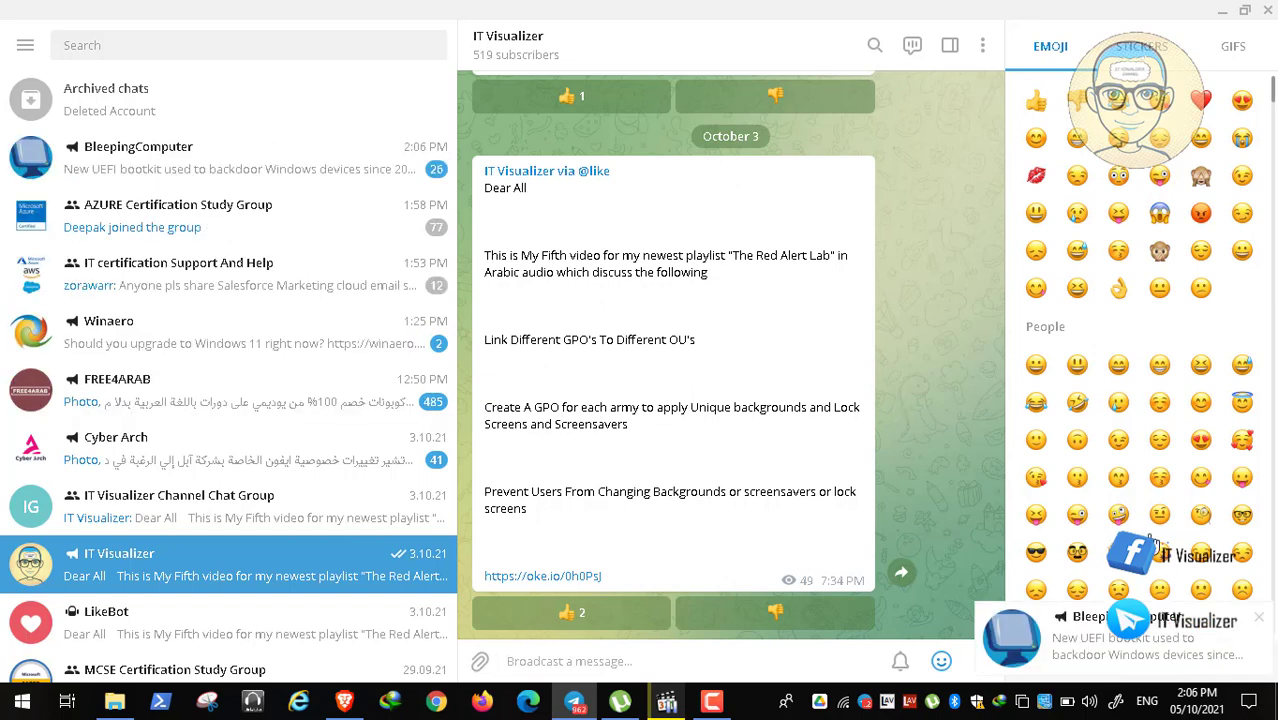
Step: Dismiss the BleepingComputer news notification and minimize the Telegram window
{"action": "left_click", "coordinate": [1258, 615]}
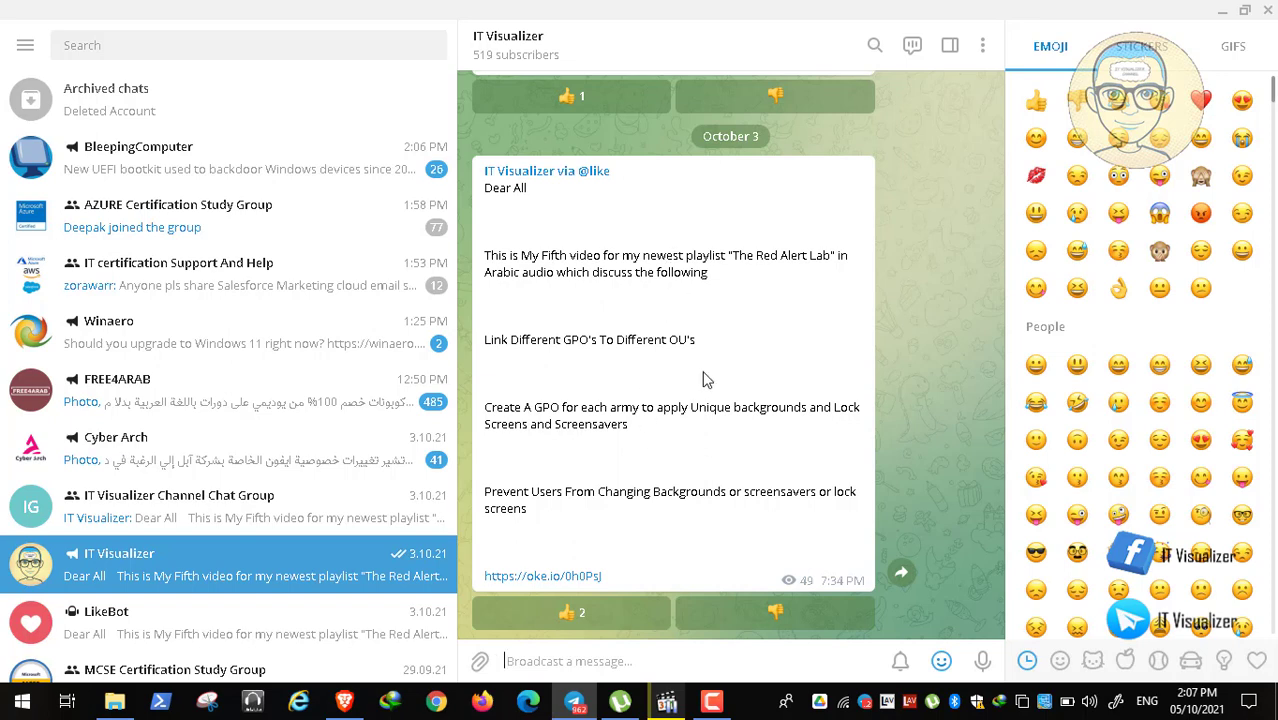
{"action": "left_click", "coordinate": [1218, 12]}
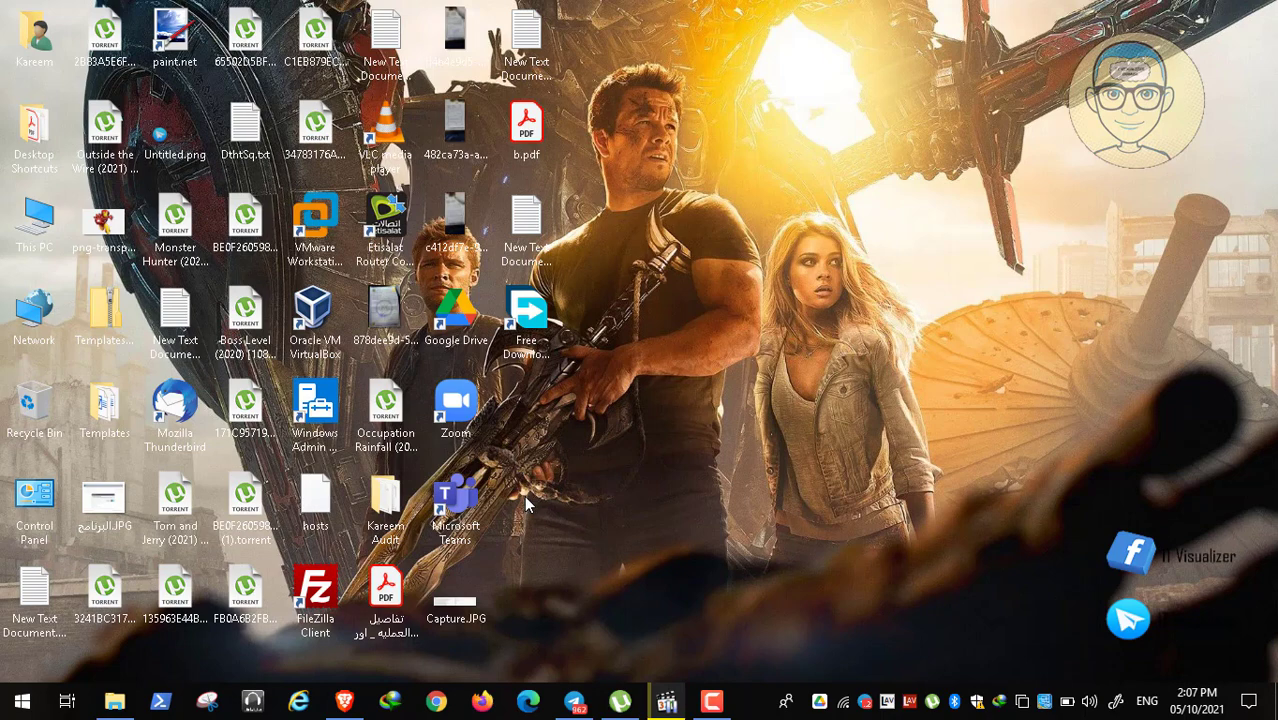
Step: Review the Google Images results for default account pictures, then switch to the Backgrounds folder
{"action": "left_click", "coordinate": [343, 703]}
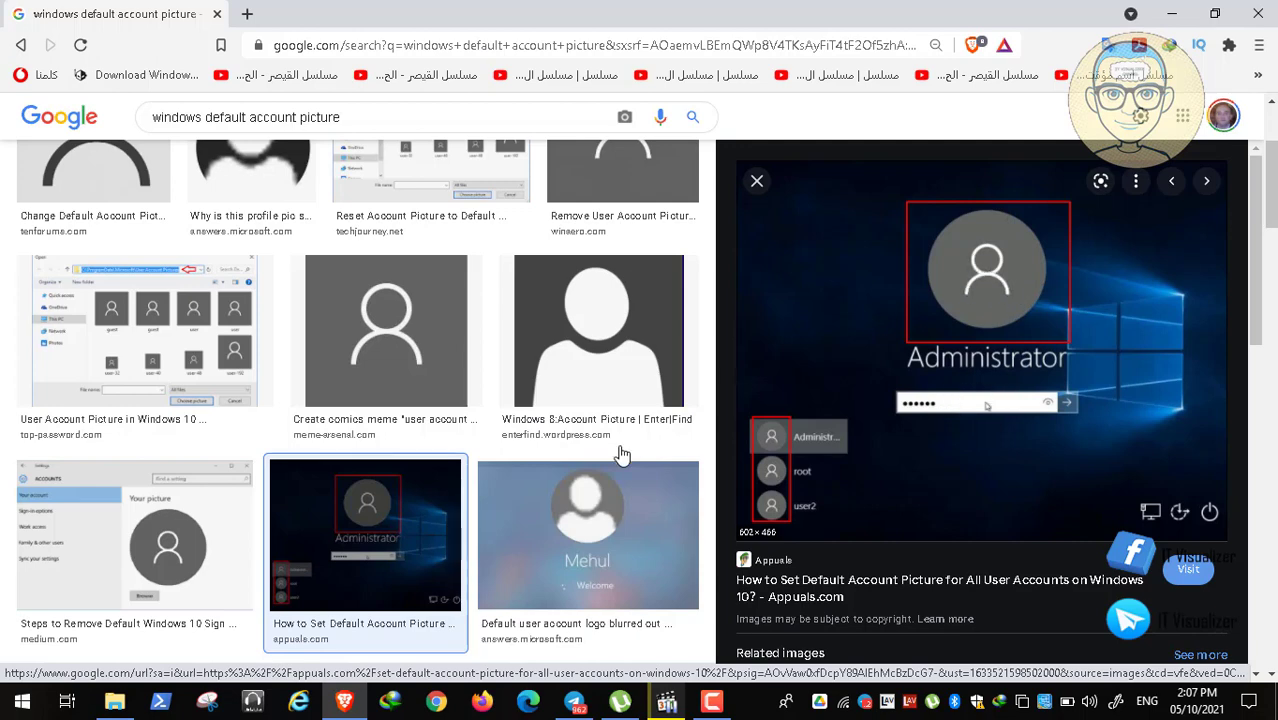
{"action": "left_click", "coordinate": [114, 702]}
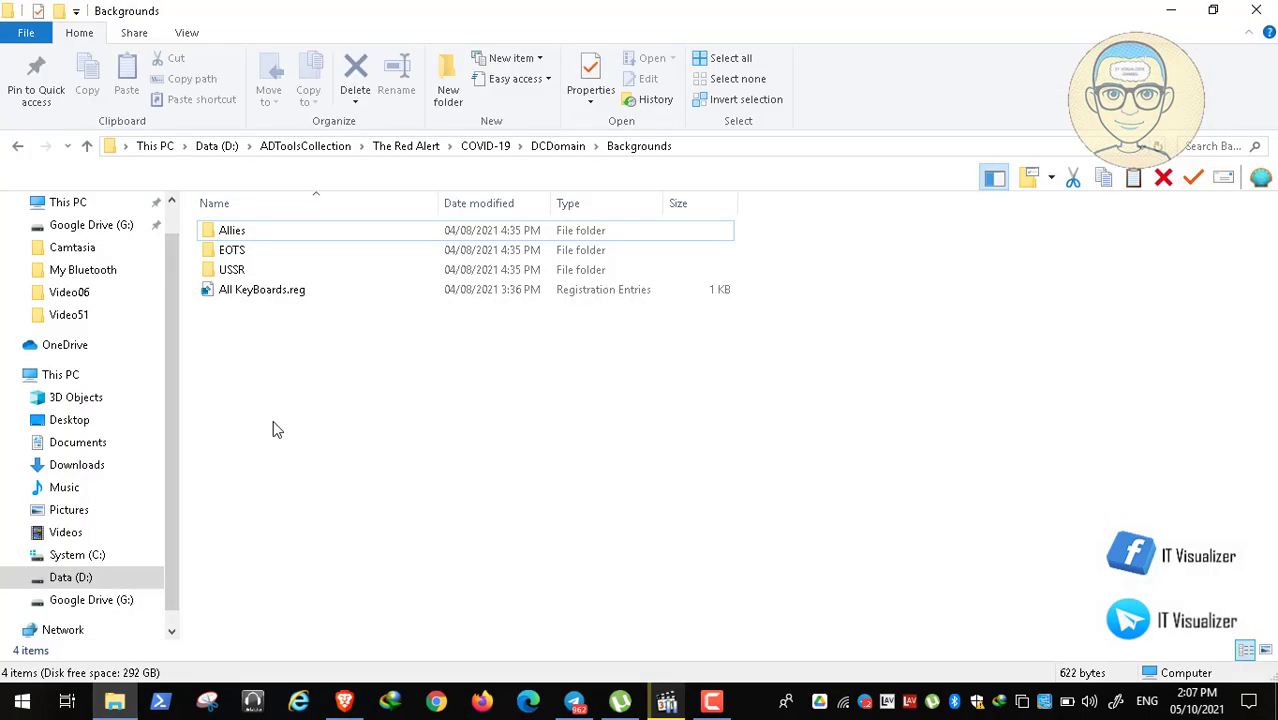
Step: Open RA3_Emblem_Allies_Logo.png from the Allies folder in Paint, zoomed to 50%
{"action": "double_click", "coordinate": [232, 230]}
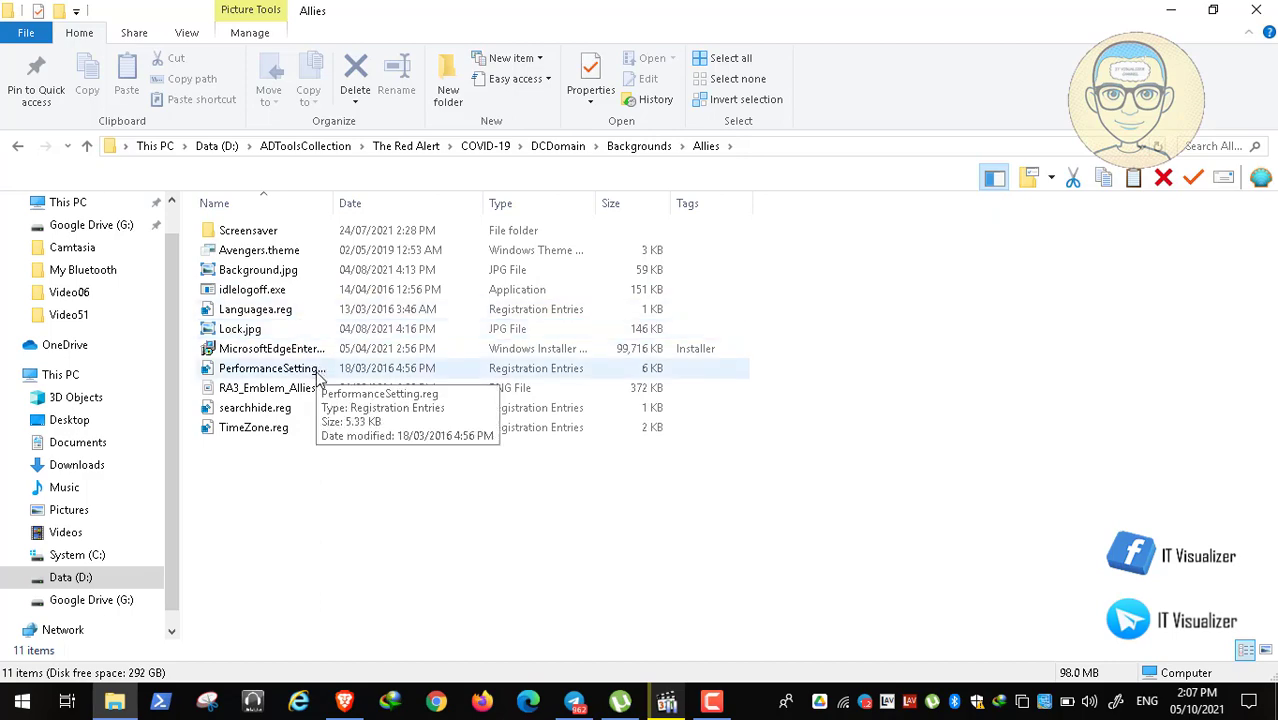
{"action": "left_click", "coordinate": [313, 392]}
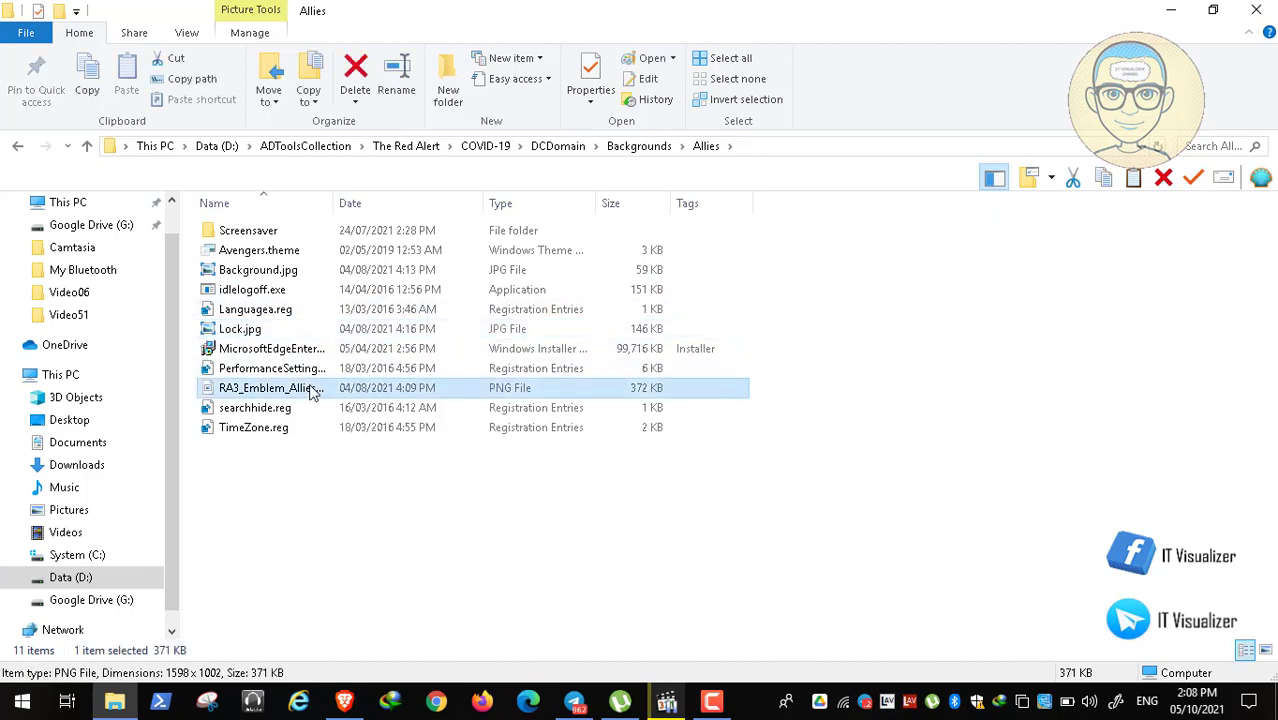
{"action": "double_click", "coordinate": [313, 392]}
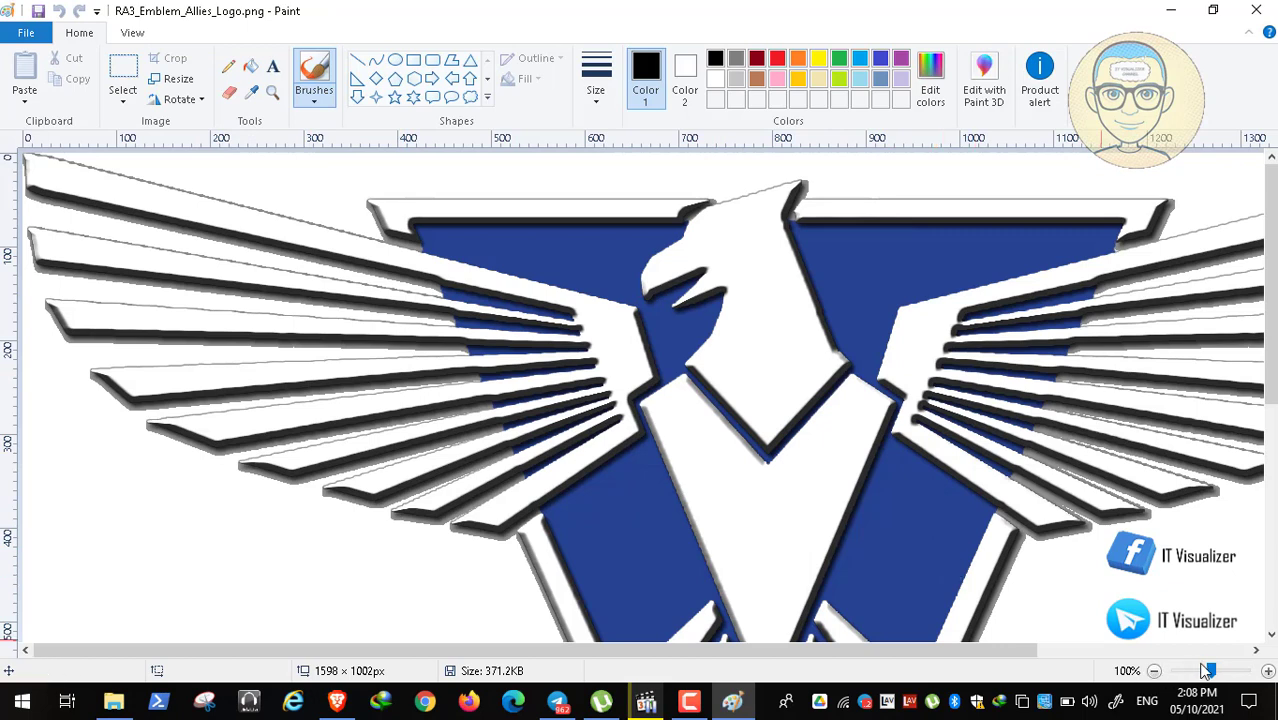
{"action": "left_click_drag", "start_coordinate": [1210, 672], "coordinate": [1190, 671]}
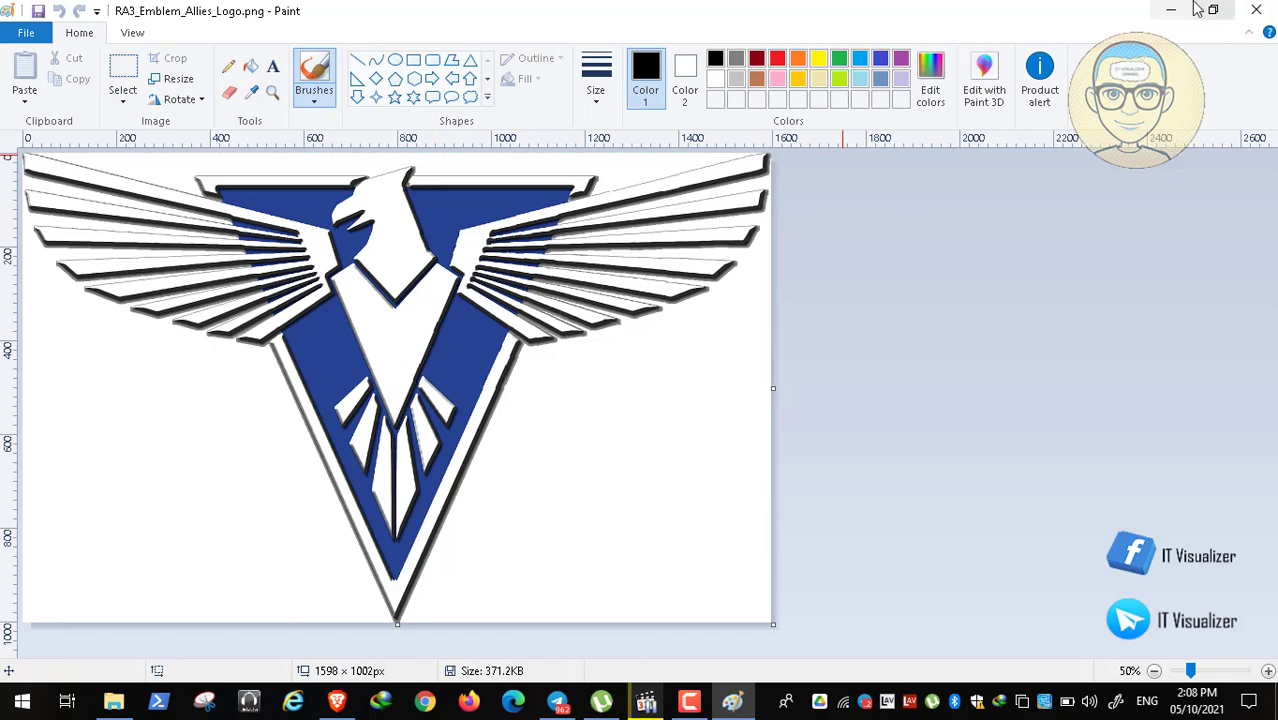
{"action": "left_click", "coordinate": [1171, 10]}
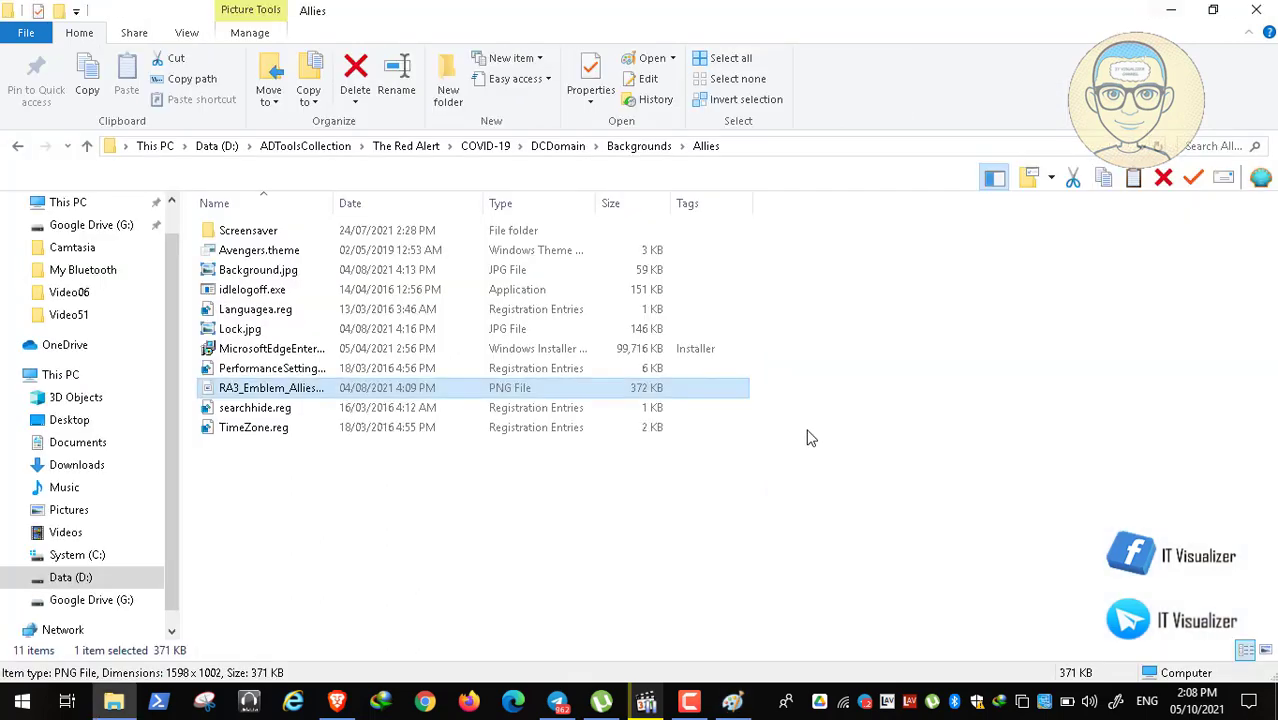
Step: Compare the Allies logo with the search results, close Paint, and return to Backgrounds
{"action": "left_click", "coordinate": [337, 701]}
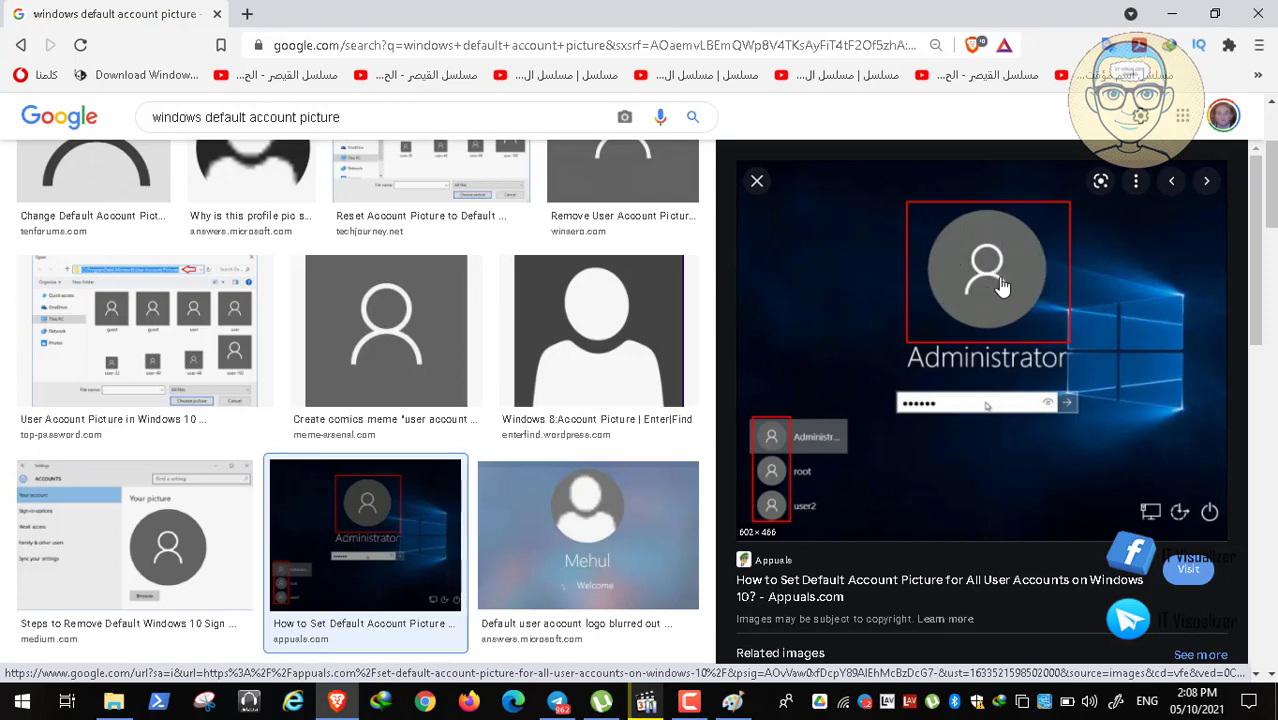
{"action": "left_click", "coordinate": [731, 703]}
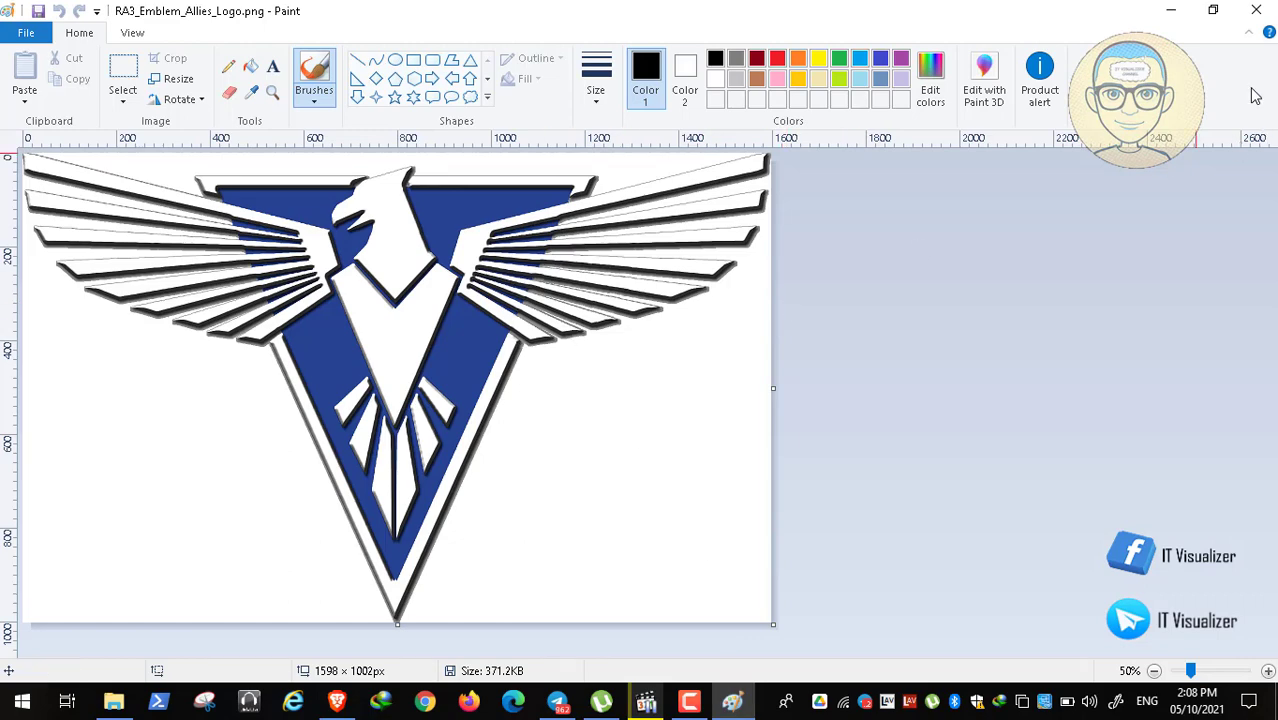
{"action": "left_click", "coordinate": [1256, 10]}
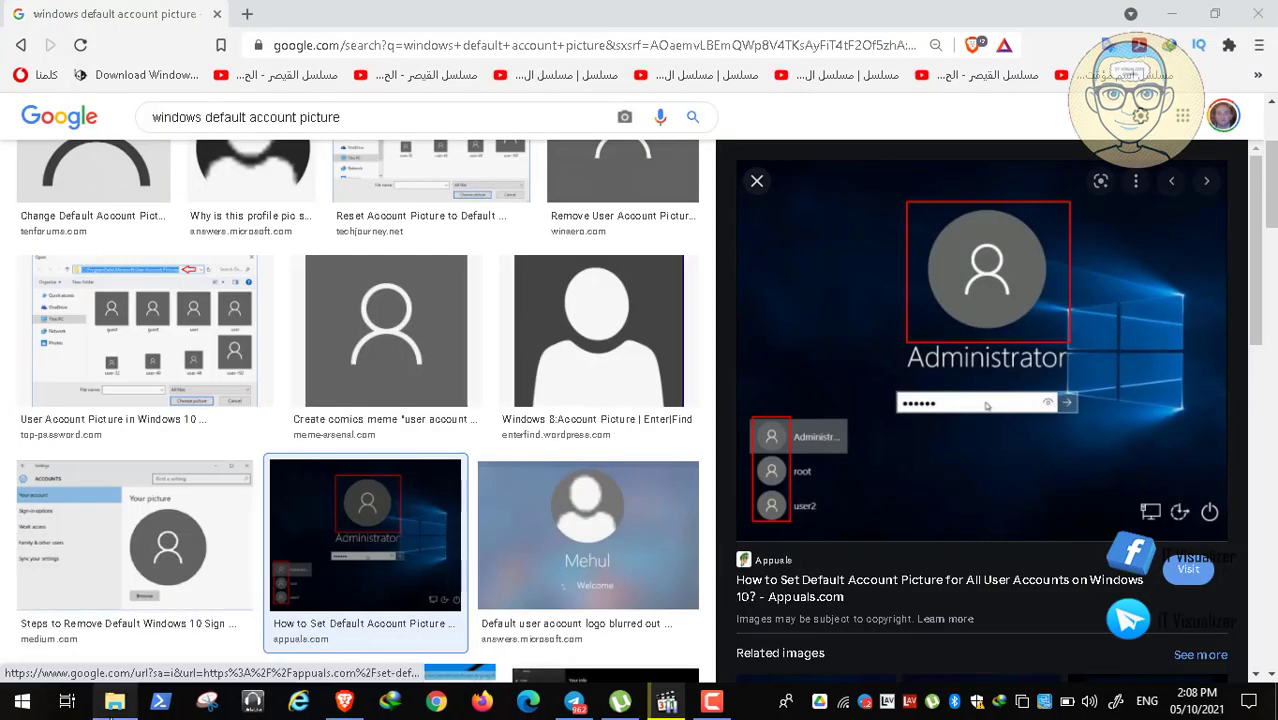
{"action": "key", "text": "alt+Tab"}
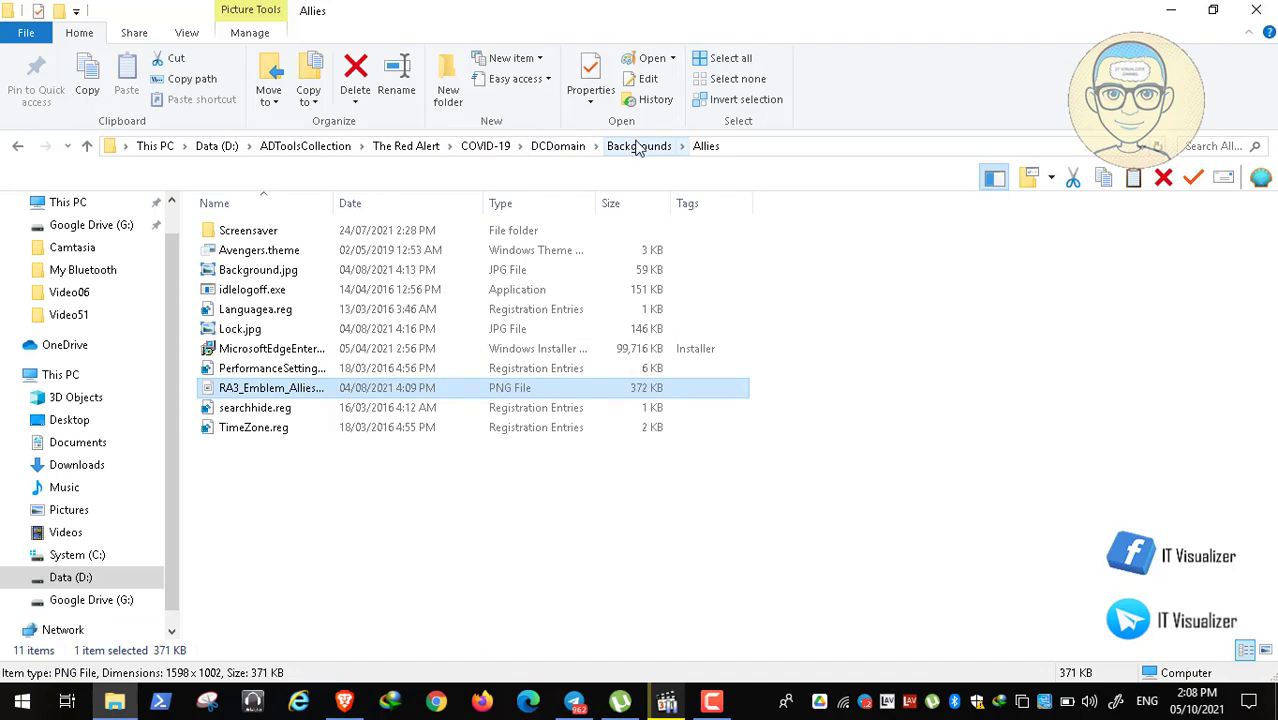
{"action": "left_click", "coordinate": [638, 147]}
Step: Open Flag_of_the_Japanese_Empire.png from the EOTS folder in Paint, zoomed to 50%
{"action": "double_click", "coordinate": [271, 250]}
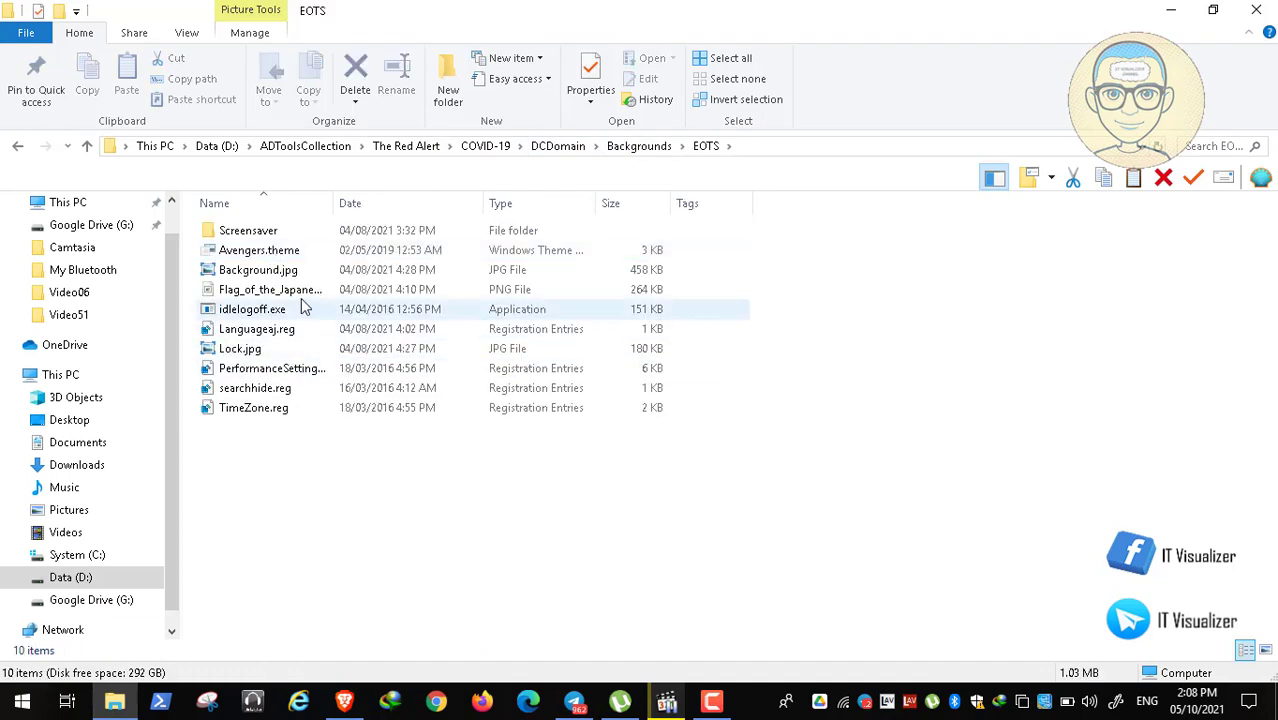
{"action": "left_click", "coordinate": [304, 296]}
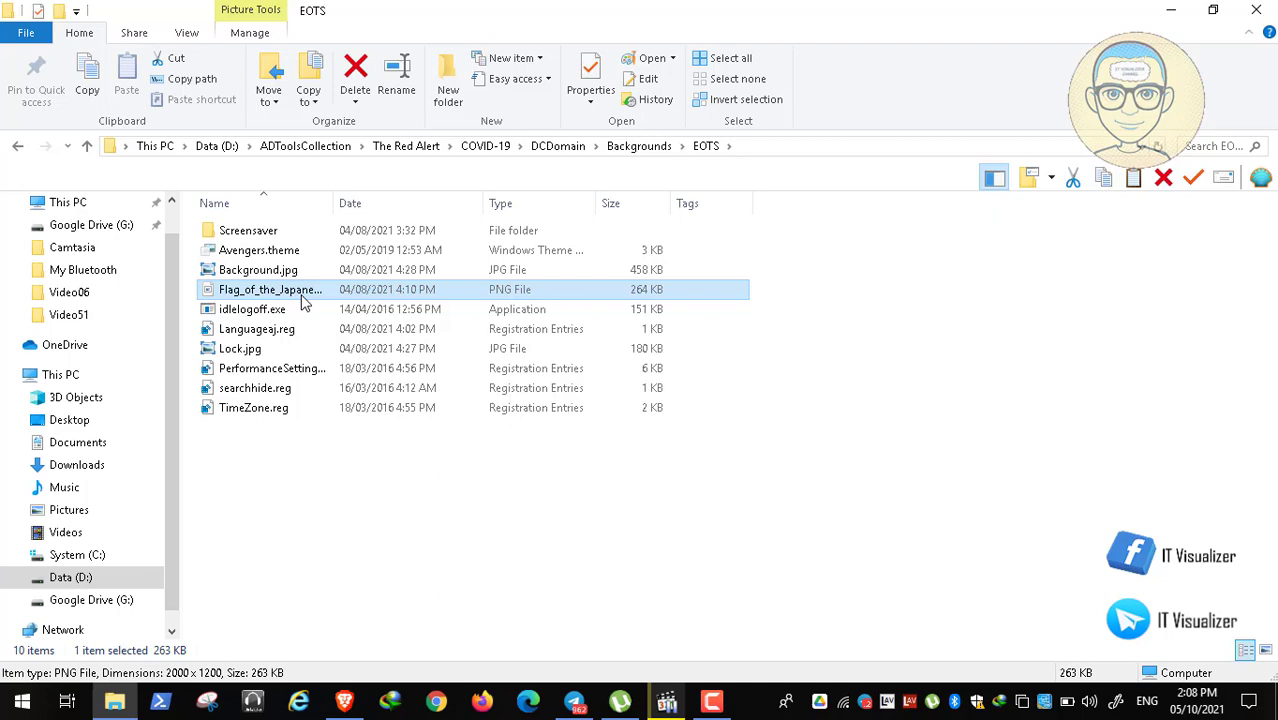
{"action": "double_click", "coordinate": [302, 297]}
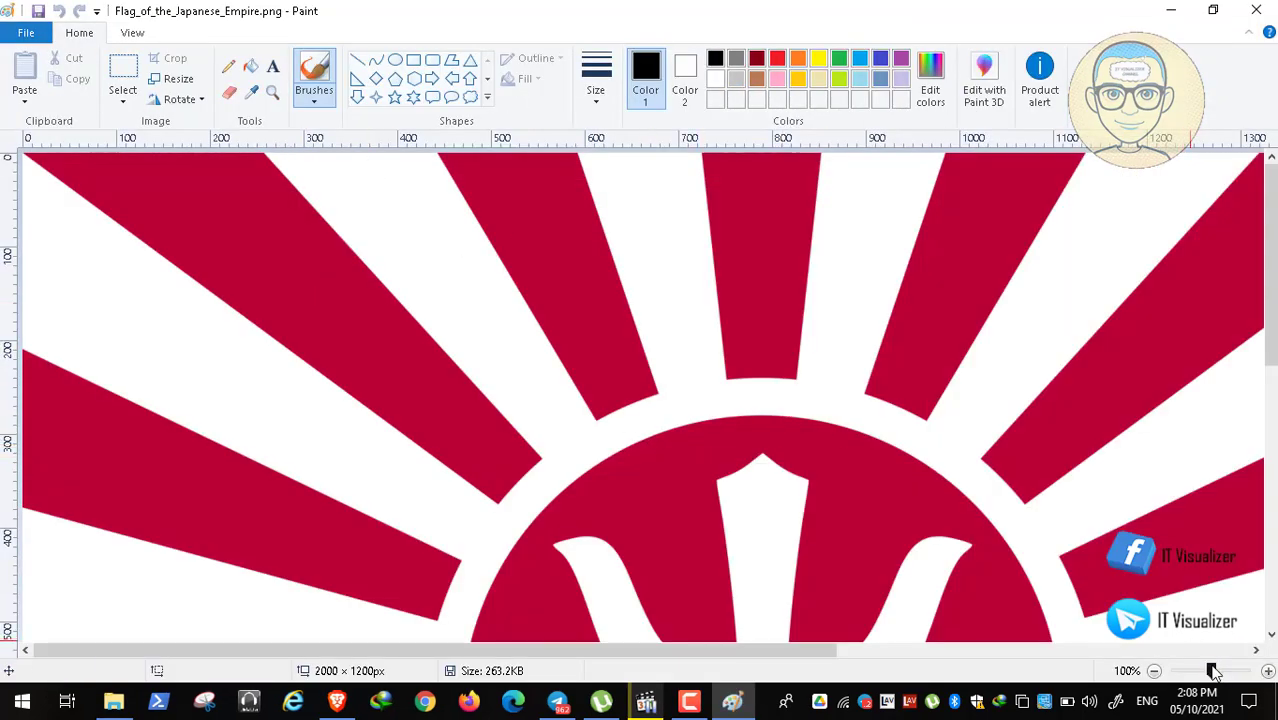
{"action": "left_click_drag", "start_coordinate": [1215, 673], "coordinate": [1191, 671]}
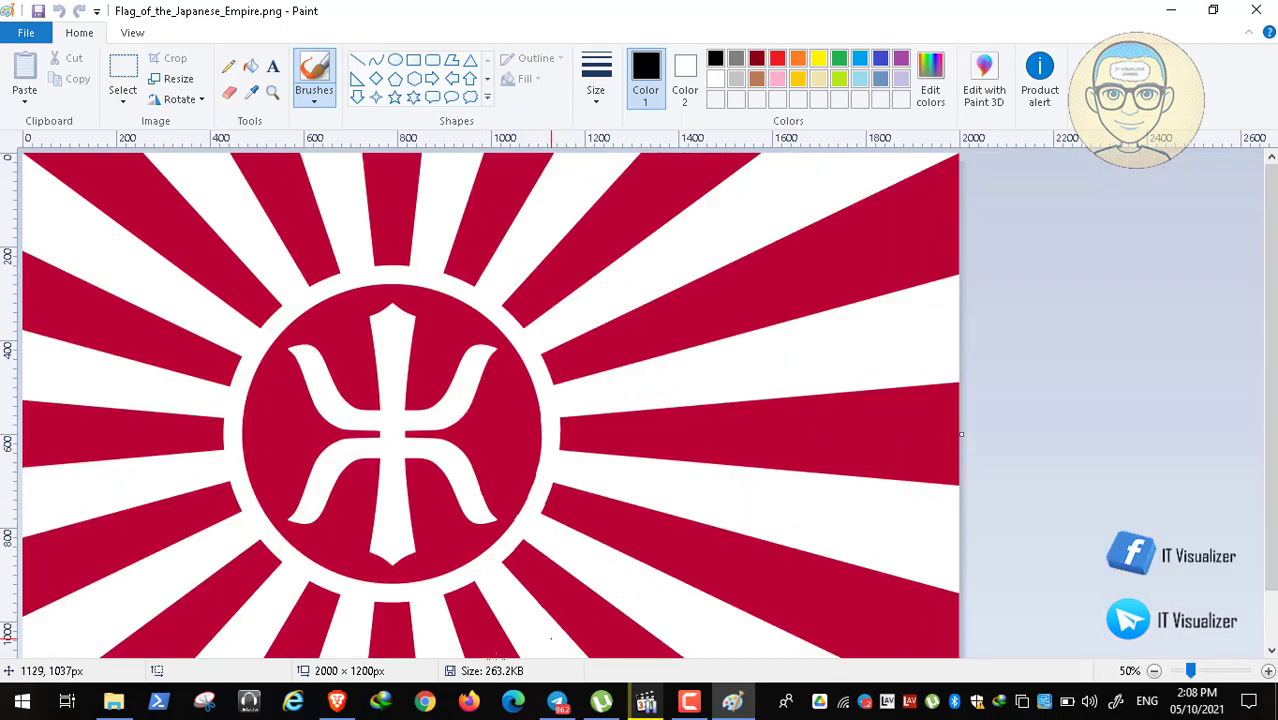
Step: Compare the flag with the search results, close Paint, and return to Backgrounds
{"action": "left_click", "coordinate": [340, 703]}
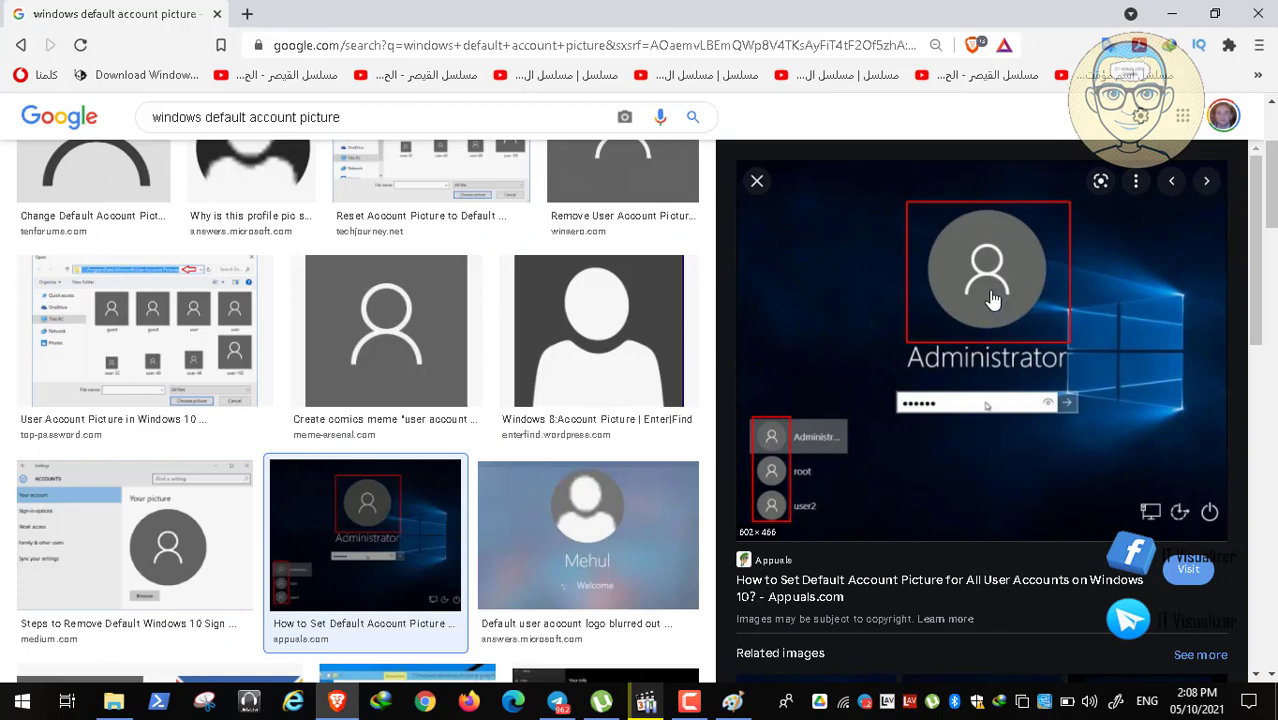
{"action": "left_click", "coordinate": [1171, 13]}
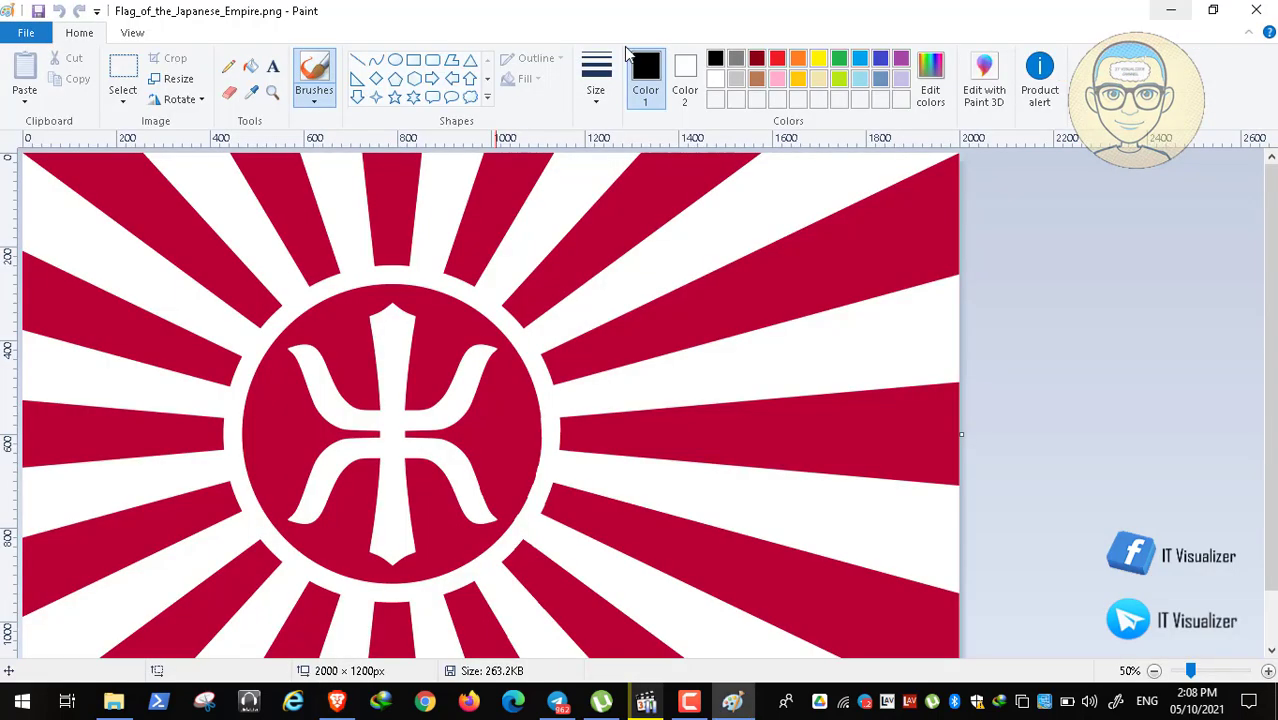
{"action": "left_click", "coordinate": [1256, 10]}
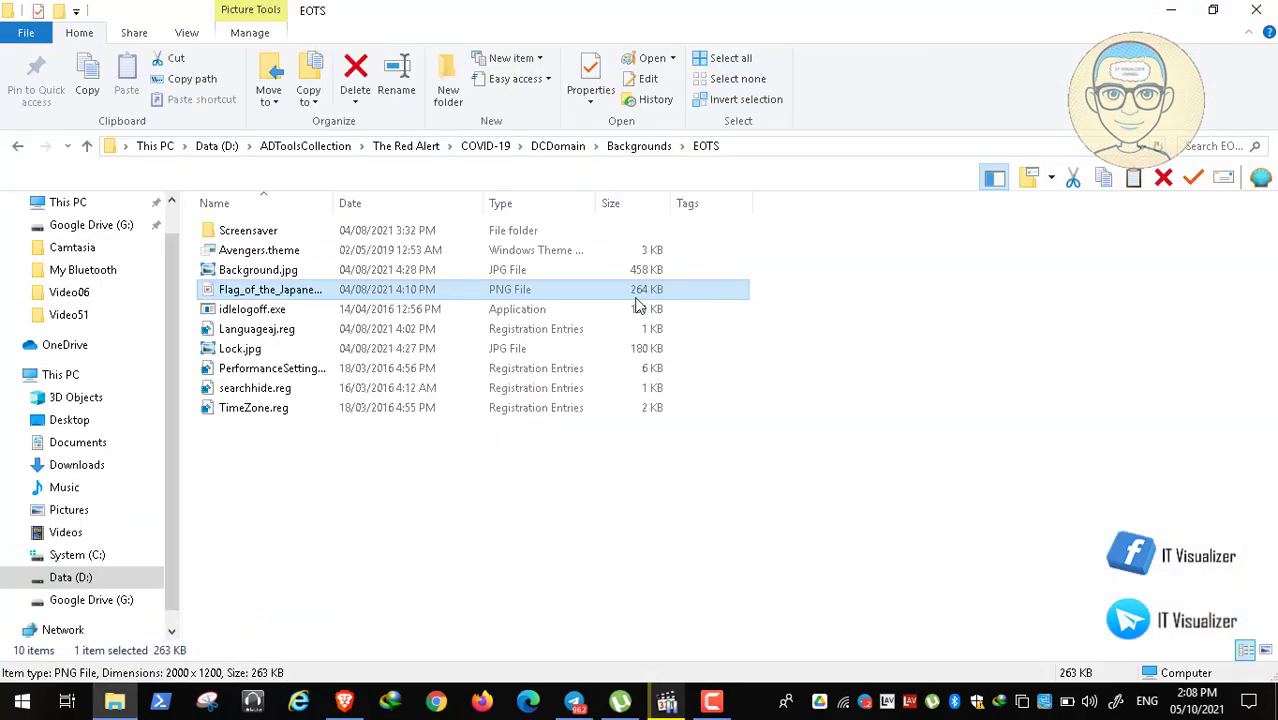
{"action": "left_click", "coordinate": [639, 150]}
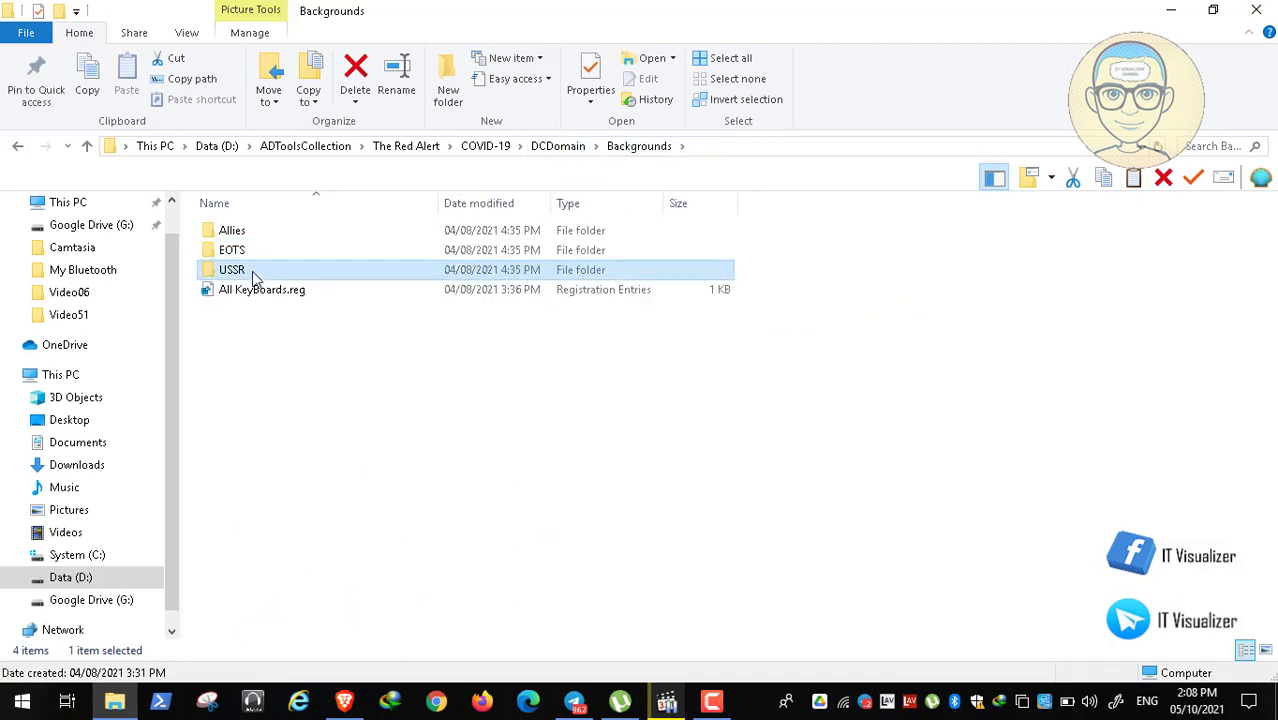
Step: Open USSR Logo.png from the USSR folder and compare it with the search results
{"action": "double_click", "coordinate": [252, 271]}
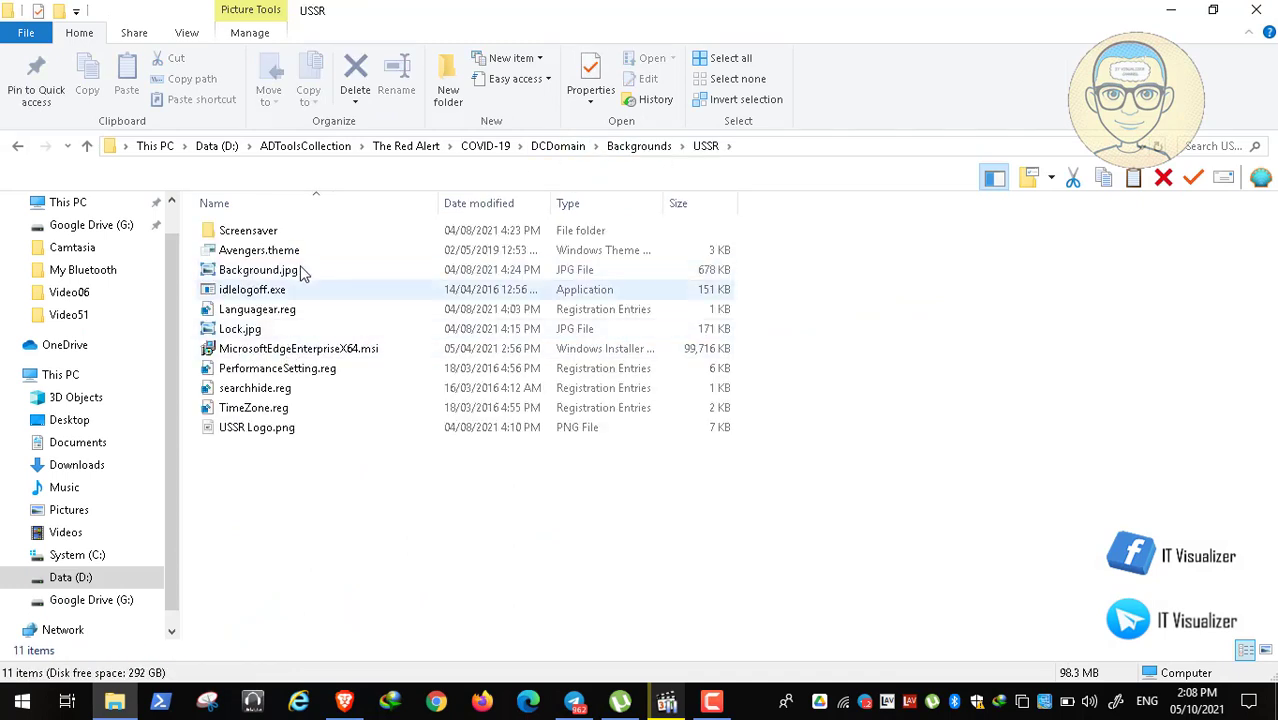
{"action": "double_click", "coordinate": [281, 432]}
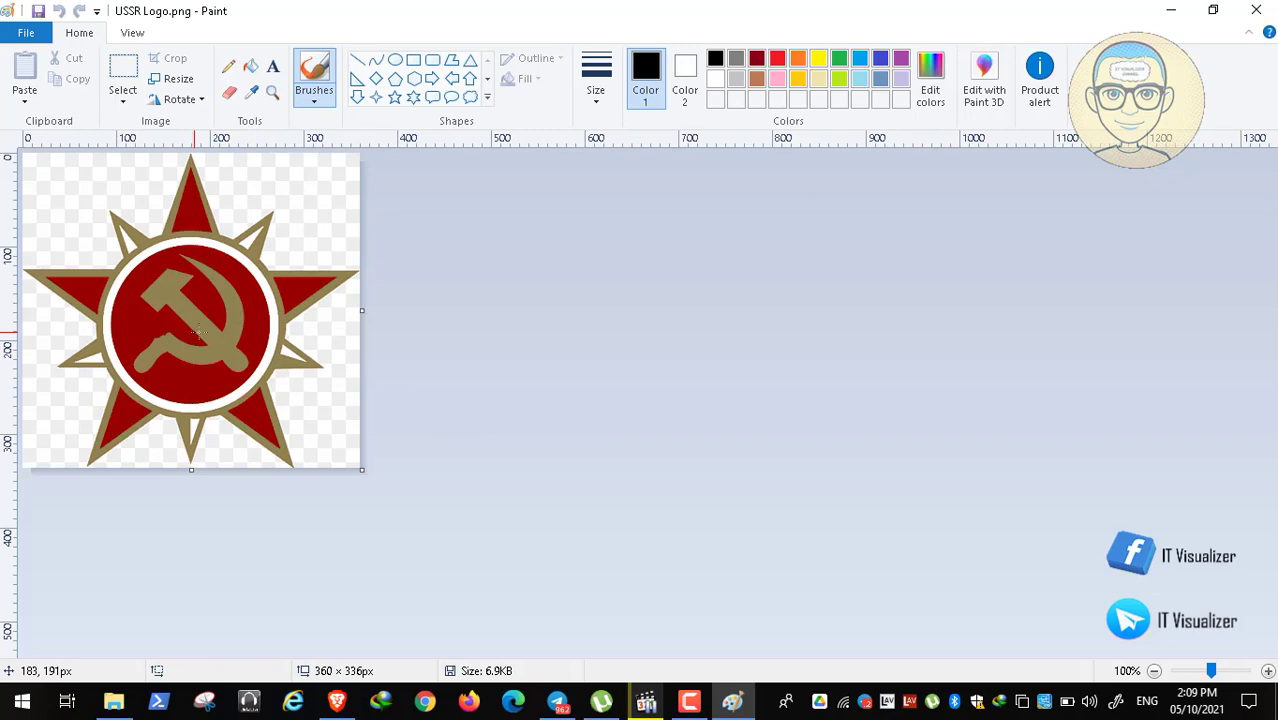
{"action": "left_click", "coordinate": [337, 700]}
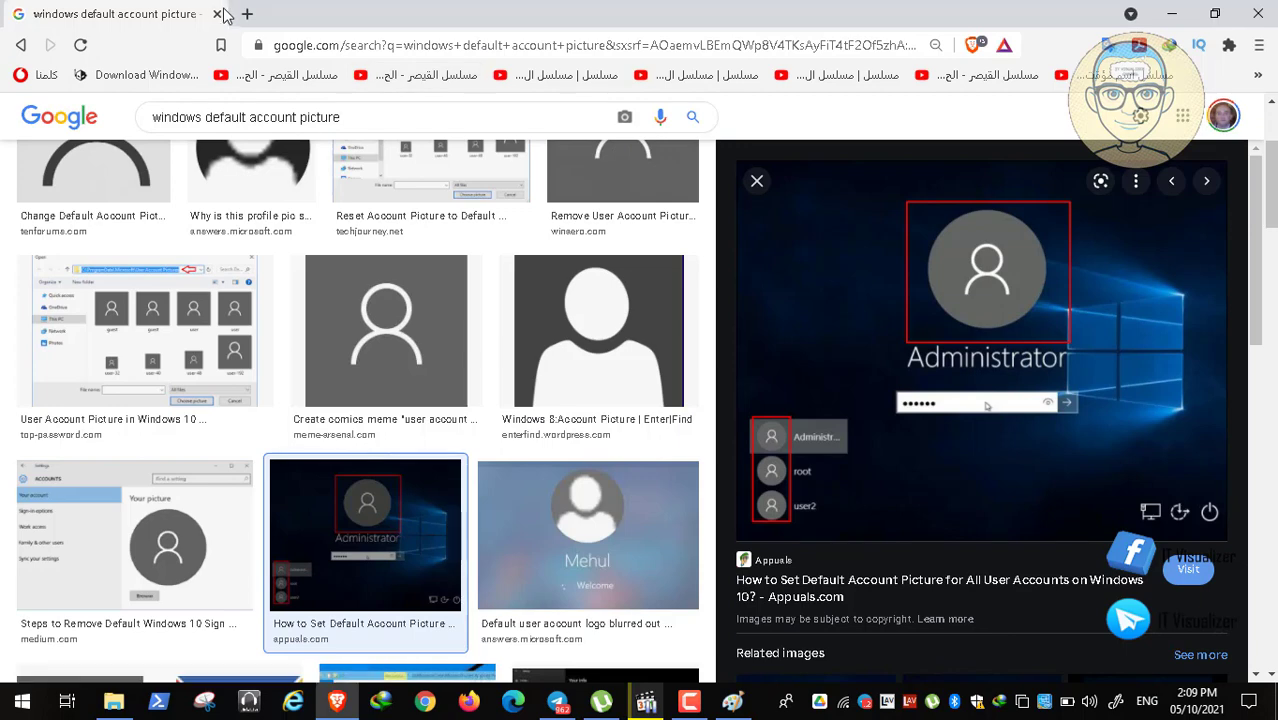
Step: Close the search tab, Paint and File Explorer, then restore the Video06.mp4 player
{"action": "left_click", "coordinate": [219, 15]}
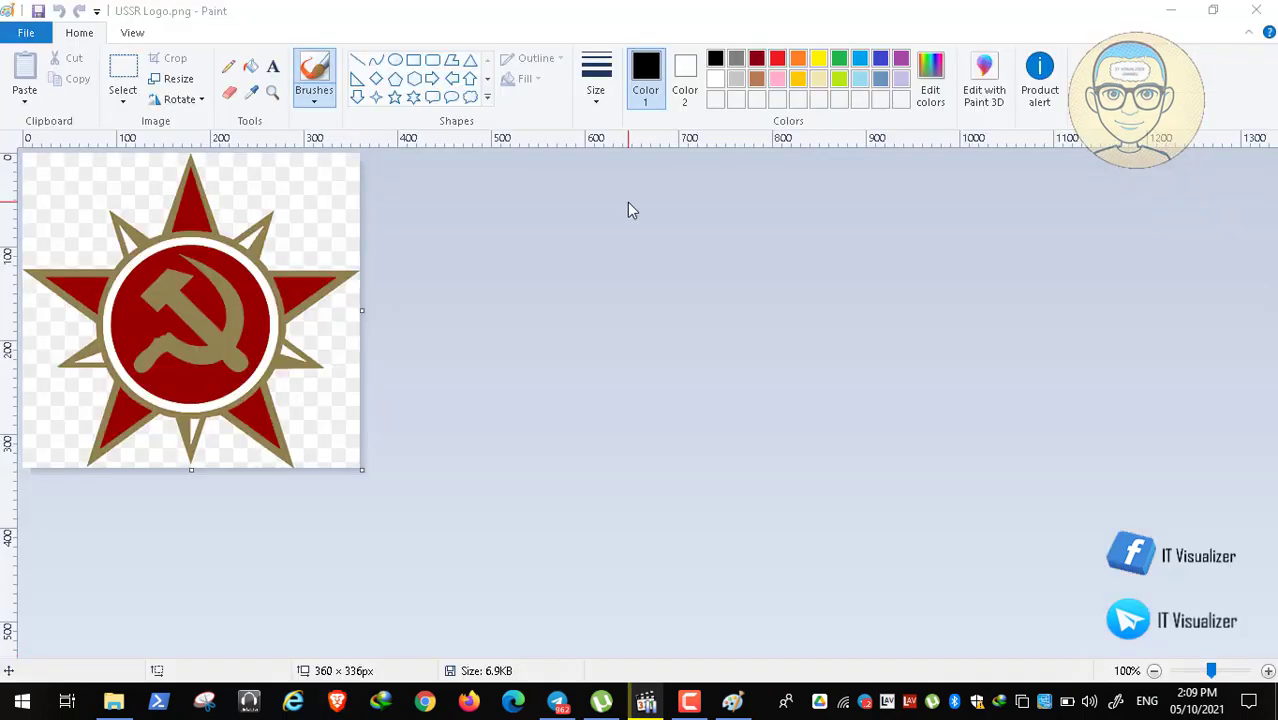
{"action": "left_click", "coordinate": [1255, 12]}
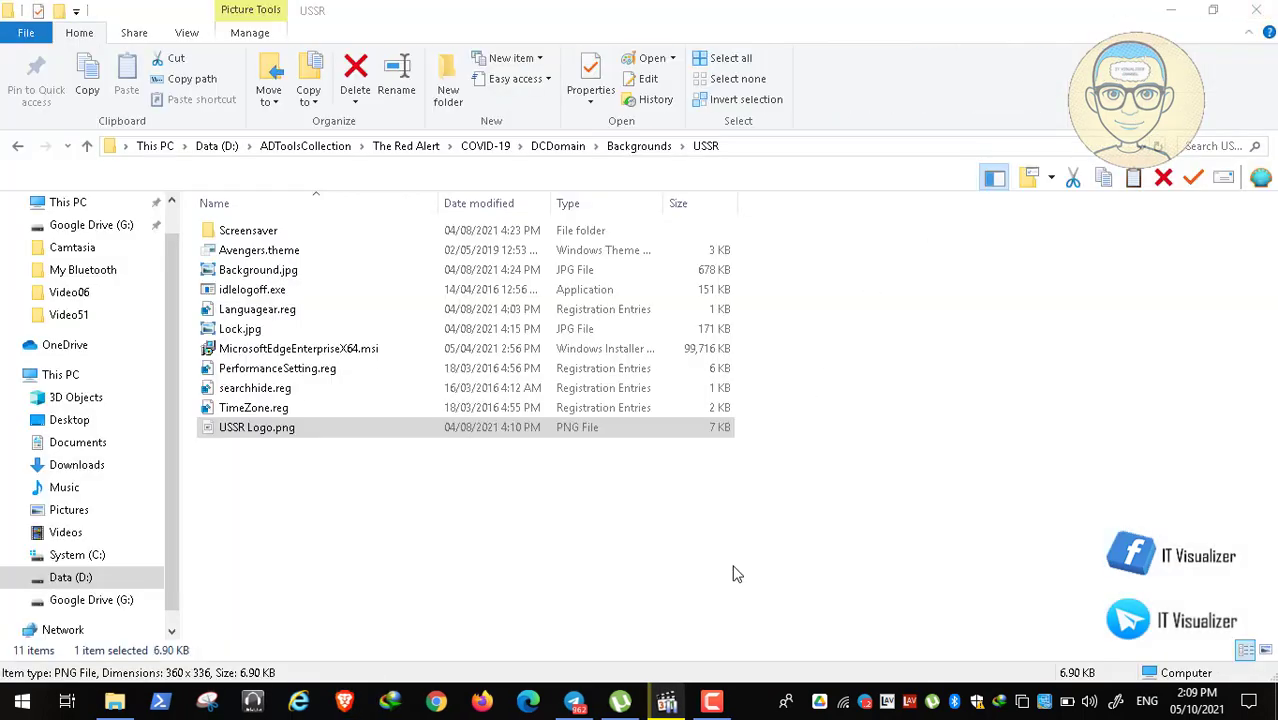
{"action": "left_click", "coordinate": [1256, 10]}
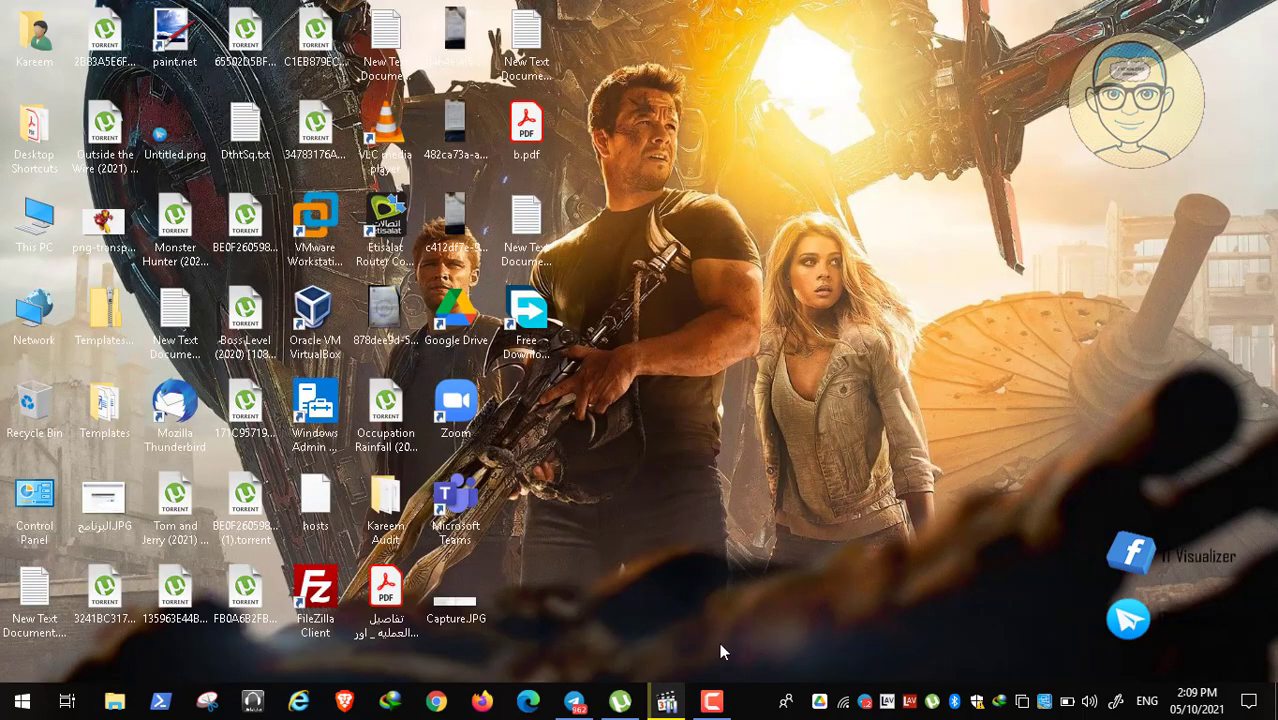
{"action": "left_click", "coordinate": [668, 703]}
Step: Play Video06.mp4 full screen to show the RACC01 virtual machine
{"action": "double_click", "coordinate": [545, 447]}
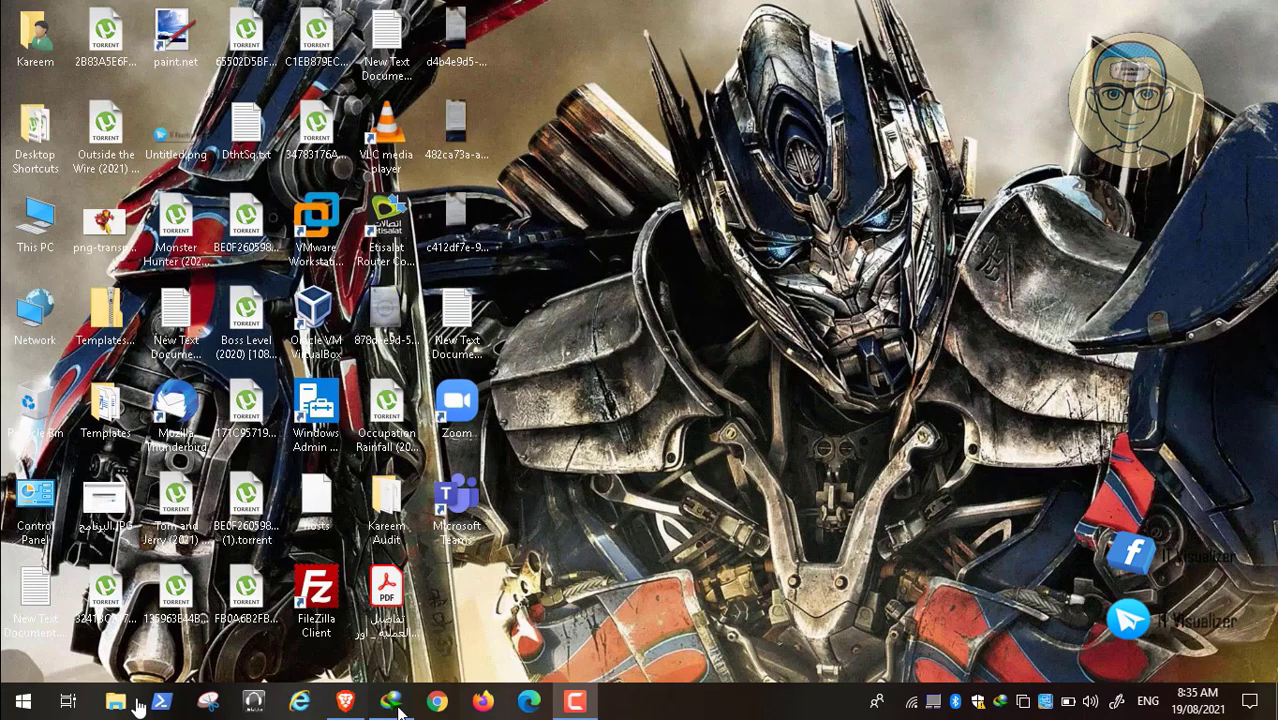
{"action": "left_click", "coordinate": [16, 680]}
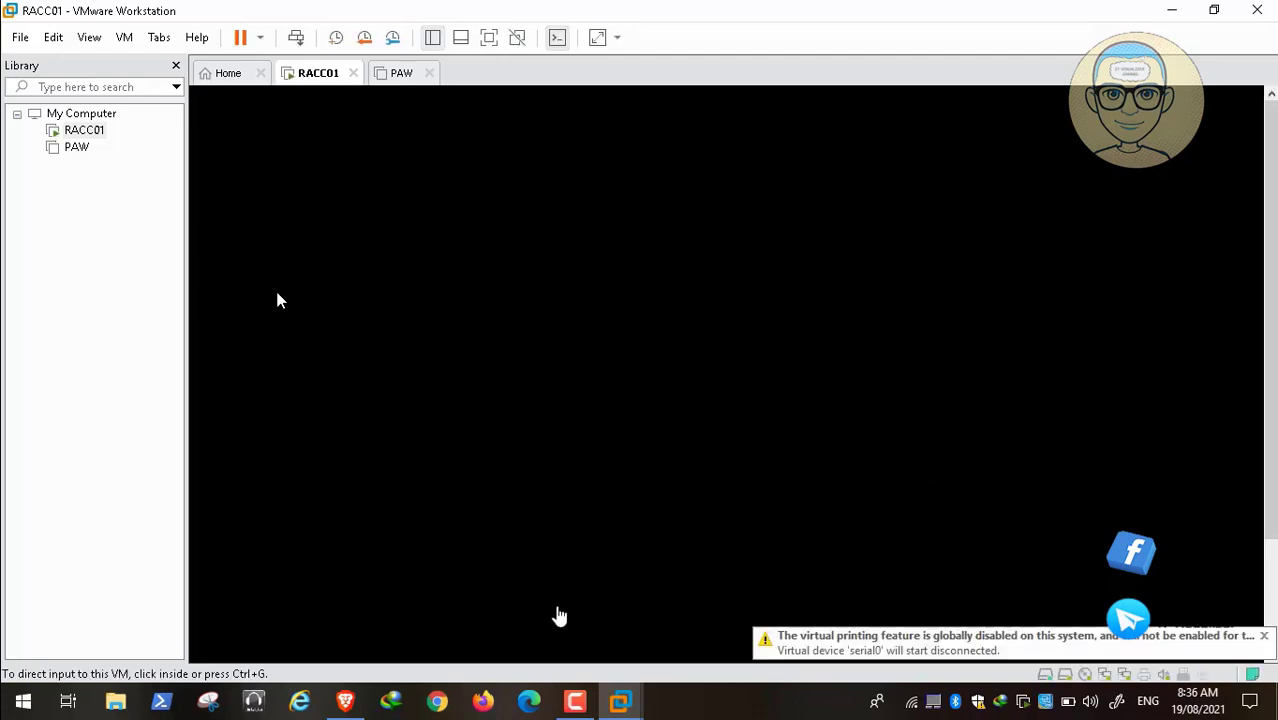
Step: Switch to the PAW virtual machine in VMware Workstation and power it on
{"action": "left_click", "coordinate": [575, 701]}
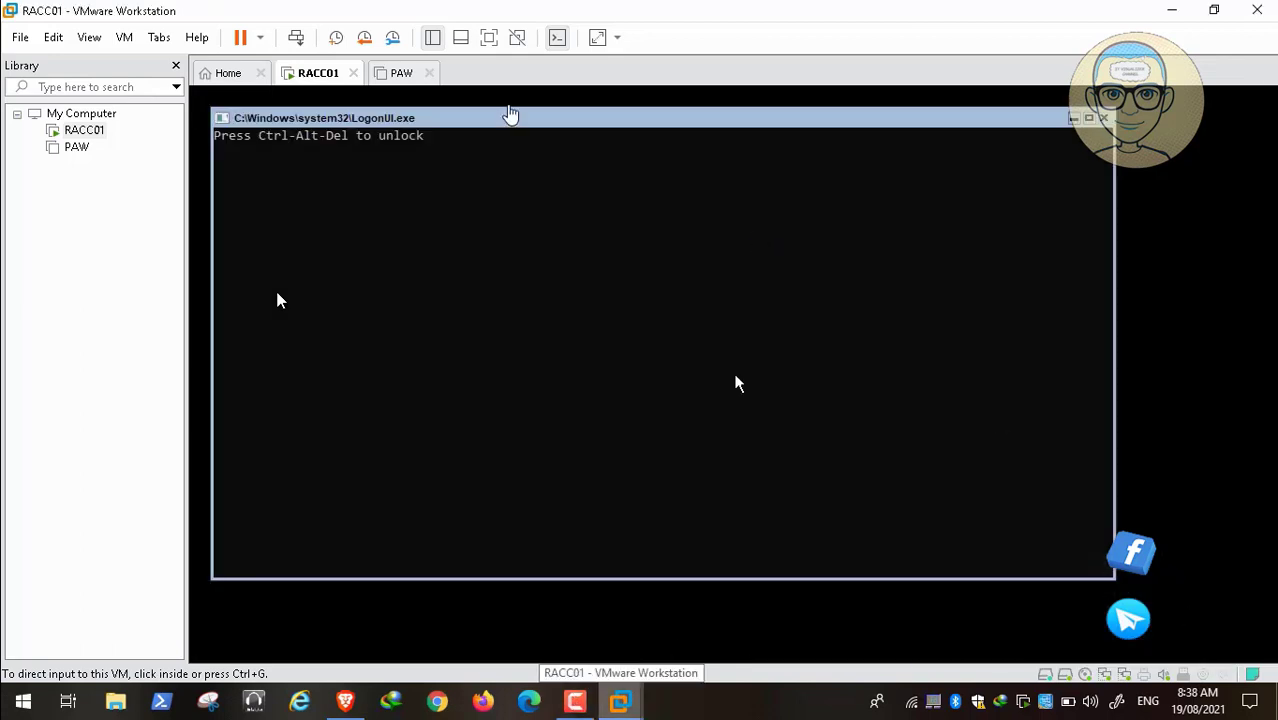
{"action": "left_click", "coordinate": [398, 73]}
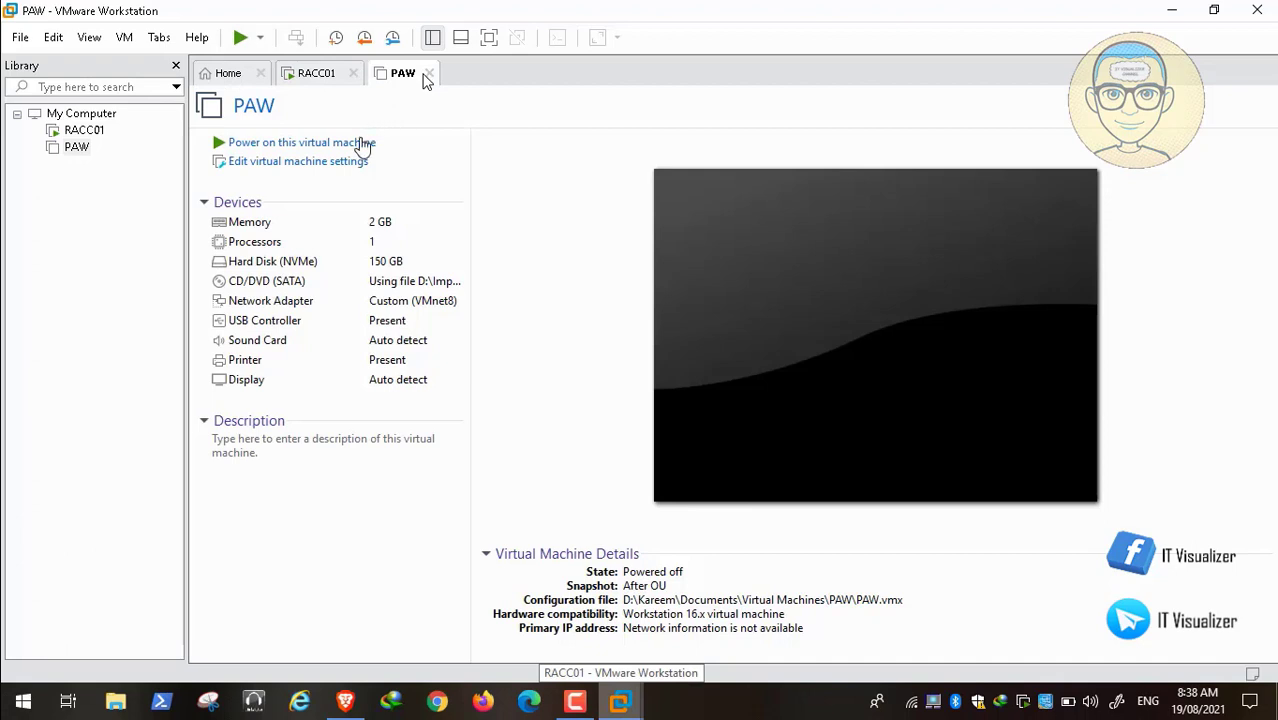
{"action": "left_click", "coordinate": [362, 143]}
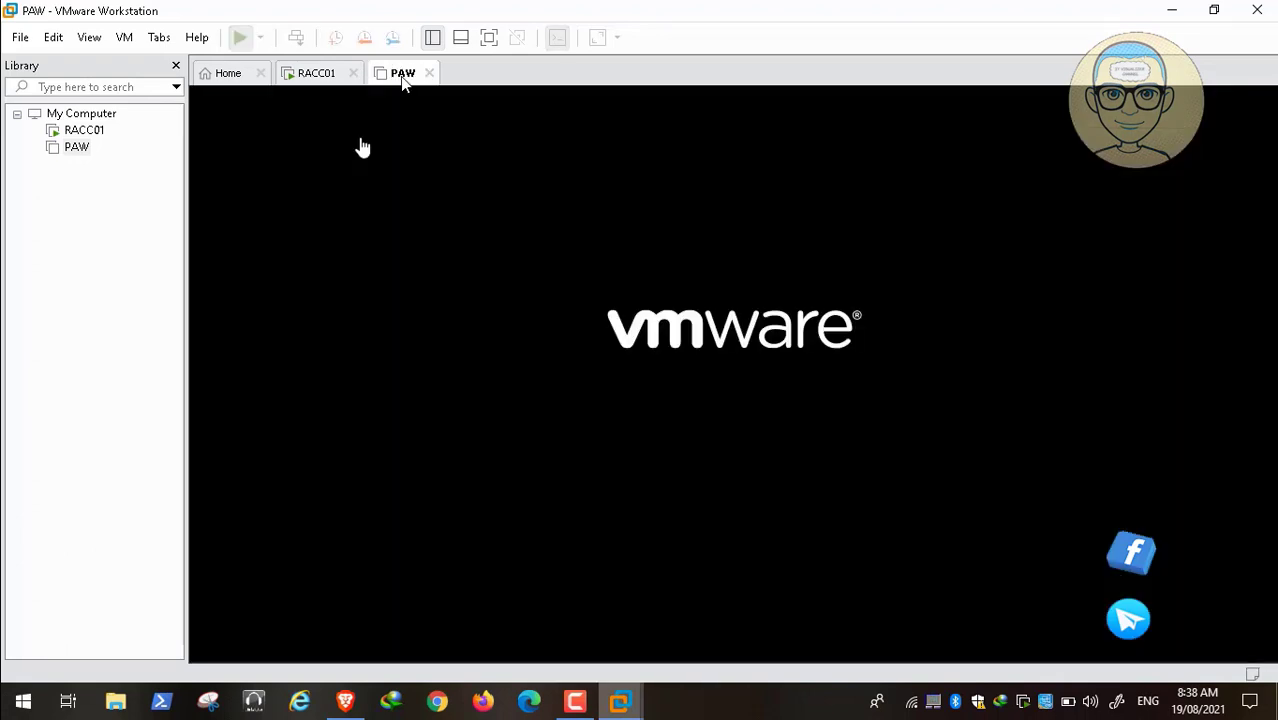
{"action": "left_click", "coordinate": [576, 703]}
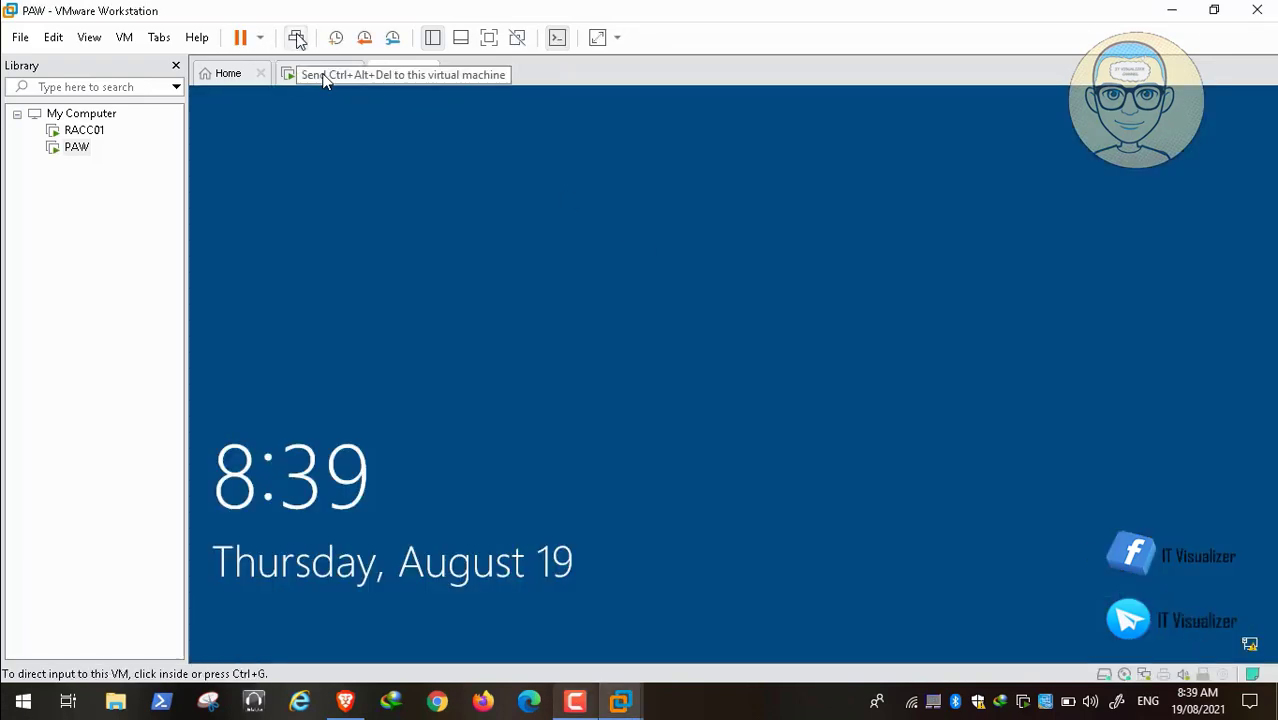
Step: Send Ctrl+Alt+Del, accept the Red Alert Zone notice, and sign in with the domain user's credentials
{"action": "left_click", "coordinate": [296, 38]}
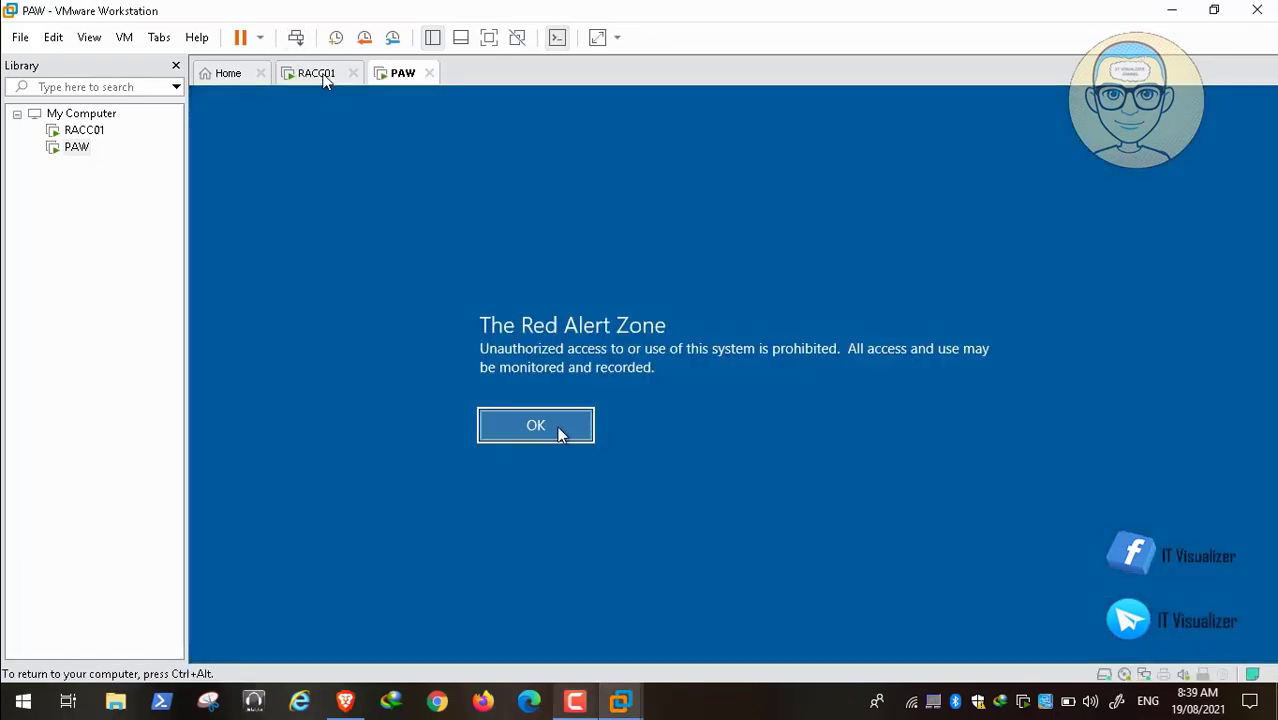
{"action": "left_click", "coordinate": [558, 430]}
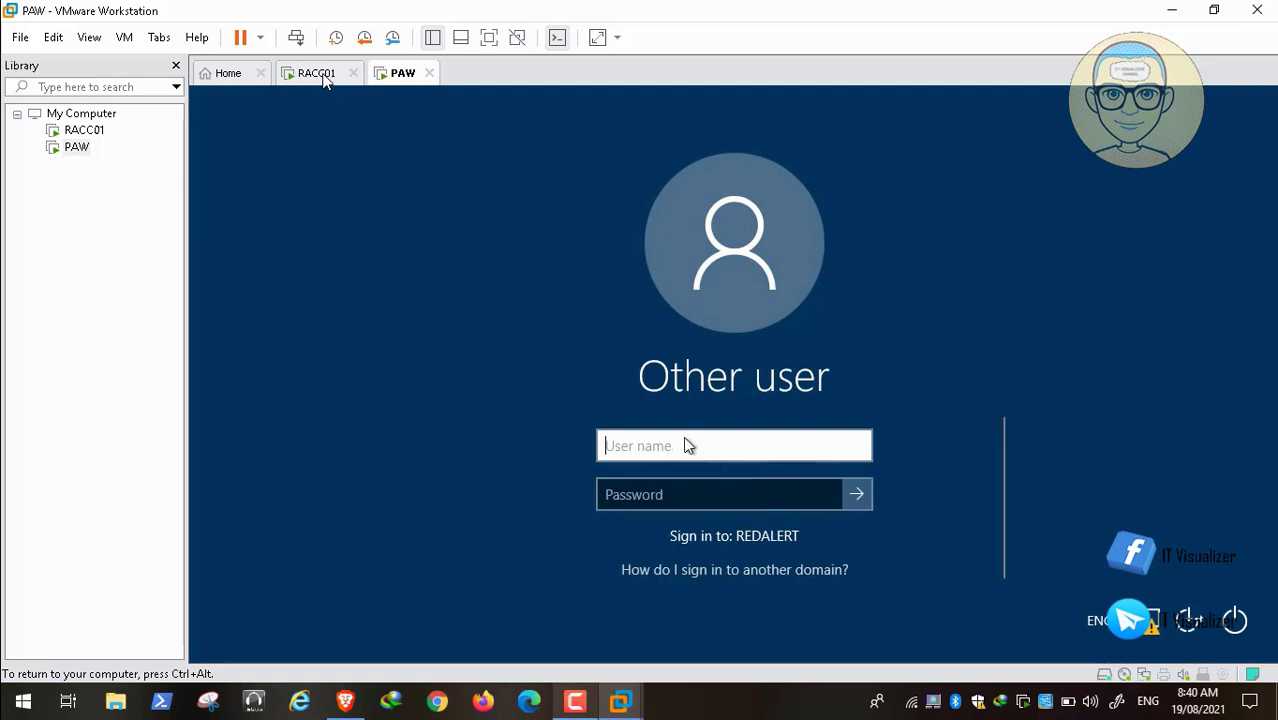
{"action": "type", "text": "red"}
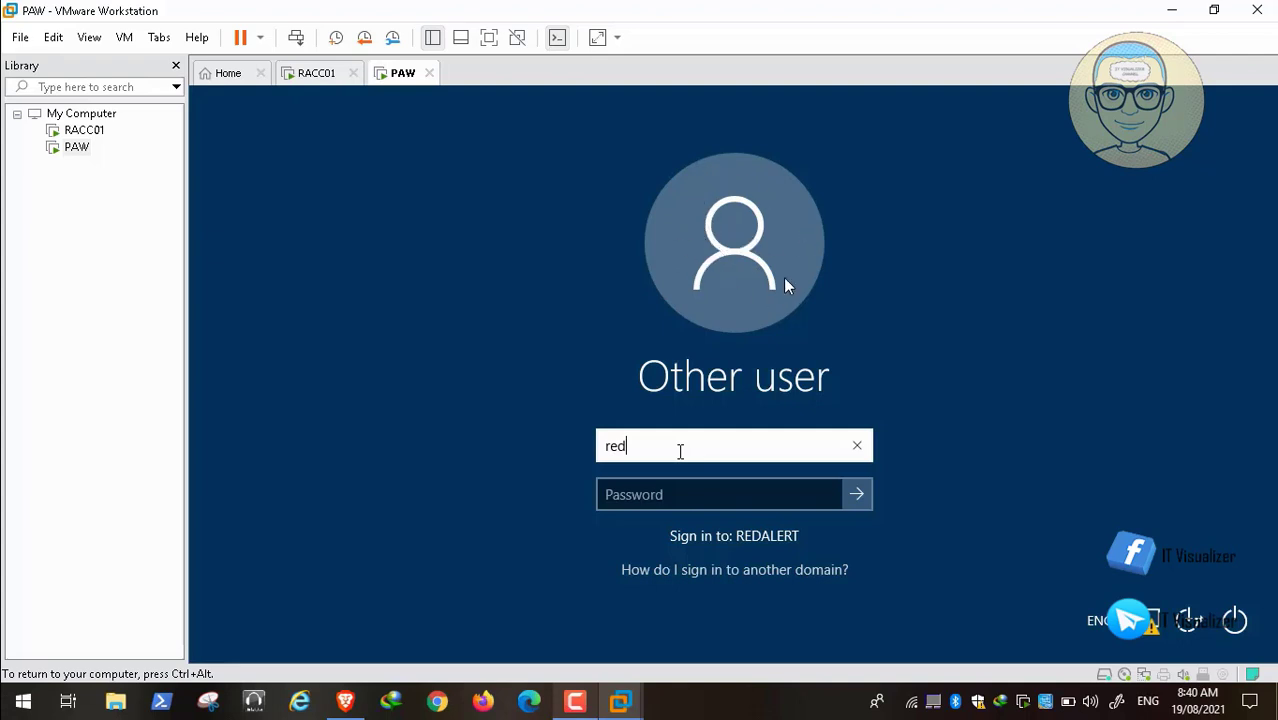
{"action": "mouse_move", "coordinate": [8, 705]}
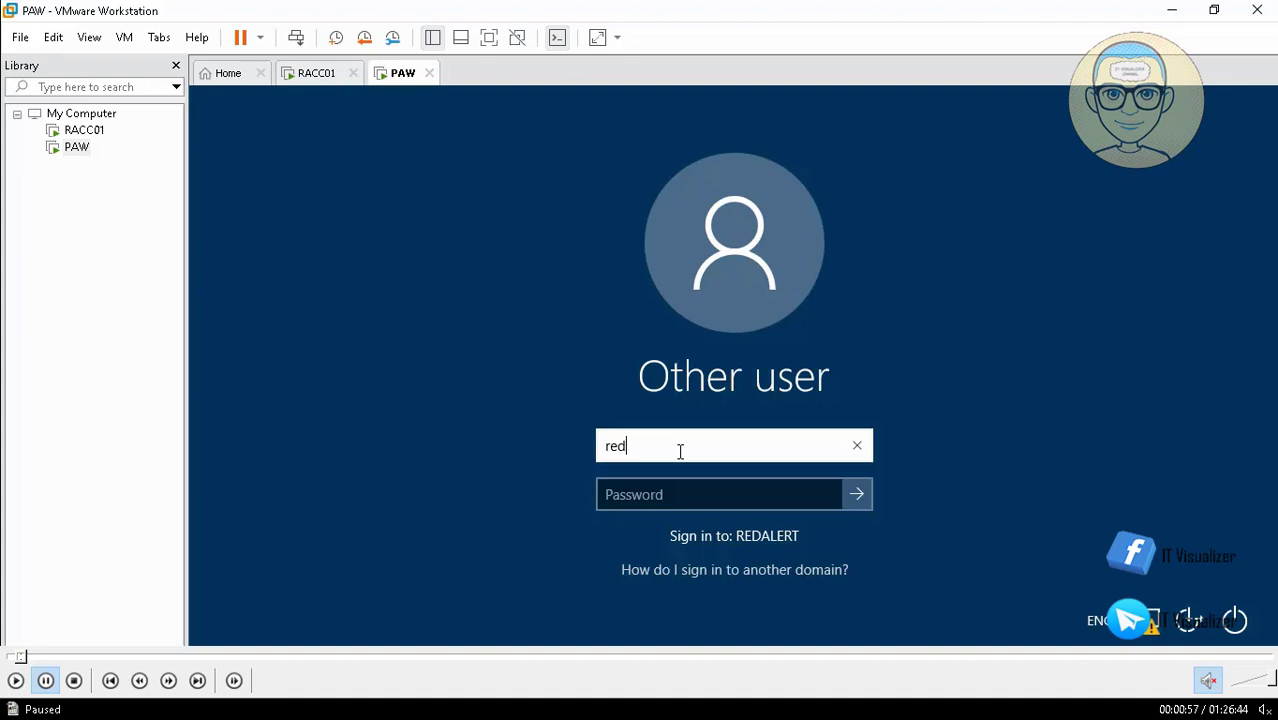
{"action": "left_click", "coordinate": [15, 681]}
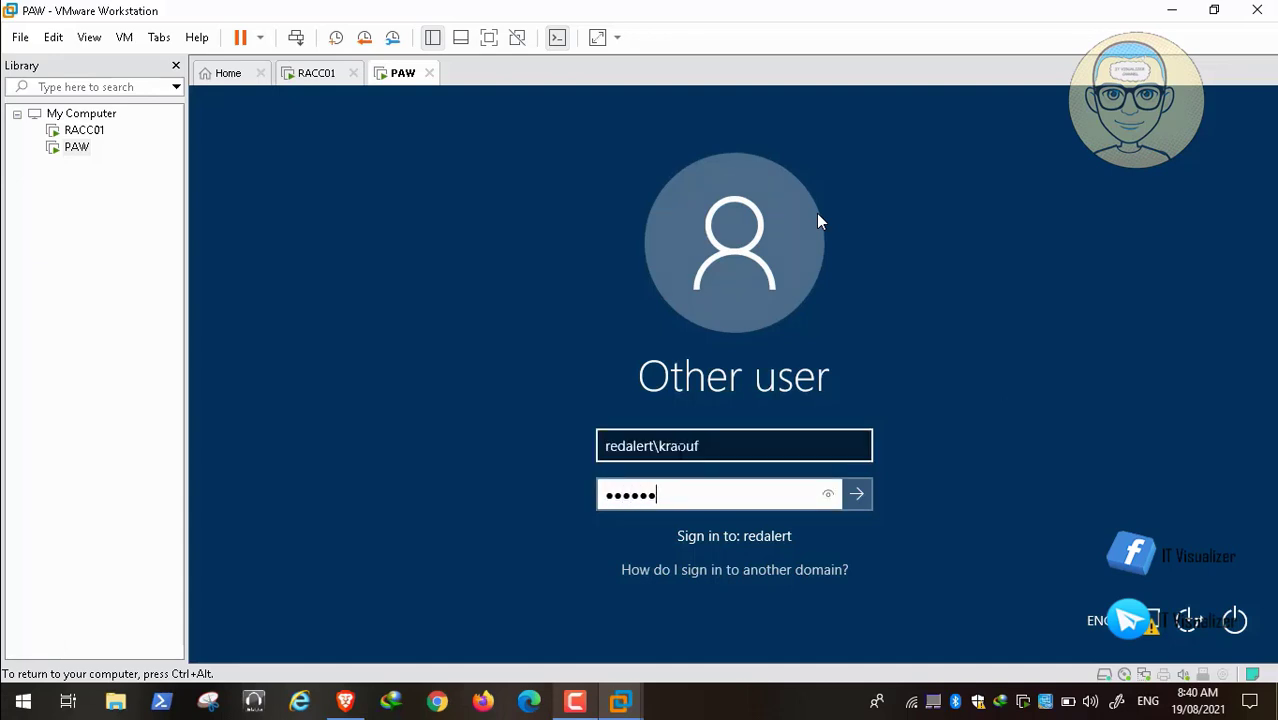
{"action": "key", "text": "Return"}
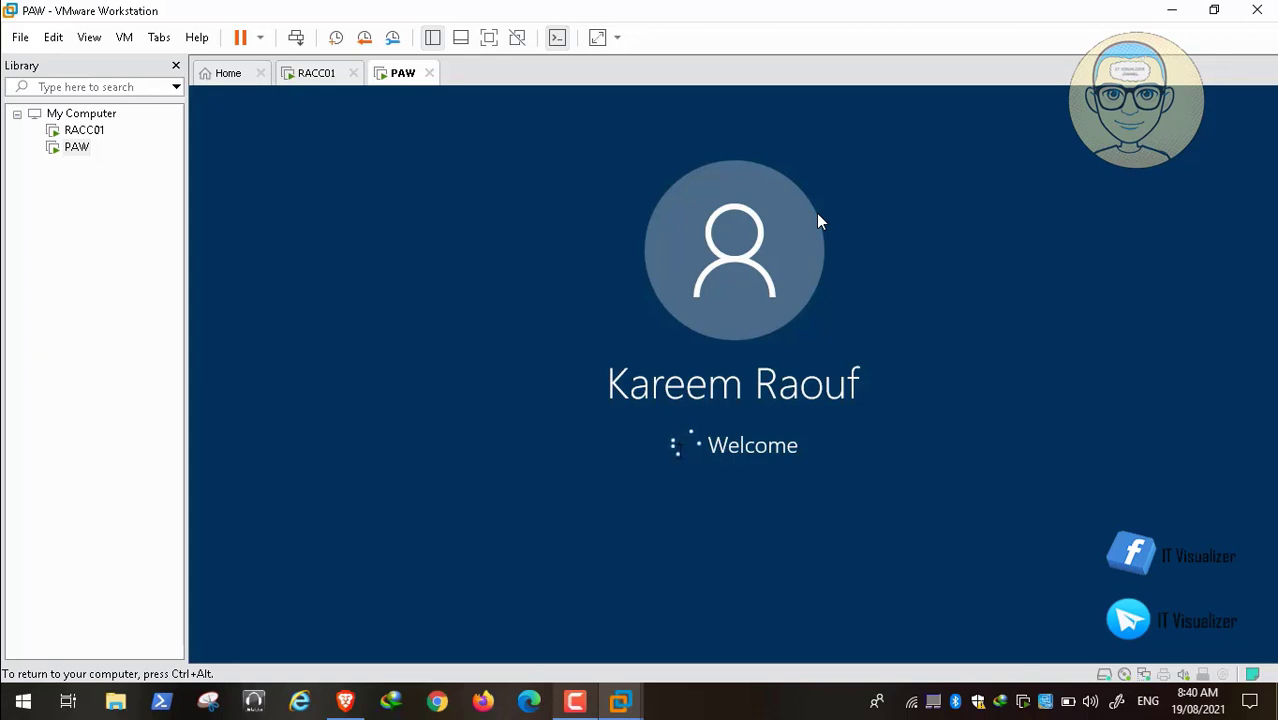
{"action": "key", "text": "ctrl+alt"}
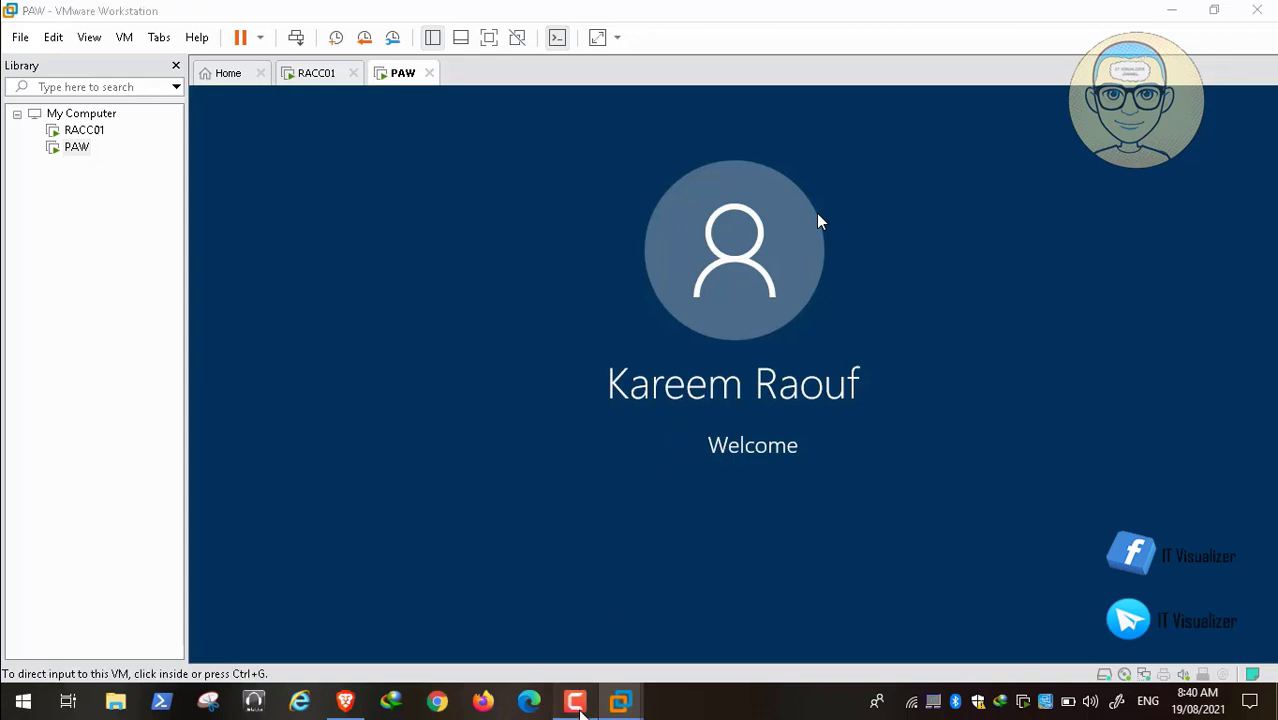
{"action": "left_click", "coordinate": [575, 701]}
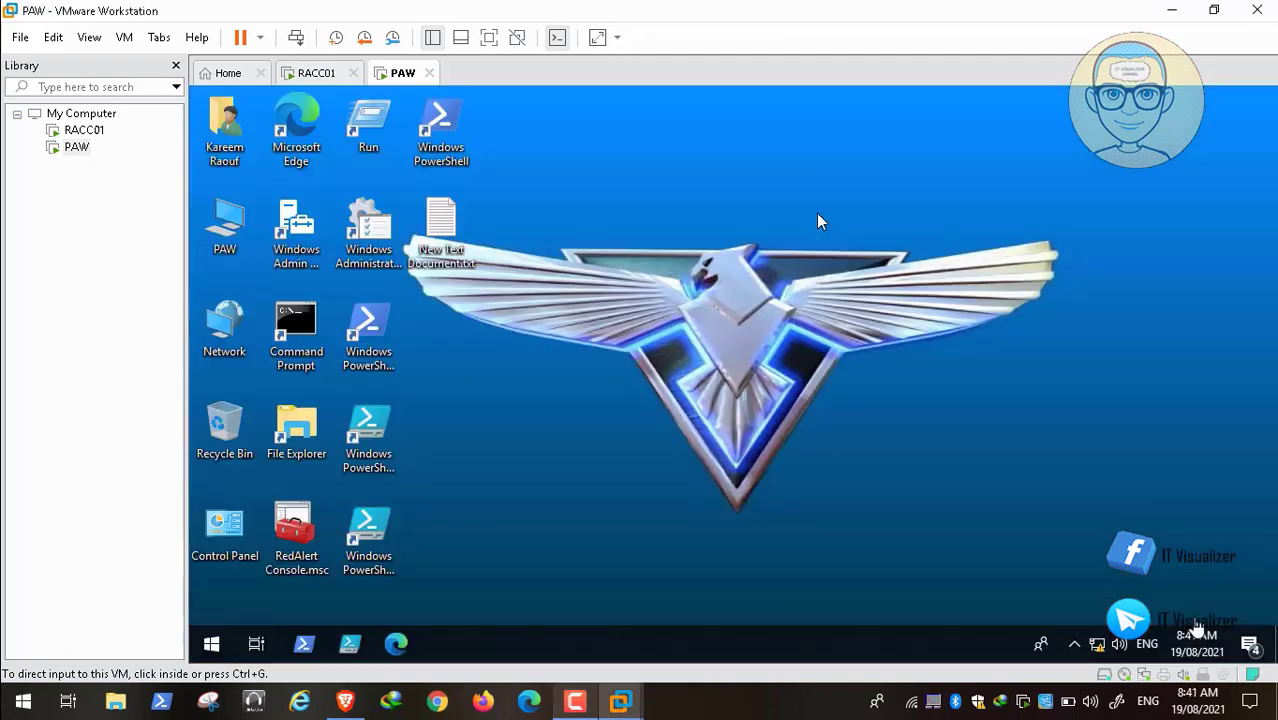
Step: Launch RedAlert Console.msc on the PAW desktop to list the Army Camps users
{"action": "left_click", "coordinate": [895, 388]}
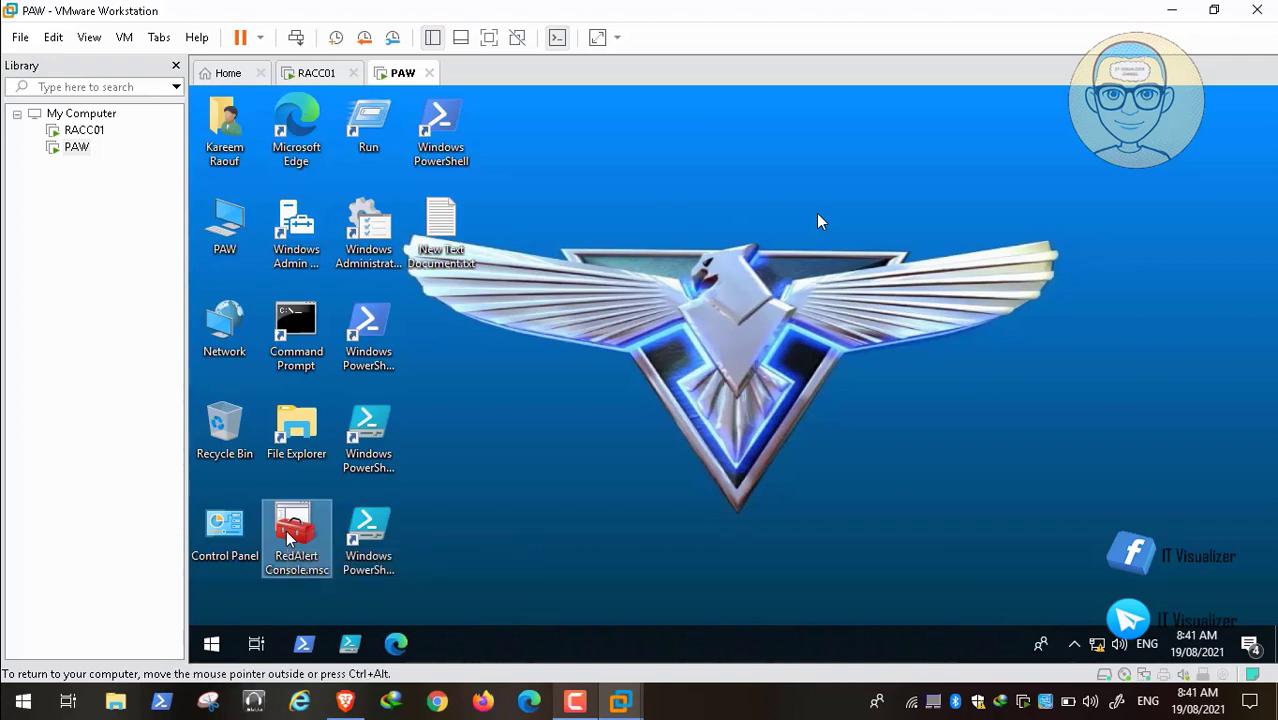
{"action": "double_click", "coordinate": [288, 538]}
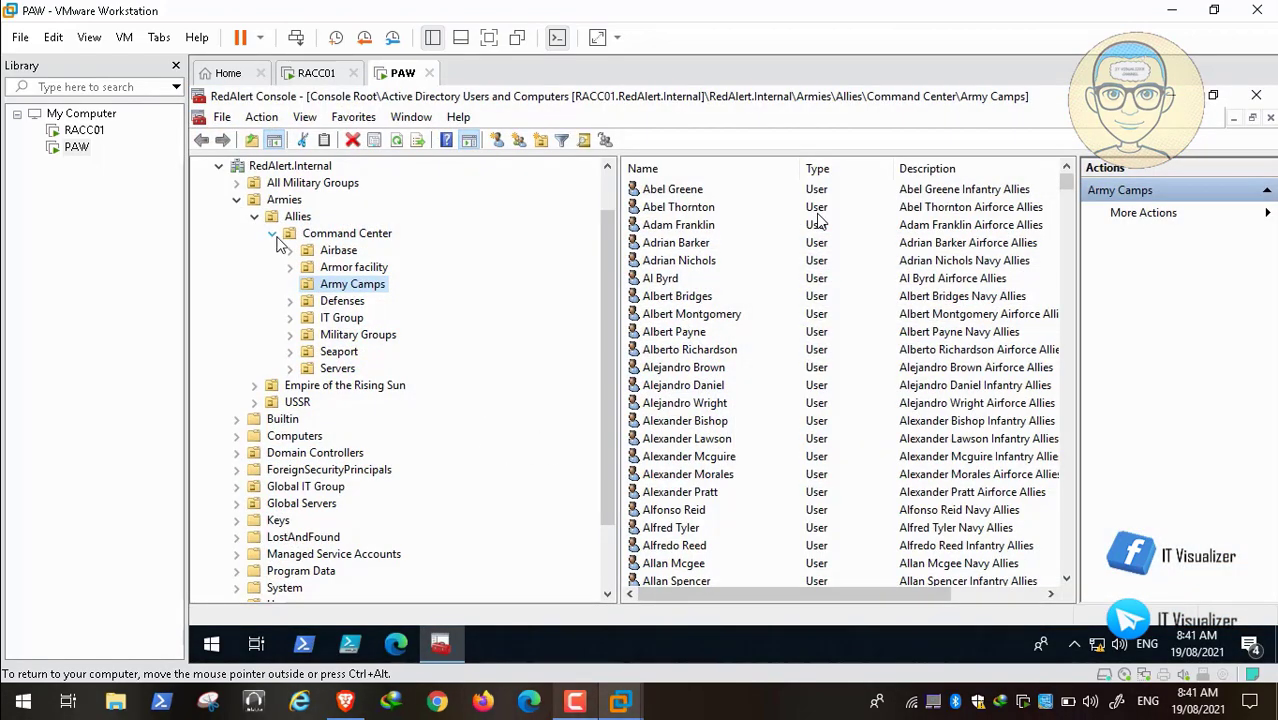
{"action": "left_click", "coordinate": [345, 700]}
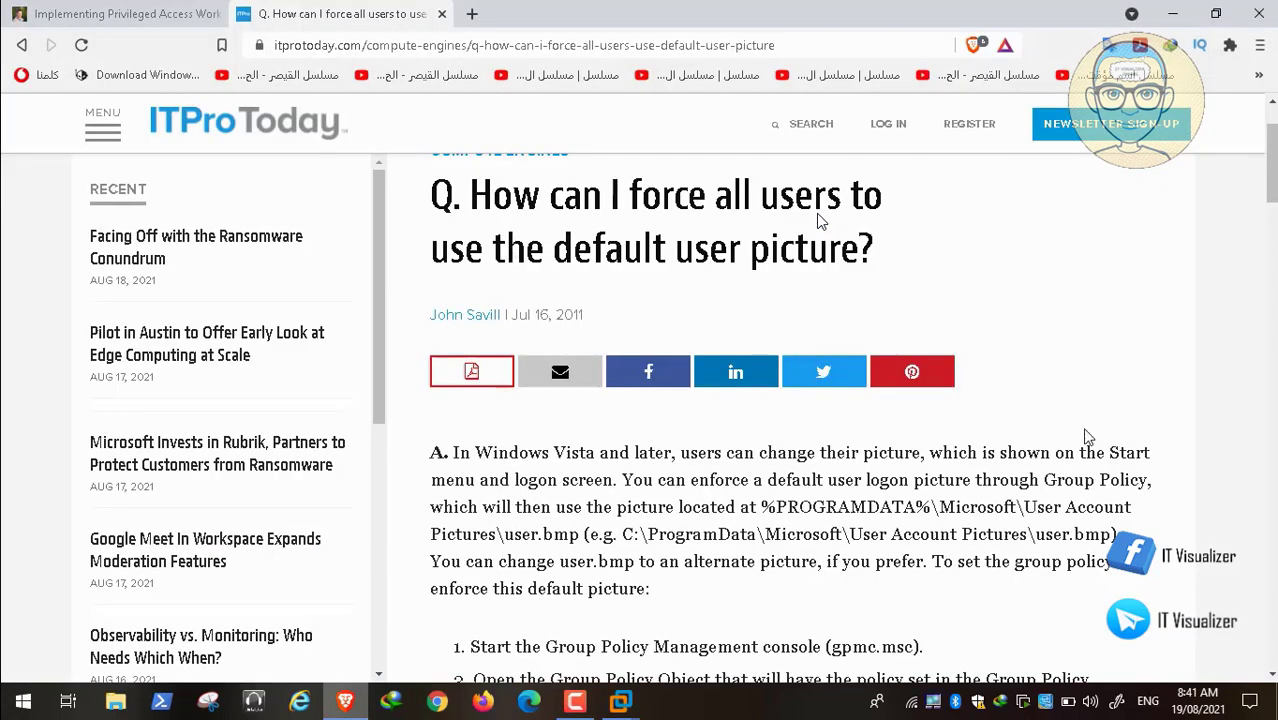
Step: Scroll the ITProToday article down to its numbered Group Policy logon picture steps
{"action": "scroll", "coordinate": [818, 220], "scroll_direction": "down", "scroll_amount": 3}
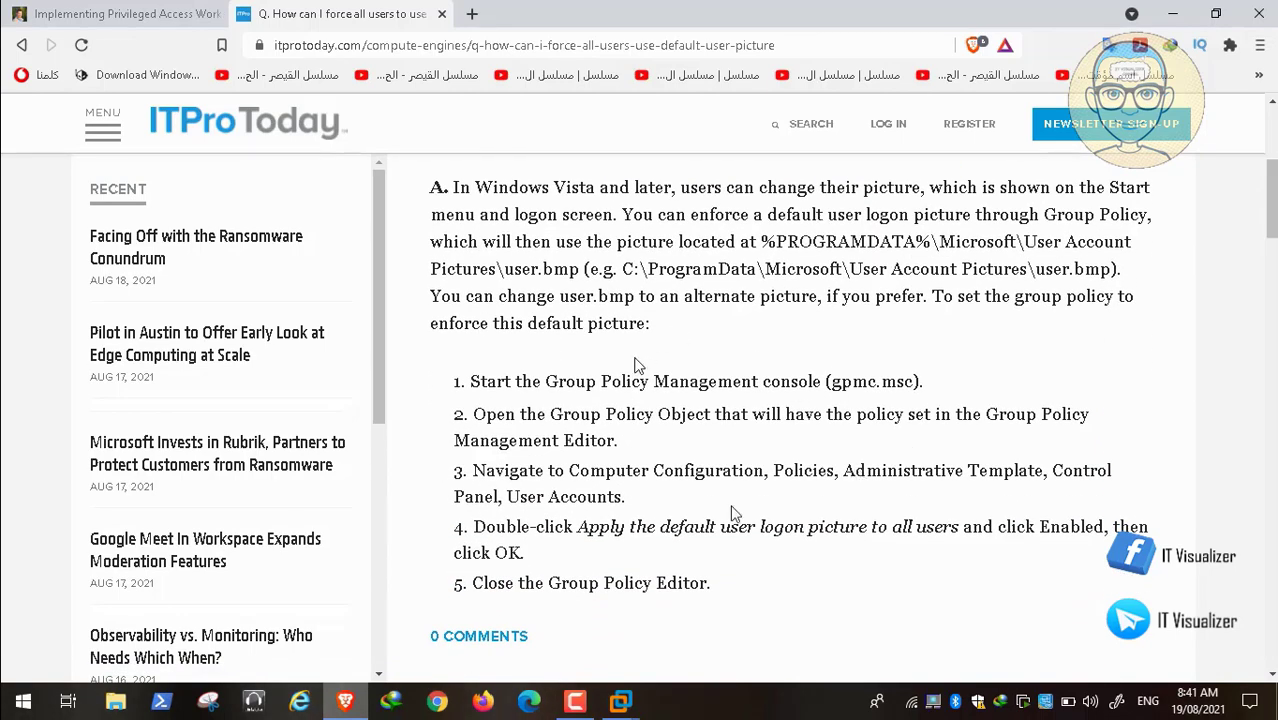
{"action": "mouse_move", "coordinate": [40, 685]}
{"action": "key", "text": "Escape"}
{"action": "key", "text": "space"}
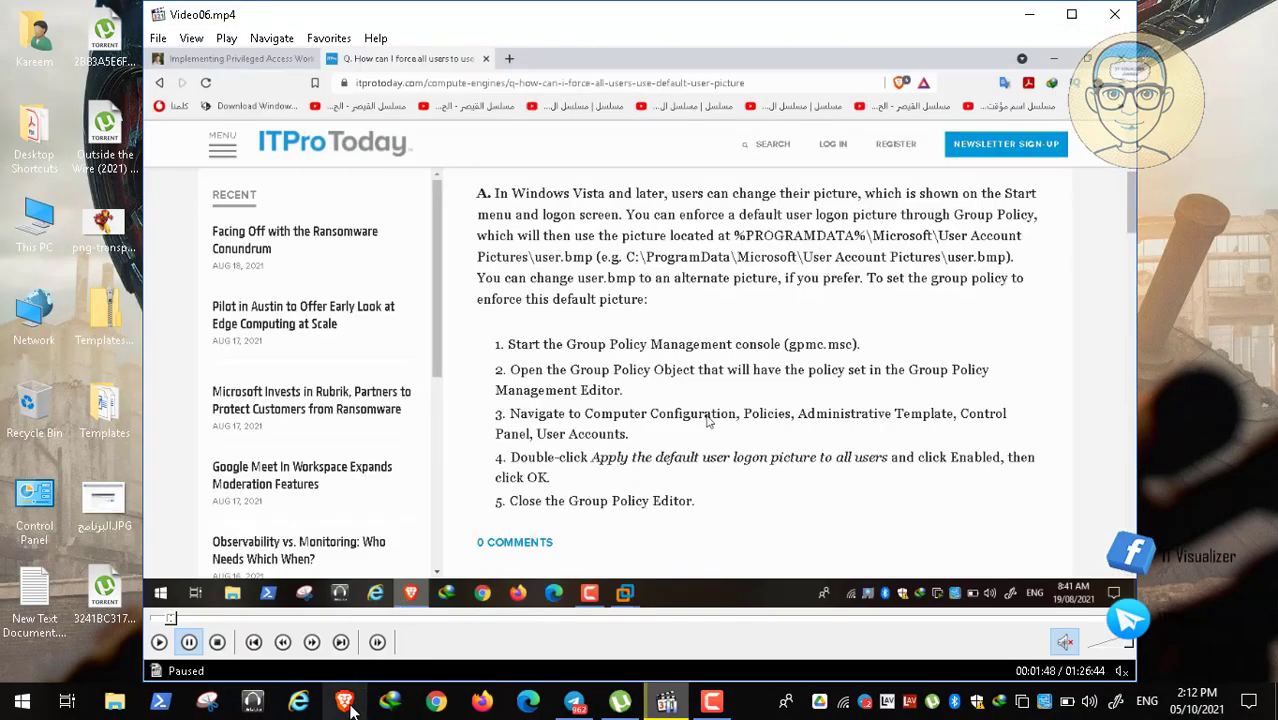
{"action": "left_click", "coordinate": [346, 703]}
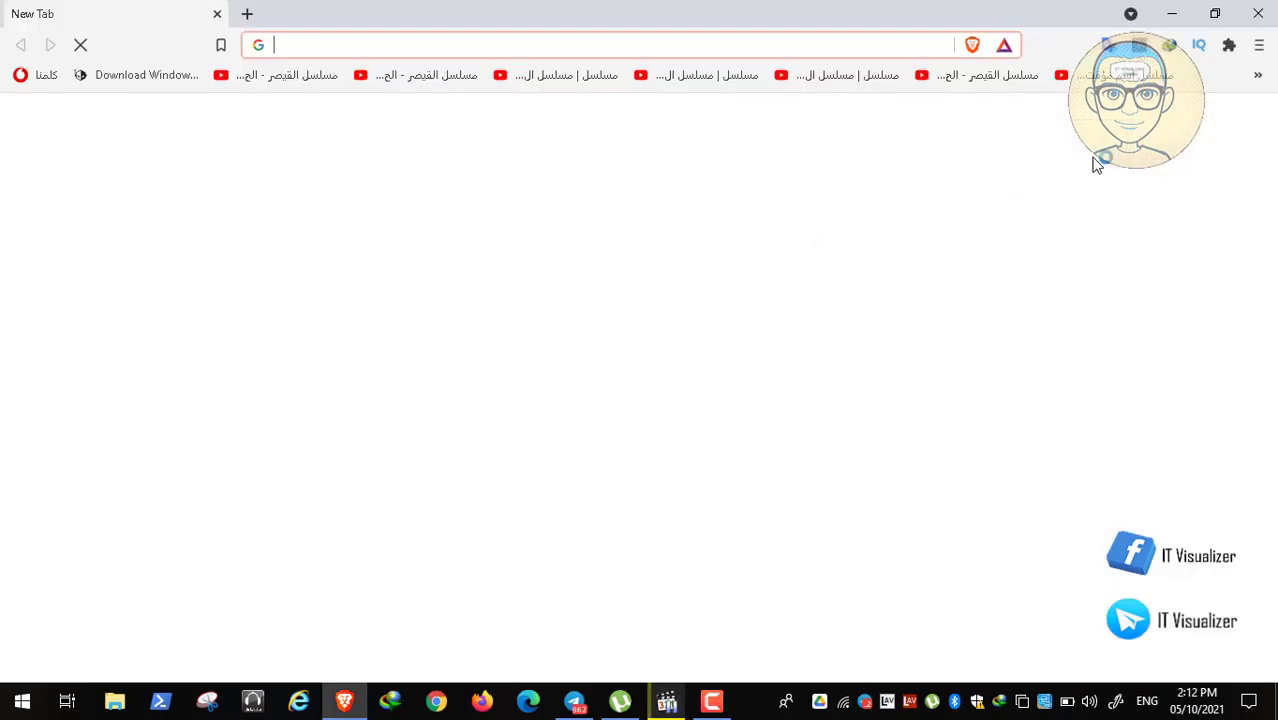
Step: Reopen the closed 'windows default account picture' search from History, preview the appuals result, then close the tabs
{"action": "left_click", "coordinate": [1259, 45]}
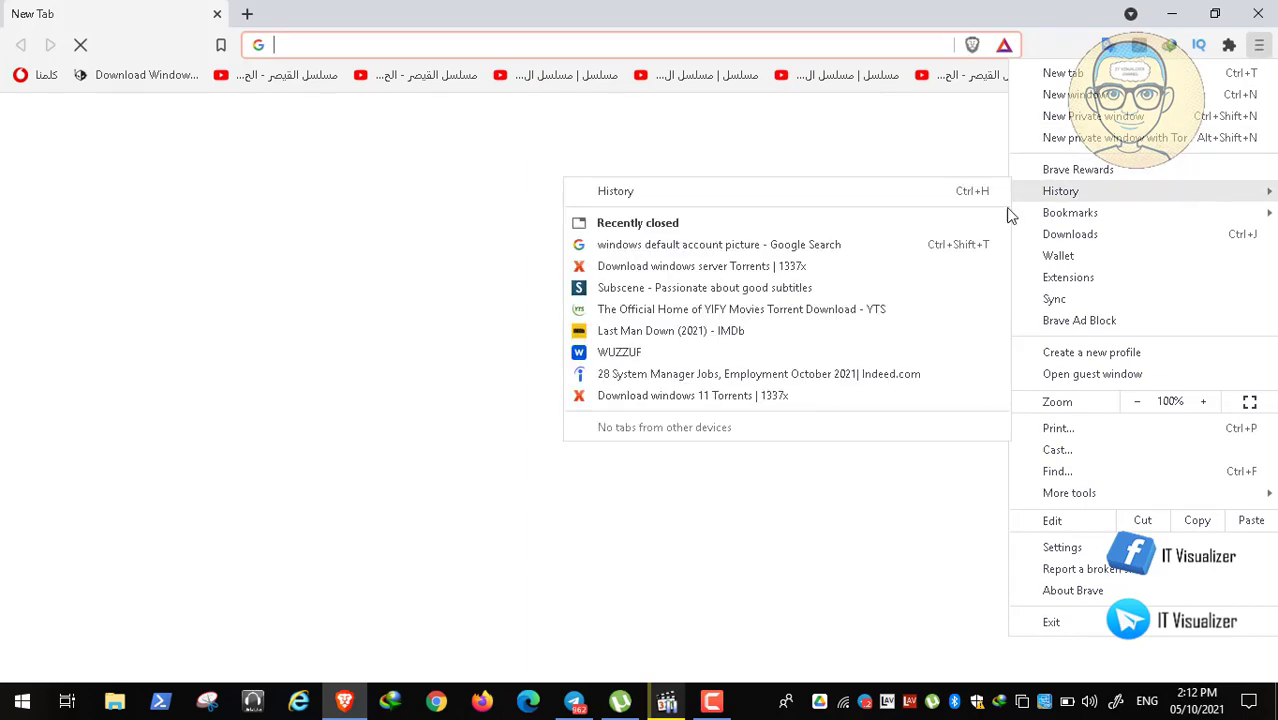
{"action": "mouse_move", "coordinate": [1062, 194]}
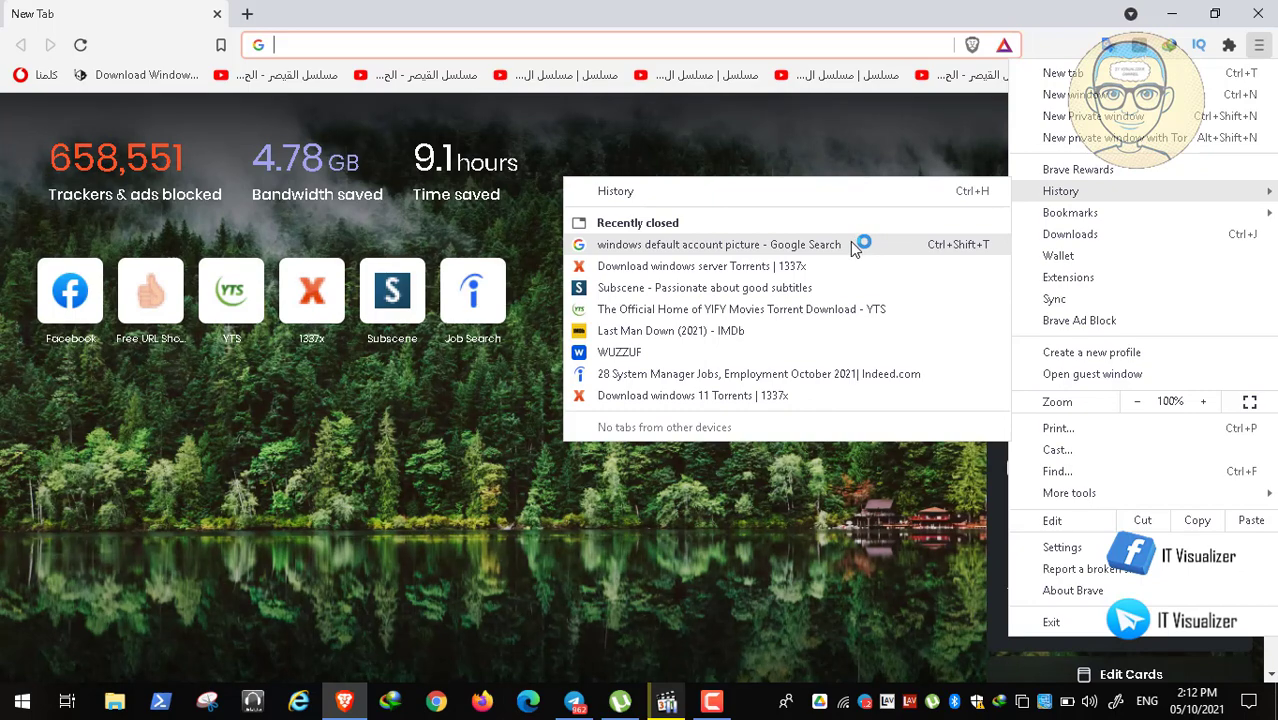
{"action": "left_click", "coordinate": [852, 244]}
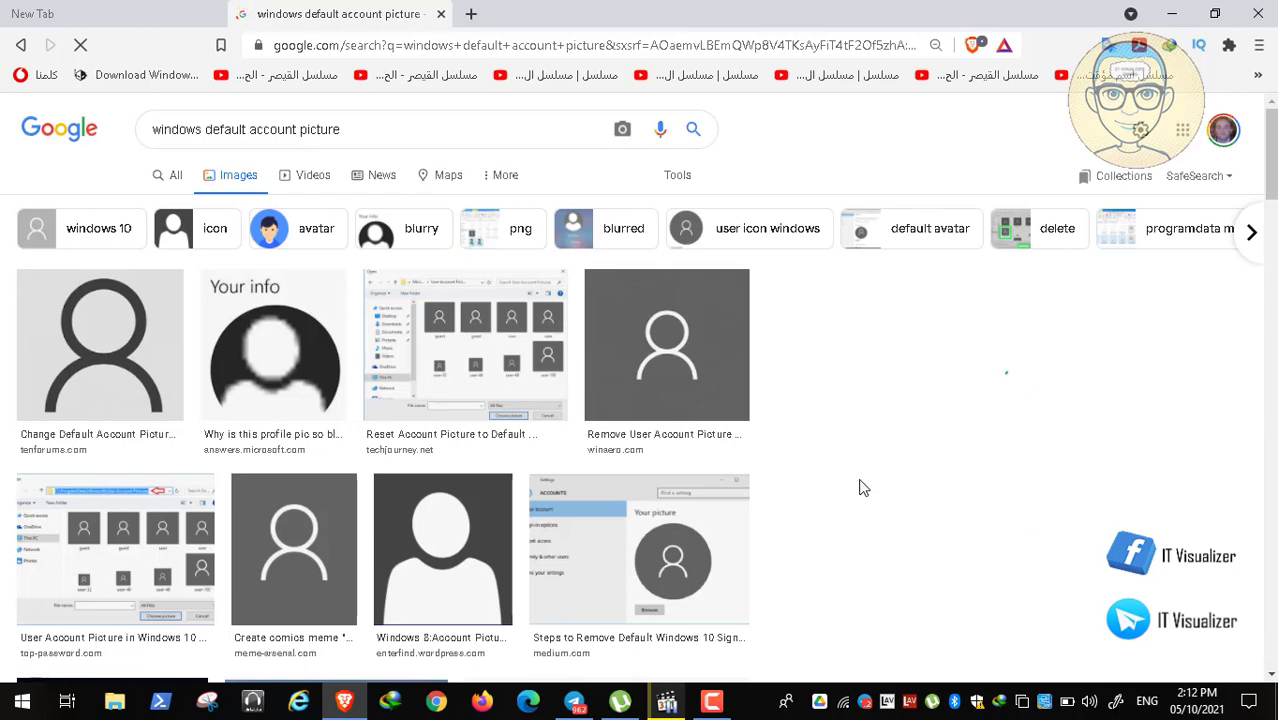
{"action": "left_click", "coordinate": [937, 510]}
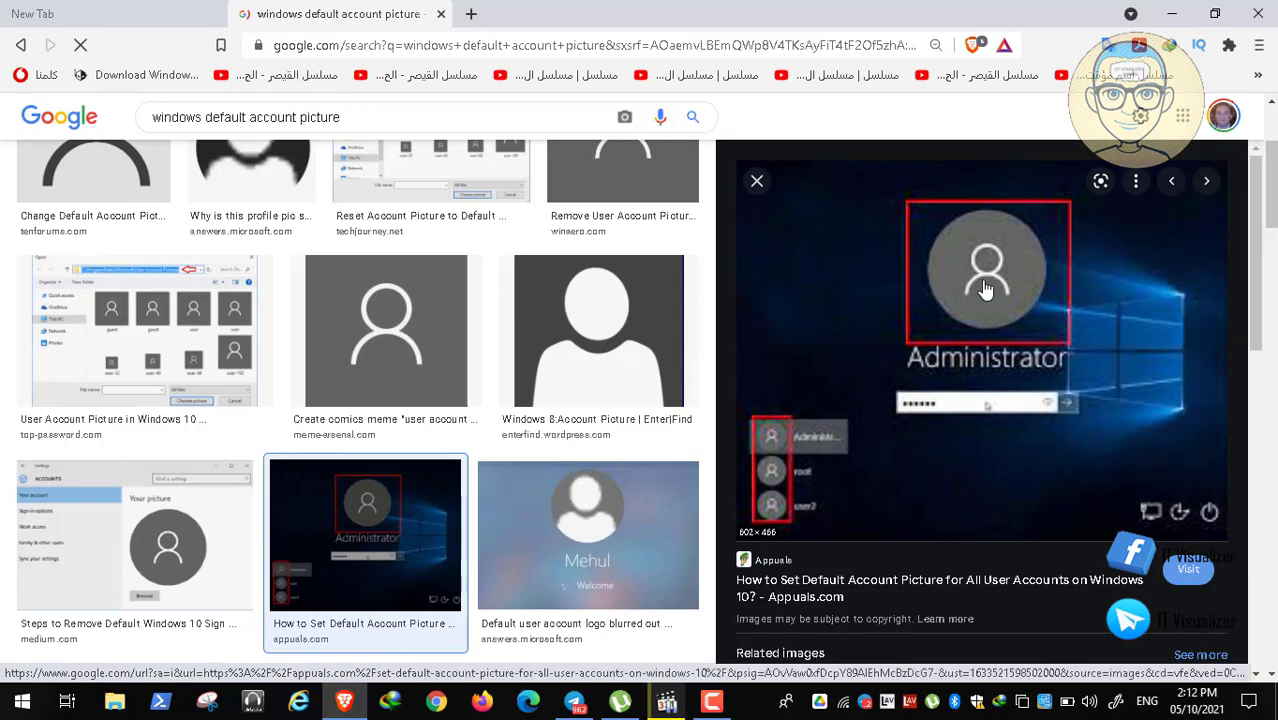
{"action": "left_click", "coordinate": [440, 14]}
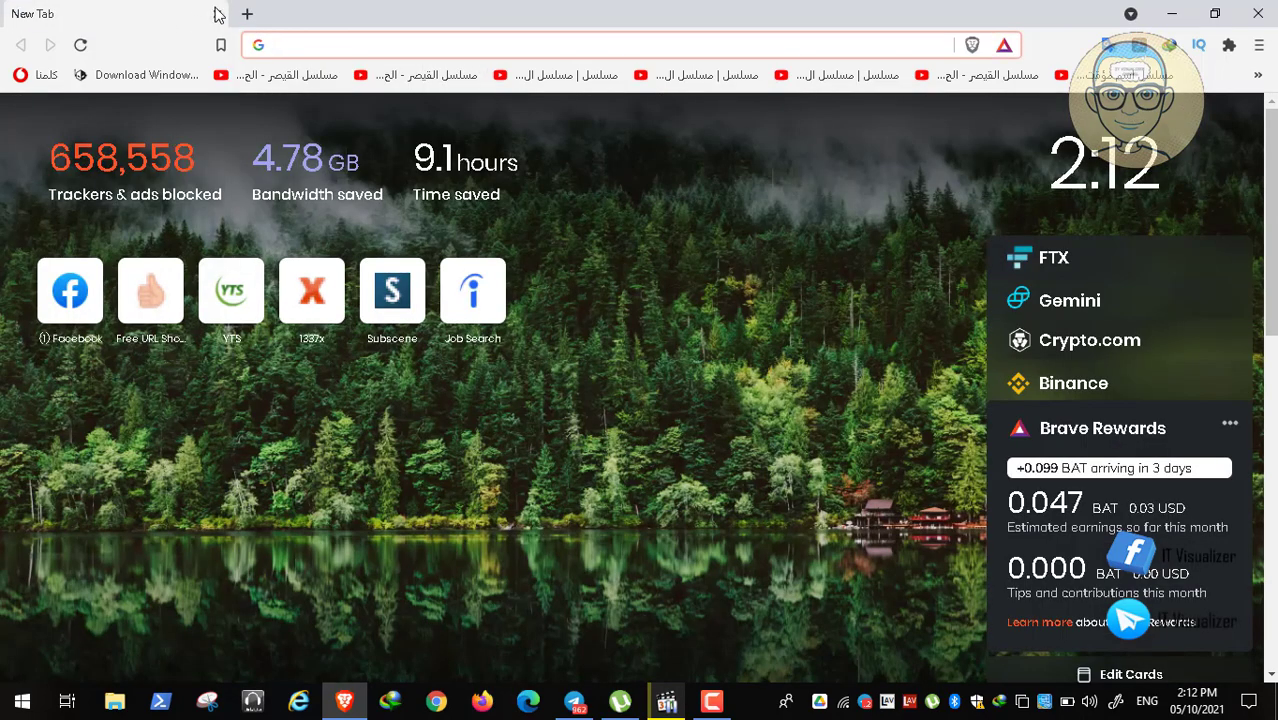
{"action": "left_click", "coordinate": [216, 13]}
{"action": "double_click", "coordinate": [562, 400]}
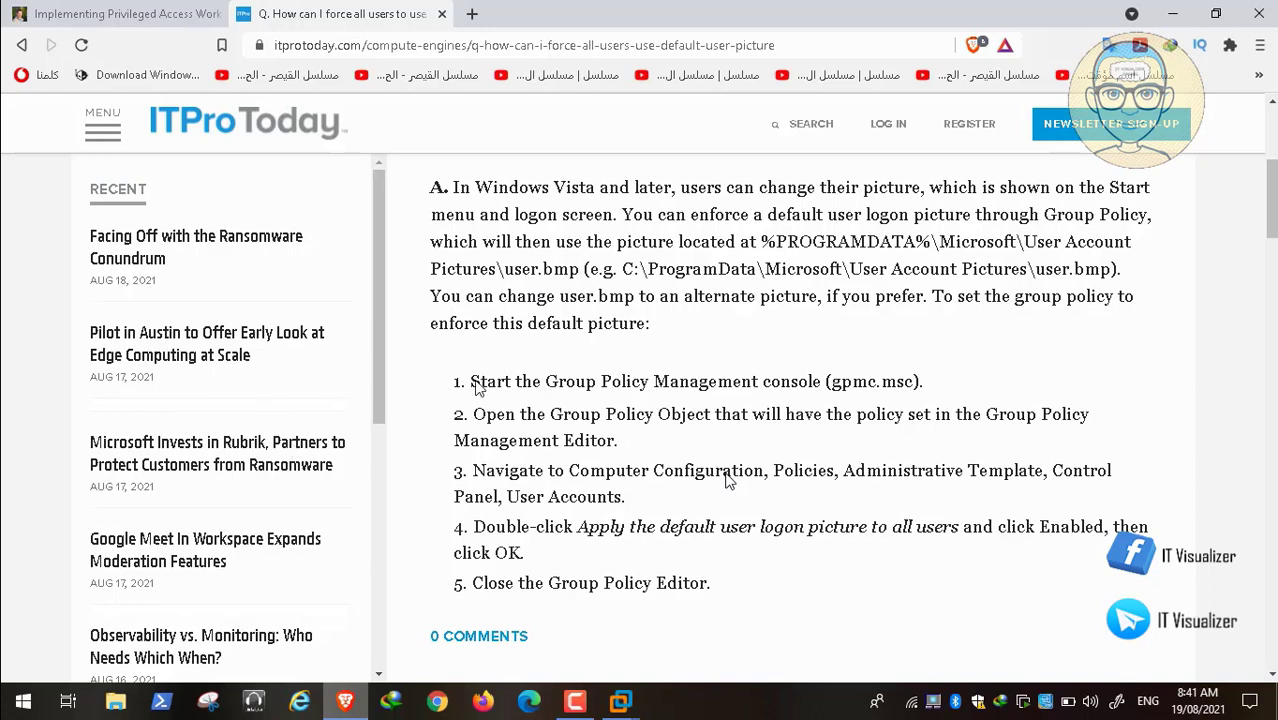
{"action": "double_click", "coordinate": [268, 409]}
{"action": "left_click", "coordinate": [22, 701]}
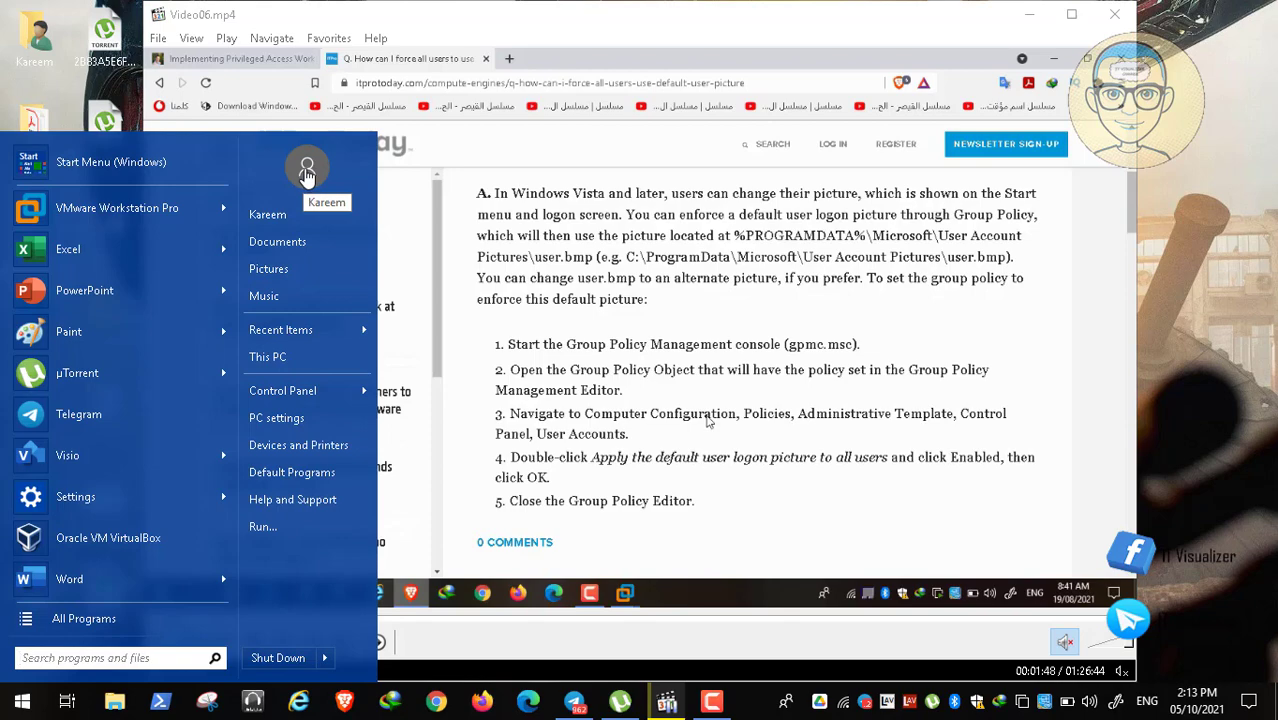
{"action": "left_click", "coordinate": [640, 284]}
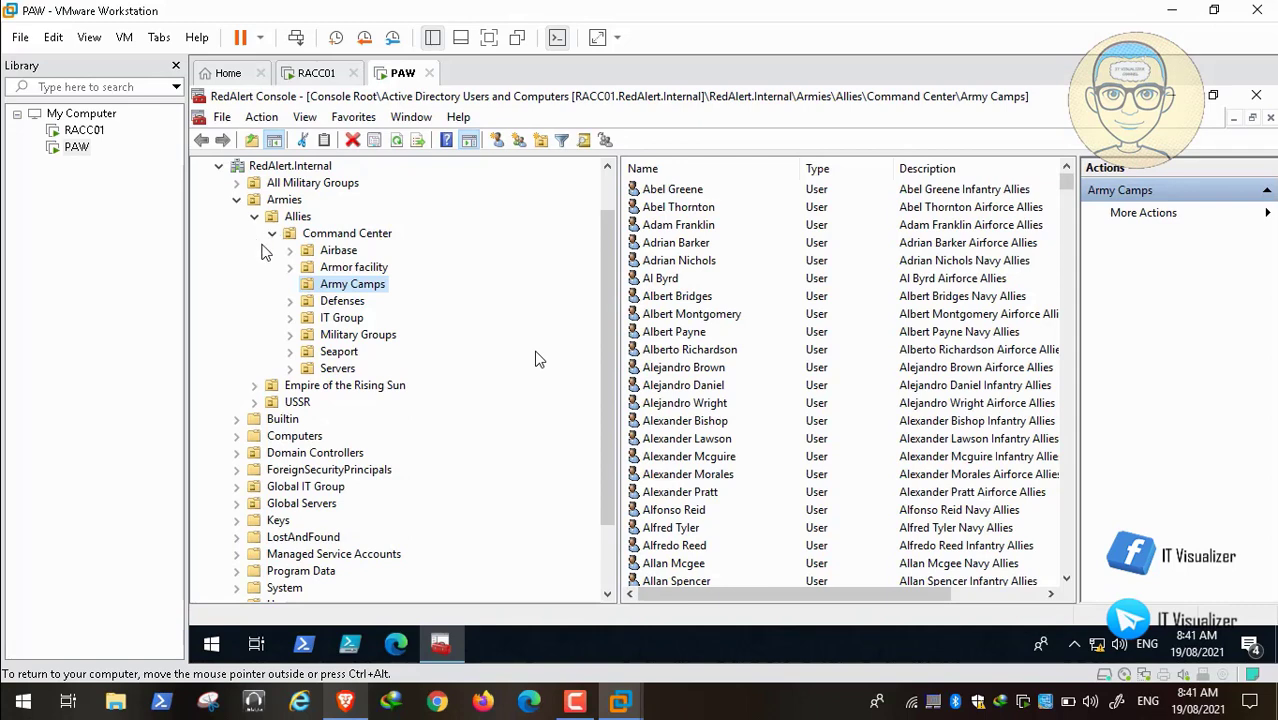
Step: Expand Forest: RedAlert.Internal > Domains > Group Policy Objects and edit the Allies GPO
{"action": "left_click", "coordinate": [236, 199]}
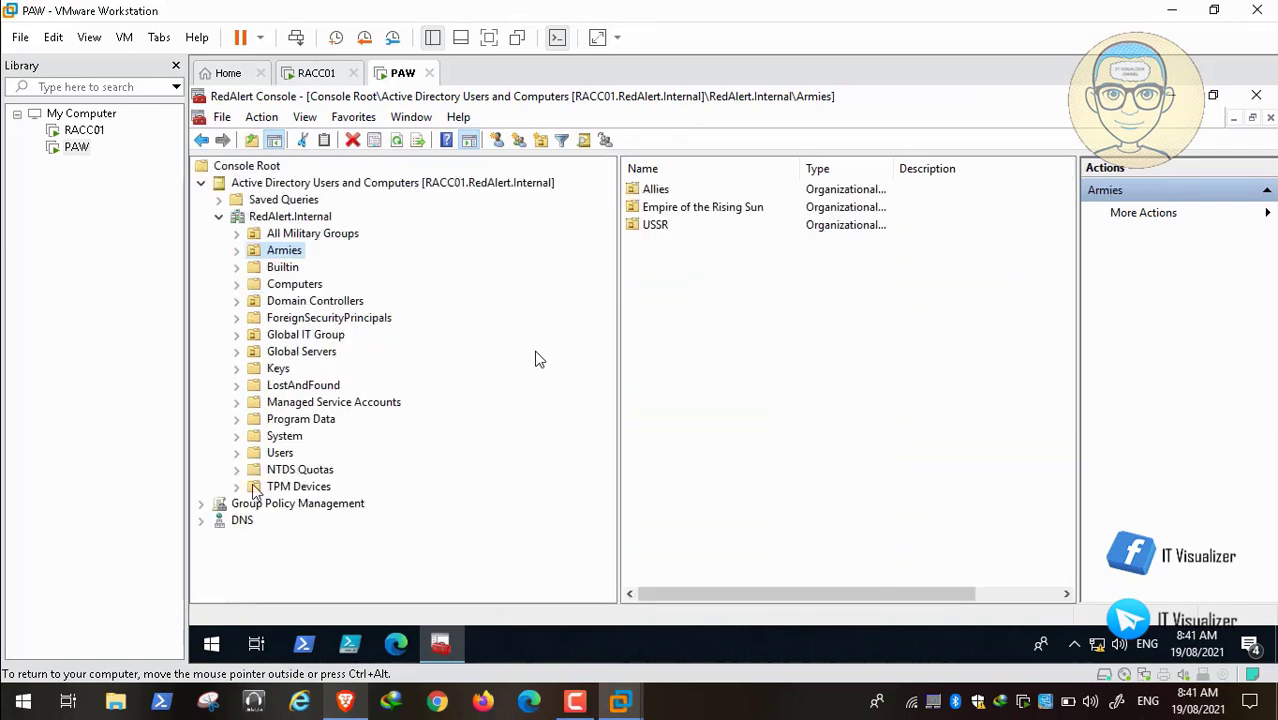
{"action": "left_click", "coordinate": [201, 503]}
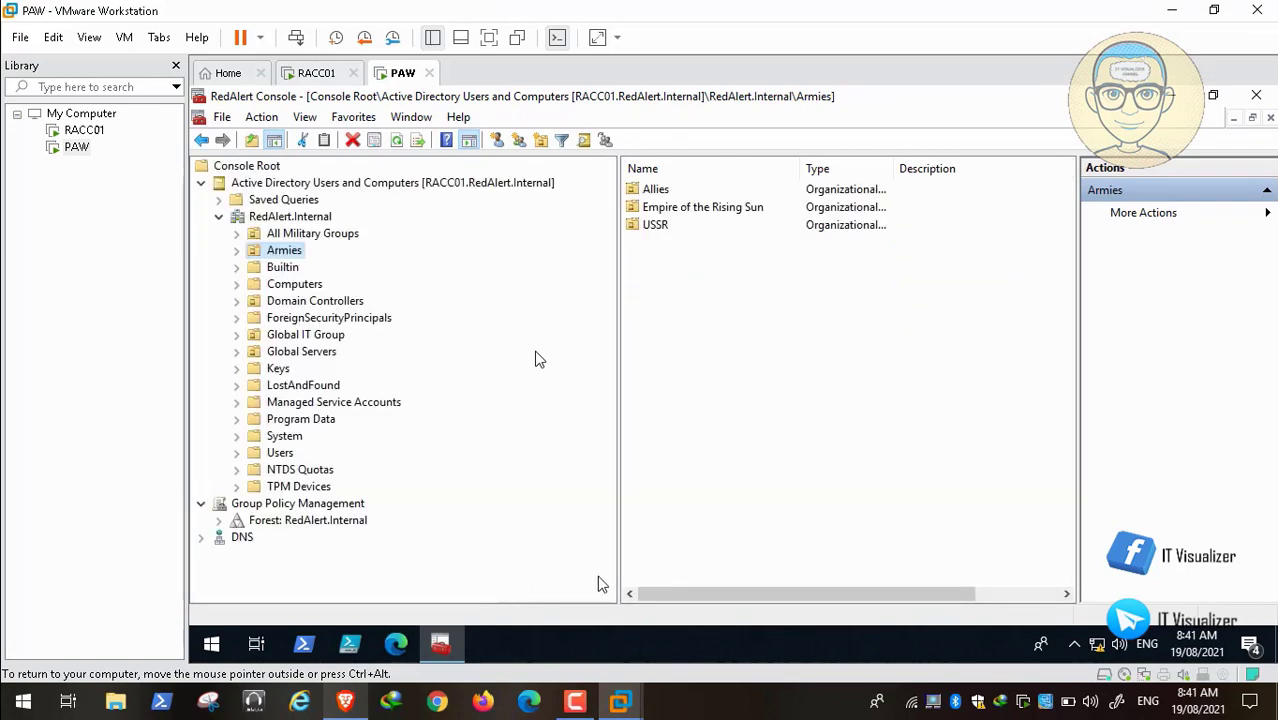
{"action": "left_click", "coordinate": [218, 520]}
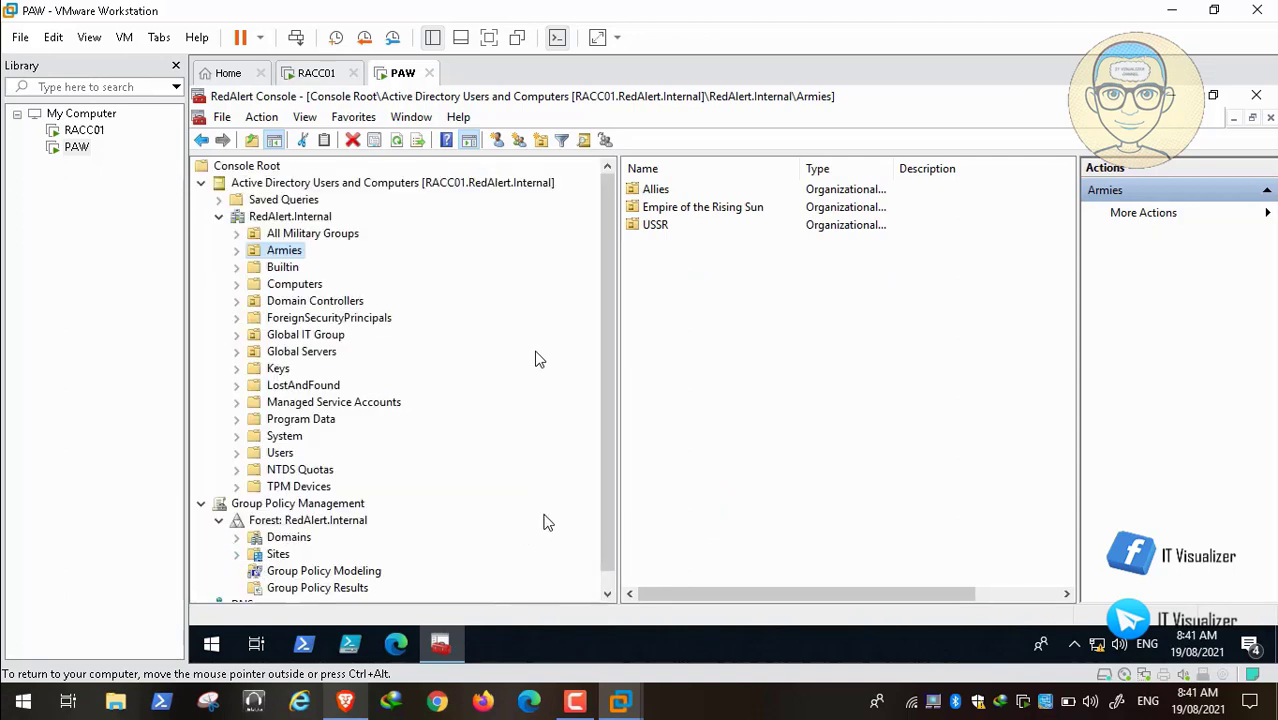
{"action": "scroll", "coordinate": [604, 500], "scroll_direction": "down", "scroll_amount": 1}
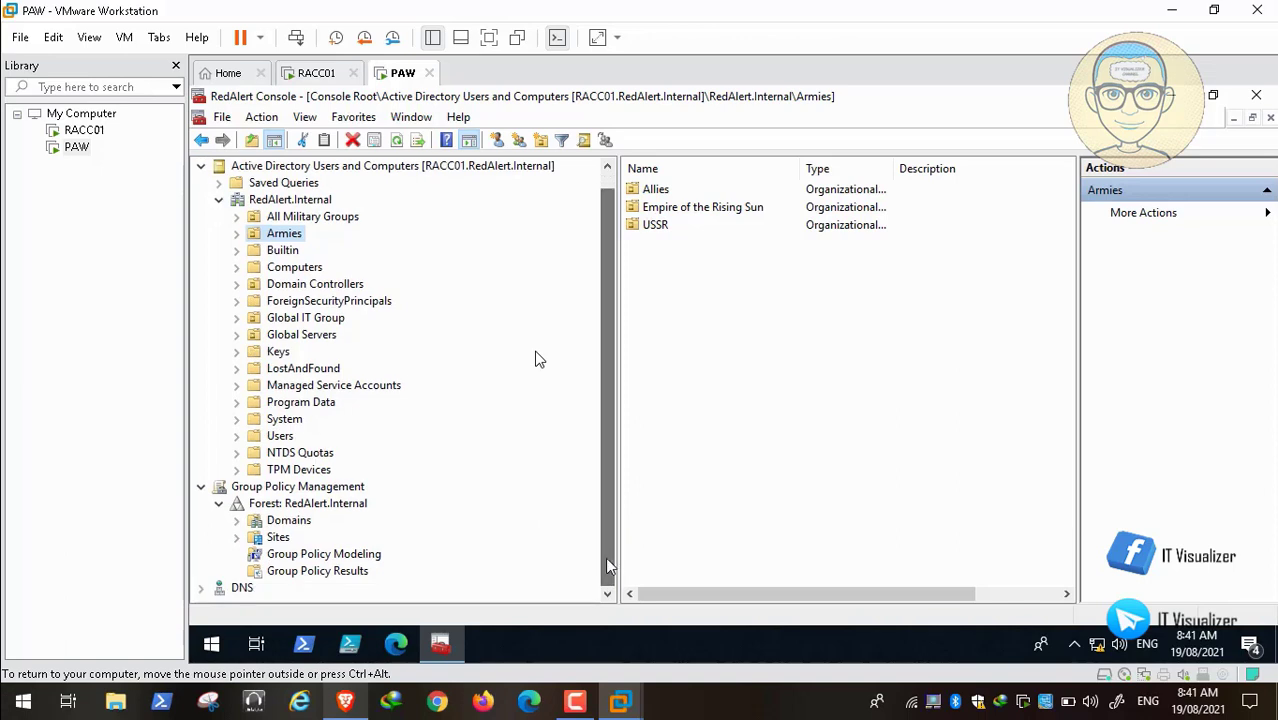
{"action": "left_click", "coordinate": [237, 521]}
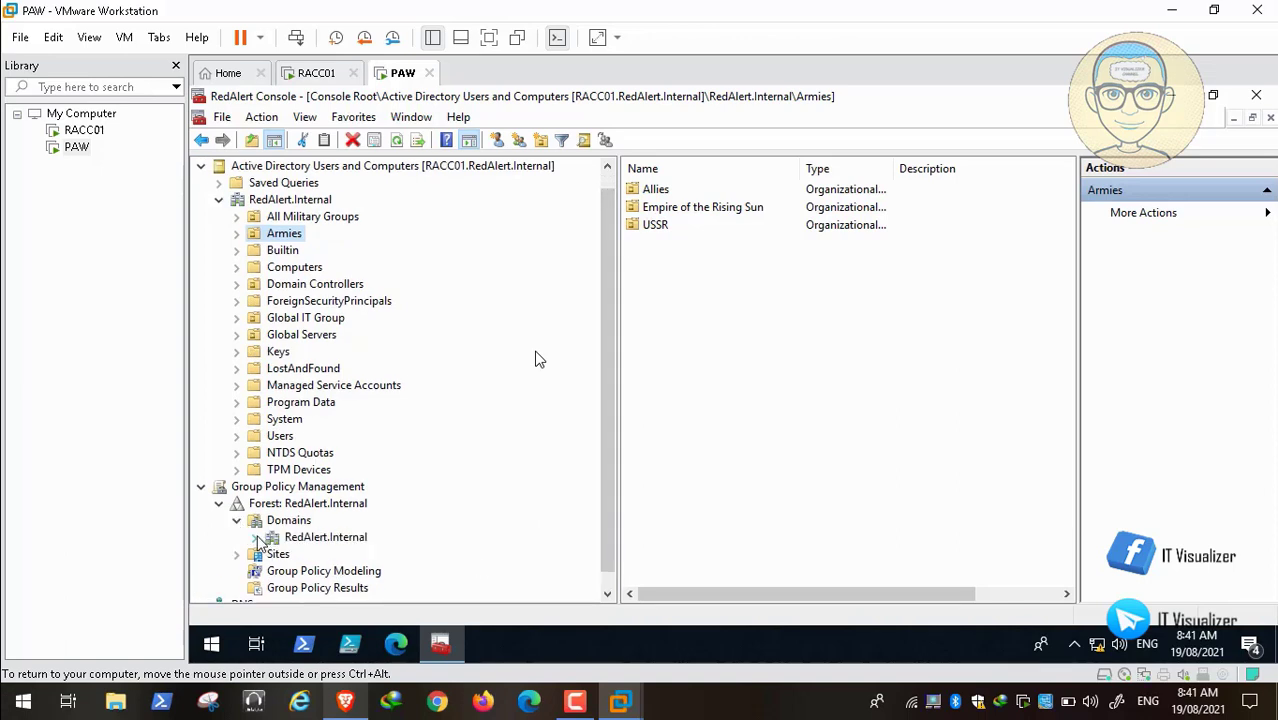
{"action": "left_click", "coordinate": [256, 538]}
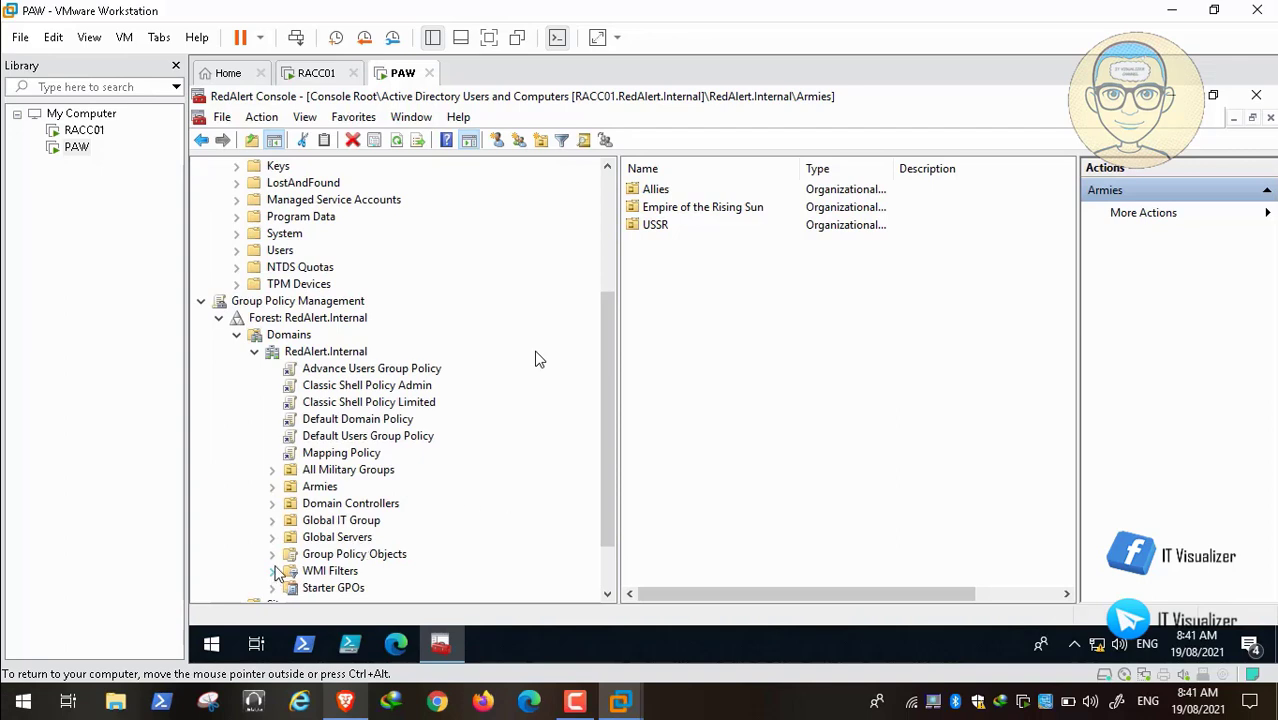
{"action": "left_click", "coordinate": [272, 554]}
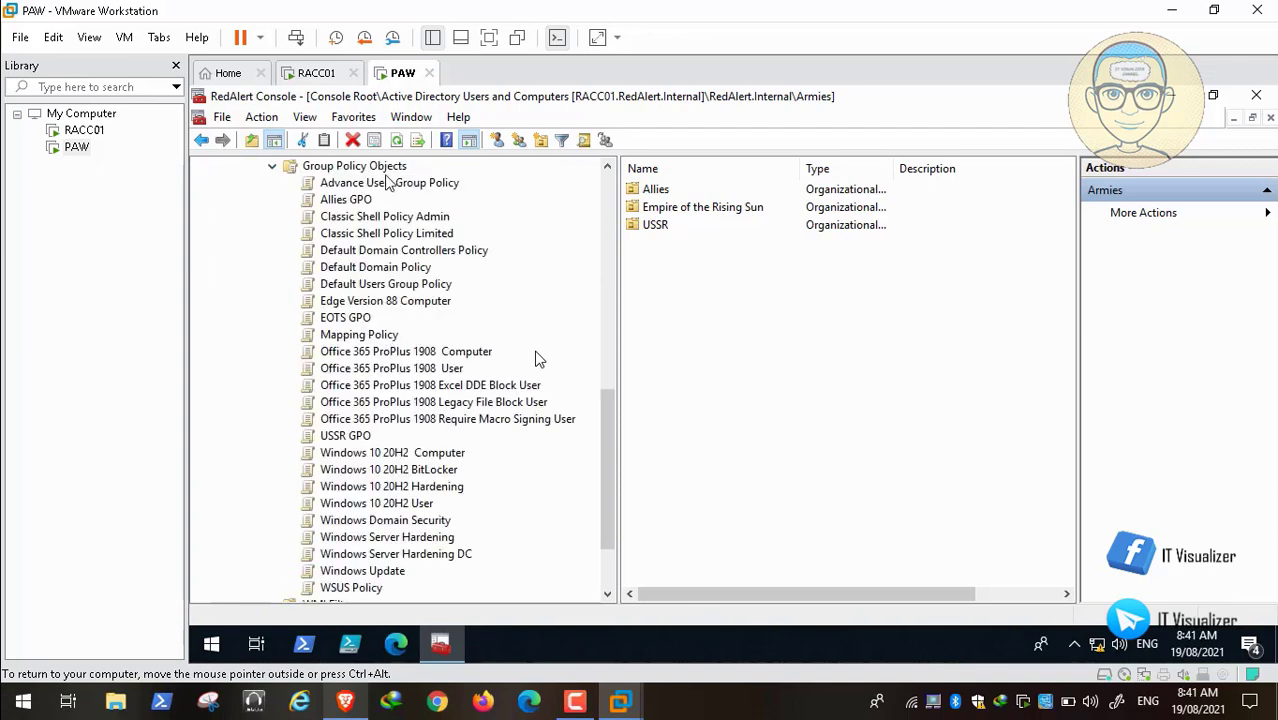
{"action": "right_click", "coordinate": [350, 200]}
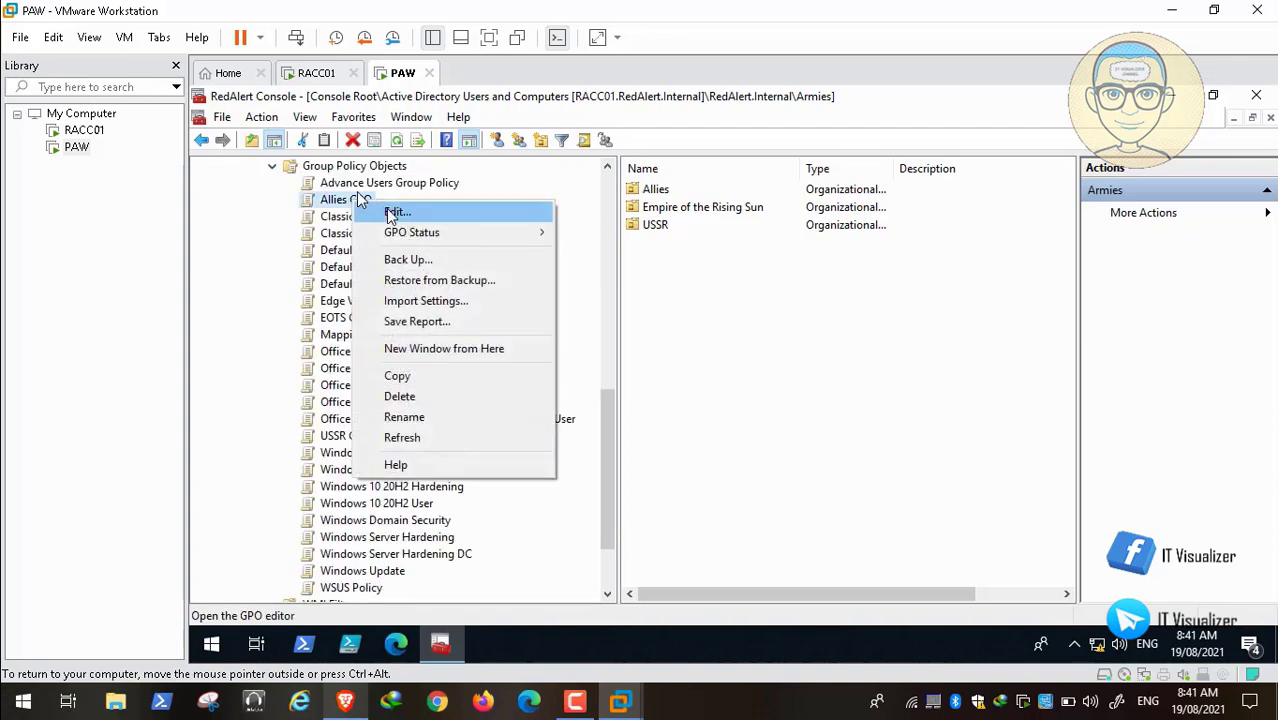
{"action": "left_click", "coordinate": [385, 208]}
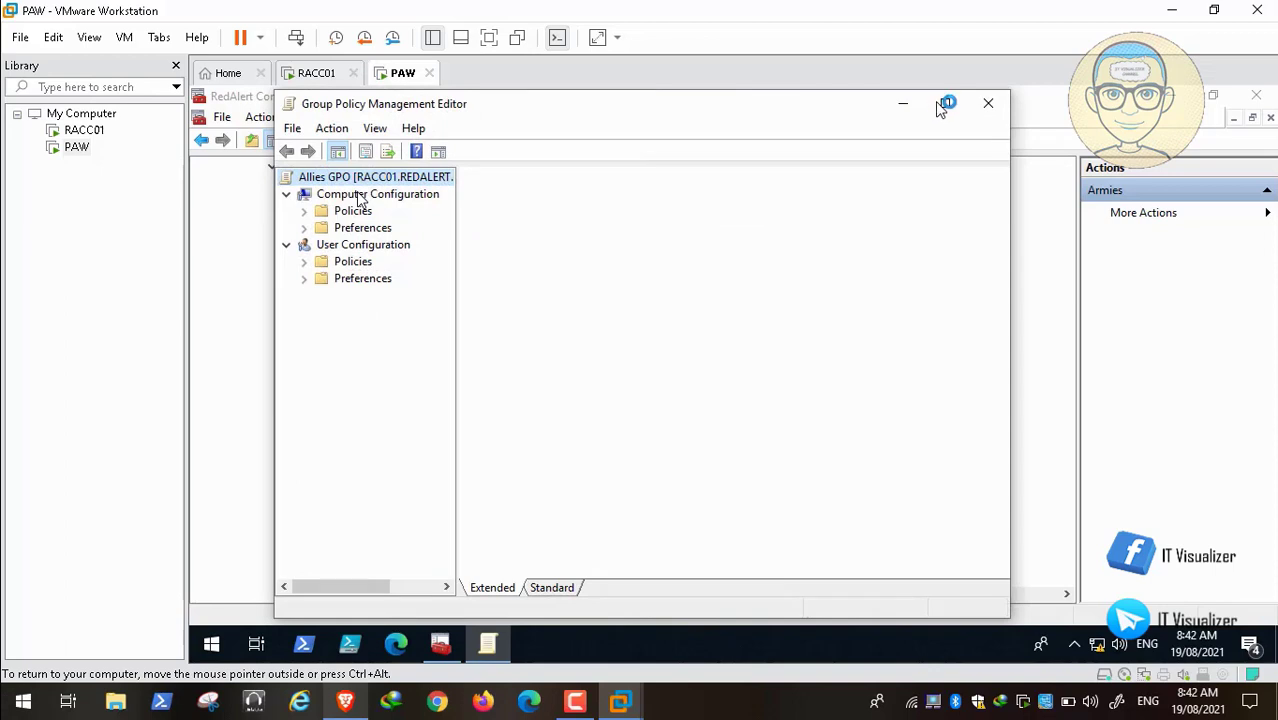
Step: Maximize the editor and open Computer Policies > Administrative Templates > Control Panel > User Accounts, checking the ITProToday article
{"action": "left_click", "coordinate": [947, 104]}
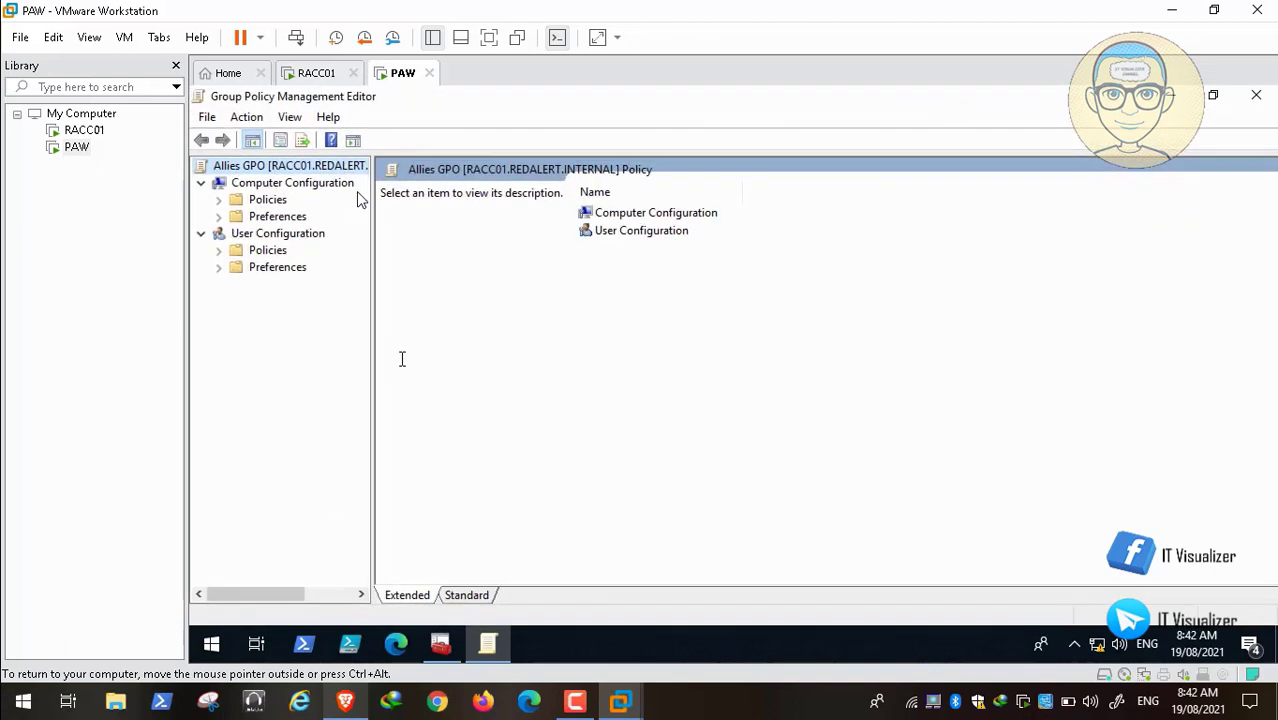
{"action": "left_click_drag", "start_coordinate": [372, 355], "coordinate": [411, 355]}
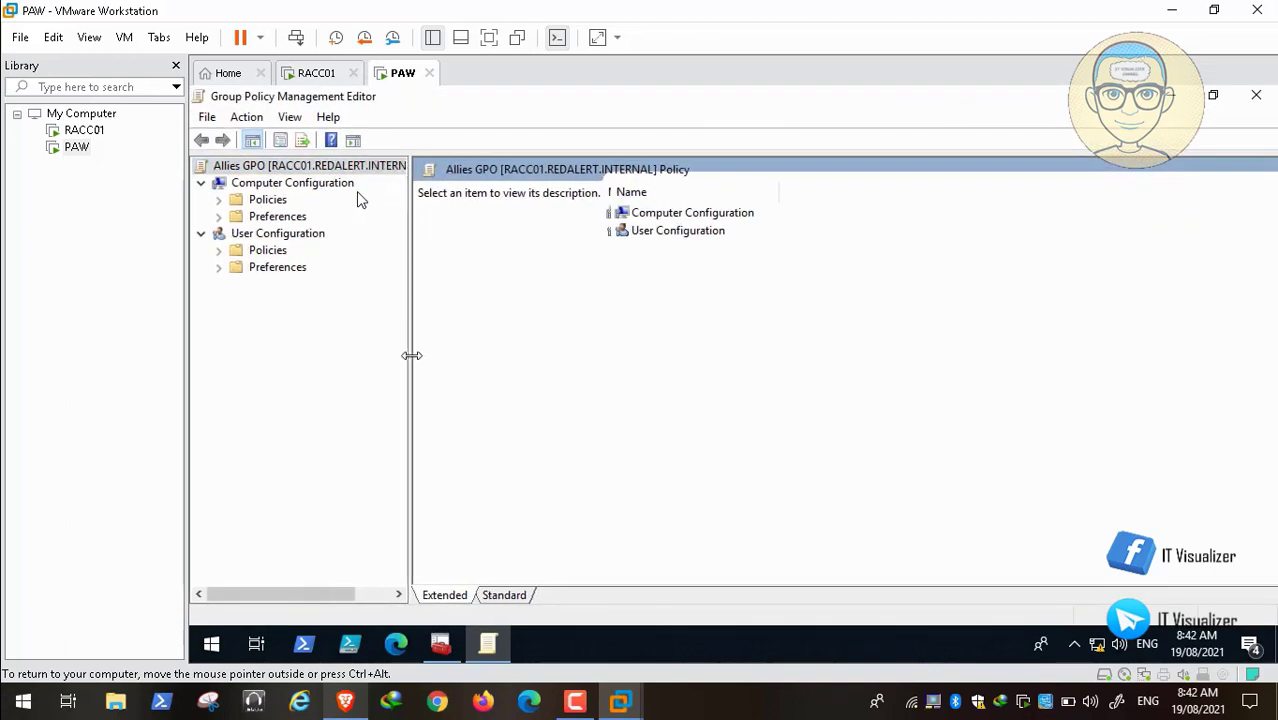
{"action": "left_click", "coordinate": [219, 199]}
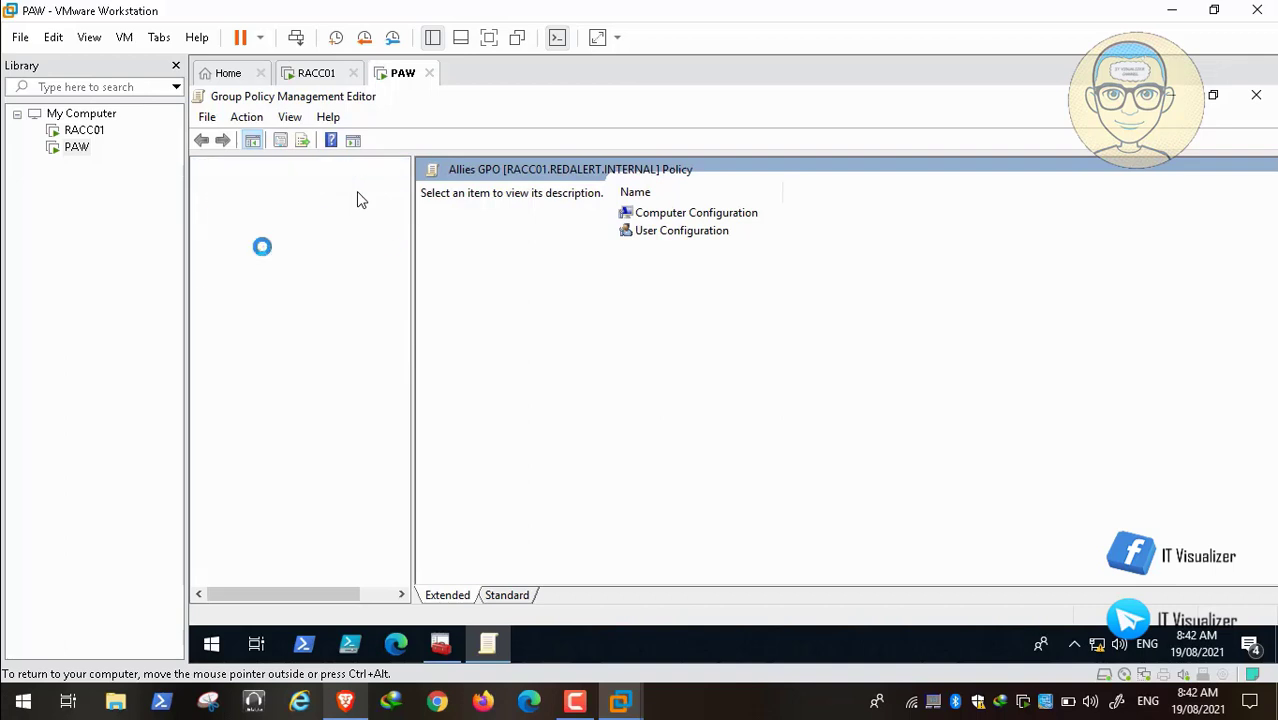
{"action": "left_click", "coordinate": [236, 233]}
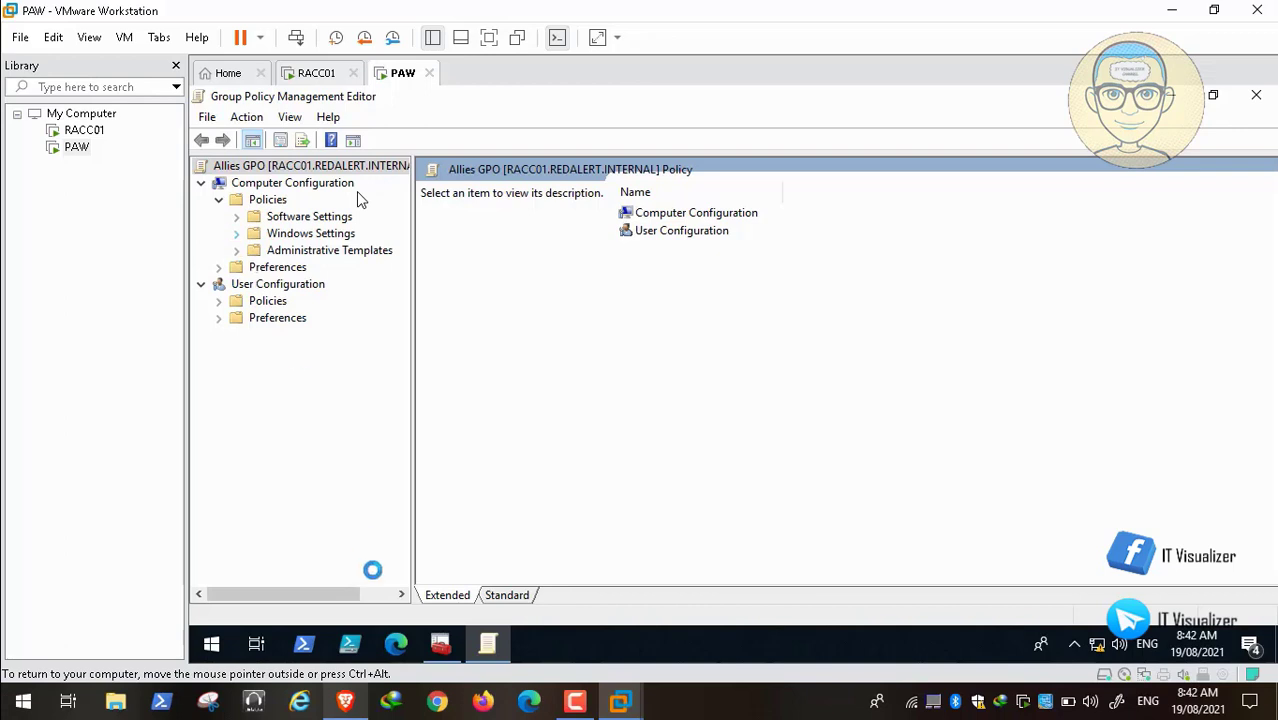
{"action": "left_click", "coordinate": [346, 704]}
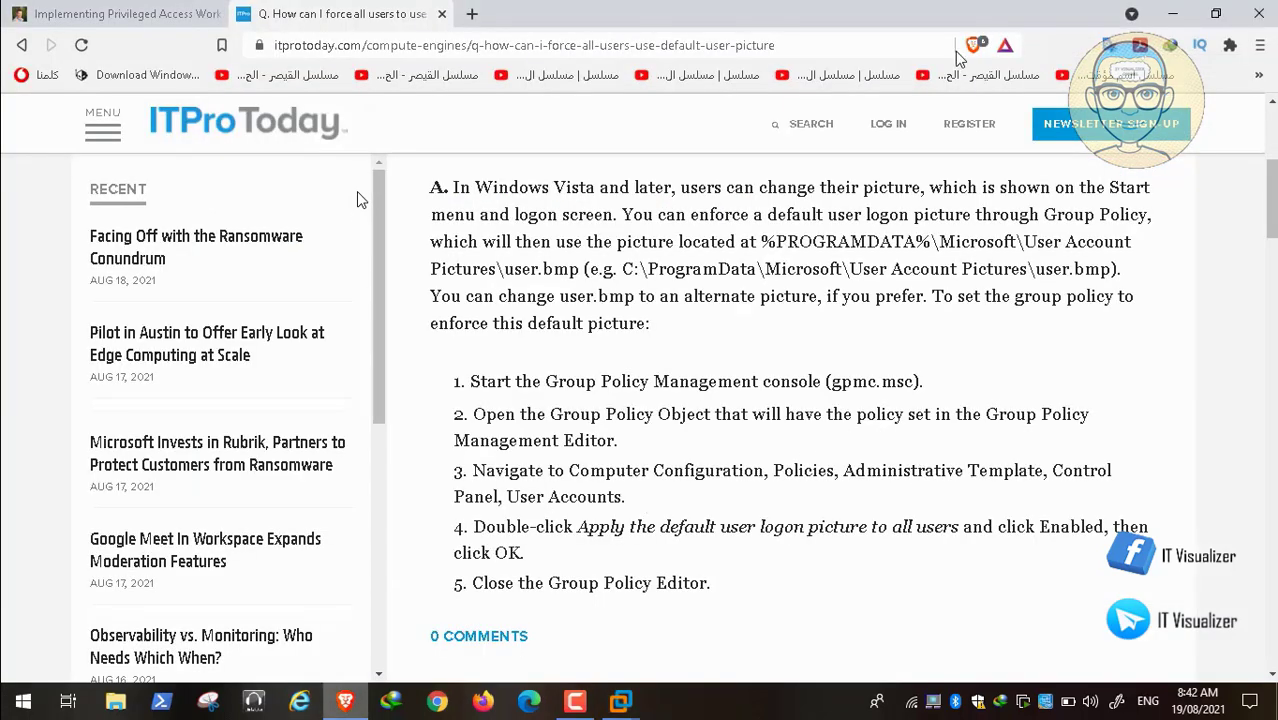
{"action": "left_click", "coordinate": [1167, 14]}
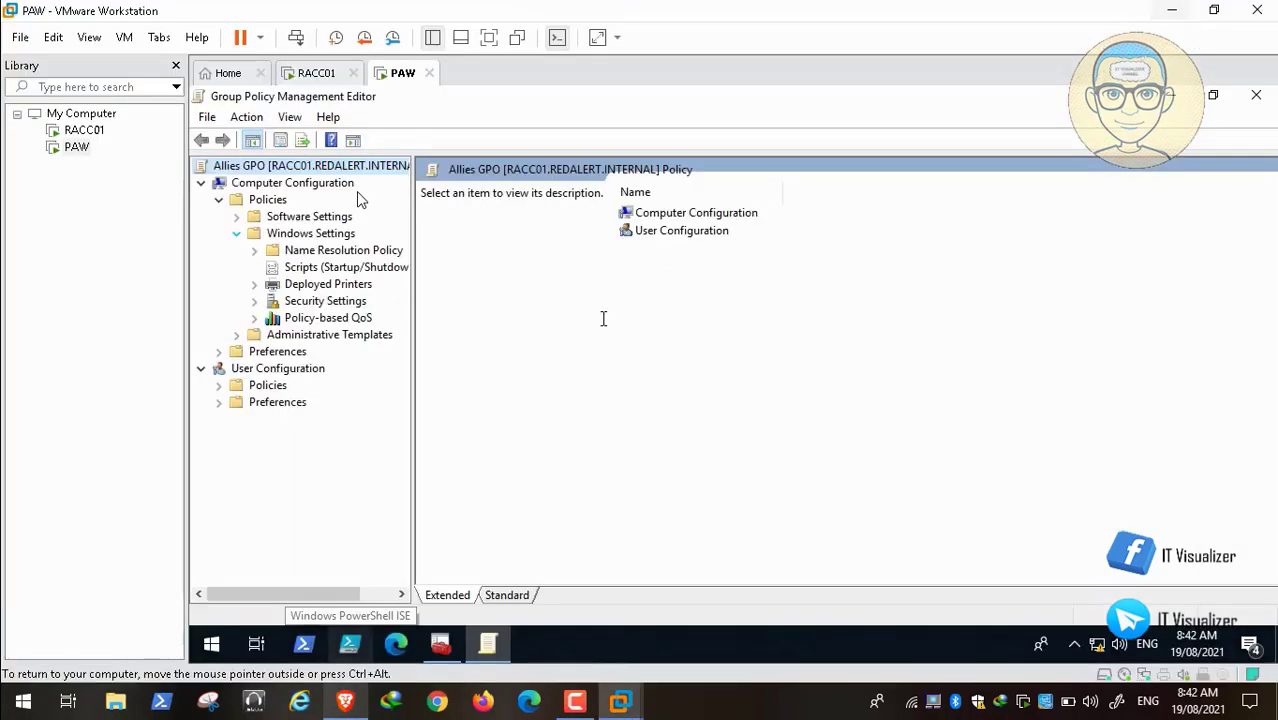
{"action": "left_click", "coordinate": [236, 233]}
{"action": "left_click", "coordinate": [236, 251]}
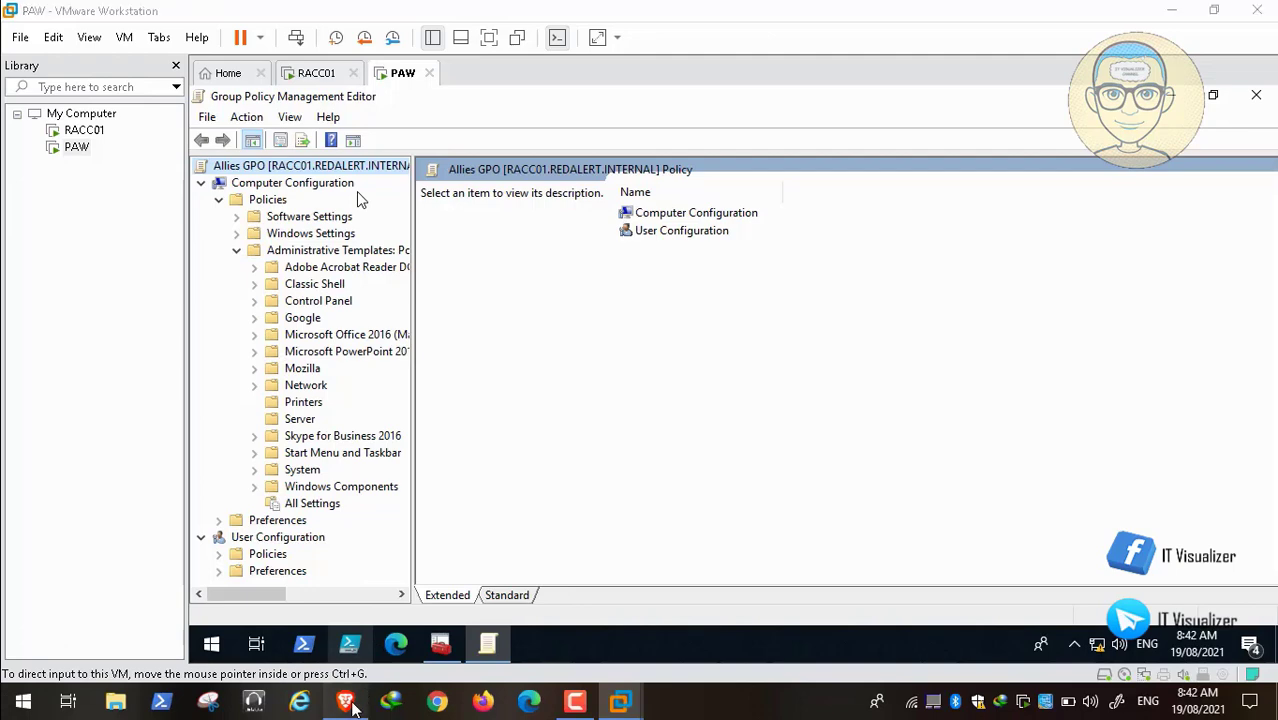
{"action": "left_click", "coordinate": [346, 703]}
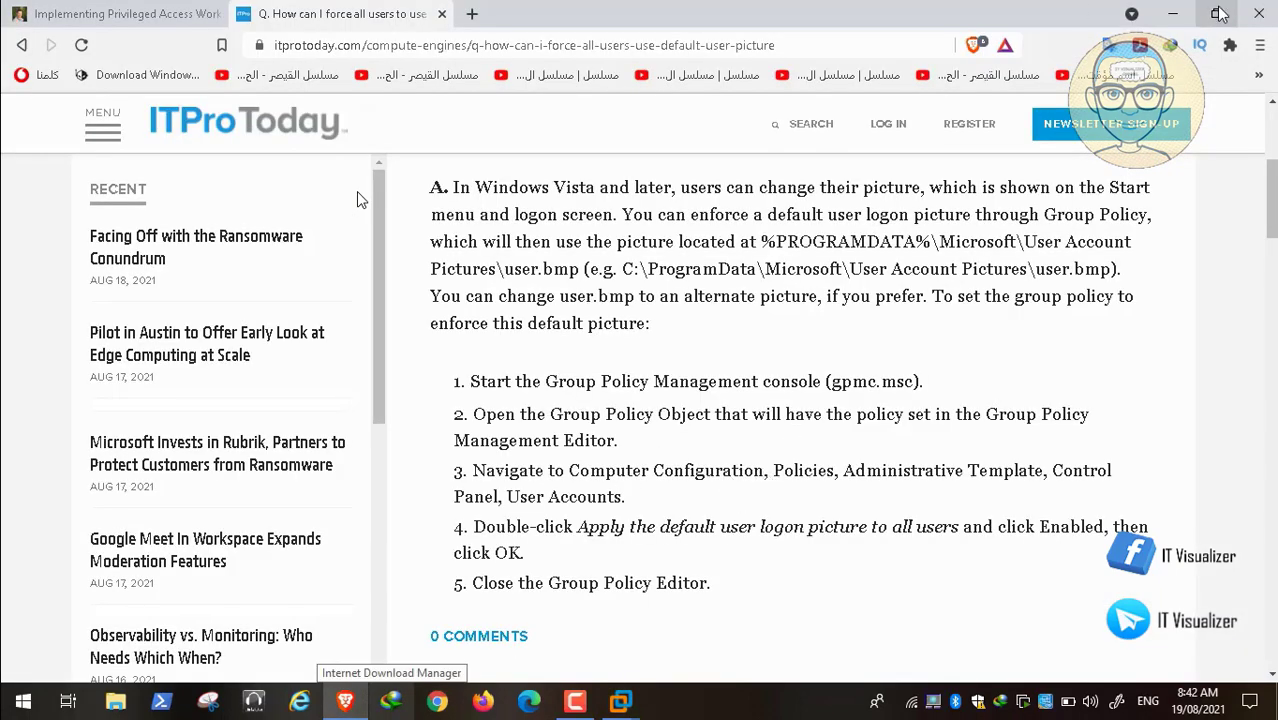
{"action": "left_click", "coordinate": [1172, 13]}
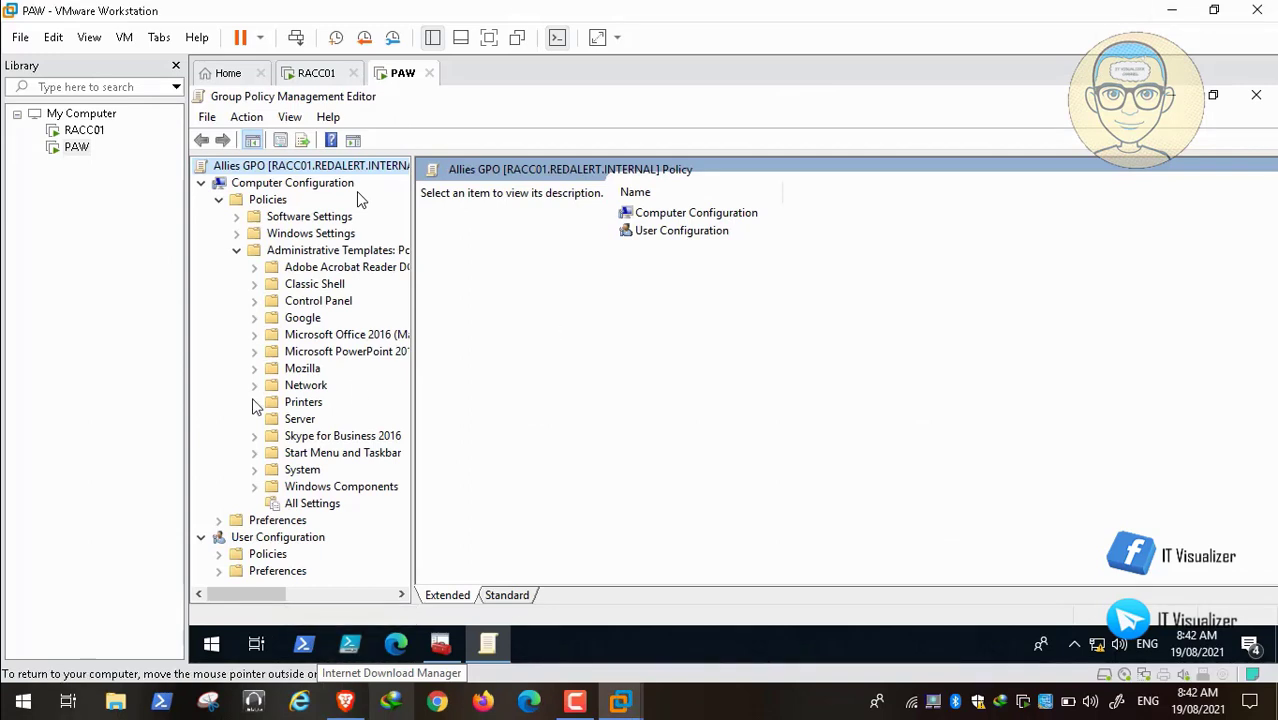
{"action": "left_click", "coordinate": [254, 301]}
{"action": "left_click", "coordinate": [338, 356]}
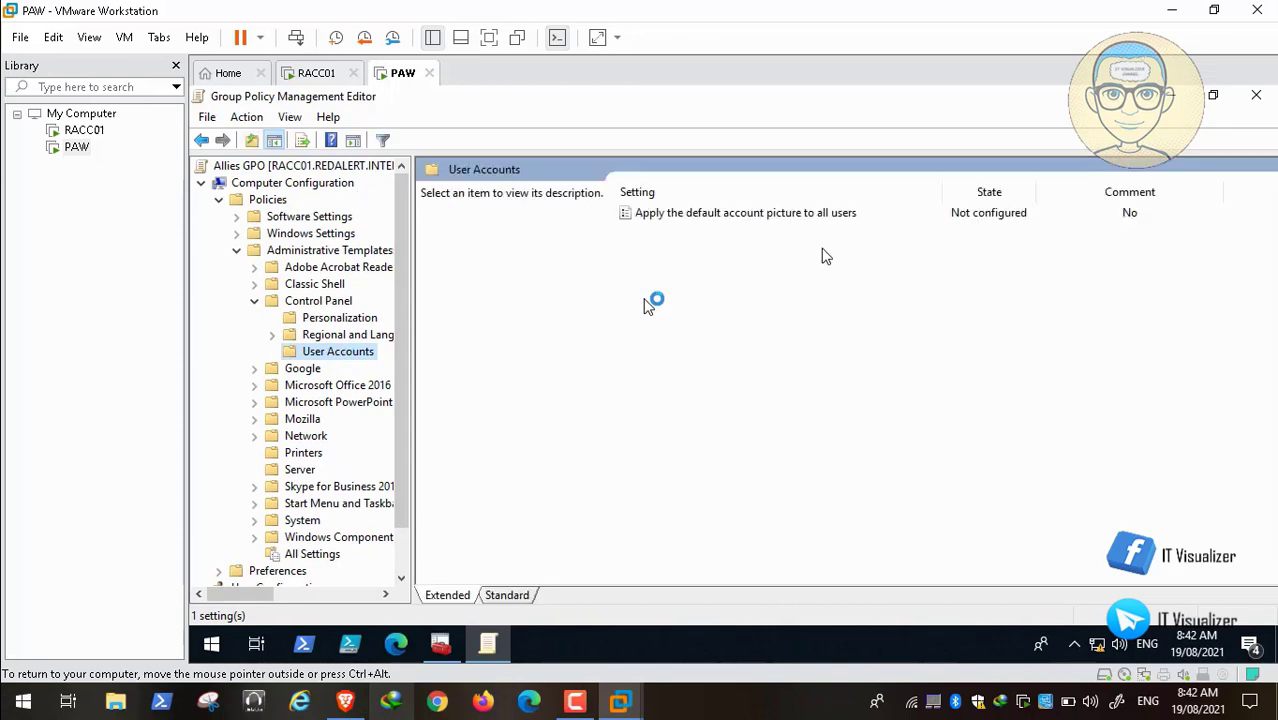
Step: Set 'Apply the default account picture to all users' to Enabled, copying the user.jpg path from Help
{"action": "left_click", "coordinate": [764, 214]}
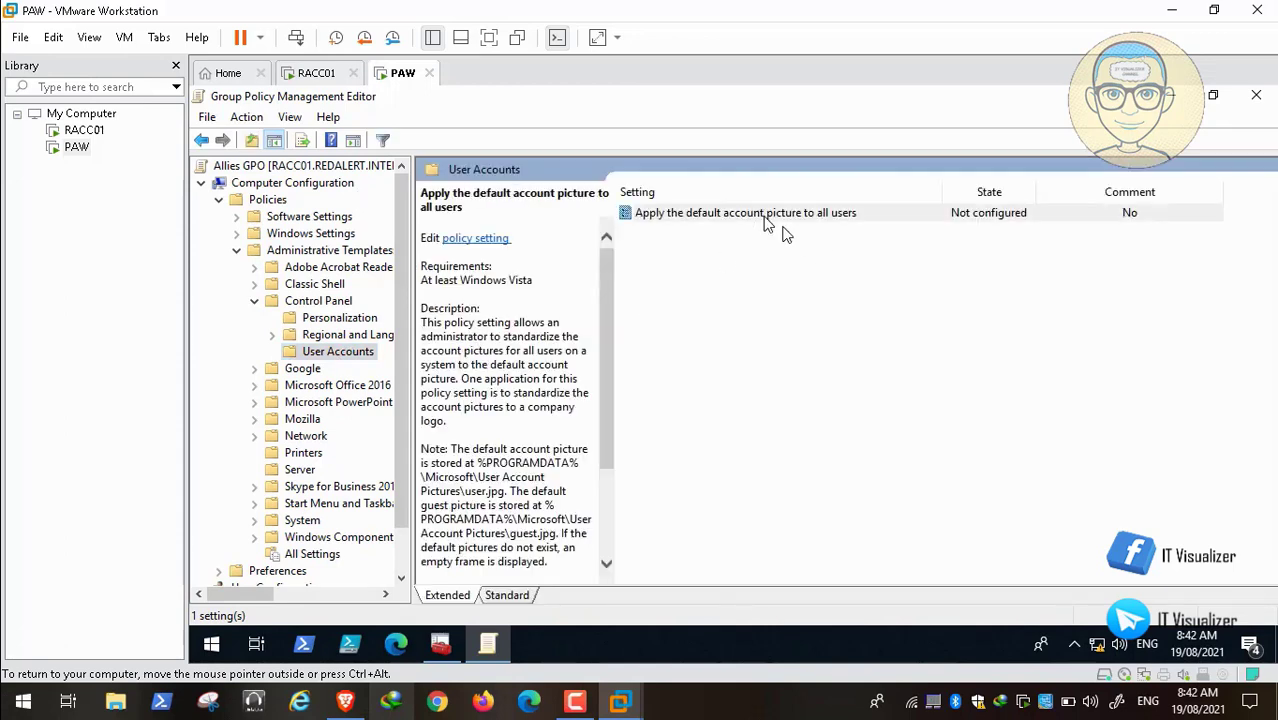
{"action": "double_click", "coordinate": [765, 218]}
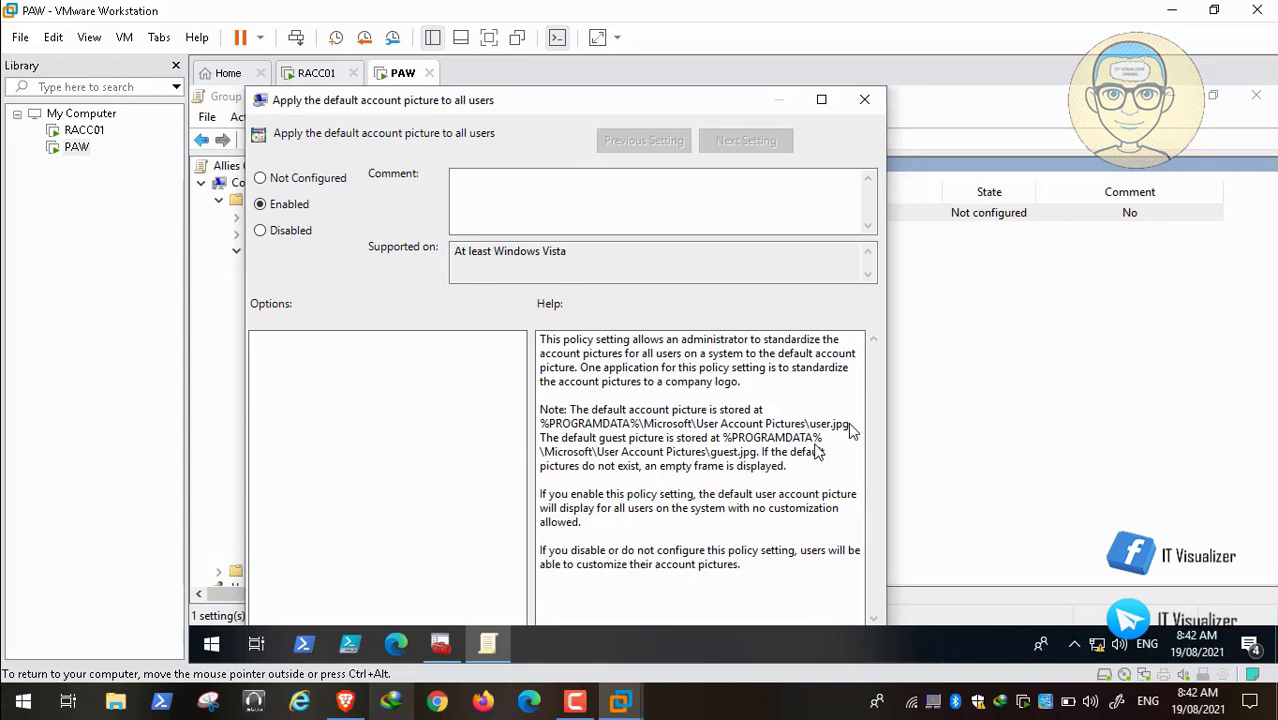
{"action": "mouse_move", "coordinate": [70, 712]}
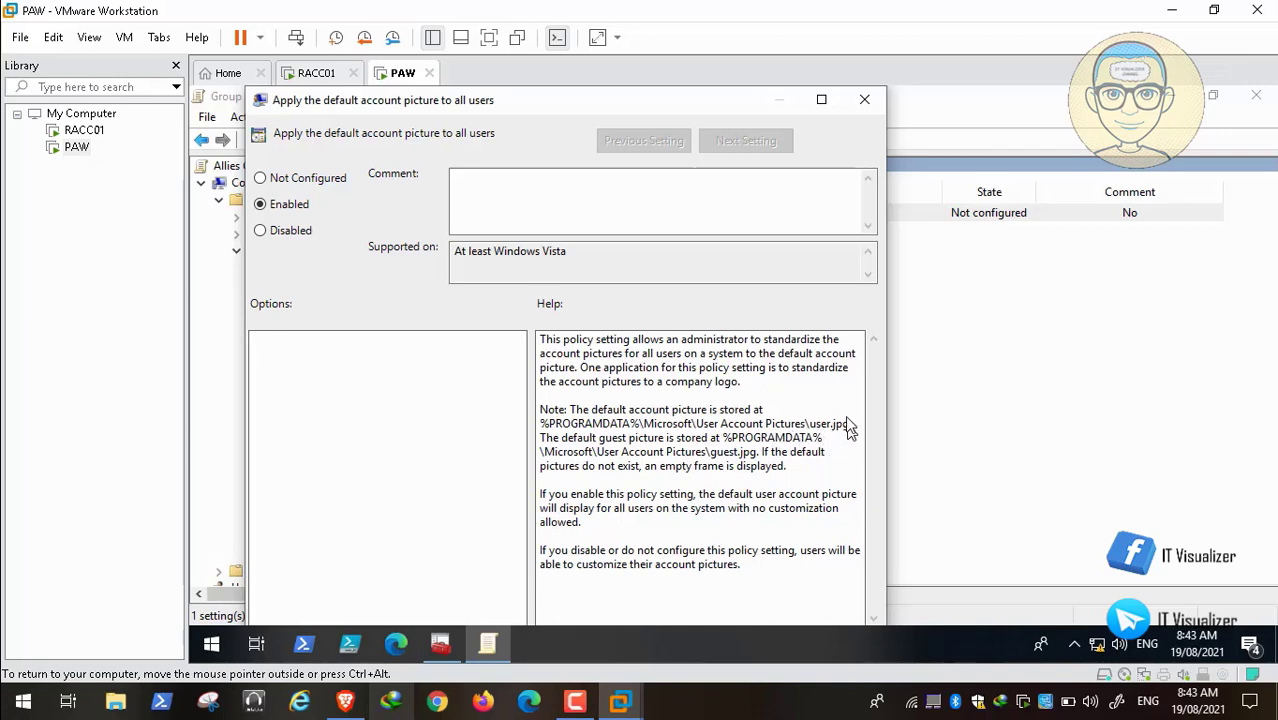
{"action": "key", "text": "space"}
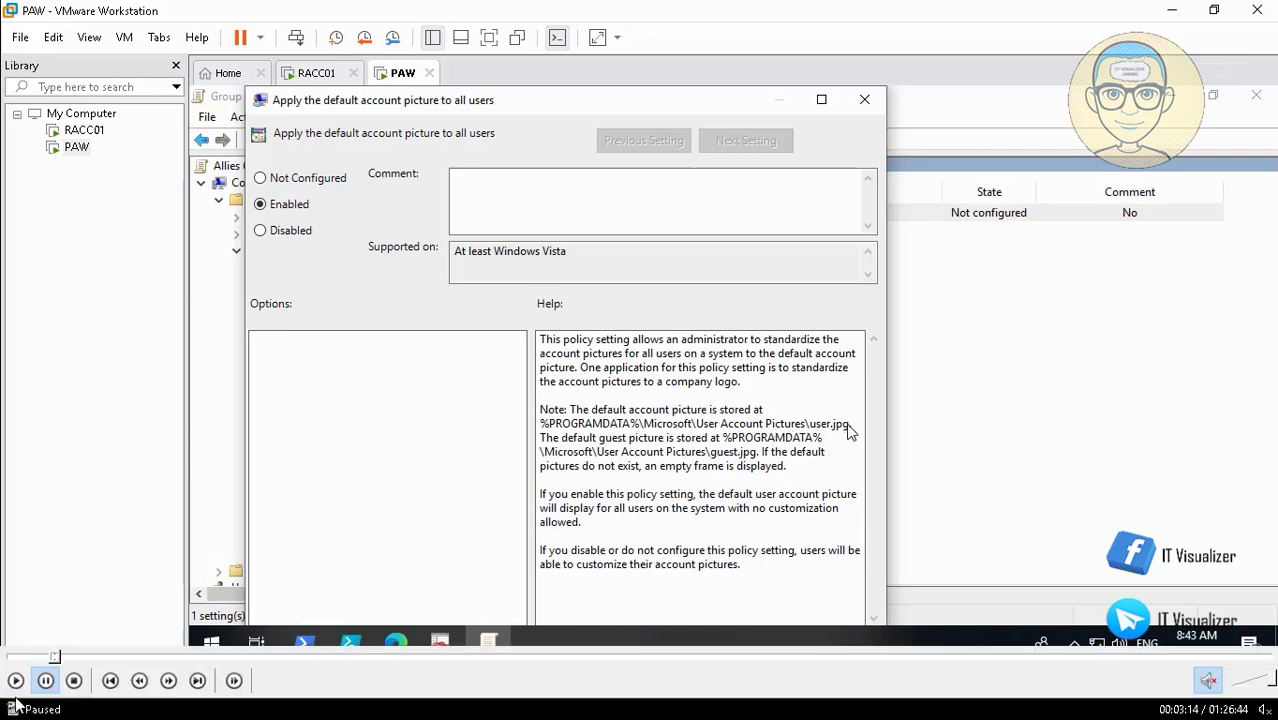
{"action": "left_click", "coordinate": [15, 680]}
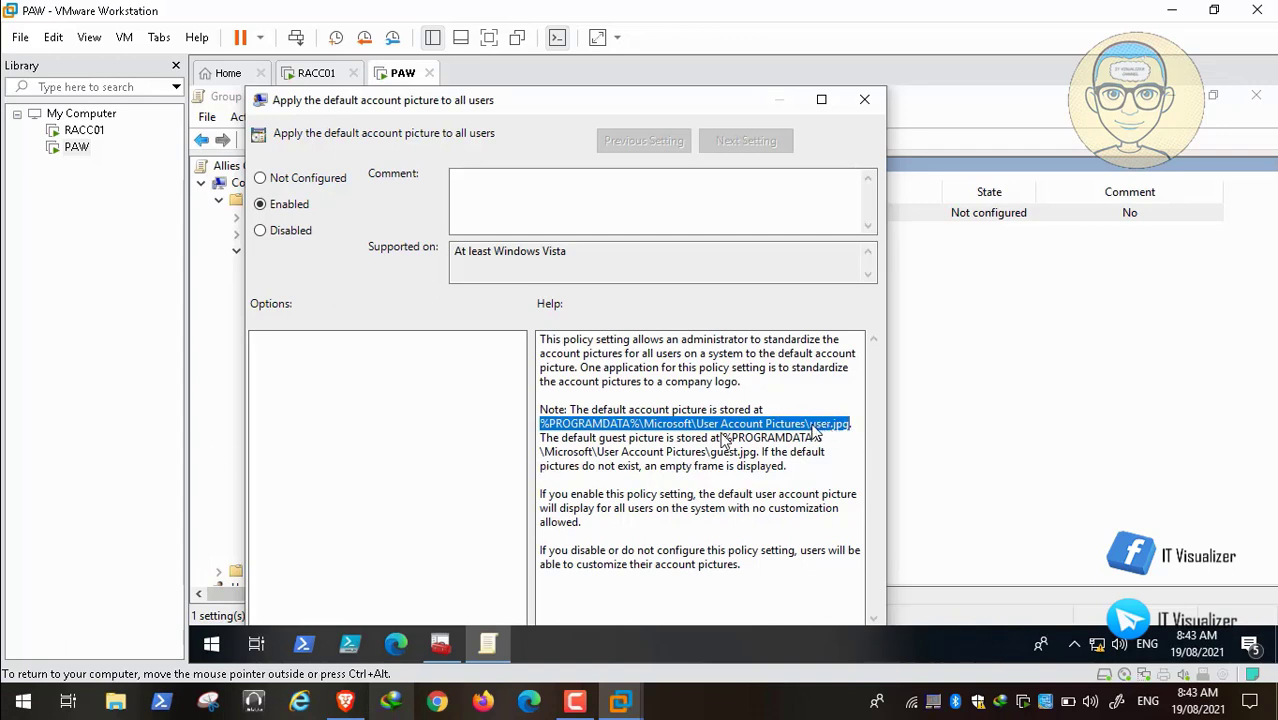
{"action": "right_click", "coordinate": [873, 421]}
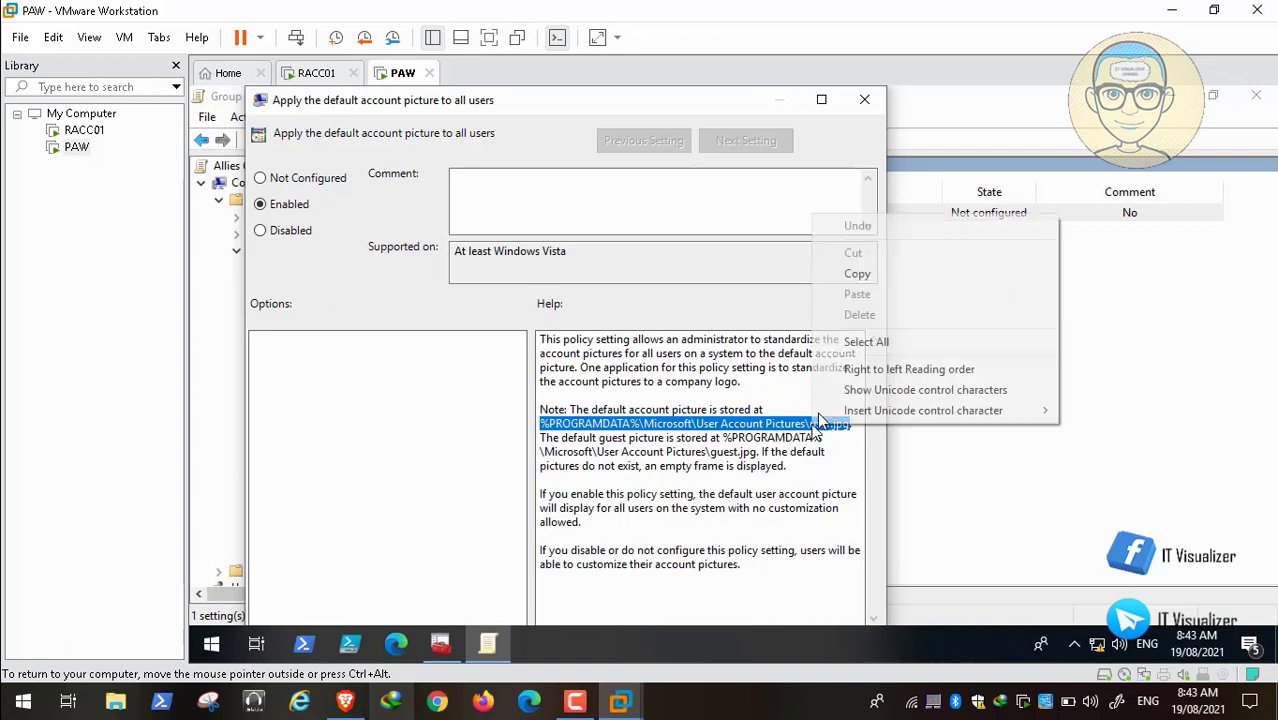
{"action": "left_click", "coordinate": [903, 274]}
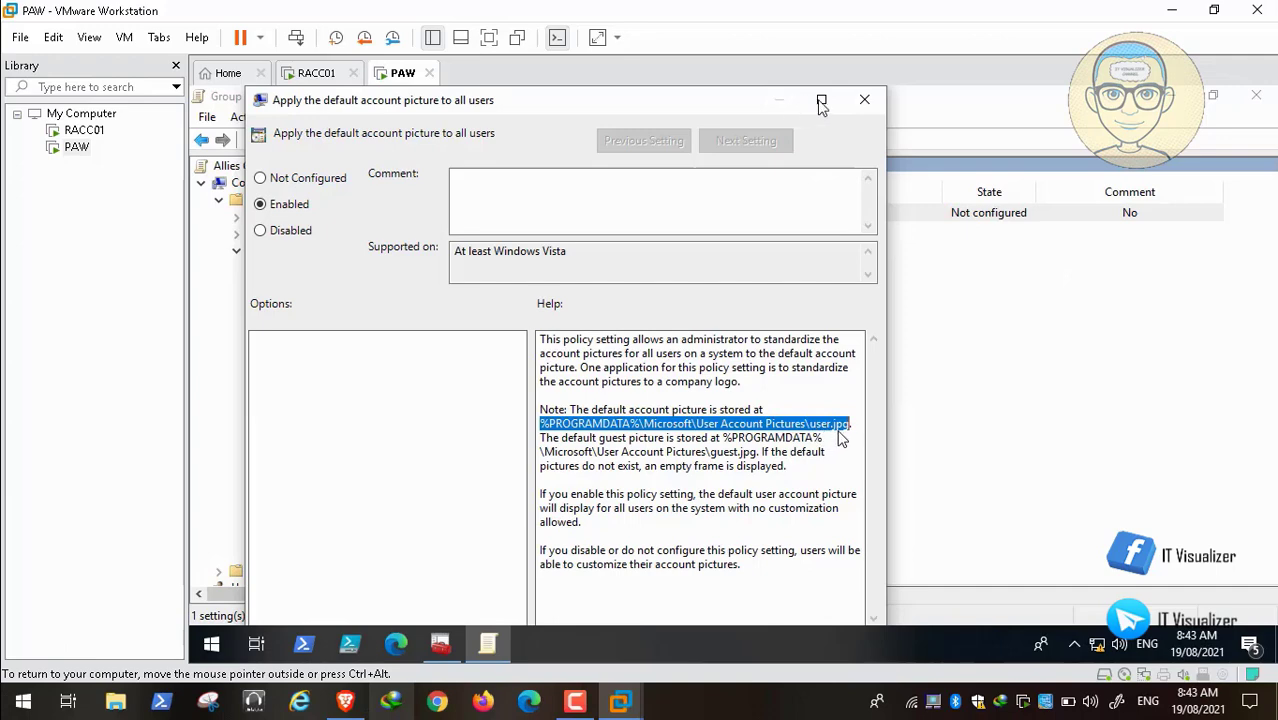
{"action": "double_click", "coordinate": [675, 108]}
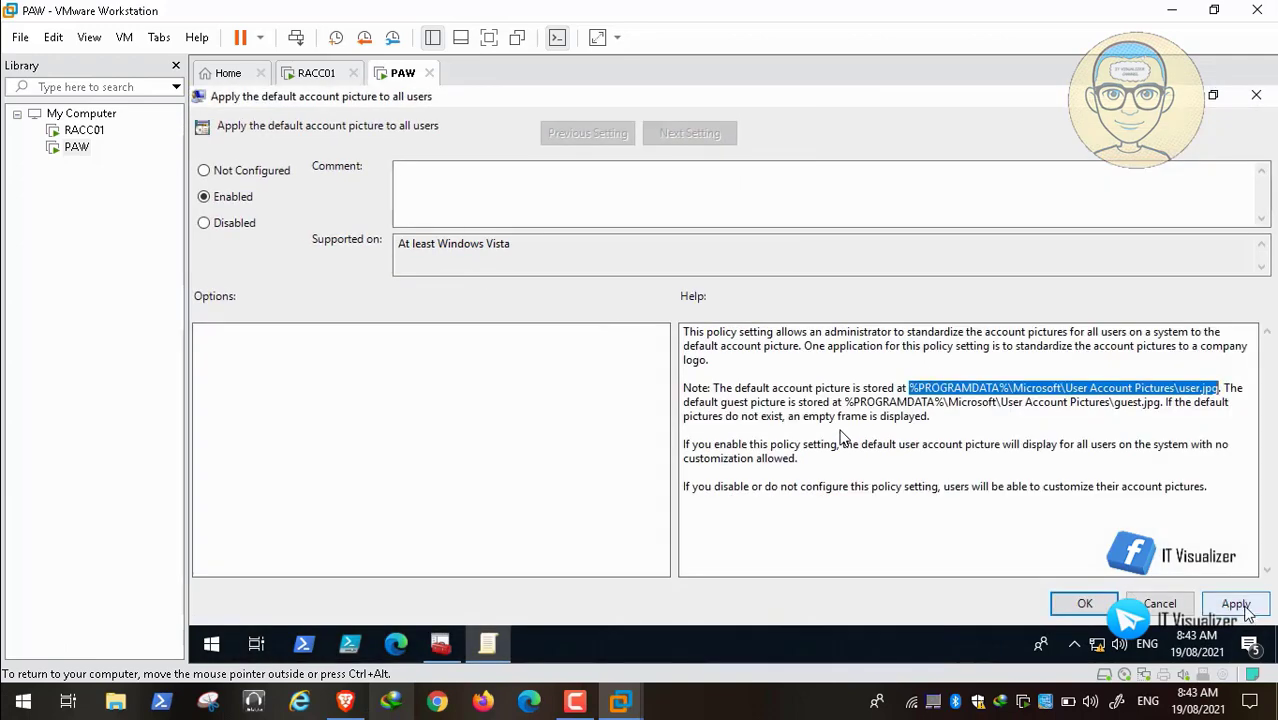
{"action": "left_click", "coordinate": [1244, 608]}
{"action": "left_click", "coordinate": [1085, 606]}
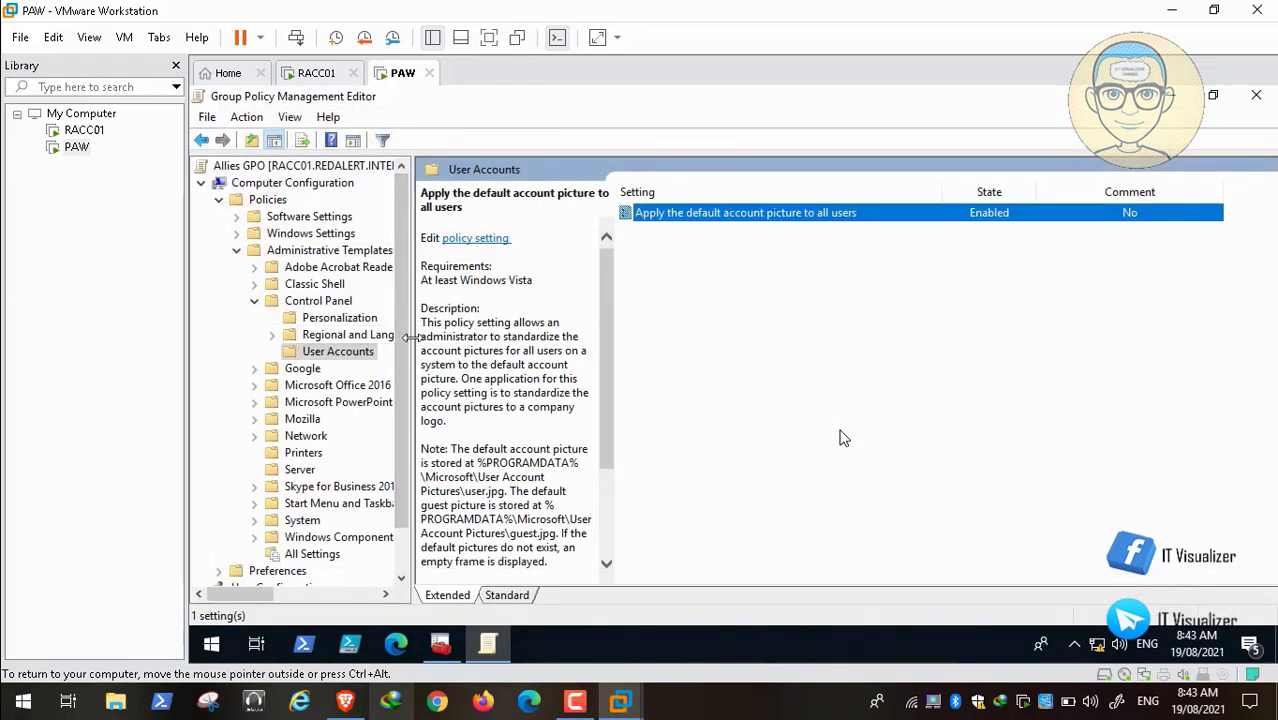
{"action": "left_click_drag", "start_coordinate": [410, 338], "coordinate": [516, 338]}
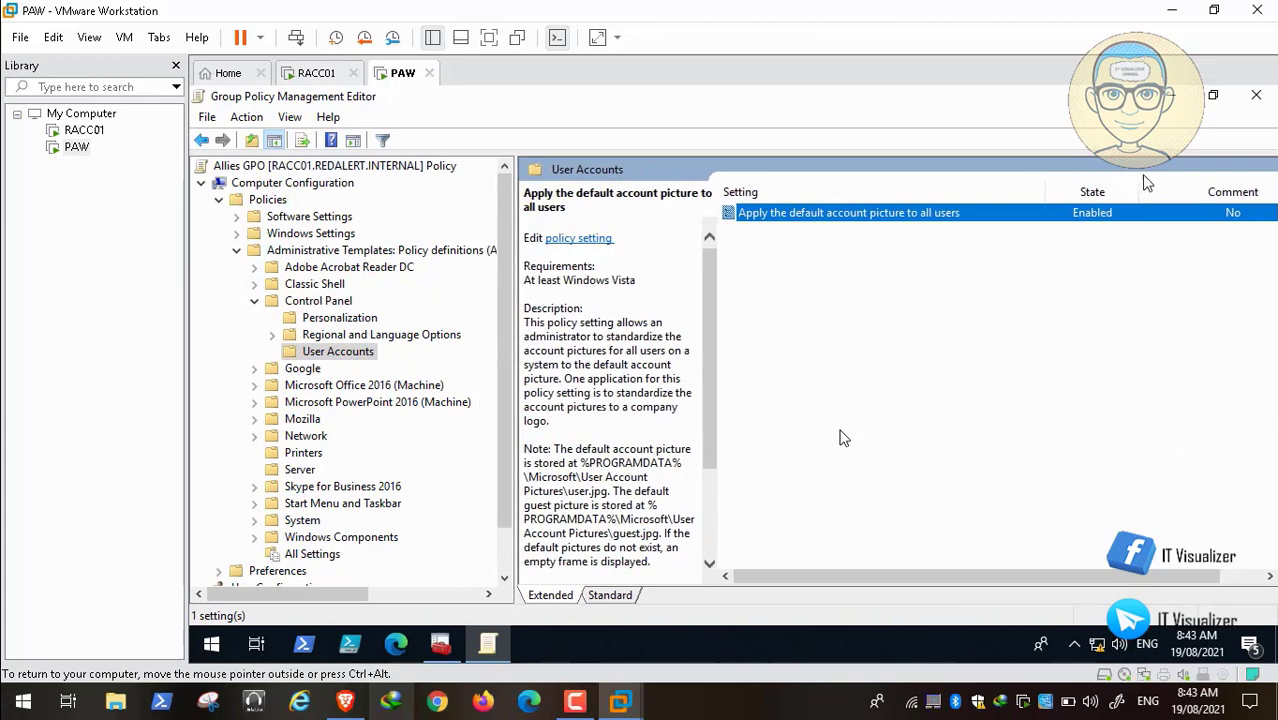
Step: Close the policy editor and open the Allies folder of the RACC01 Backgrounds share via Run
{"action": "left_click", "coordinate": [1170, 95]}
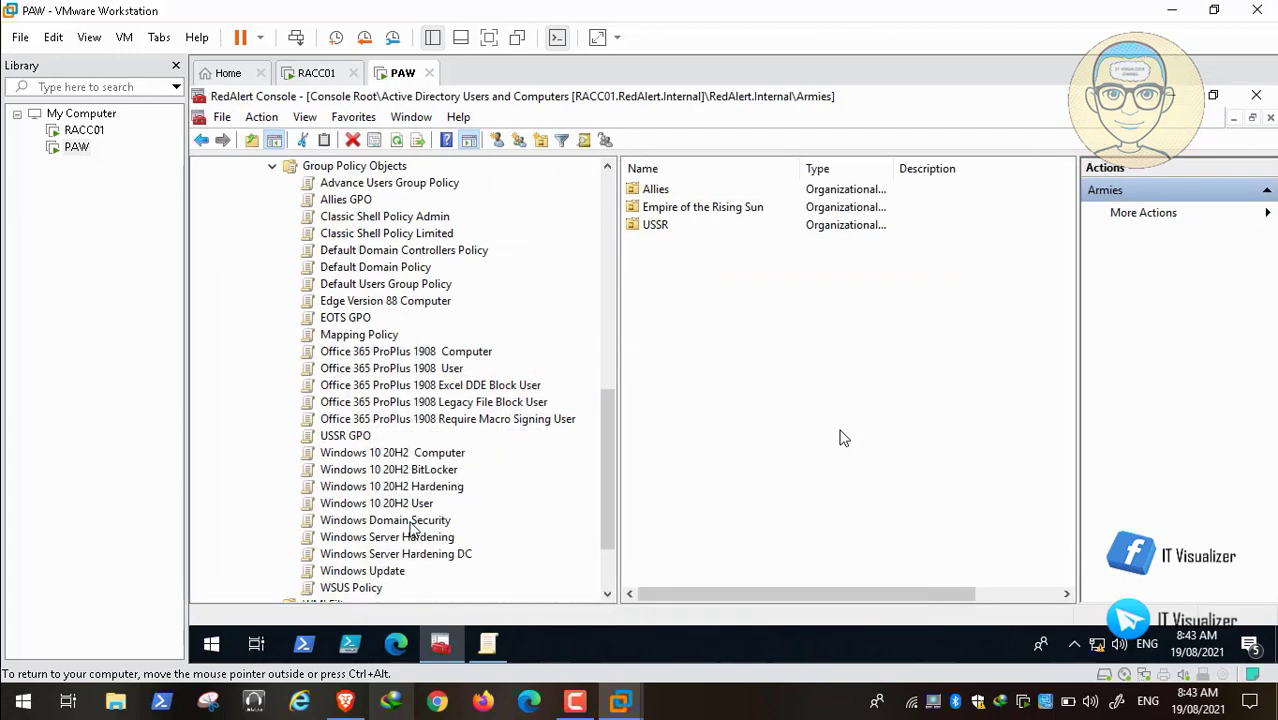
{"action": "left_click", "coordinate": [203, 640]}
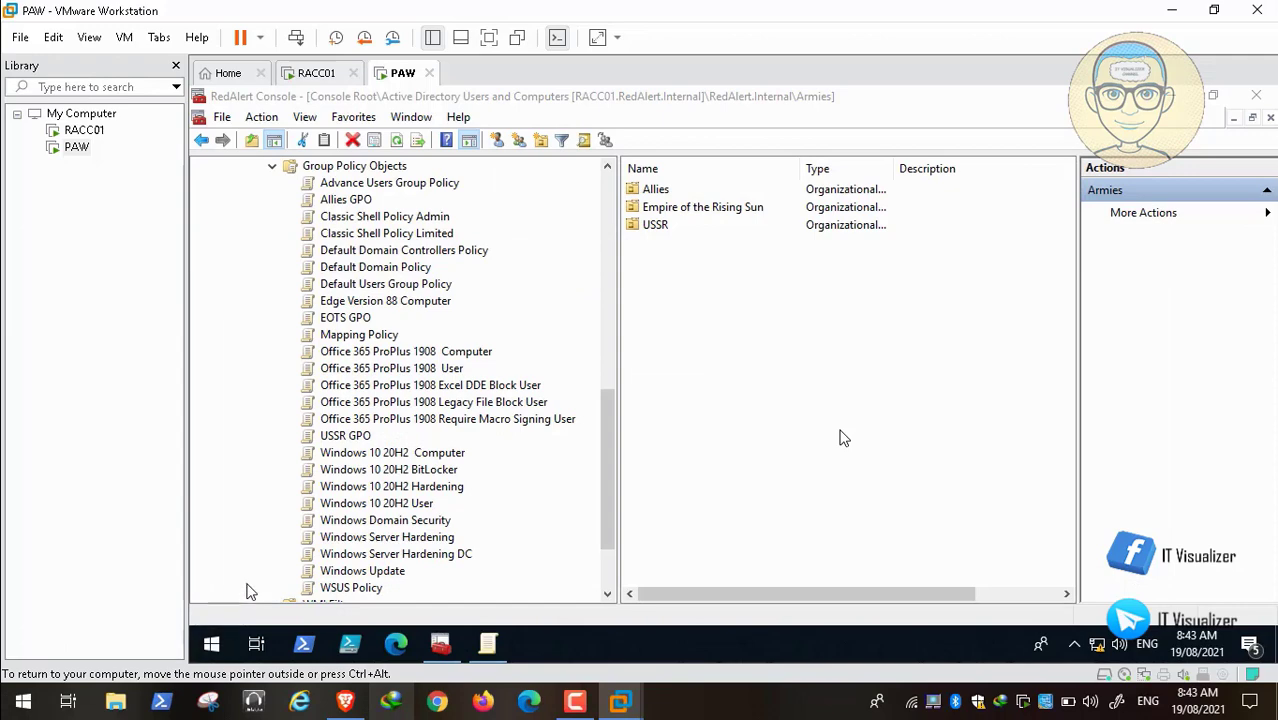
{"action": "right_click", "coordinate": [213, 640]}
{"action": "left_click", "coordinate": [290, 558]}
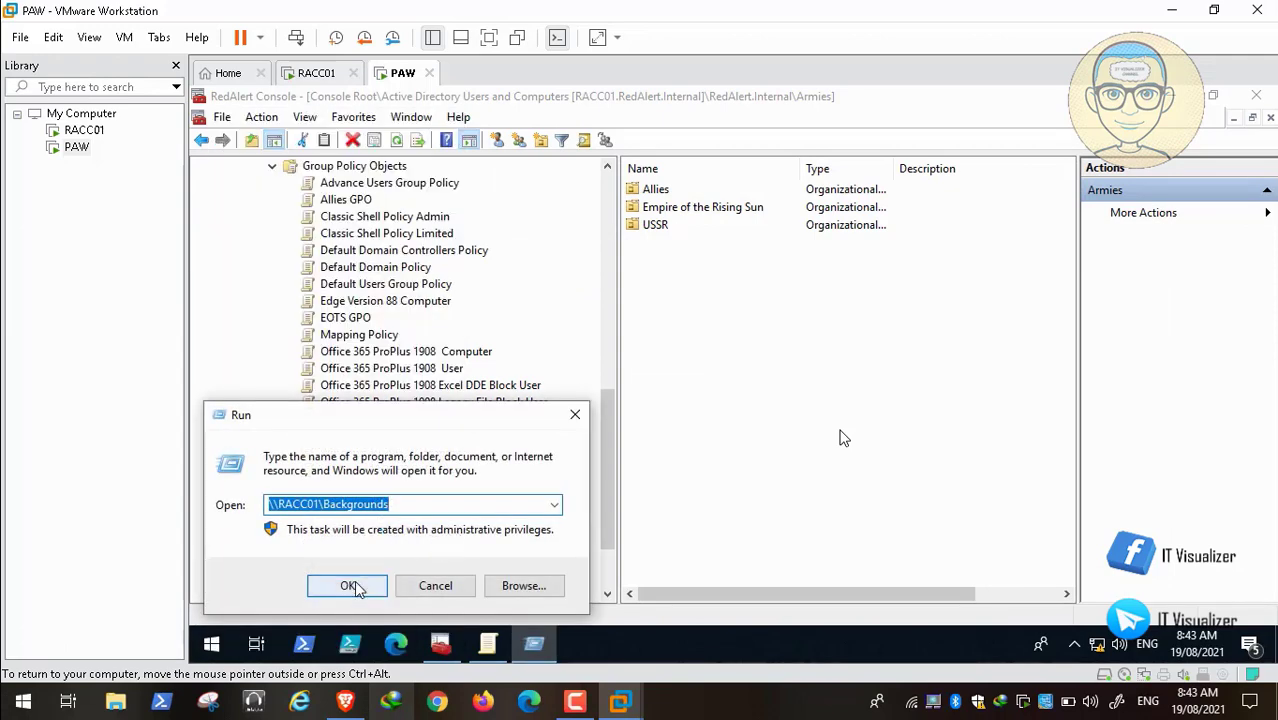
{"action": "left_click", "coordinate": [354, 585]}
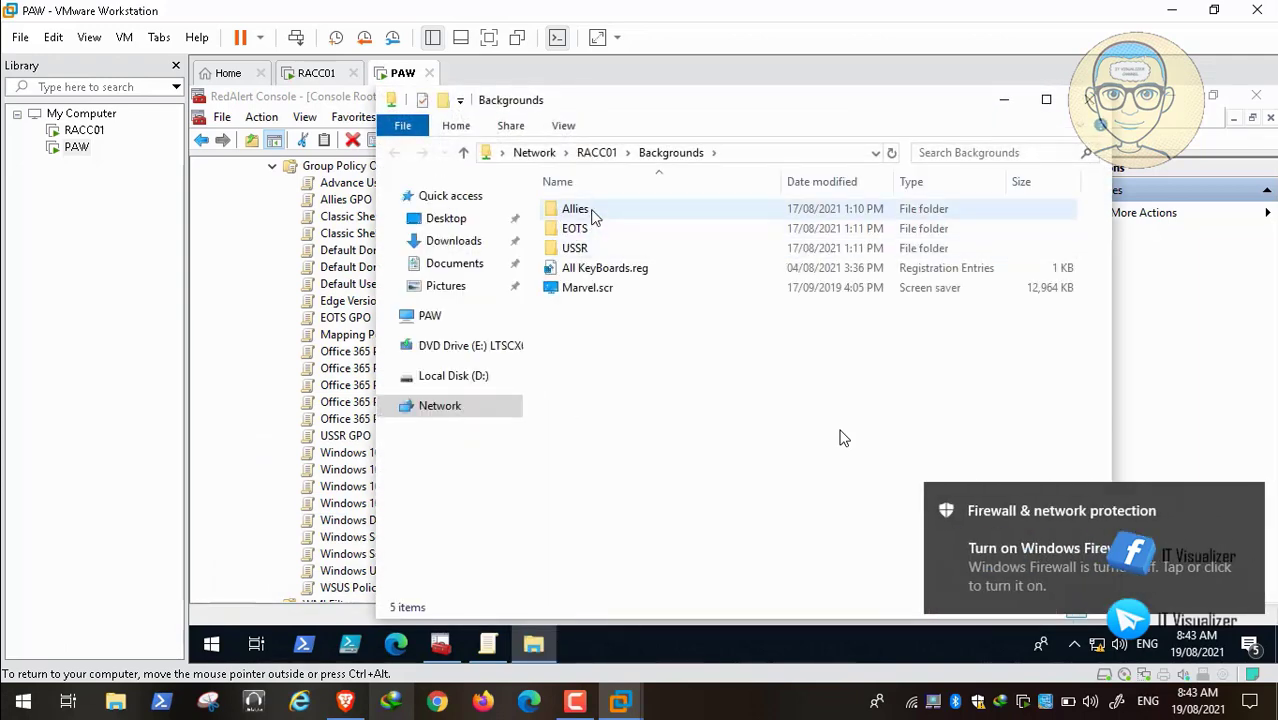
{"action": "double_click", "coordinate": [593, 210]}
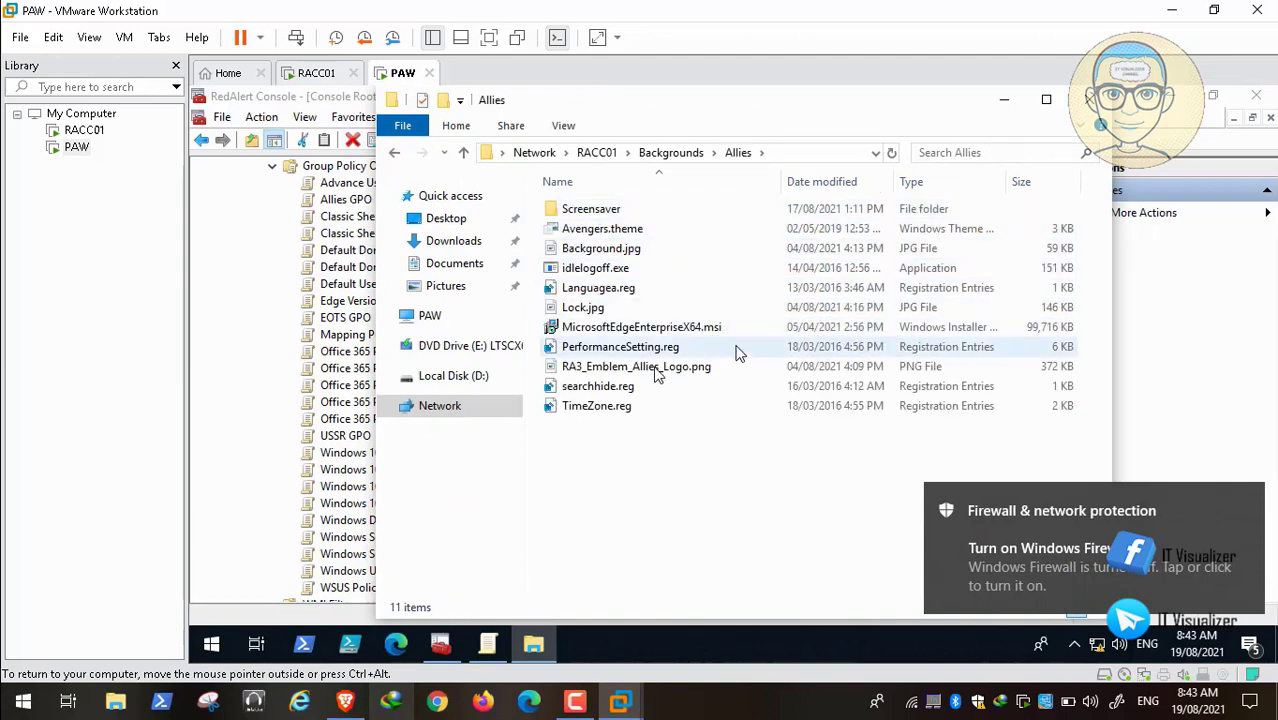
Step: Rename RA3_Emblem_Allies_Logo.png to user.png
{"action": "left_click", "coordinate": [657, 370]}
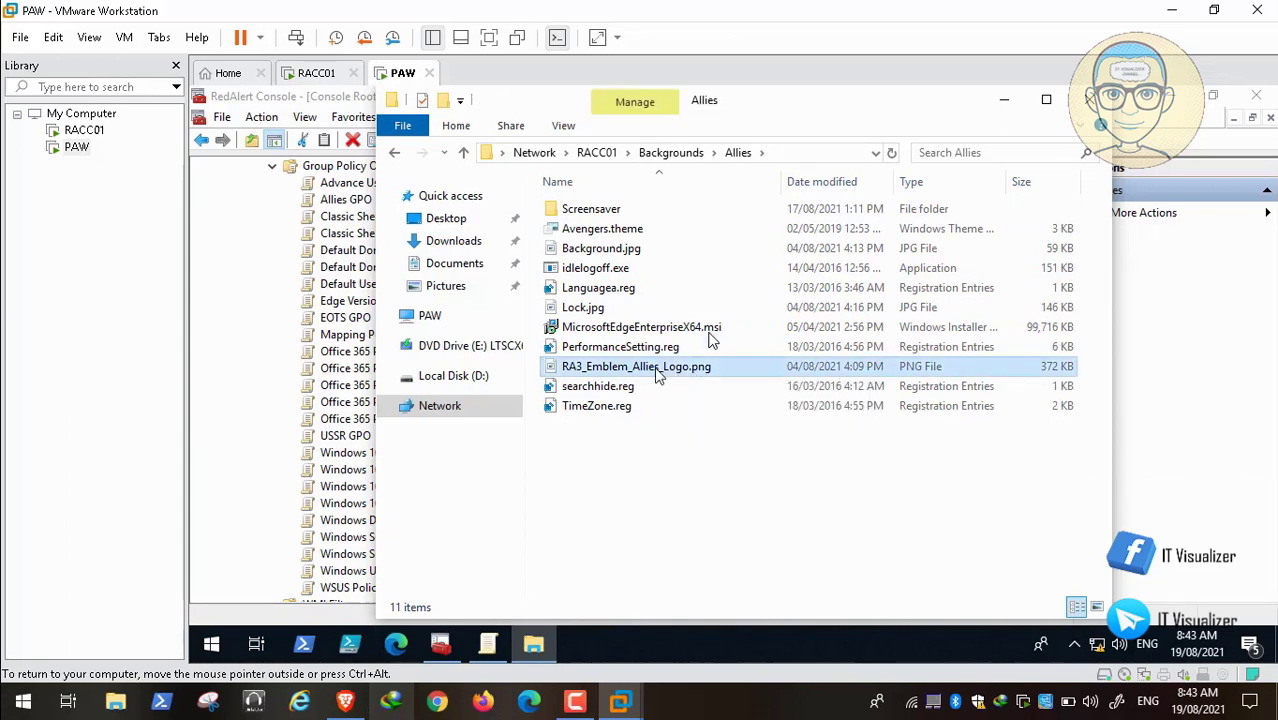
{"action": "right_click", "coordinate": [657, 373]}
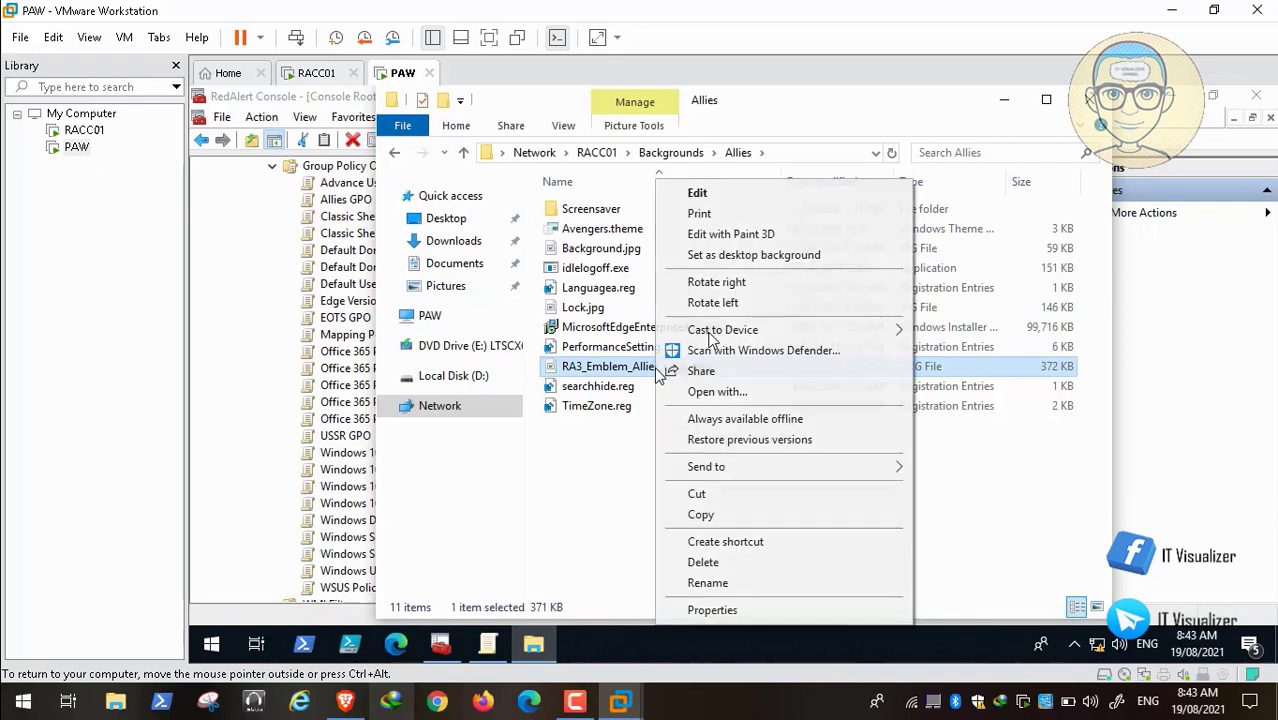
{"action": "left_click", "coordinate": [755, 591]}
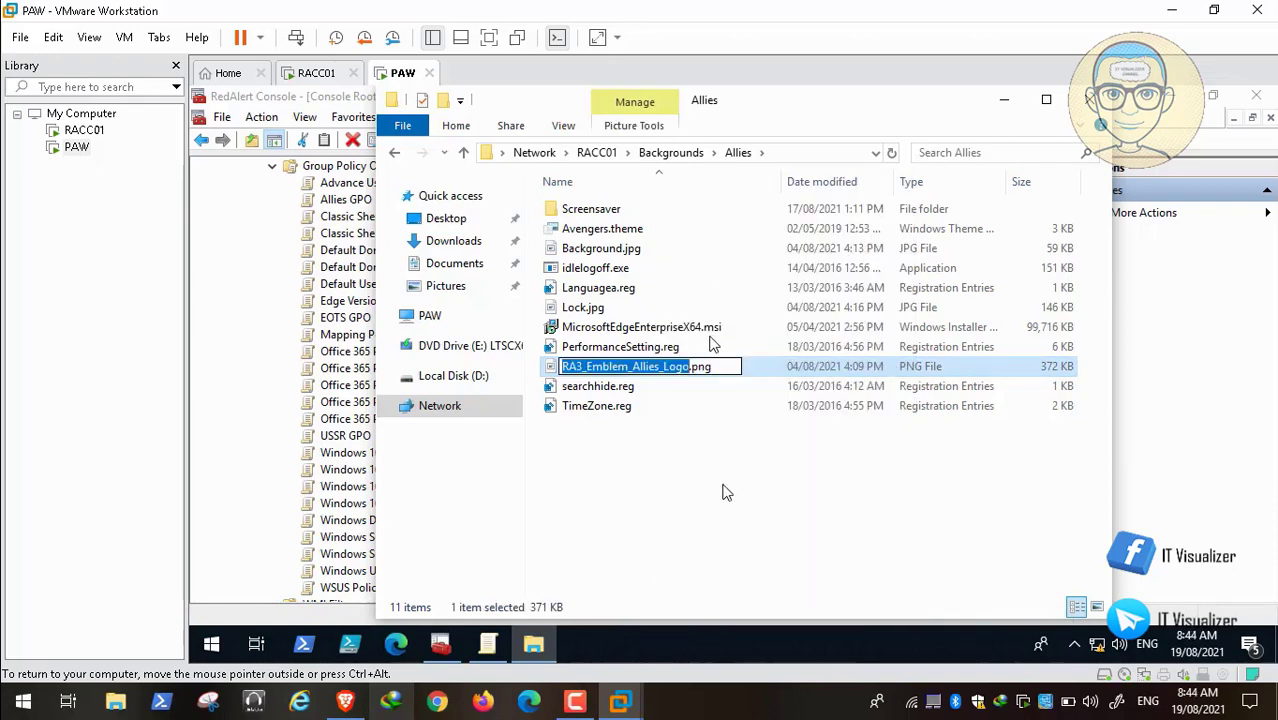
{"action": "type", "text": "user"}
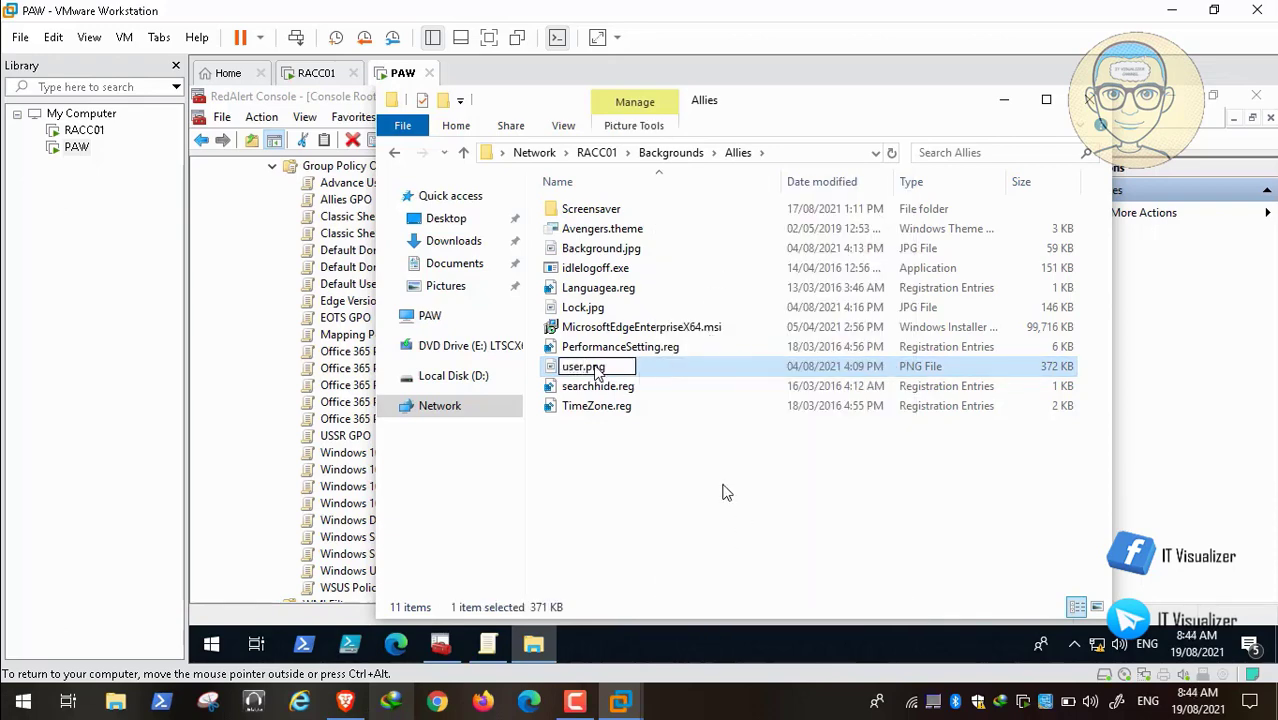
Step: Confirm the user.png name and open the image in a maximized Paint window
{"action": "left_click", "coordinate": [703, 493]}
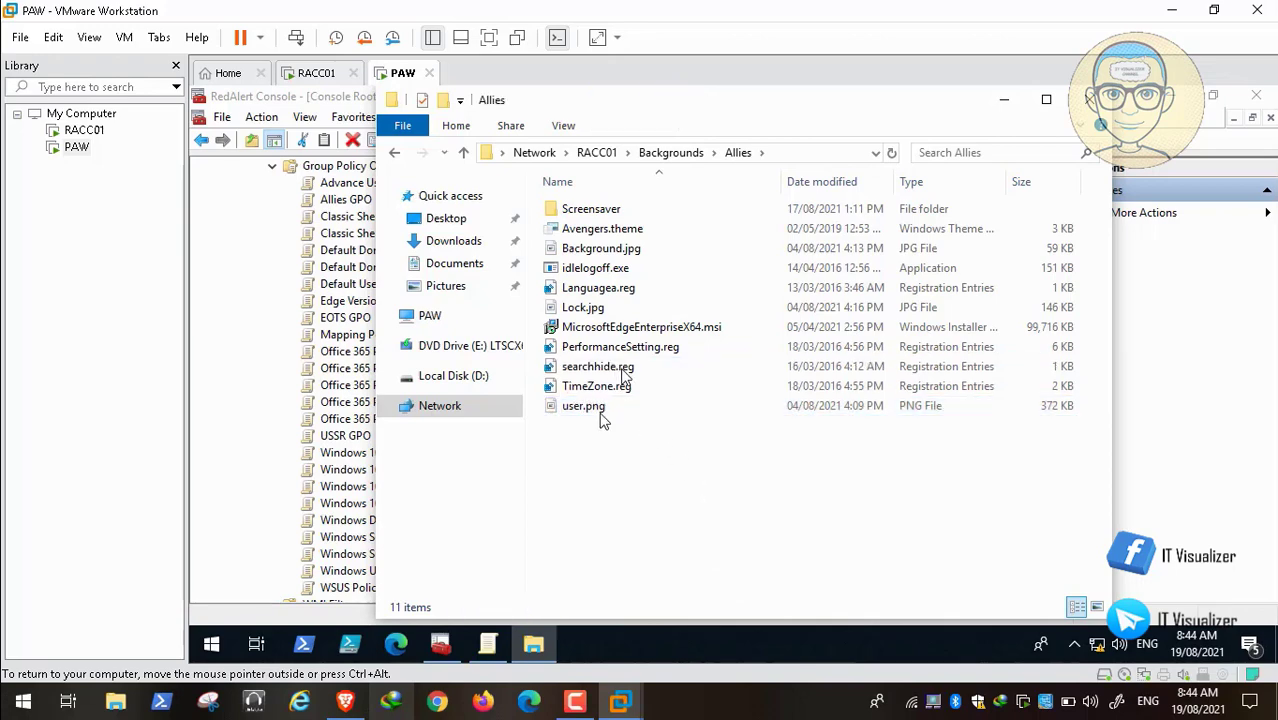
{"action": "left_click", "coordinate": [588, 412]}
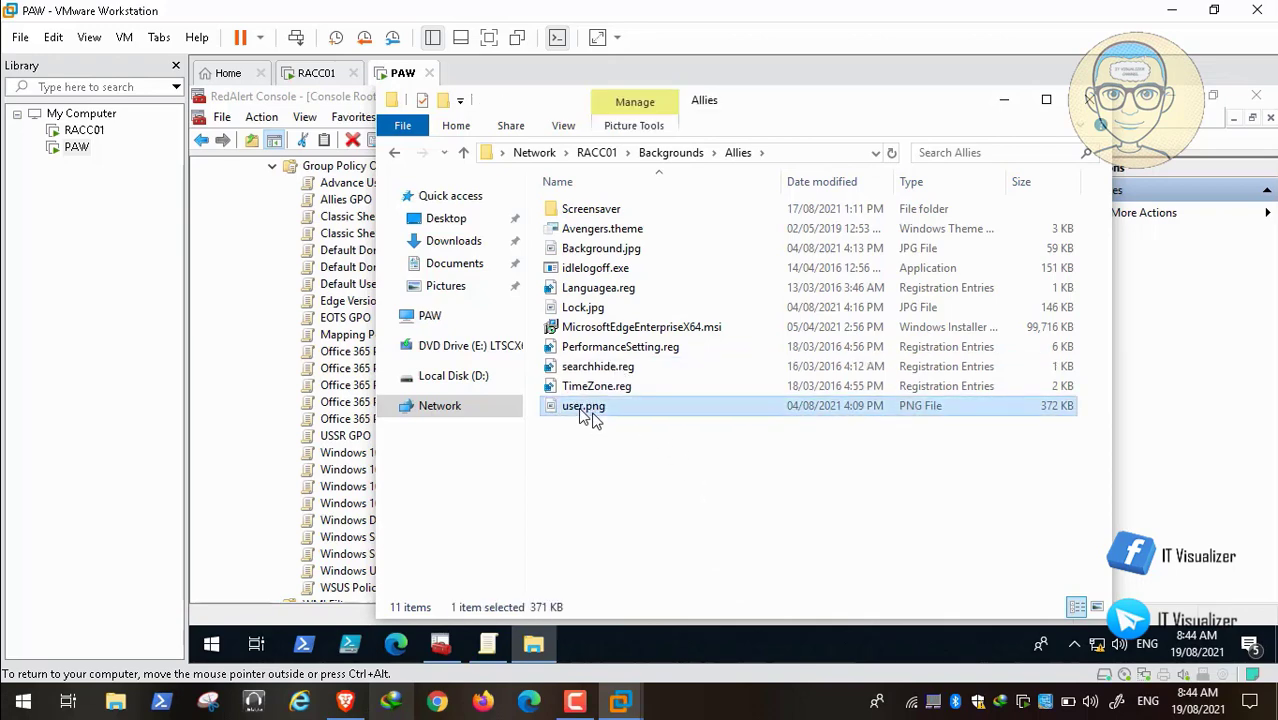
{"action": "double_click", "coordinate": [585, 410]}
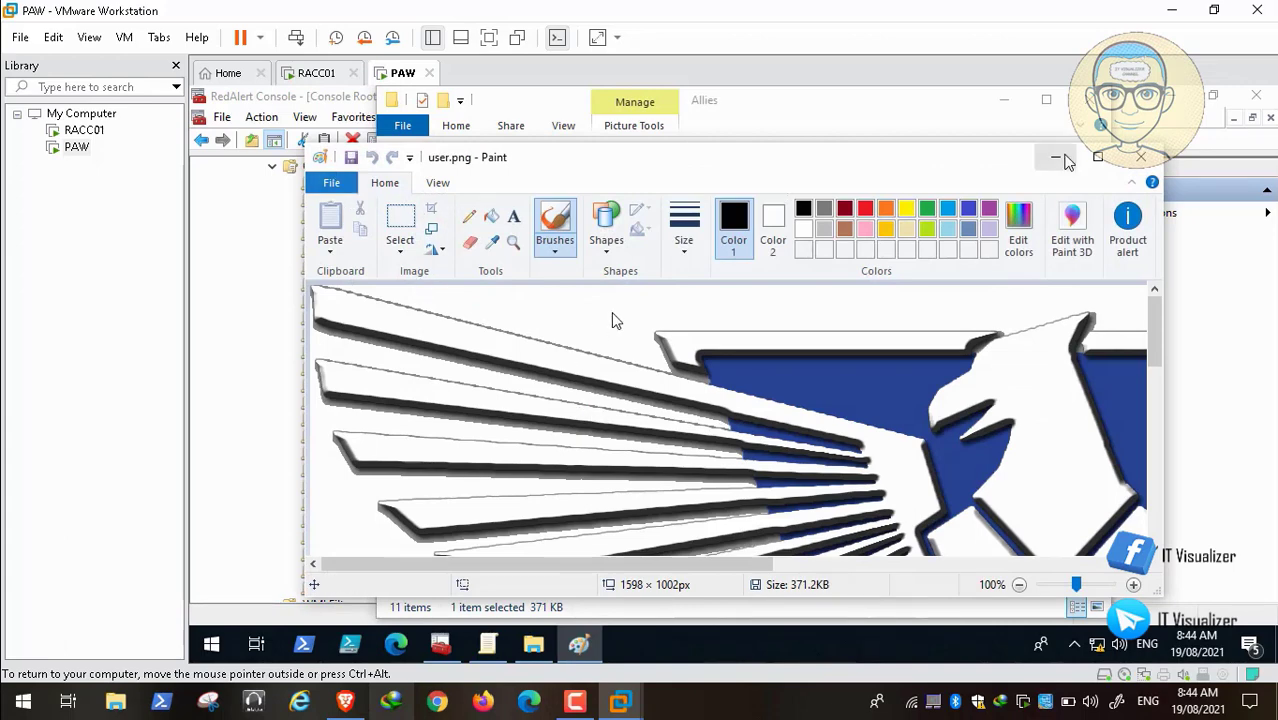
{"action": "left_click", "coordinate": [1097, 157]}
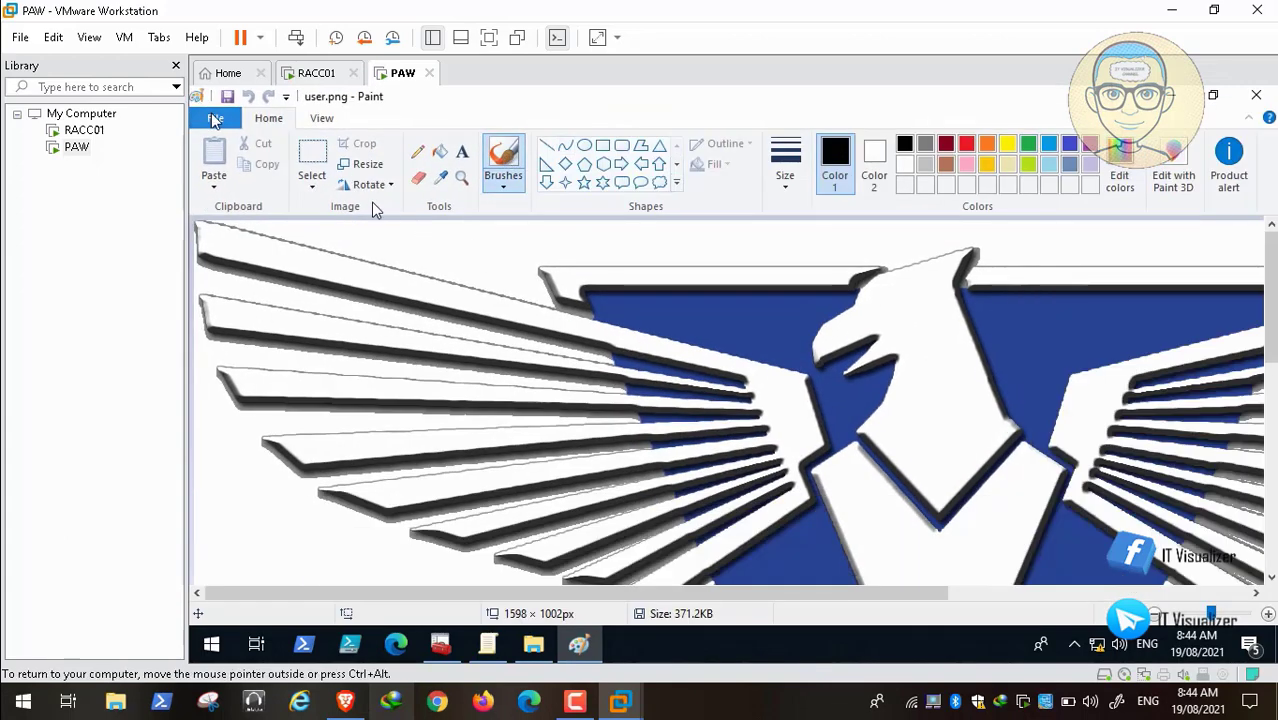
Step: Save the image as JPEG user.jpg in \\RACC01\Backgrounds\Allies, accepting the transparency warning
{"action": "left_click", "coordinate": [213, 120]}
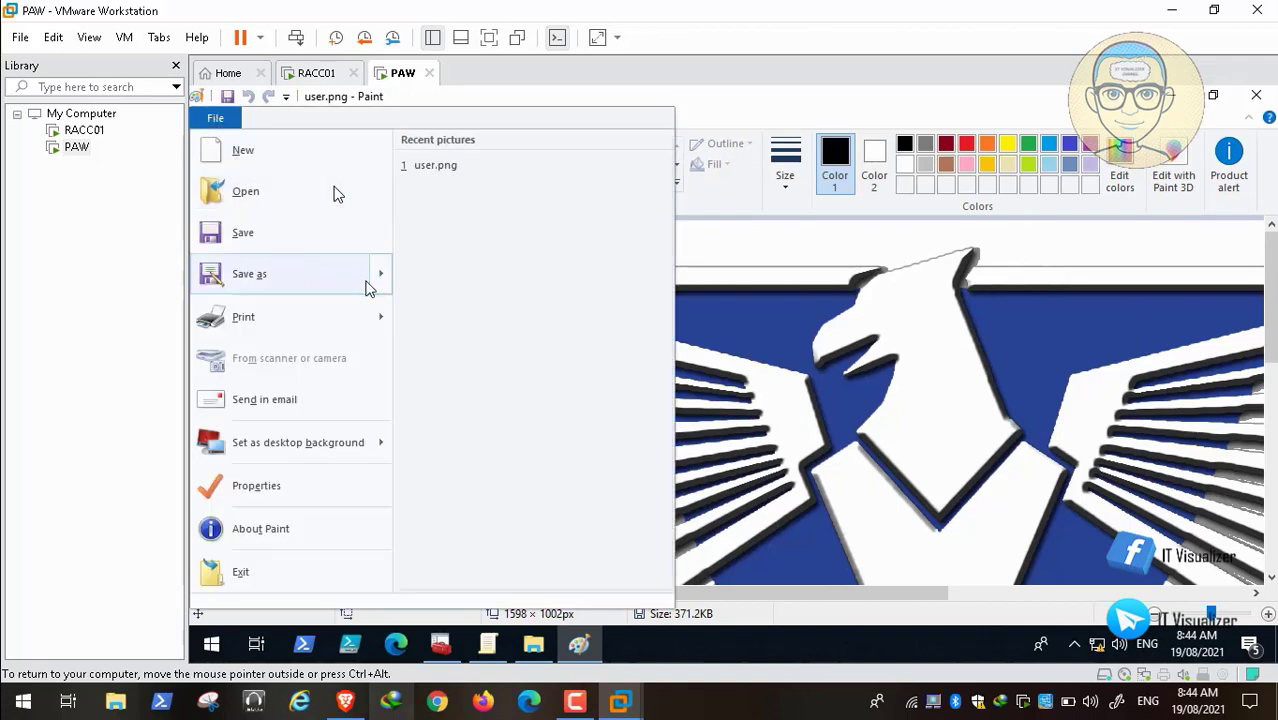
{"action": "mouse_move", "coordinate": [375, 282]}
{"action": "left_click", "coordinate": [480, 237]}
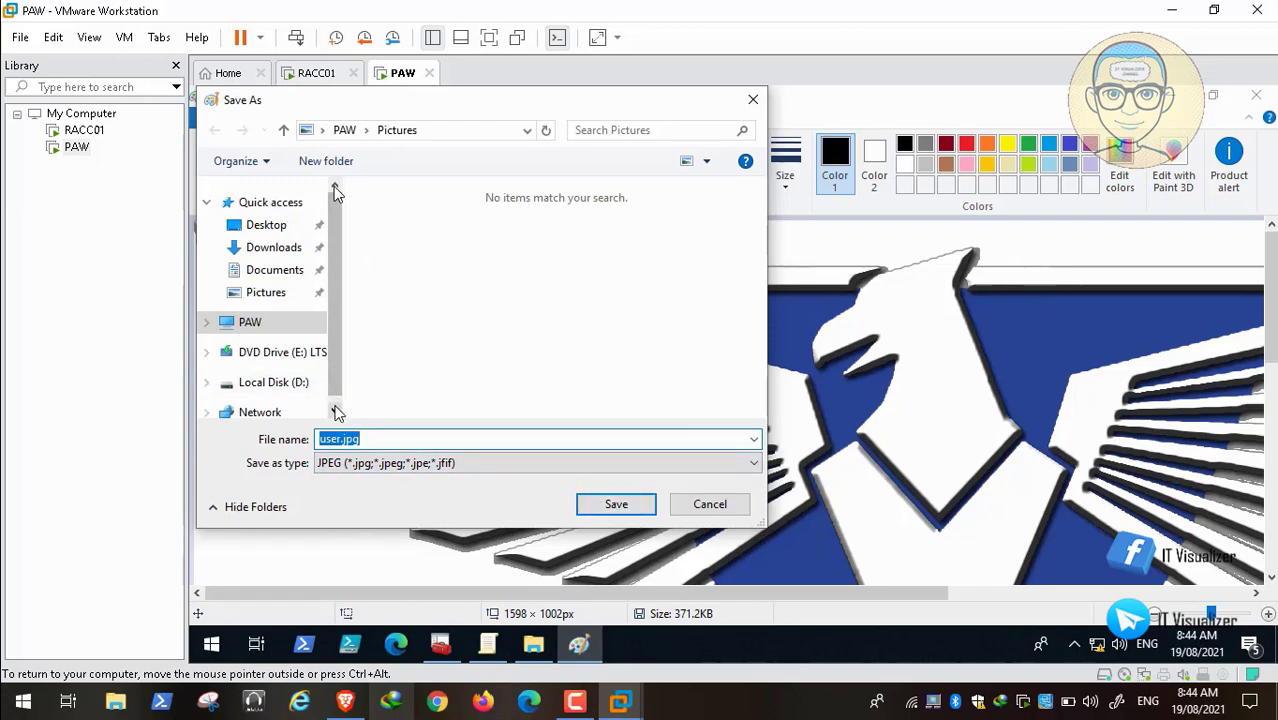
{"action": "left_click", "coordinate": [334, 410]}
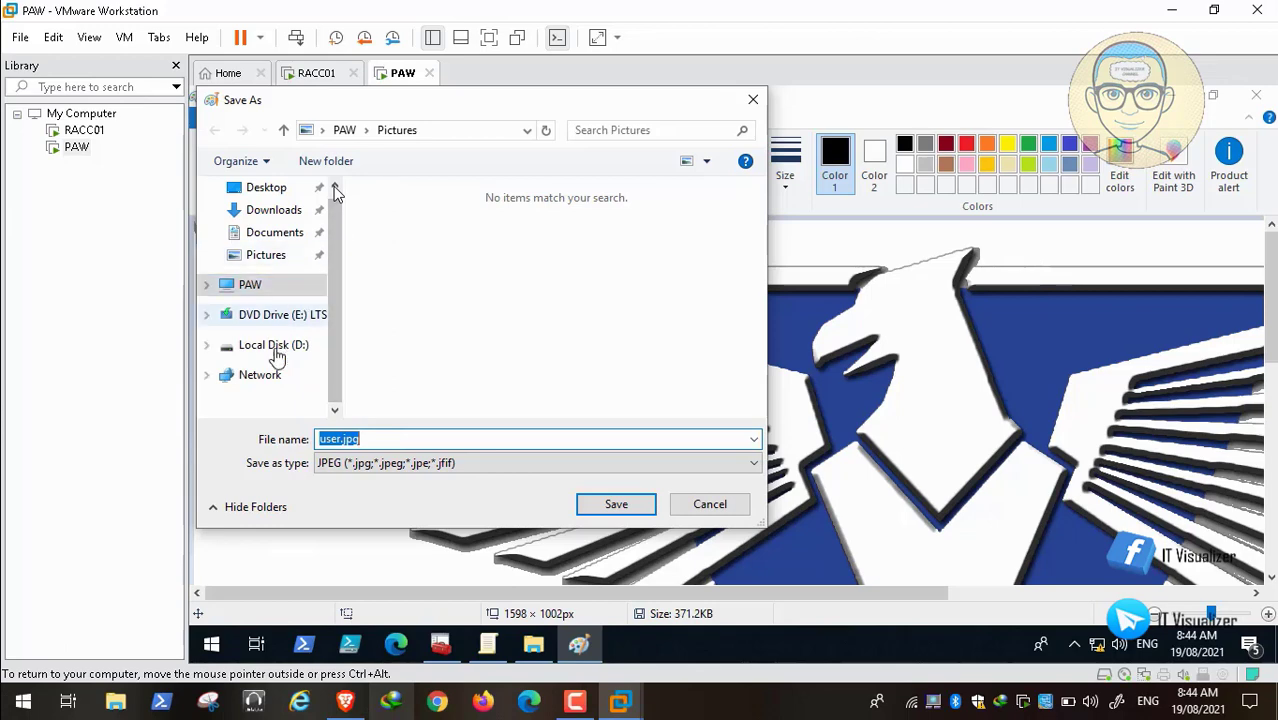
{"action": "left_click", "coordinate": [262, 376]}
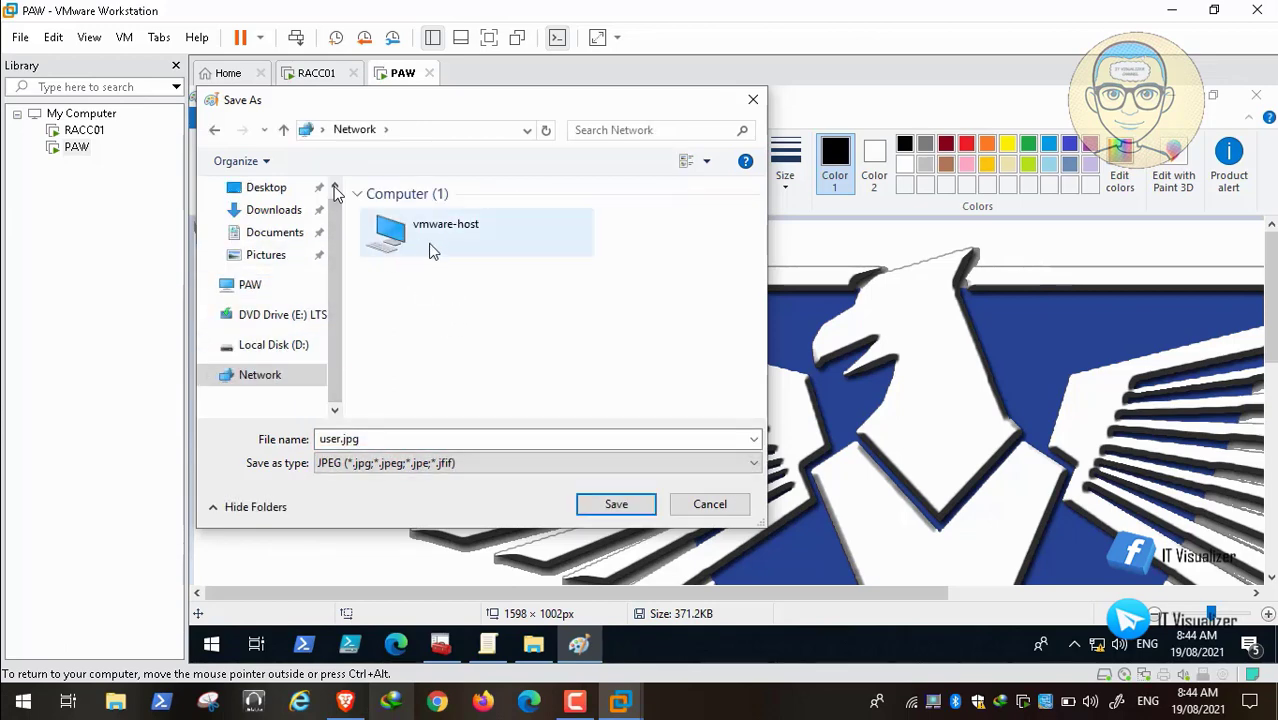
{"action": "left_click", "coordinate": [441, 132]}
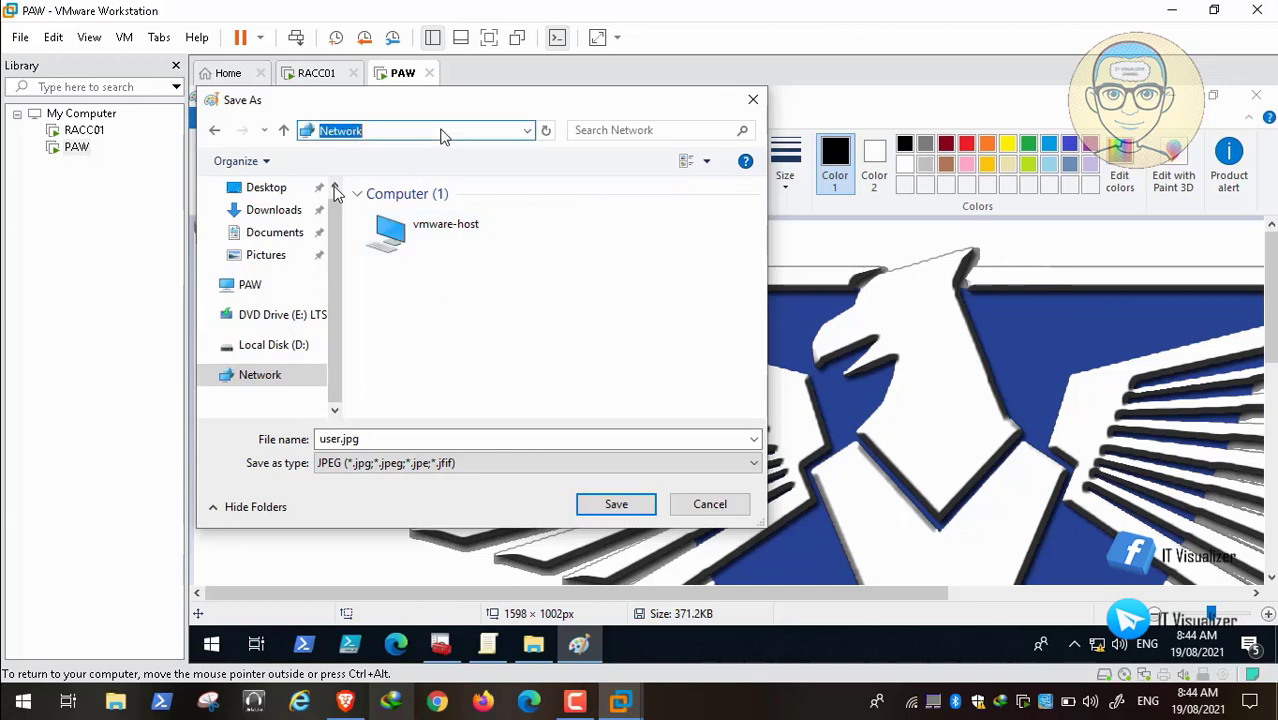
{"action": "type", "text": "\\\\RACC01"}
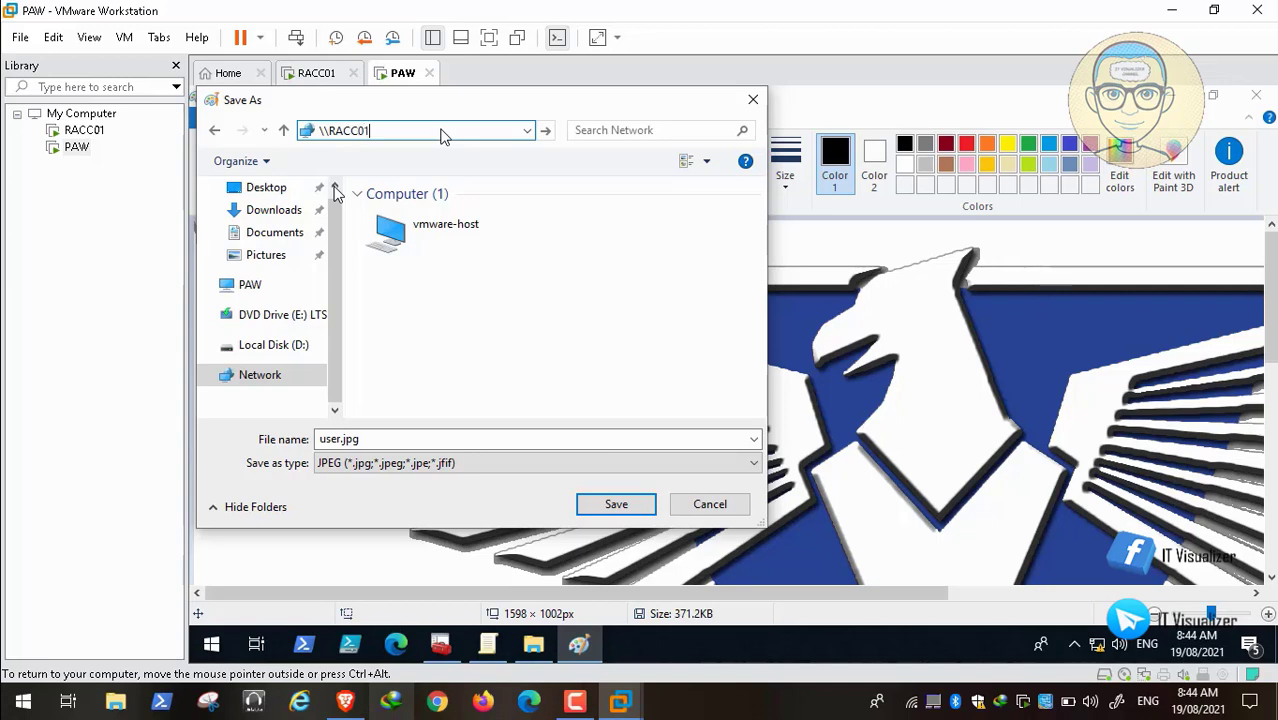
{"action": "type", "text": "\\"}
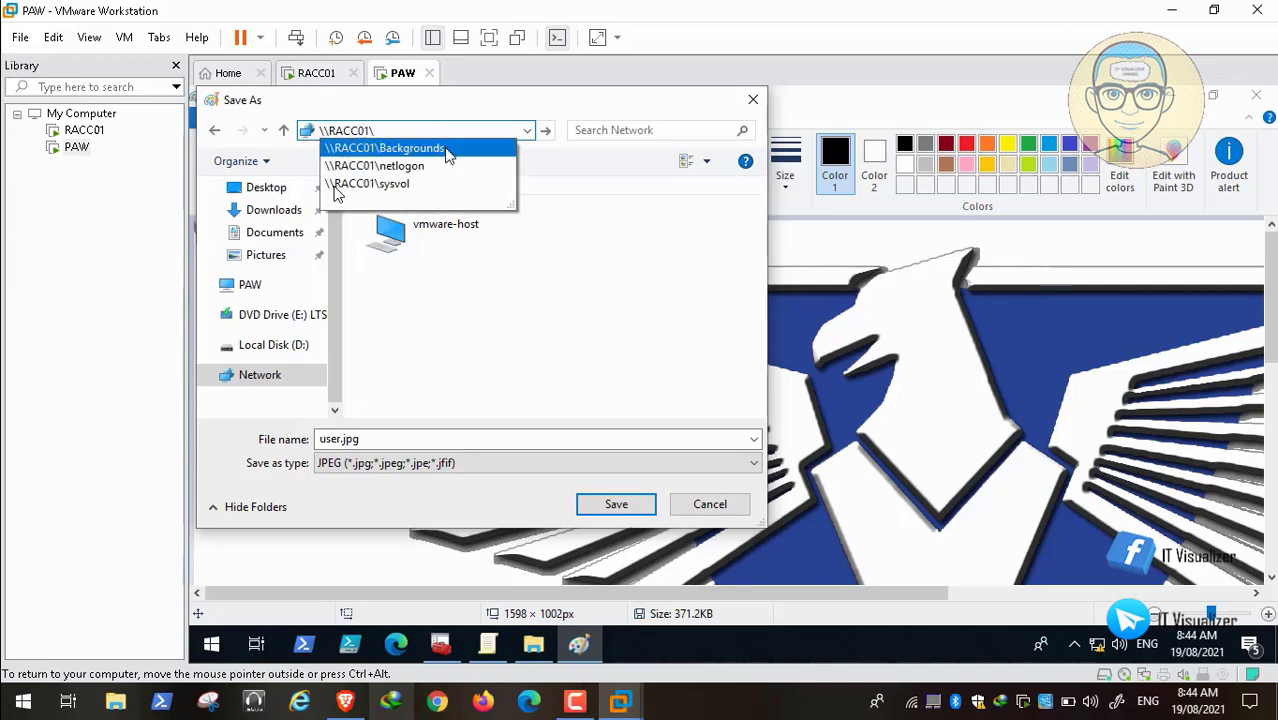
{"action": "left_click", "coordinate": [444, 149]}
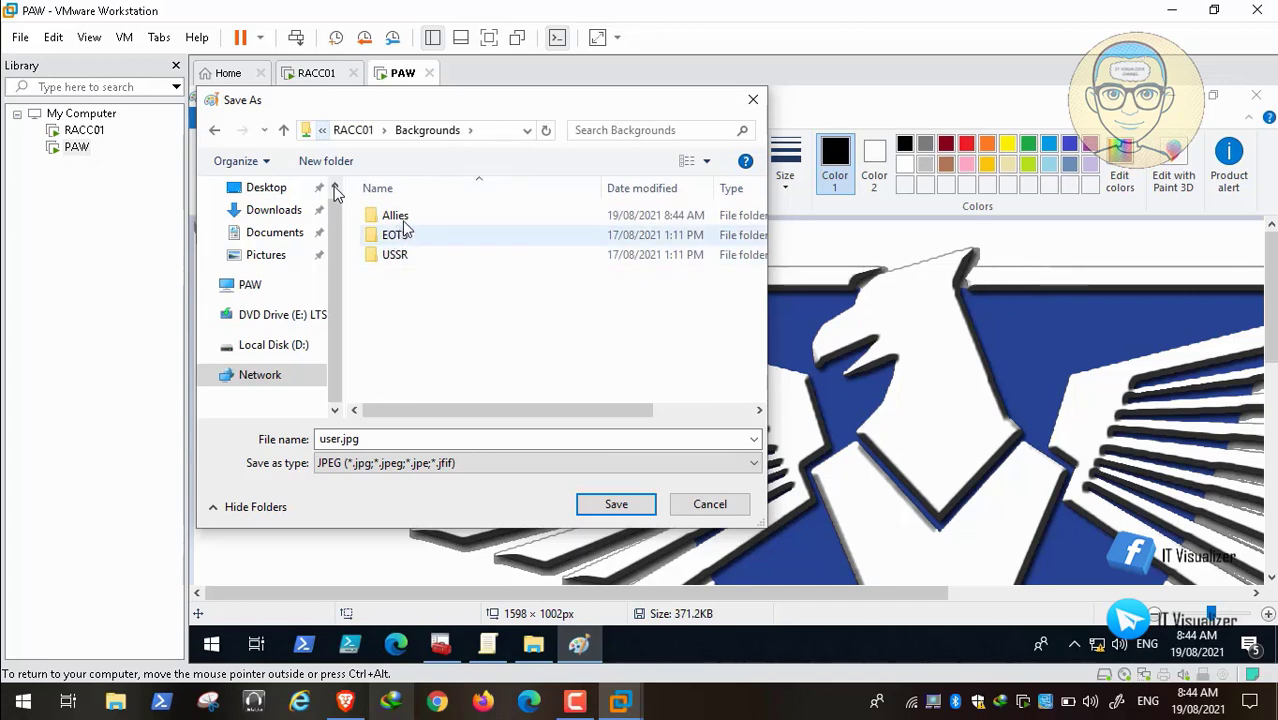
{"action": "double_click", "coordinate": [395, 216]}
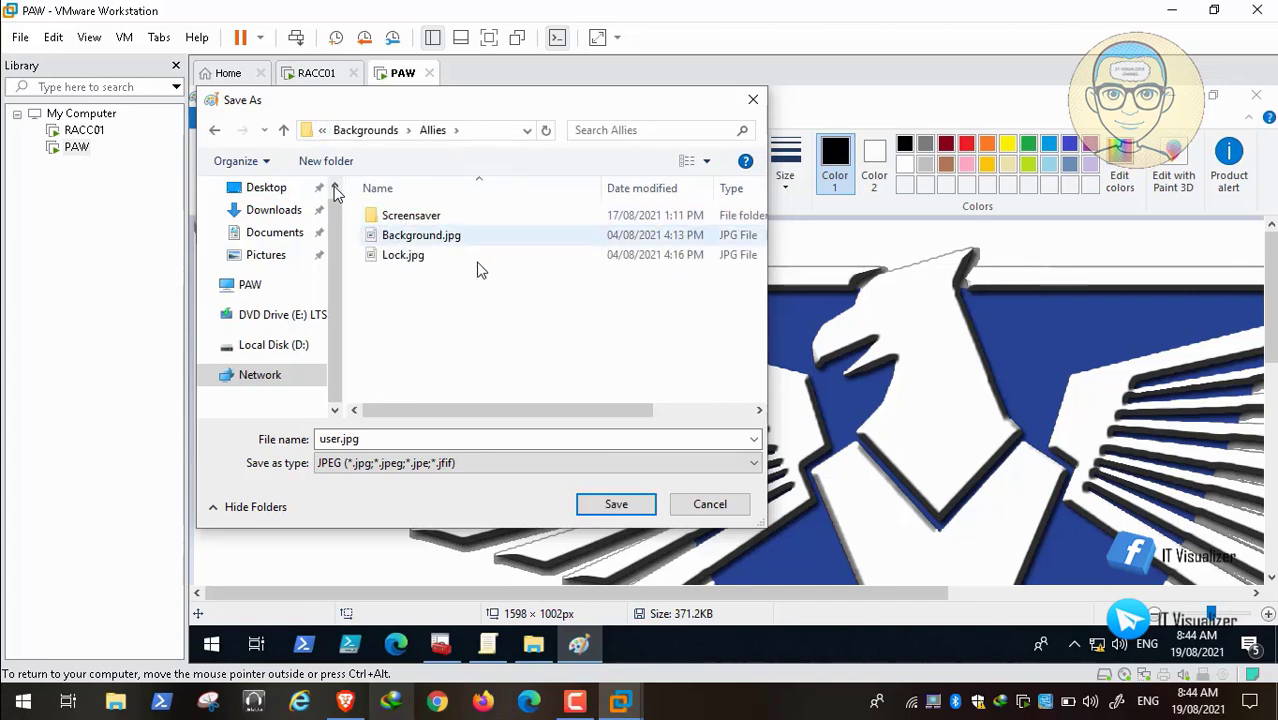
{"action": "left_click", "coordinate": [616, 505]}
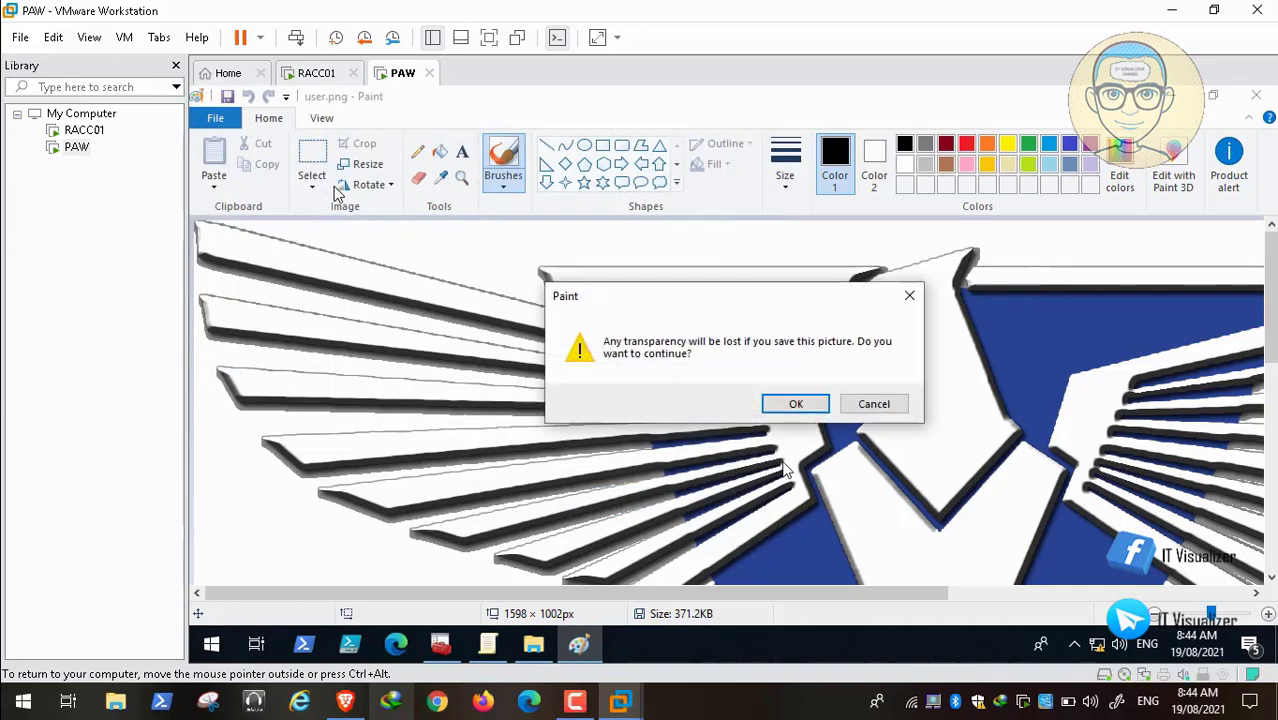
{"action": "left_click", "coordinate": [795, 404]}
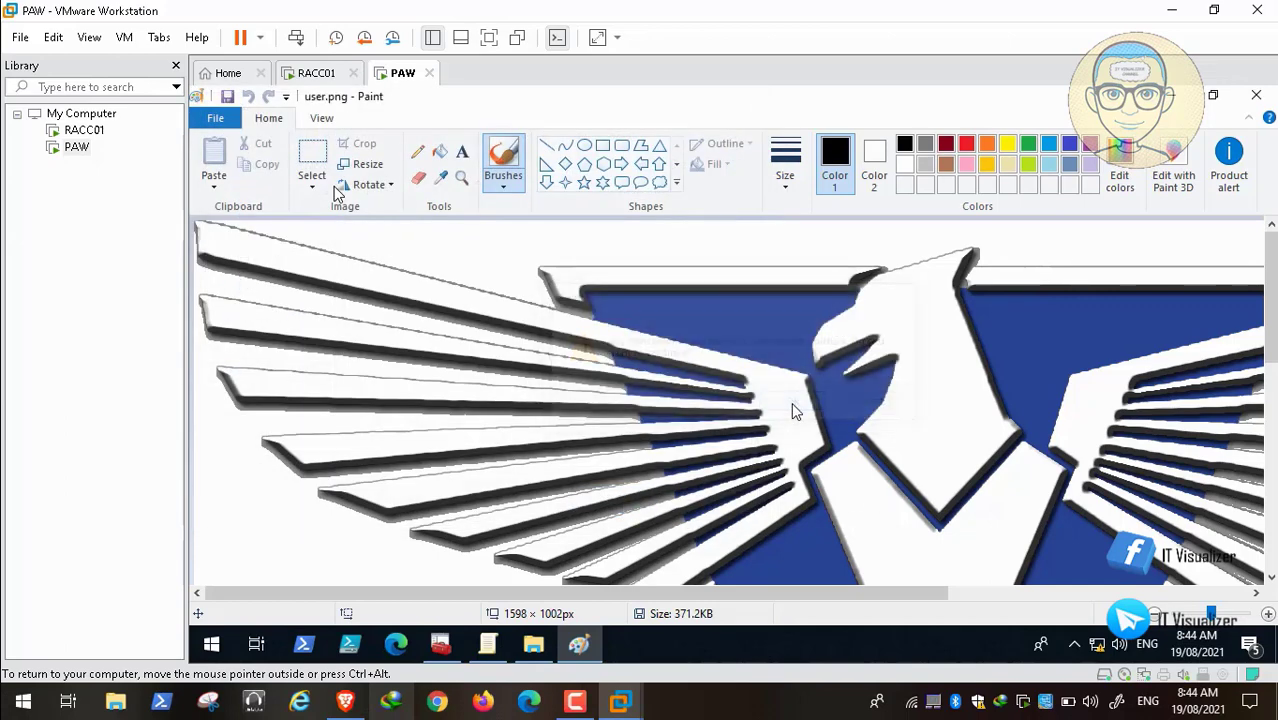
Step: Close Paint, preview the new user.jpg, then go up to the Backgrounds folder
{"action": "left_click", "coordinate": [1256, 95]}
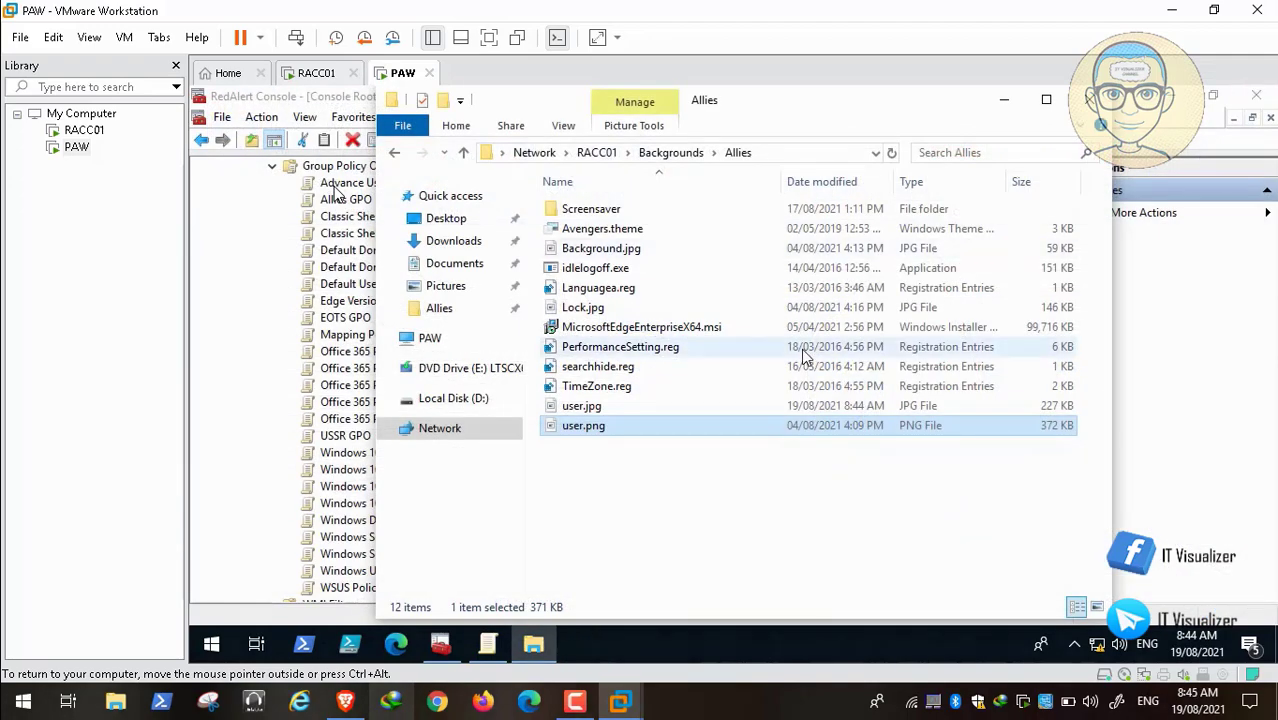
{"action": "left_click", "coordinate": [597, 410]}
{"action": "double_click", "coordinate": [599, 413]}
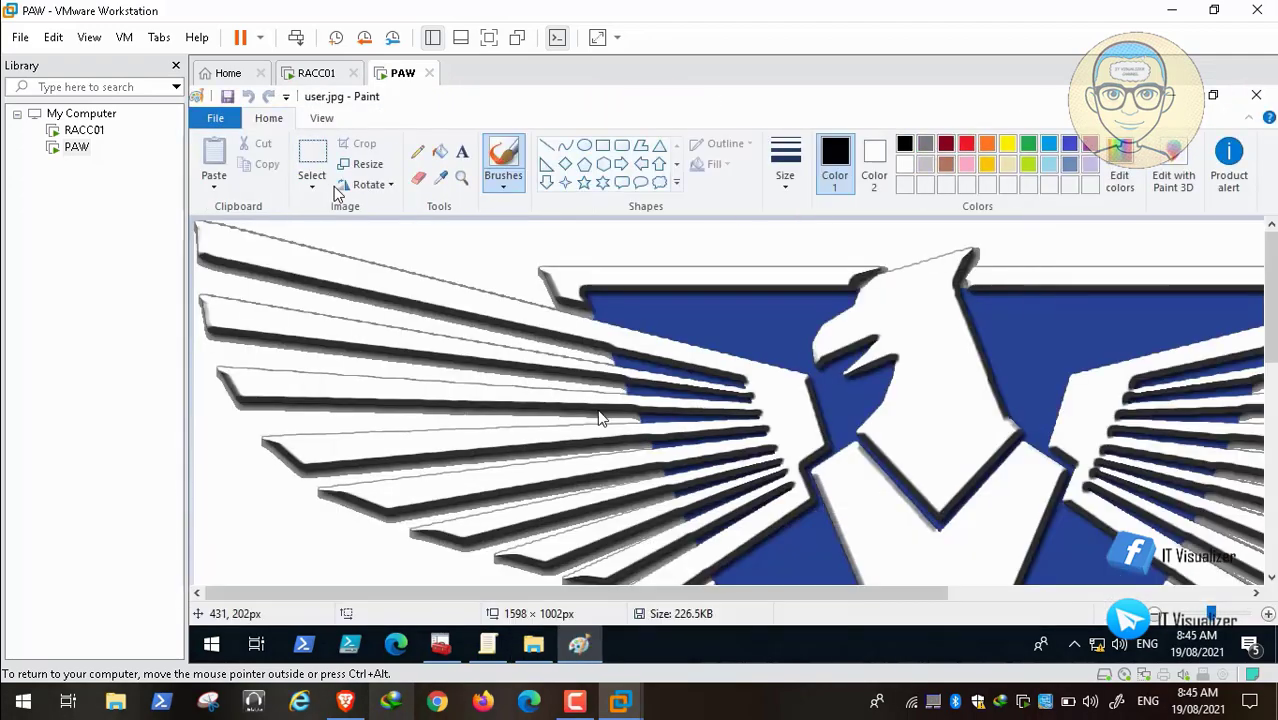
{"action": "left_click", "coordinate": [1256, 97]}
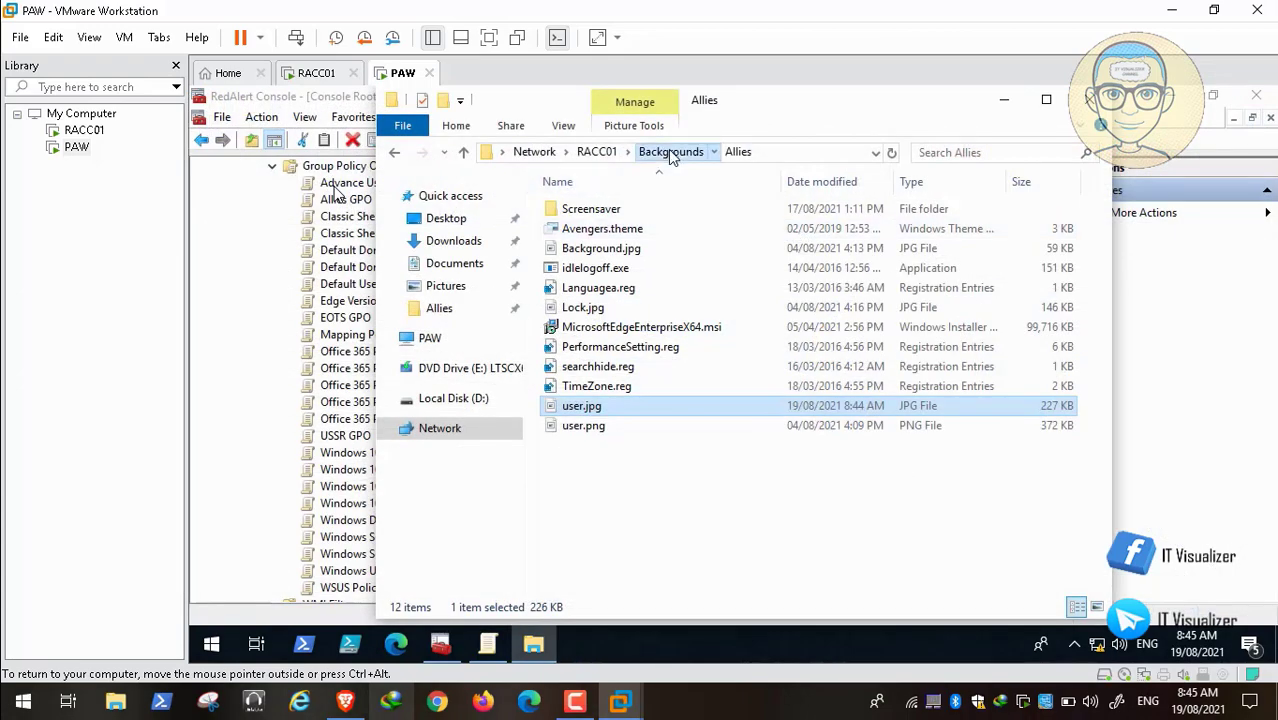
{"action": "left_click", "coordinate": [670, 152]}
Step: Open the EOTS folder and preview the Japanese Empire flag image in Paint
{"action": "double_click", "coordinate": [586, 231]}
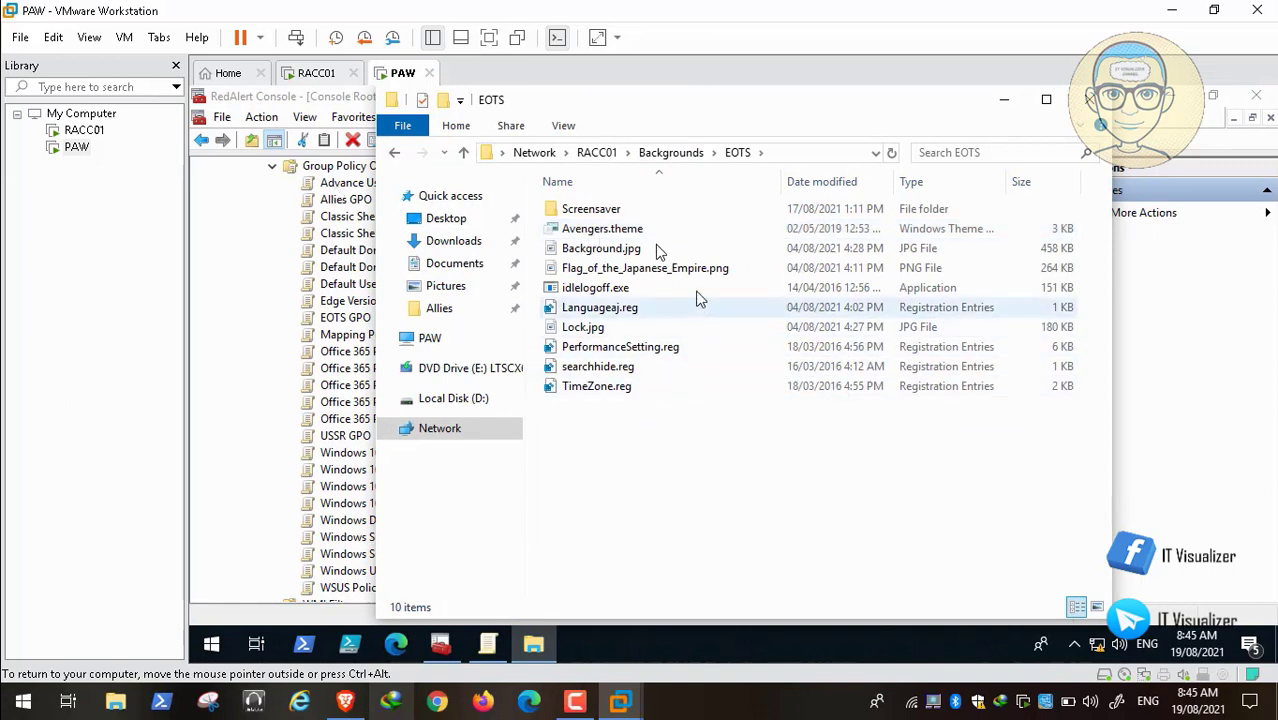
{"action": "left_click", "coordinate": [675, 274]}
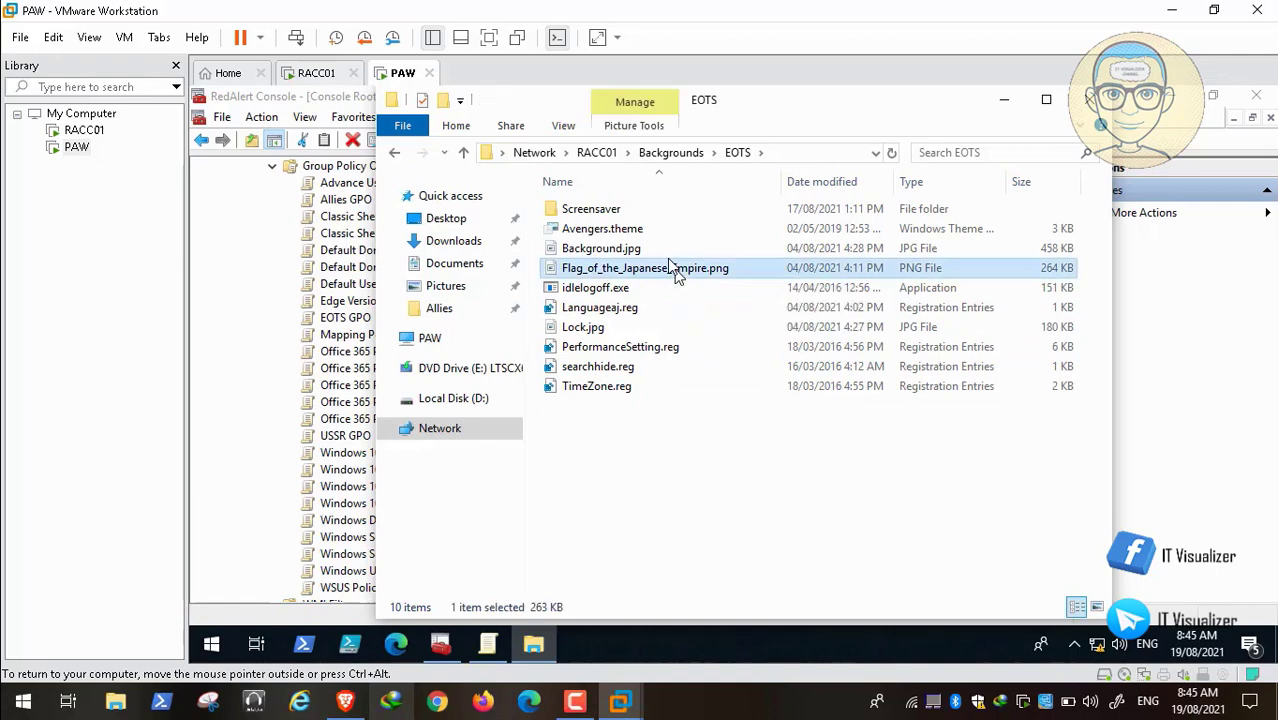
{"action": "double_click", "coordinate": [670, 262]}
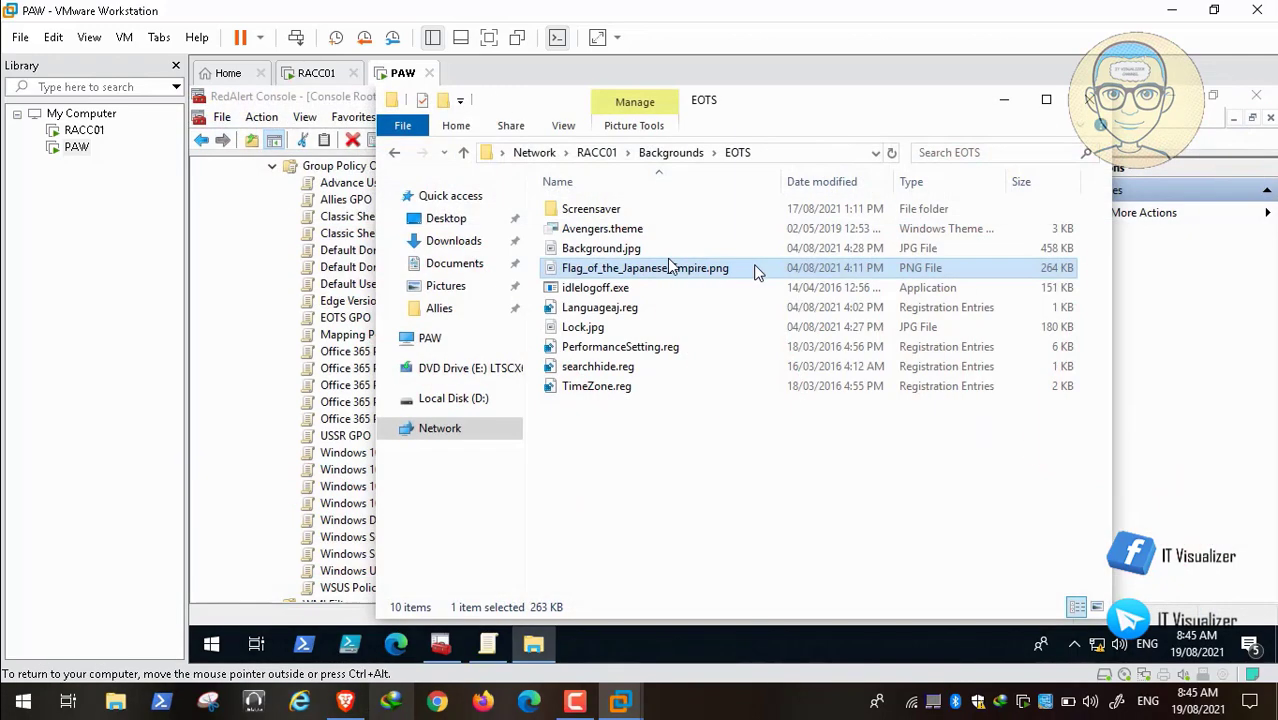
{"action": "left_click", "coordinate": [1253, 97]}
Step: Rename Flag_of_the_Japanese_Empire.png to user.png
{"action": "right_click", "coordinate": [641, 279]}
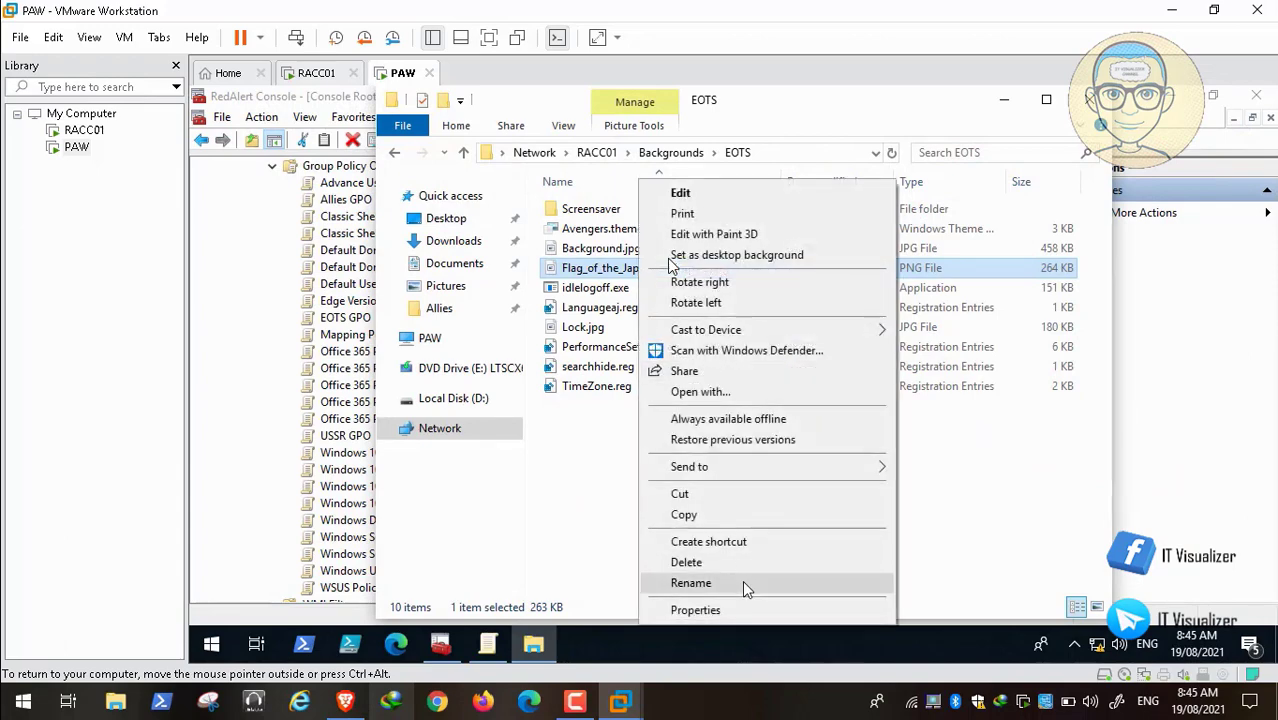
{"action": "left_click", "coordinate": [742, 581]}
{"action": "key", "text": "BackSpace"}
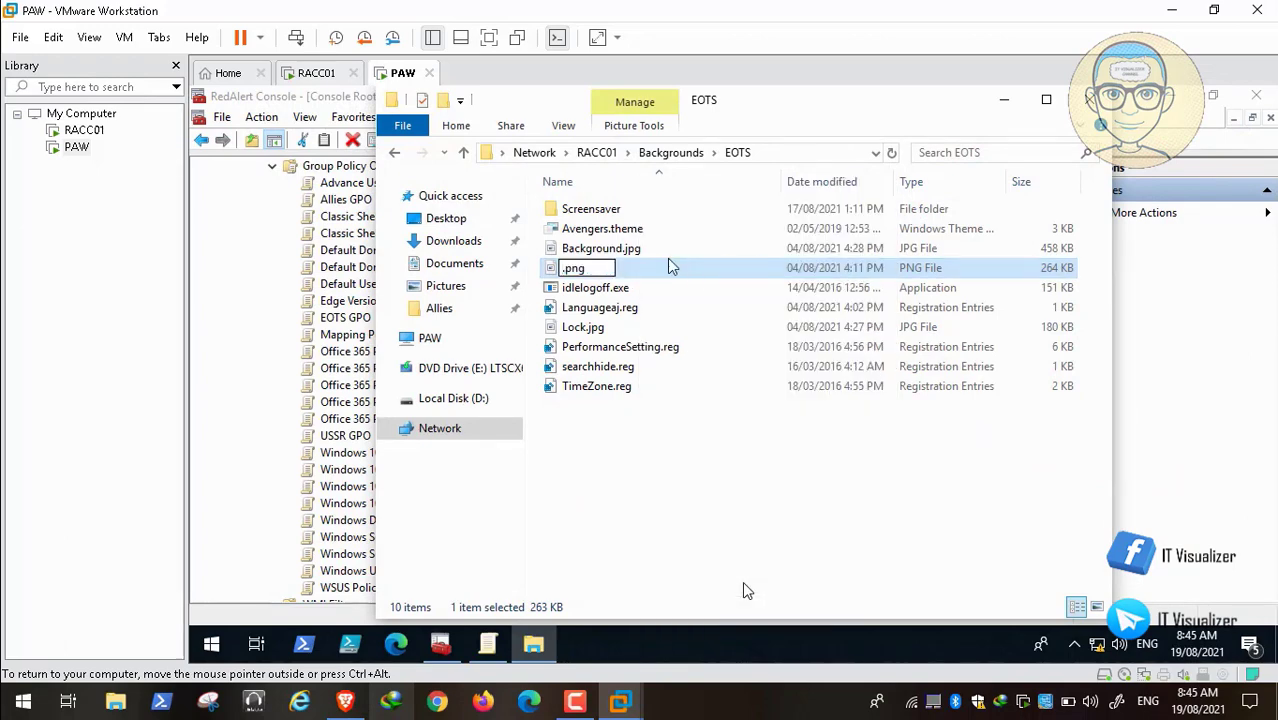
{"action": "type", "text": "user"}
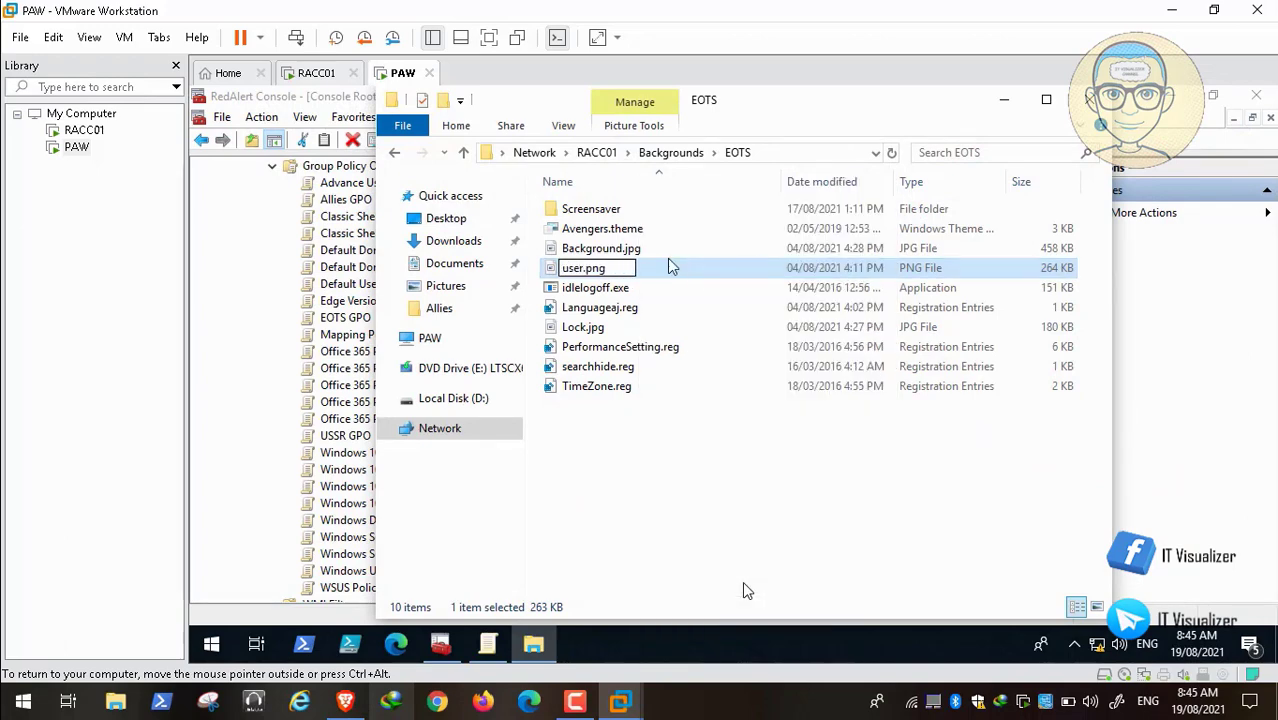
{"action": "key", "text": "Return"}
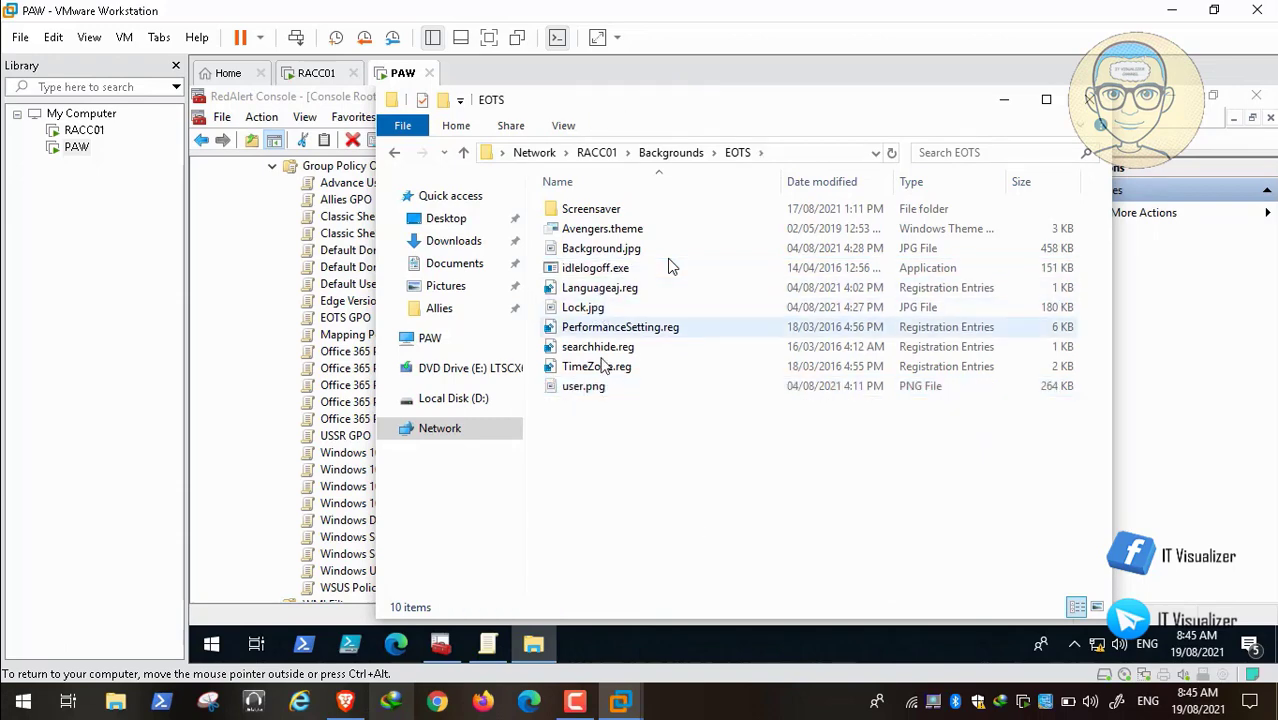
{"action": "left_click", "coordinate": [588, 390]}
Step: Save the EOTS user.png as JPEG user.jpg in Backgrounds\EOTS via Paint, then return to Backgrounds
{"action": "double_click", "coordinate": [588, 388]}
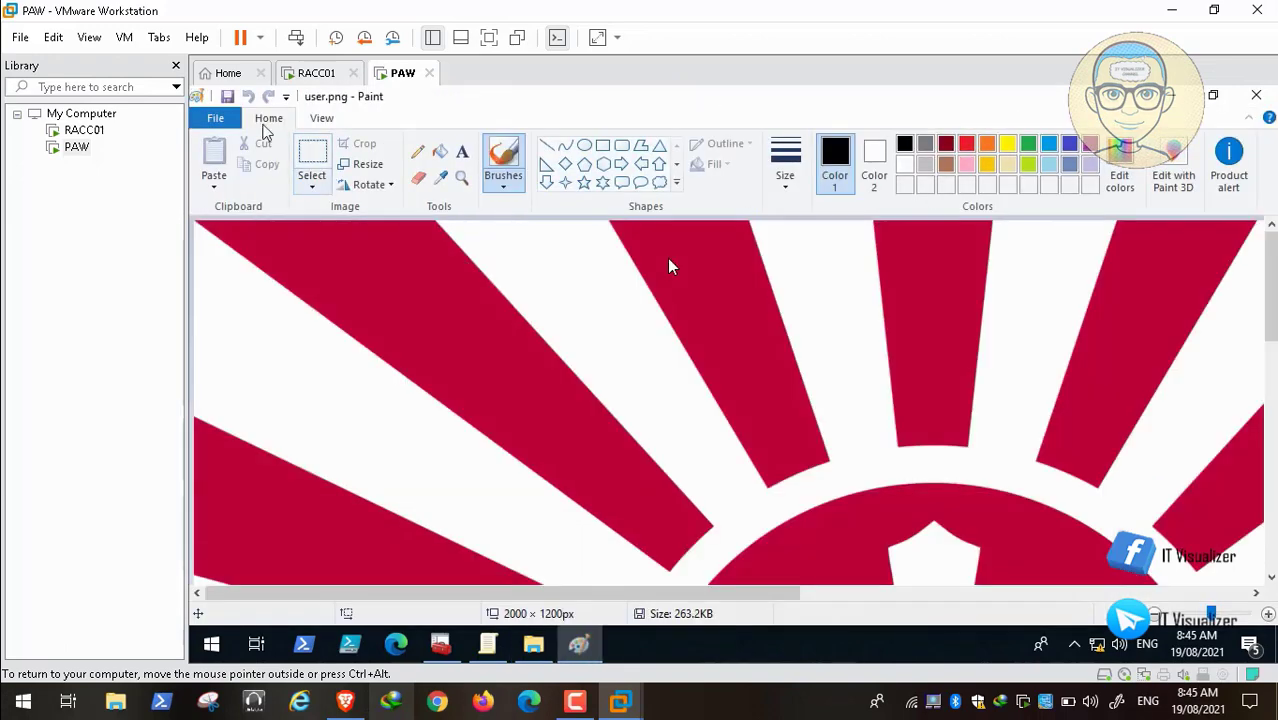
{"action": "left_click", "coordinate": [215, 118]}
{"action": "mouse_move", "coordinate": [308, 280]}
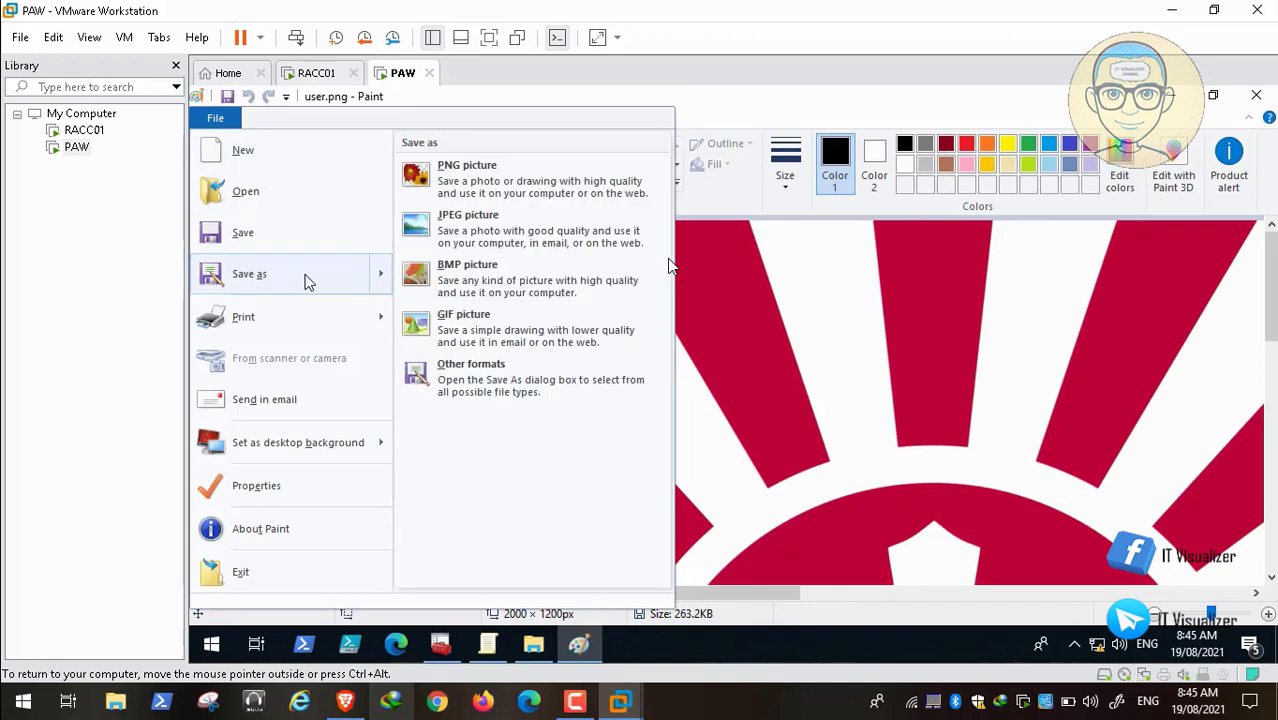
{"action": "left_click", "coordinate": [499, 240]}
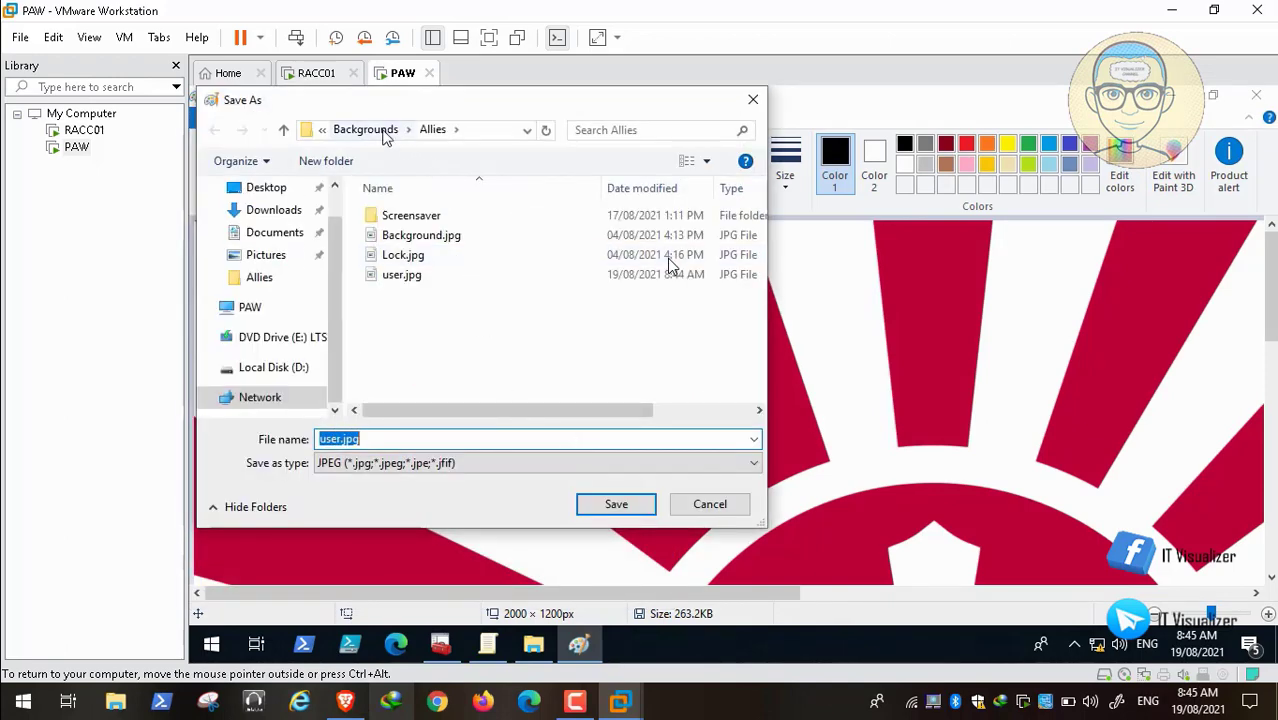
{"action": "left_click", "coordinate": [385, 131]}
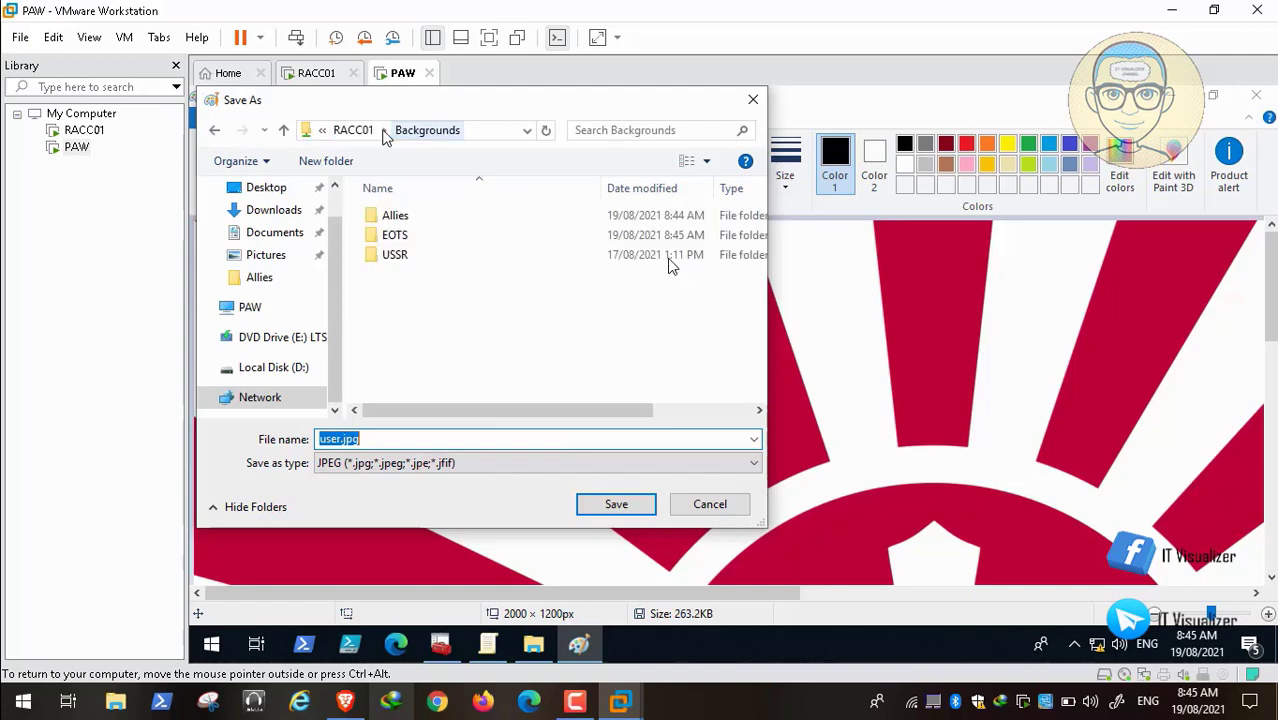
{"action": "left_click", "coordinate": [403, 237]}
{"action": "double_click", "coordinate": [403, 237]}
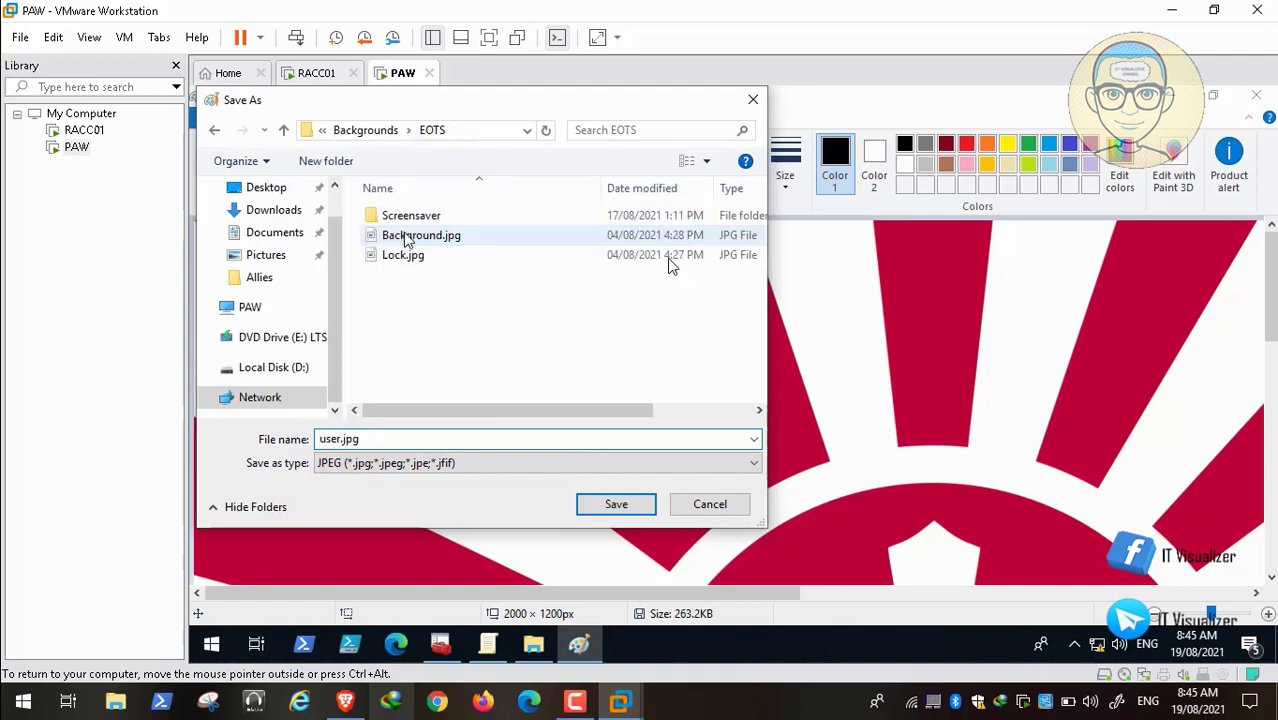
{"action": "left_click", "coordinate": [612, 505]}
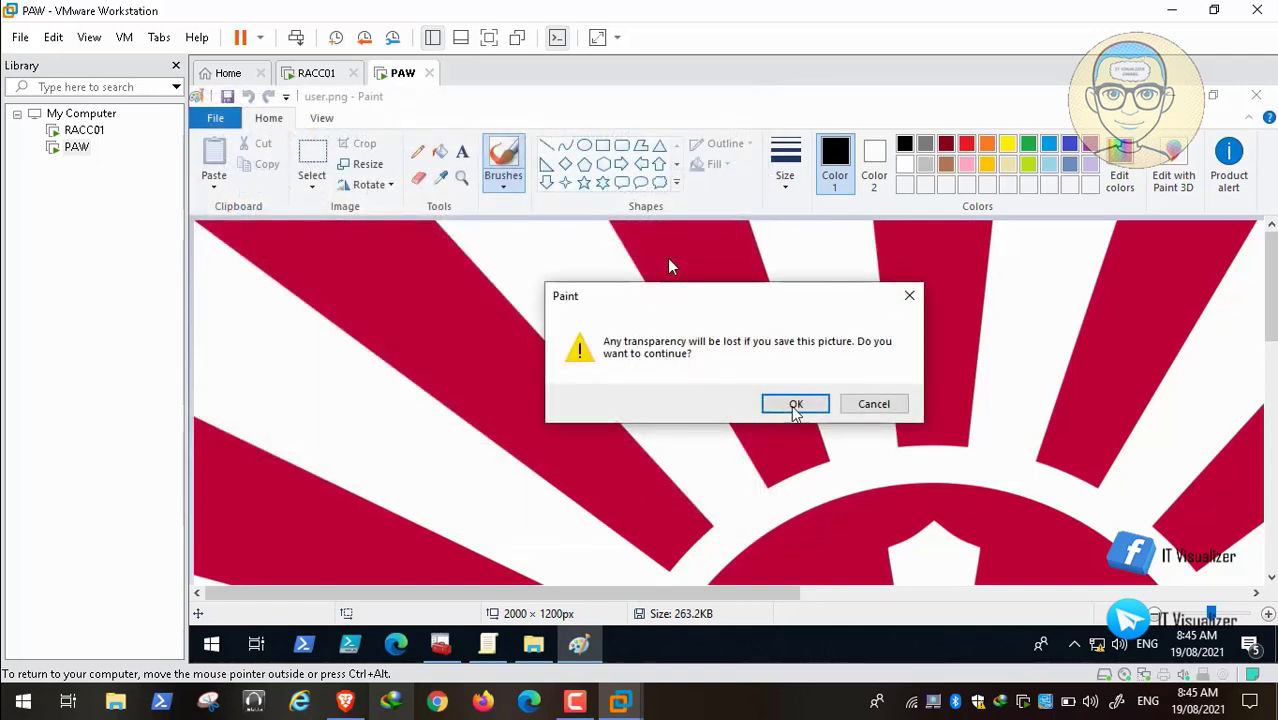
{"action": "left_click", "coordinate": [795, 405]}
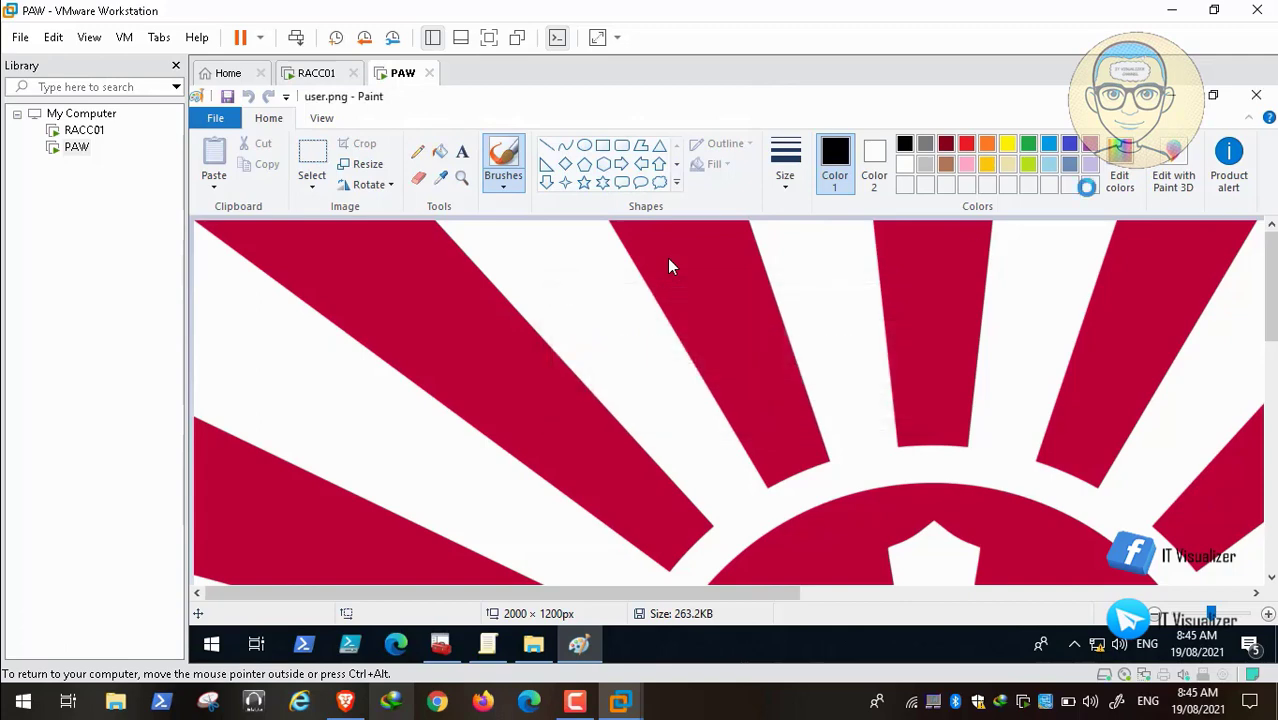
{"action": "left_click", "coordinate": [1258, 95]}
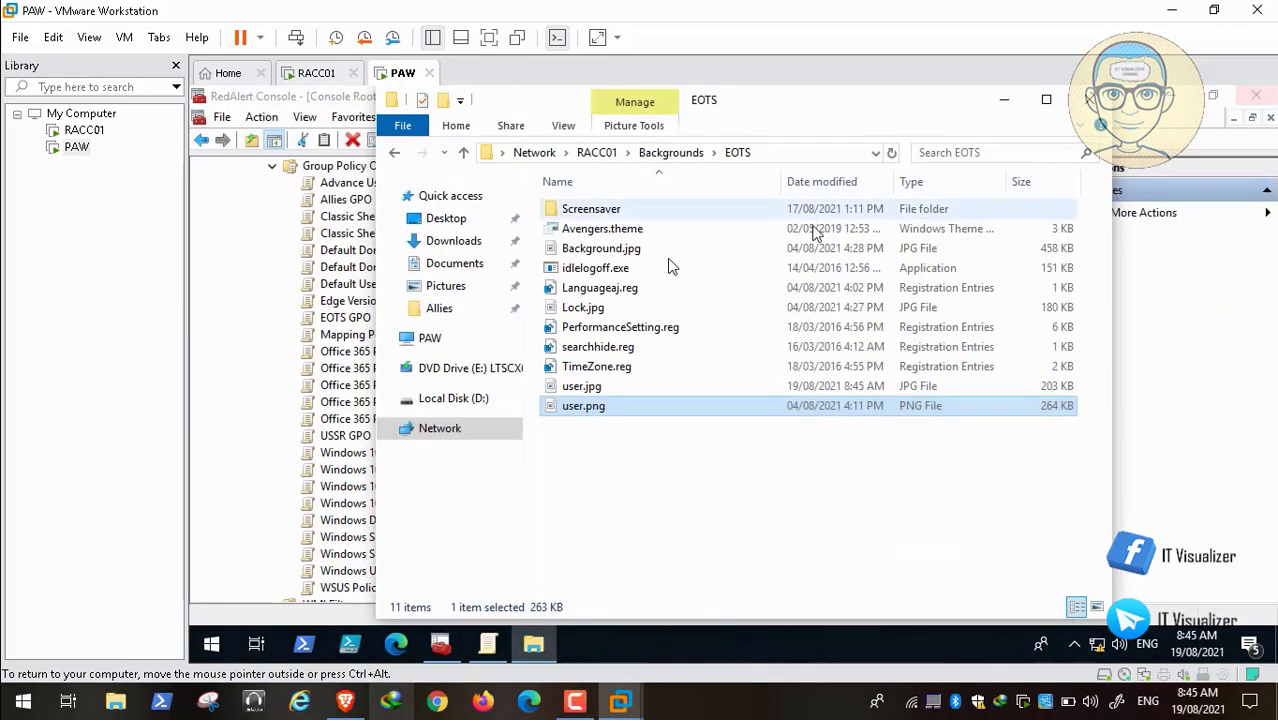
{"action": "left_click", "coordinate": [668, 155]}
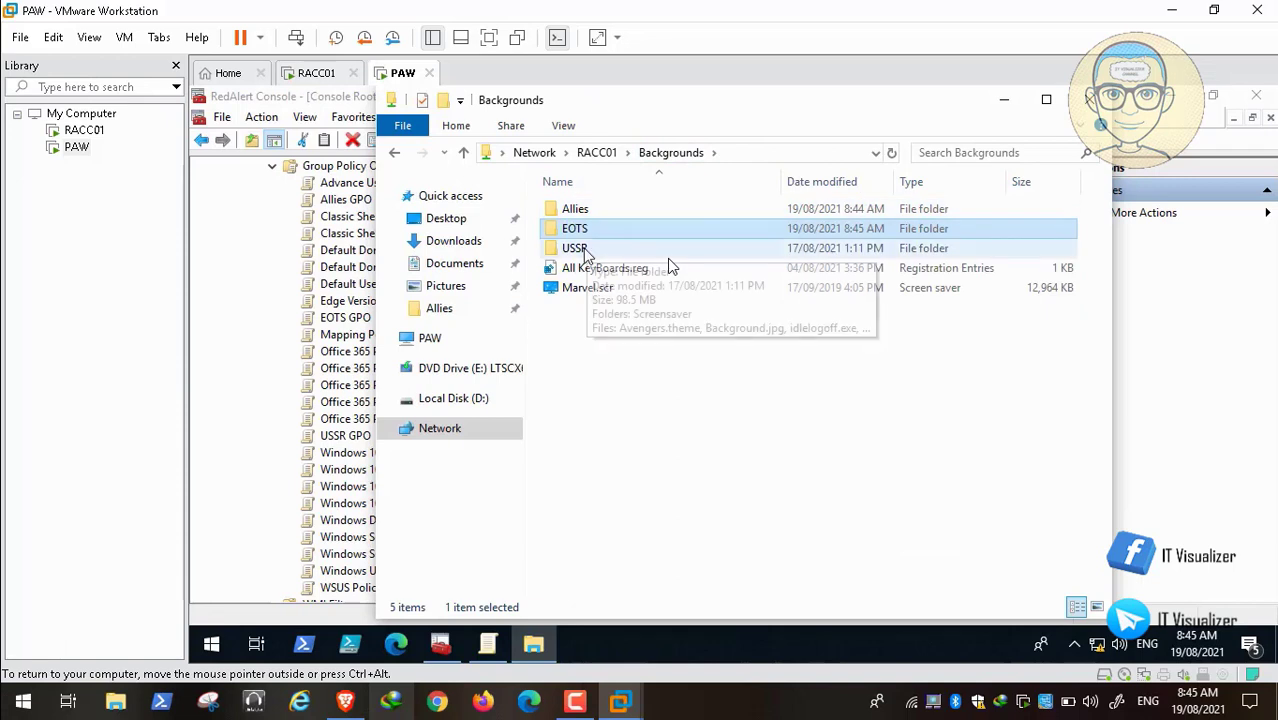
Step: Open the USSR folder and preview USSR Logo.png in Paint
{"action": "left_click", "coordinate": [585, 252]}
{"action": "double_click", "coordinate": [585, 252]}
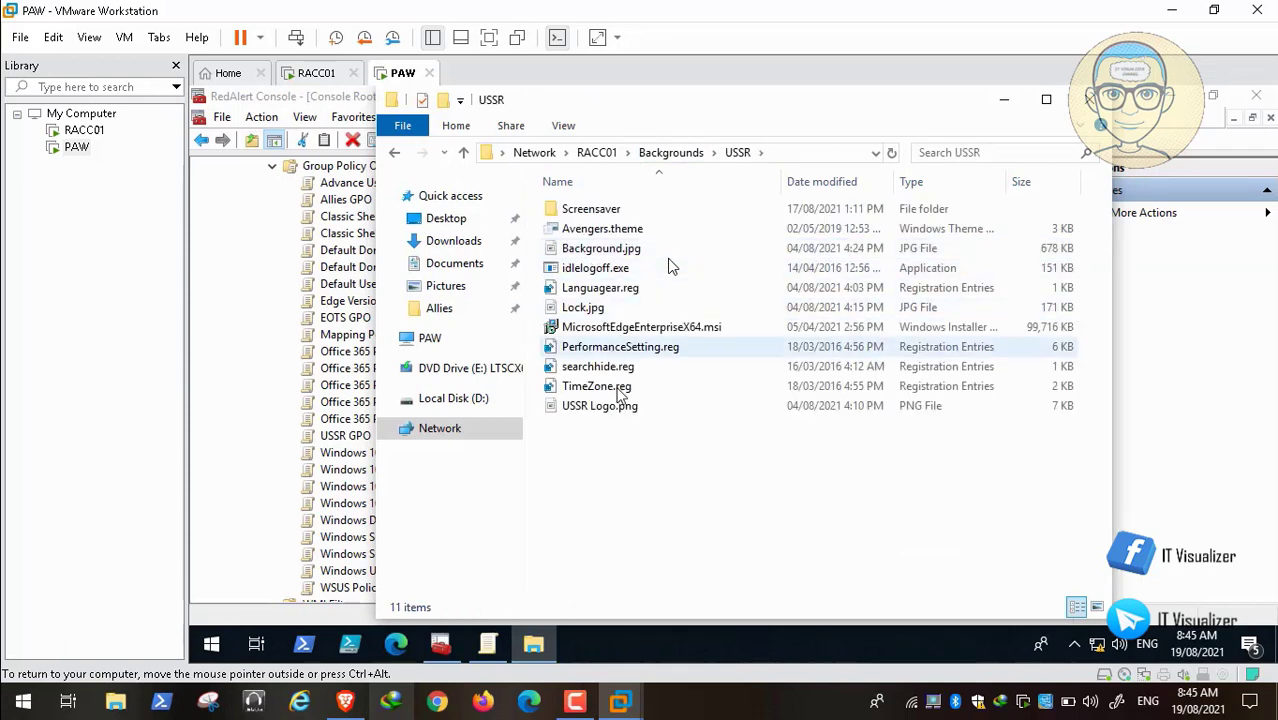
{"action": "left_click", "coordinate": [597, 412]}
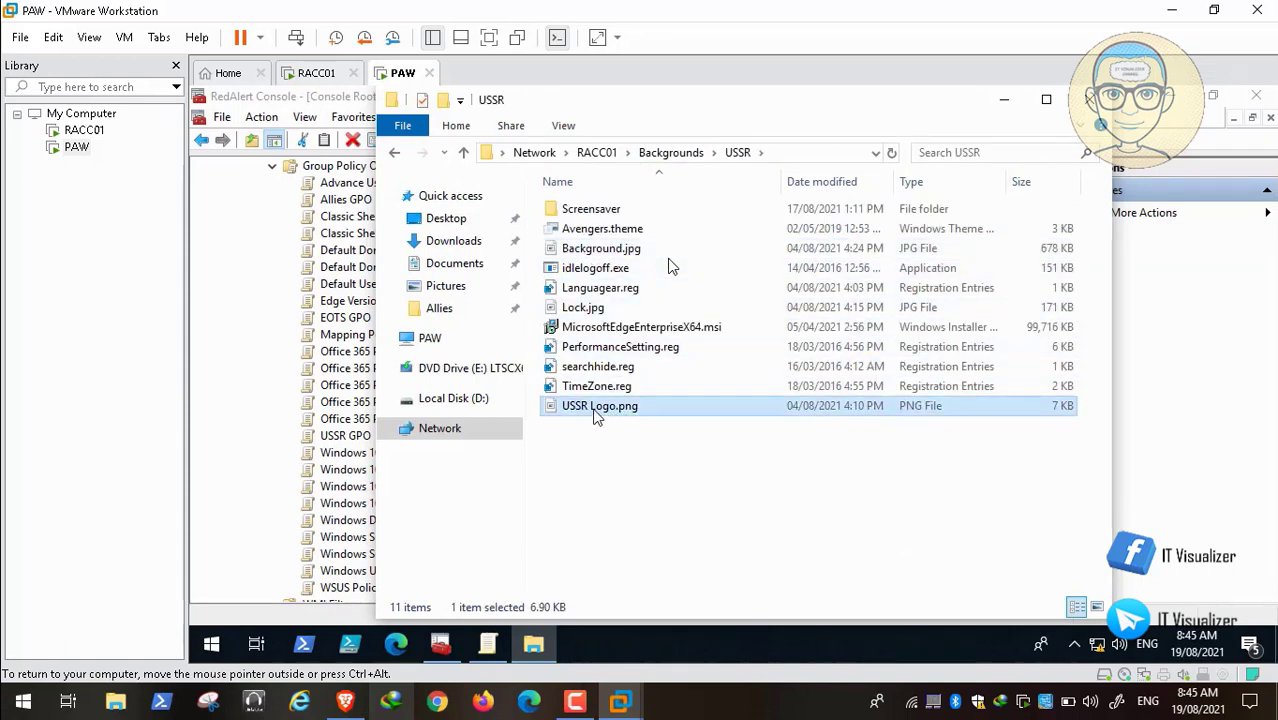
{"action": "double_click", "coordinate": [597, 408]}
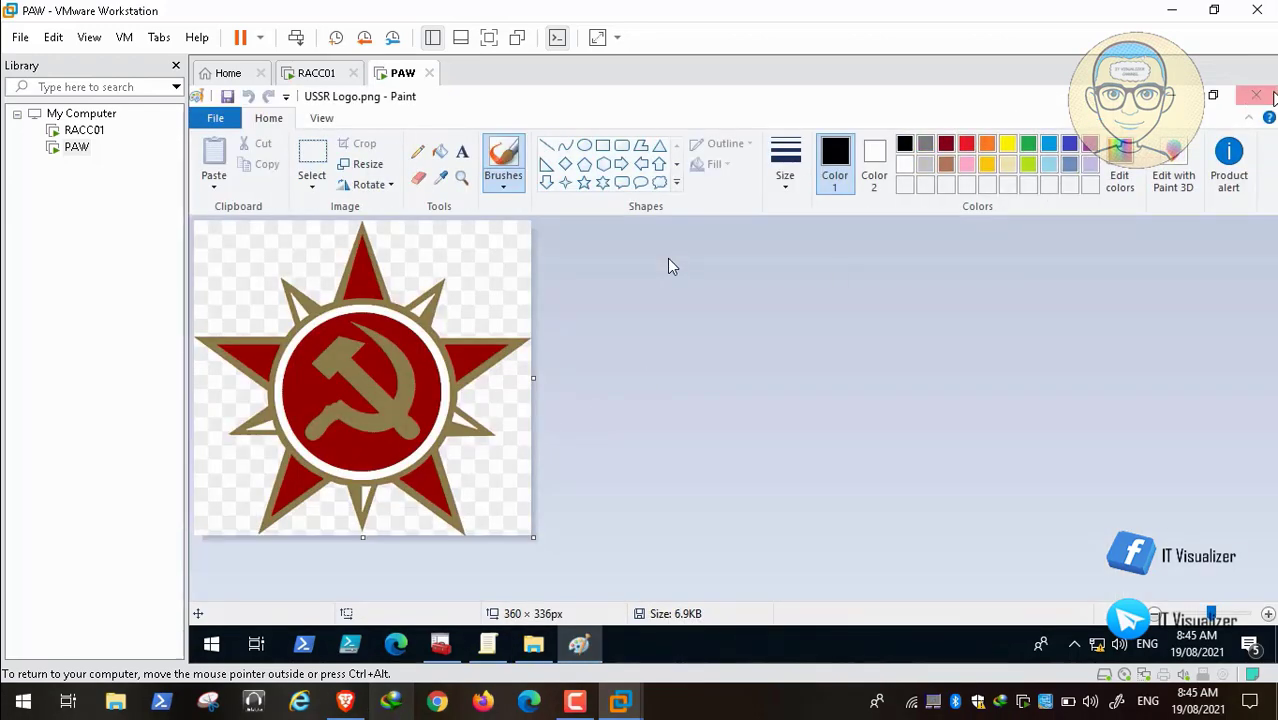
{"action": "left_click", "coordinate": [1265, 100]}
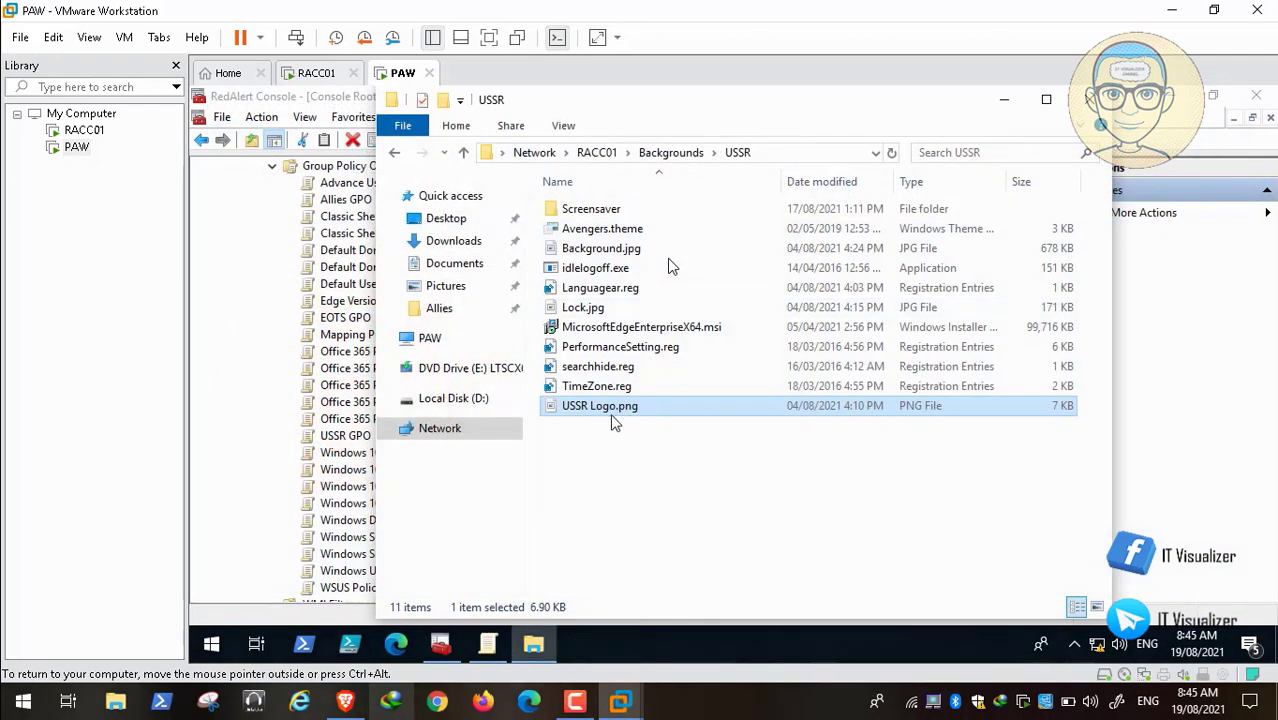
Step: Rename USSR Logo.png to user.png
{"action": "right_click", "coordinate": [601, 420]}
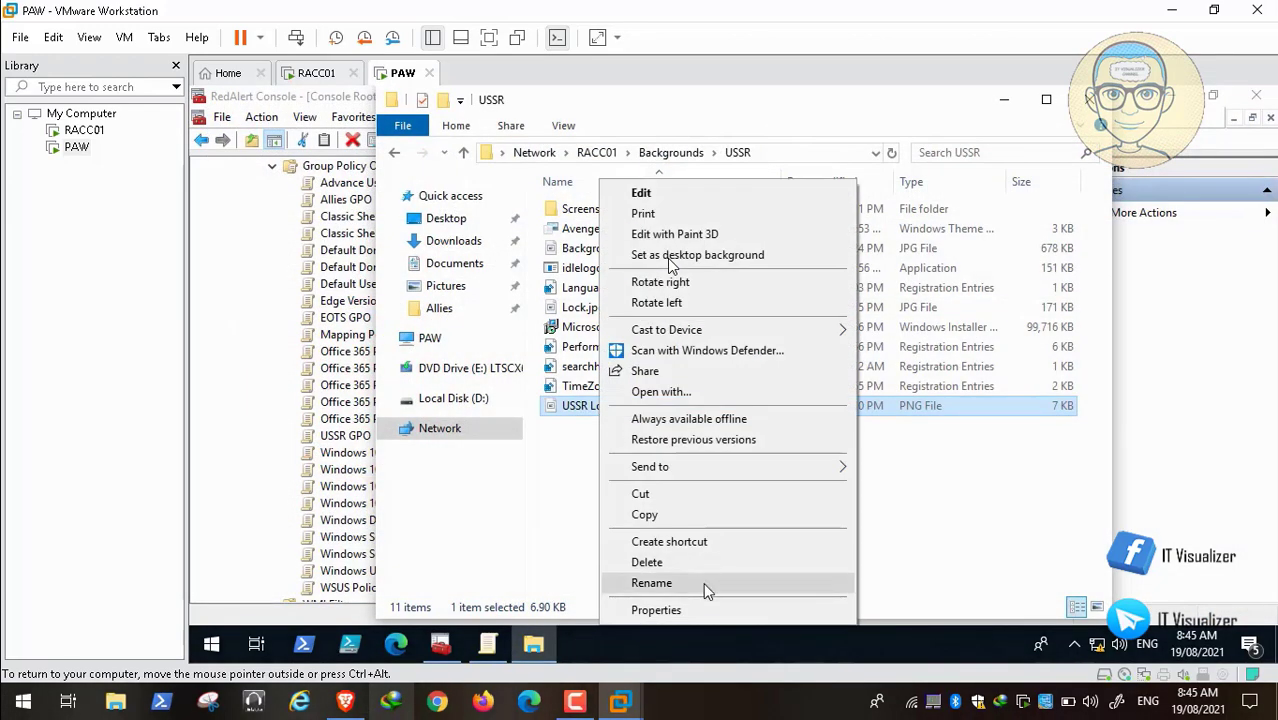
{"action": "left_click", "coordinate": [703, 582]}
{"action": "type", "text": "user.png"}
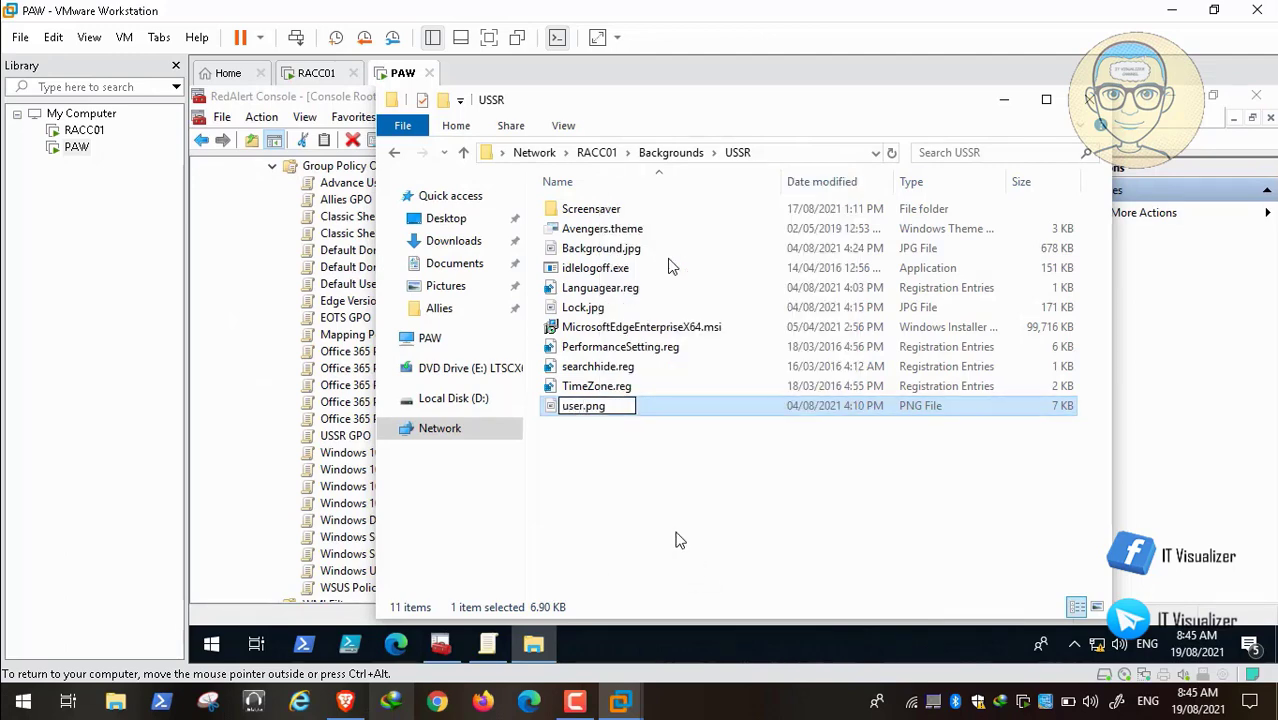
{"action": "left_click", "coordinate": [679, 536]}
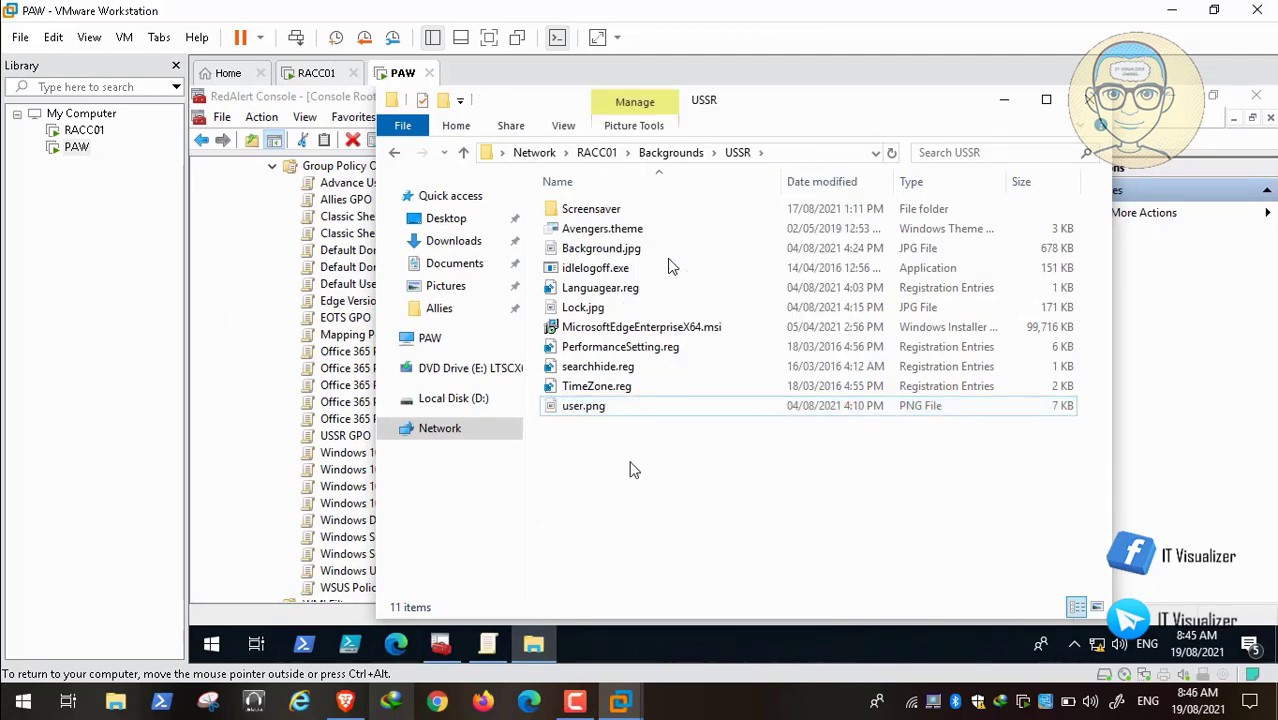
{"action": "left_click", "coordinate": [593, 412]}
Step: Save the USSR user.png as JPEG user.jpg in Backgrounds\USSR, then close Paint and File Explorer
{"action": "double_click", "coordinate": [593, 412]}
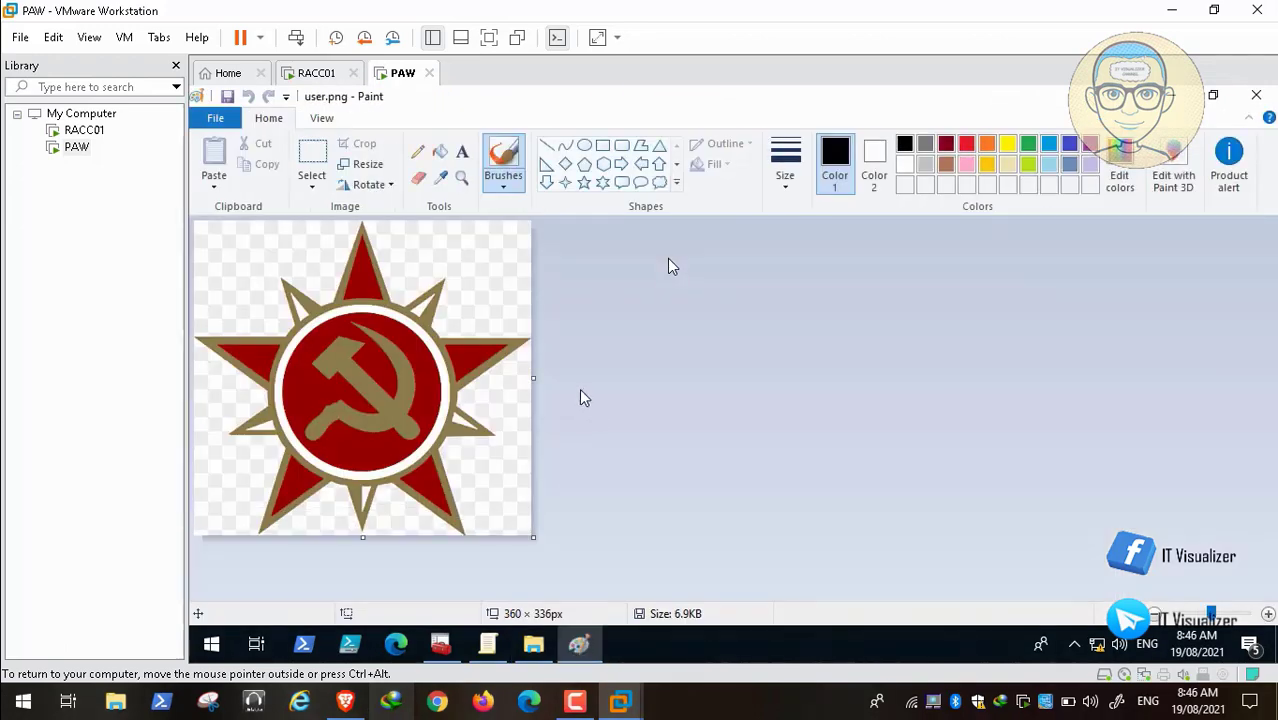
{"action": "left_click", "coordinate": [214, 119]}
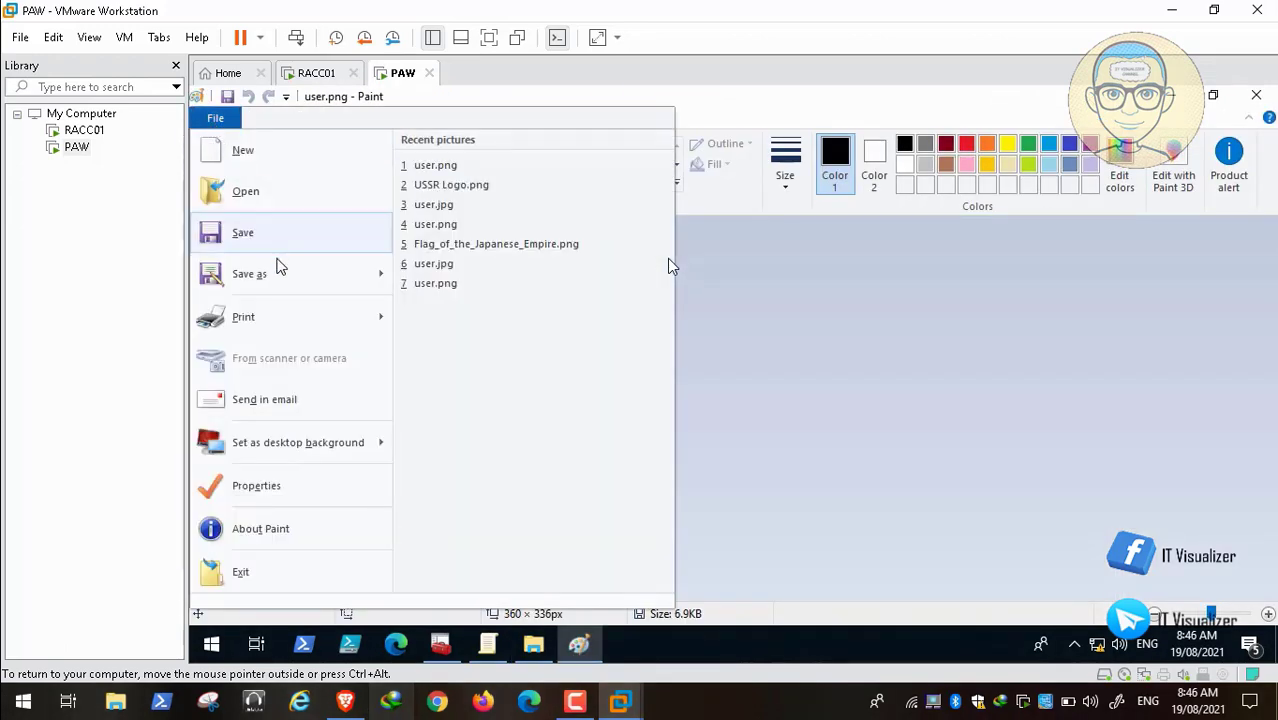
{"action": "mouse_move", "coordinate": [286, 278]}
{"action": "left_click", "coordinate": [537, 230]}
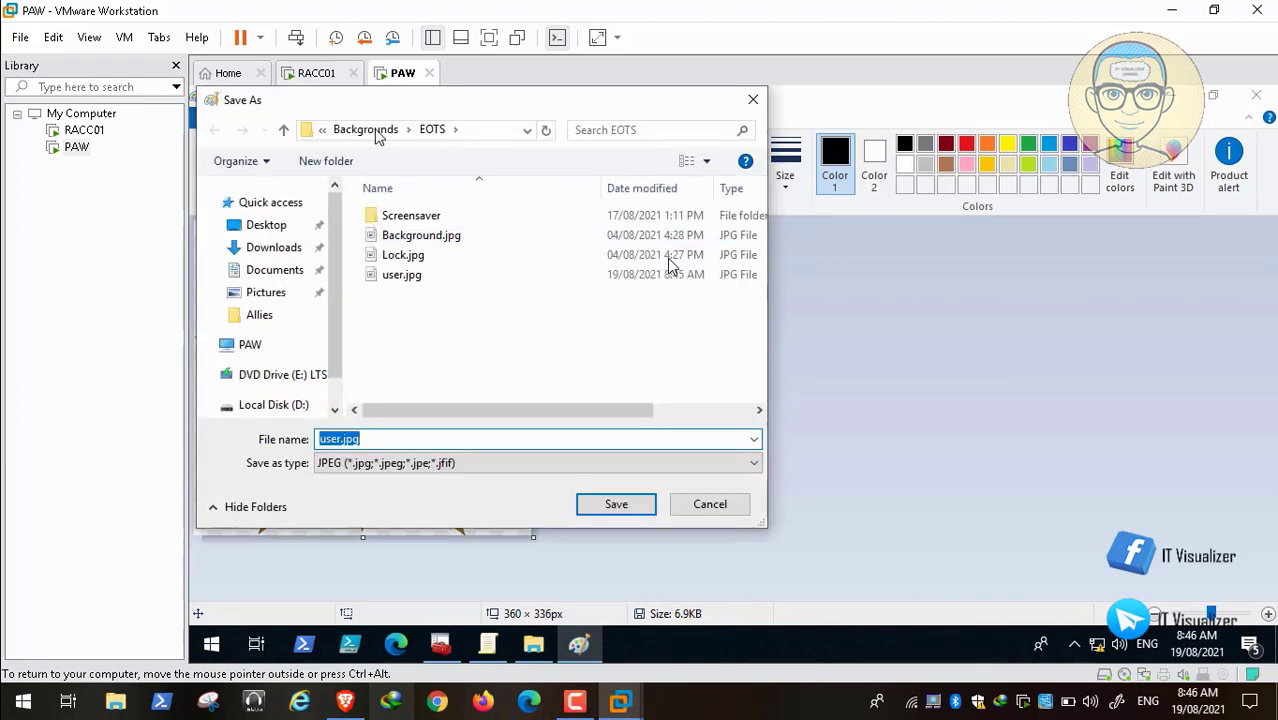
{"action": "left_click", "coordinate": [366, 130]}
{"action": "left_click", "coordinate": [396, 256]}
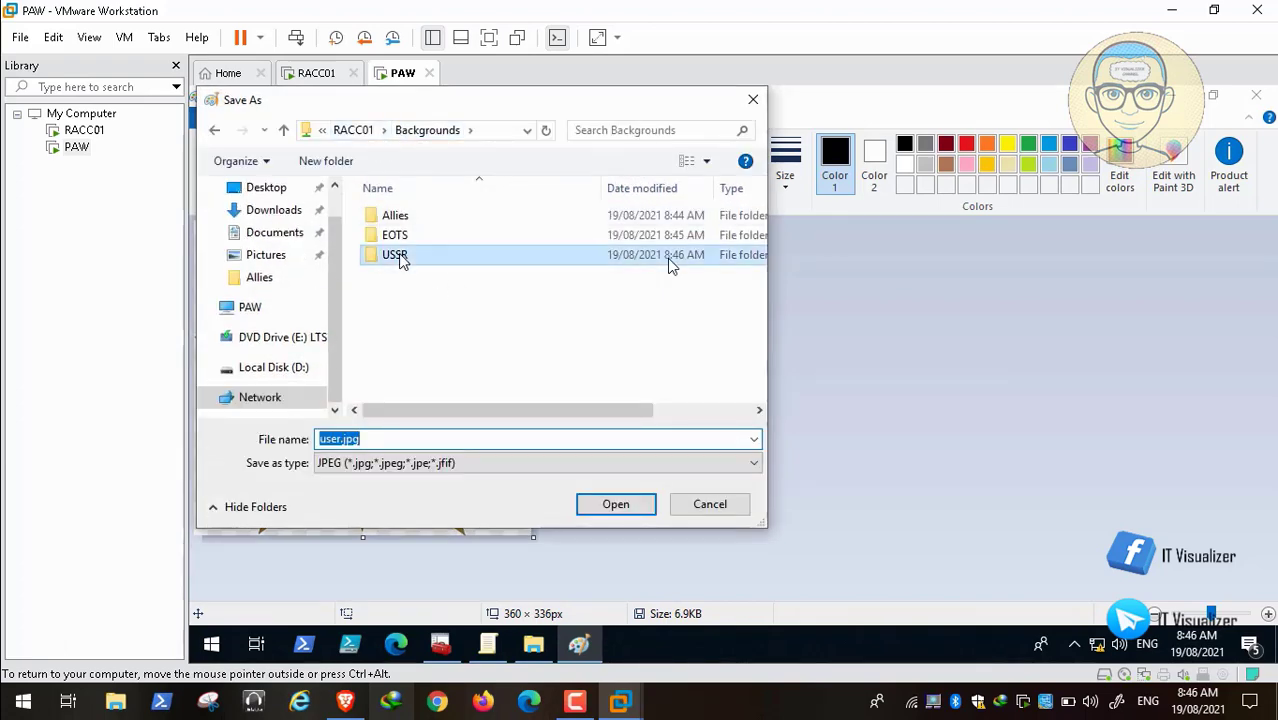
{"action": "double_click", "coordinate": [396, 256]}
{"action": "left_click", "coordinate": [614, 505]}
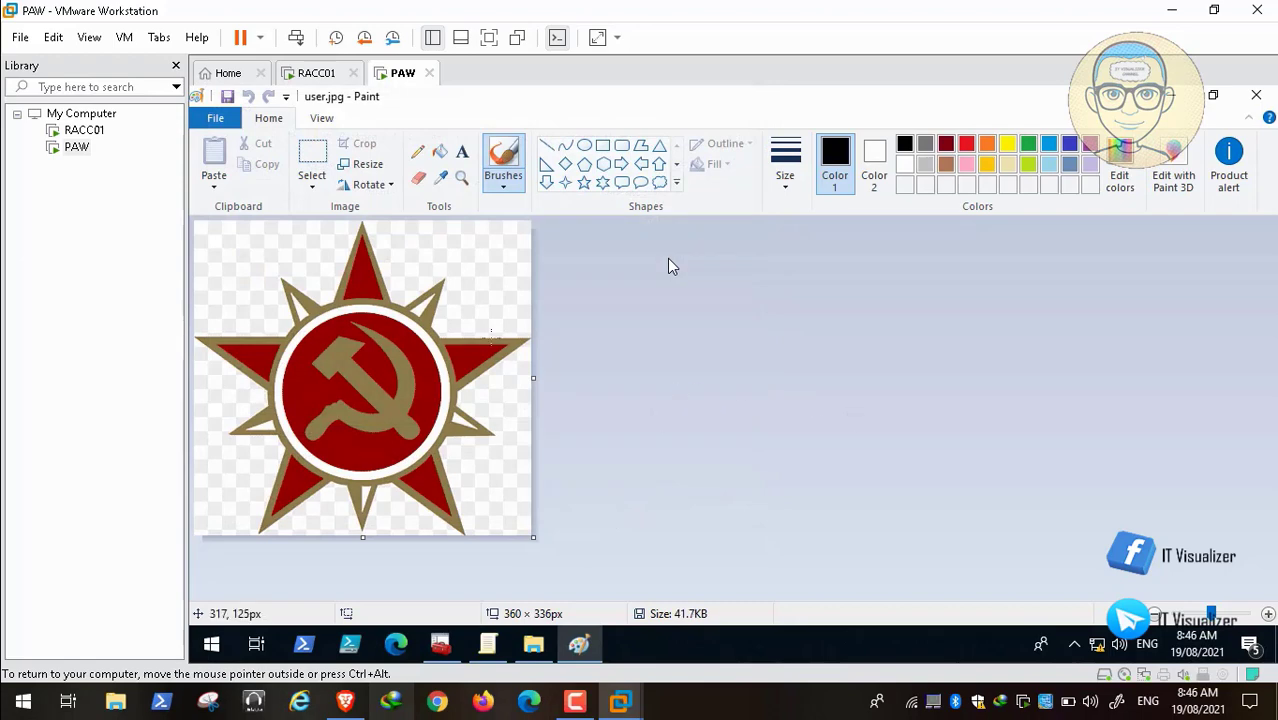
{"action": "left_click", "coordinate": [1257, 97]}
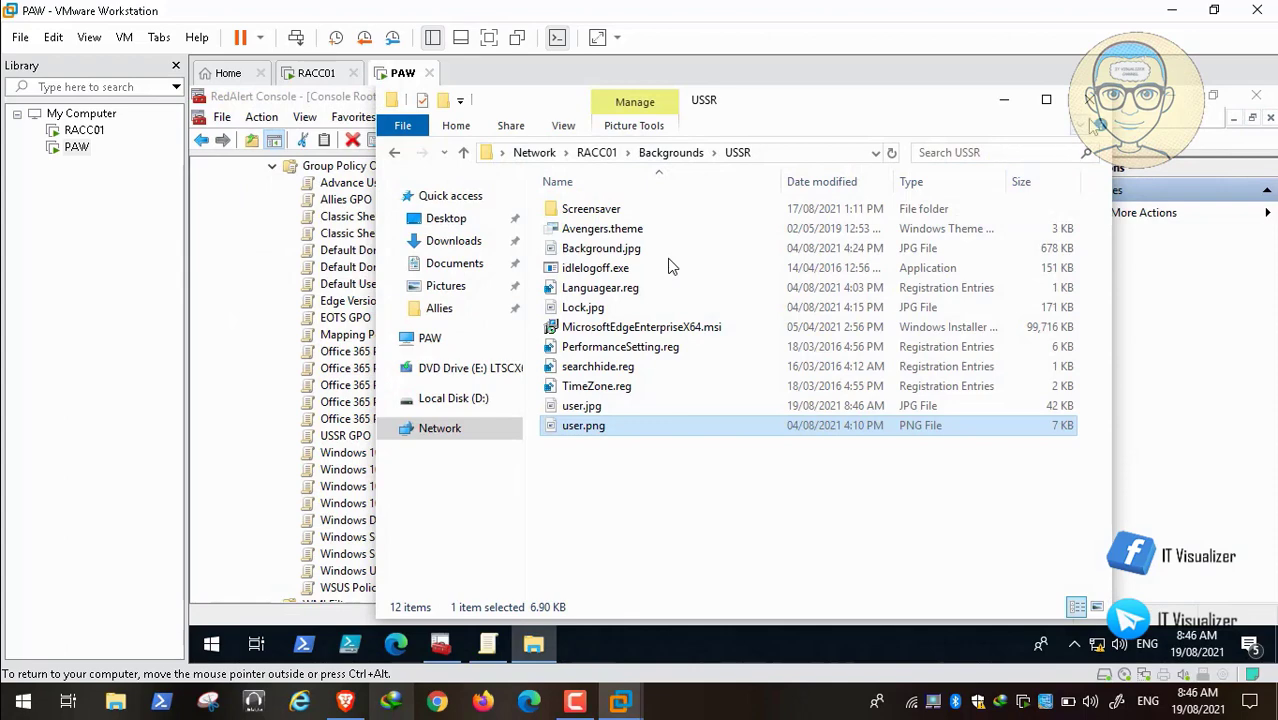
{"action": "left_click", "coordinate": [1090, 100]}
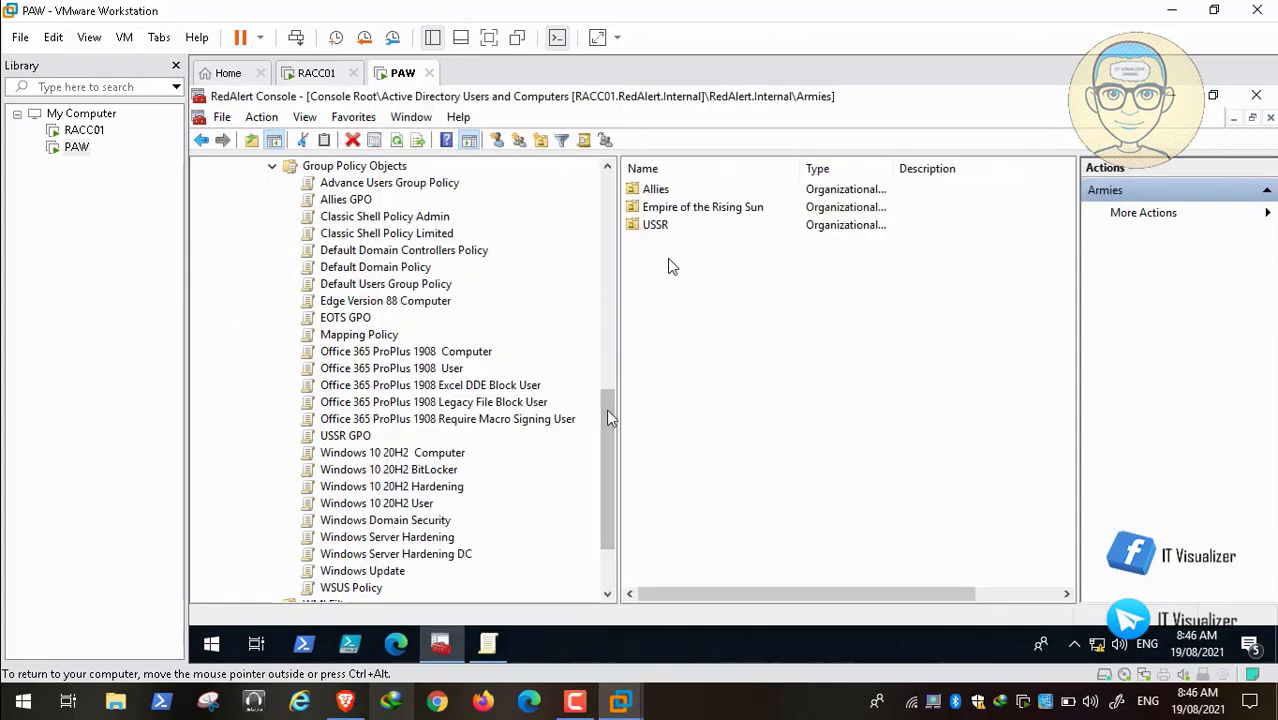
Step: Return to the policy editor and reopen the Enabled 'Apply the default account picture to all users' setting
{"action": "left_click_drag", "start_coordinate": [611, 431], "coordinate": [613, 398]}
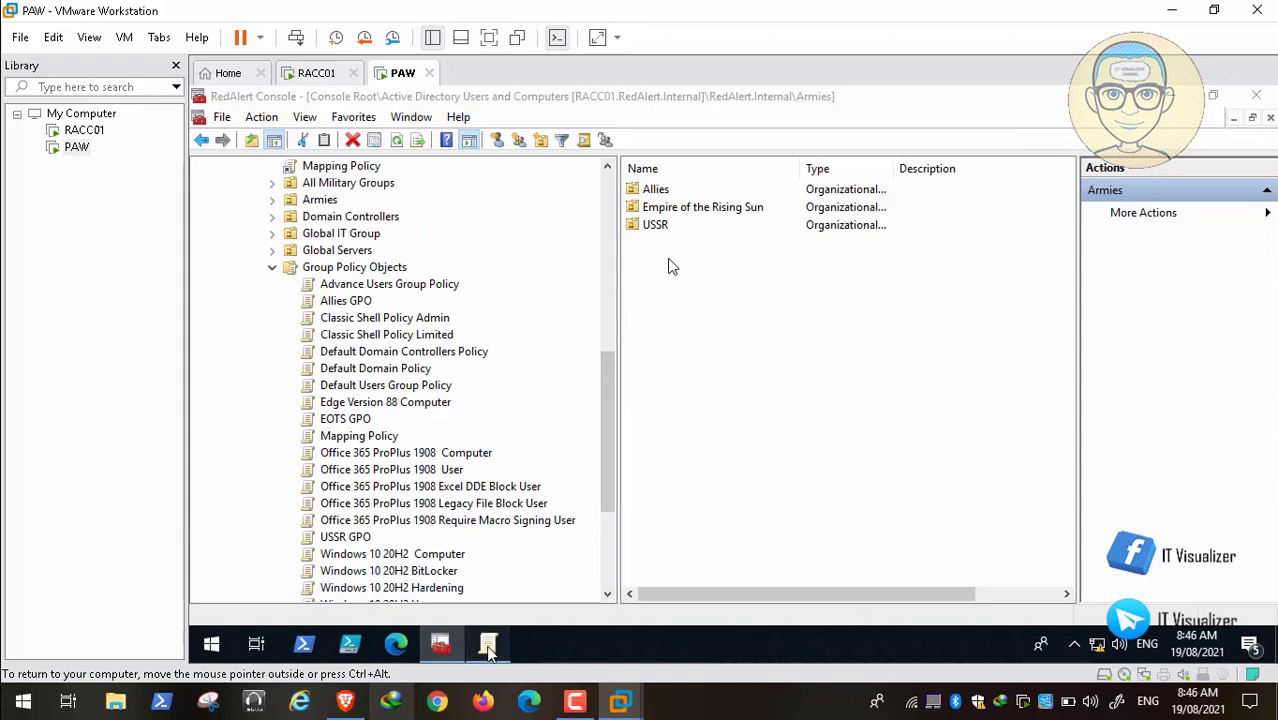
{"action": "left_click", "coordinate": [490, 645]}
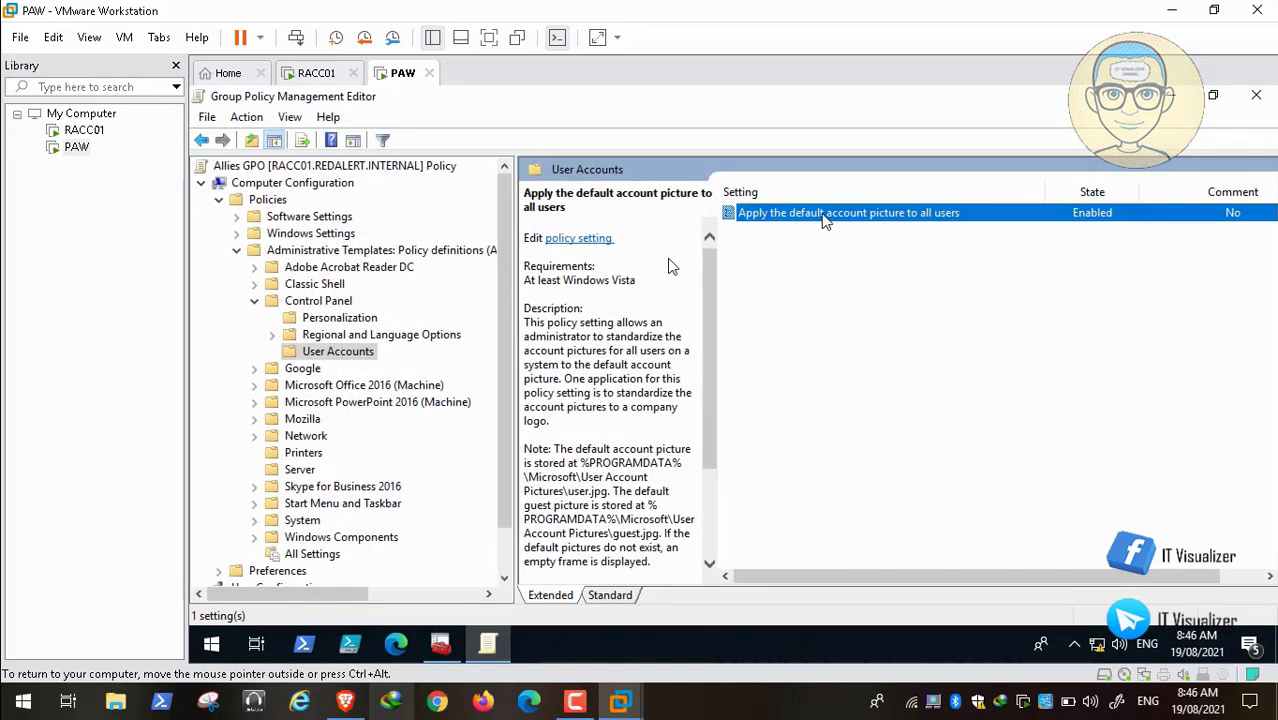
{"action": "double_click", "coordinate": [823, 215]}
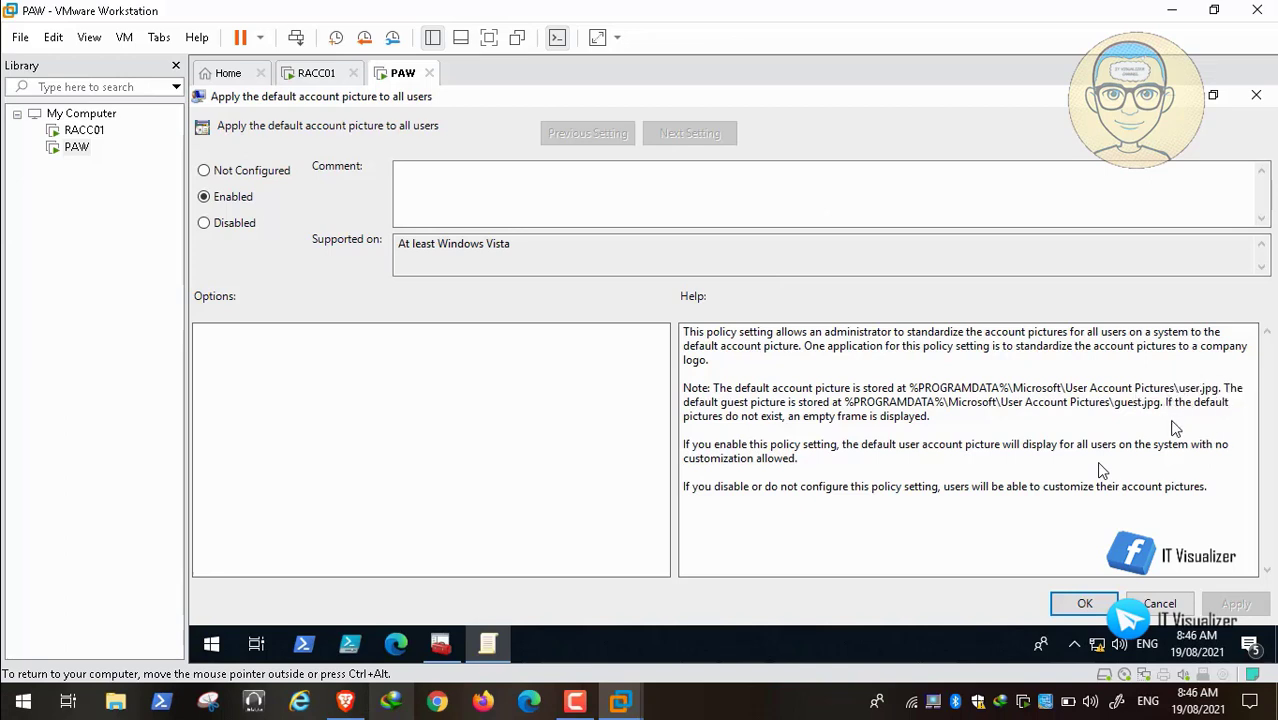
Step: Close the Allies policy dialog and open EOTS GPO in Group Policy Management Editor
{"action": "left_click", "coordinate": [14, 682]}
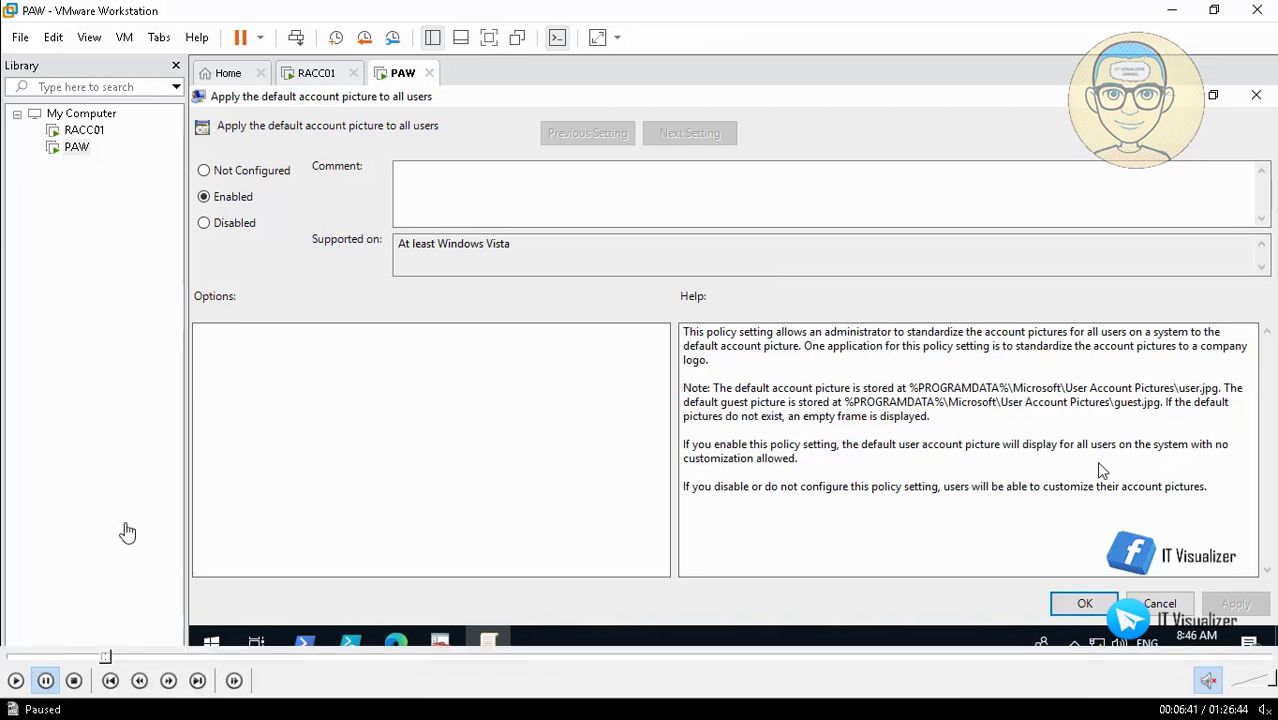
{"action": "left_click", "coordinate": [14, 681]}
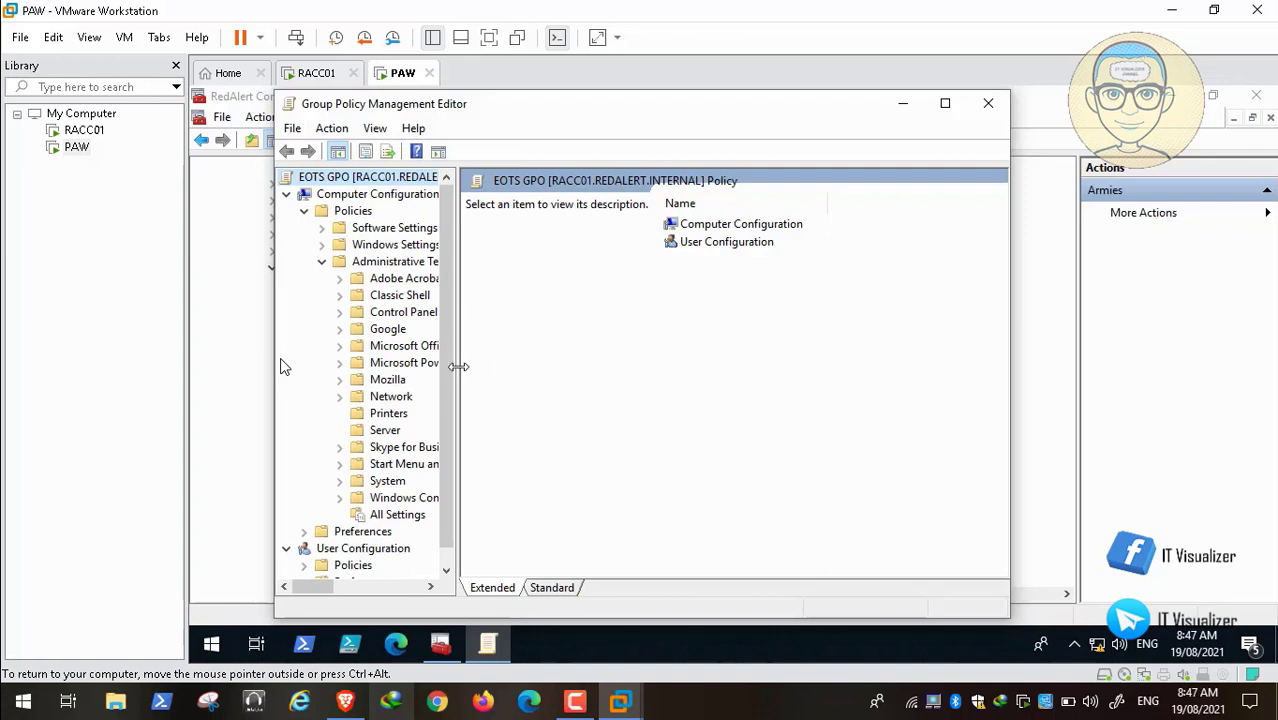
Step: In EOTS GPO, open 'Apply the default account picture to all users' under Control Panel > User Accounts
{"action": "left_click_drag", "start_coordinate": [458, 367], "coordinate": [555, 367]}
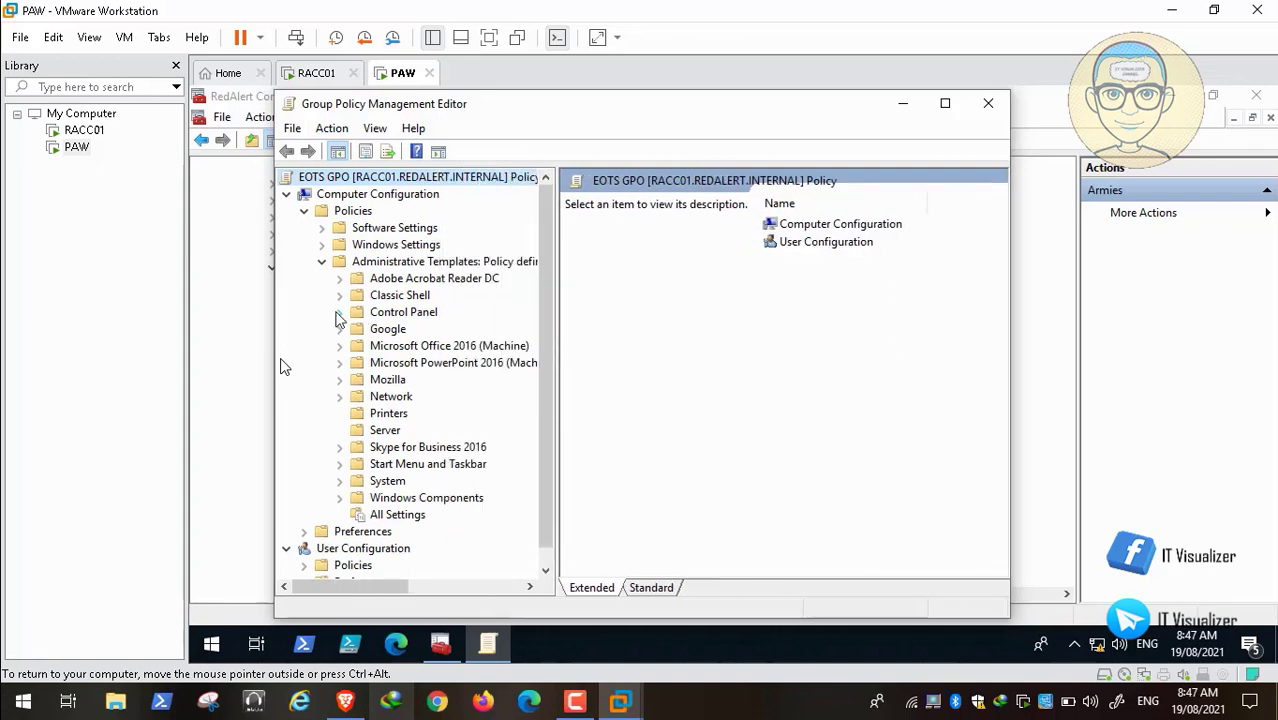
{"action": "left_click", "coordinate": [339, 314]}
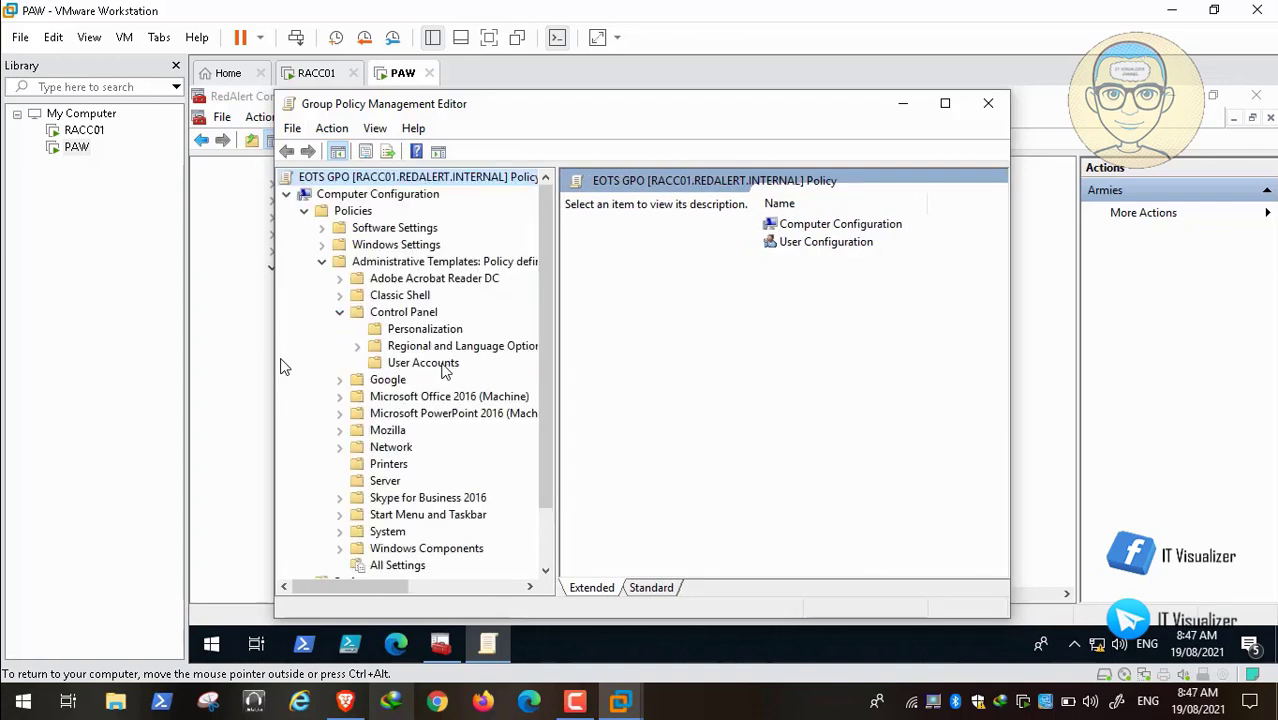
{"action": "left_click", "coordinate": [443, 366]}
{"action": "double_click", "coordinate": [842, 226]}
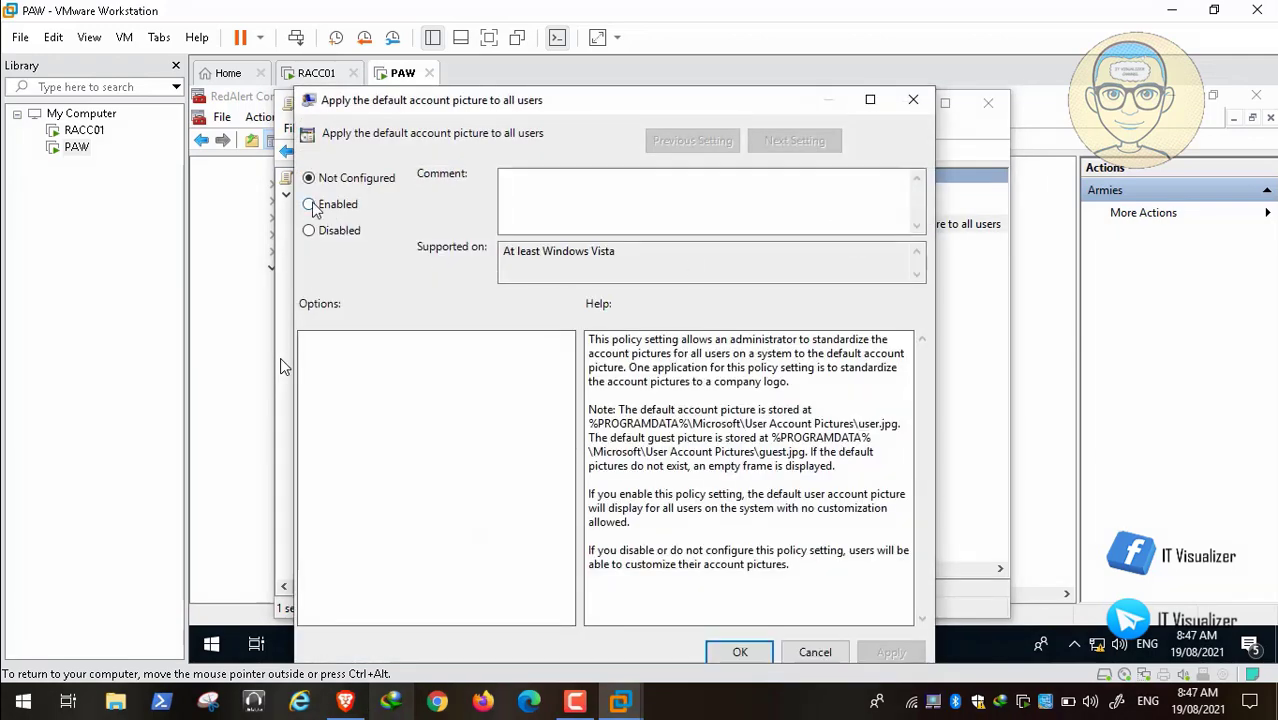
Step: Set the policy to Enabled, apply and confirm it, and close the EOTS editor
{"action": "left_click", "coordinate": [312, 205]}
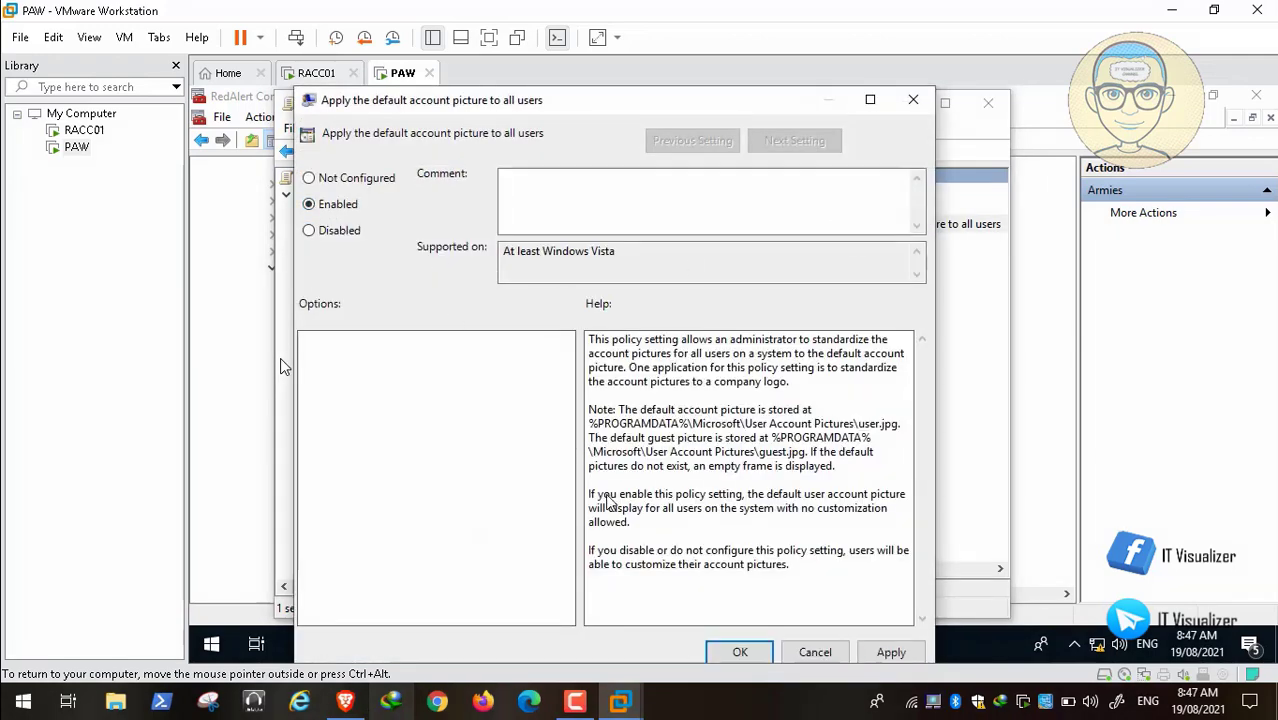
{"action": "left_click", "coordinate": [891, 652]}
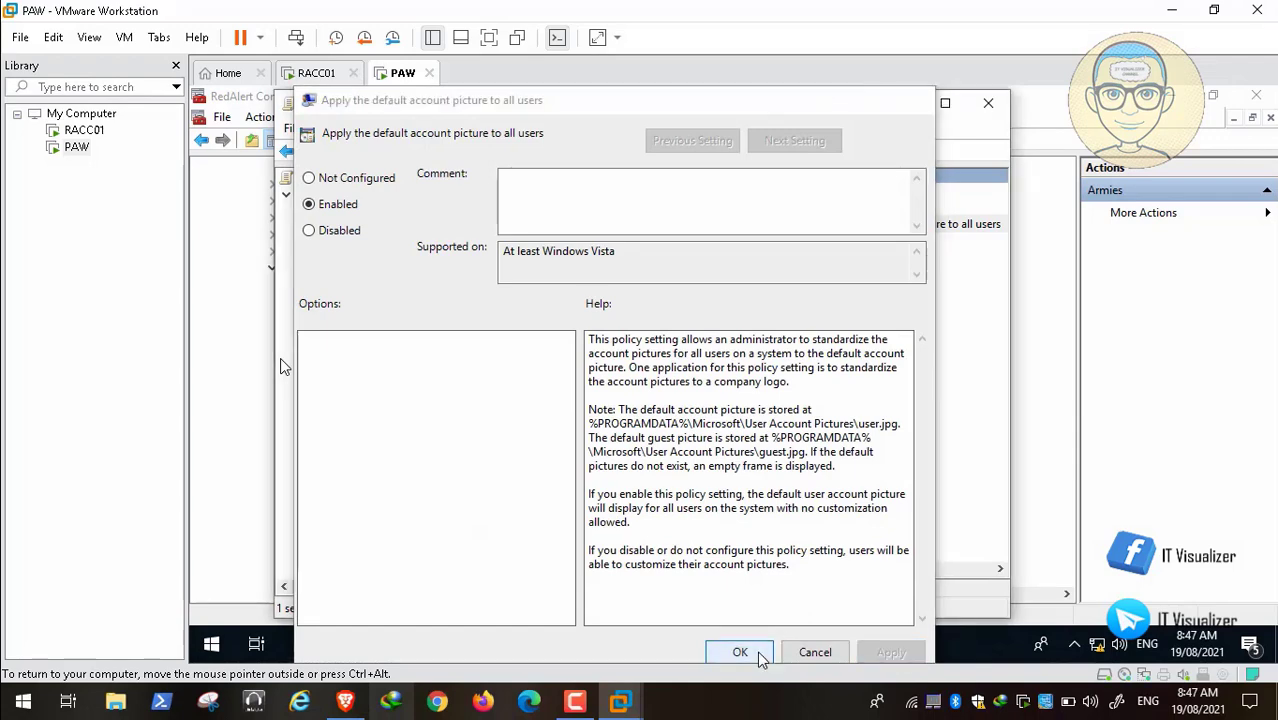
{"action": "left_click", "coordinate": [758, 656]}
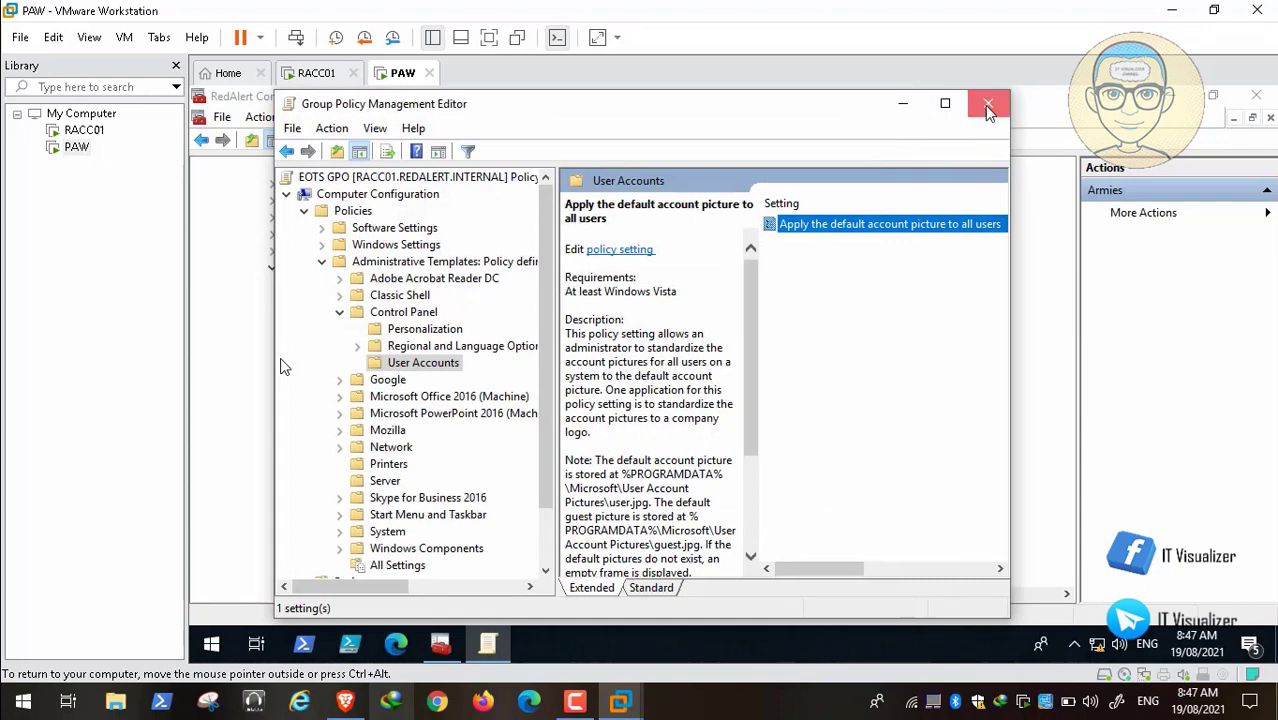
{"action": "left_click", "coordinate": [987, 105]}
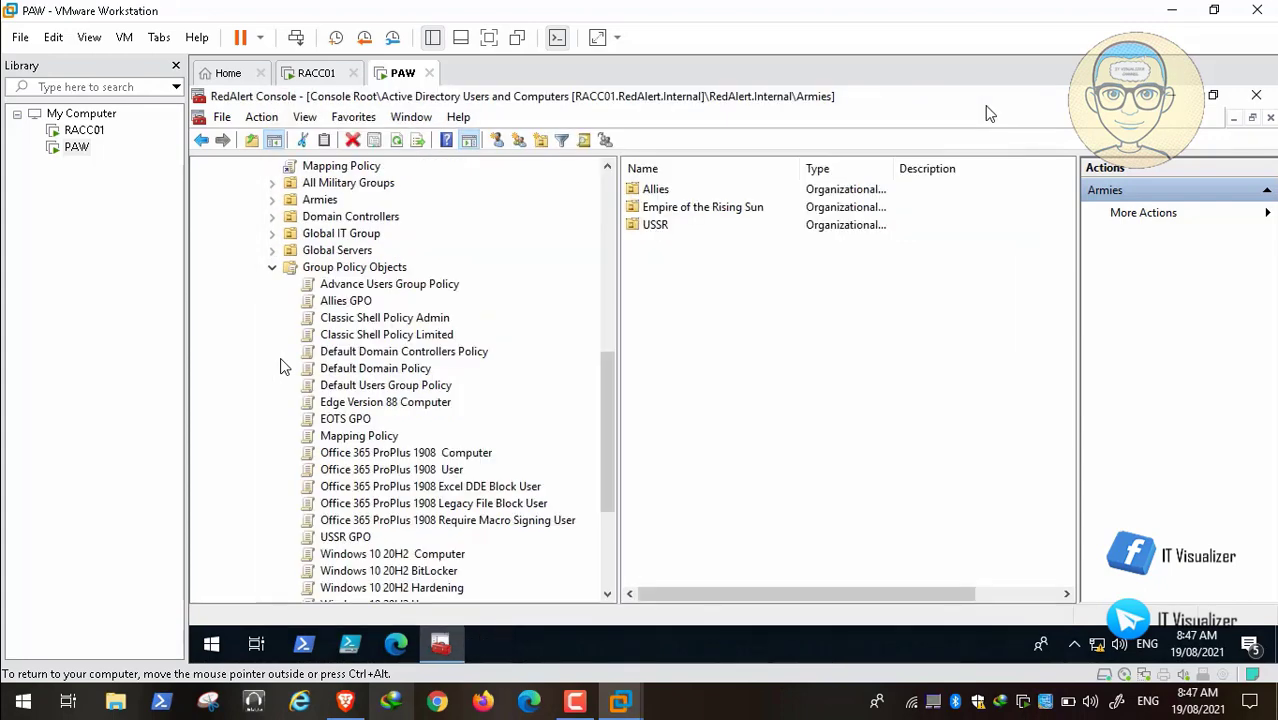
Step: Open USSR GPO for editing and expand its computer configuration policies
{"action": "left_click_drag", "start_coordinate": [613, 437], "coordinate": [613, 497]}
{"action": "right_click", "coordinate": [350, 370]}
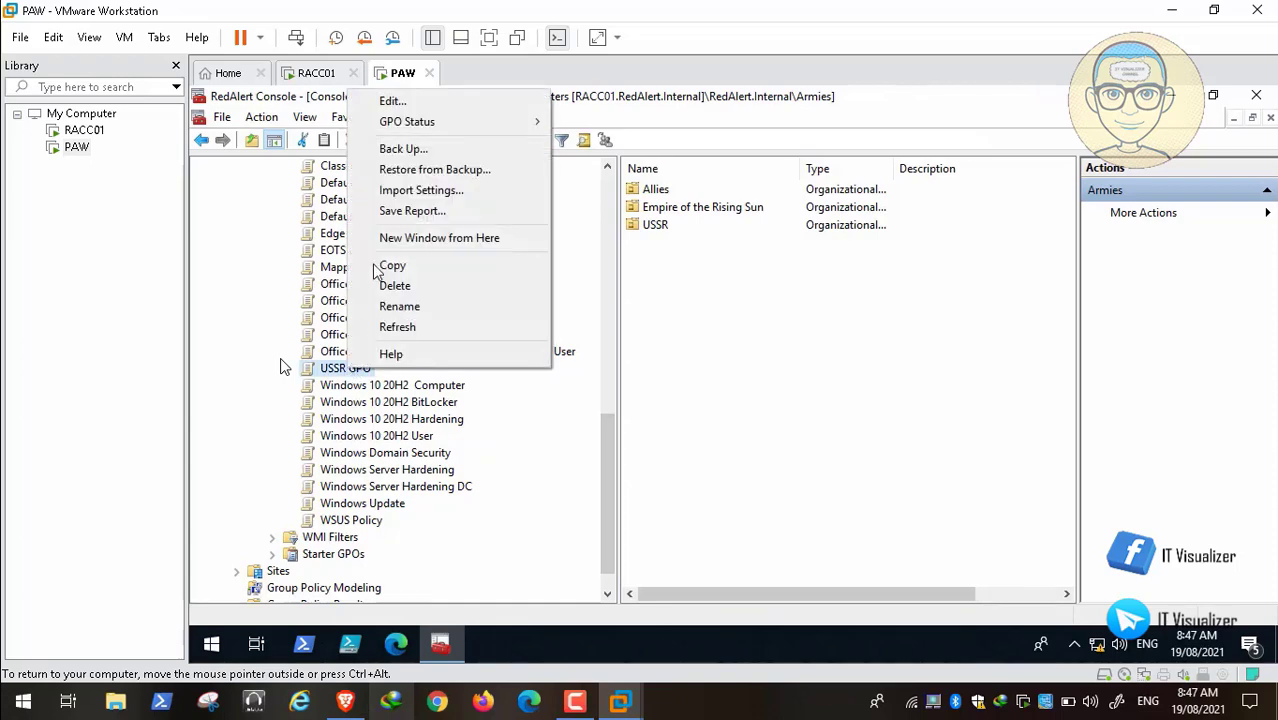
{"action": "left_click", "coordinate": [414, 103]}
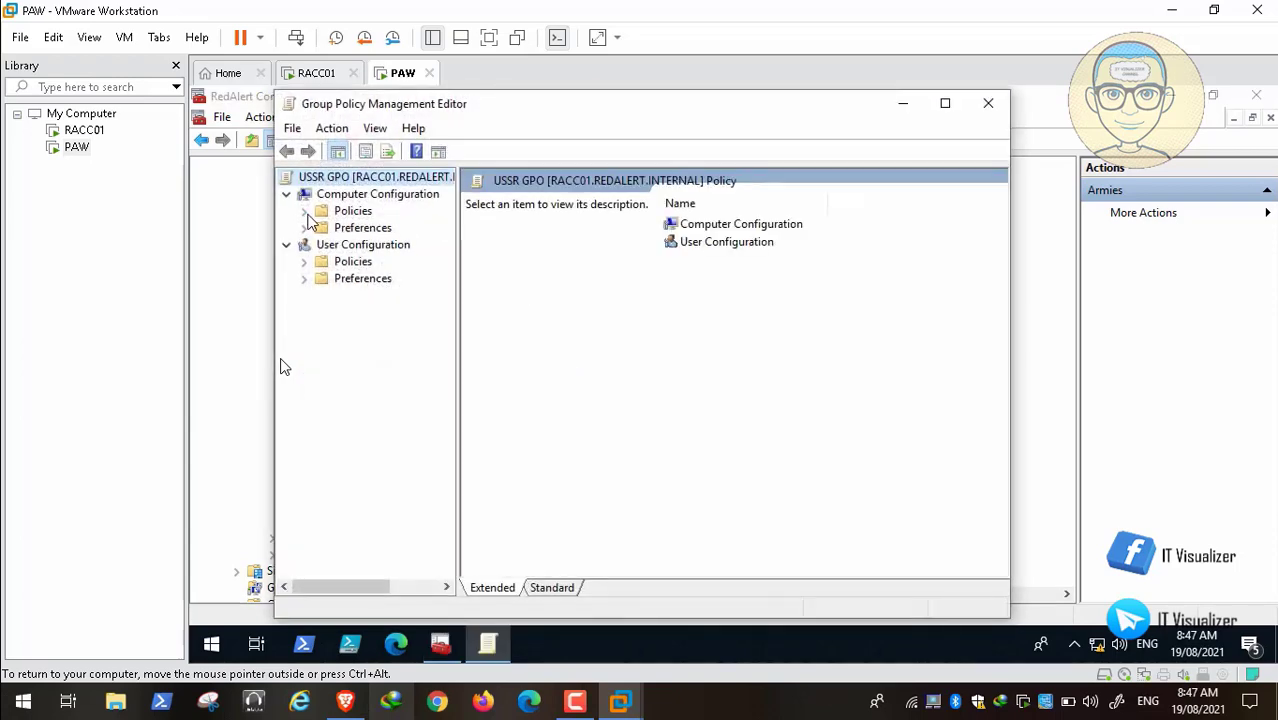
{"action": "left_click", "coordinate": [304, 211]}
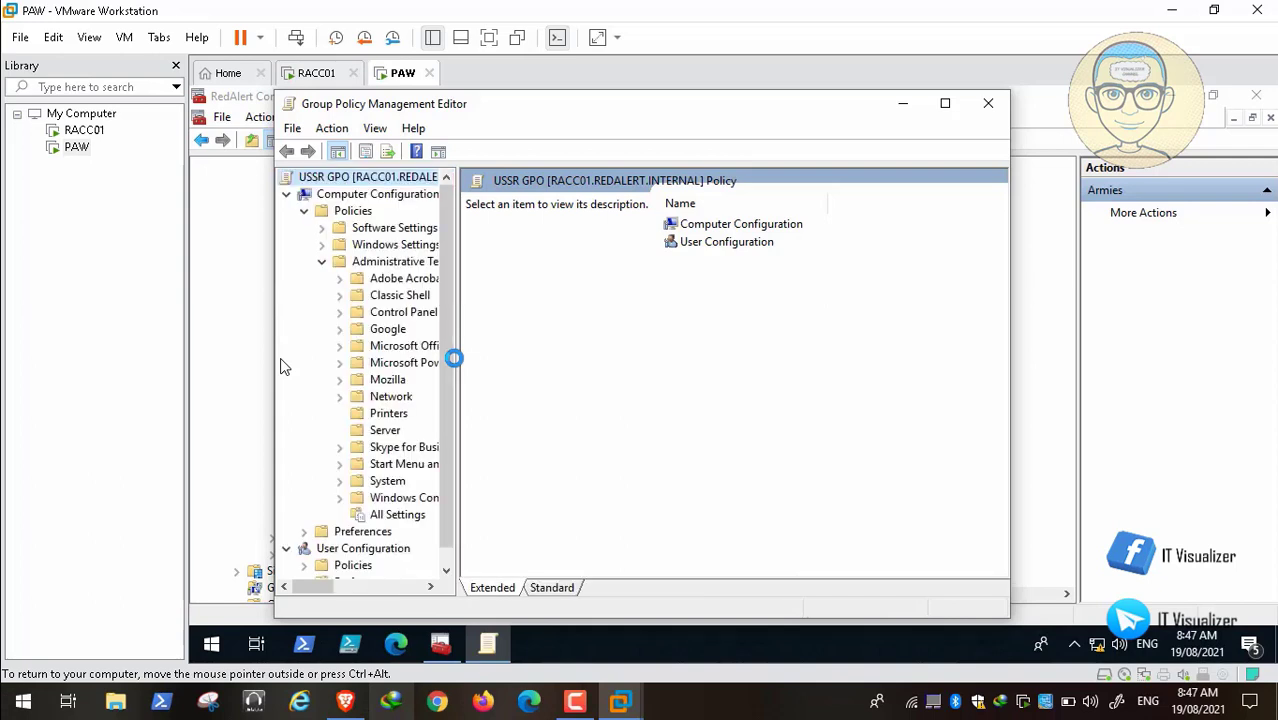
{"action": "left_click_drag", "start_coordinate": [456, 358], "coordinate": [646, 375]}
Step: Enable 'Apply the default account picture to all users' under User Accounts, then close the USSR editor
{"action": "left_click", "coordinate": [340, 312]}
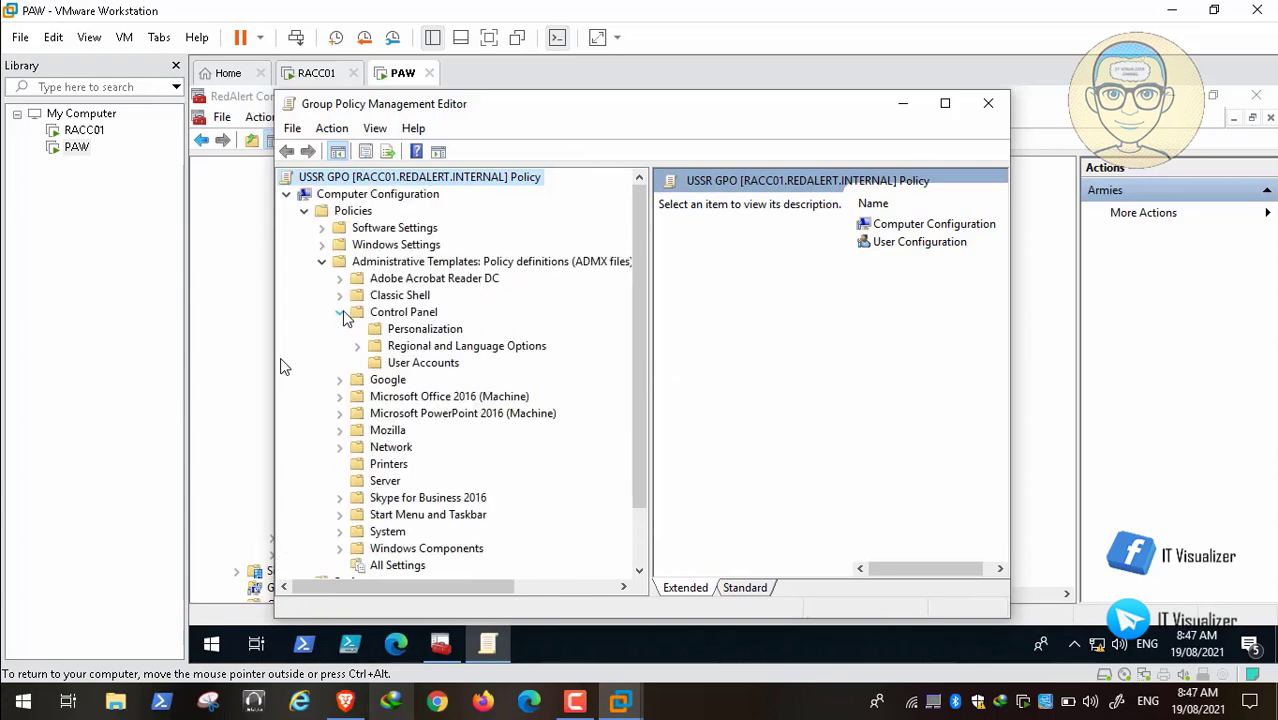
{"action": "left_click", "coordinate": [420, 364]}
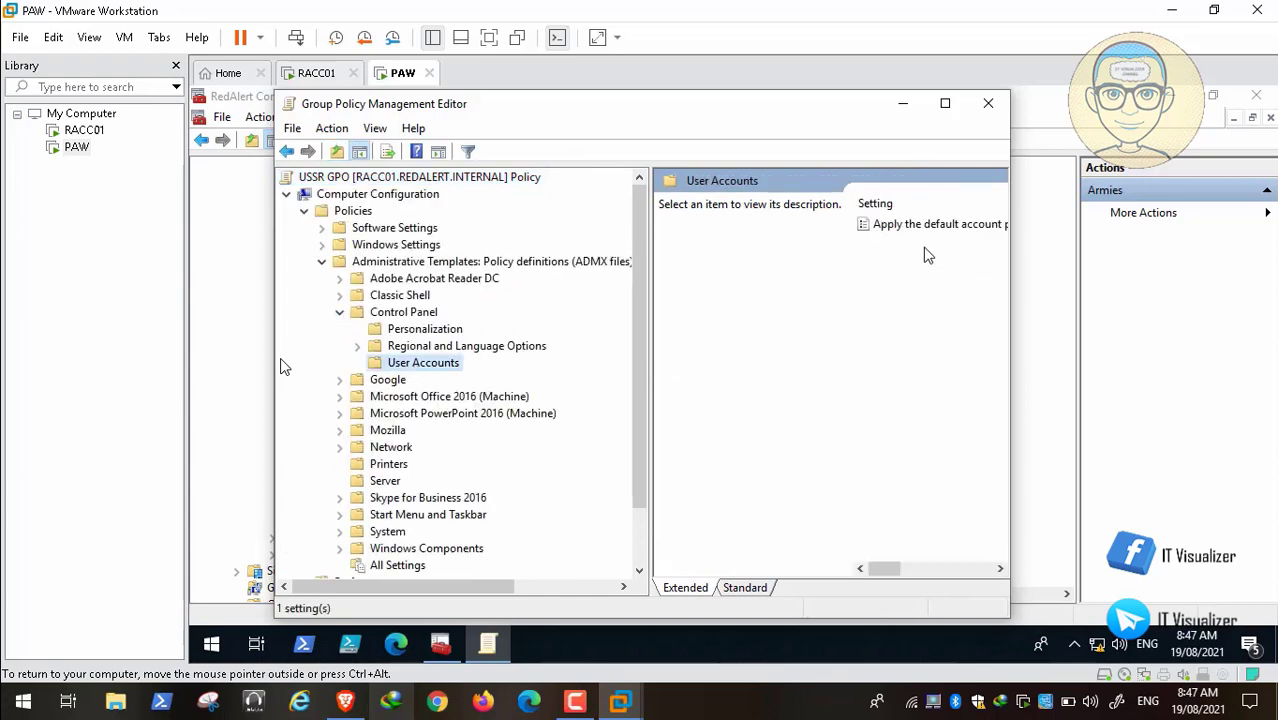
{"action": "double_click", "coordinate": [928, 230]}
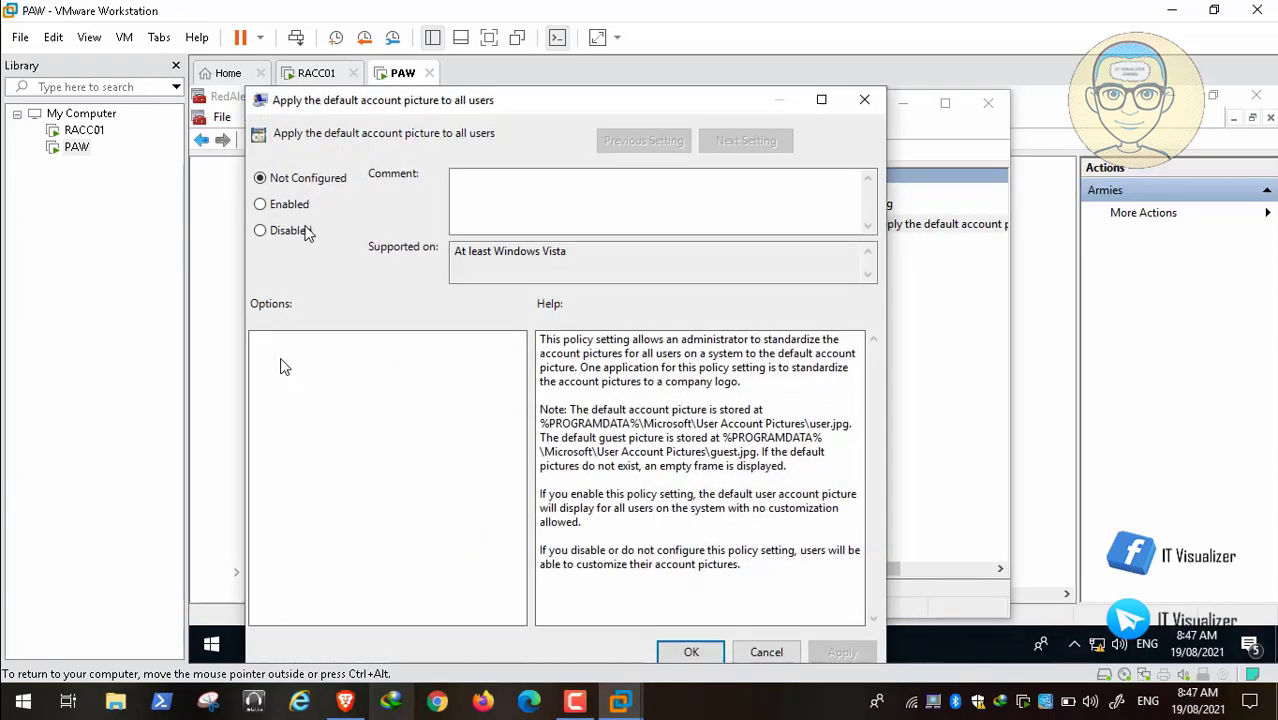
{"action": "left_click", "coordinate": [262, 204]}
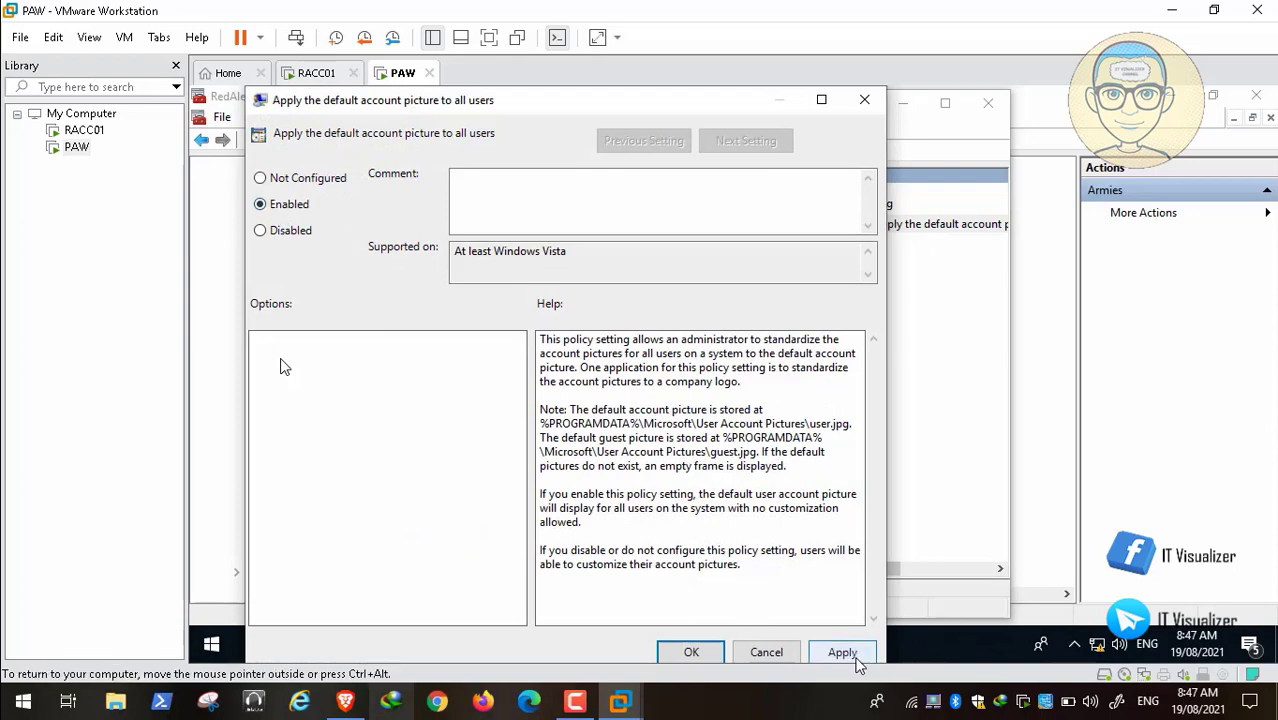
{"action": "left_click", "coordinate": [842, 652]}
{"action": "left_click", "coordinate": [692, 653]}
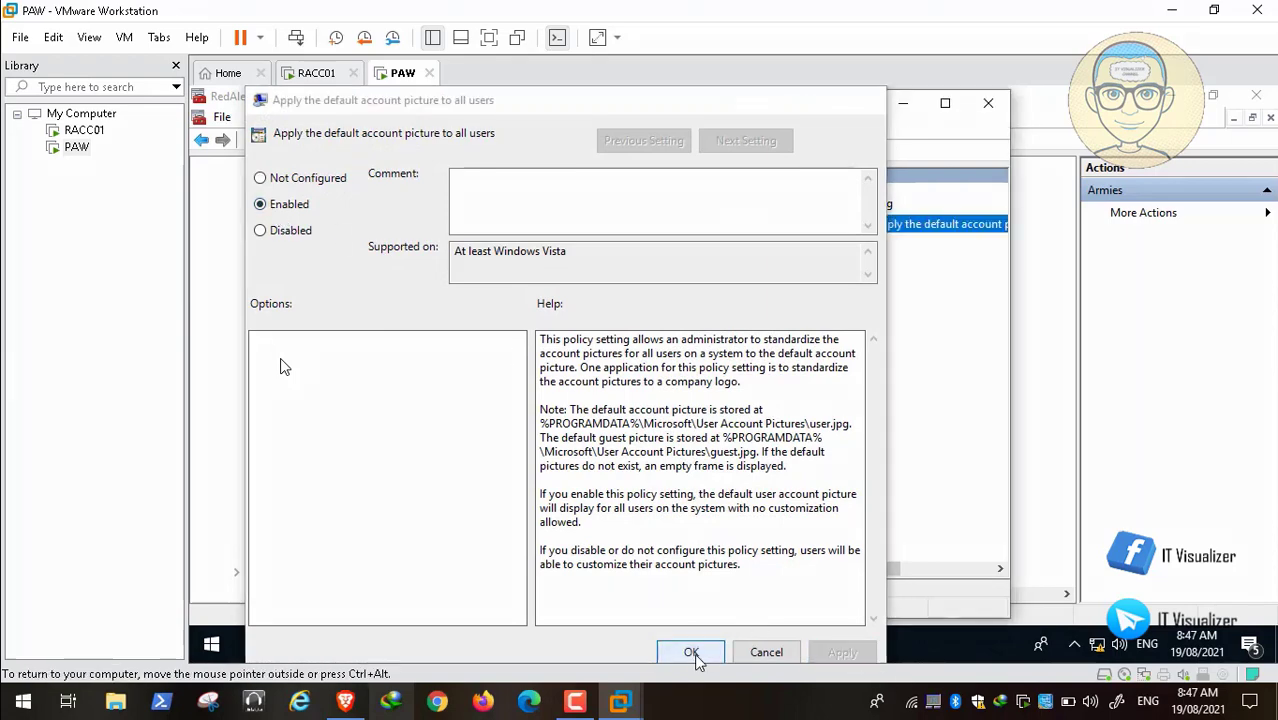
{"action": "left_click", "coordinate": [987, 104]}
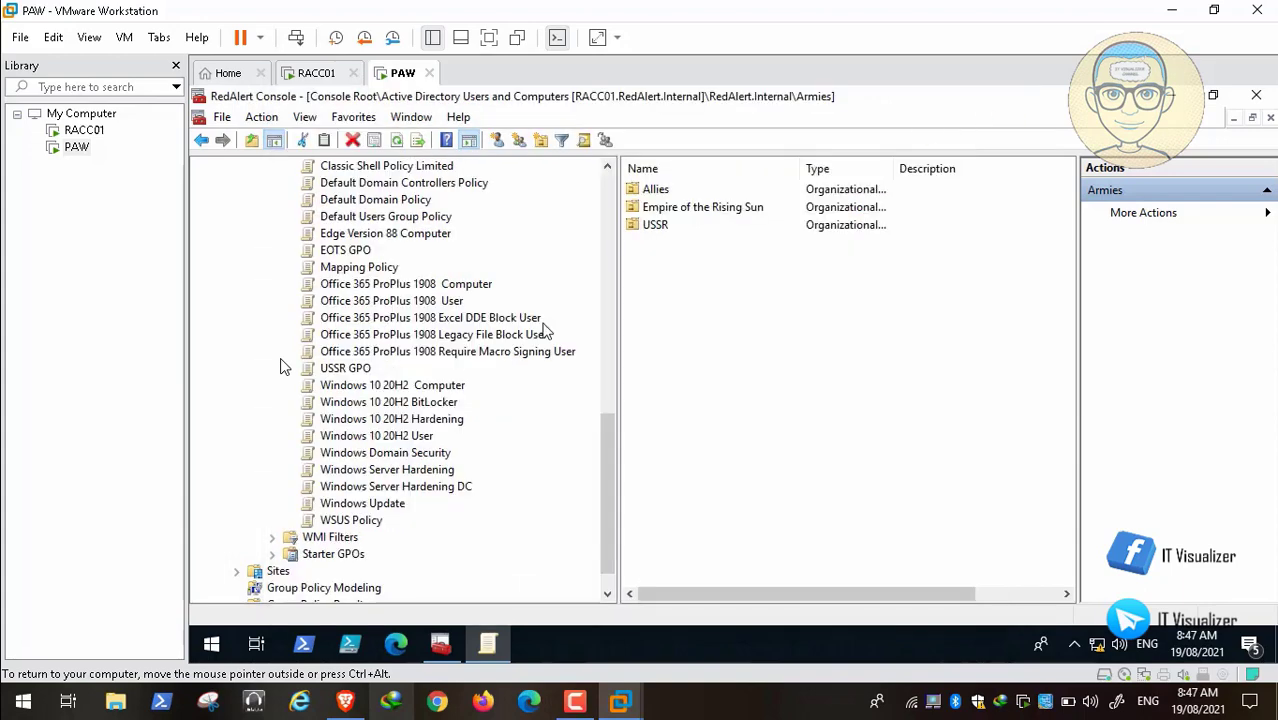
Step: Edit Allies GPO in a maximized editor and expand Computer Configuration > Preferences
{"action": "scroll", "coordinate": [613, 503], "scroll_direction": "up", "scroll_amount": 4}
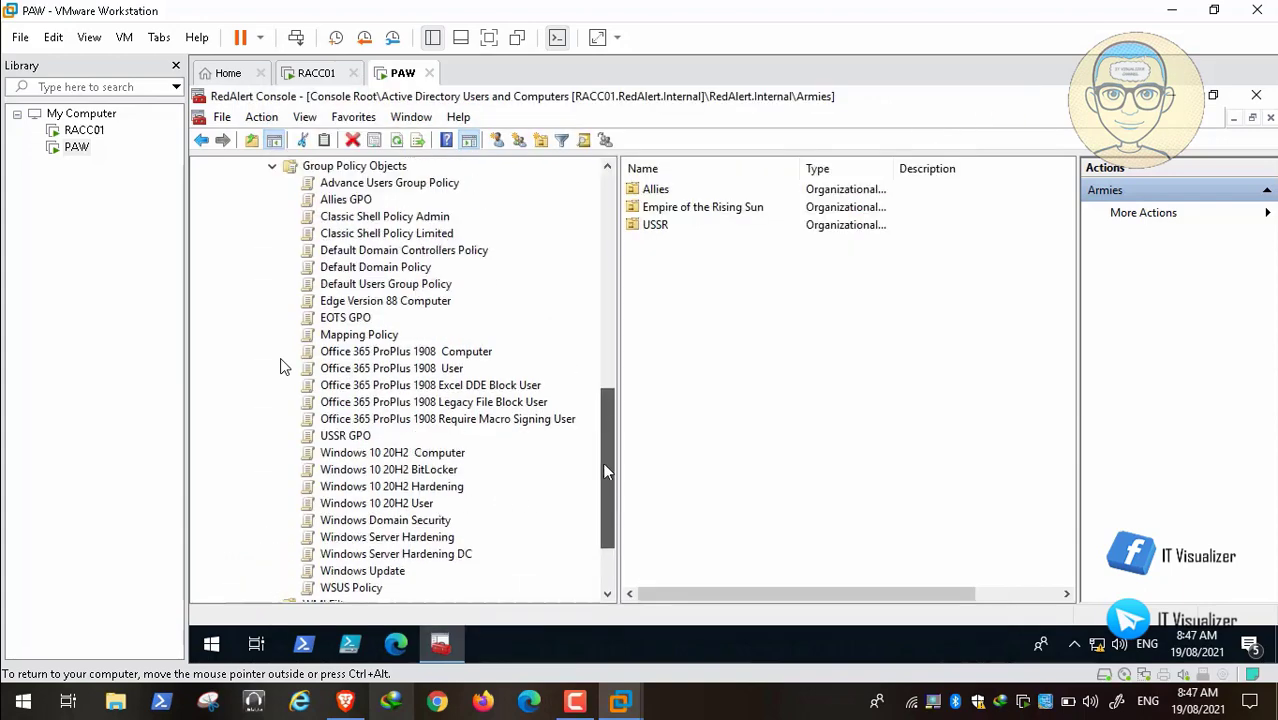
{"action": "left_click", "coordinate": [345, 336]}
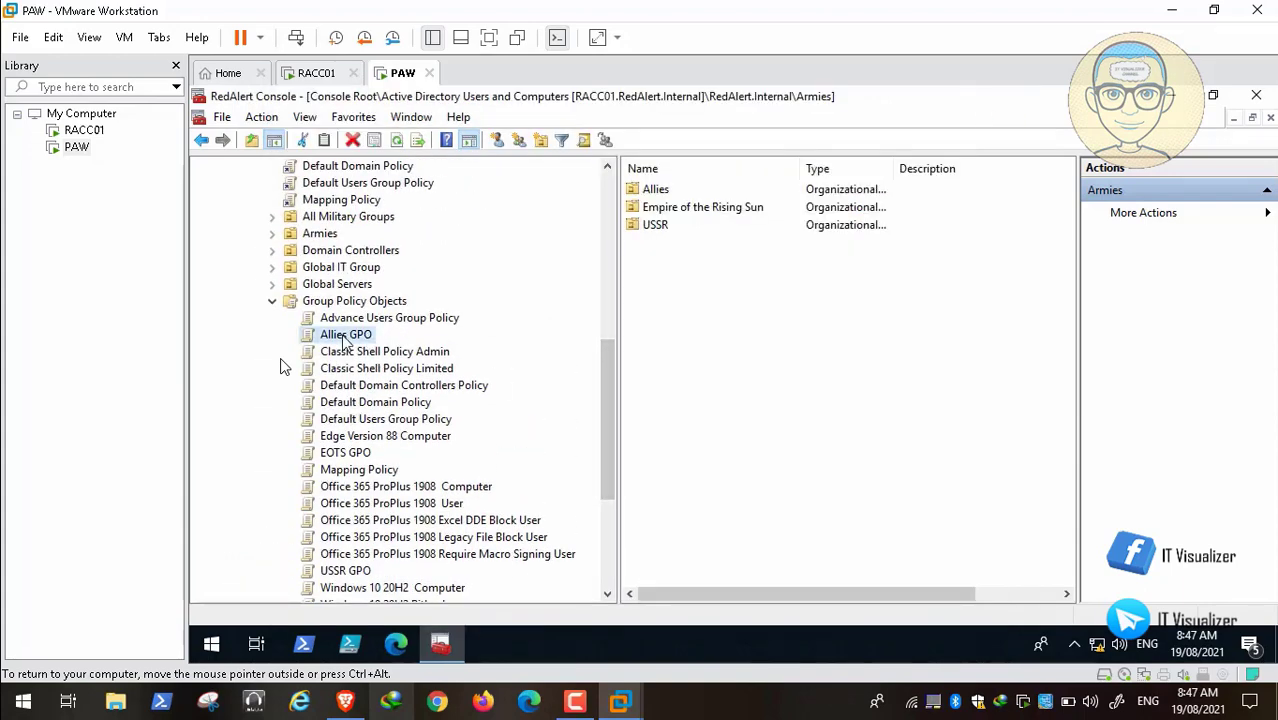
{"action": "right_click", "coordinate": [342, 336]}
{"action": "left_click", "coordinate": [384, 349]}
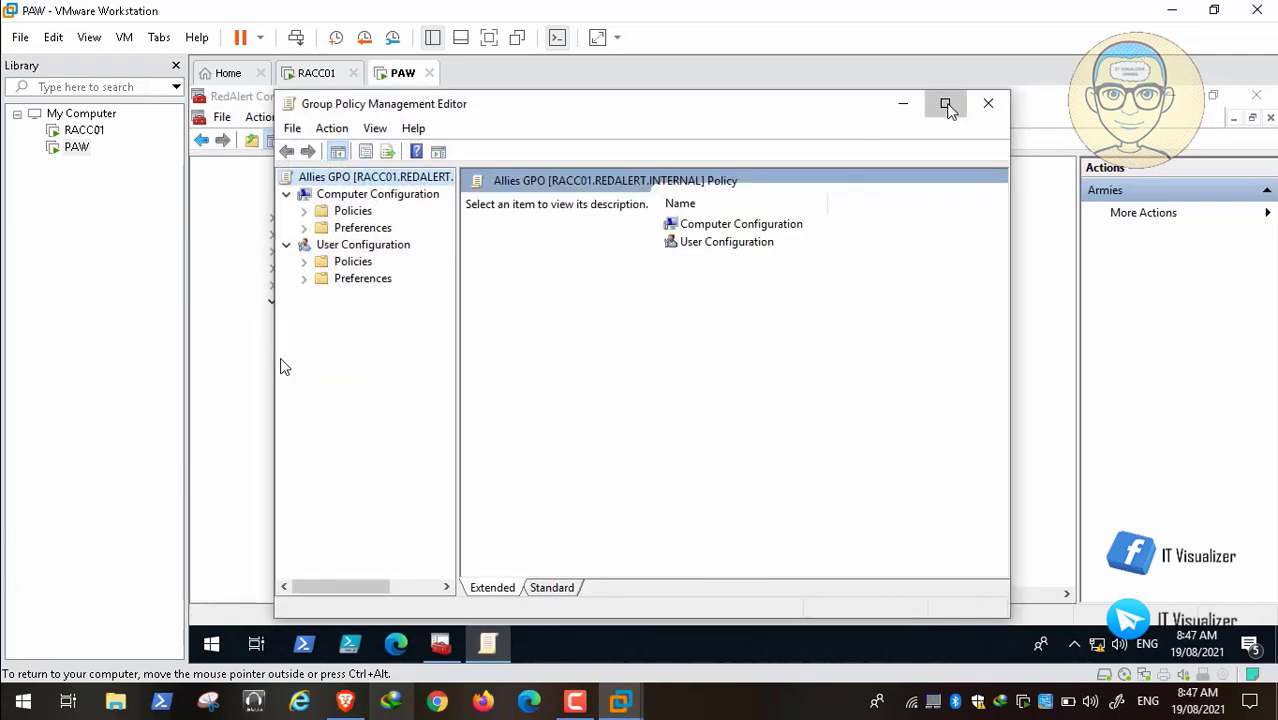
{"action": "left_click", "coordinate": [945, 104]}
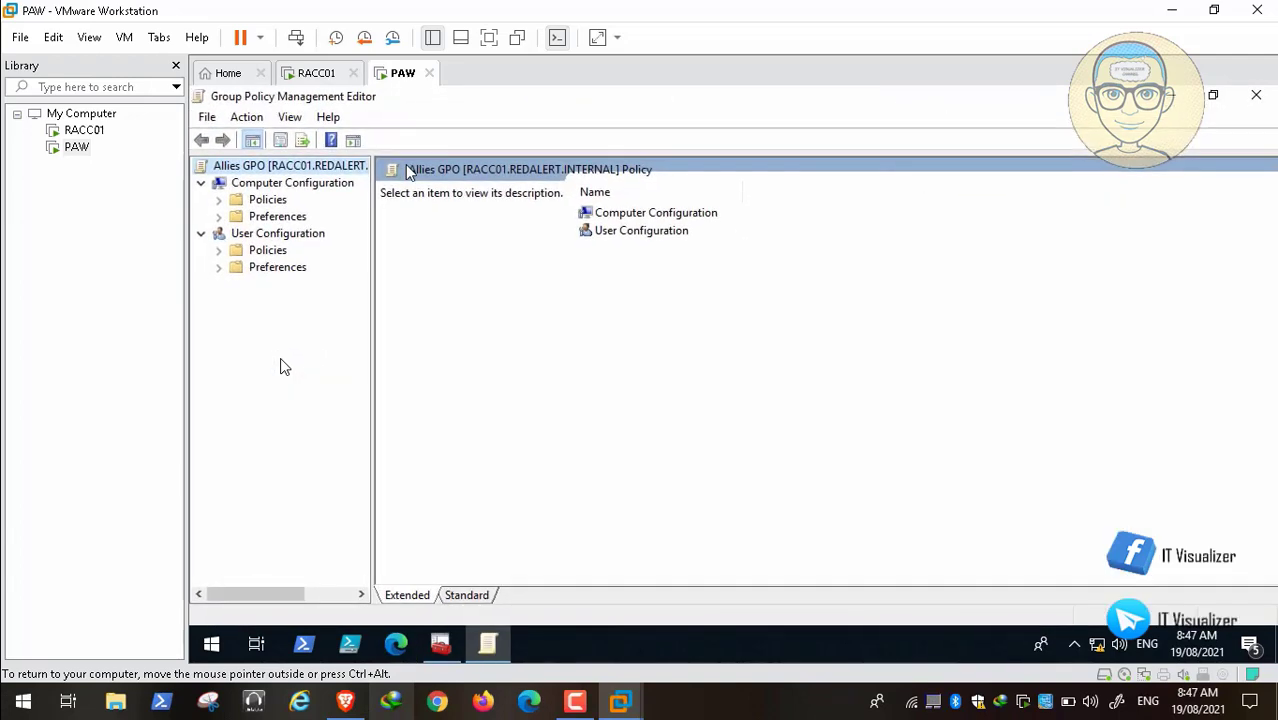
{"action": "left_click", "coordinate": [219, 216]}
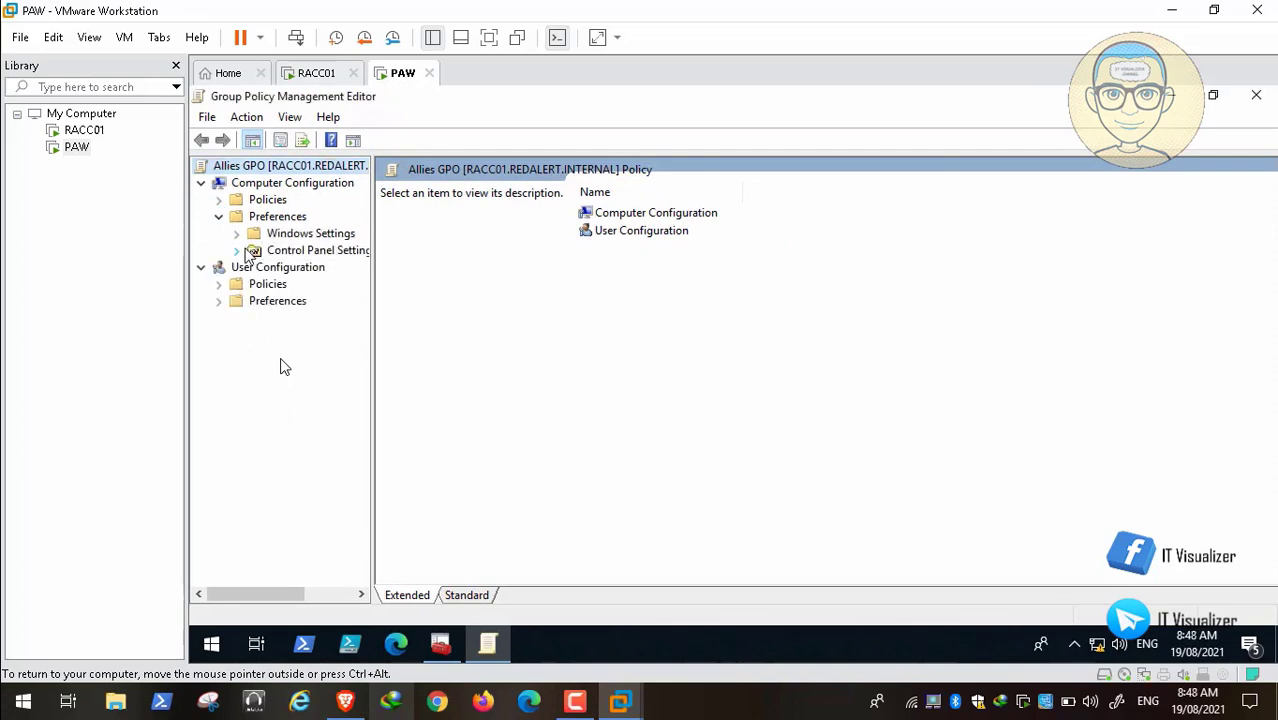
{"action": "left_click", "coordinate": [237, 251]}
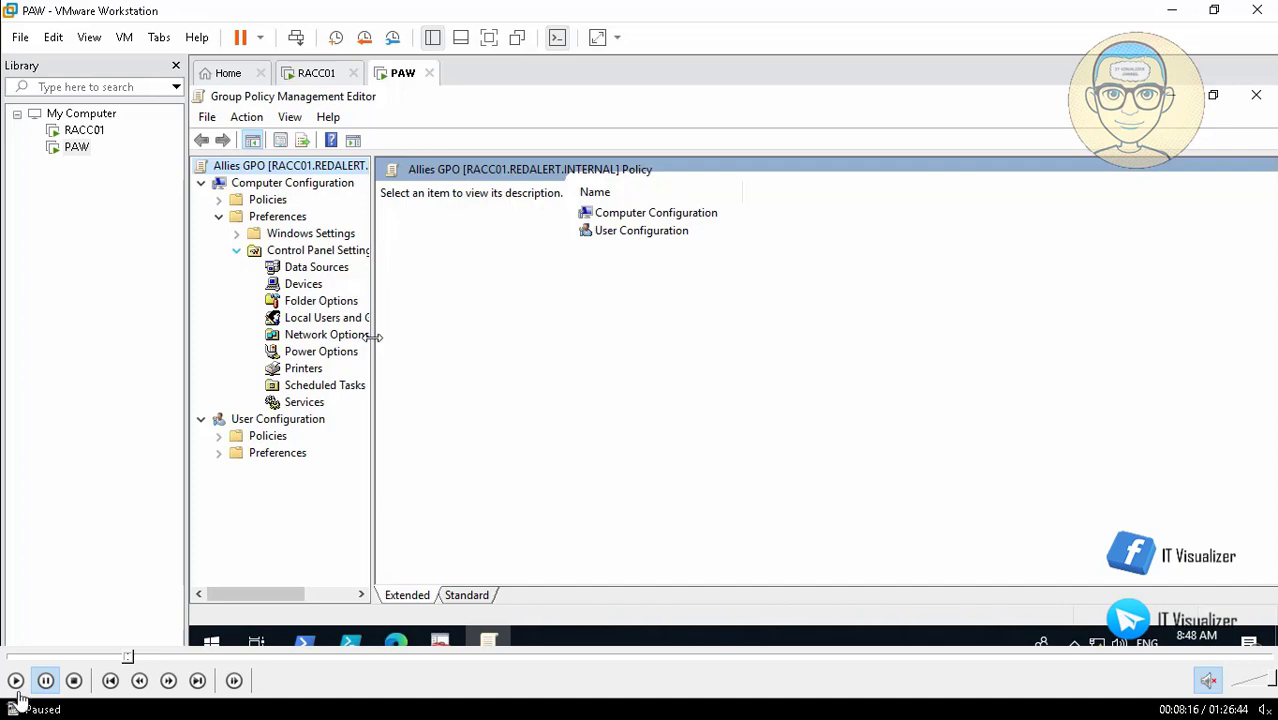
{"action": "left_click", "coordinate": [15, 686]}
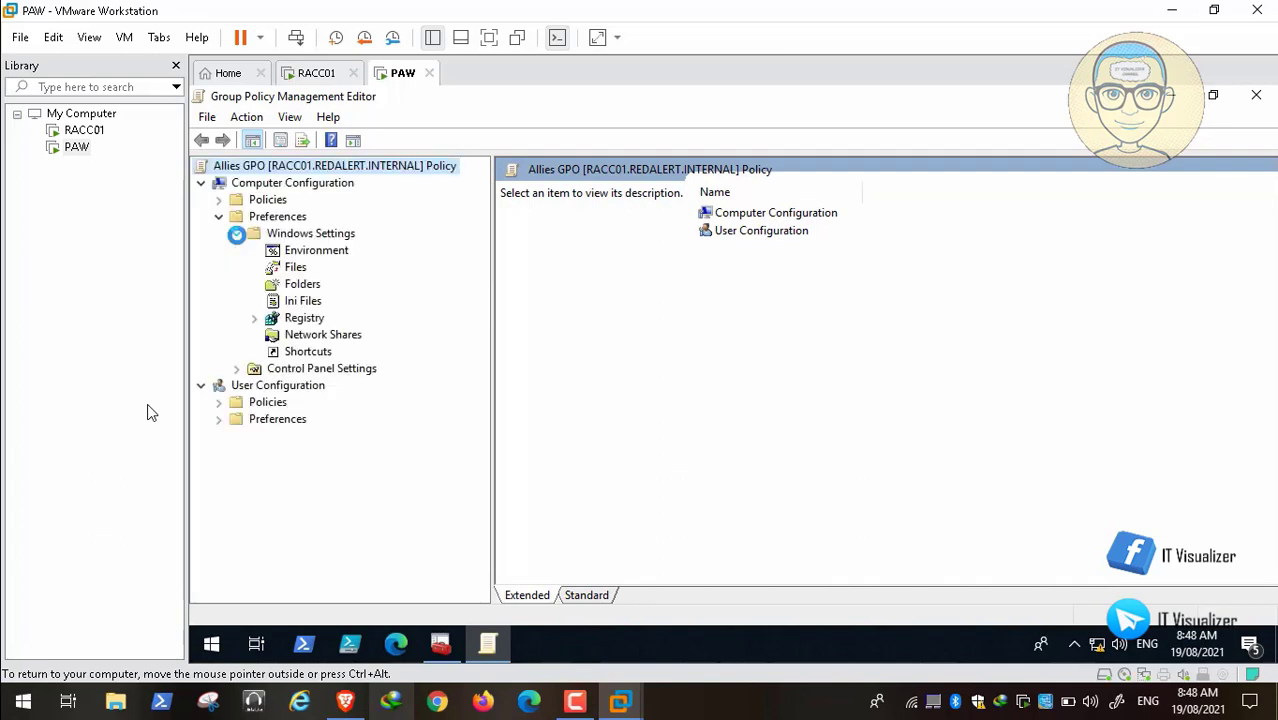
Step: Create a new File item under the Allies Files preferences, ready for a Source file(s) path
{"action": "right_click", "coordinate": [296, 268]}
{"action": "mouse_move", "coordinate": [371, 277]}
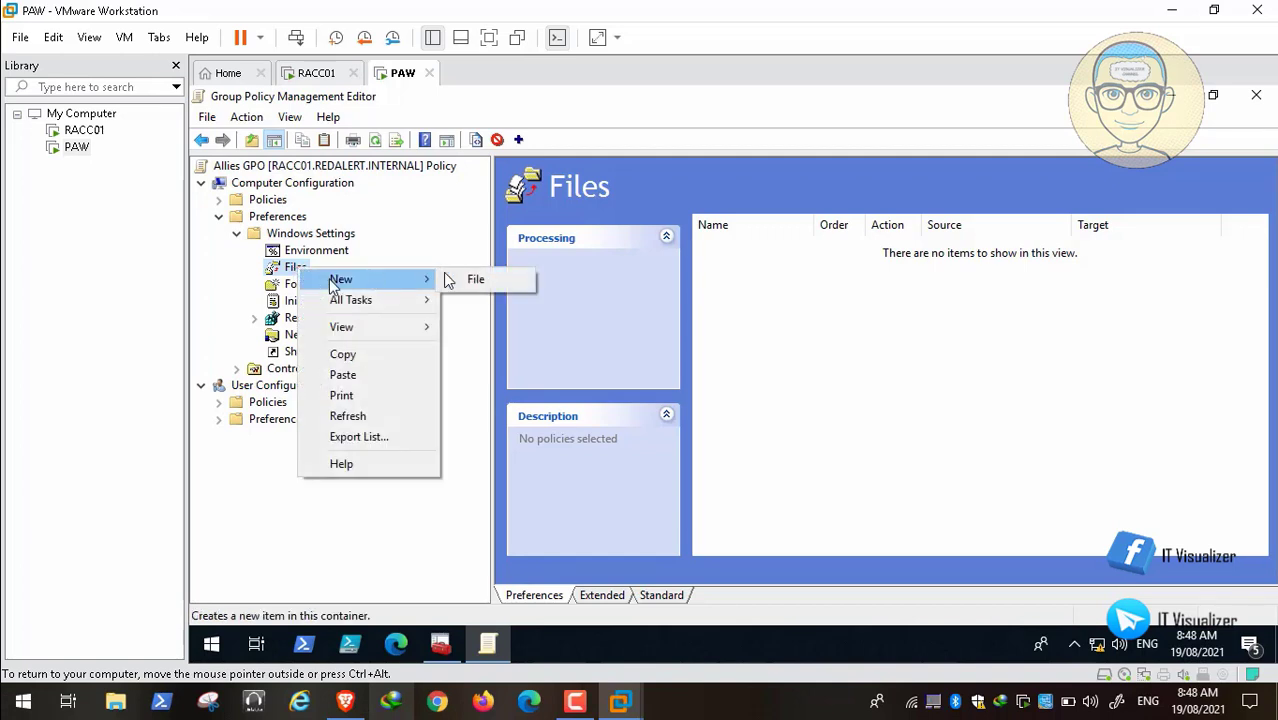
{"action": "left_click", "coordinate": [503, 284]}
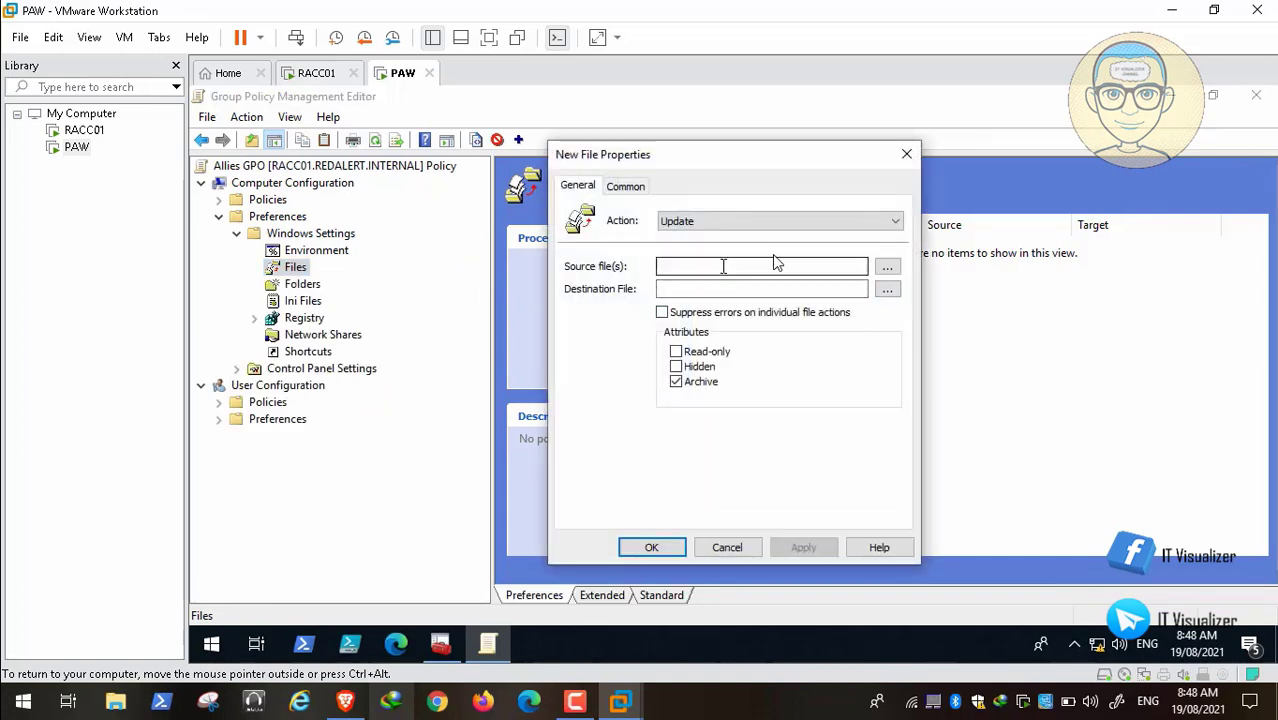
{"action": "left_click", "coordinate": [697, 265]}
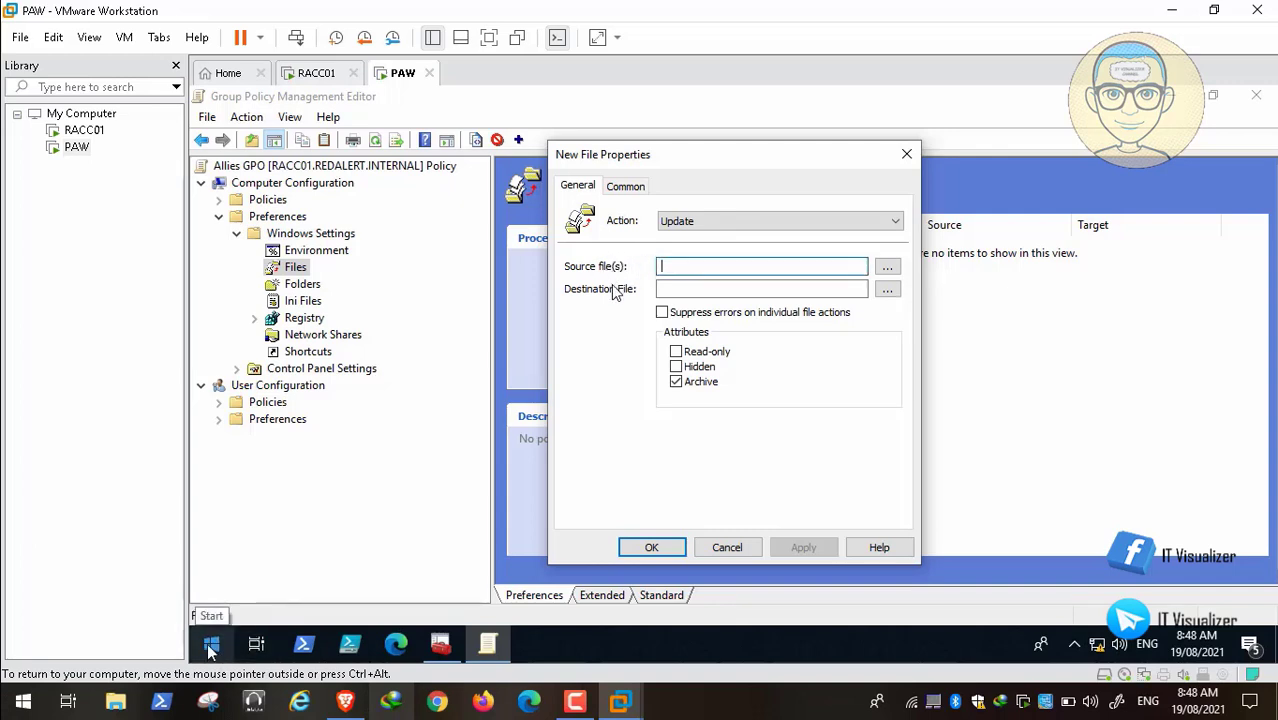
{"action": "right_click", "coordinate": [213, 642]}
Step: Run \\RACC01\Backgrounds\Allies to open the share folder containing user.jpg in File Explorer
{"action": "left_click", "coordinate": [250, 552]}
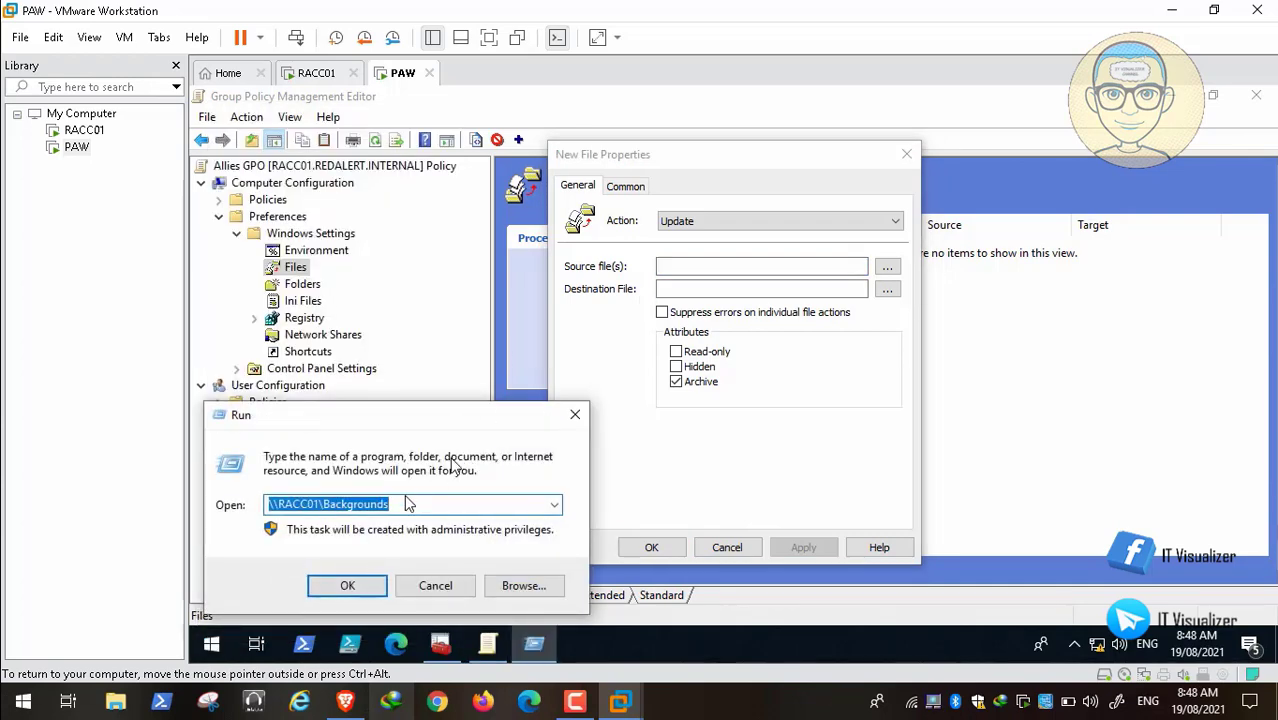
{"action": "left_click", "coordinate": [416, 503]}
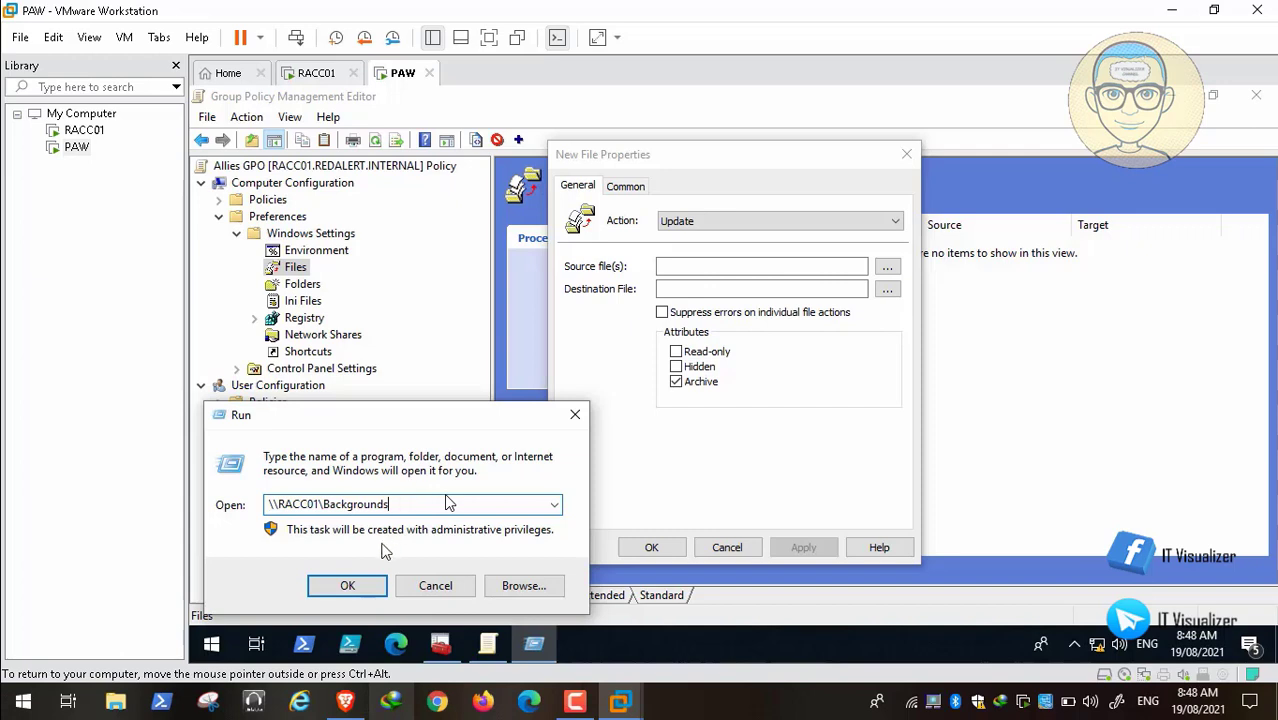
{"action": "type", "text": "\\"}
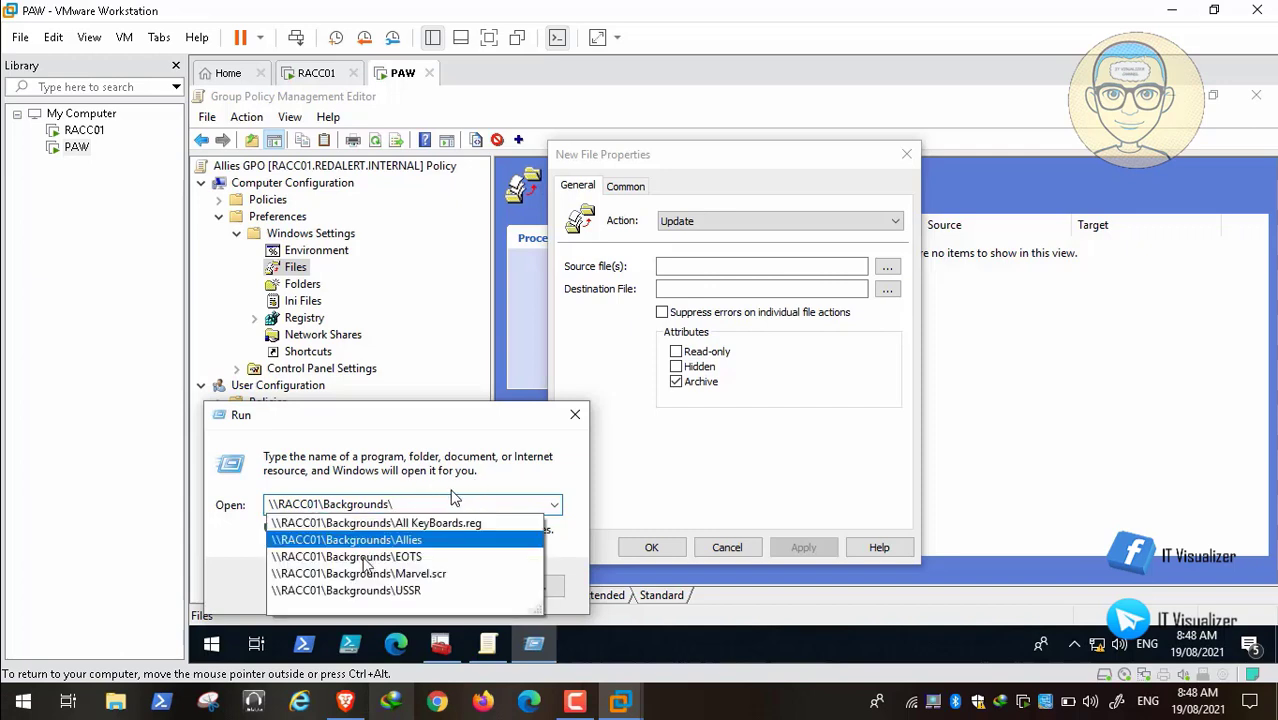
{"action": "left_click", "coordinate": [385, 541]}
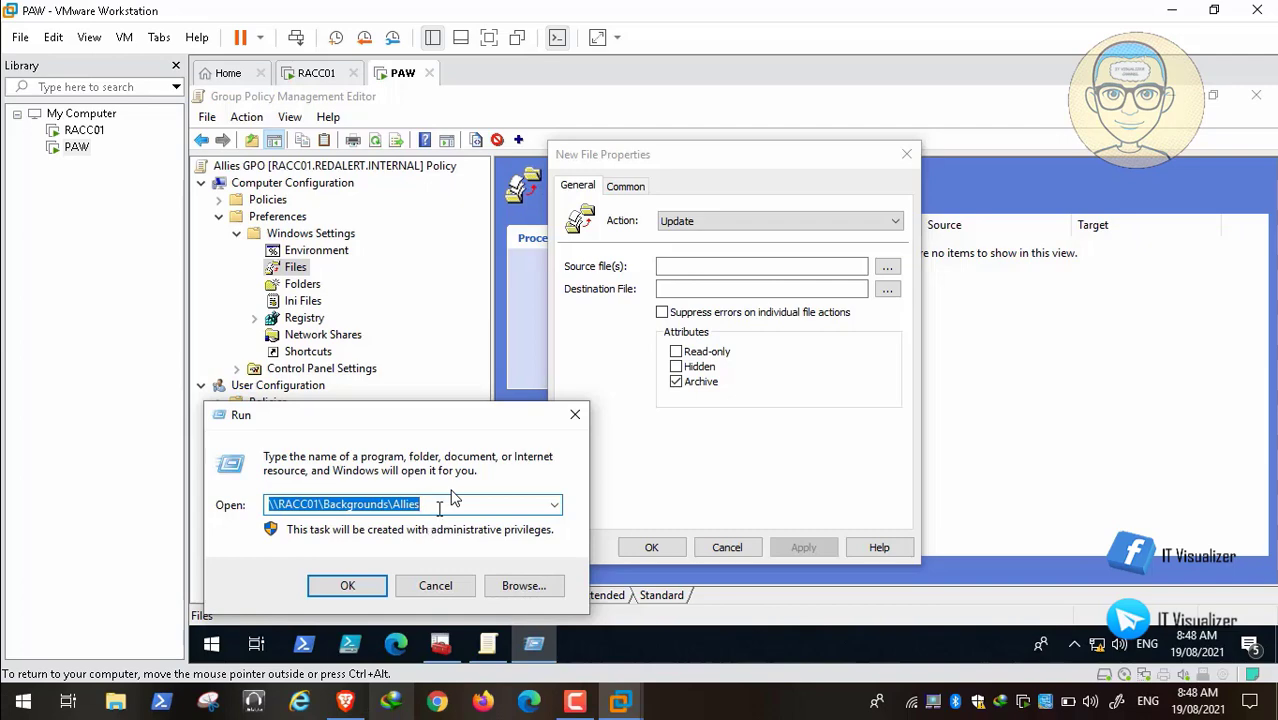
{"action": "left_click", "coordinate": [439, 505]}
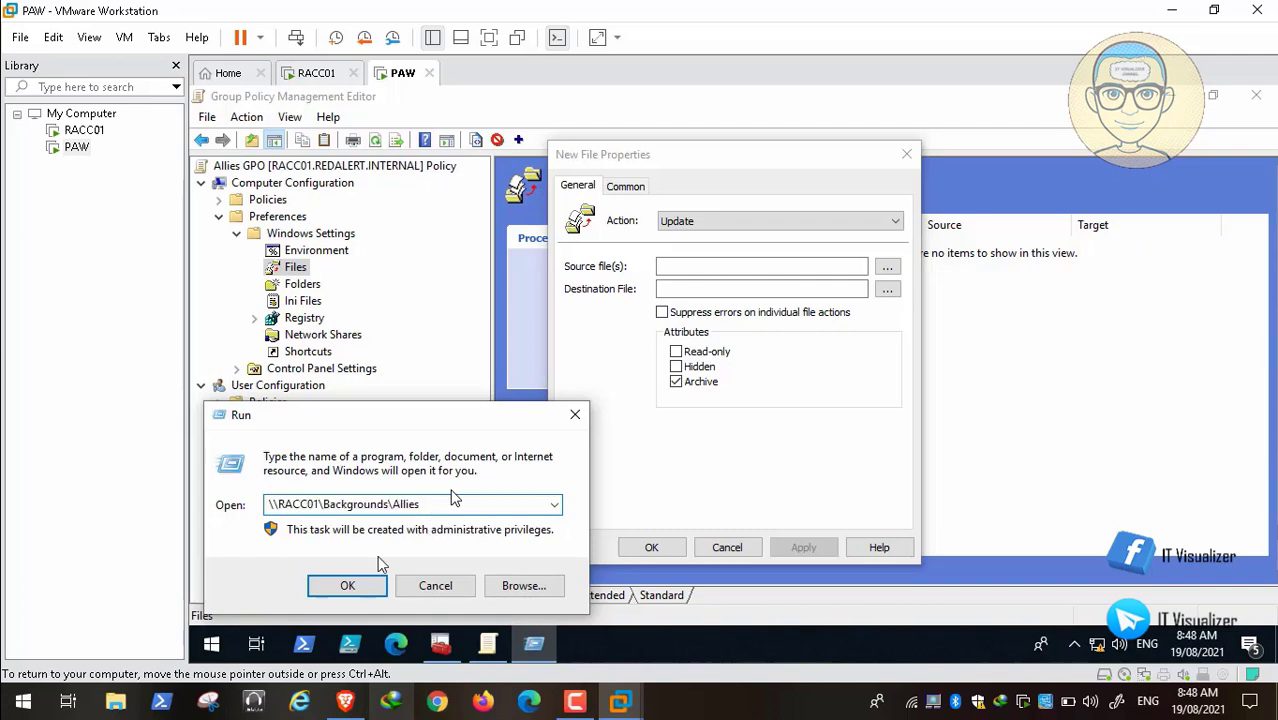
{"action": "left_click", "coordinate": [363, 588]}
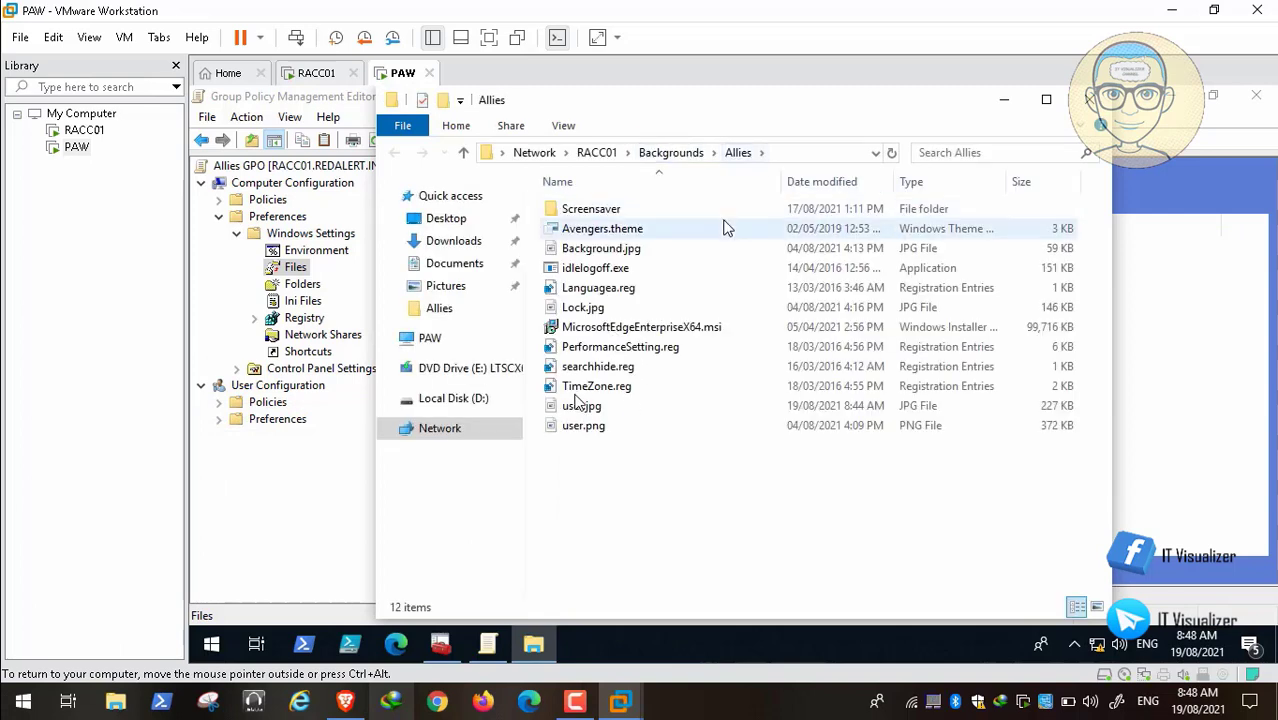
Step: Paste the Allies folder's network path \\RACC01\Backgrounds\Allies into Source file(s)
{"action": "left_click", "coordinate": [793, 152]}
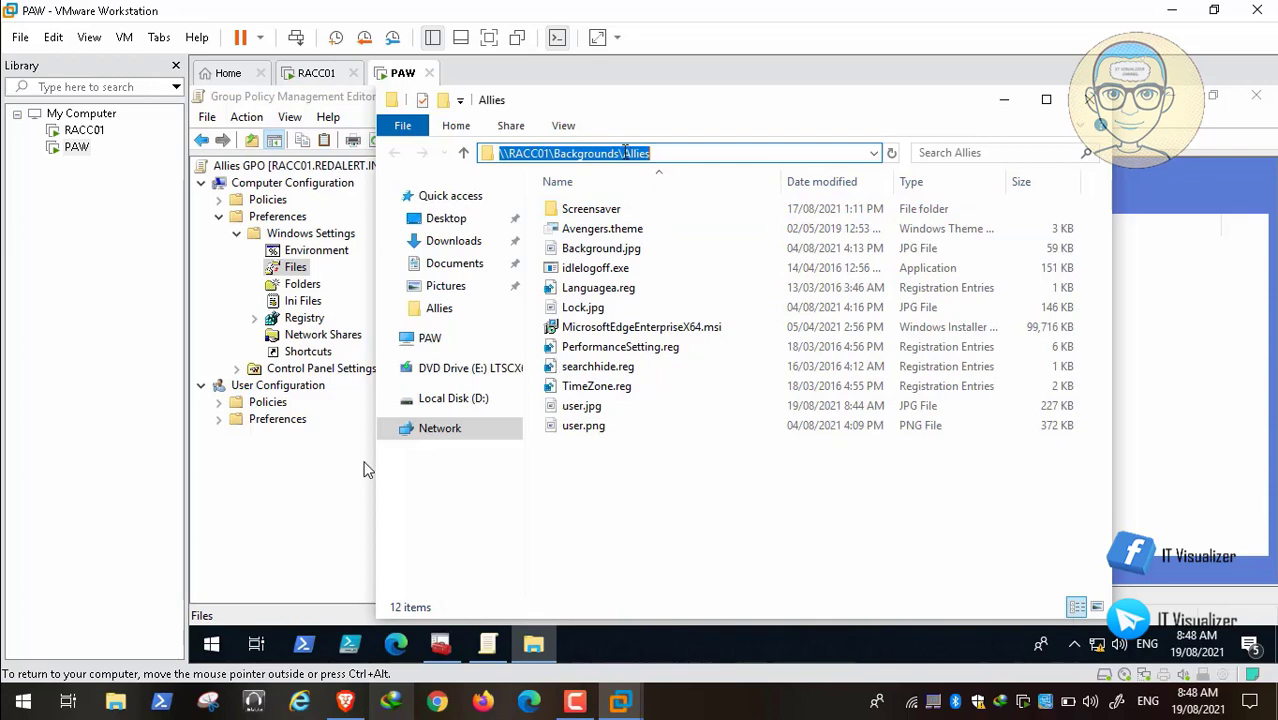
{"action": "right_click", "coordinate": [625, 152]}
{"action": "left_click", "coordinate": [668, 212]}
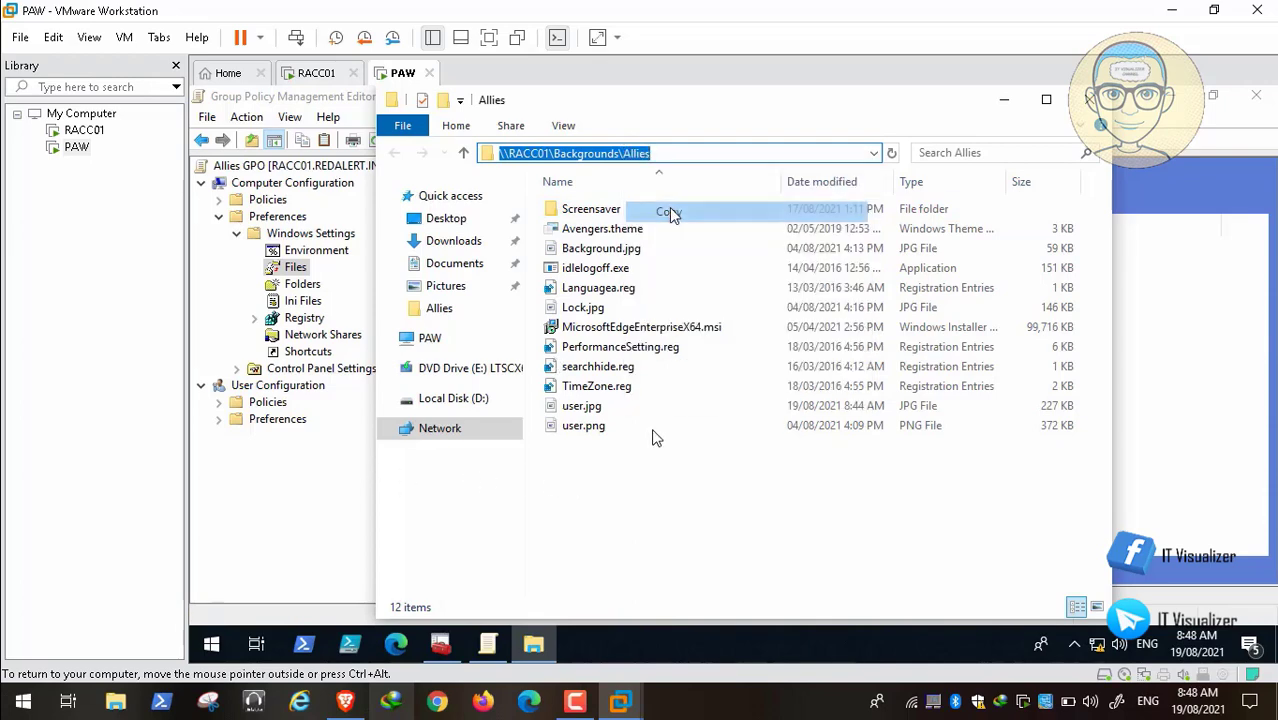
{"action": "key", "text": "alt+Tab"}
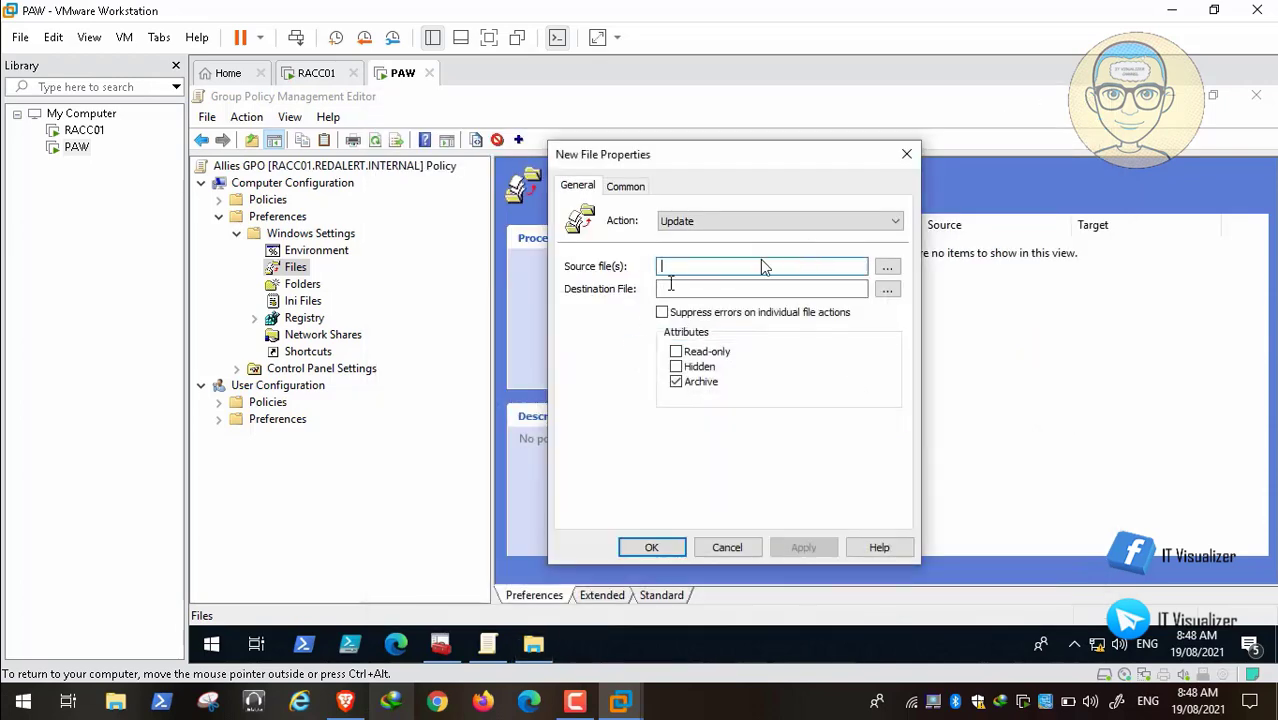
{"action": "right_click", "coordinate": [665, 265]}
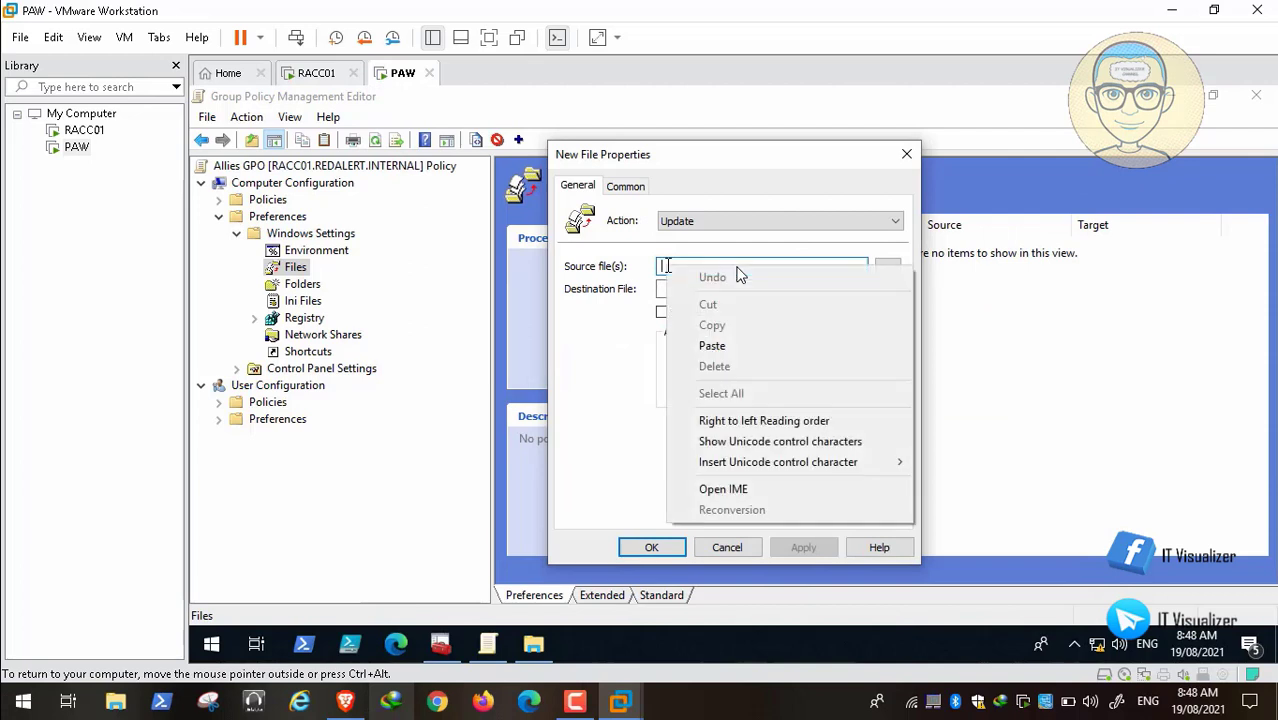
{"action": "left_click", "coordinate": [735, 348]}
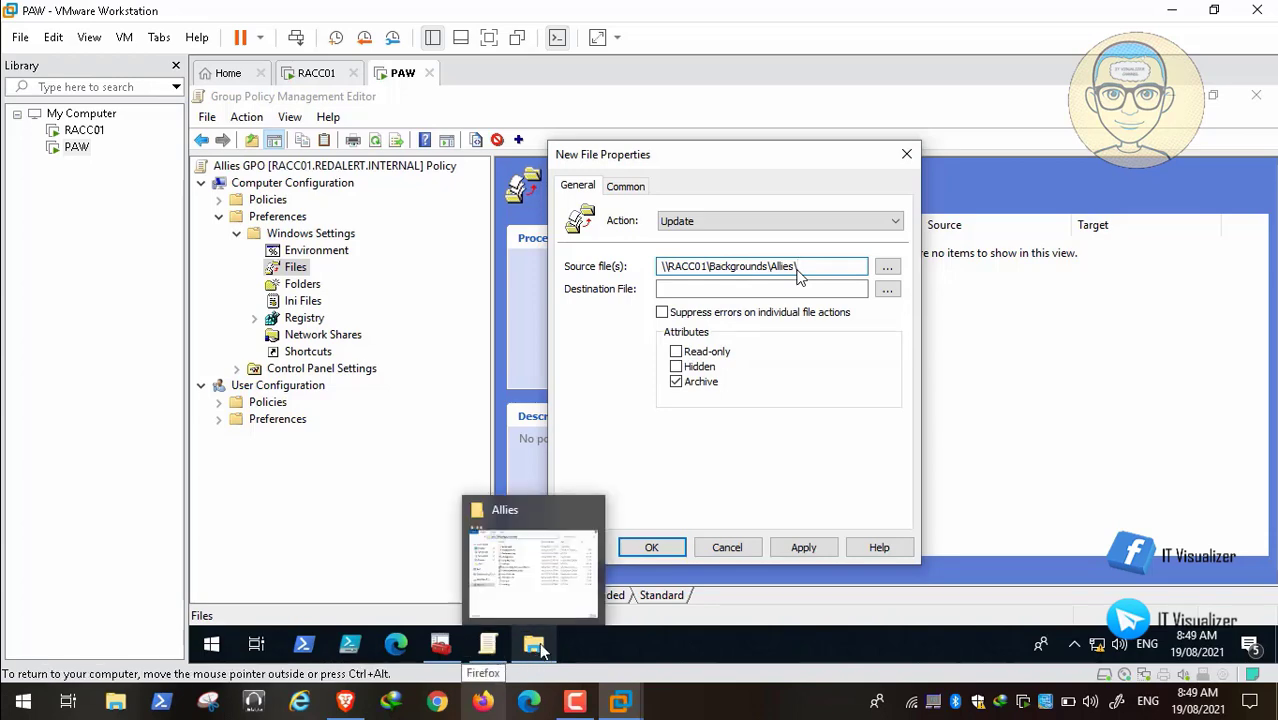
Step: Copy the file name user.jpg from the Allies folder
{"action": "left_click", "coordinate": [536, 648]}
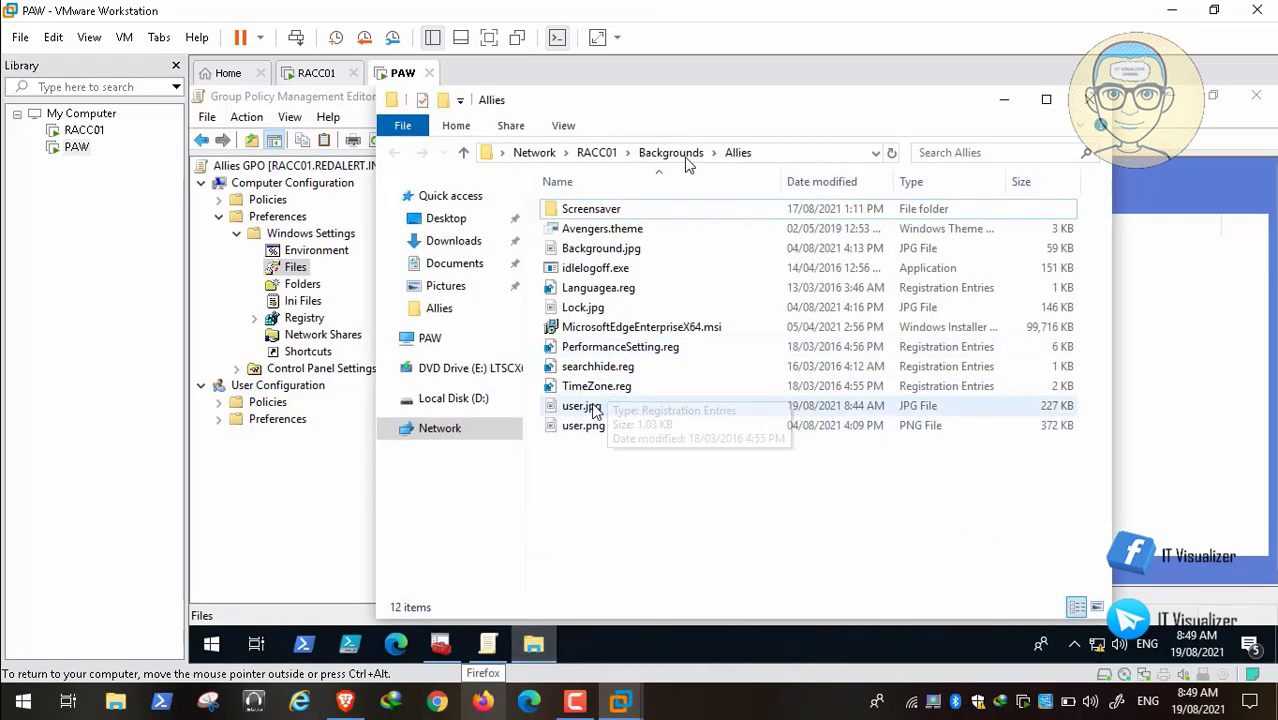
{"action": "left_click", "coordinate": [590, 406]}
{"action": "right_click", "coordinate": [590, 406]}
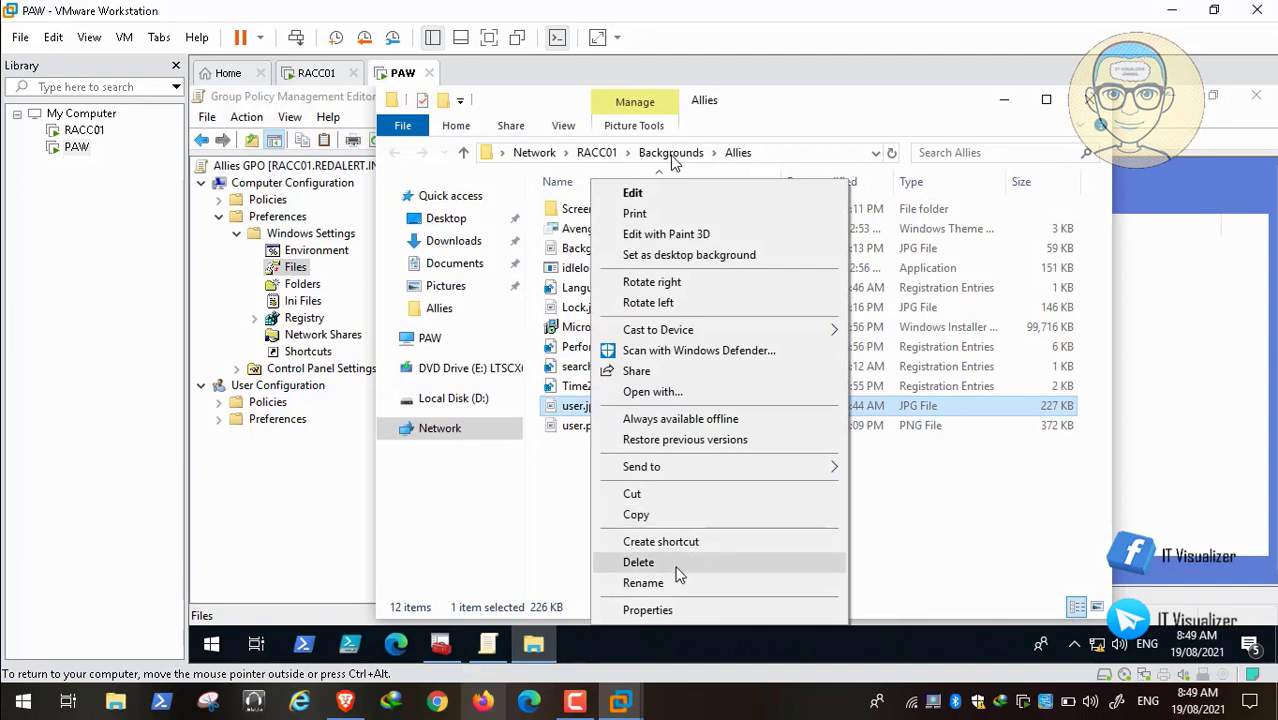
{"action": "left_click", "coordinate": [679, 583]}
{"action": "key", "text": "End"}
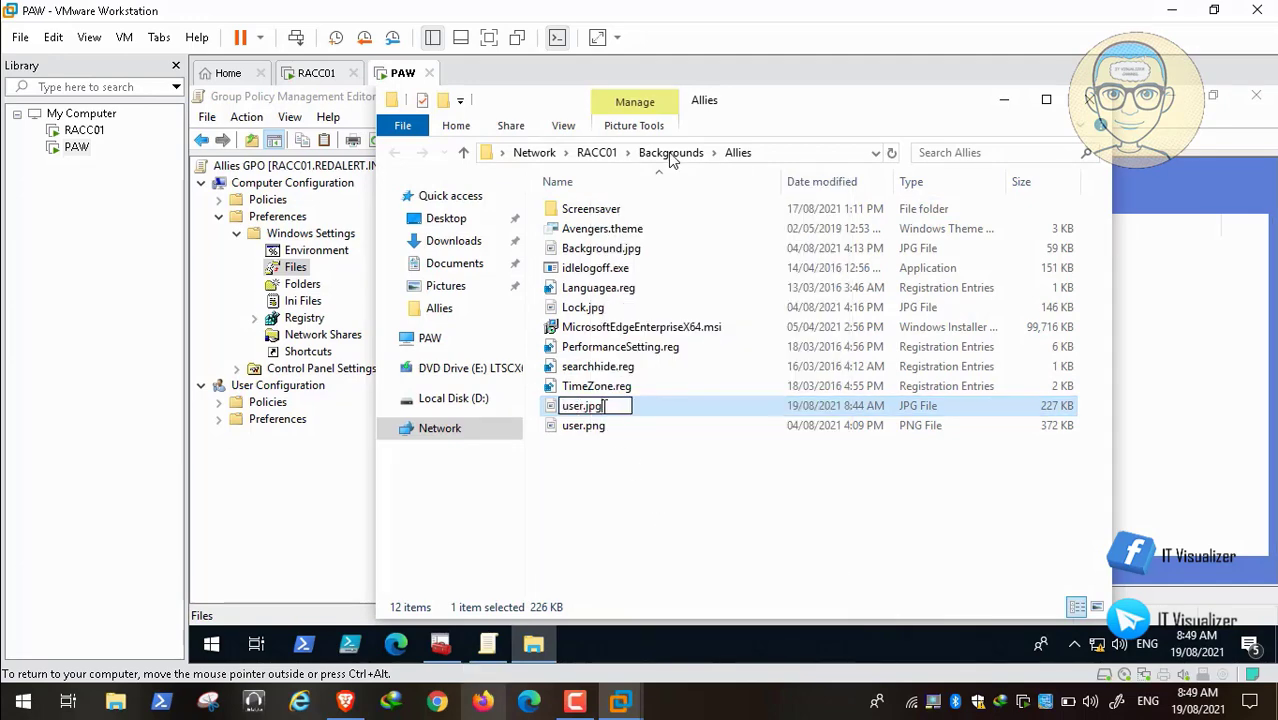
{"action": "key", "text": "shift+Home"}
{"action": "key", "text": "shift+F10"}
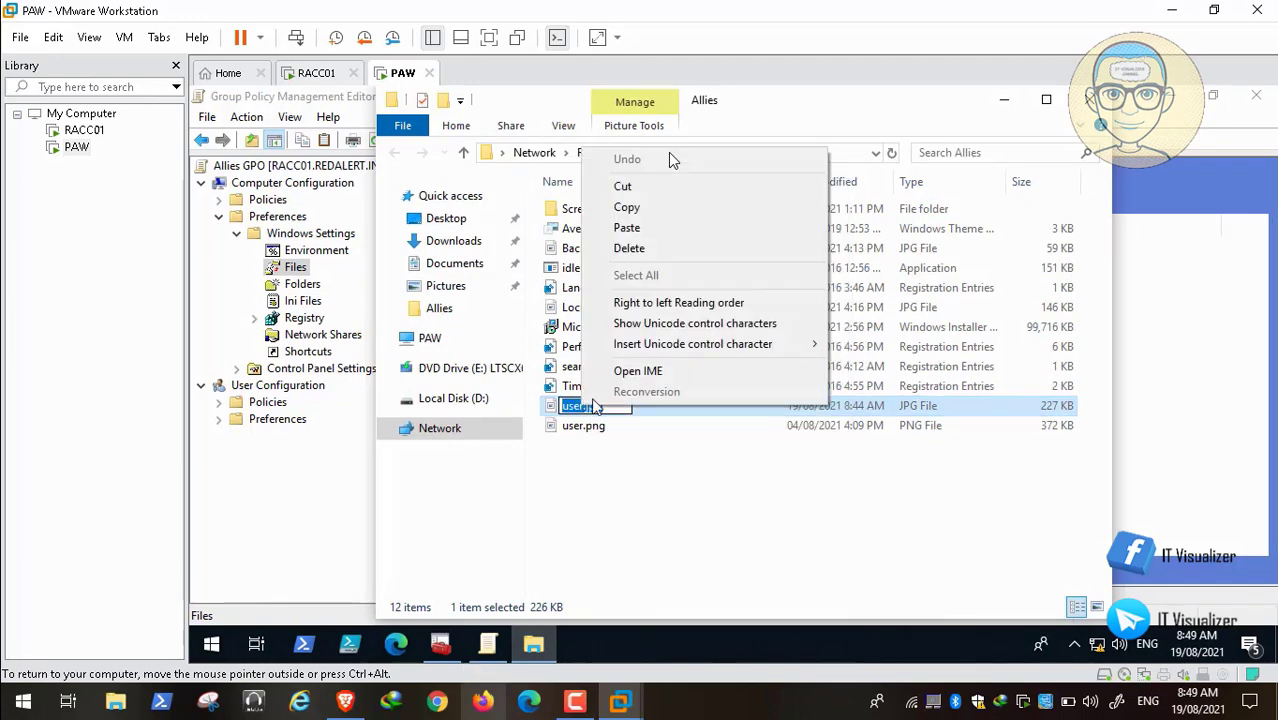
{"action": "left_click", "coordinate": [713, 215]}
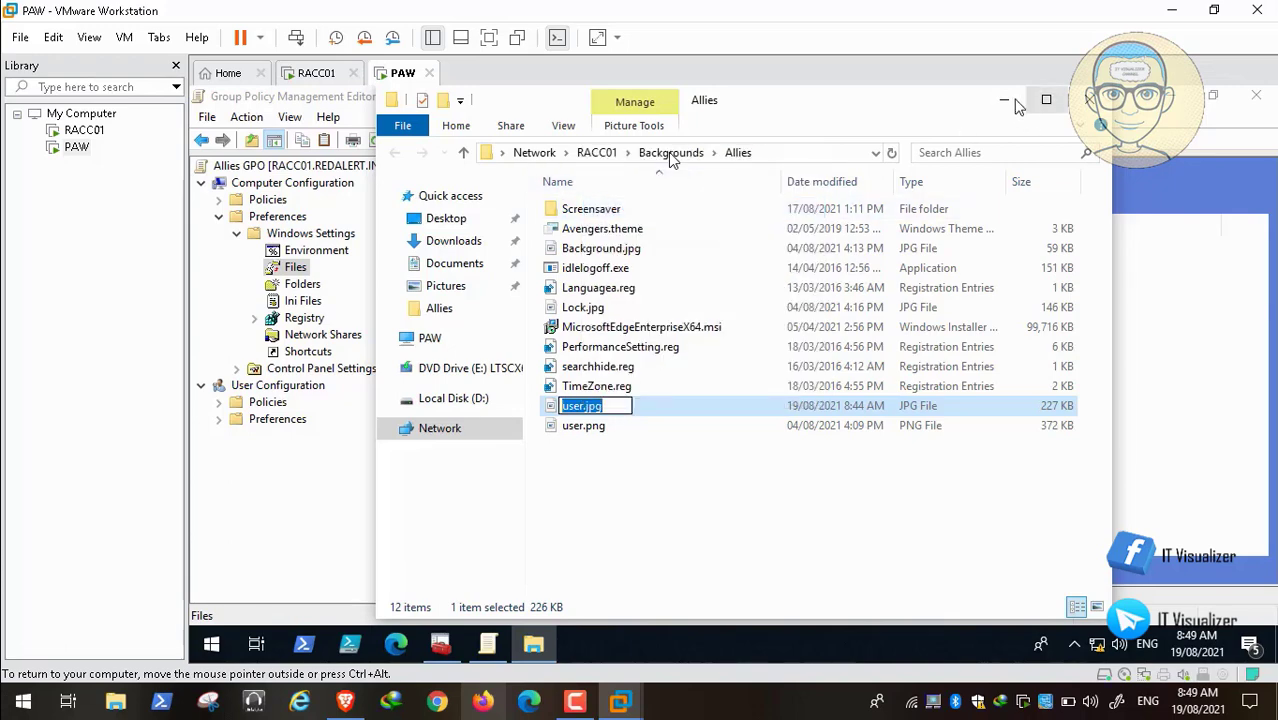
Step: Append user.jpg so the source reads \\RACC01\Backgrounds\Allies\user.jpg, then hide the editor
{"action": "left_click", "coordinate": [1004, 99]}
{"action": "left_click", "coordinate": [810, 265]}
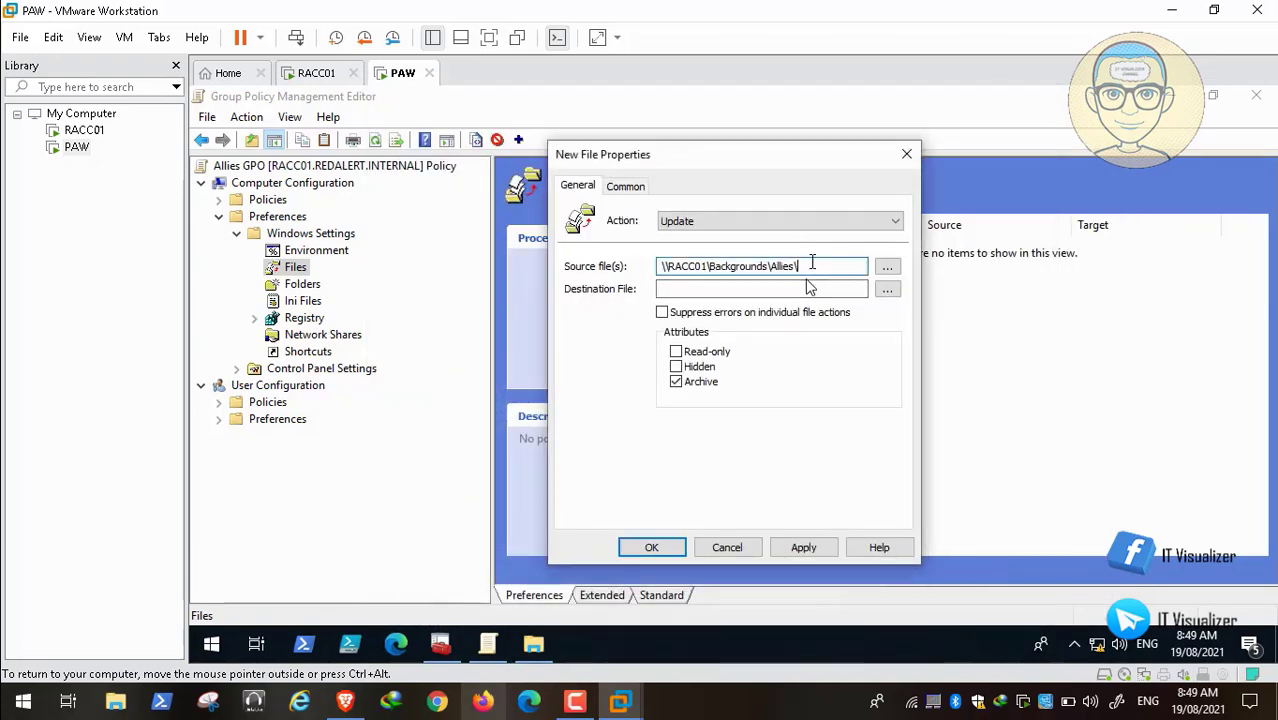
{"action": "key", "text": "ctrl+v"}
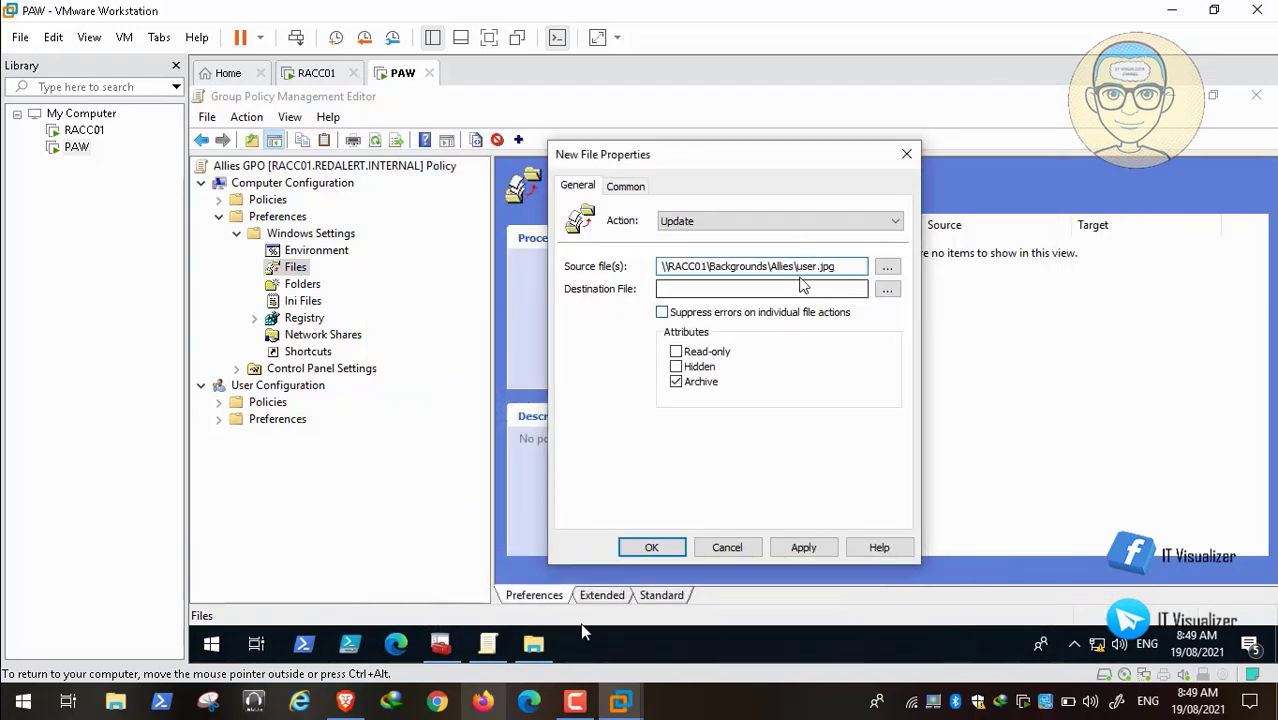
{"action": "left_click", "coordinate": [521, 650]}
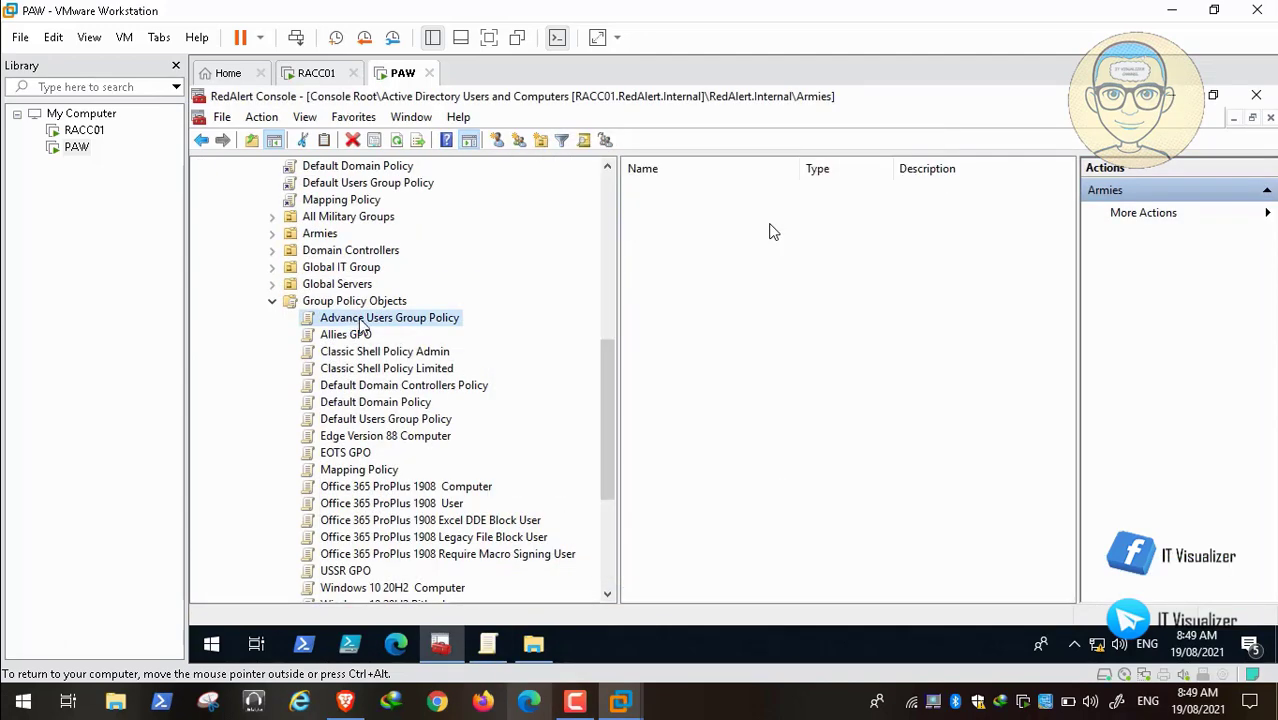
Step: From the Group Policy Objects list, open EOTS GPO for editing
{"action": "left_click", "coordinate": [355, 322]}
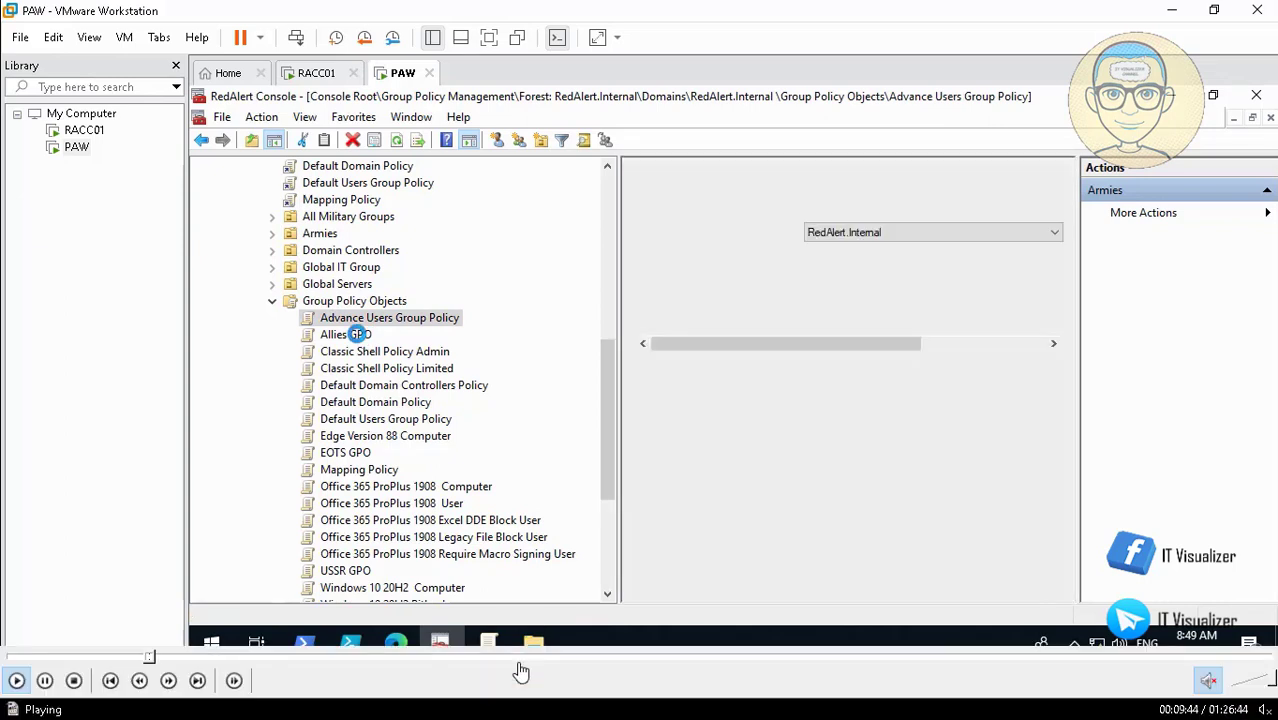
{"action": "left_click", "coordinate": [357, 334]}
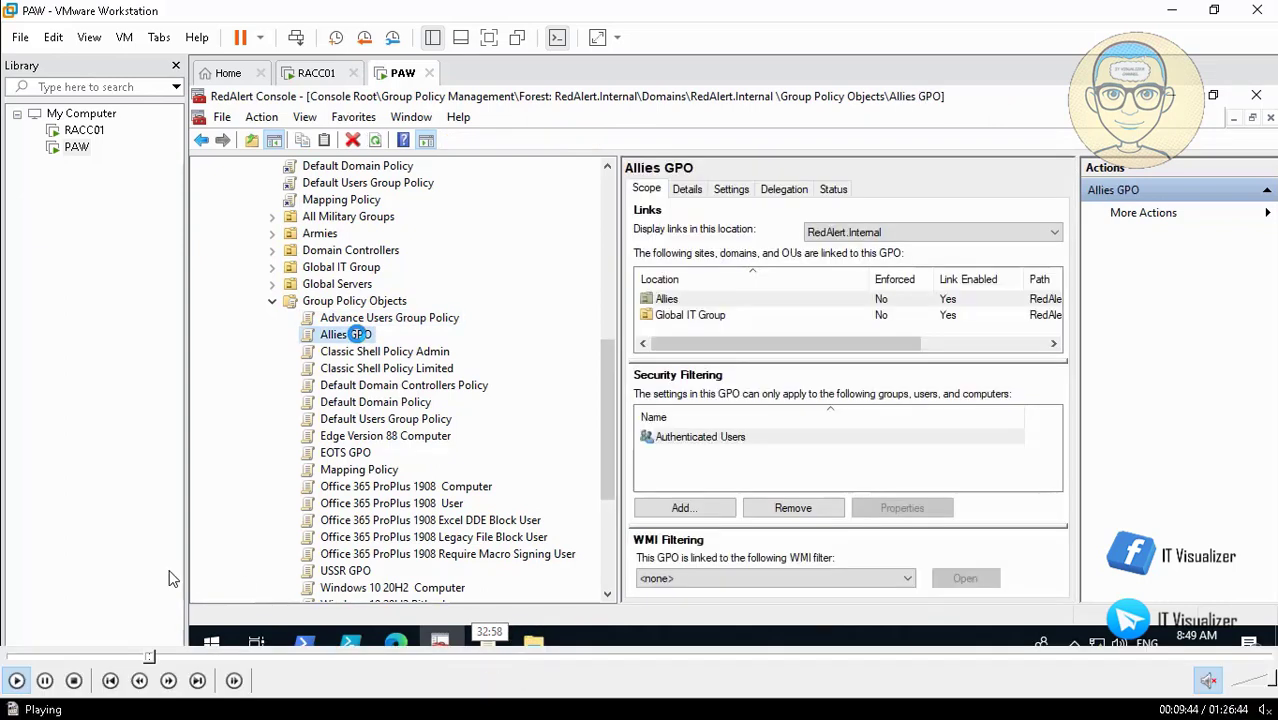
{"action": "right_click", "coordinate": [352, 454]}
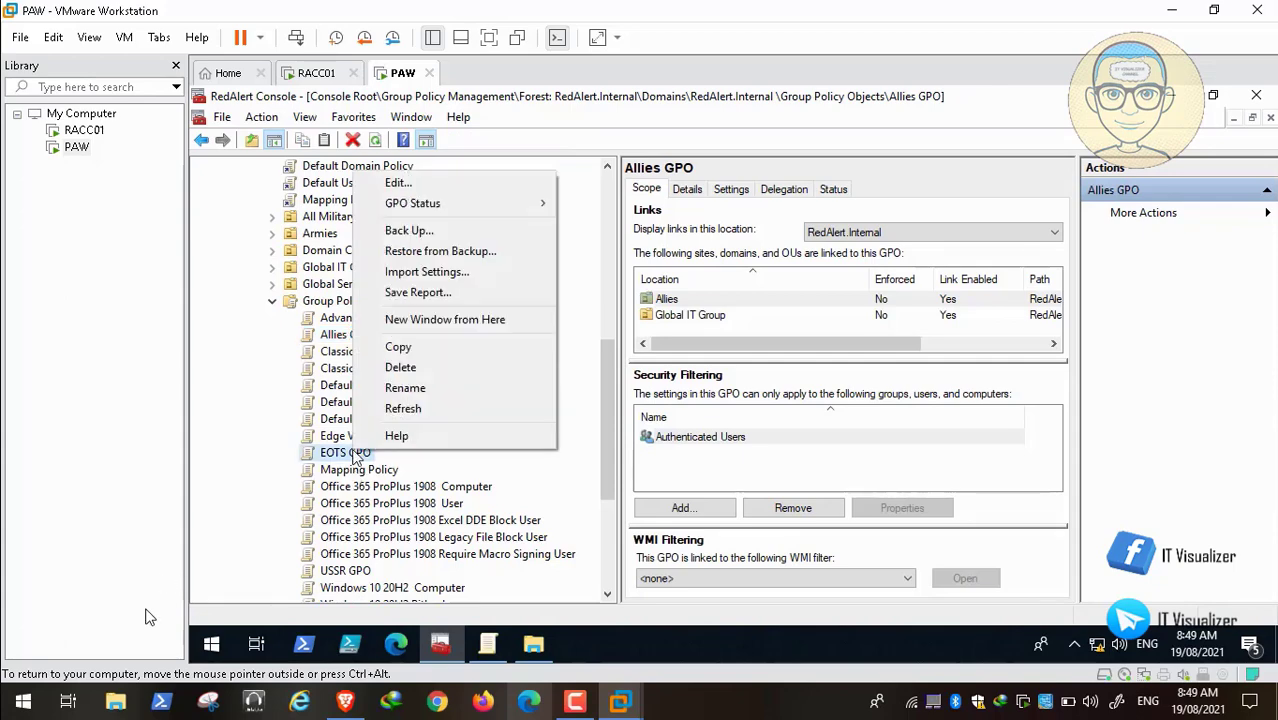
{"action": "left_click", "coordinate": [478, 185]}
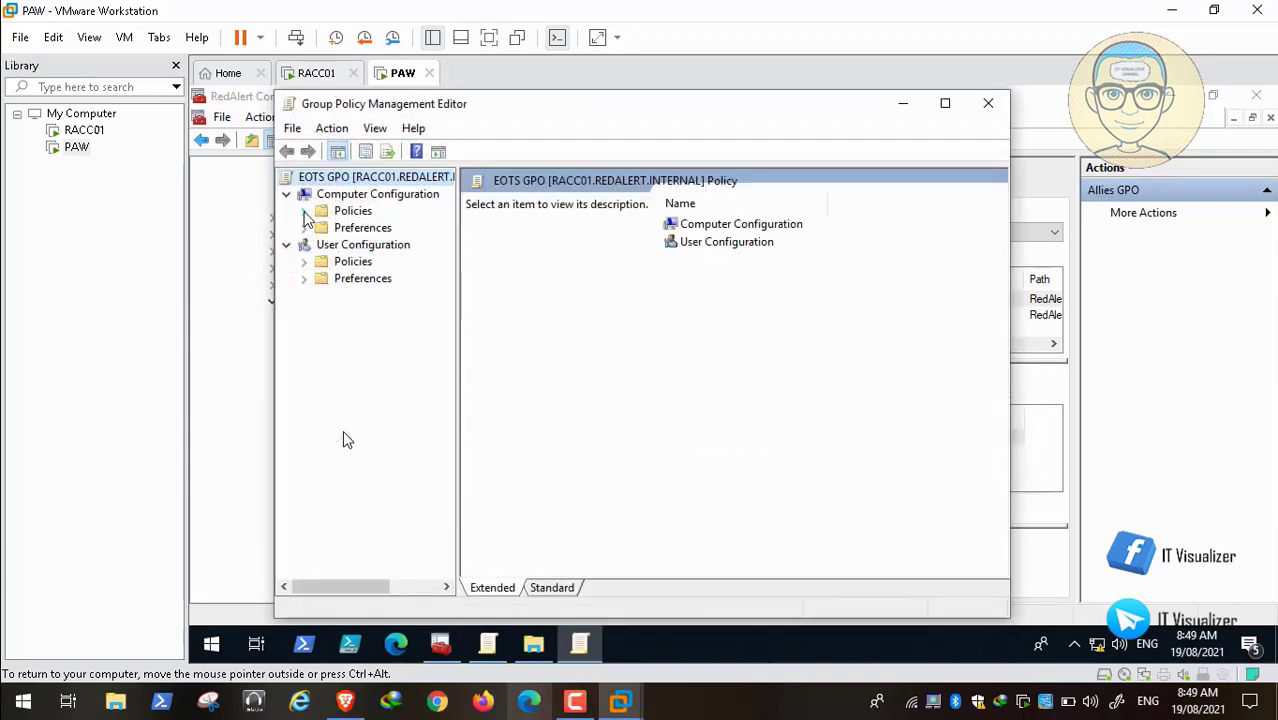
Step: Navigate to Control Panel > User Accounts in the maximized editor and select the default account picture policy
{"action": "left_click", "coordinate": [304, 211]}
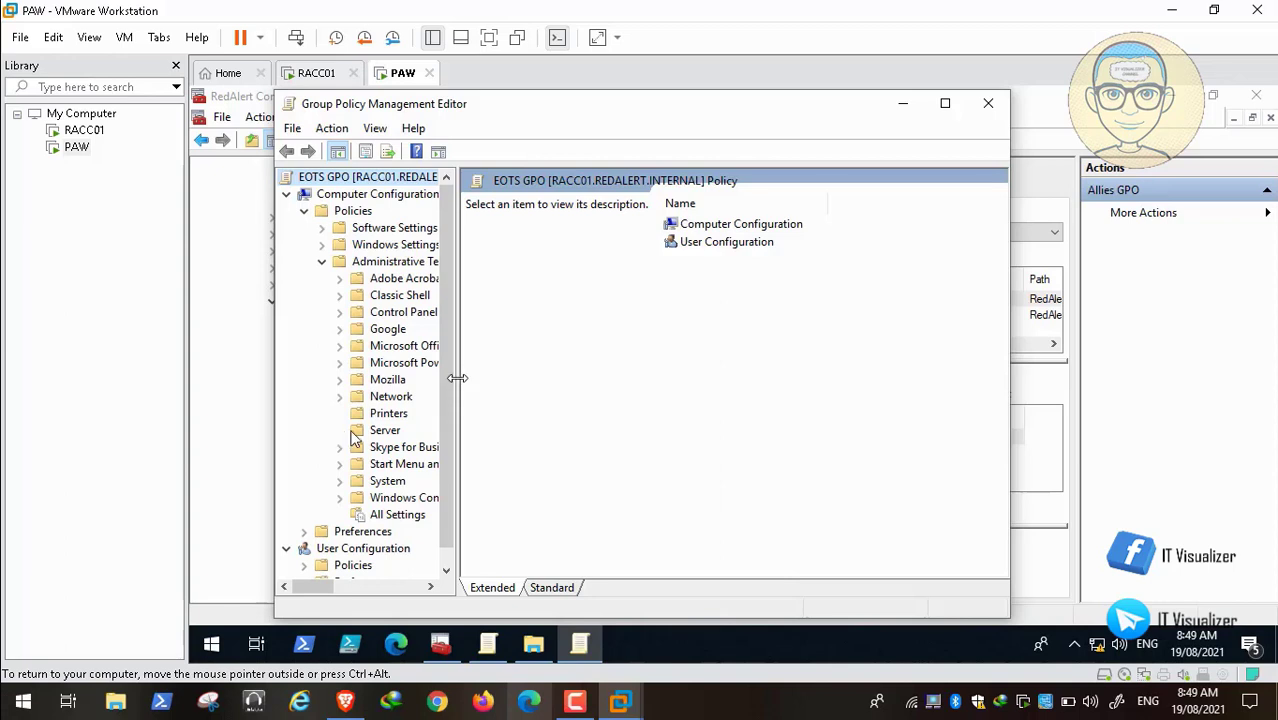
{"action": "left_click_drag", "start_coordinate": [457, 378], "coordinate": [612, 380]}
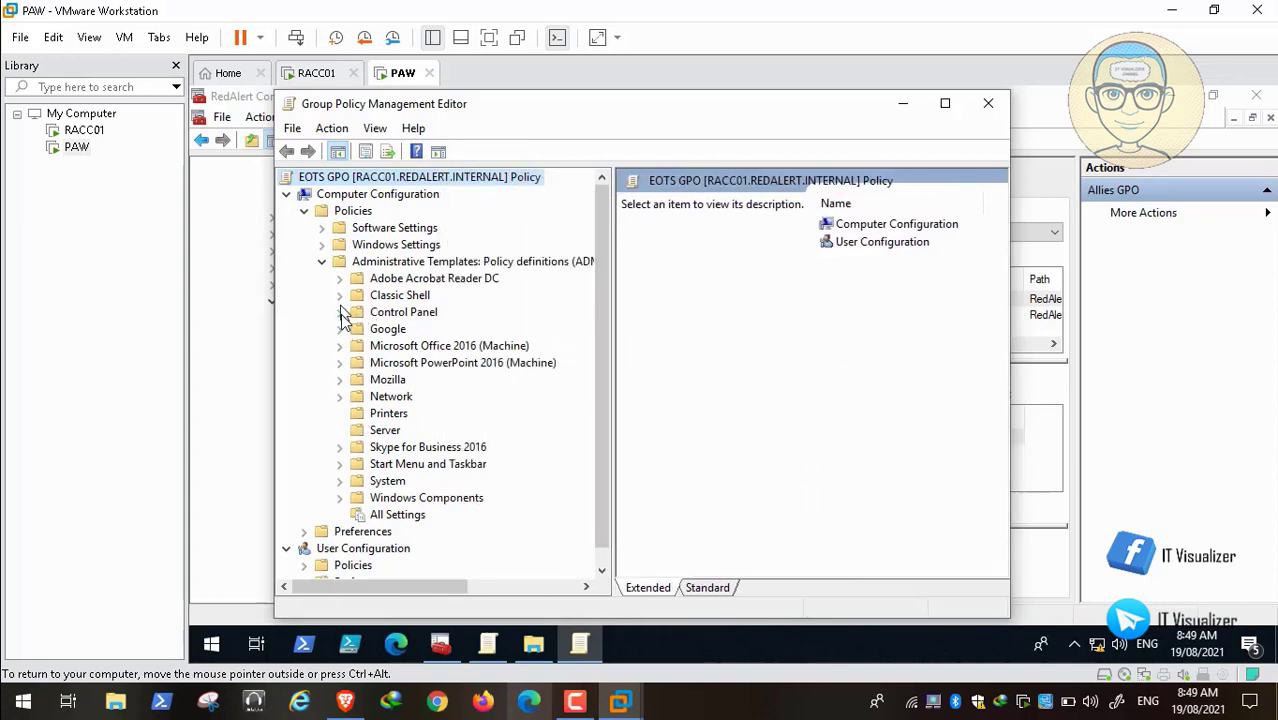
{"action": "left_click", "coordinate": [339, 314]}
{"action": "left_click", "coordinate": [448, 366]}
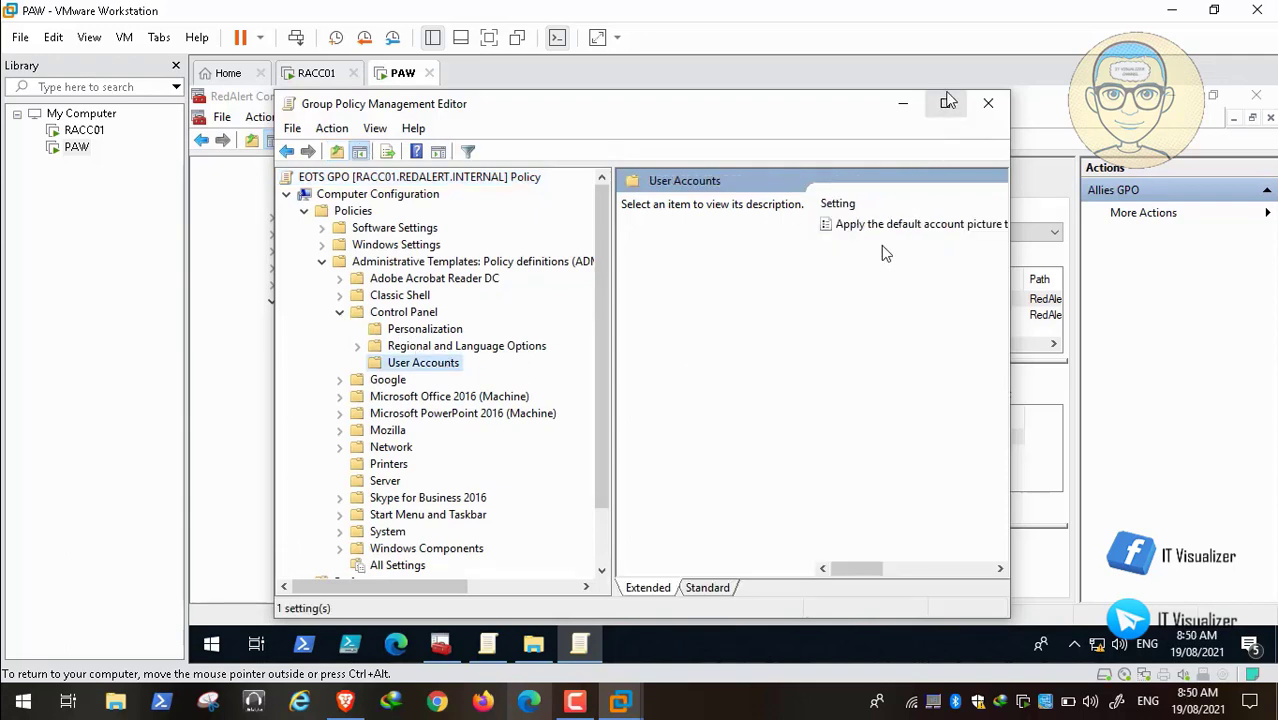
{"action": "left_click", "coordinate": [945, 104]}
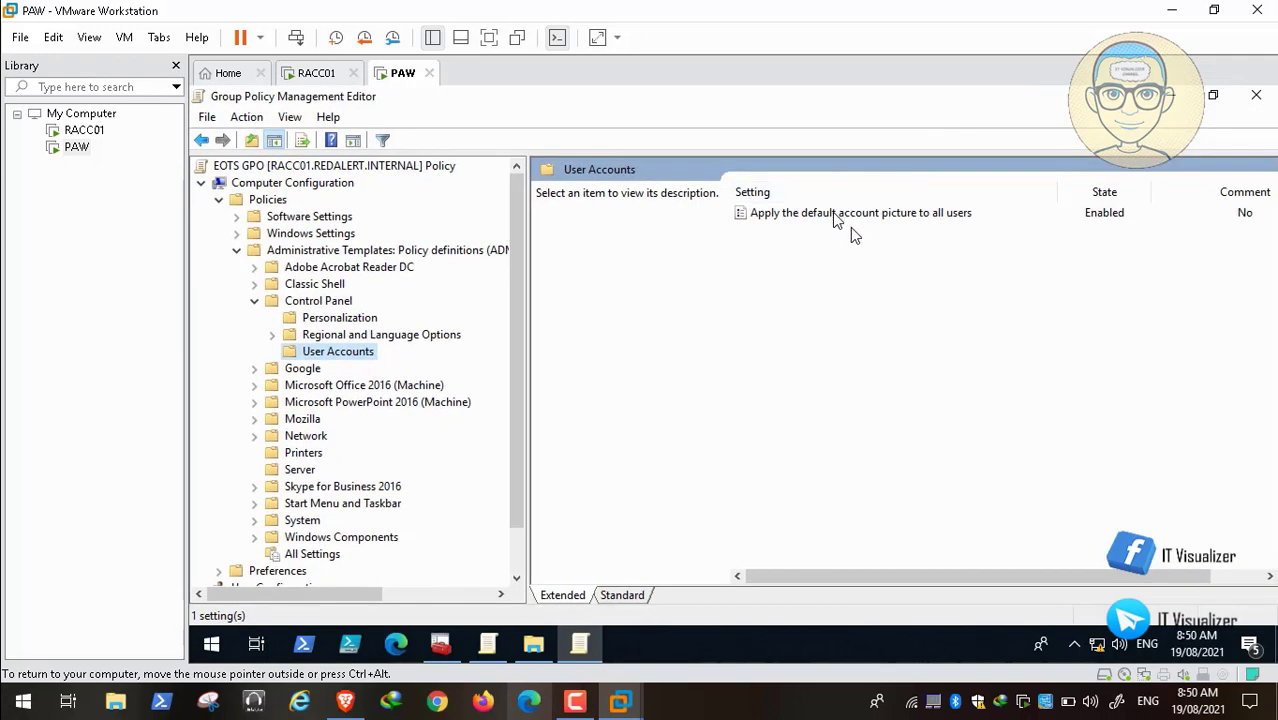
{"action": "left_click", "coordinate": [836, 214]}
Step: Copy %PROGRAMDATA%\Microsoft\User Account Pictures\user.jpg from the policy's Help text
{"action": "double_click", "coordinate": [836, 214]}
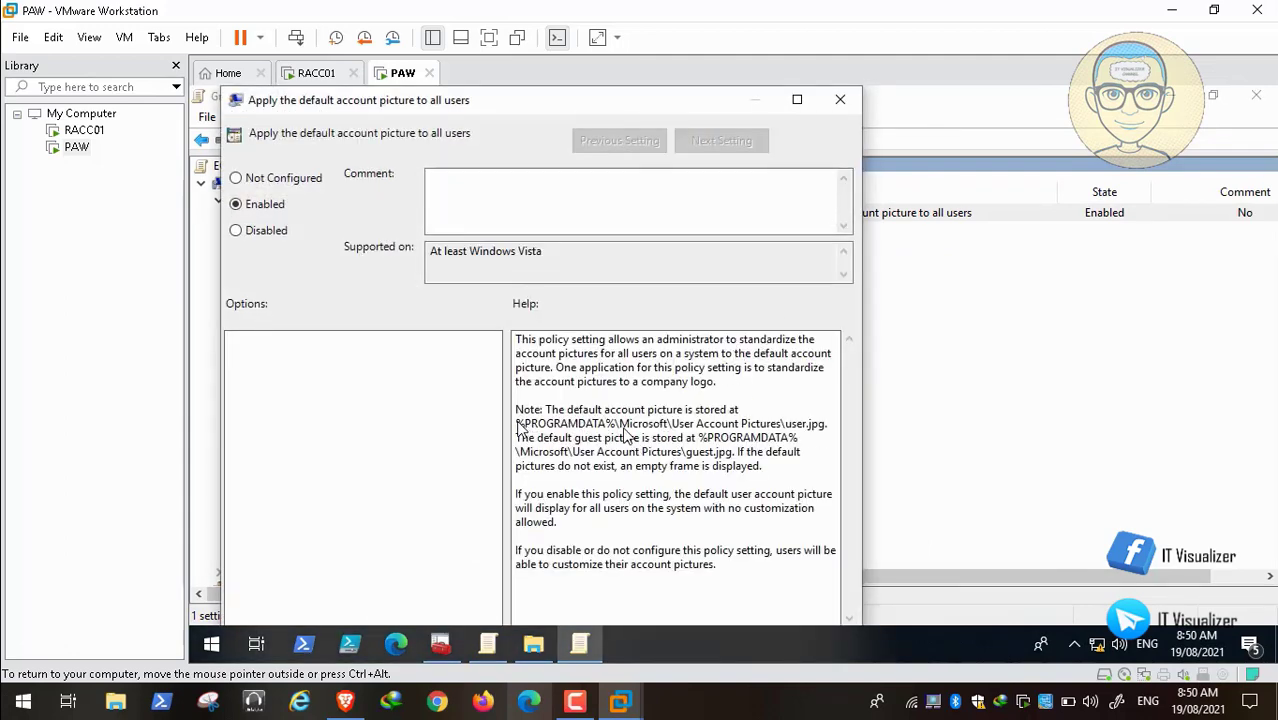
{"action": "left_click_drag", "start_coordinate": [517, 425], "coordinate": [825, 432]}
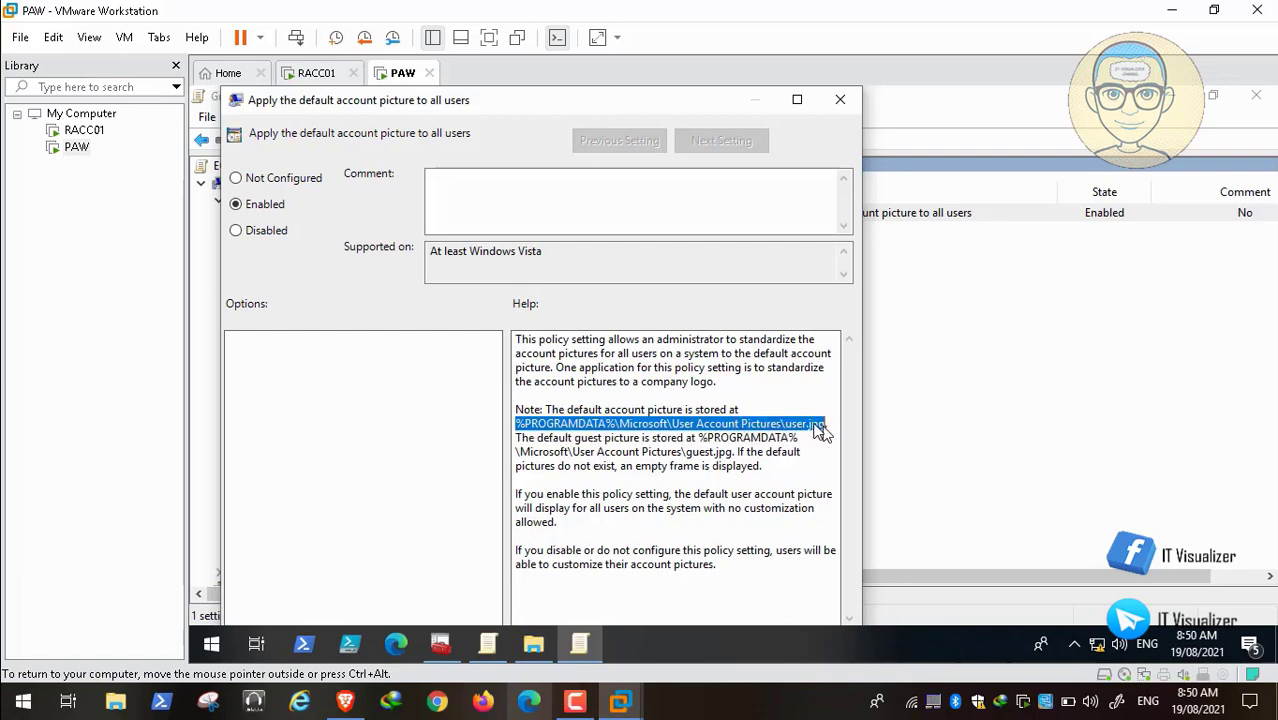
{"action": "right_click", "coordinate": [756, 424]}
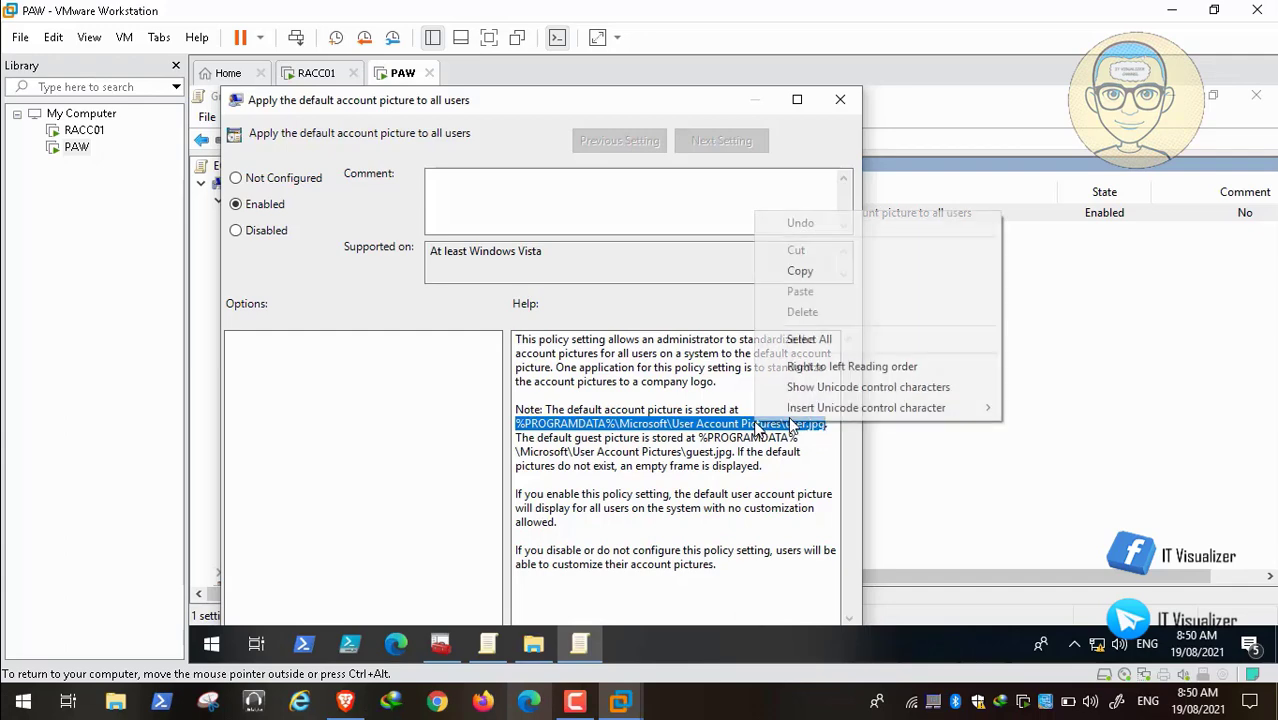
{"action": "left_click", "coordinate": [822, 272]}
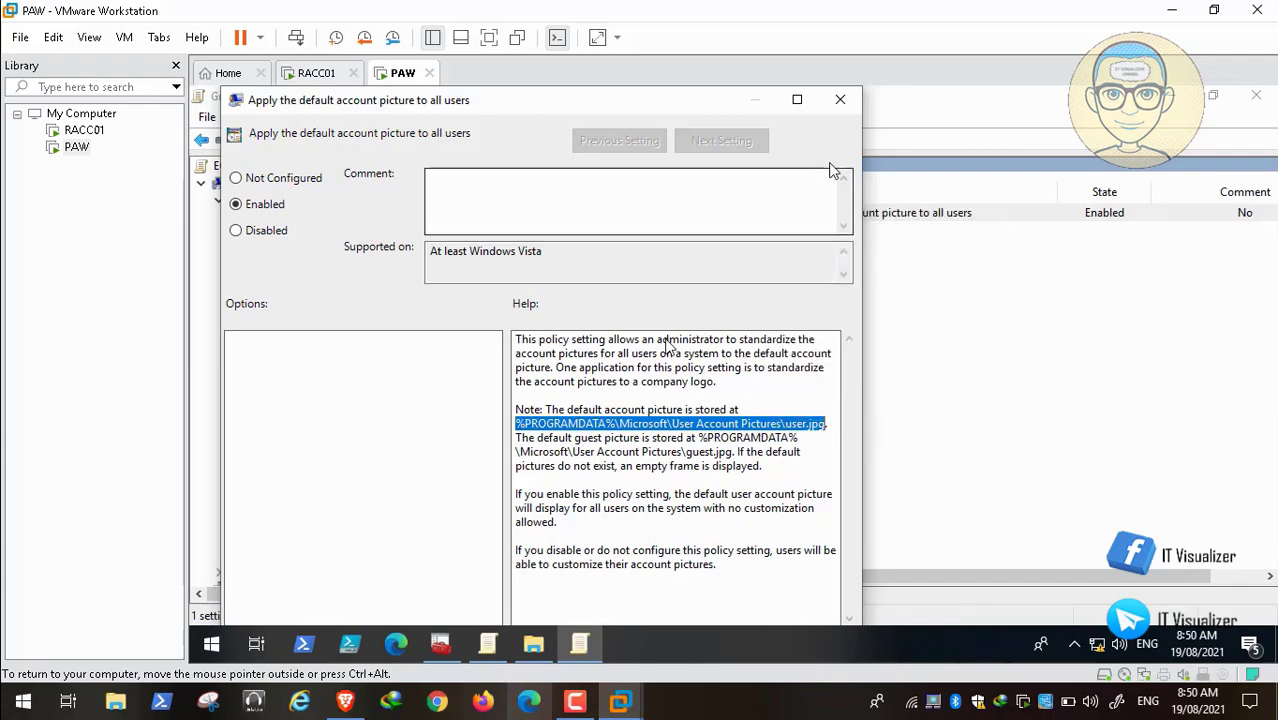
Step: Close the policy dialog and EOTS editor, and minimize the Allies GPO editor
{"action": "left_click", "coordinate": [840, 99]}
{"action": "left_click", "coordinate": [1256, 96]}
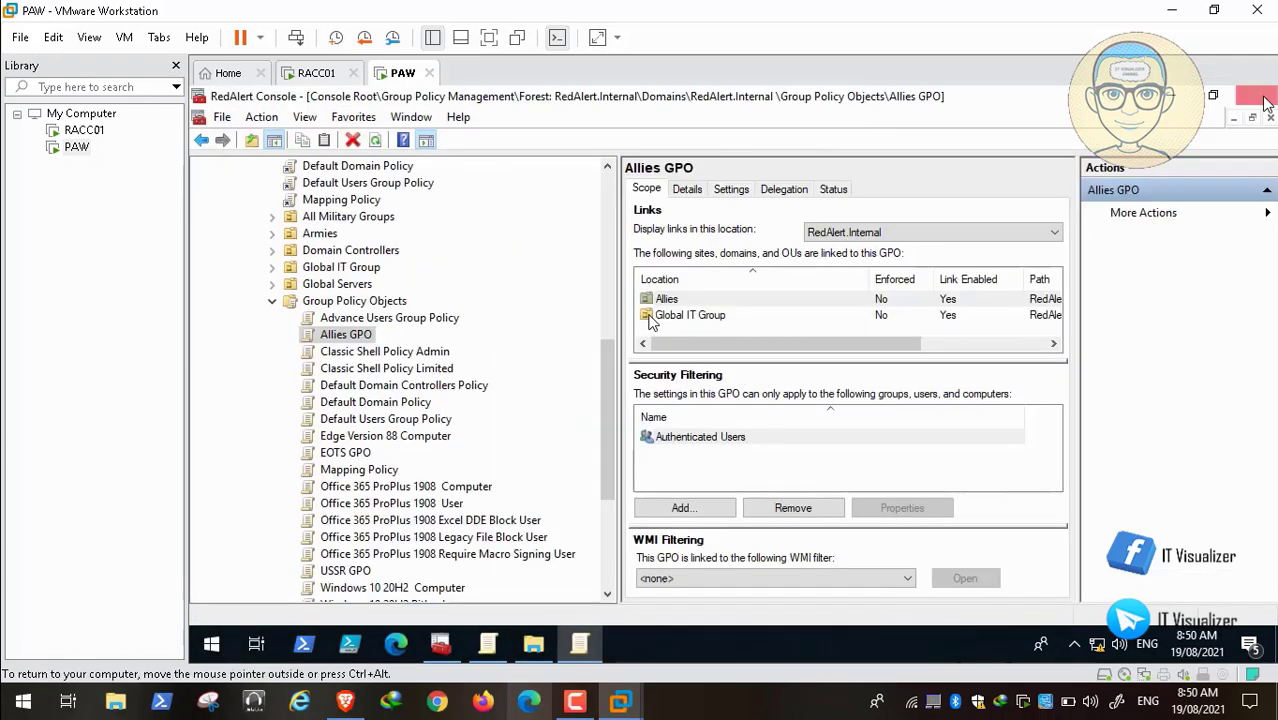
{"action": "left_click", "coordinate": [488, 645]}
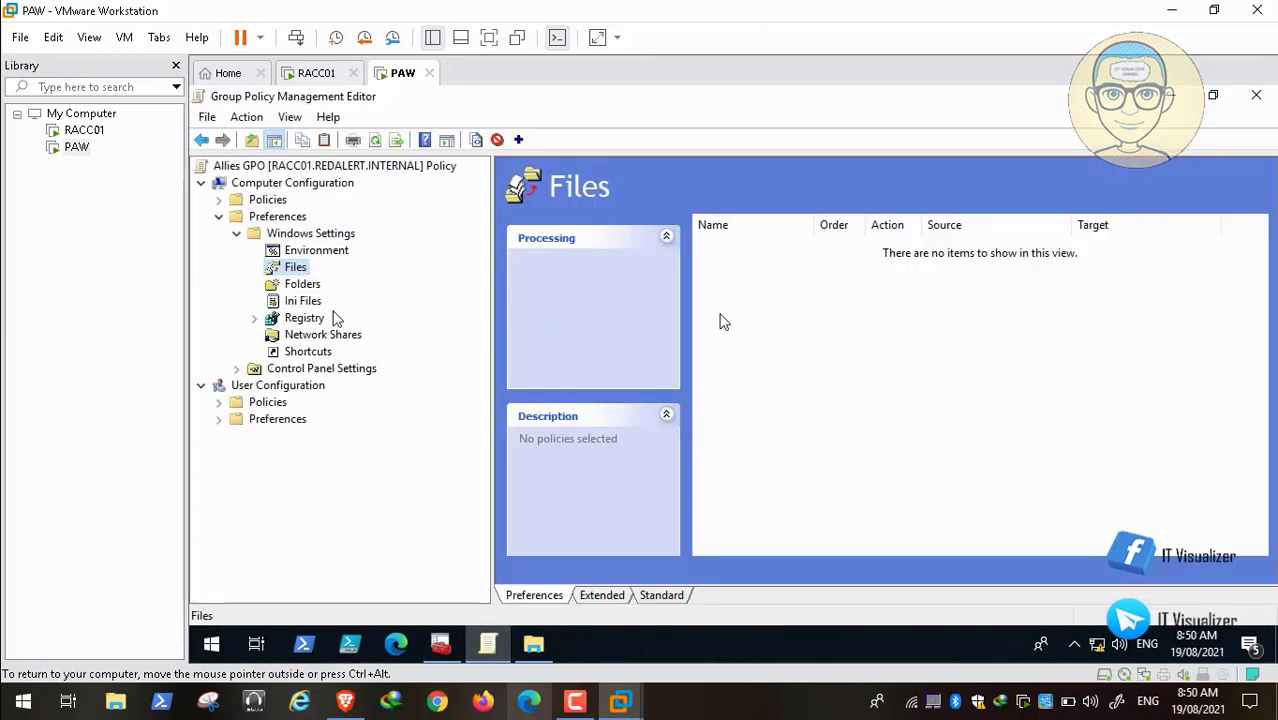
{"action": "left_click", "coordinate": [1168, 96]}
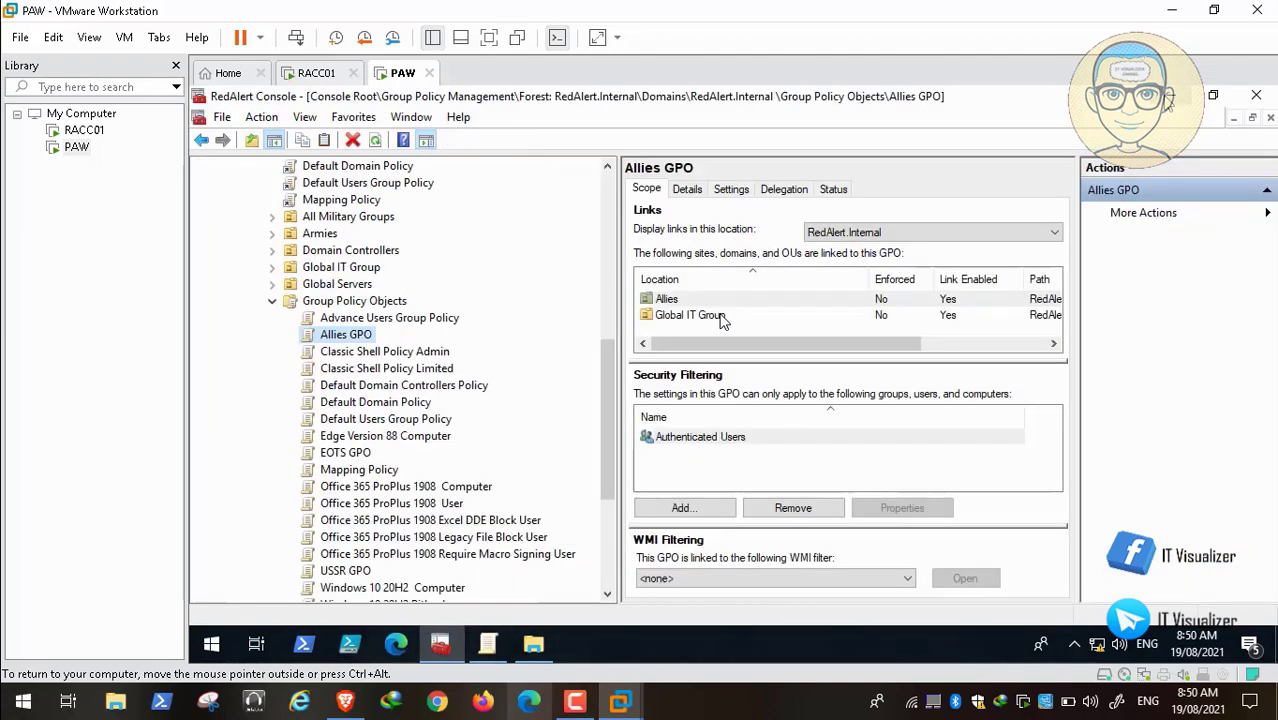
Step: Paste %PROGRAMDATA%\Microsoft\User Account Pictures\user.jpg as the file item's Destination File
{"action": "left_click", "coordinate": [1168, 96]}
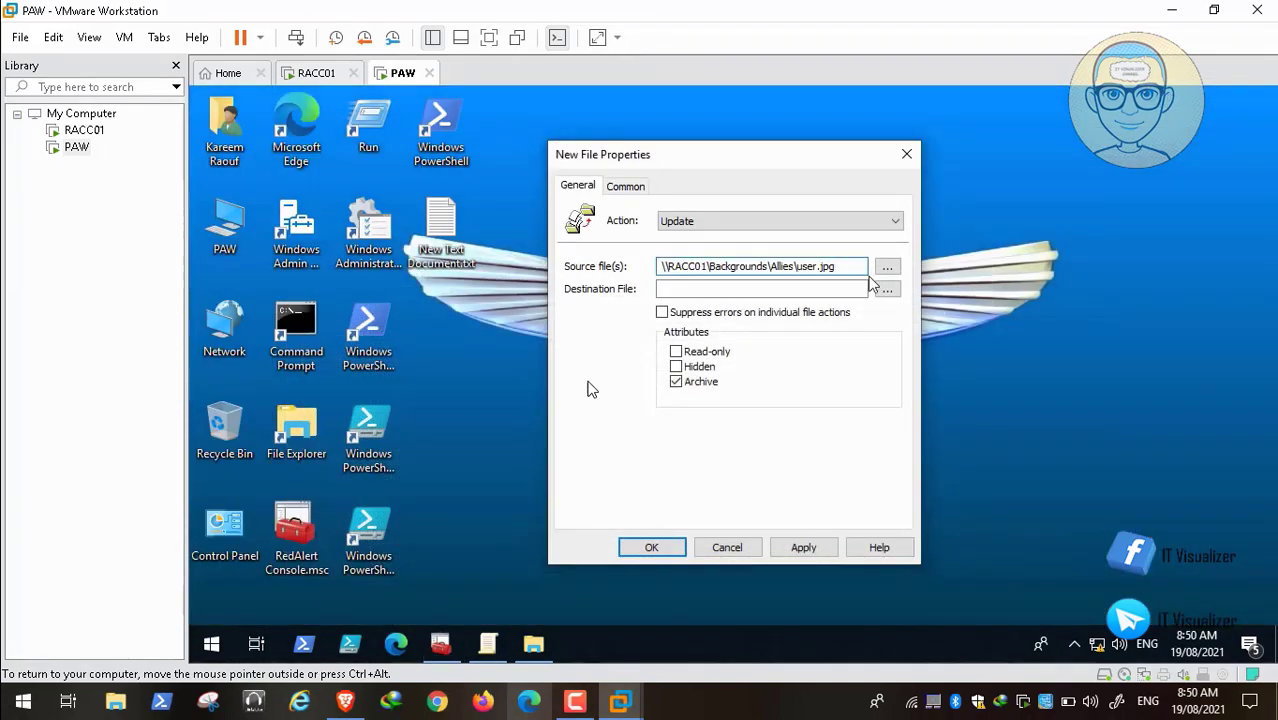
{"action": "key", "text": "ctrl+v"}
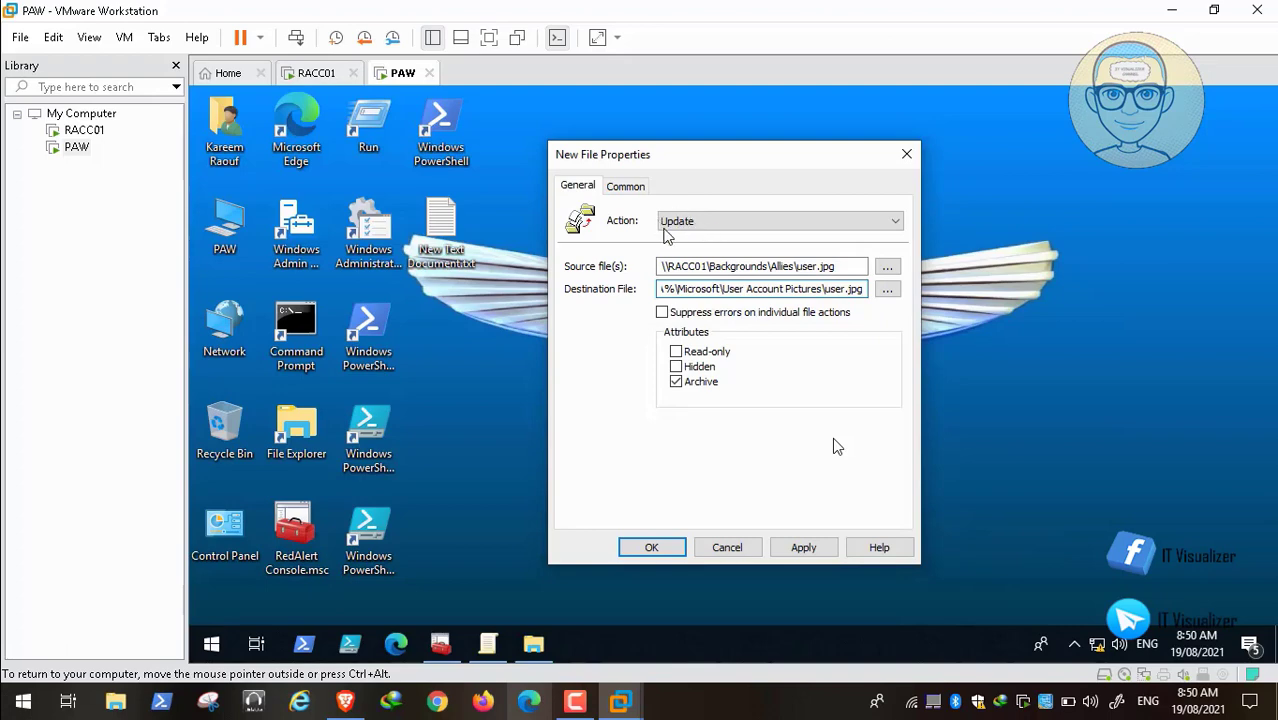
{"action": "left_click", "coordinate": [15, 681]}
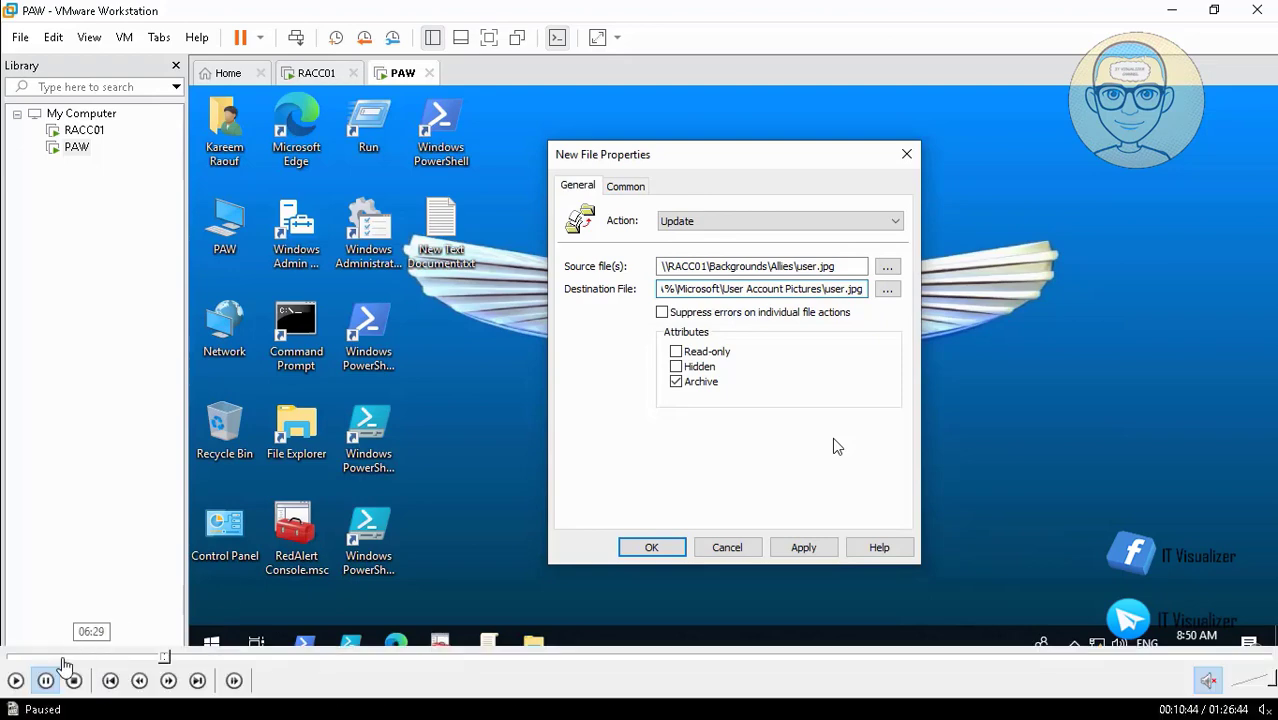
{"action": "left_click", "coordinate": [15, 681]}
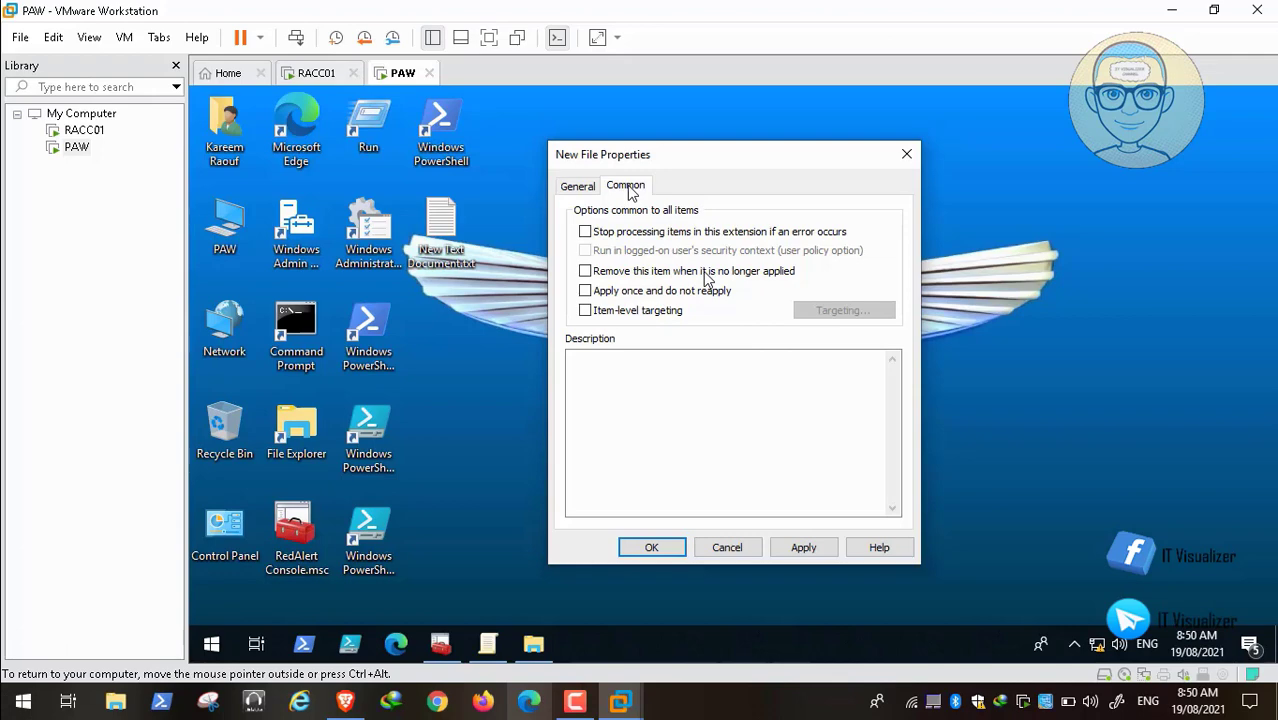
Step: Enable item-level targeting on the Common tab of the user.jpg file item
{"action": "left_click", "coordinate": [580, 188]}
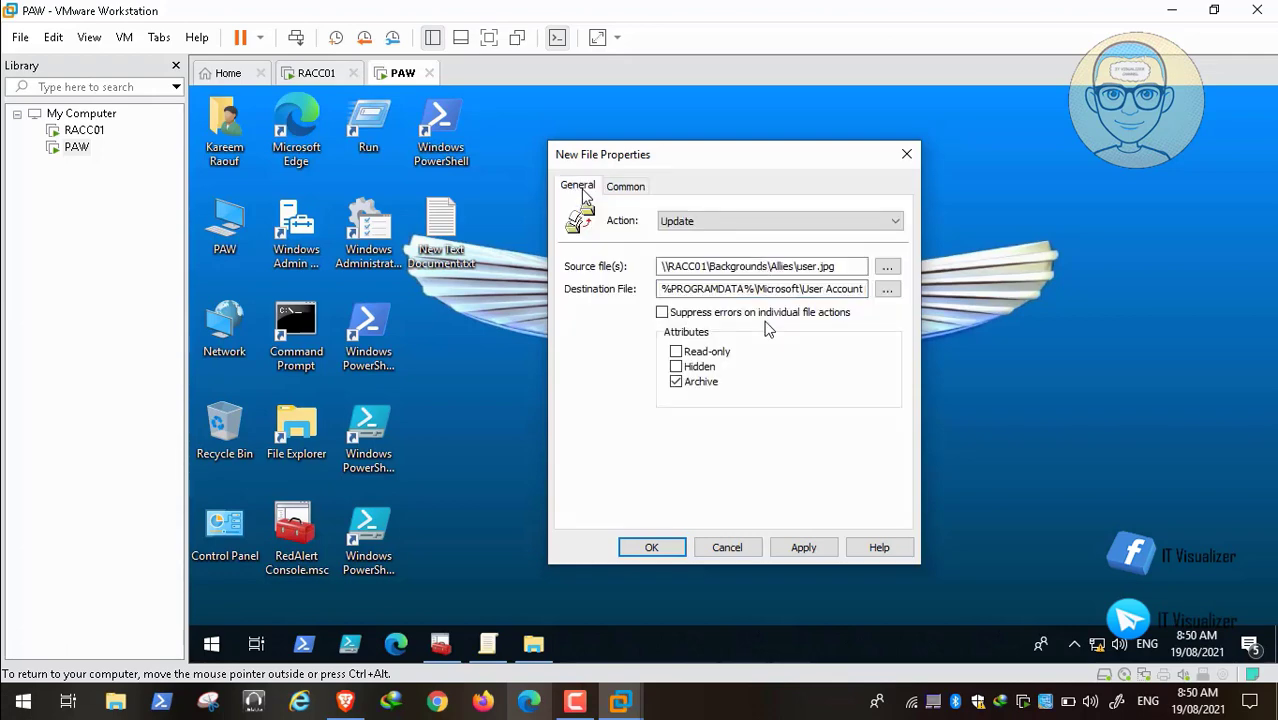
{"action": "left_click", "coordinate": [627, 186]}
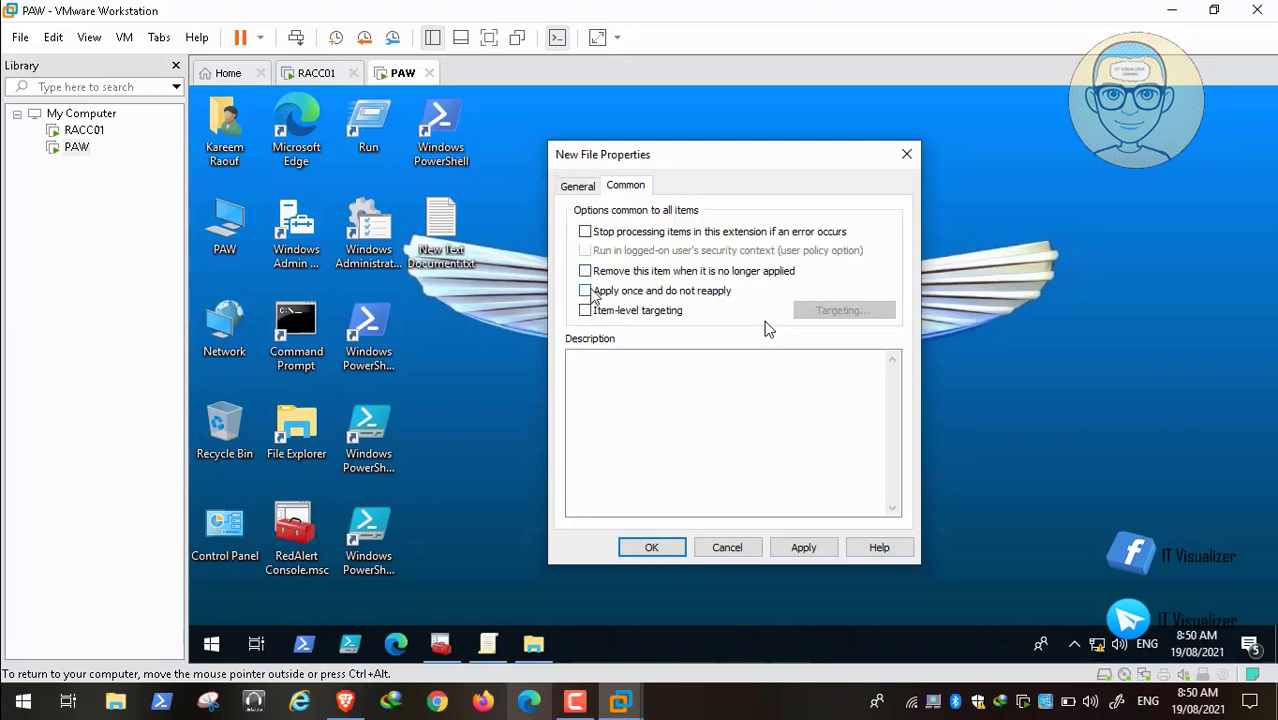
{"action": "left_click", "coordinate": [586, 311]}
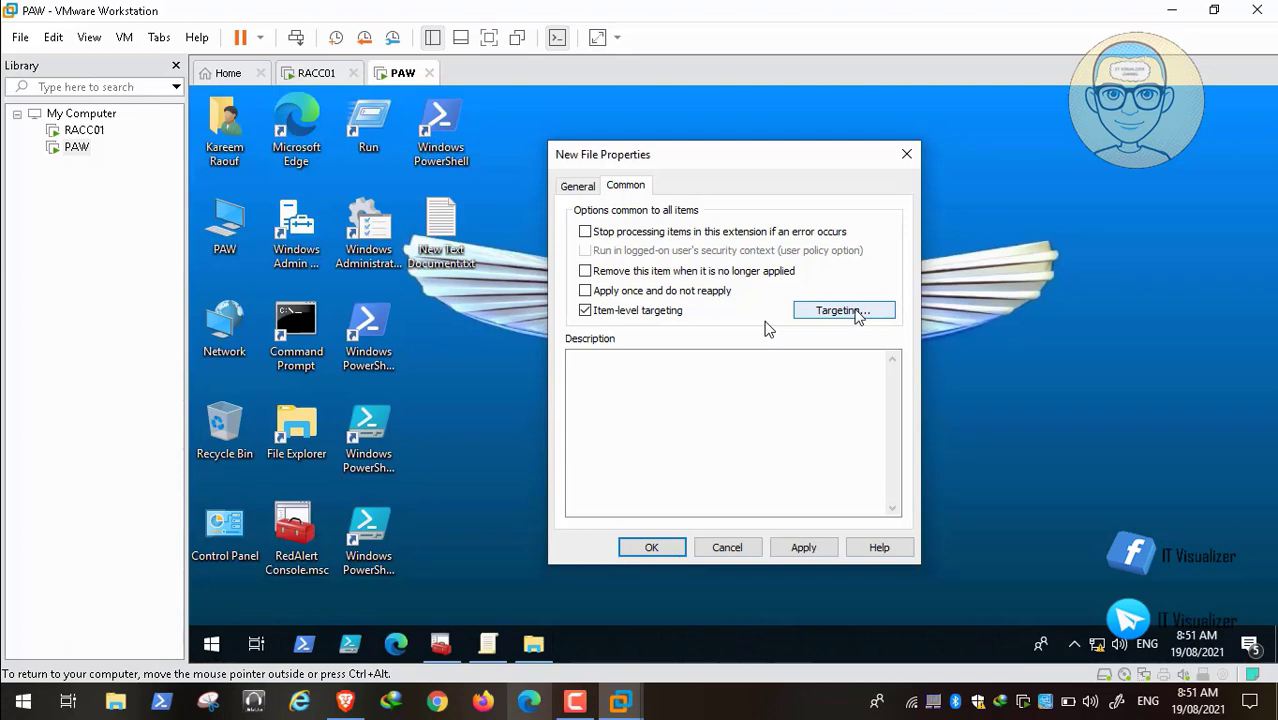
{"action": "left_click", "coordinate": [840, 311]}
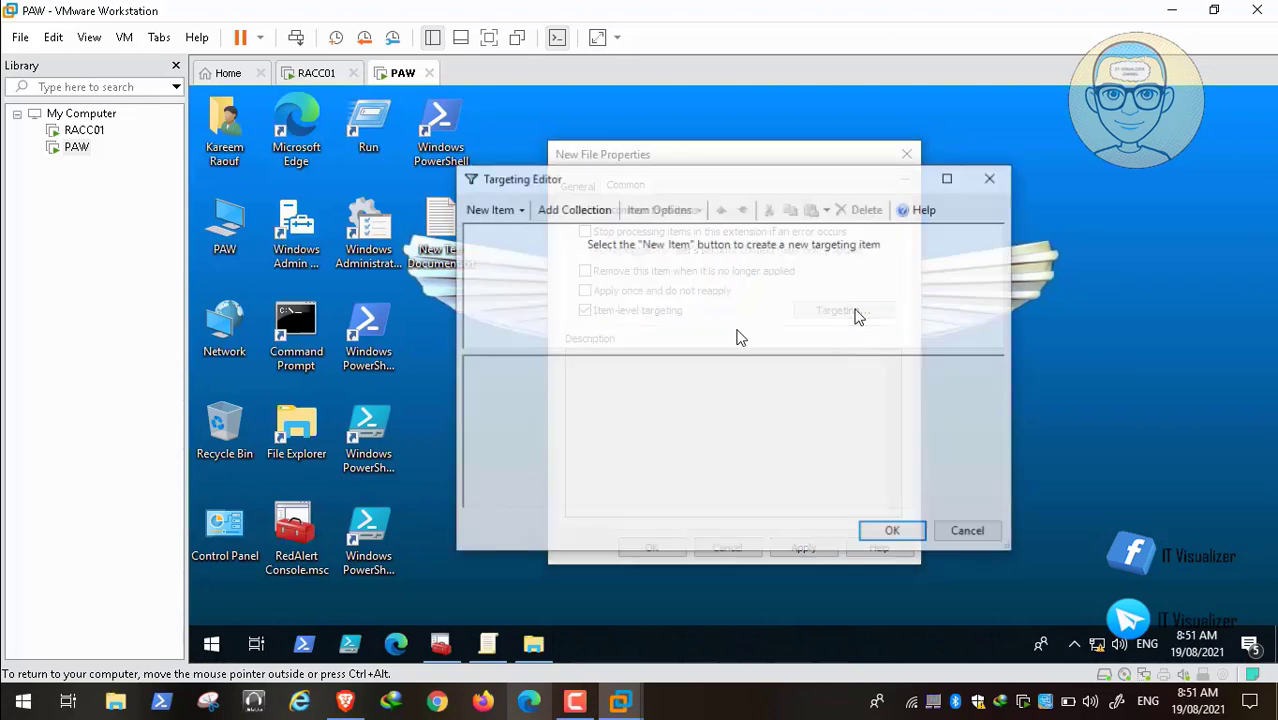
Step: Add a Security Group targeting item and enter the group name 'UN_'
{"action": "left_click", "coordinate": [505, 212]}
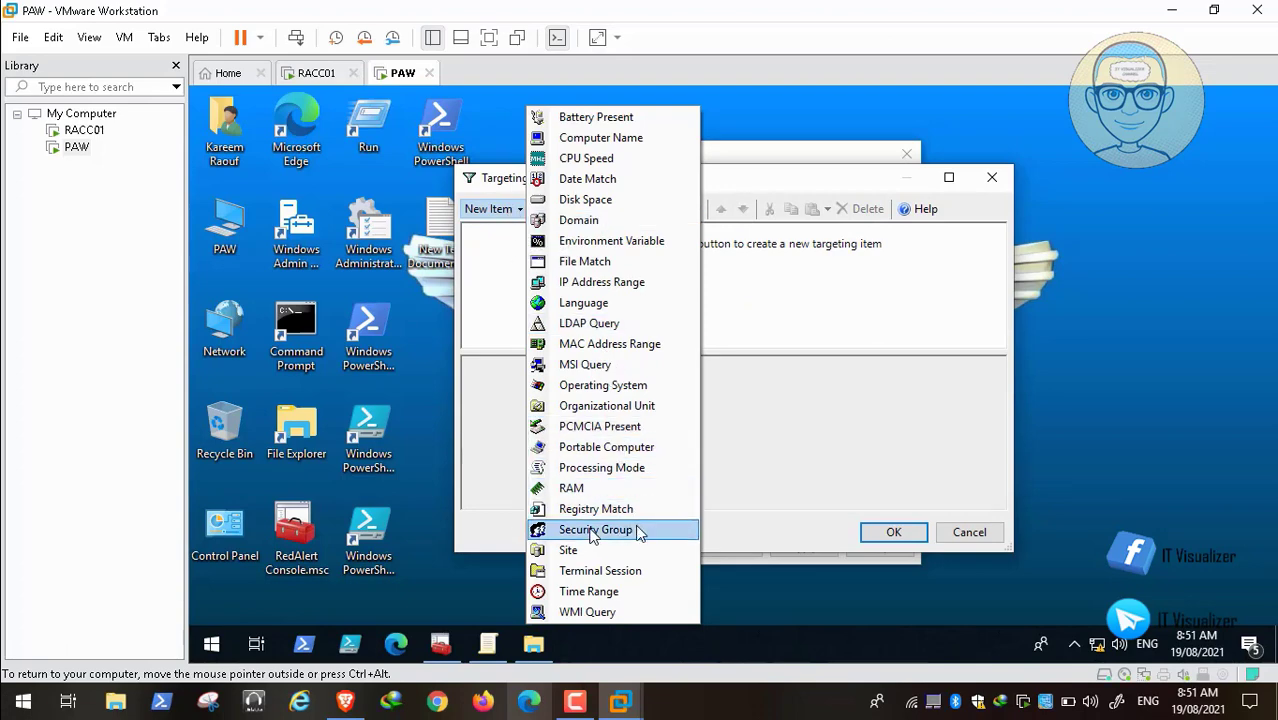
{"action": "left_click", "coordinate": [595, 530]}
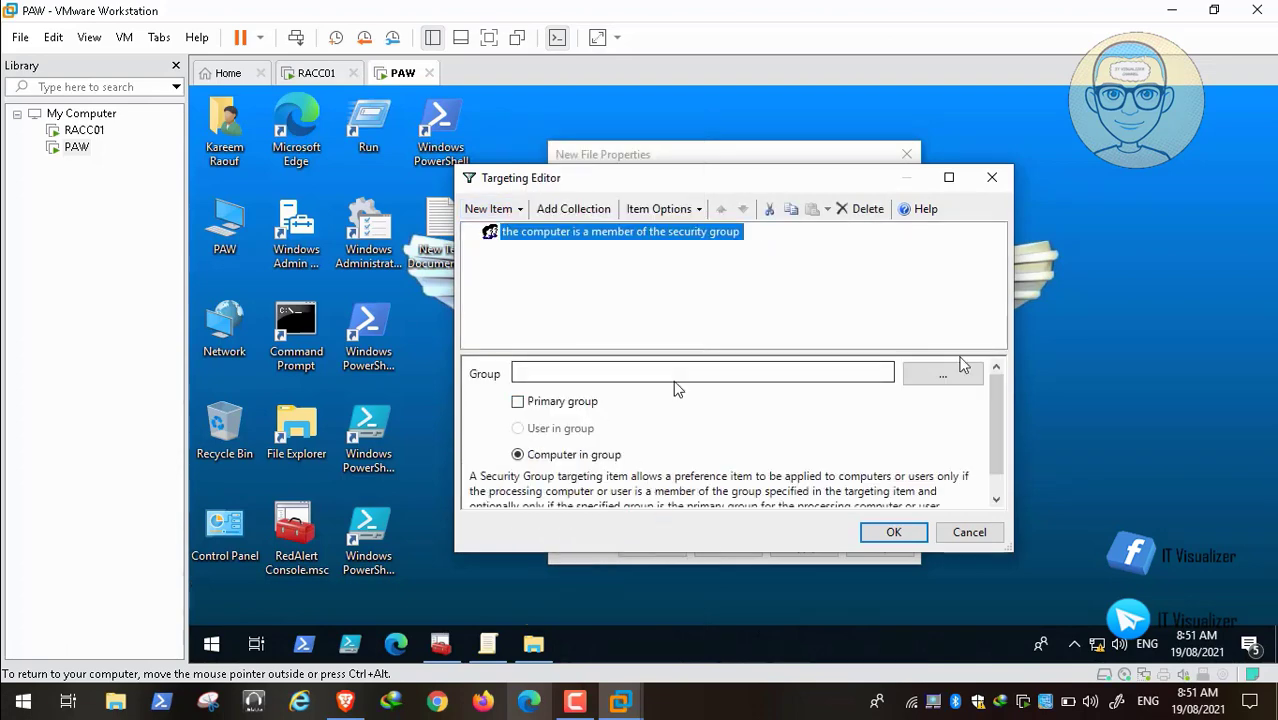
{"action": "left_click", "coordinate": [958, 376]}
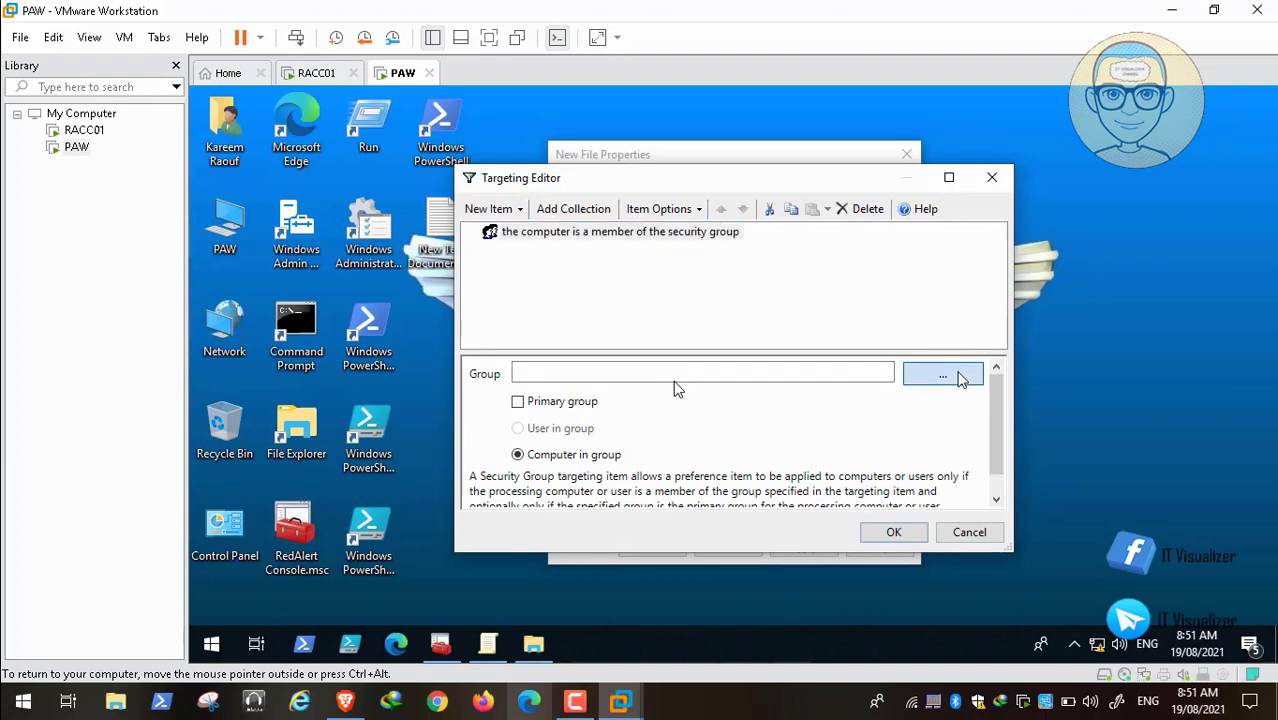
{"action": "left_click", "coordinate": [958, 376]}
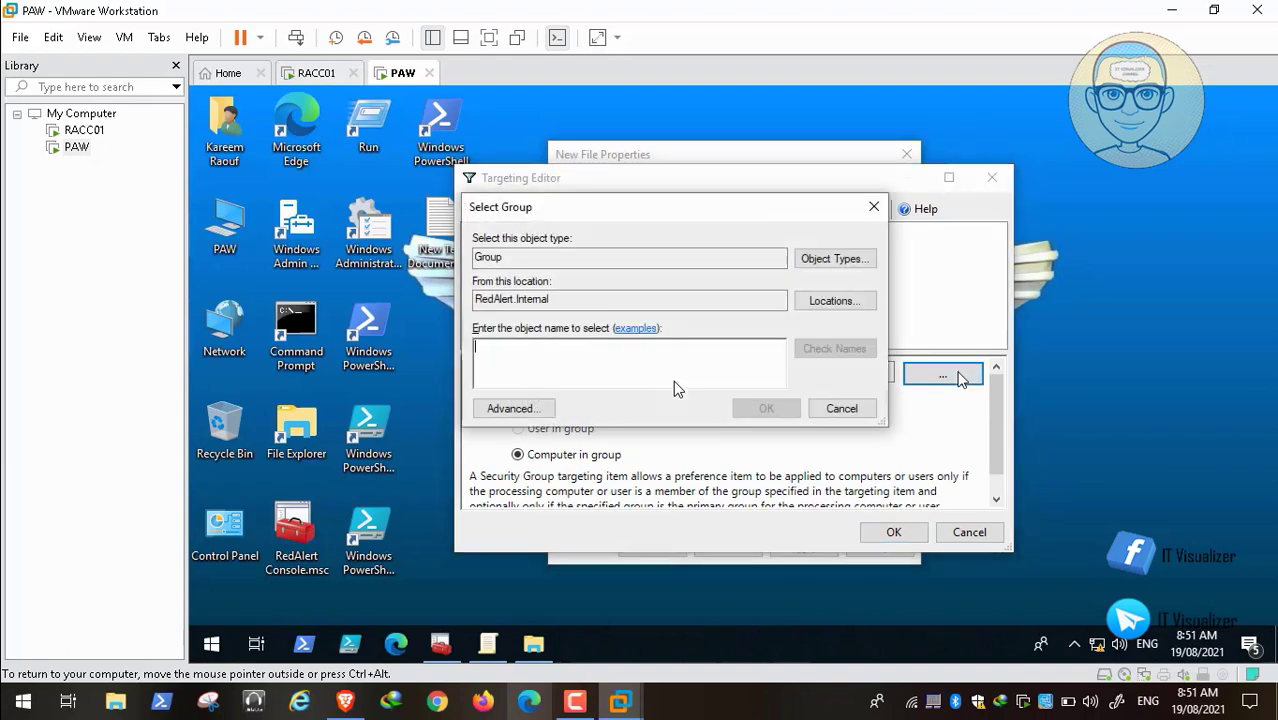
{"action": "type", "text": "UN_All"}
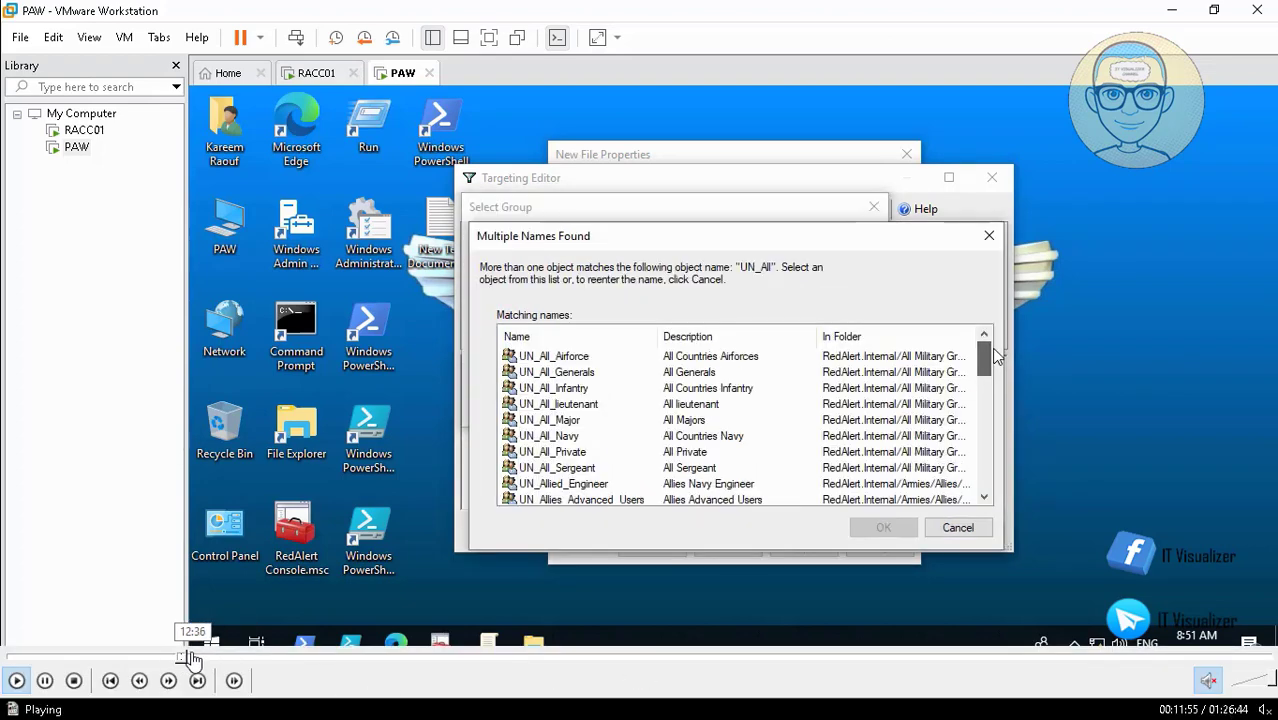
{"action": "left_click", "coordinate": [184, 657]}
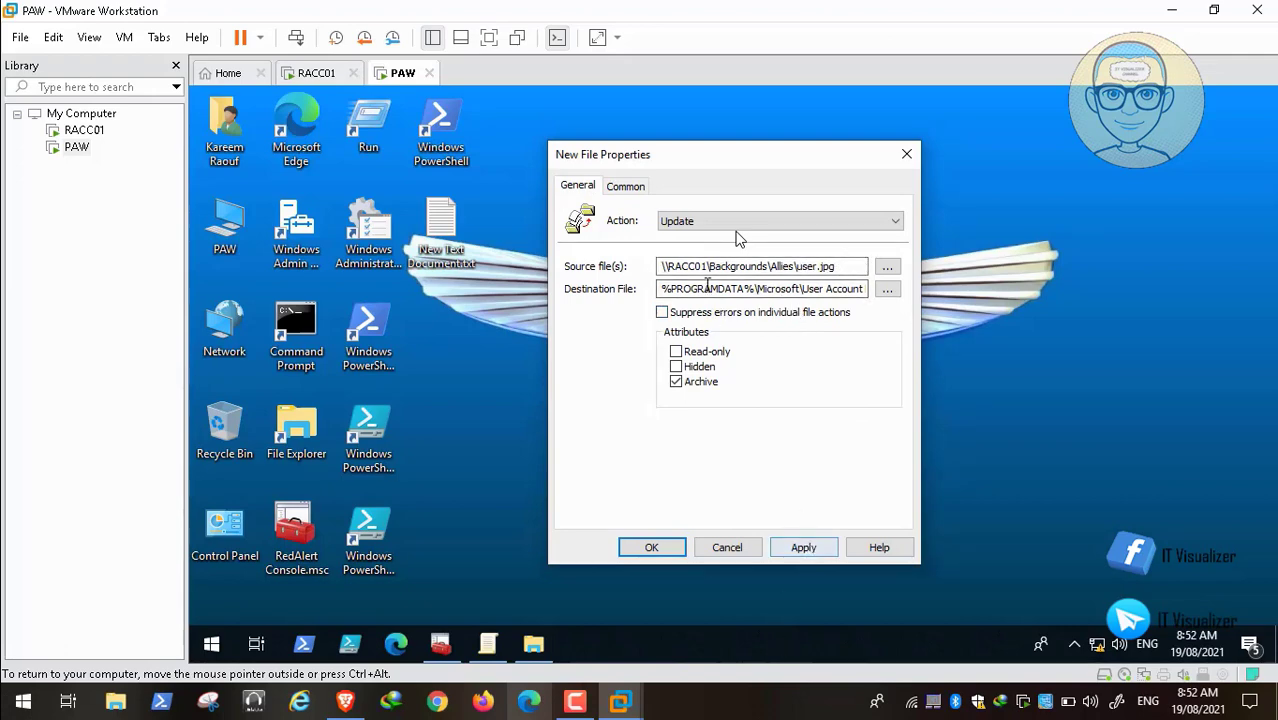
Step: Copy the user.jpg source path into the New Text Document notes file
{"action": "left_click", "coordinate": [445, 232]}
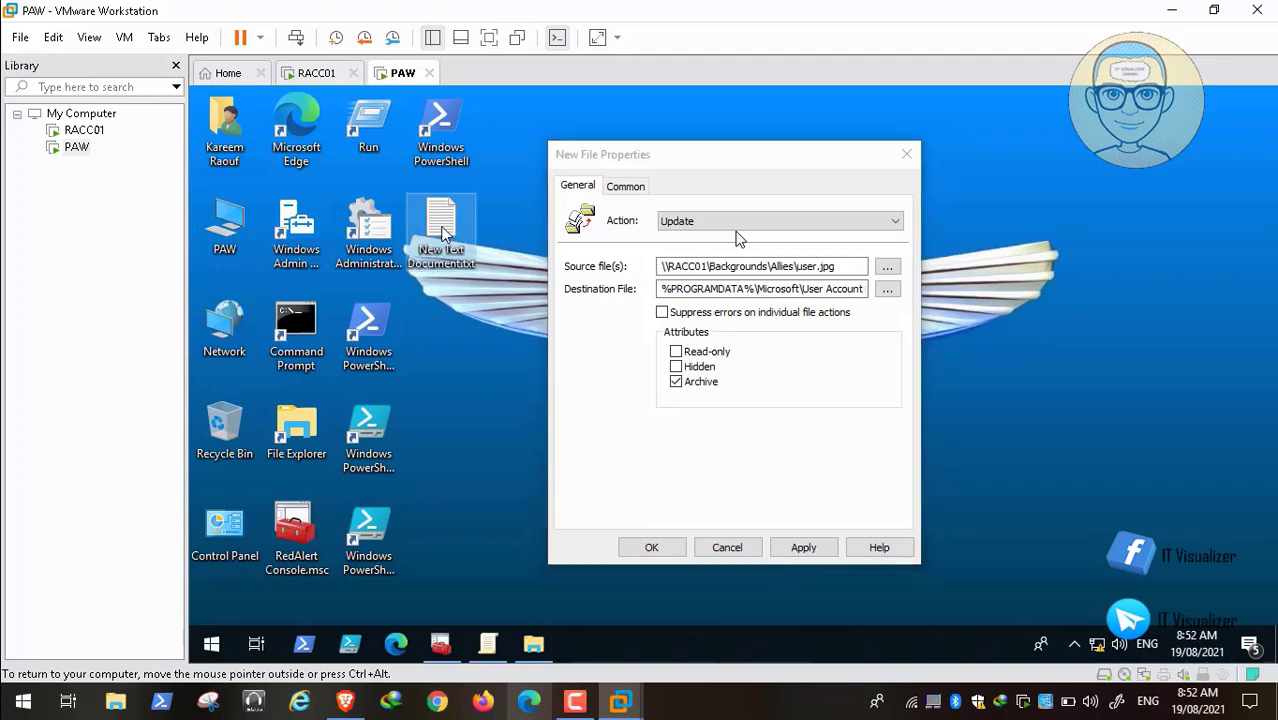
{"action": "double_click", "coordinate": [445, 232]}
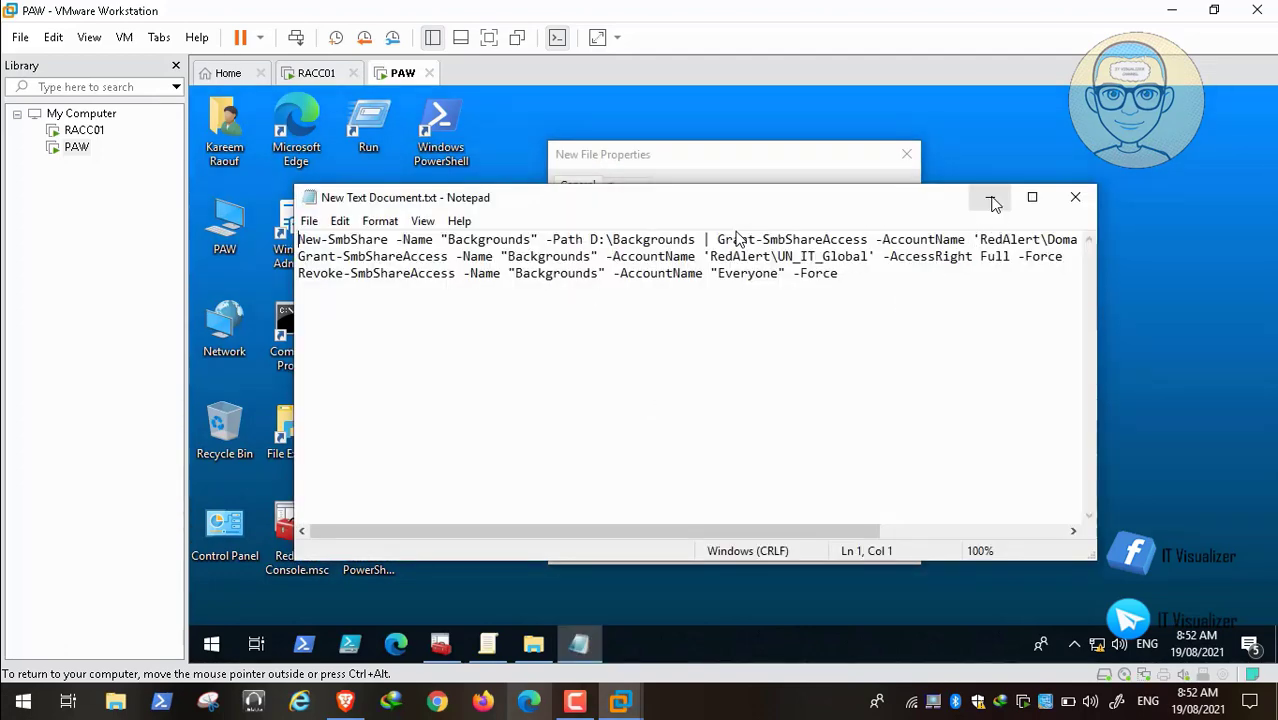
{"action": "left_click", "coordinate": [991, 201]}
{"action": "left_click_drag", "start_coordinate": [845, 266], "coordinate": [609, 266]}
{"action": "key", "text": "ctrl+c"}
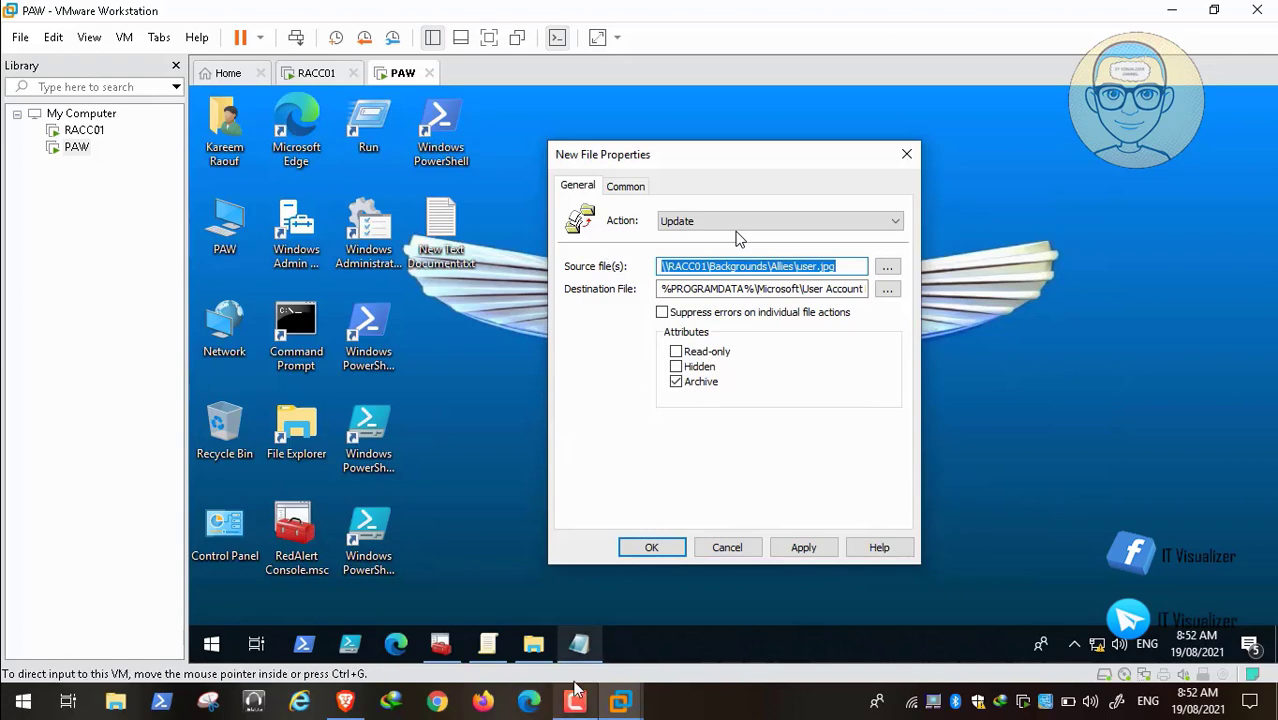
{"action": "left_click", "coordinate": [579, 648]}
{"action": "left_click", "coordinate": [579, 648]}
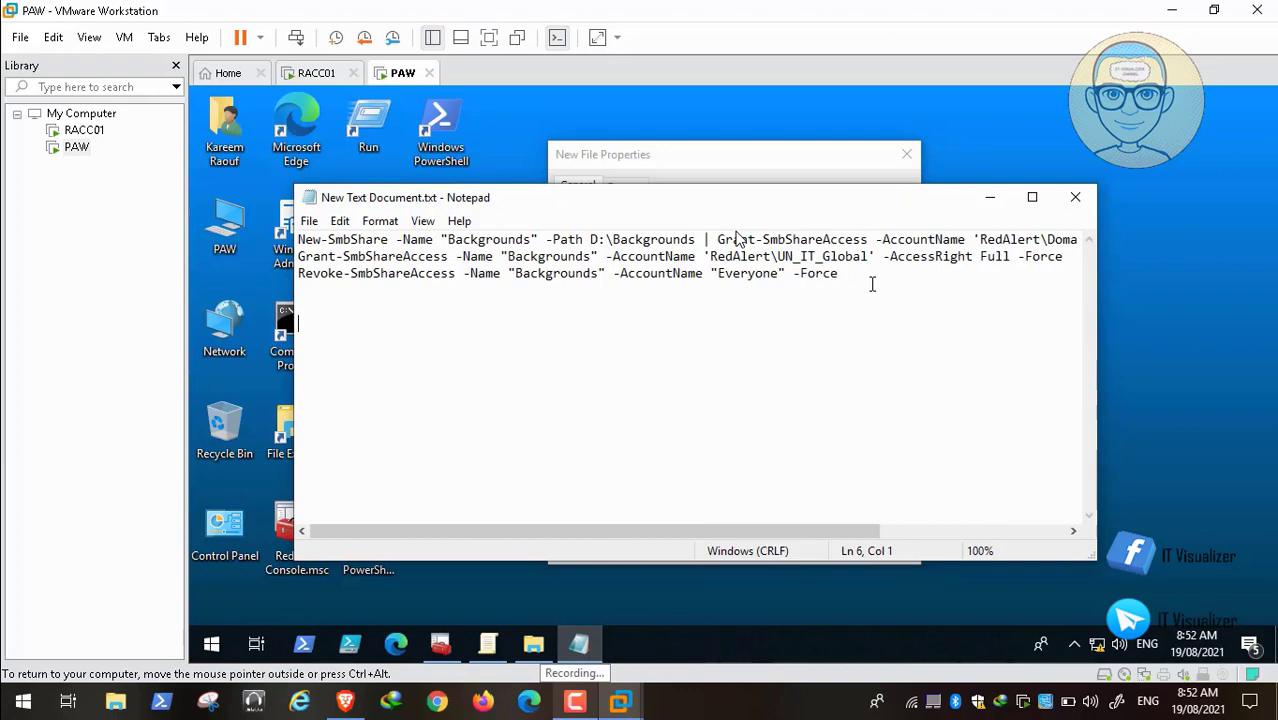
{"action": "key", "text": "ctrl+v"}
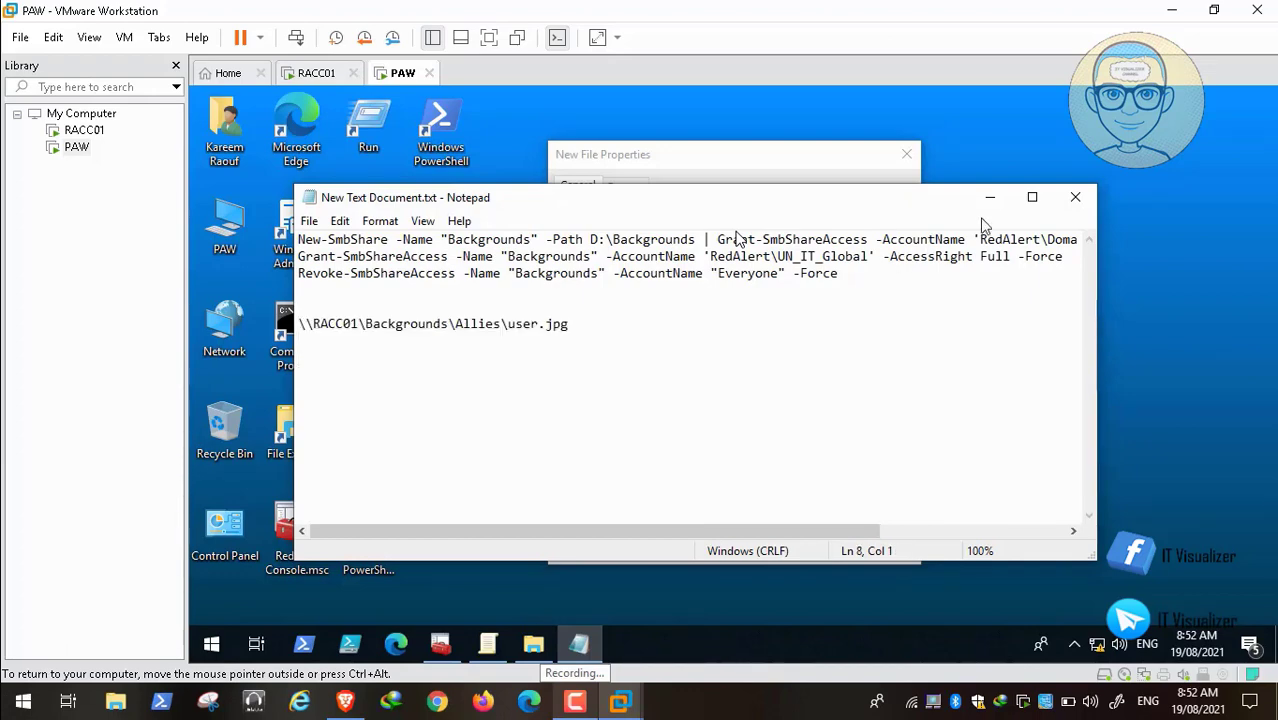
Step: Select the destination path, then apply and close the user.jpg properties
{"action": "left_click", "coordinate": [990, 197]}
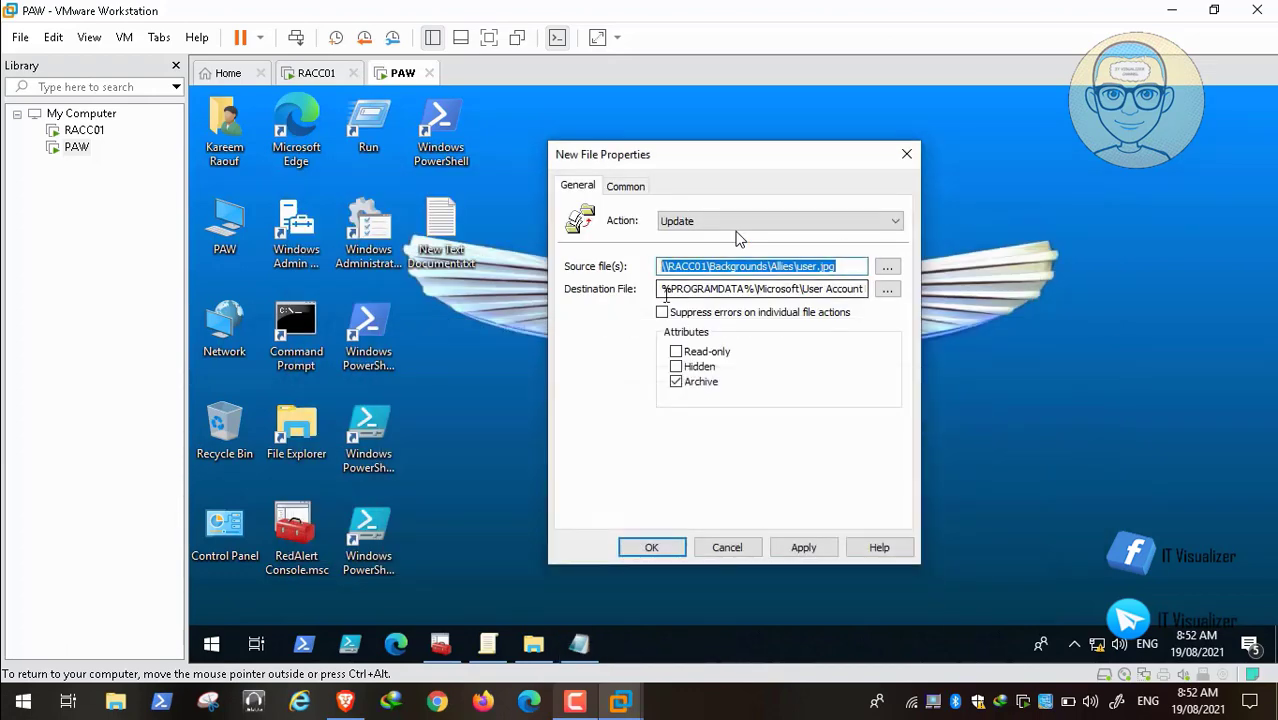
{"action": "left_click", "coordinate": [661, 289]}
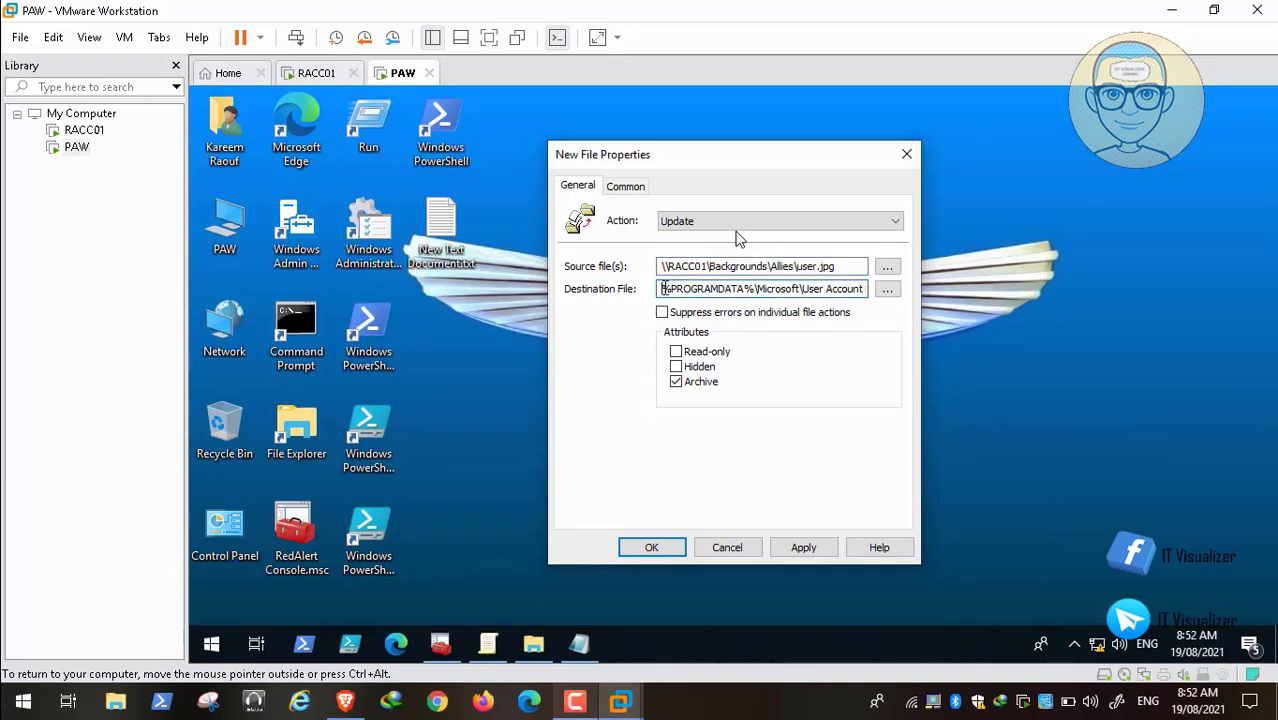
{"action": "left_click_drag", "start_coordinate": [661, 289], "coordinate": [1024, 296]}
{"action": "key", "text": "ctrl+c"}
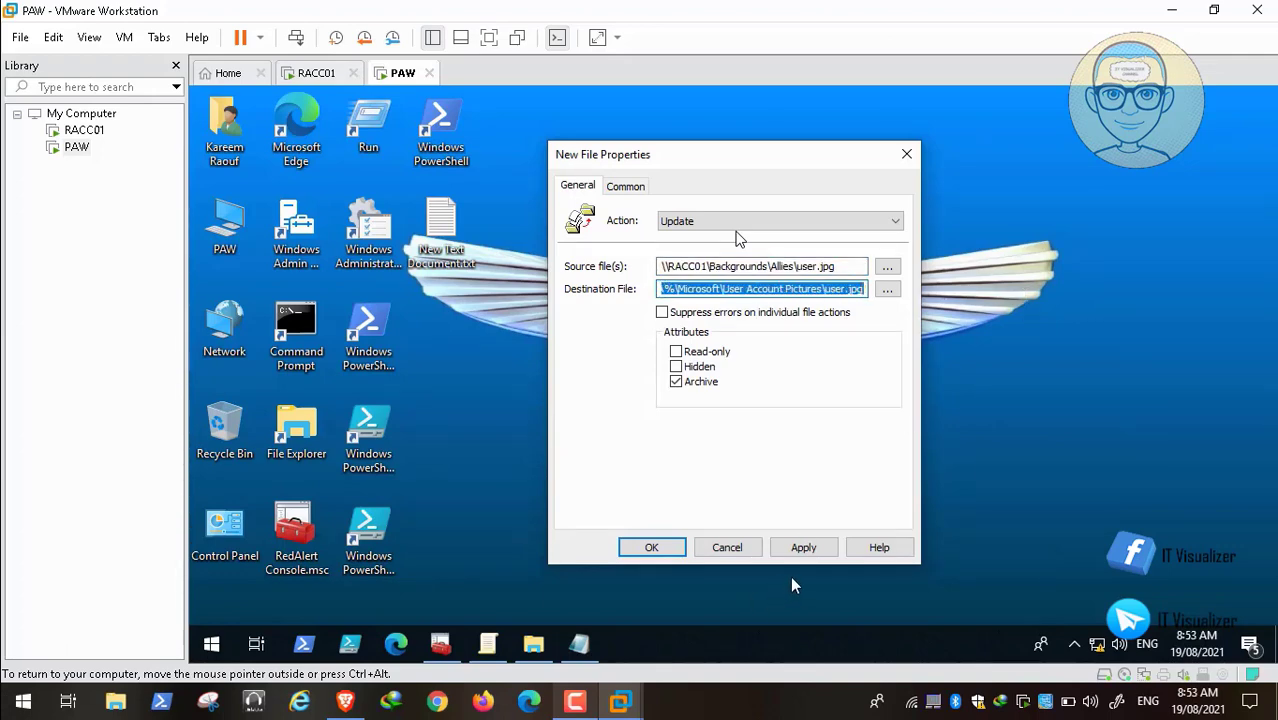
{"action": "left_click", "coordinate": [812, 549]}
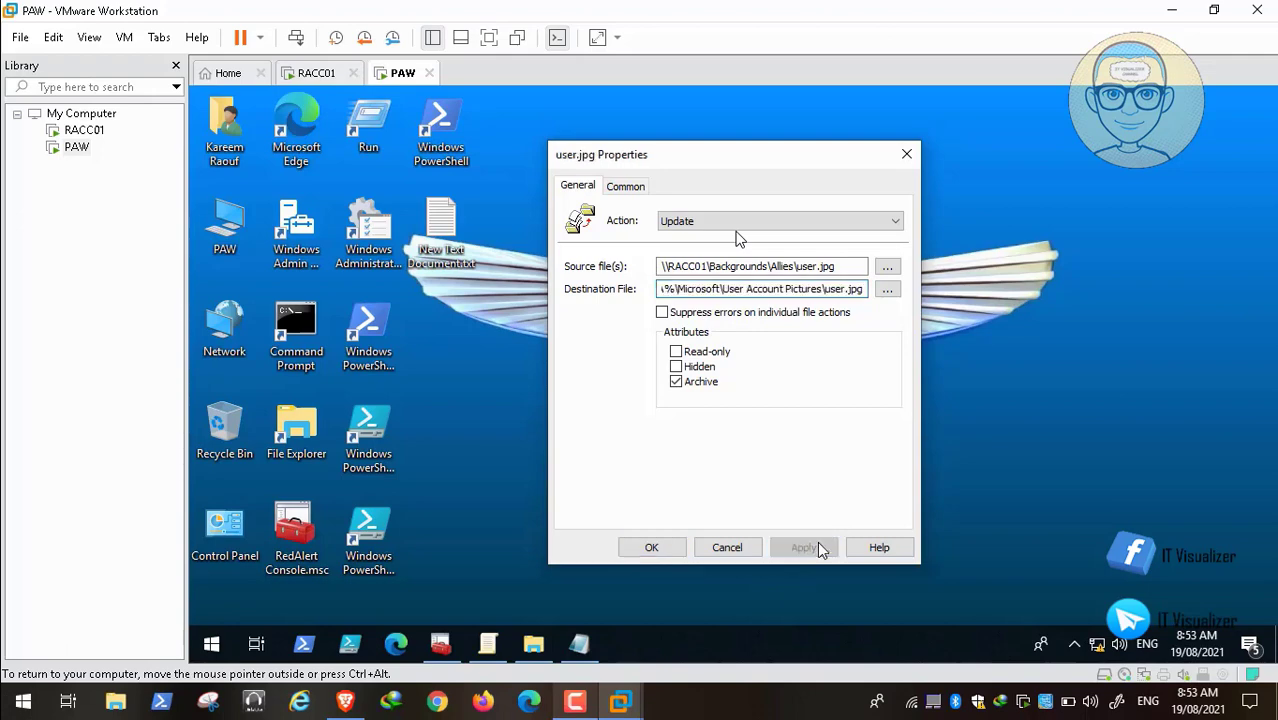
{"action": "left_click", "coordinate": [651, 547]}
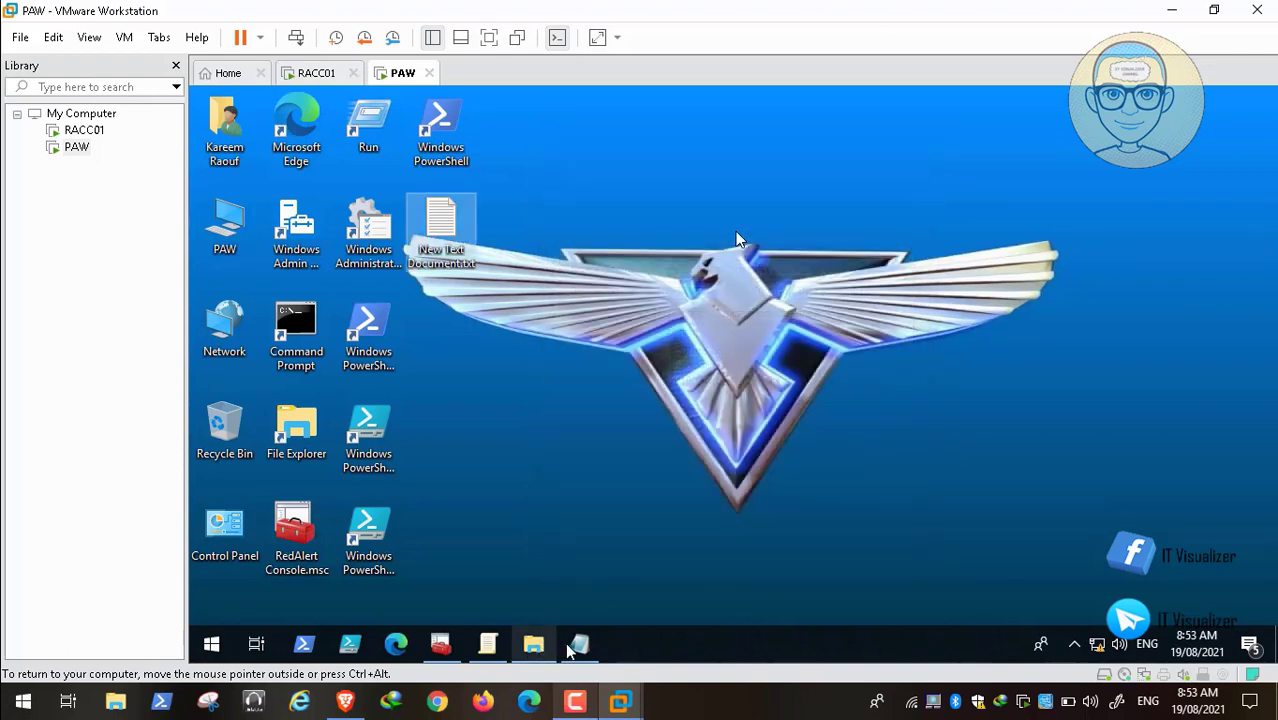
Step: Paste the destination path into the notes and return to the Files preferences
{"action": "left_click", "coordinate": [580, 645]}
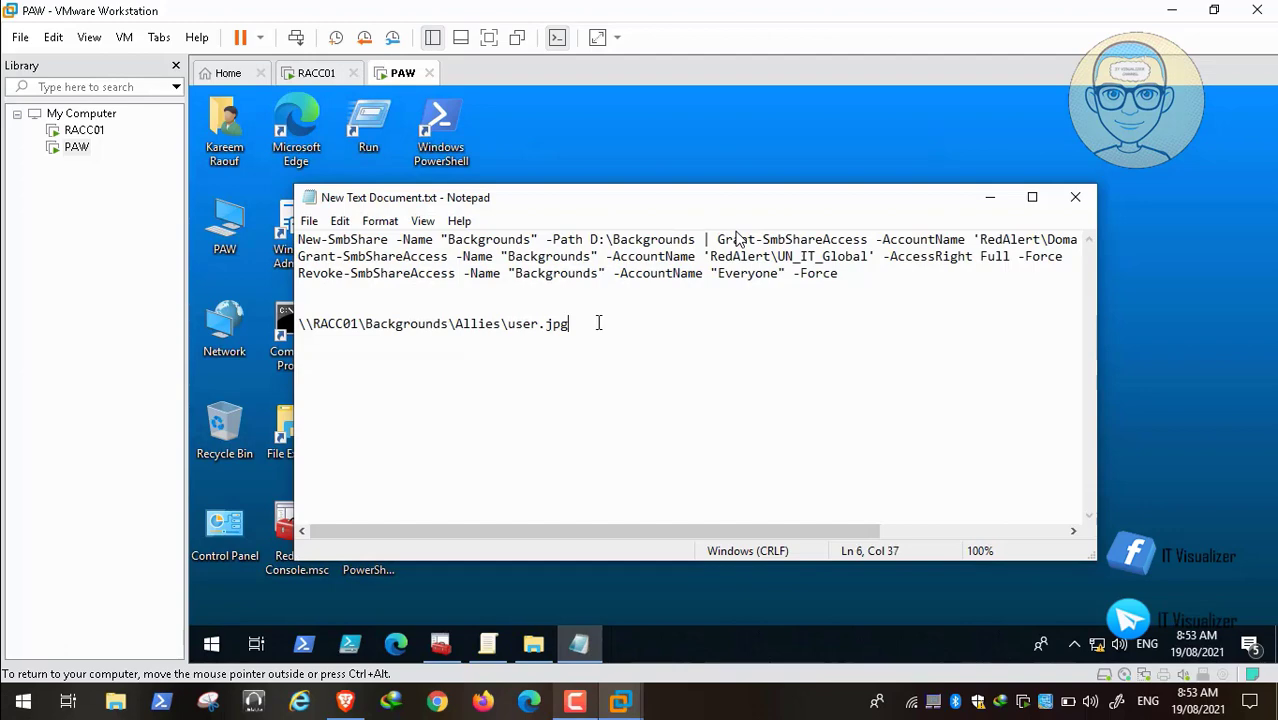
{"action": "key", "text": "ctrl+v"}
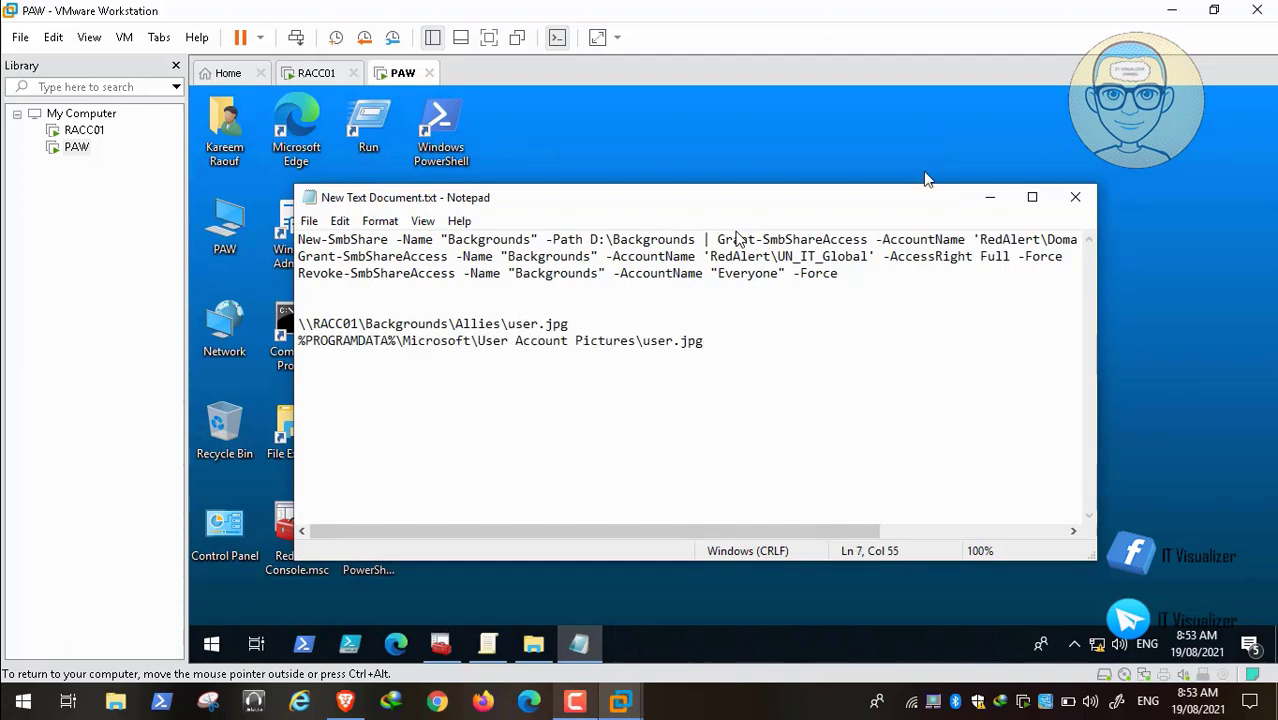
{"action": "left_click", "coordinate": [987, 196]}
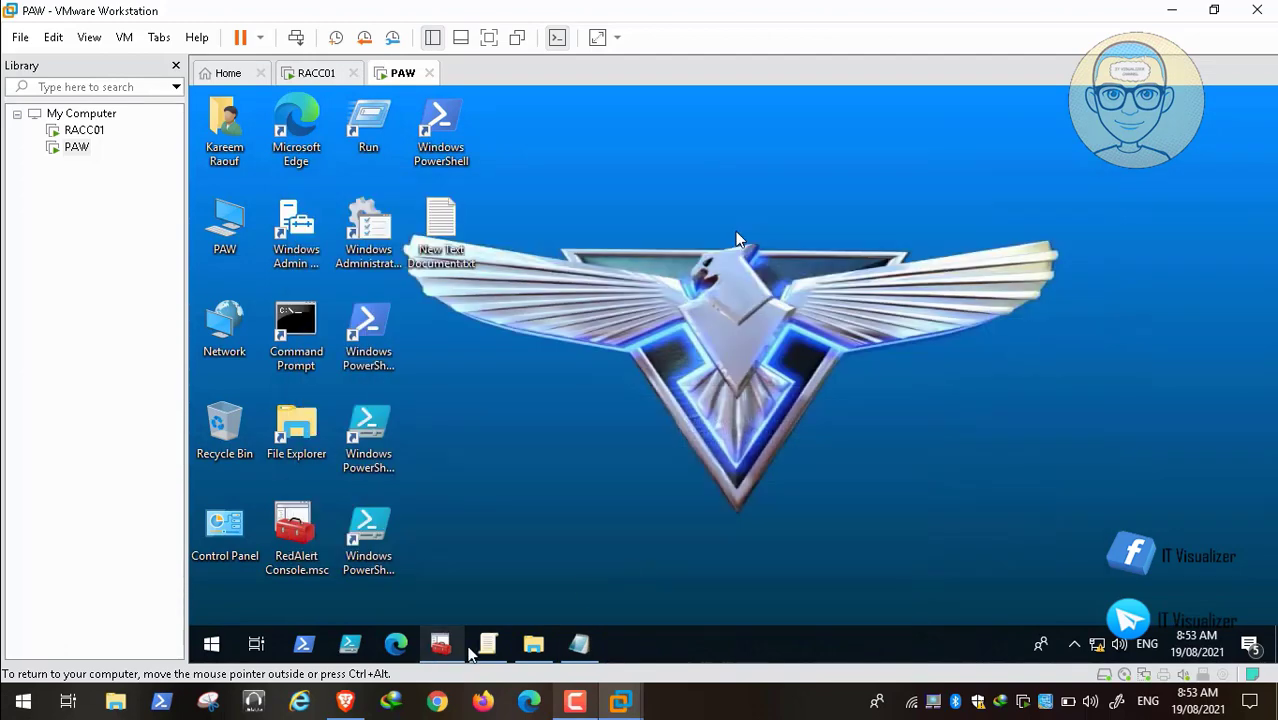
{"action": "left_click", "coordinate": [488, 645]}
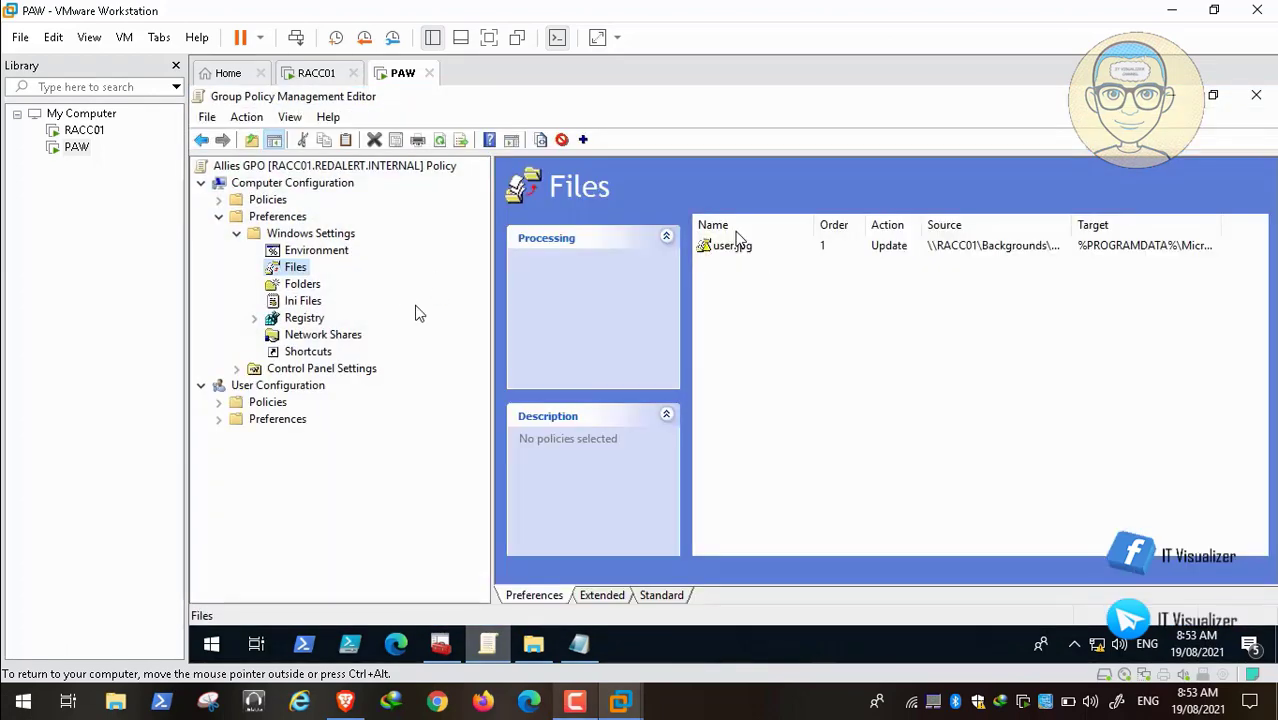
Step: Close the Allies GPO editor and open EOTS GPO for editing in a maximized editor
{"action": "left_click", "coordinate": [1258, 98]}
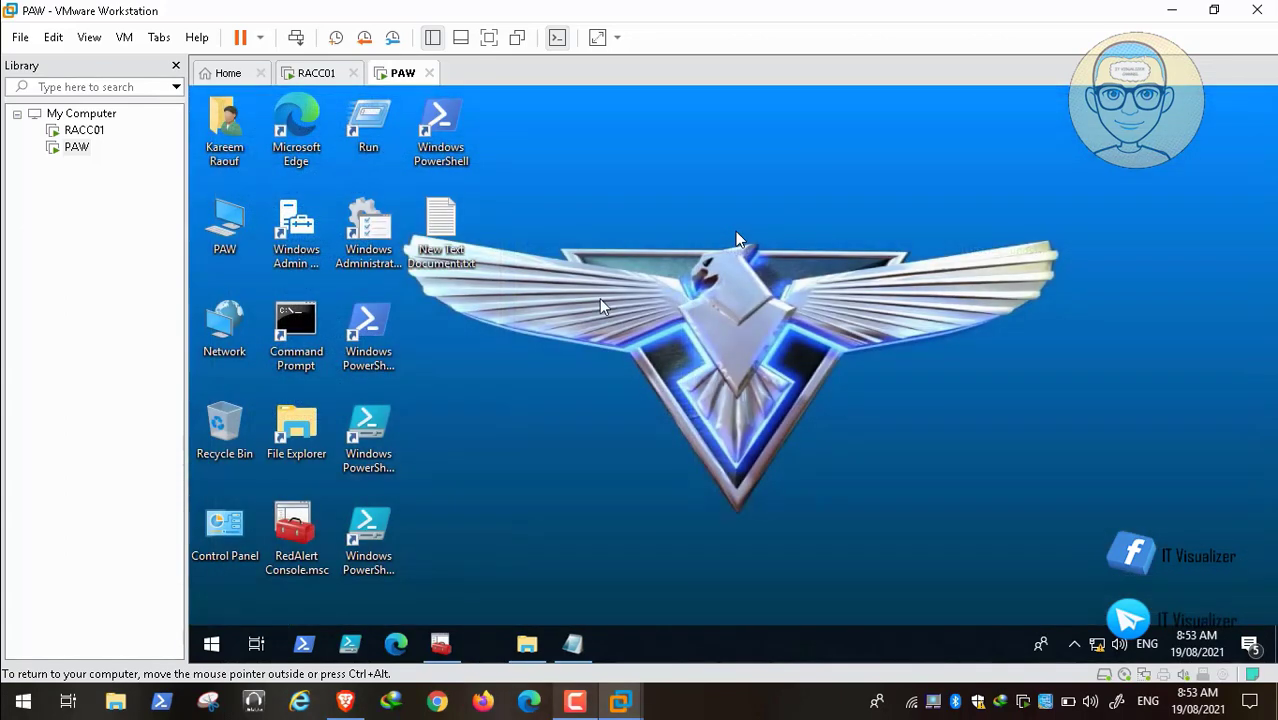
{"action": "left_click", "coordinate": [441, 635]}
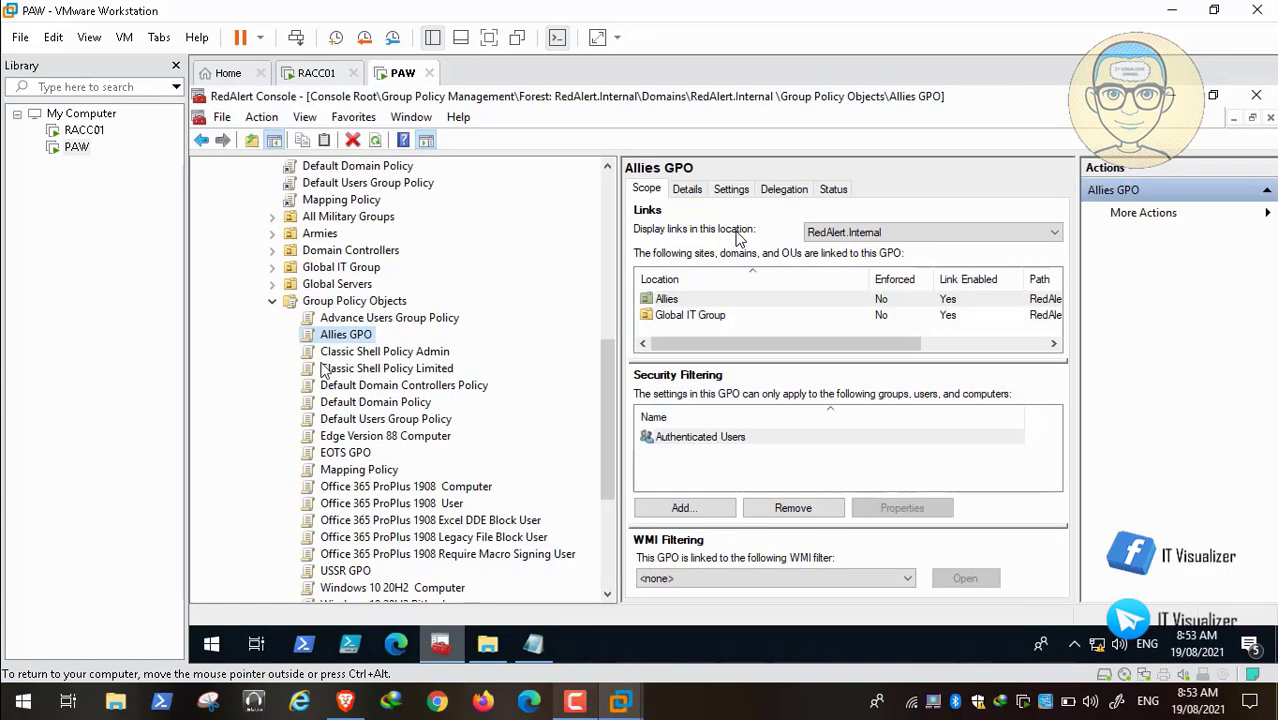
{"action": "right_click", "coordinate": [351, 455]}
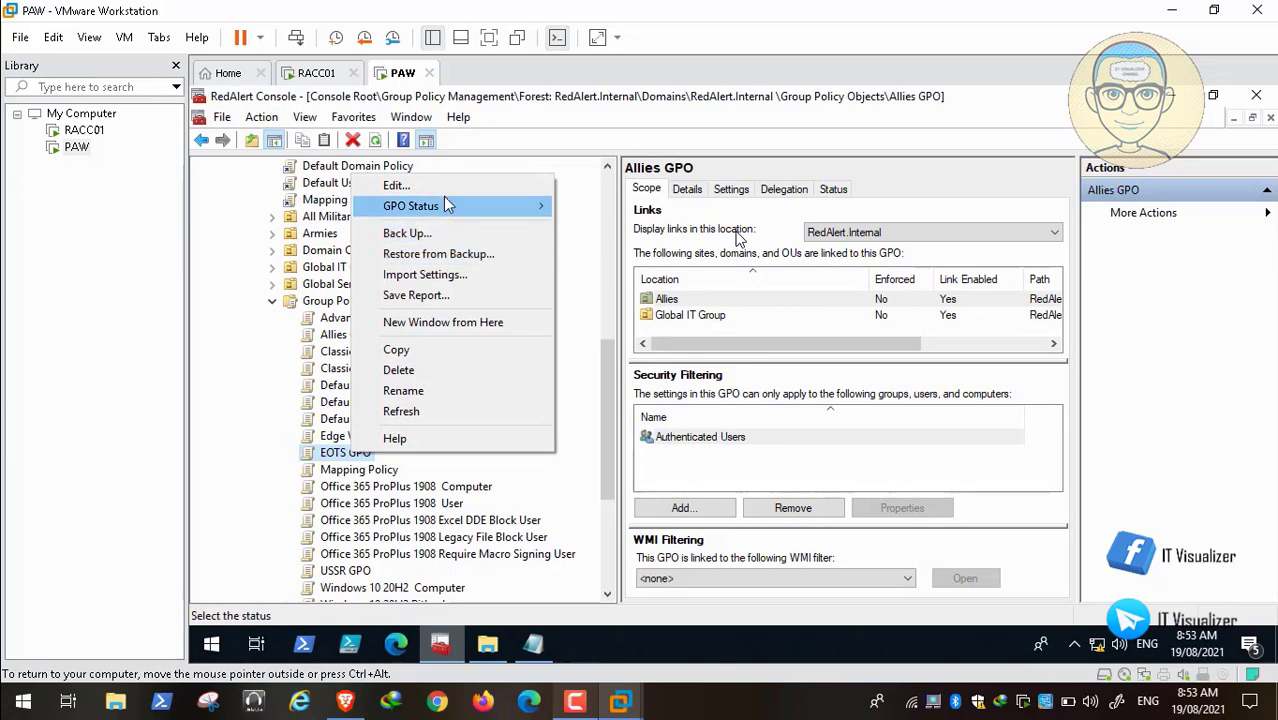
{"action": "left_click", "coordinate": [446, 186]}
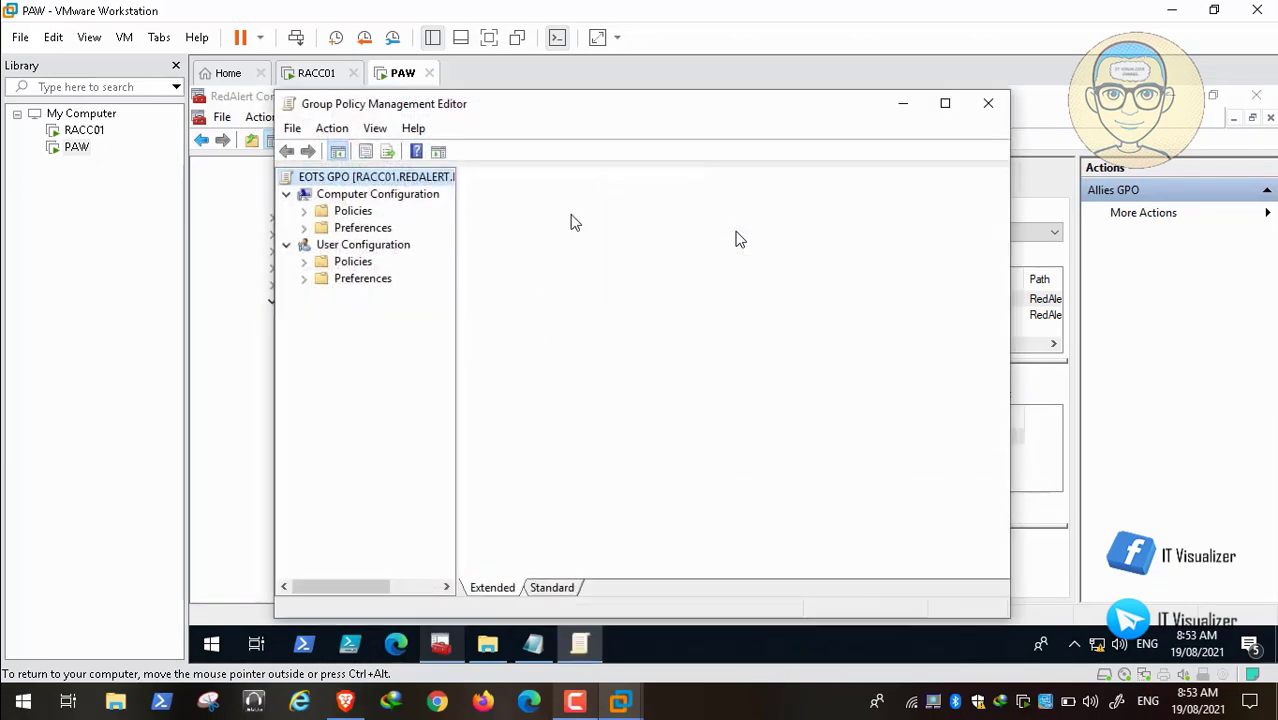
{"action": "left_click", "coordinate": [942, 106]}
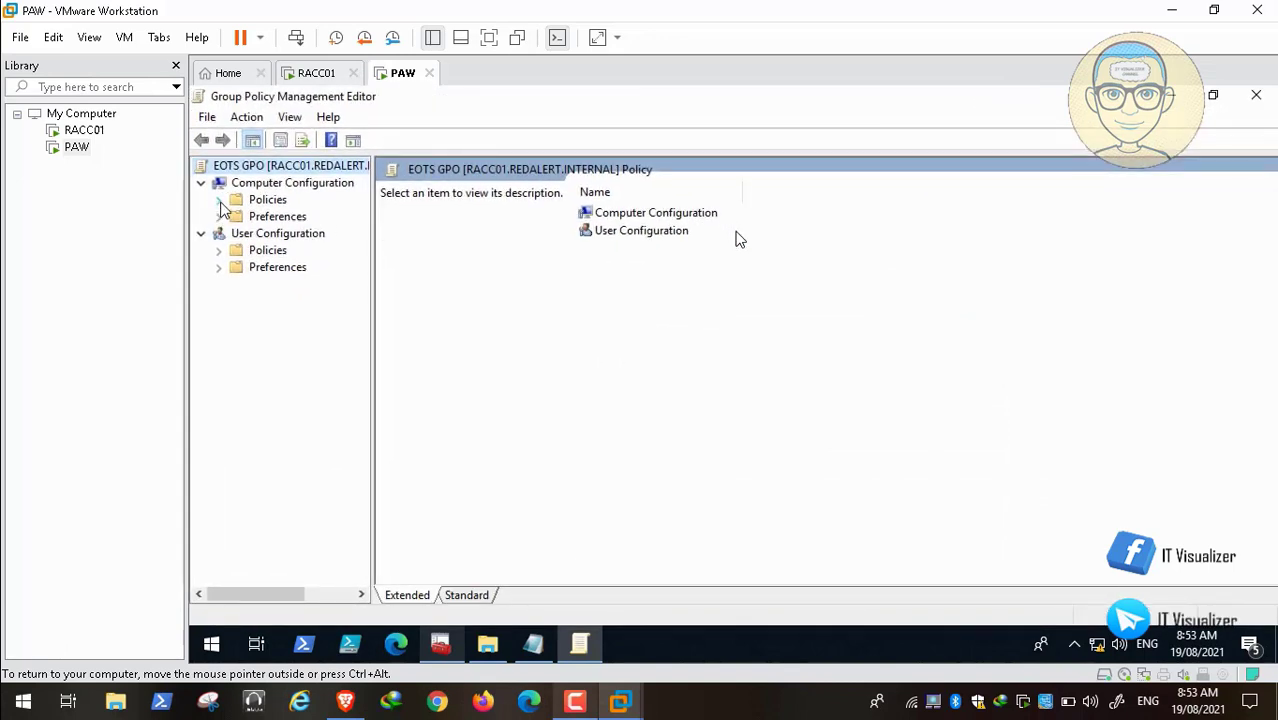
Step: Show the empty Files preferences under Computer Configuration > Preferences > Windows Settings
{"action": "left_click", "coordinate": [219, 217]}
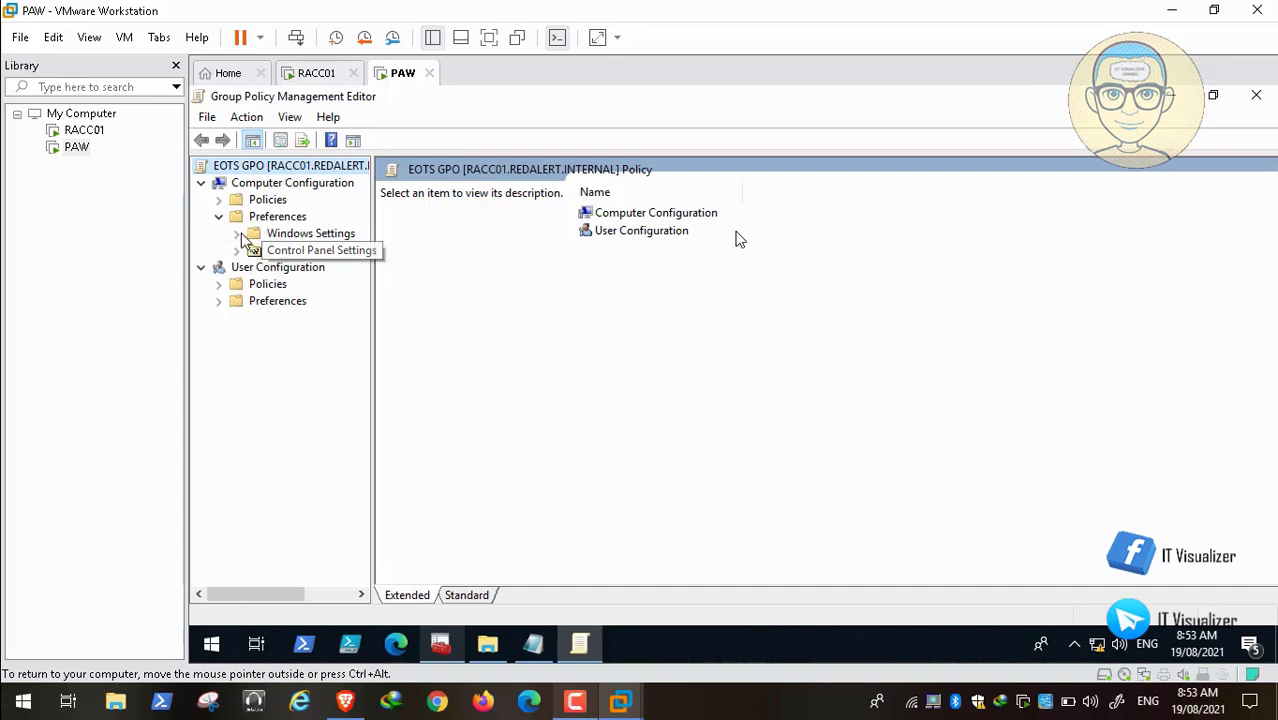
{"action": "left_click", "coordinate": [237, 251]}
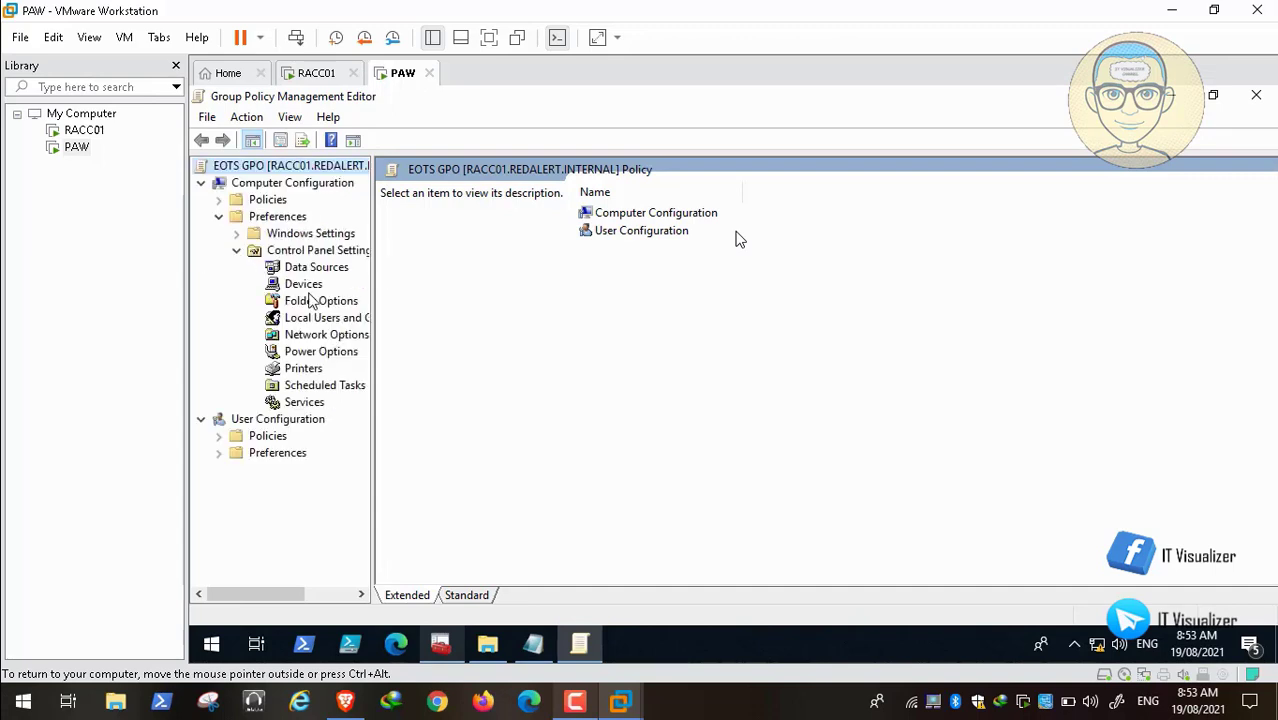
{"action": "left_click", "coordinate": [237, 234]}
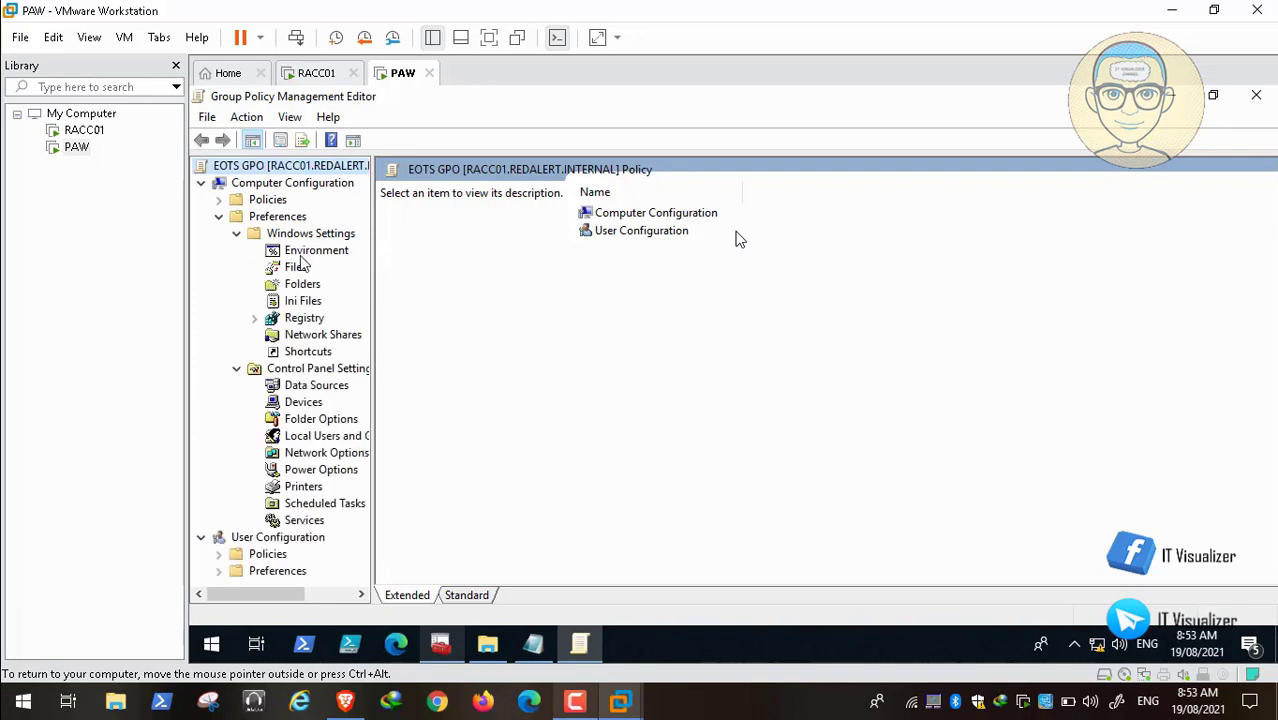
{"action": "left_click", "coordinate": [295, 268]}
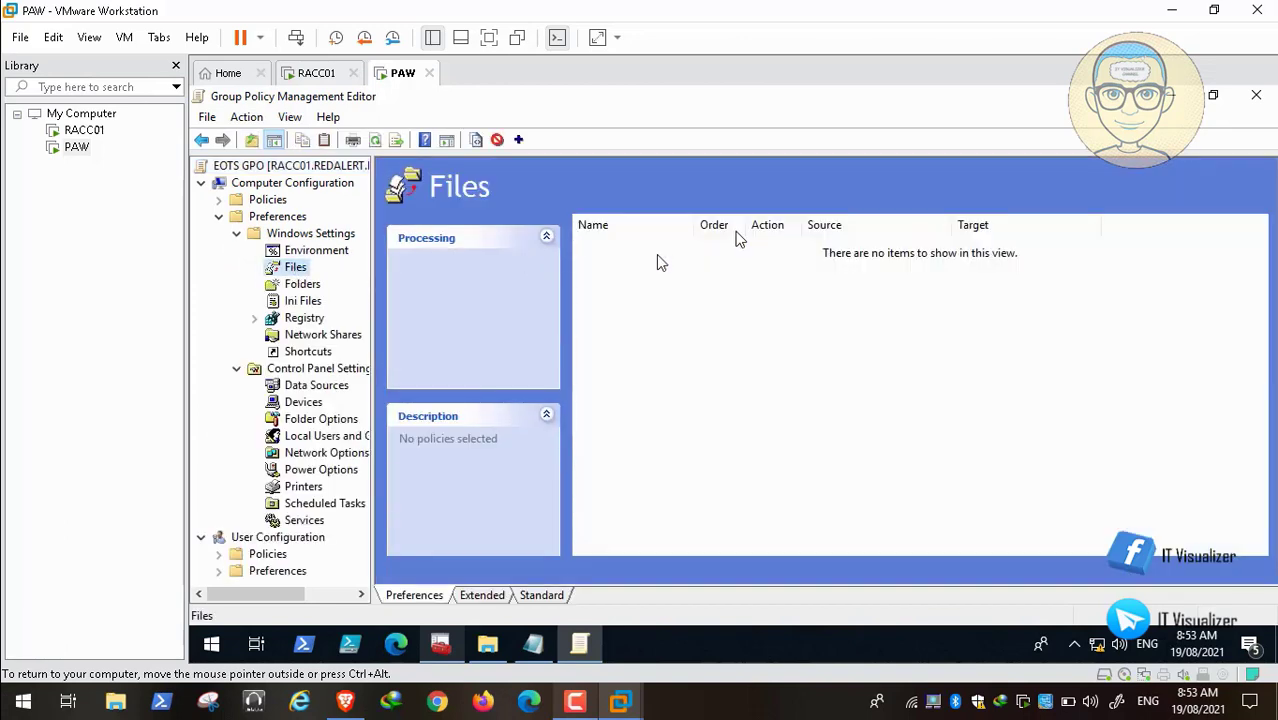
Step: Create a new File item with the source path changed from Allies to EOTS
{"action": "right_click", "coordinate": [290, 270]}
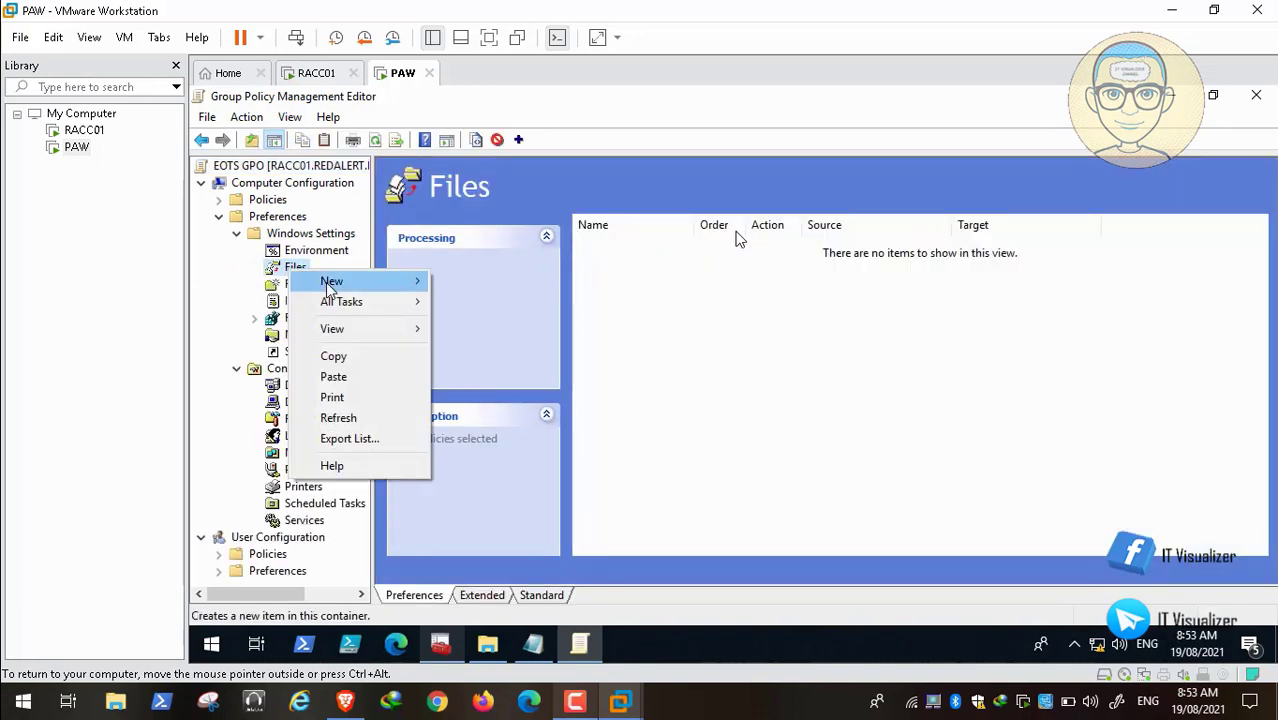
{"action": "mouse_move", "coordinate": [360, 281]}
{"action": "left_click", "coordinate": [498, 284]}
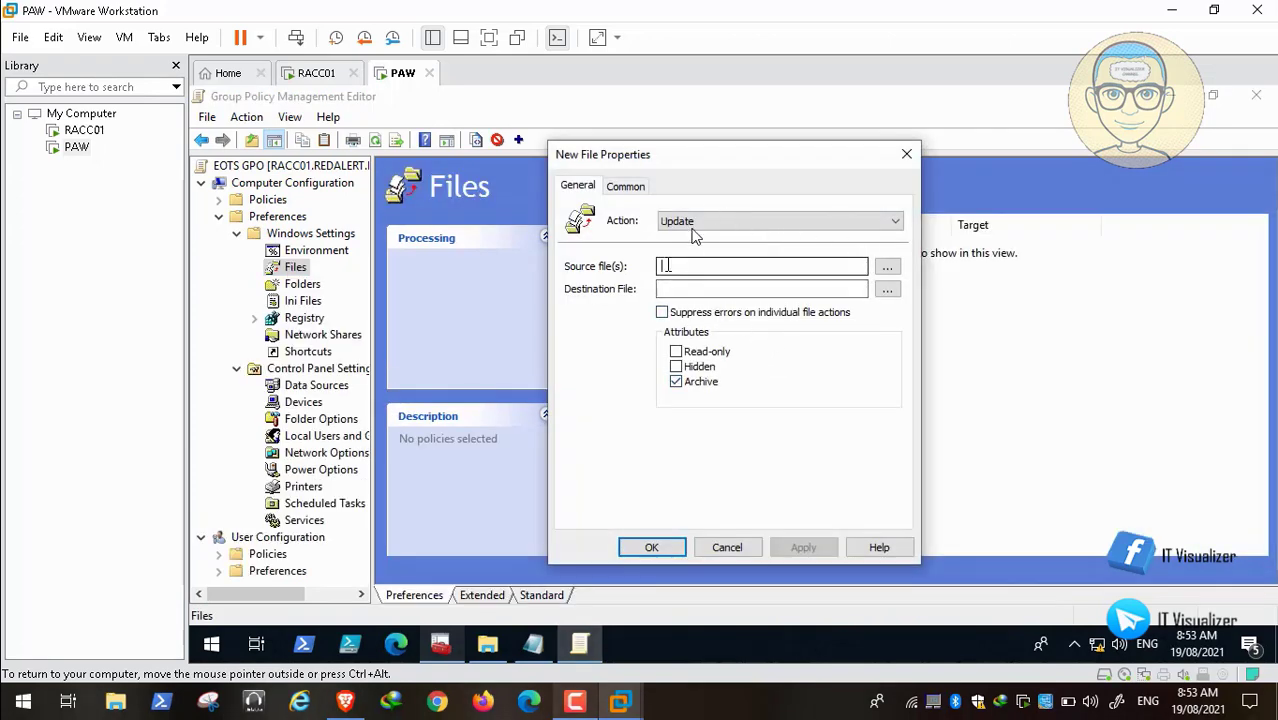
{"action": "mouse_move", "coordinate": [535, 650]}
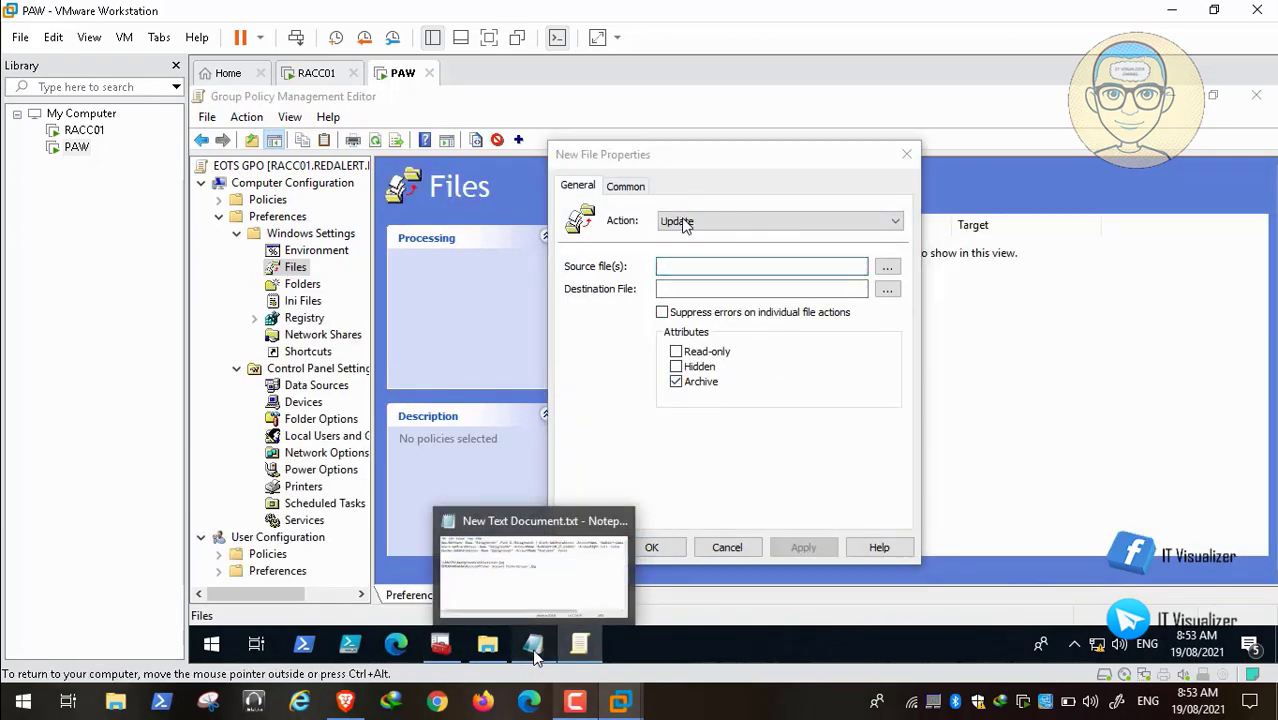
{"action": "left_click", "coordinate": [535, 650]}
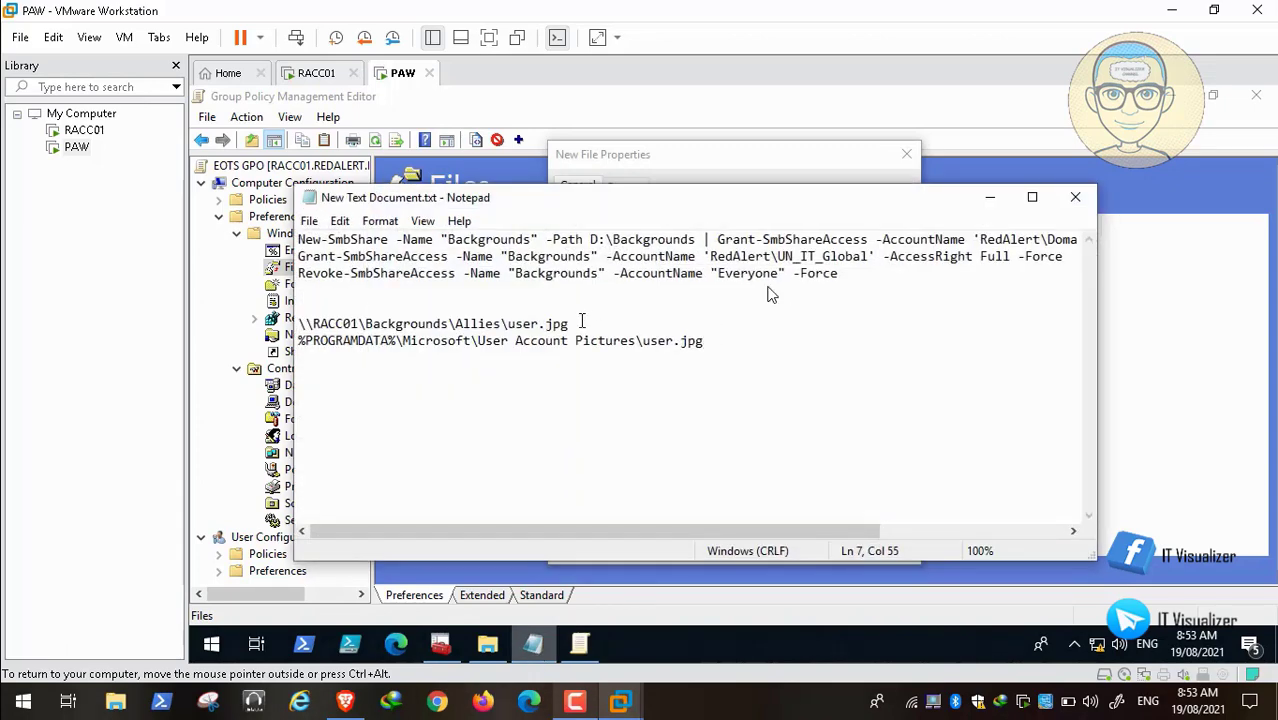
{"action": "left_click_drag", "start_coordinate": [575, 323], "coordinate": [311, 327]}
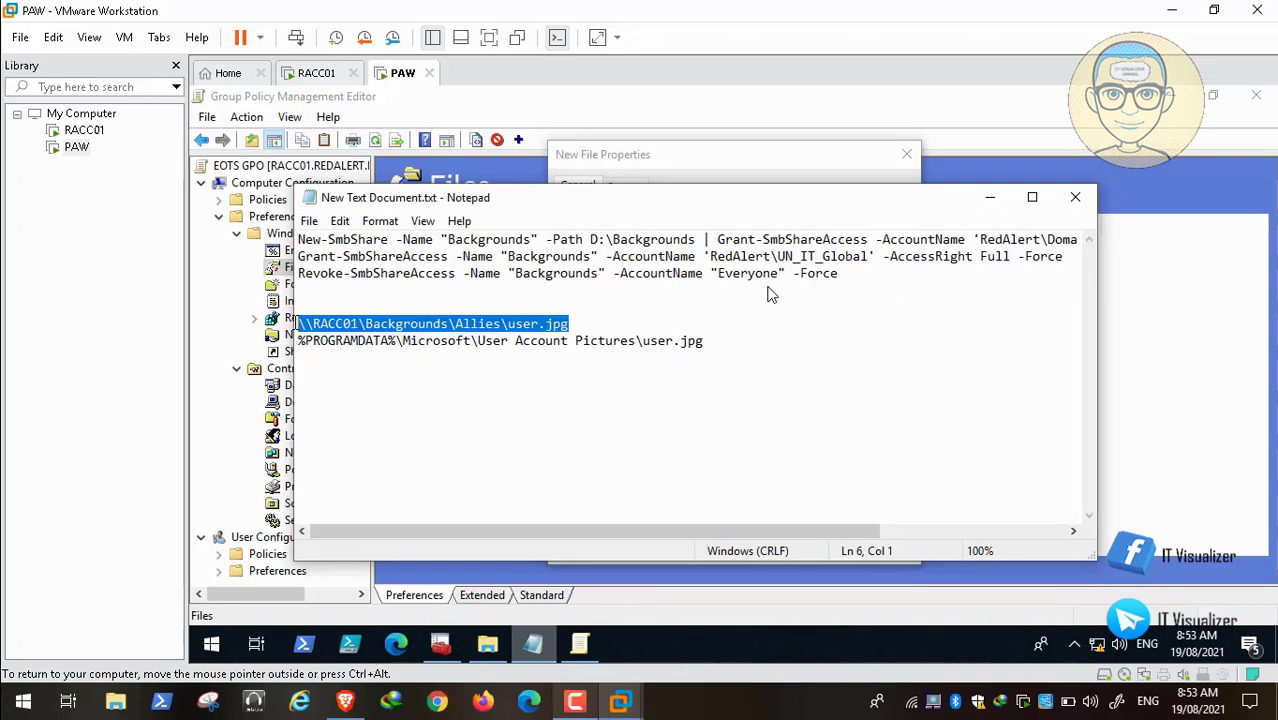
{"action": "left_click", "coordinate": [991, 197]}
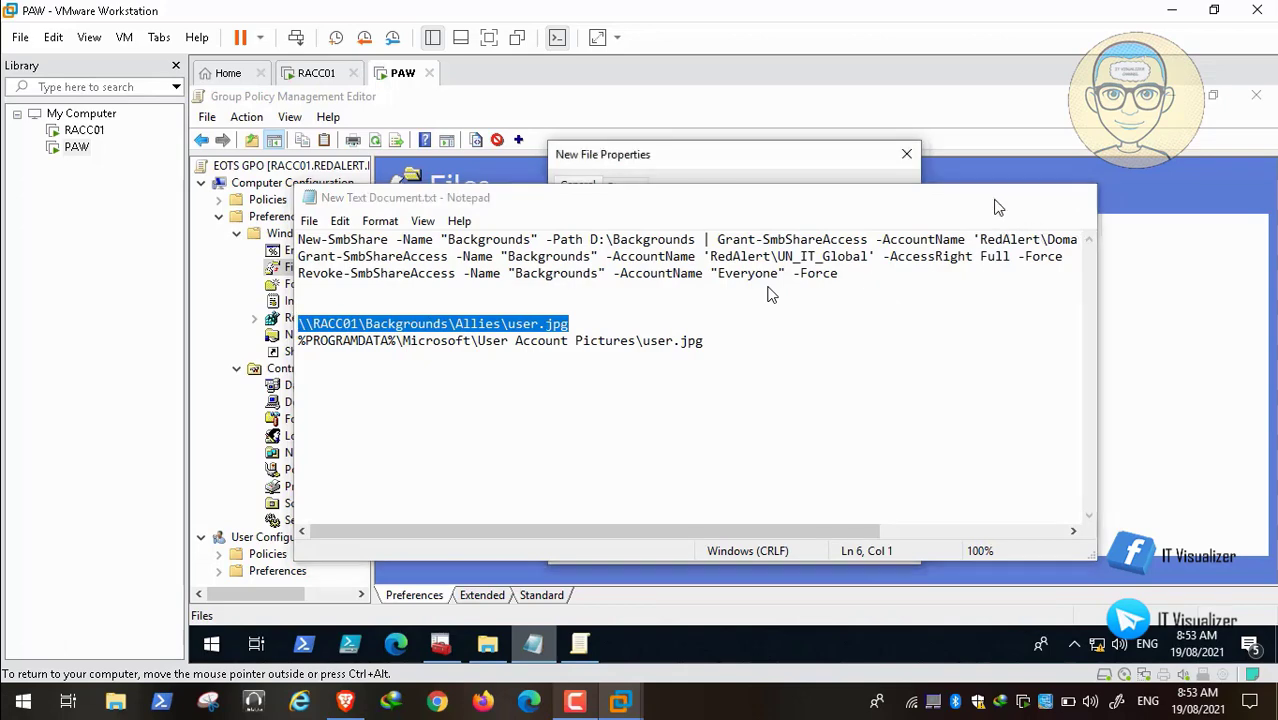
{"action": "type", "text": "\\\\RACC01\\Backgrounds\\Allies\\user.jpg"}
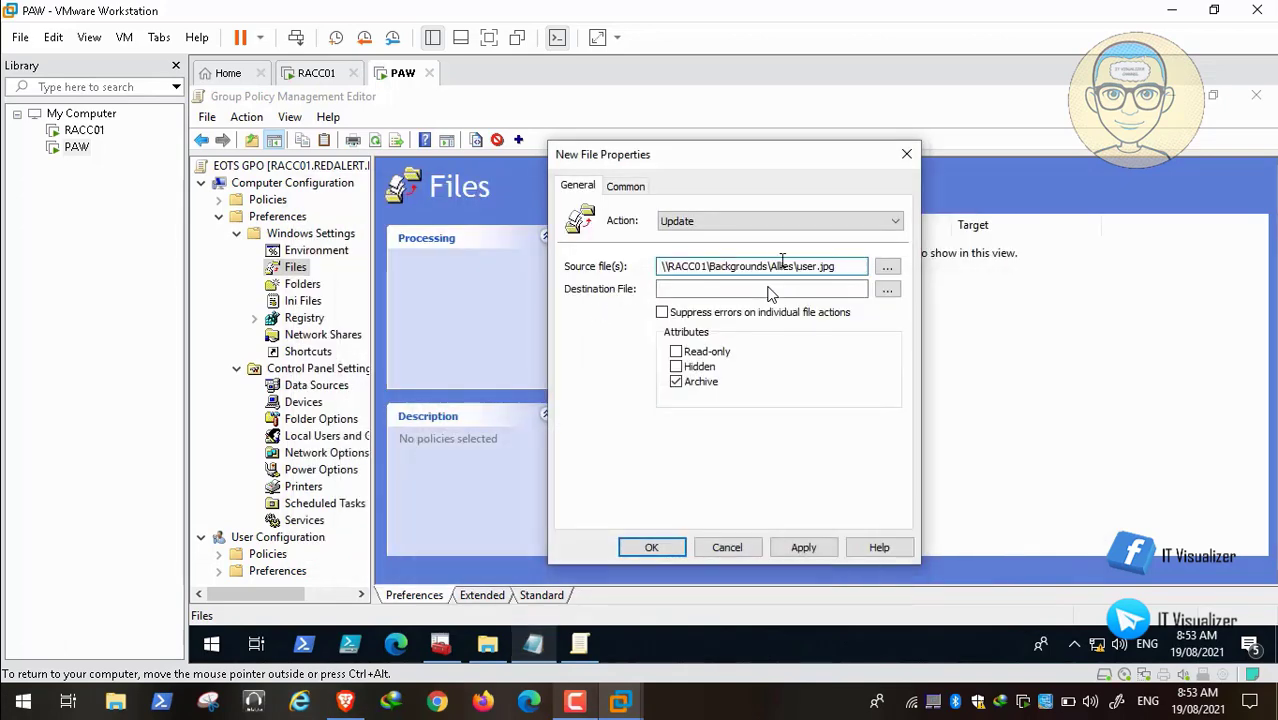
{"action": "key", "text": "BackSpace"}
{"action": "key", "text": "BackSpace"}
{"action": "key", "text": "BackSpace"}
{"action": "key", "text": "BackSpace"}
{"action": "key", "text": "BackSpace"}
{"action": "key", "text": "BackSpace"}
{"action": "type", "text": "EOTS"}
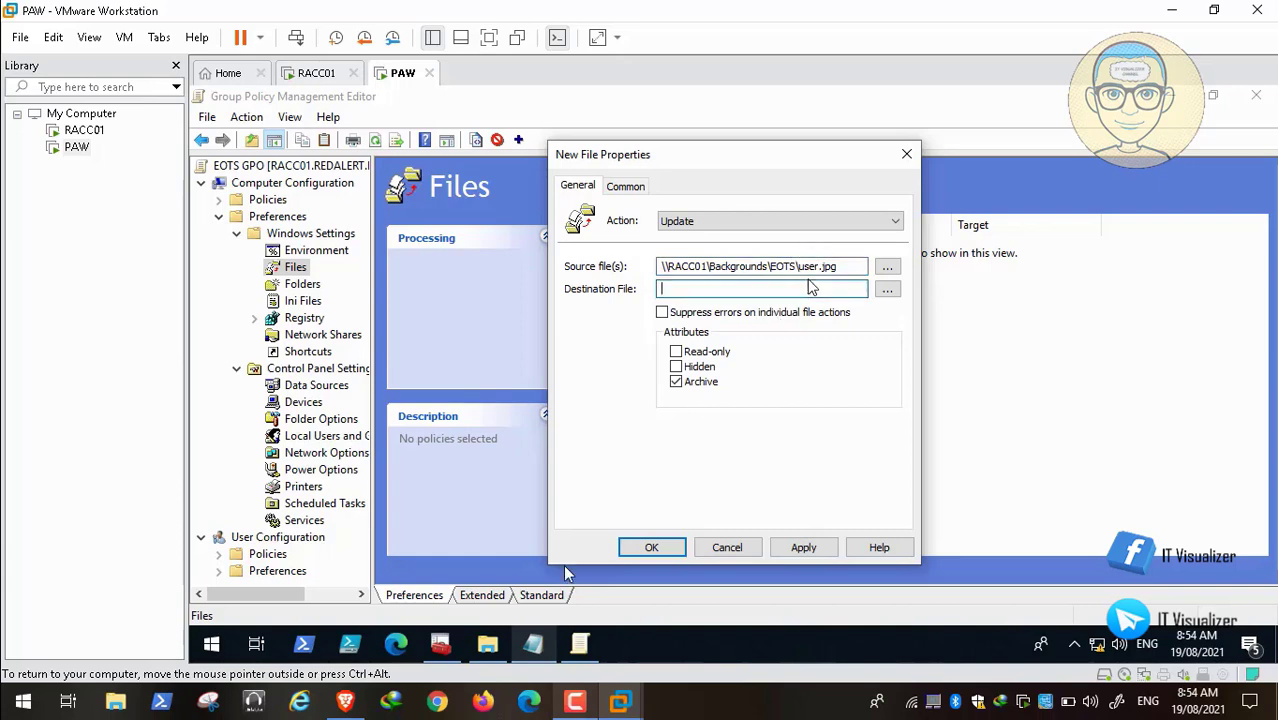
Step: Set the destination to %PROGRAMDATA%\Microsoft\User Account Pictures and apply the user.jpg item
{"action": "left_click", "coordinate": [549, 645]}
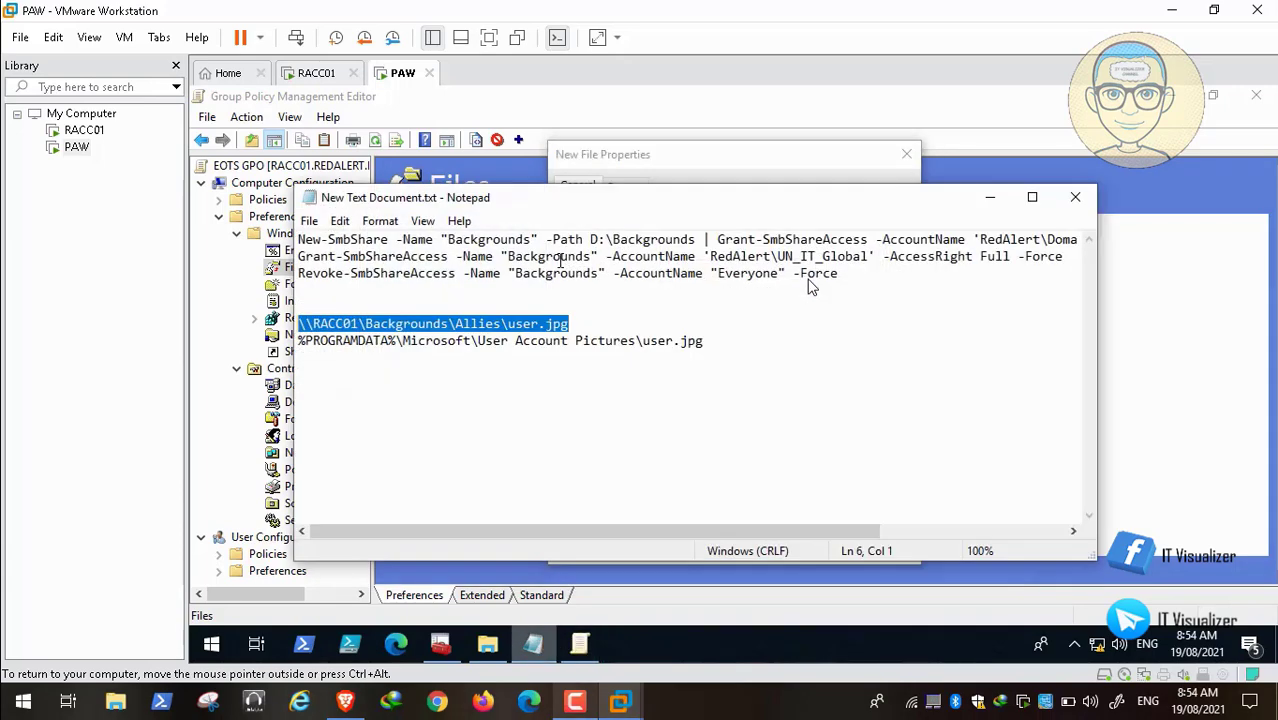
{"action": "left_click_drag", "start_coordinate": [709, 341], "coordinate": [298, 341]}
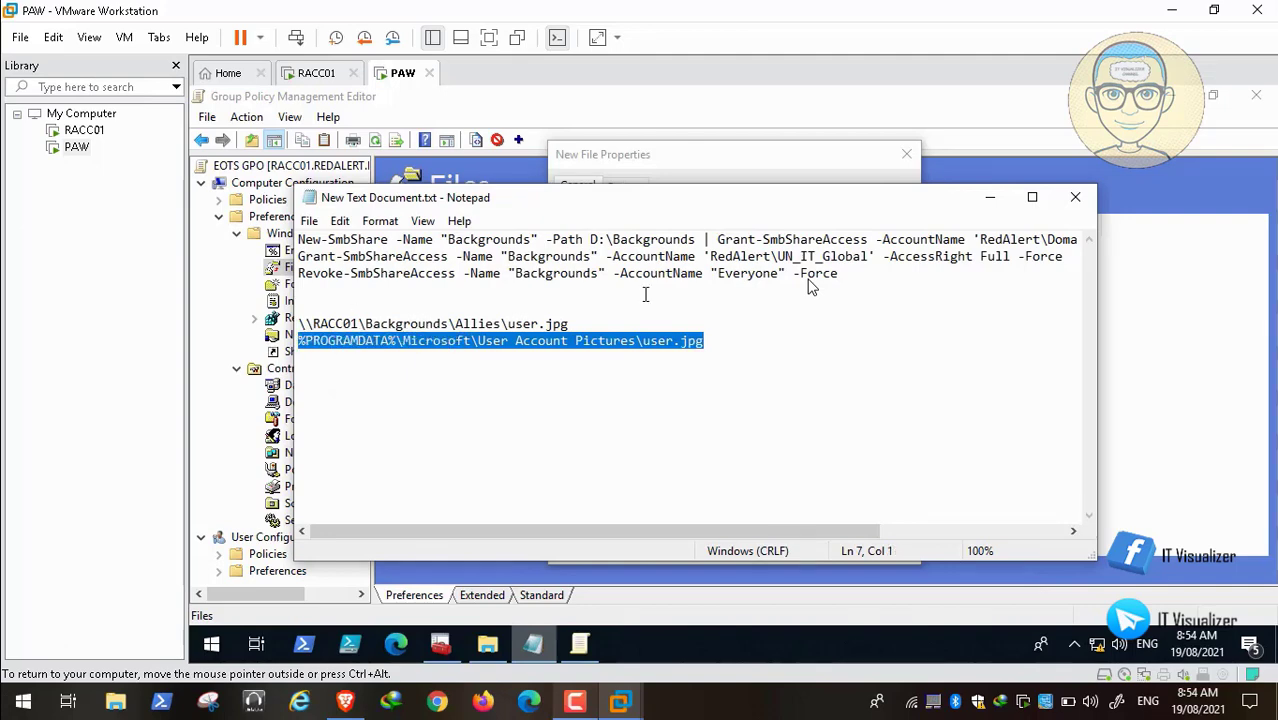
{"action": "left_click", "coordinate": [990, 197]}
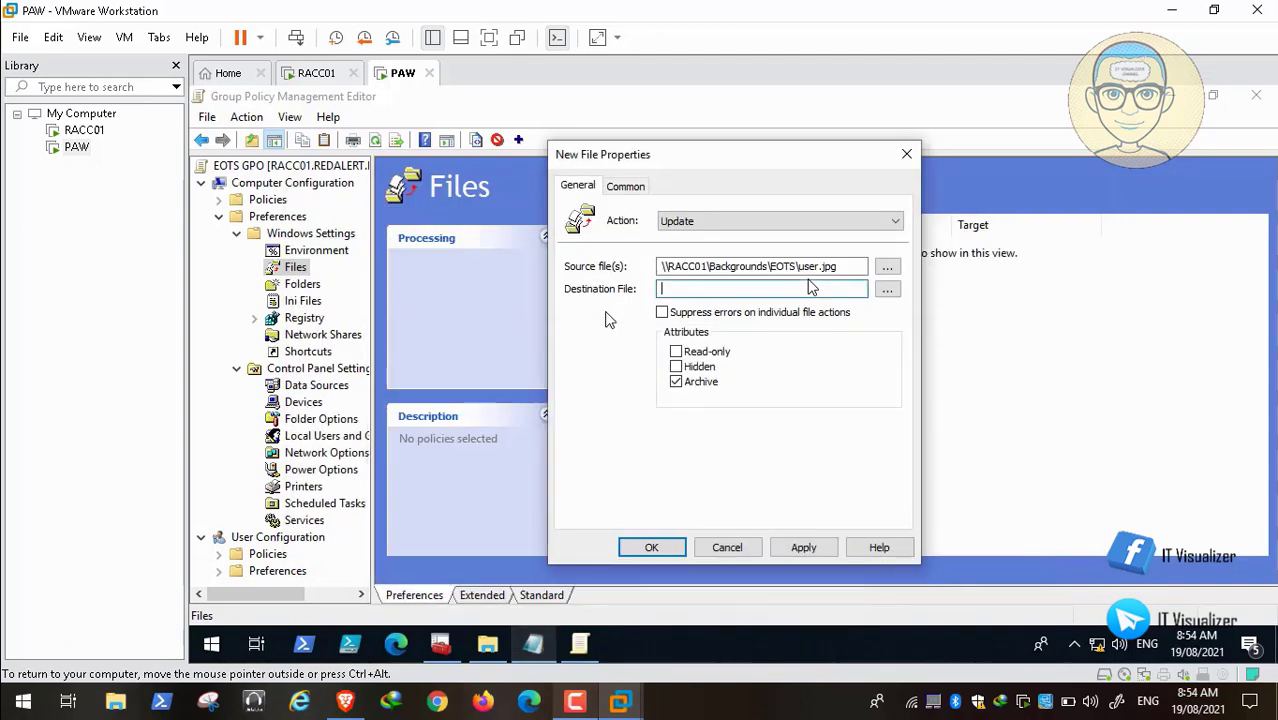
{"action": "type", "text": "%ProgramData%\\Microsoft\\User Account Pictures\\user.jpg"}
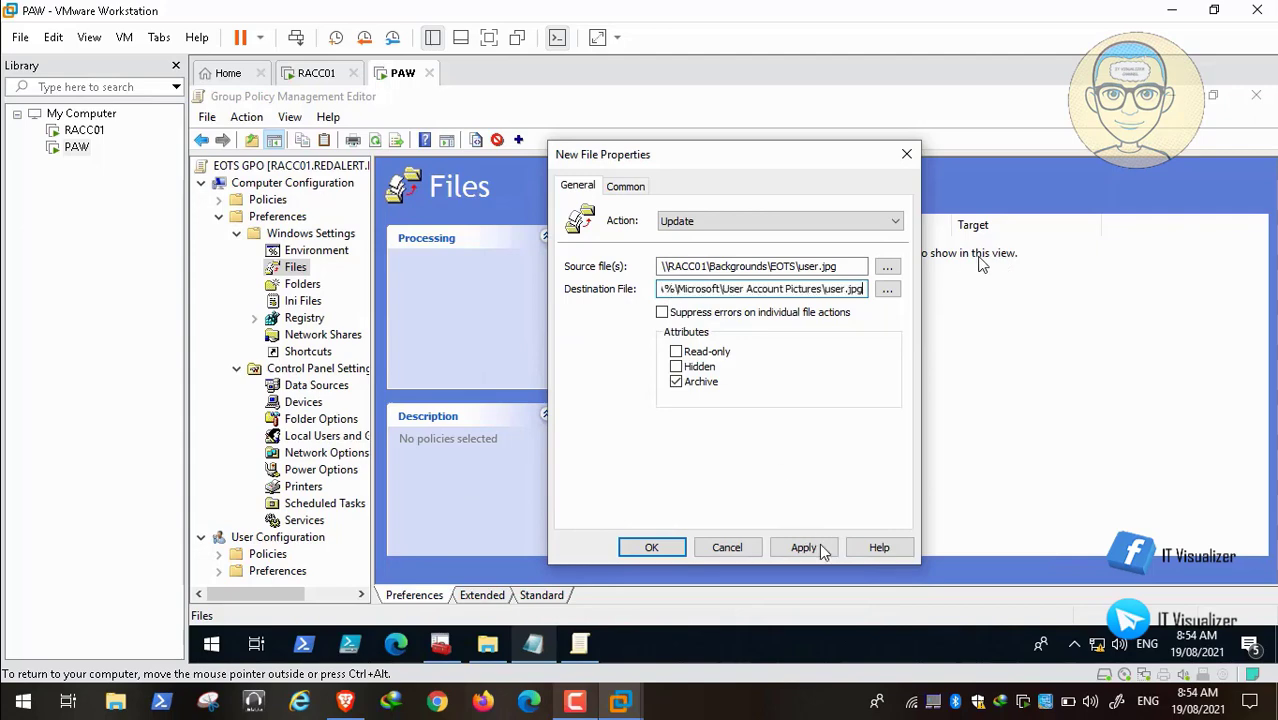
{"action": "left_click", "coordinate": [628, 187]}
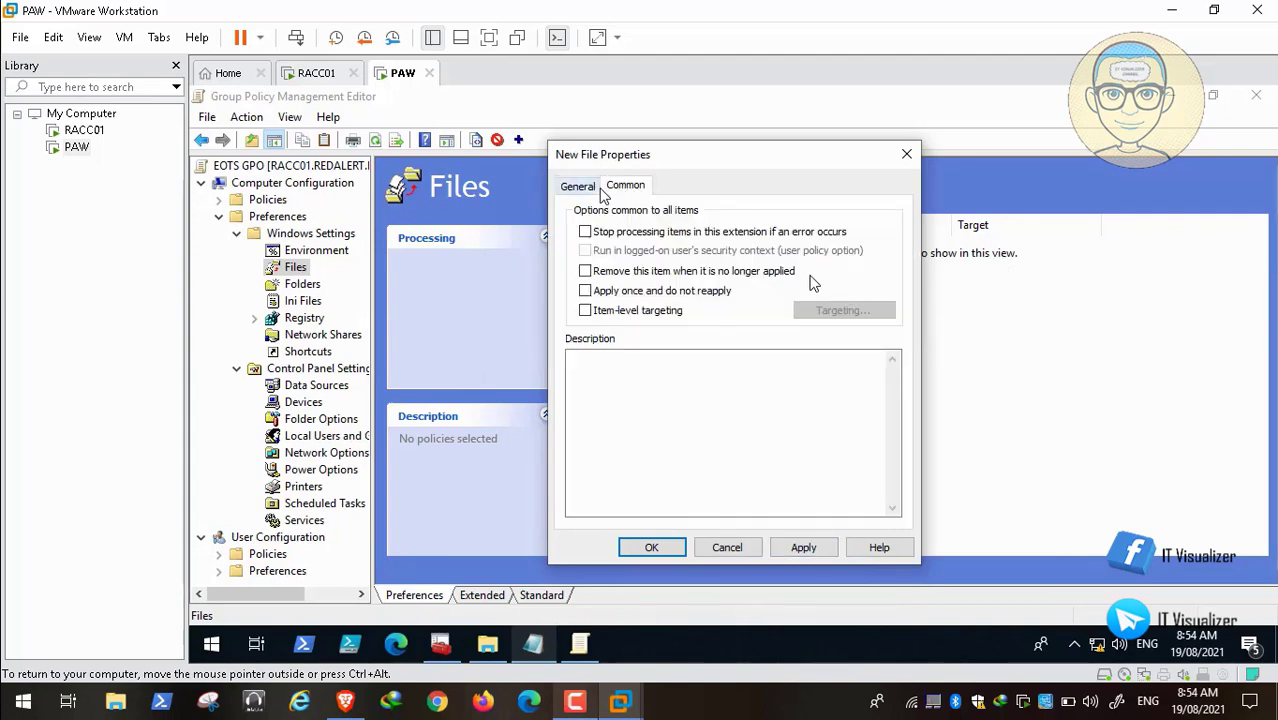
{"action": "left_click", "coordinate": [579, 186]}
{"action": "left_click", "coordinate": [806, 548]}
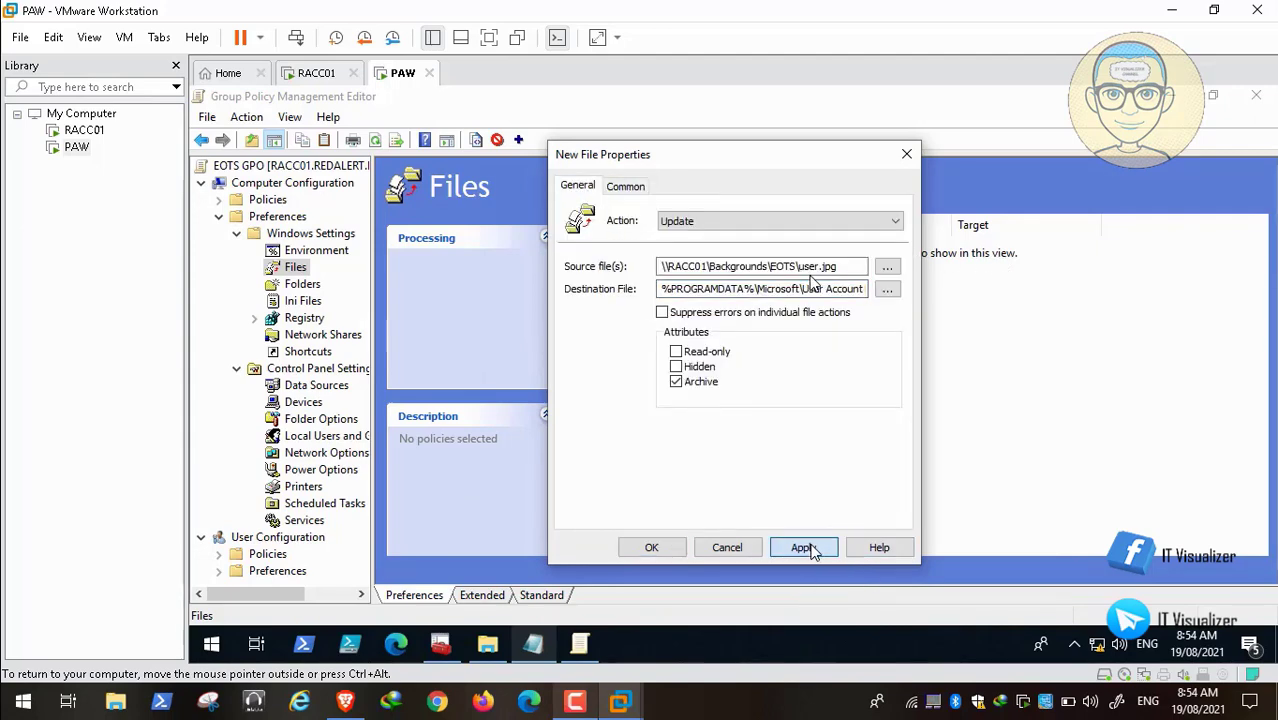
{"action": "left_click", "coordinate": [649, 550]}
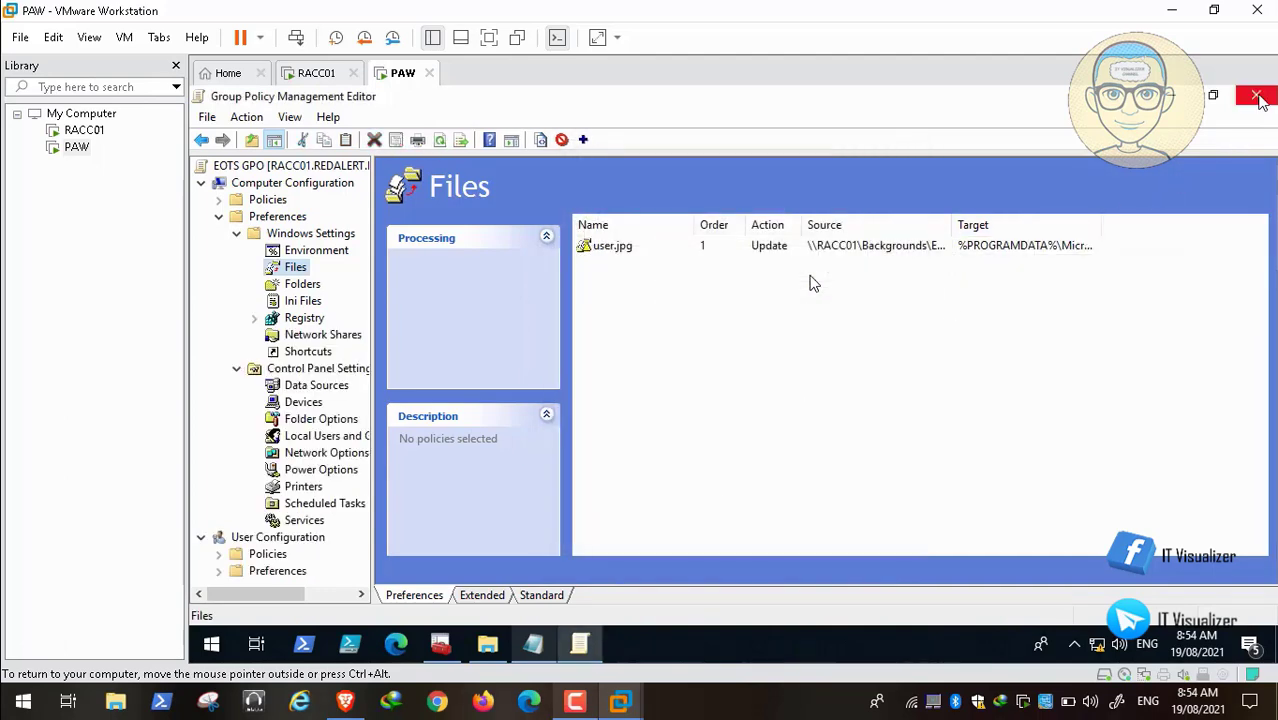
Step: Reopen EOTS GPO, check its Files preferences list the user.jpg item, then close the editor
{"action": "left_click", "coordinate": [1256, 95]}
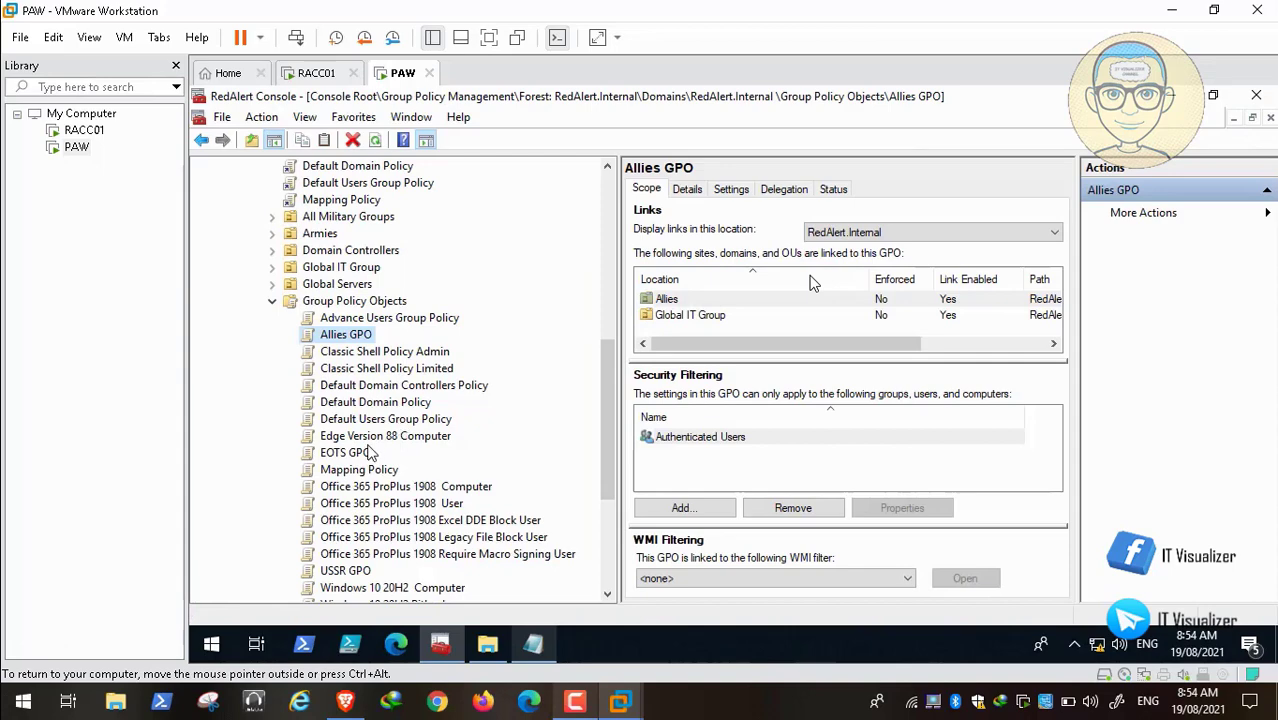
{"action": "left_click", "coordinate": [366, 452]}
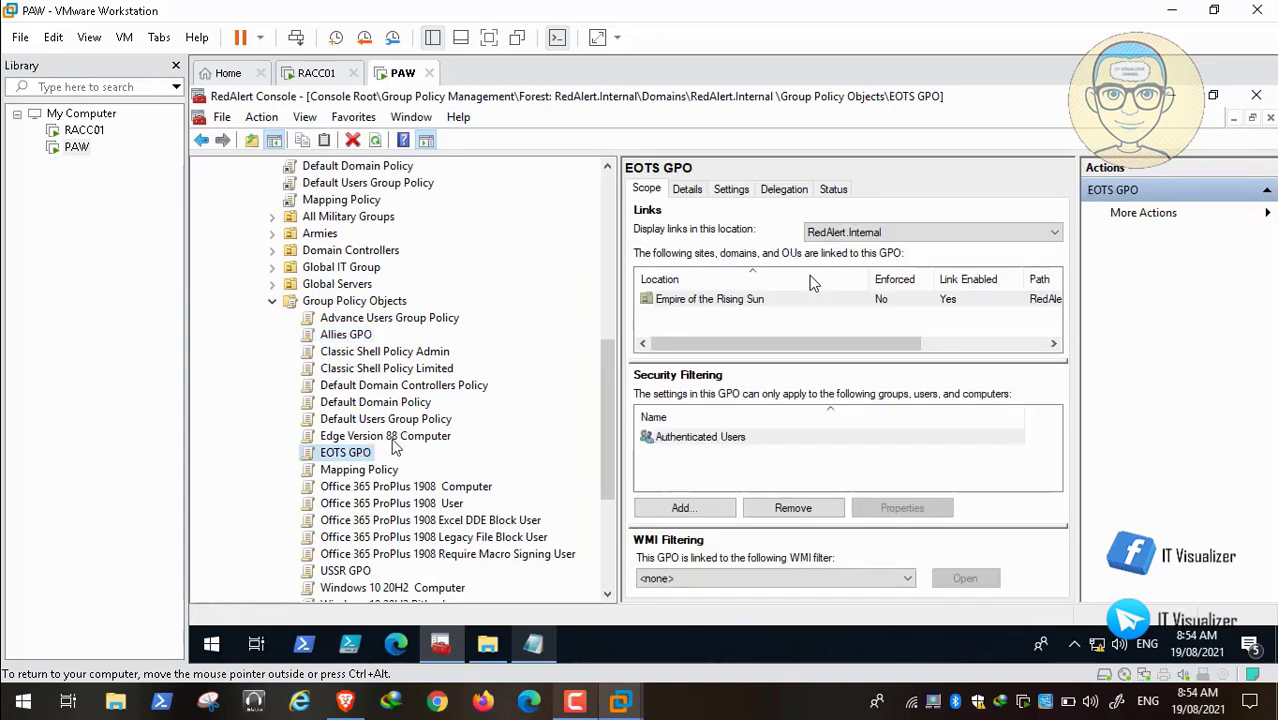
{"action": "right_click", "coordinate": [353, 459]}
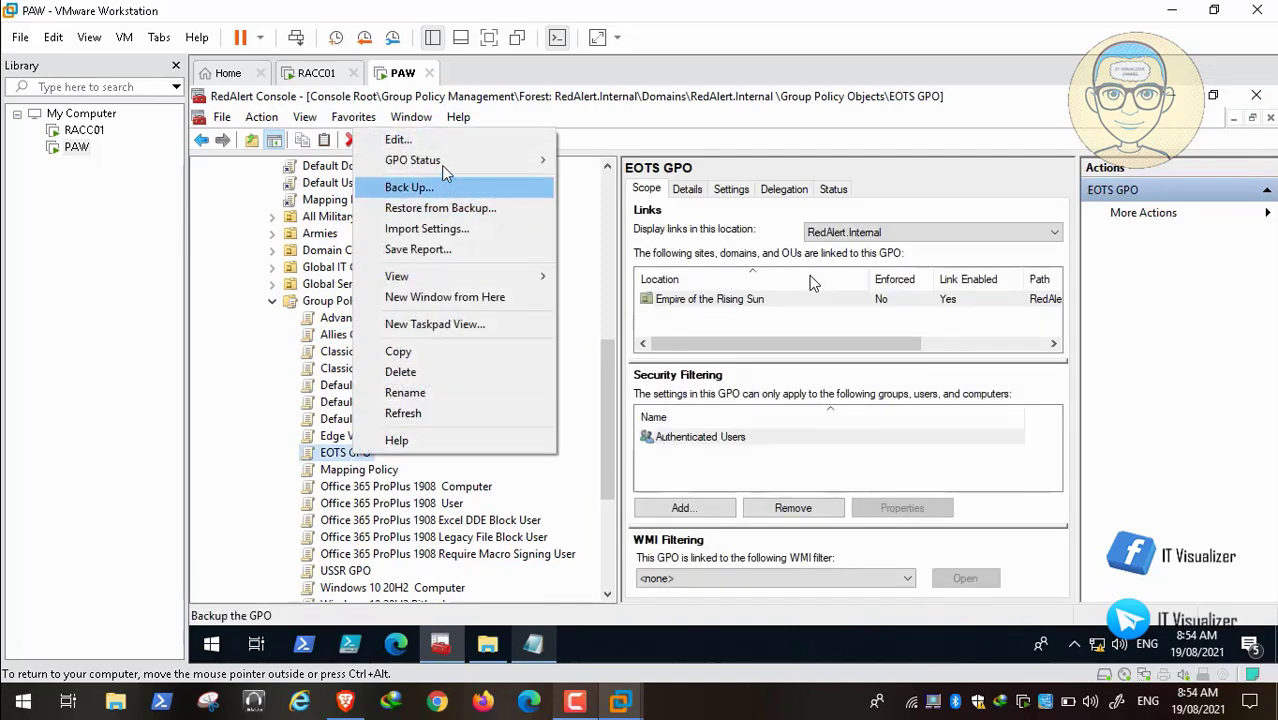
{"action": "left_click", "coordinate": [447, 143]}
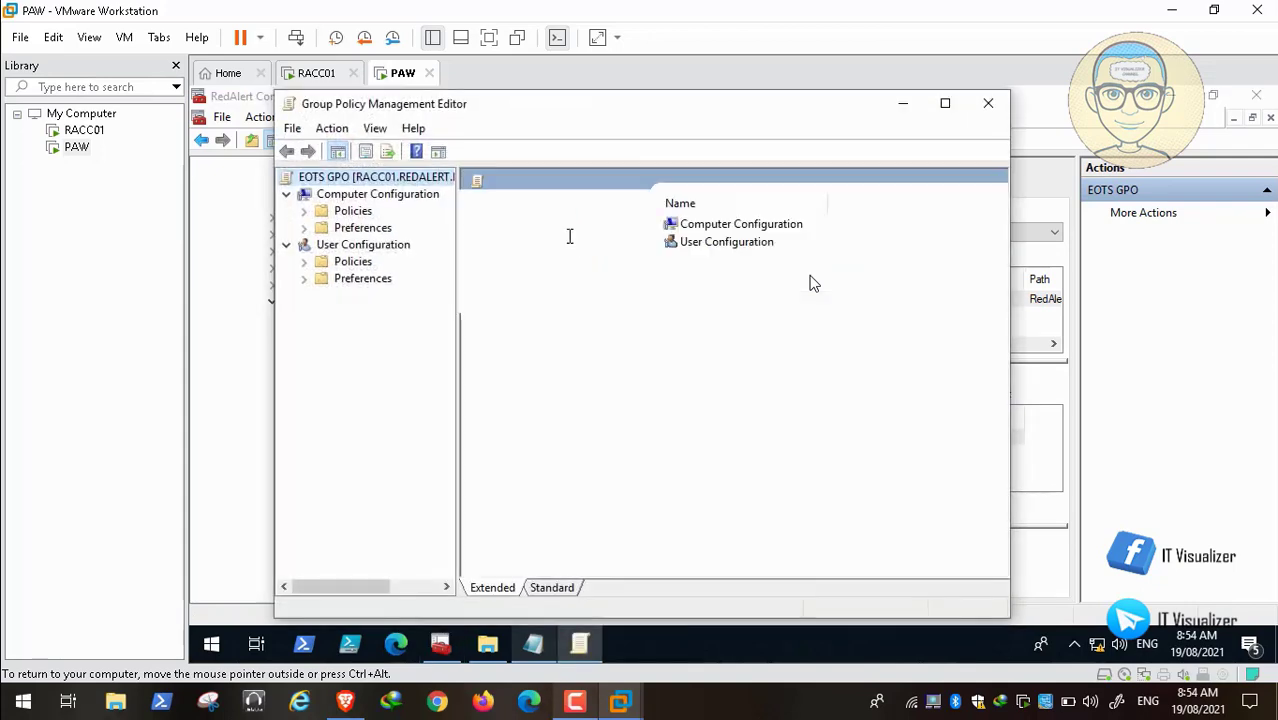
{"action": "left_click", "coordinate": [305, 228]}
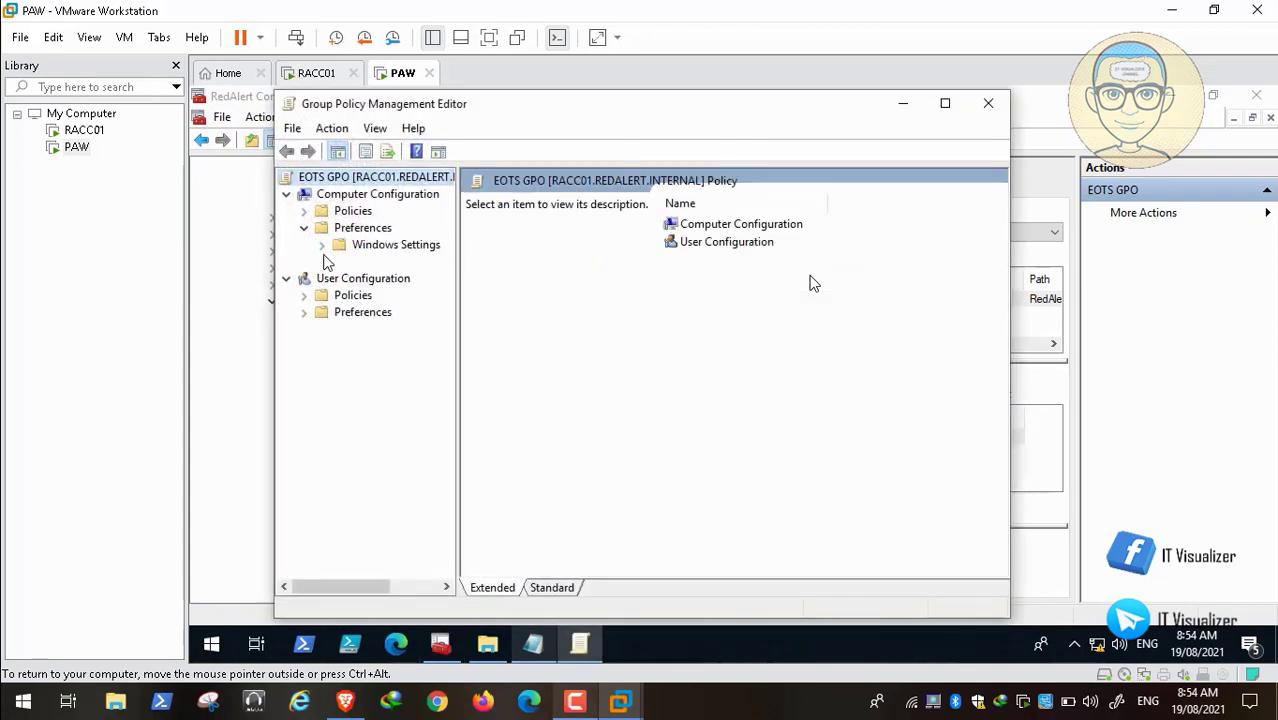
{"action": "left_click", "coordinate": [321, 245]}
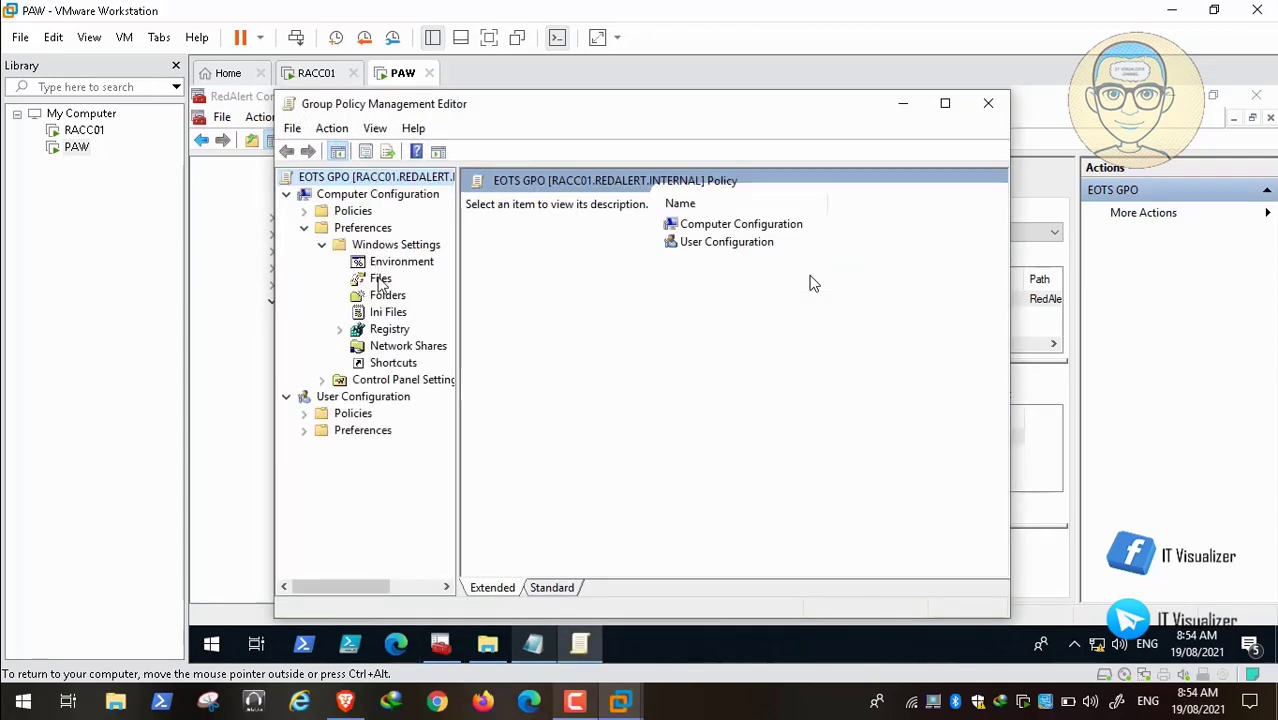
{"action": "left_click", "coordinate": [380, 279]}
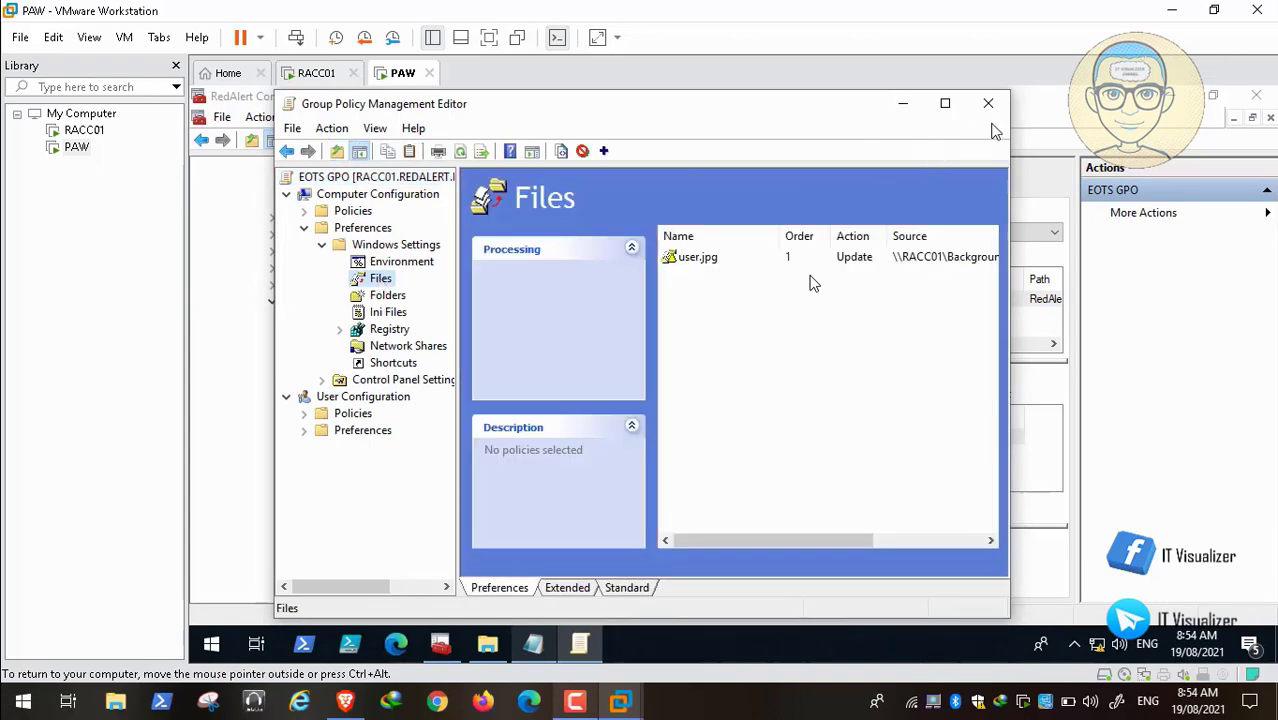
{"action": "left_click", "coordinate": [987, 104]}
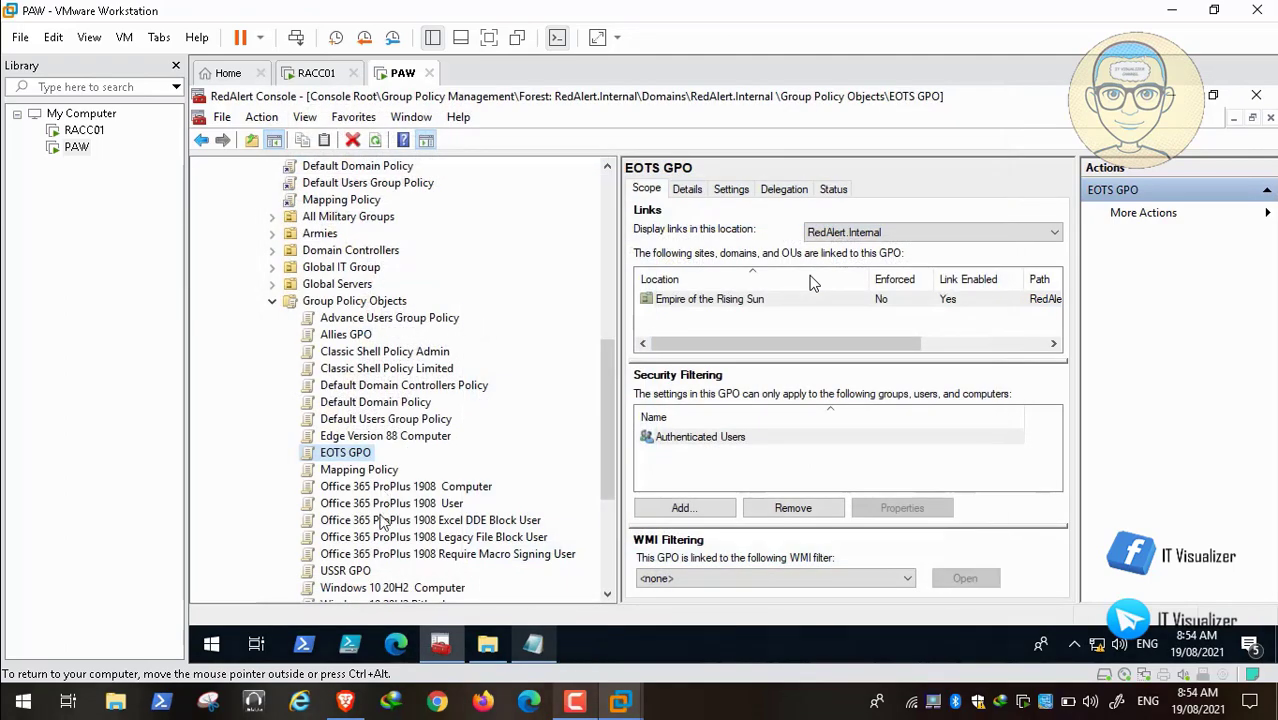
Step: Open USSR GPO for editing and show its computer Files preferences
{"action": "right_click", "coordinate": [357, 576]}
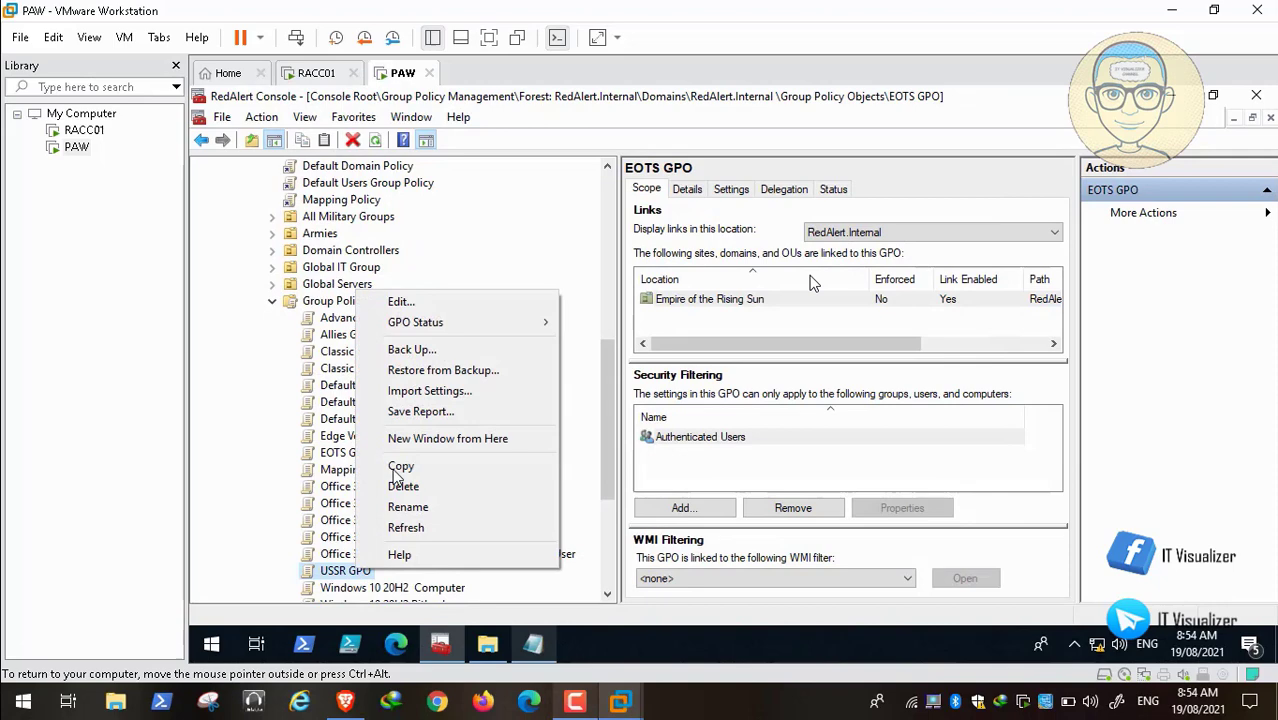
{"action": "left_click", "coordinate": [456, 301]}
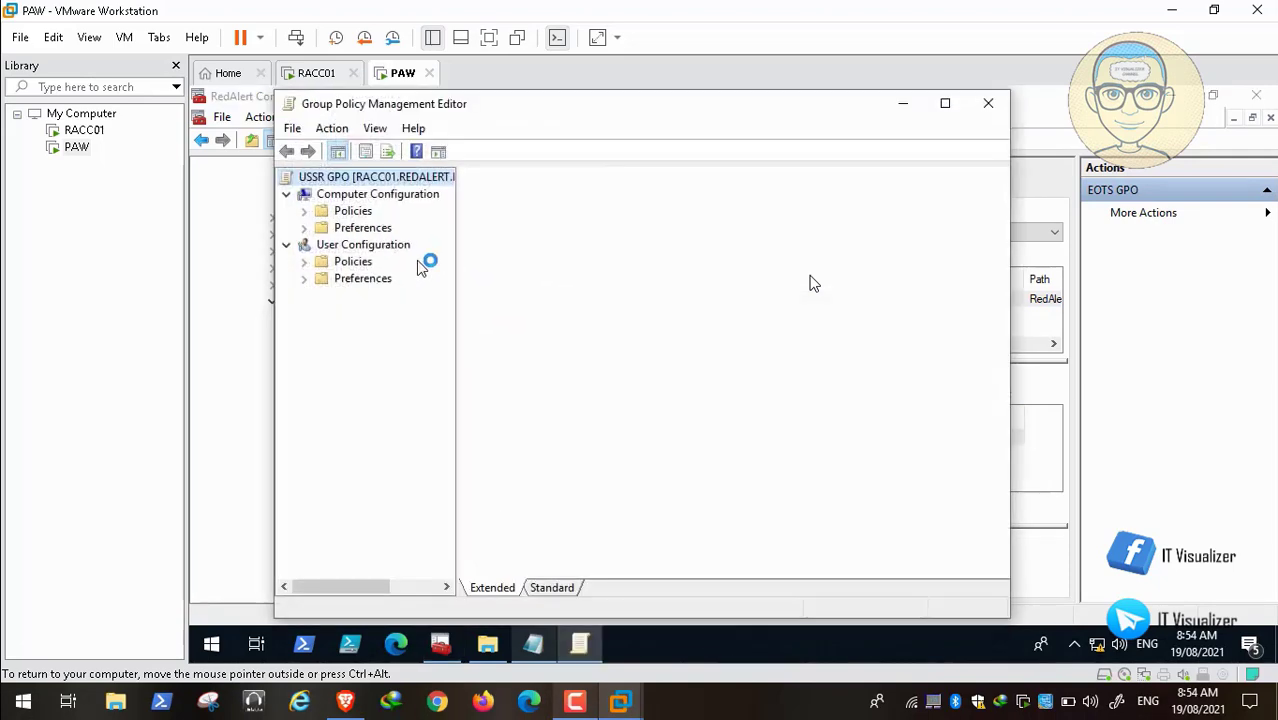
{"action": "left_click", "coordinate": [304, 228]}
{"action": "left_click", "coordinate": [323, 246]}
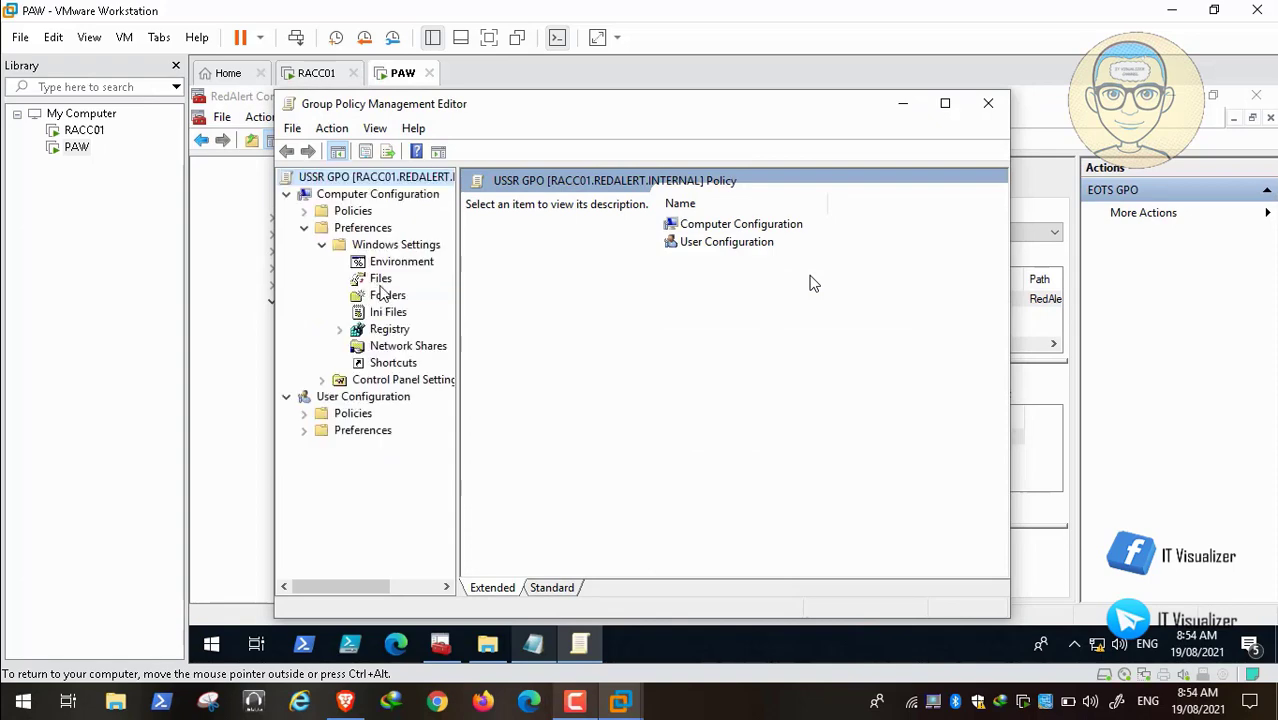
{"action": "left_click", "coordinate": [382, 280]}
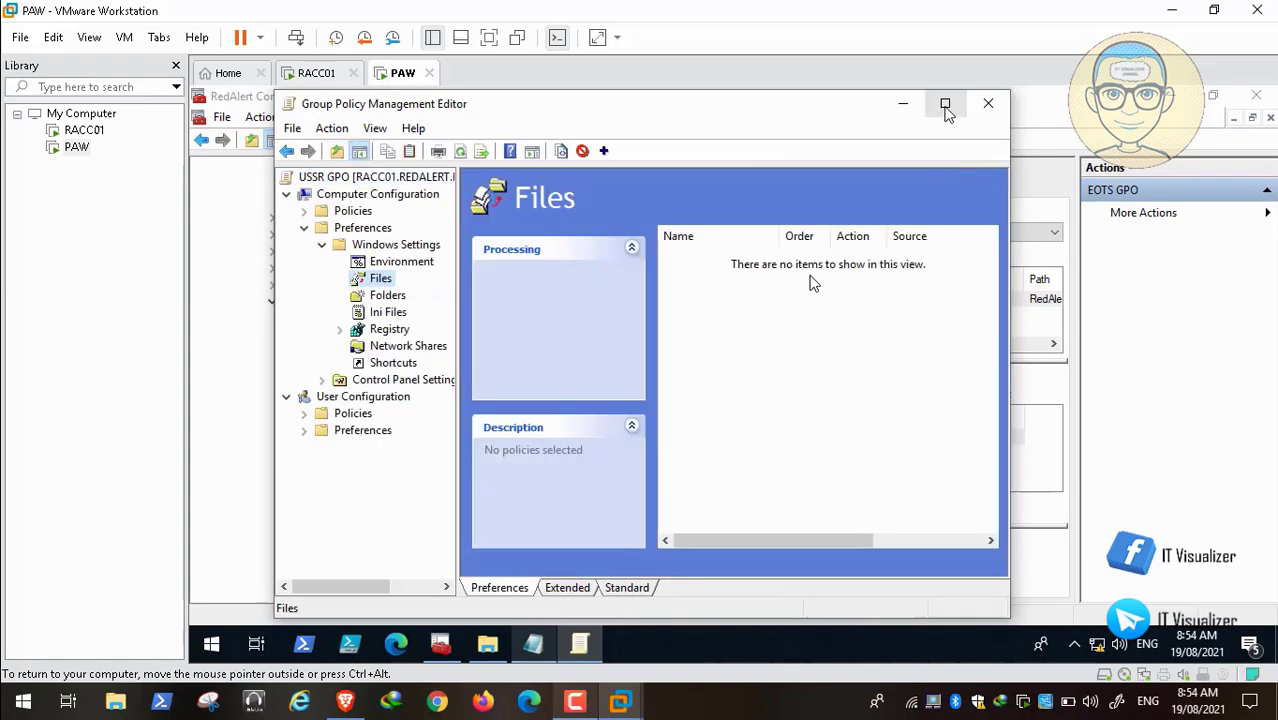
{"action": "left_click", "coordinate": [945, 104]}
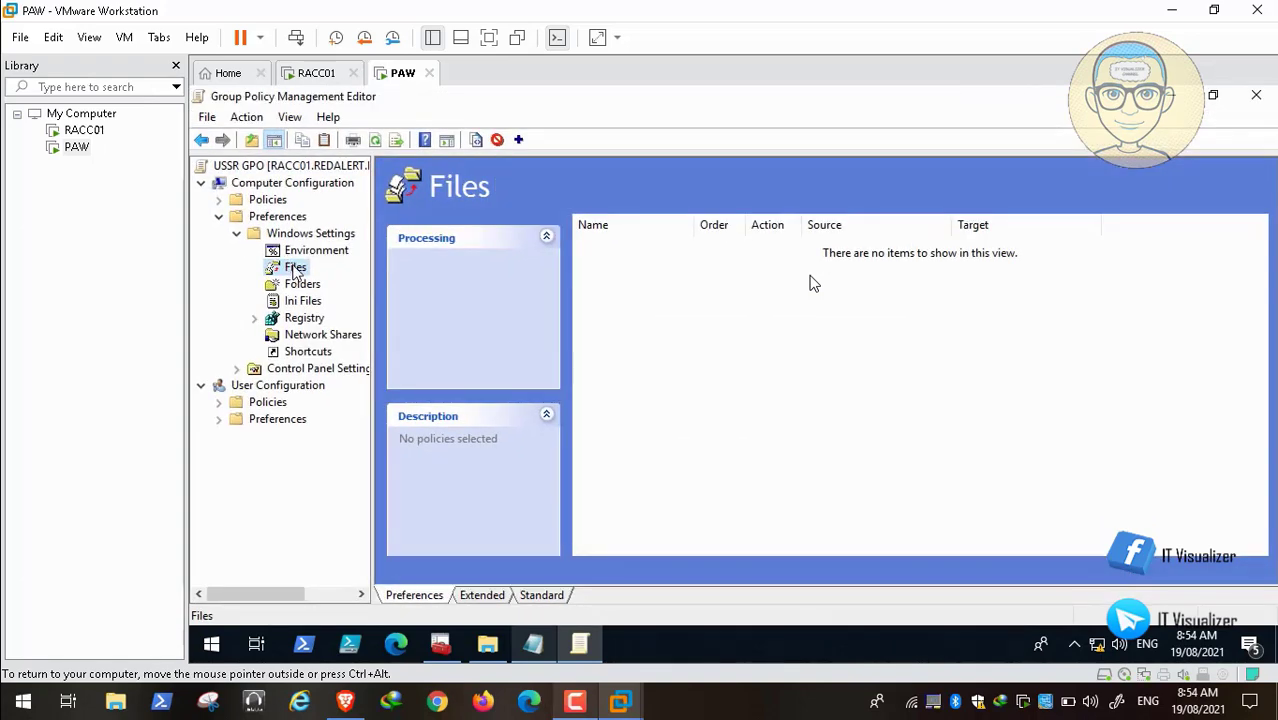
Step: Create a new File item with source \\RACC01\Backgrounds\USSR\user.jpg
{"action": "right_click", "coordinate": [295, 270]}
{"action": "mouse_move", "coordinate": [334, 282]}
{"action": "left_click", "coordinate": [495, 278]}
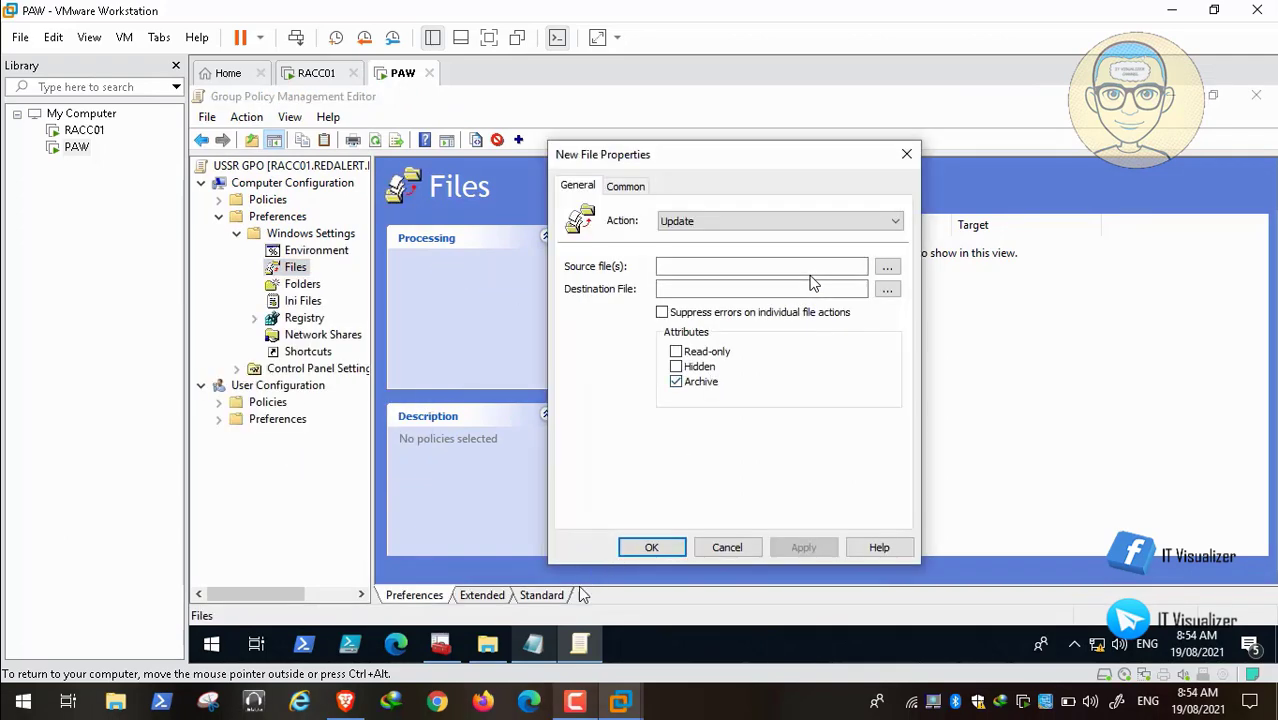
{"action": "left_click", "coordinate": [538, 645]}
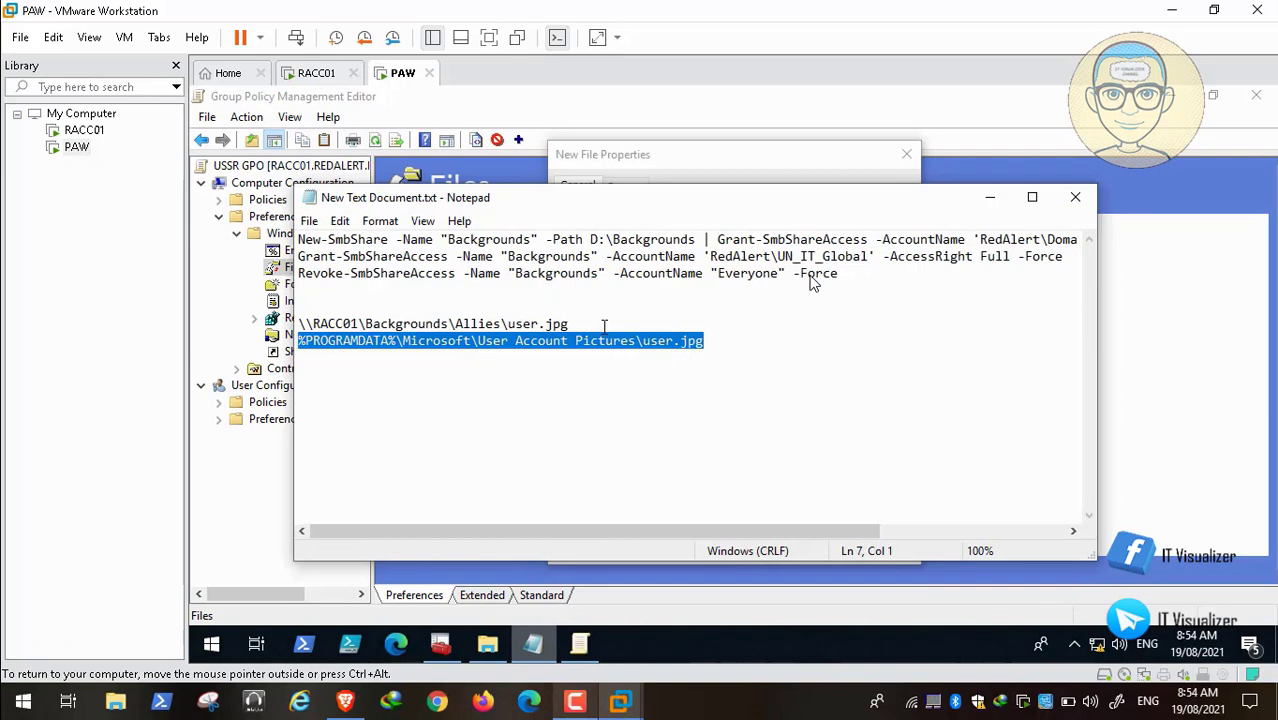
{"action": "left_click", "coordinate": [574, 324]}
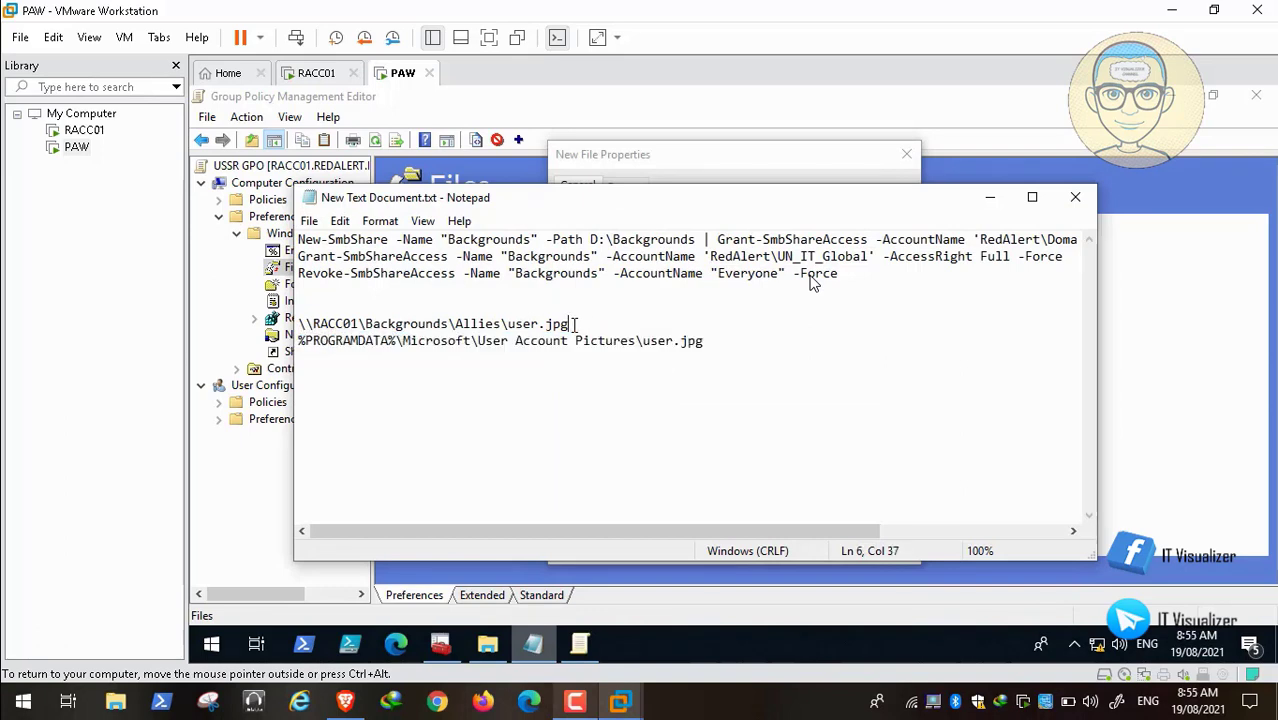
{"action": "left_click_drag", "start_coordinate": [574, 324], "coordinate": [298, 324]}
{"action": "key", "text": "ctrl+c"}
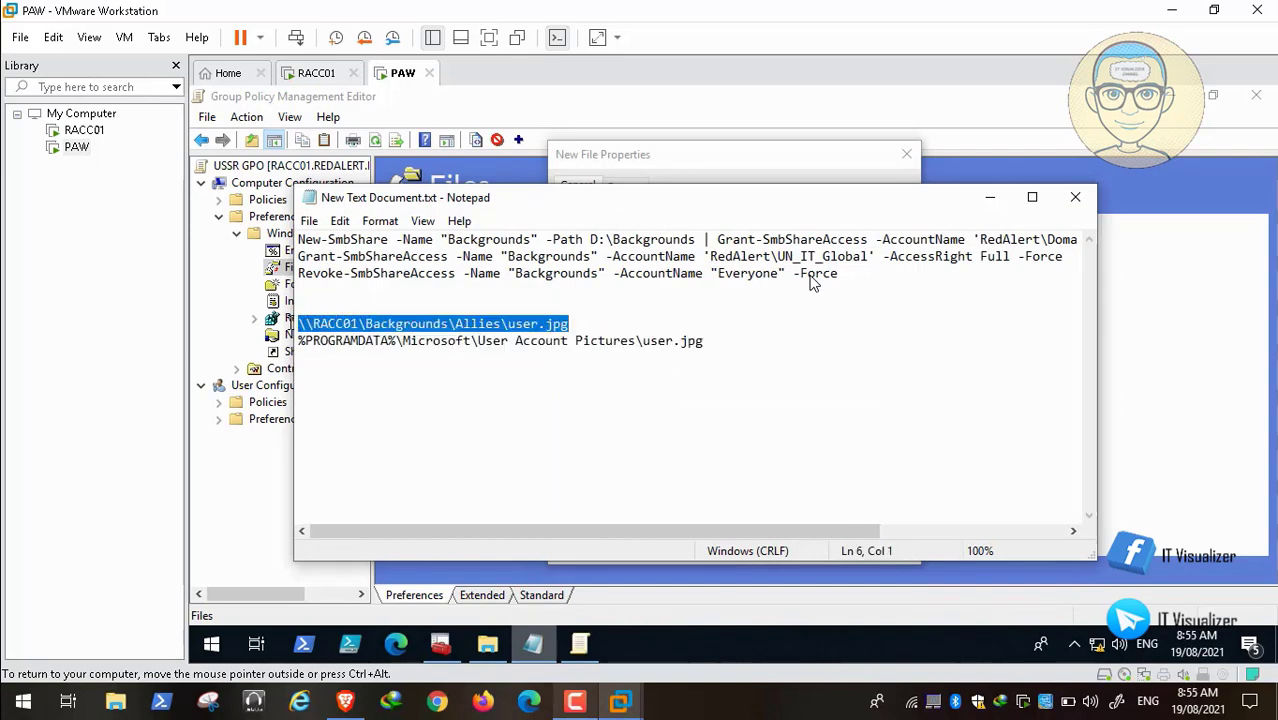
{"action": "left_click", "coordinate": [991, 197]}
{"action": "left_click", "coordinate": [662, 270]}
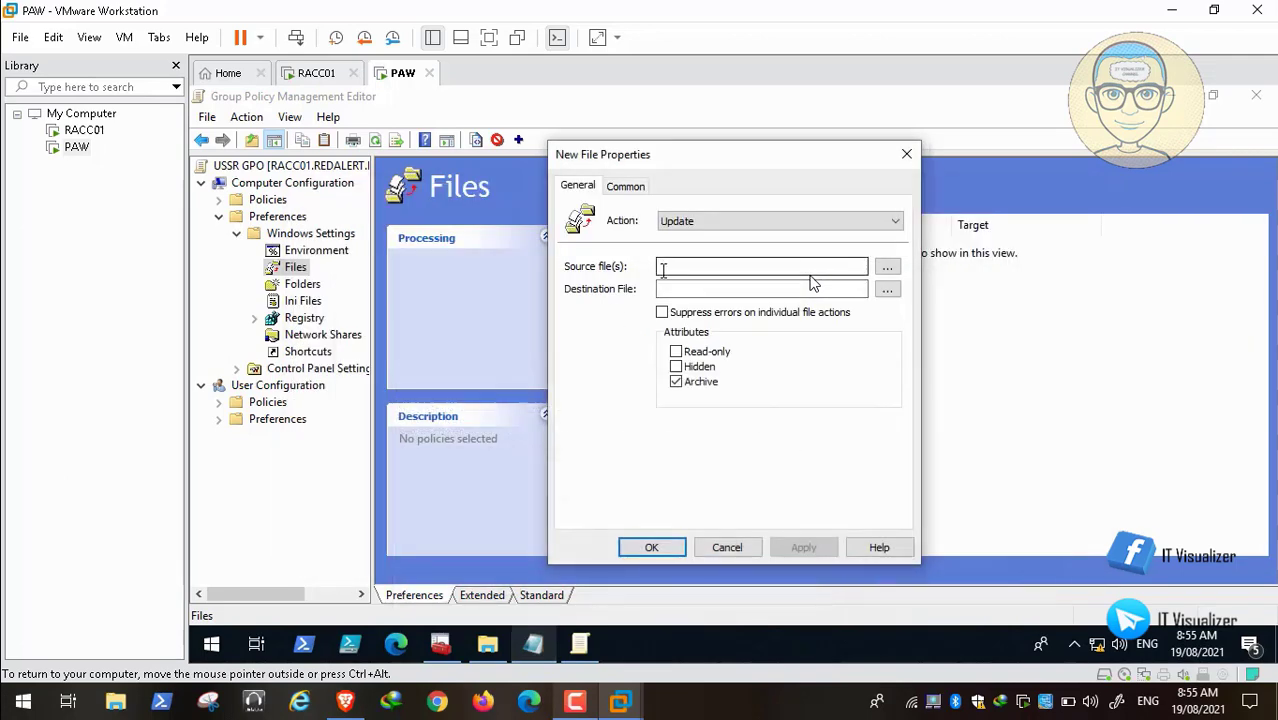
{"action": "key", "text": "ctrl+v"}
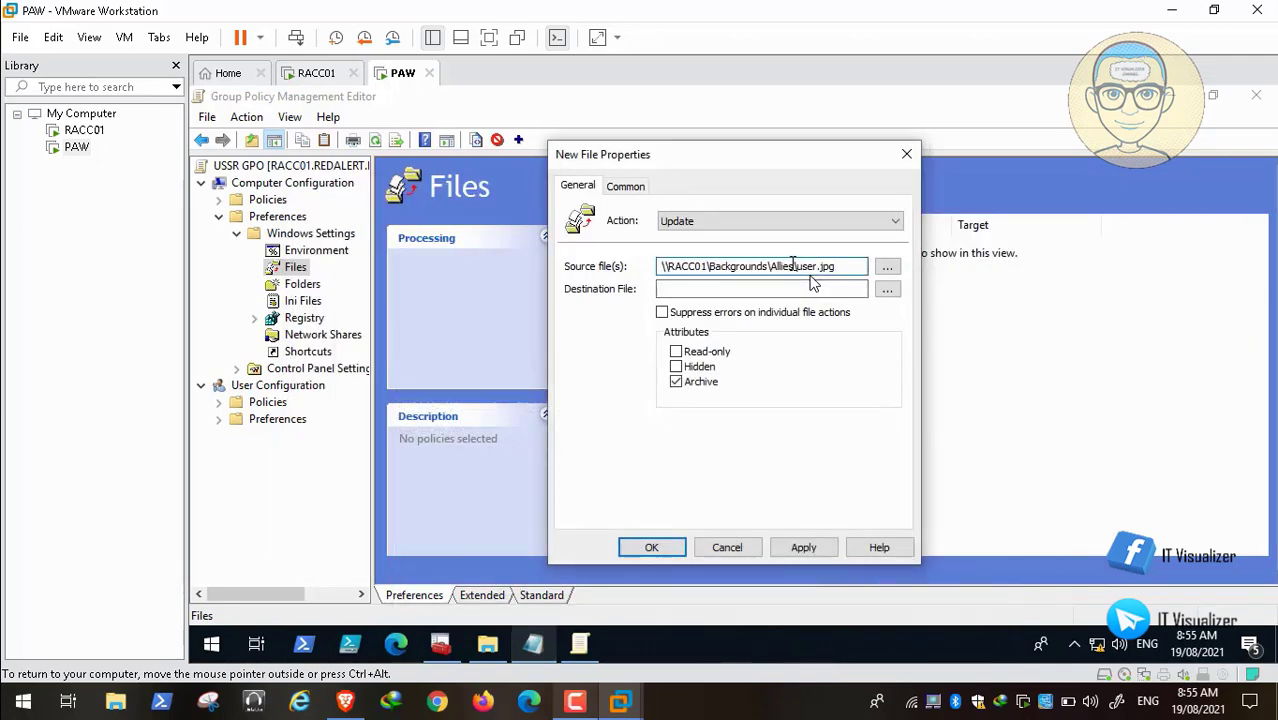
{"action": "key", "text": "BackSpace"}
{"action": "key", "text": "BackSpace"}
{"action": "key", "text": "BackSpace"}
{"action": "key", "text": "BackSpace"}
{"action": "key", "text": "BackSpace"}
{"action": "key", "text": "BackSpace"}
{"action": "key", "text": "BackSpace"}
{"action": "type", "text": "USSR\\"}
{"action": "left_click", "coordinate": [814, 288]}
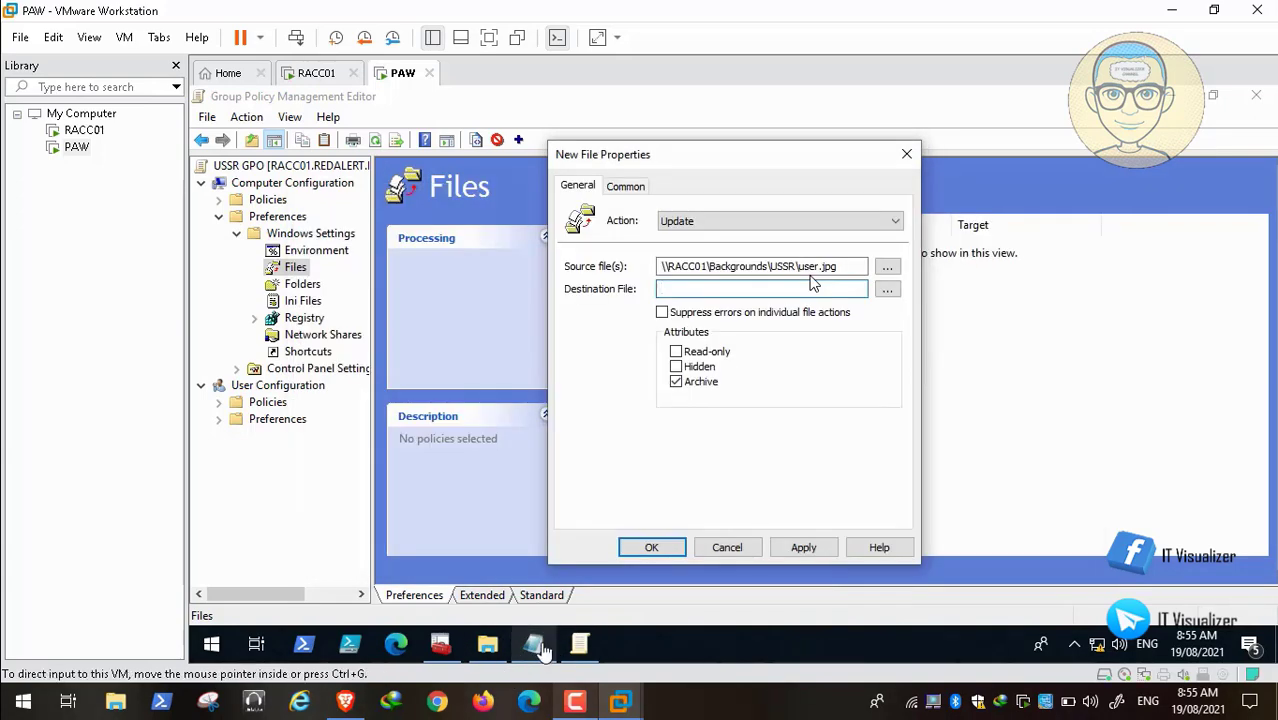
Step: Set the destination to %PROGRAMDATA%\Microsoft\User Account Pictures and apply the item
{"action": "left_click", "coordinate": [534, 646]}
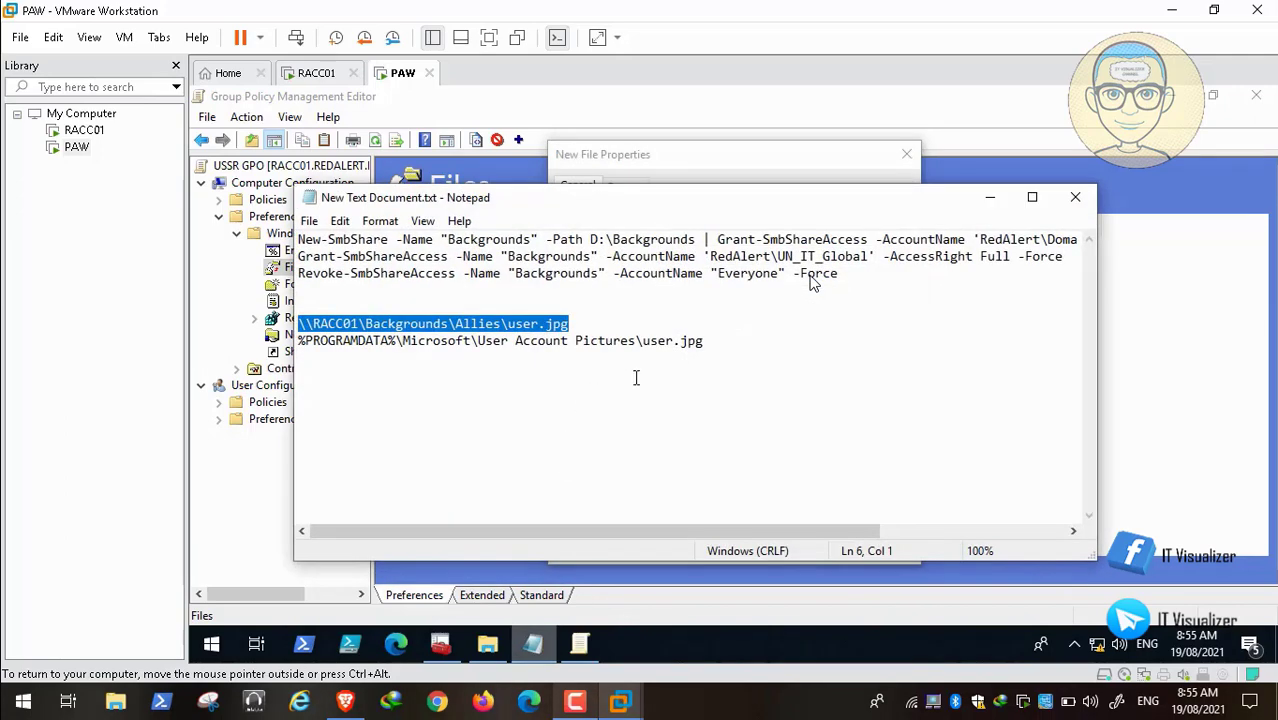
{"action": "left_click_drag", "start_coordinate": [704, 341], "coordinate": [298, 341]}
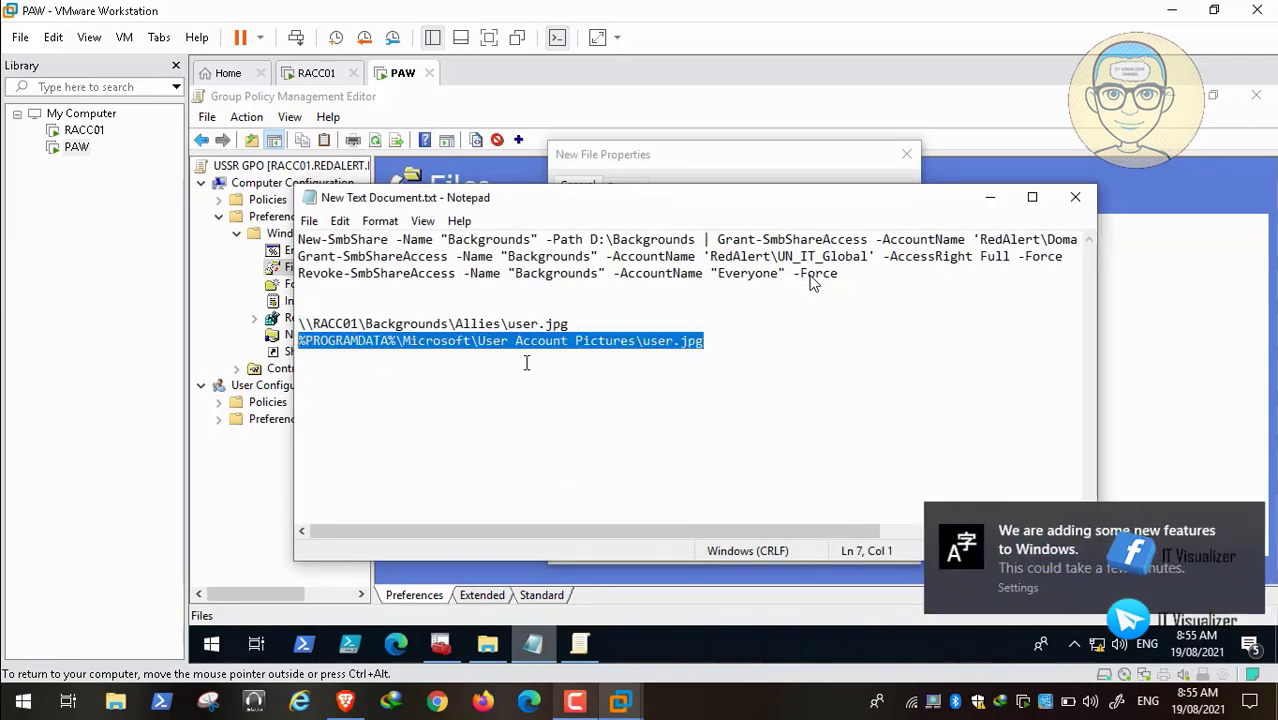
{"action": "key", "text": "ctrl+alt"}
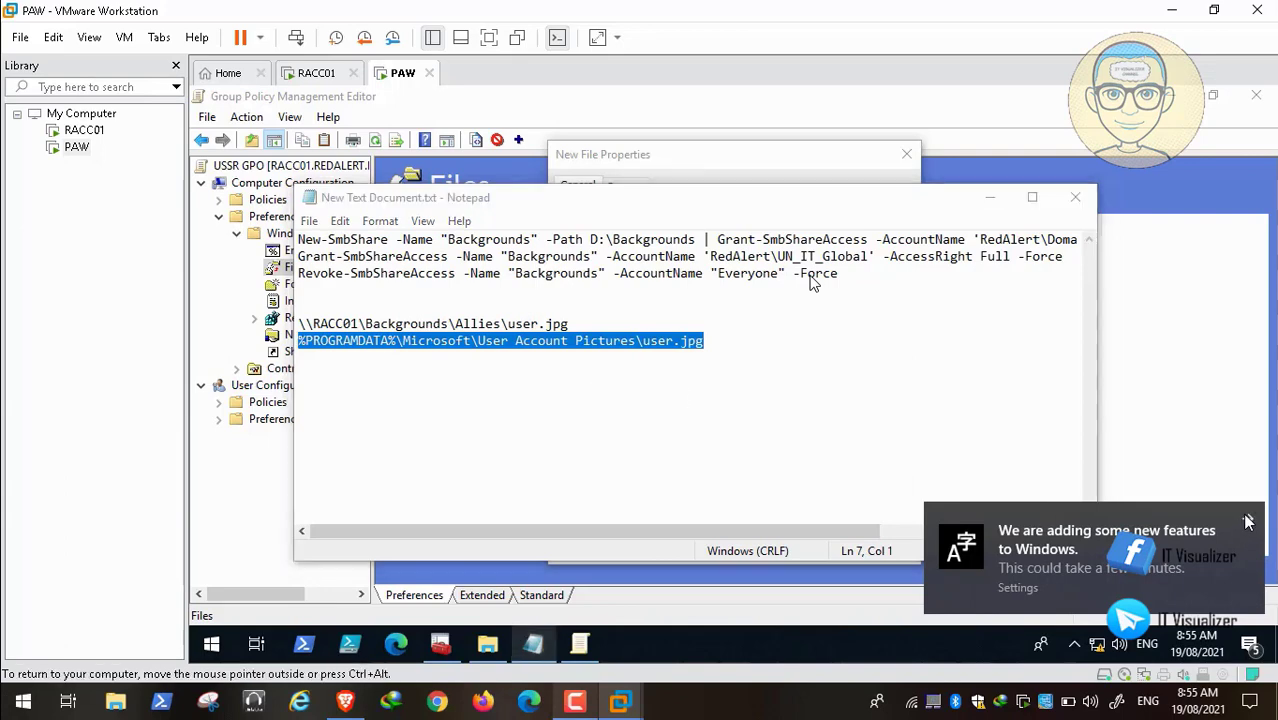
{"action": "left_click", "coordinate": [993, 203]}
{"action": "left_click", "coordinate": [686, 289]}
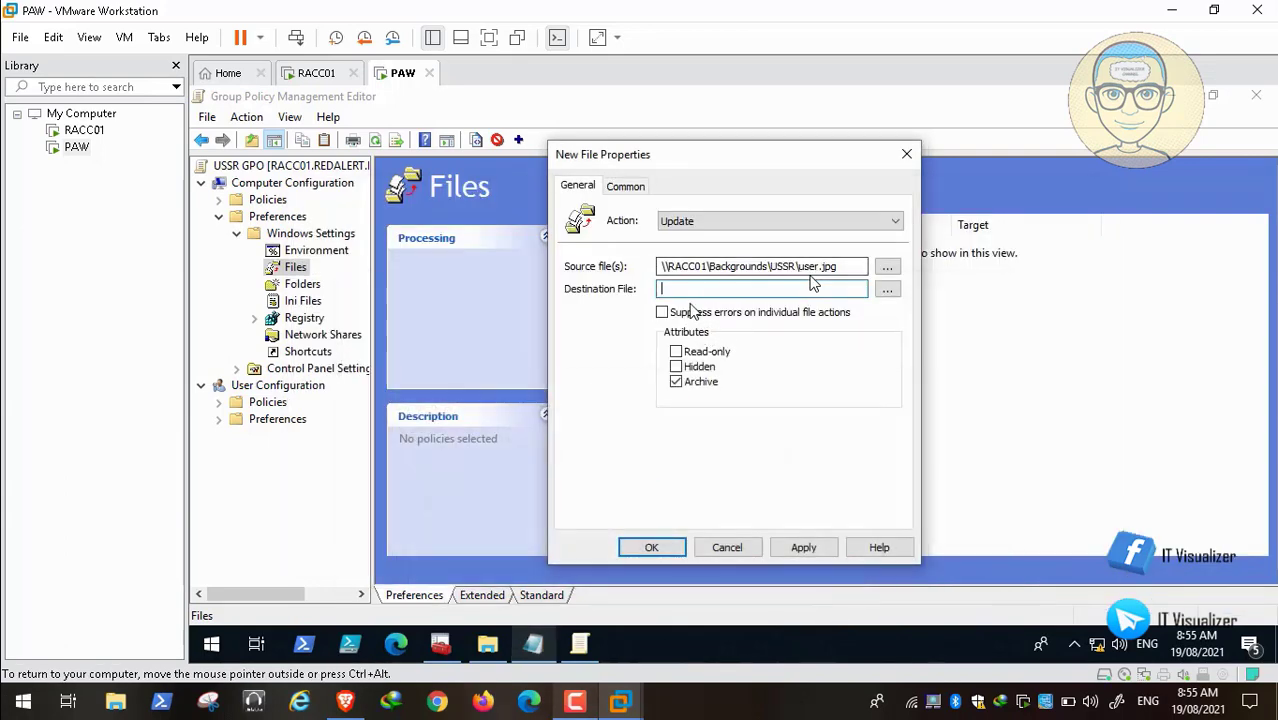
{"action": "key", "text": "ctrl+v"}
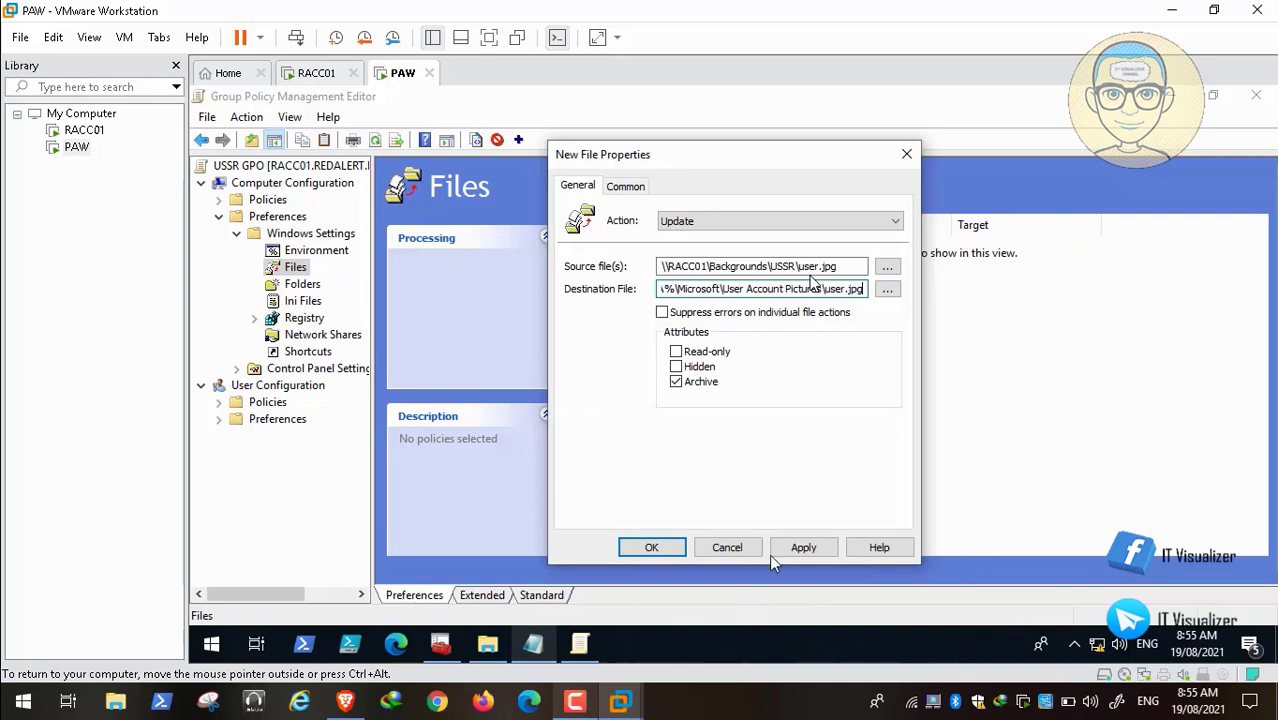
{"action": "key", "text": "shift+Tab"}
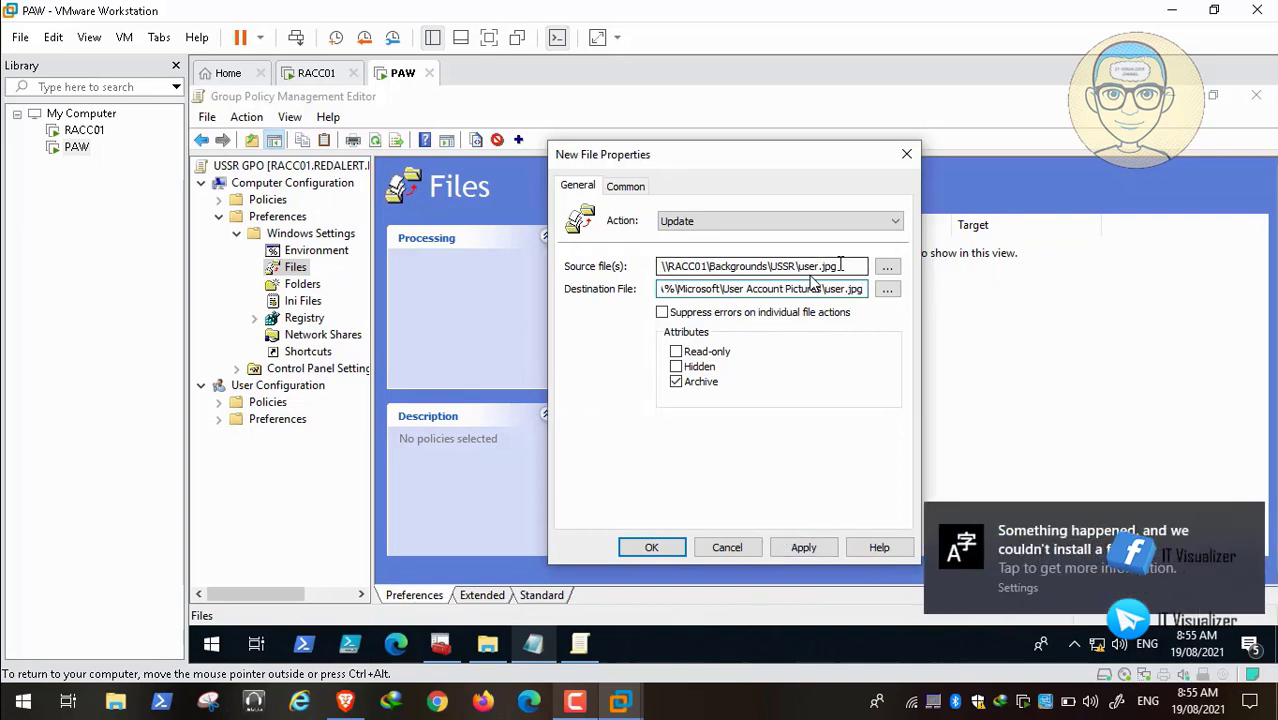
{"action": "key", "text": "End"}
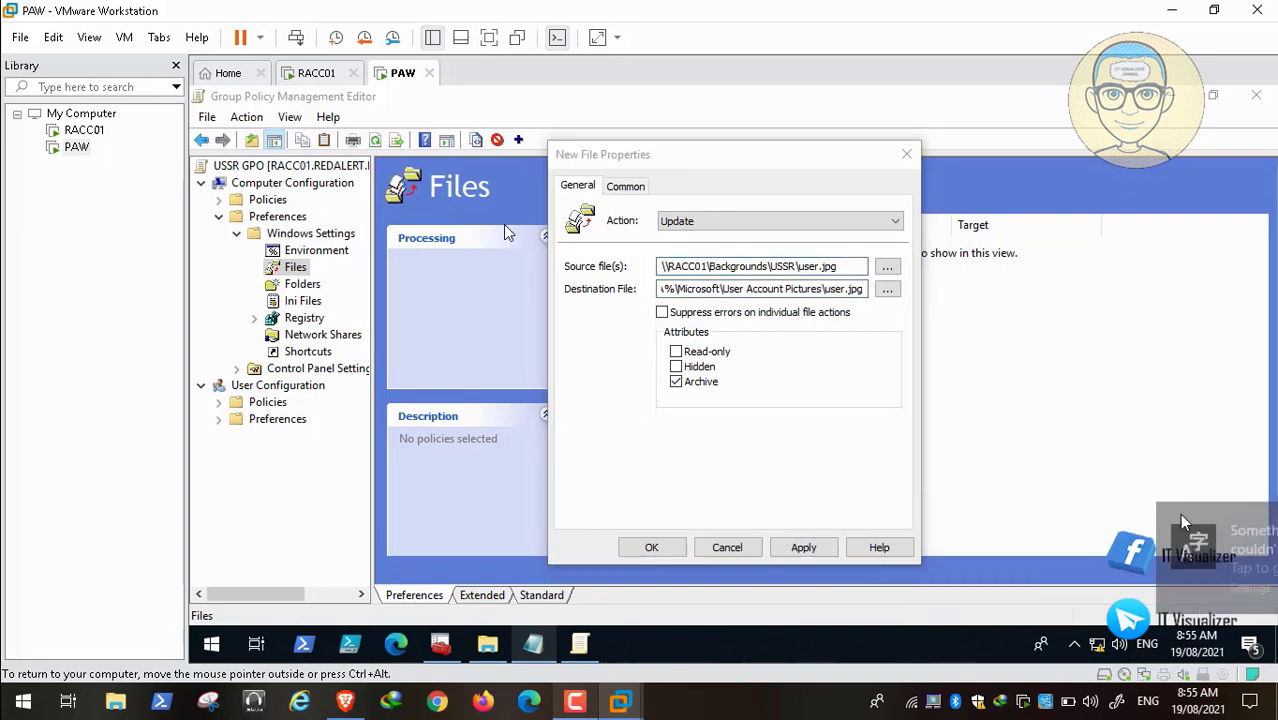
{"action": "left_click", "coordinate": [801, 550]}
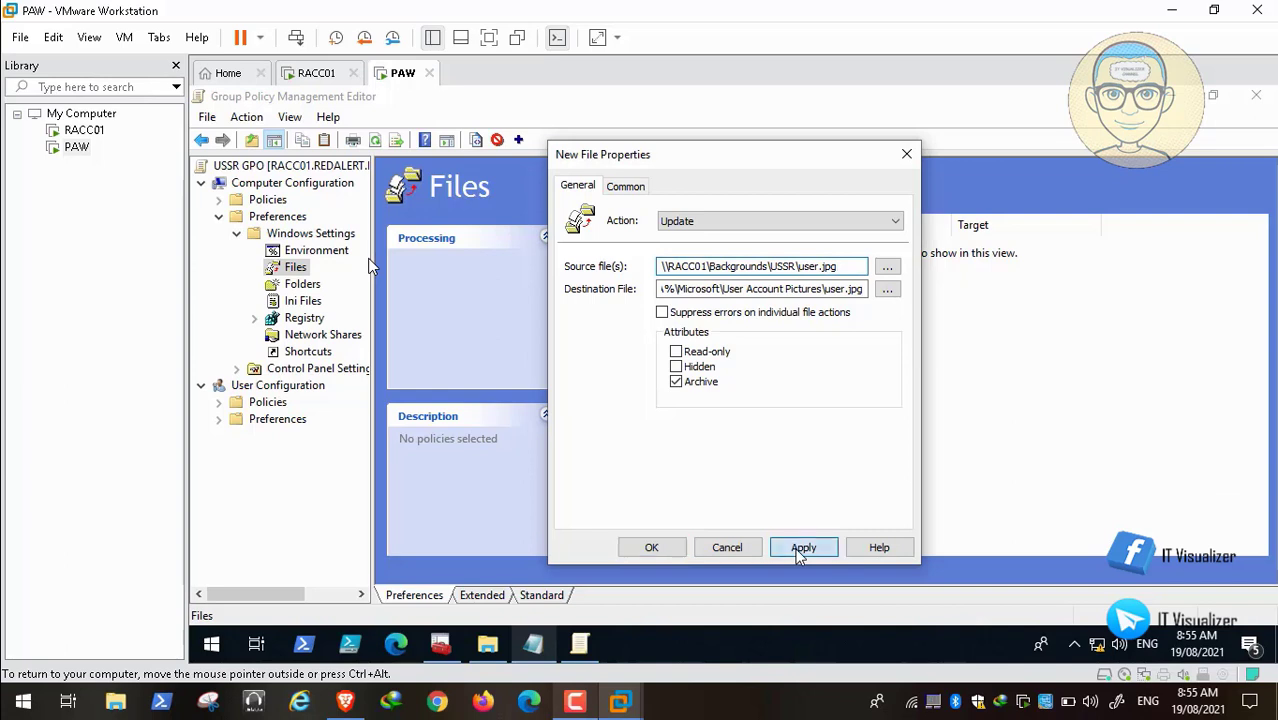
{"action": "left_click", "coordinate": [650, 547]}
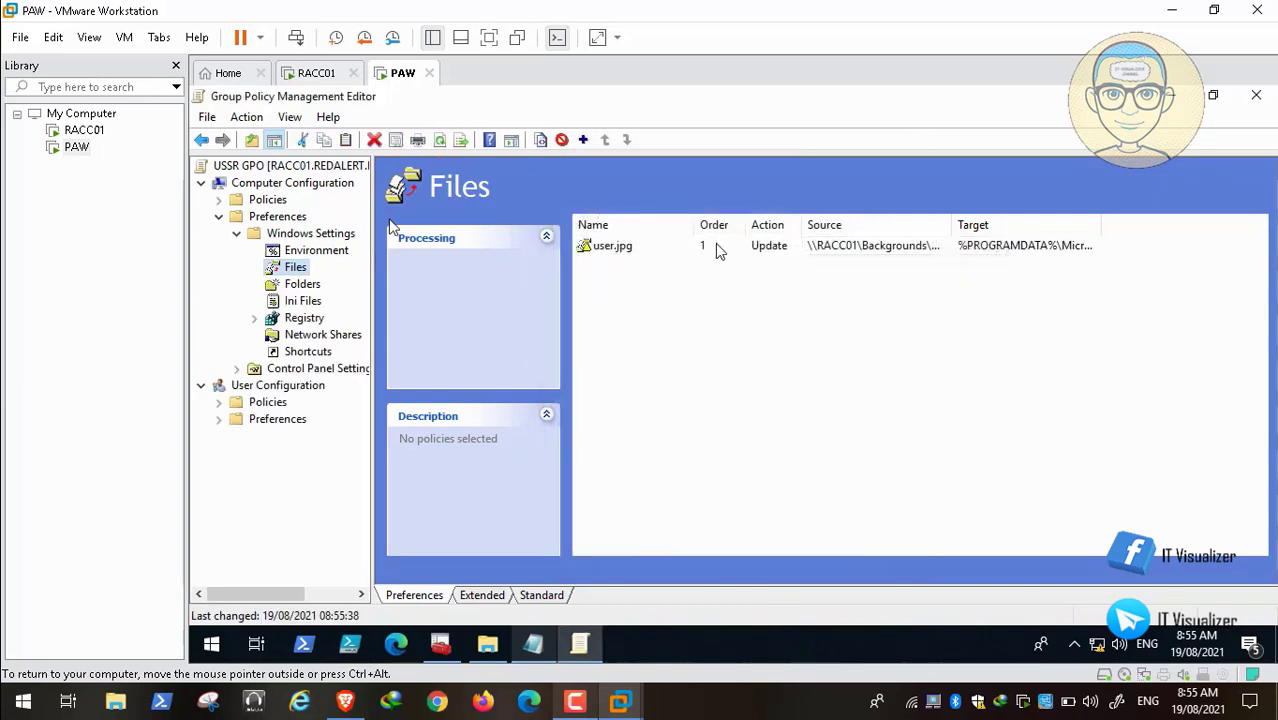
Step: Close the USSR GPO editor and console, save and close the notes file, and close the Allies folder
{"action": "left_click", "coordinate": [1256, 97]}
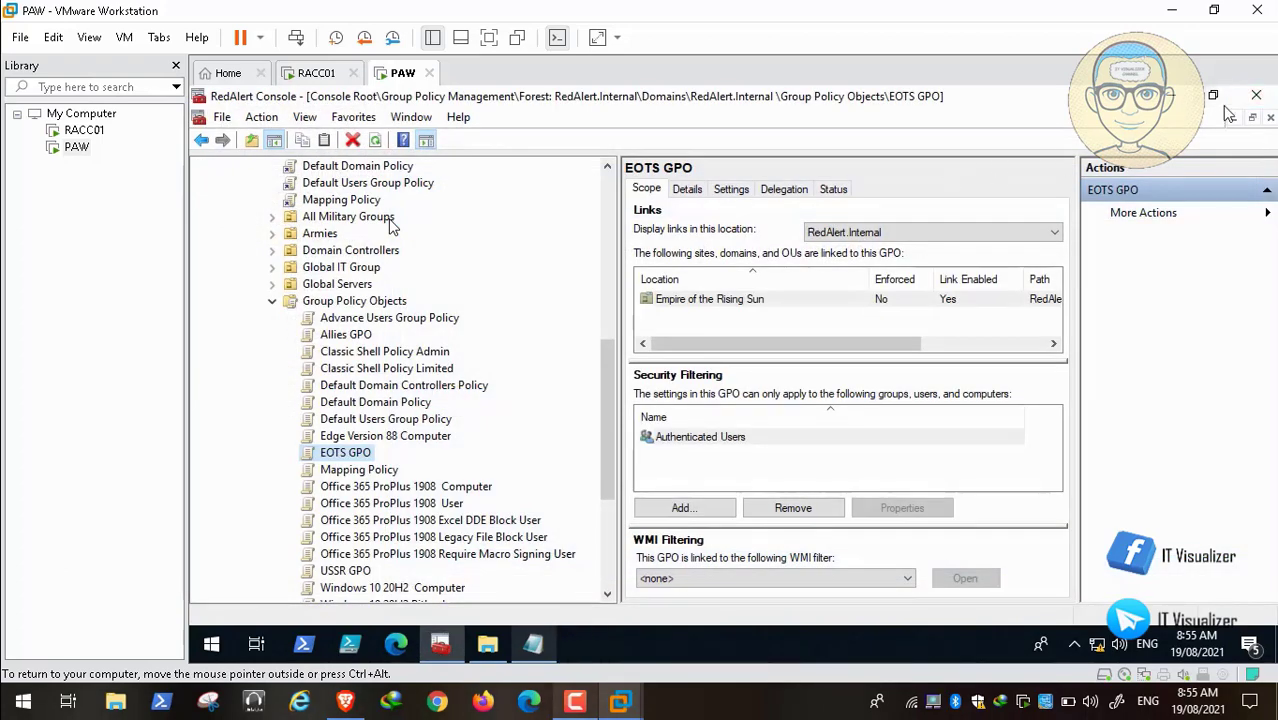
{"action": "left_click", "coordinate": [1256, 95]}
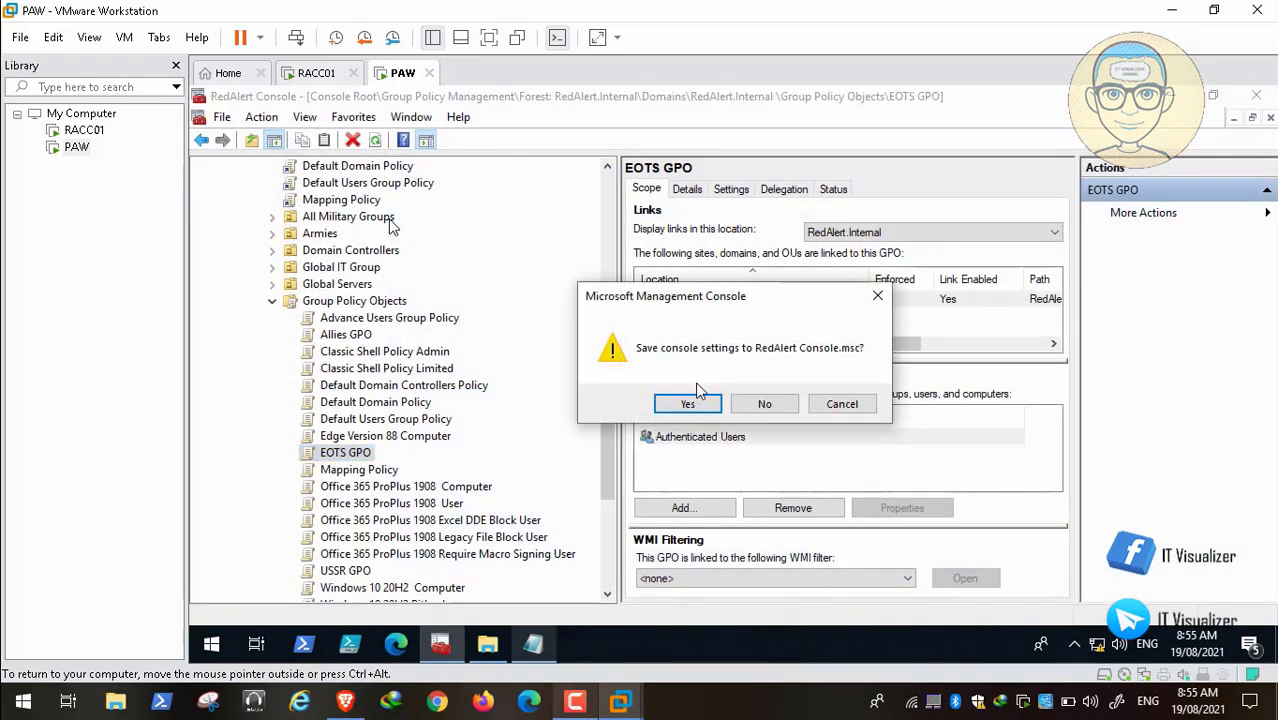
{"action": "left_click", "coordinate": [690, 403]}
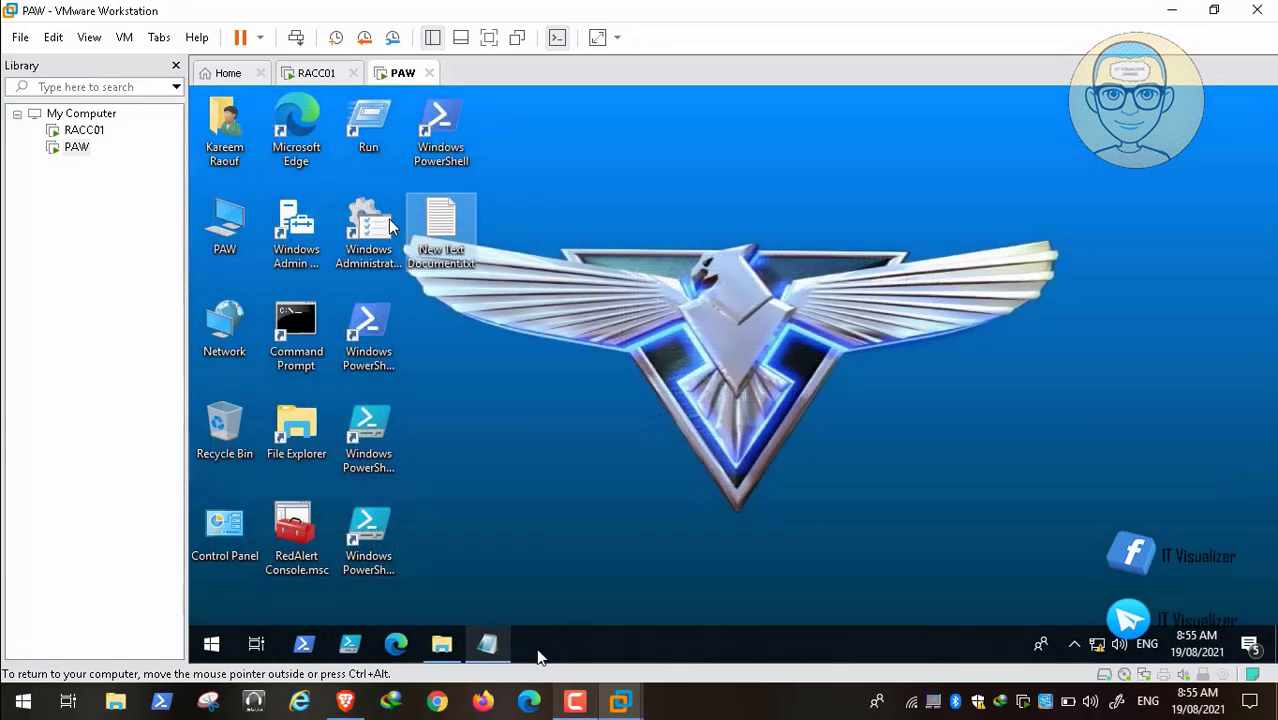
{"action": "left_click", "coordinate": [488, 645]}
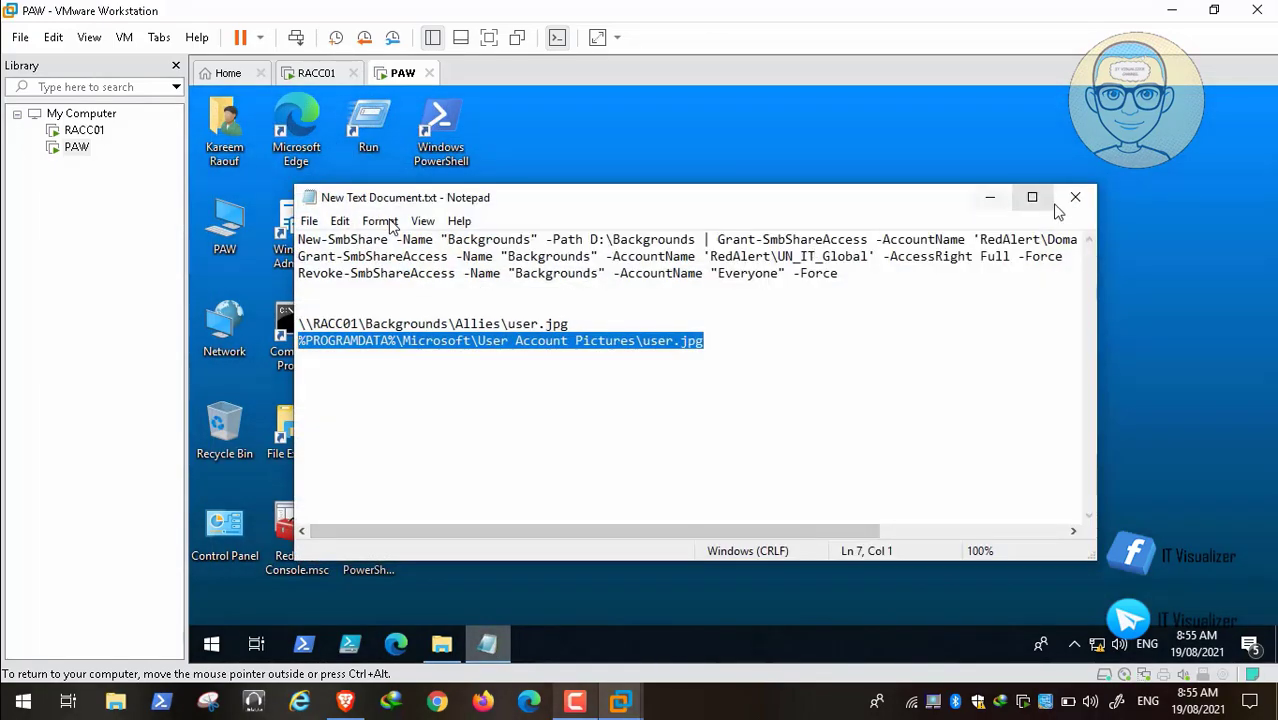
{"action": "left_click", "coordinate": [1078, 198]}
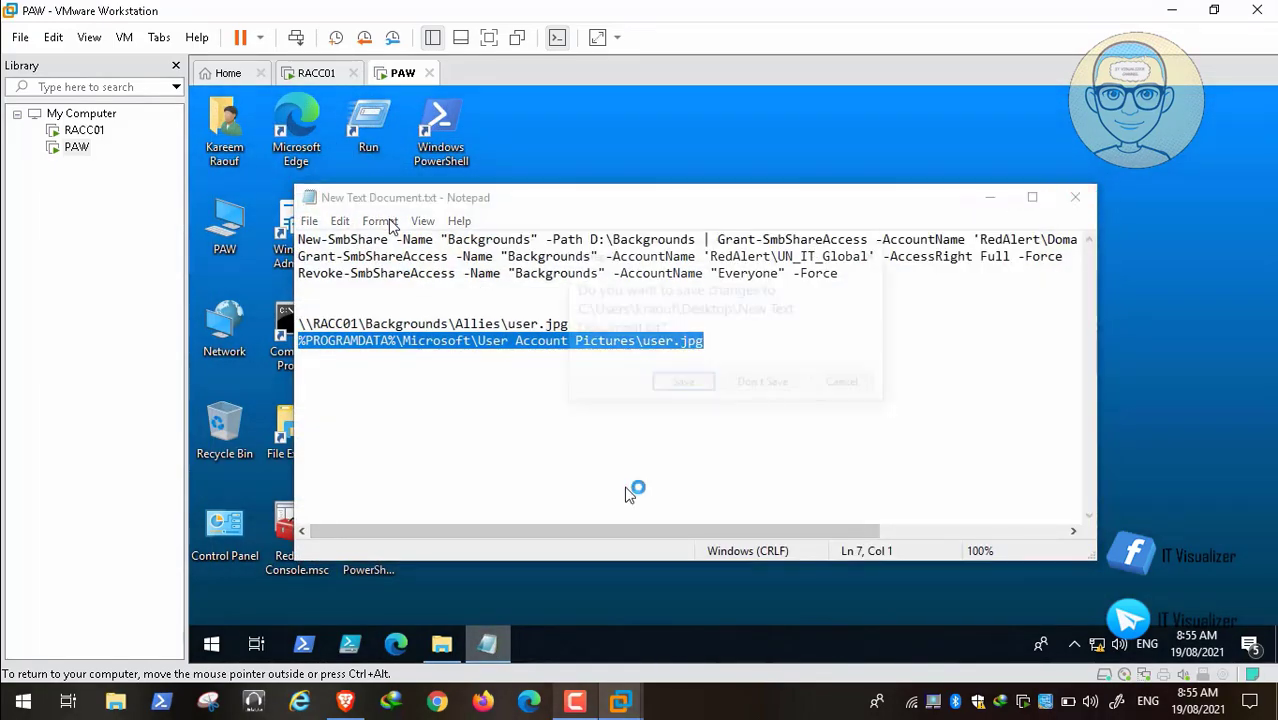
{"action": "left_click", "coordinate": [686, 385]}
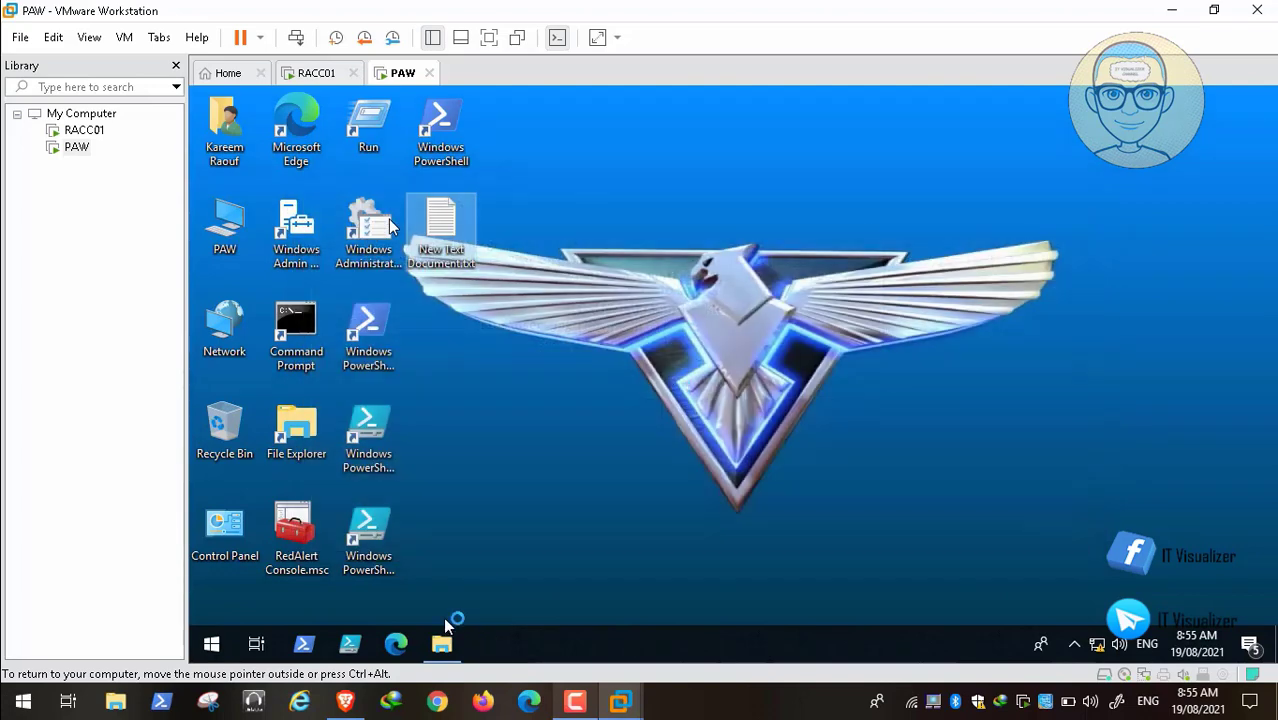
{"action": "key", "text": "alt+Tab"}
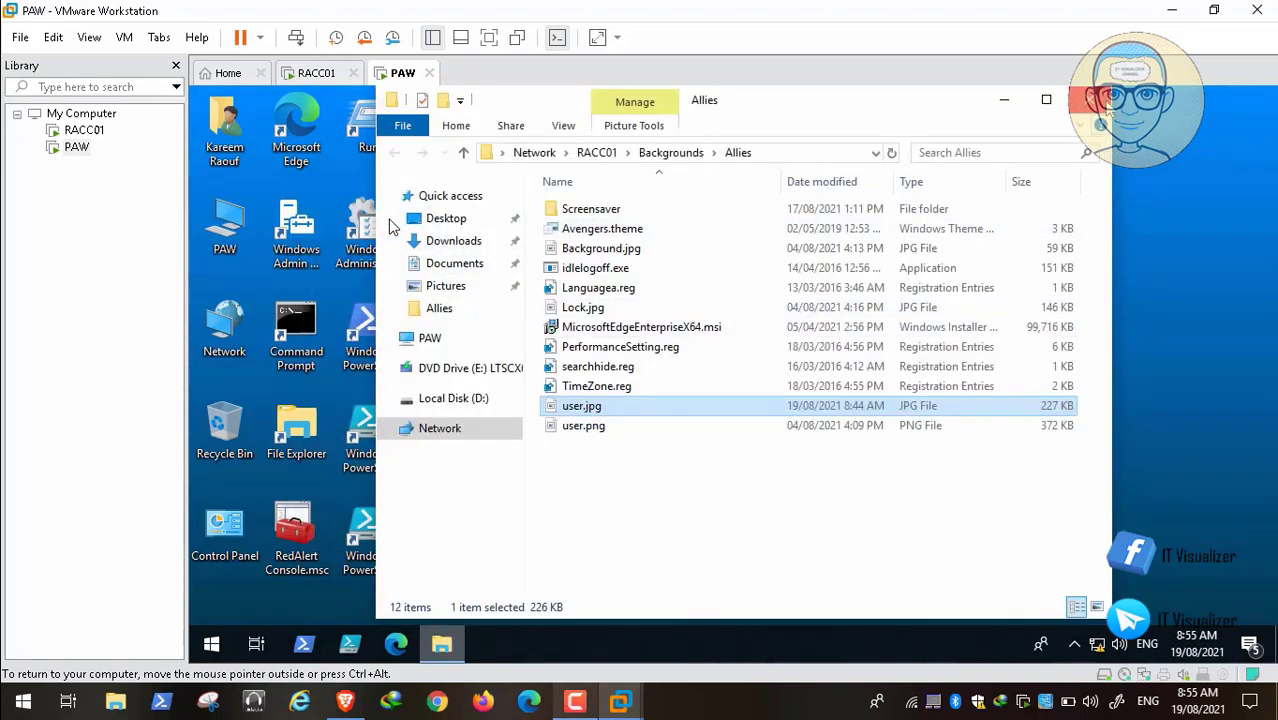
{"action": "left_click", "coordinate": [1091, 99]}
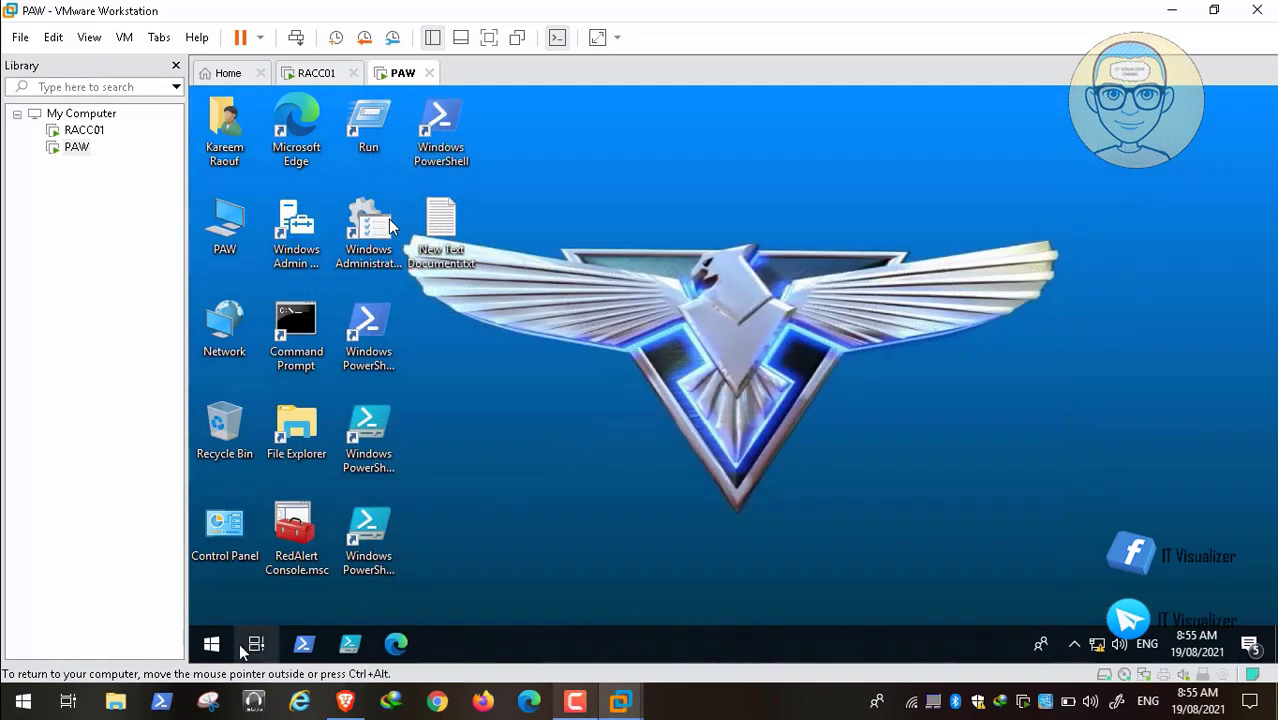
Step: Restart the PAW virtual machine from the Start quick menu
{"action": "right_click", "coordinate": [211, 645]}
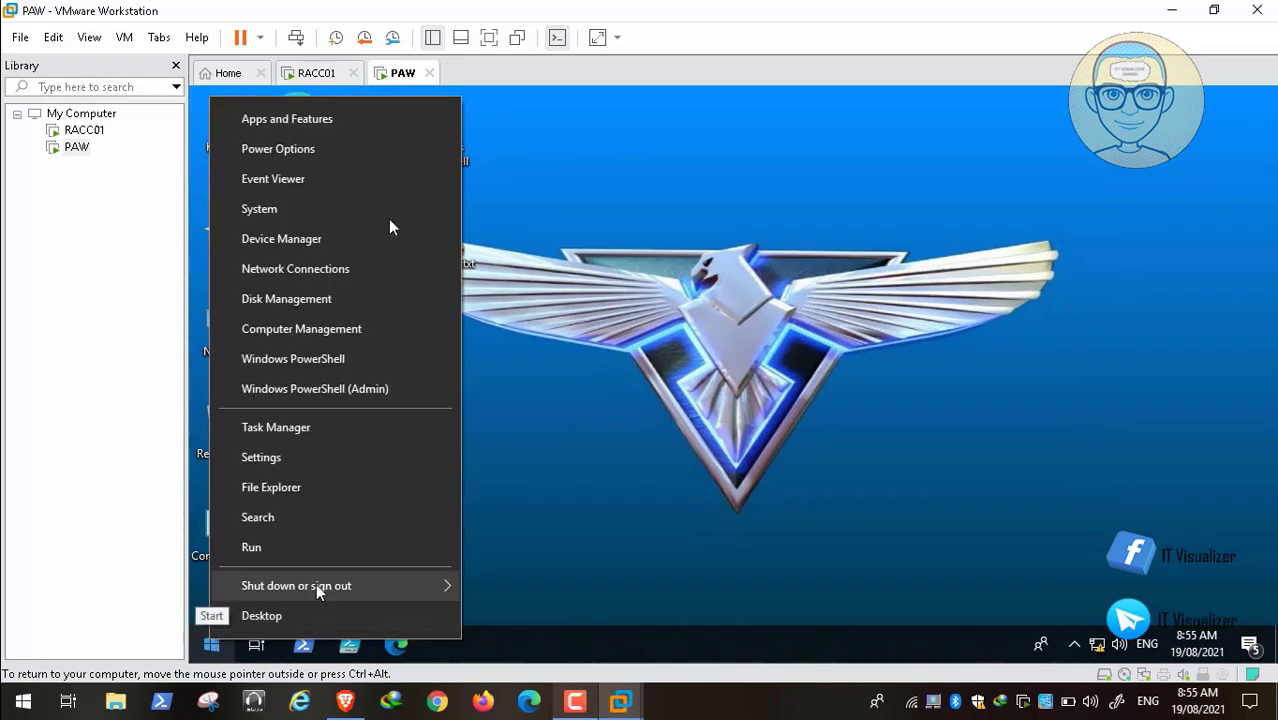
{"action": "mouse_move", "coordinate": [442, 585]}
{"action": "left_click", "coordinate": [503, 581]}
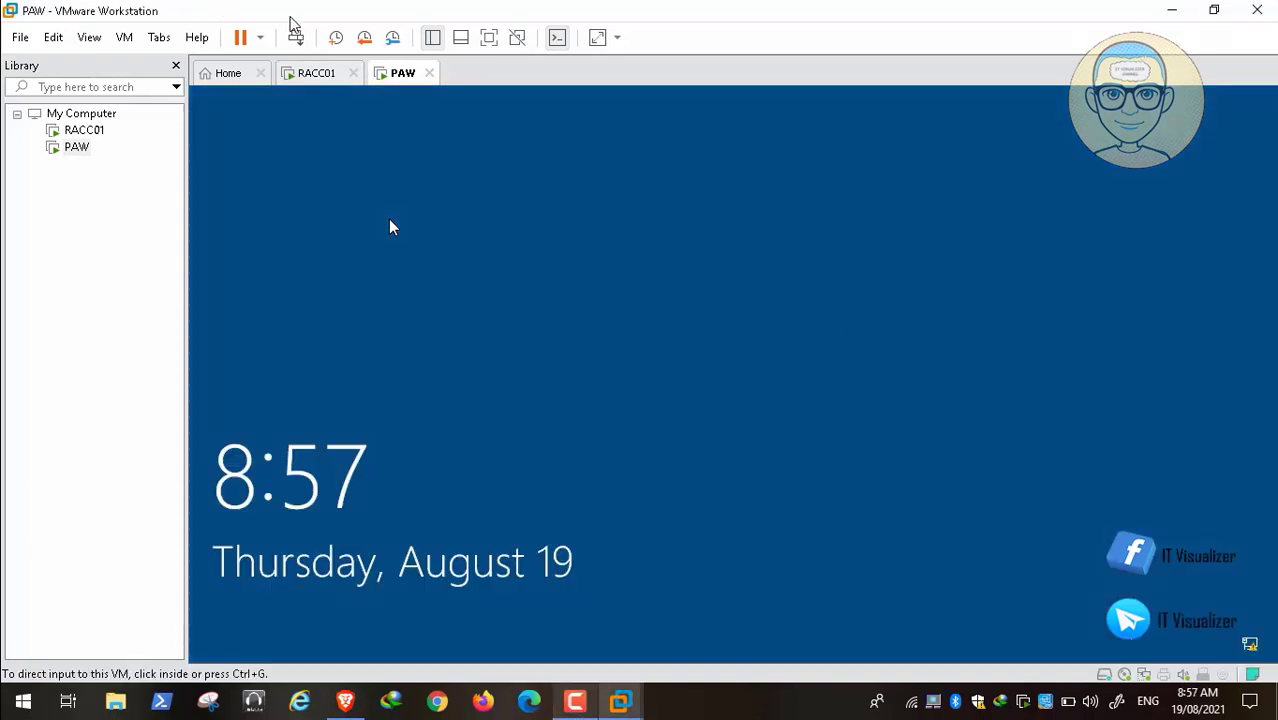
Step: Accept the legal notice and sign in with the redalert domain username and its password
{"action": "left_click", "coordinate": [296, 38]}
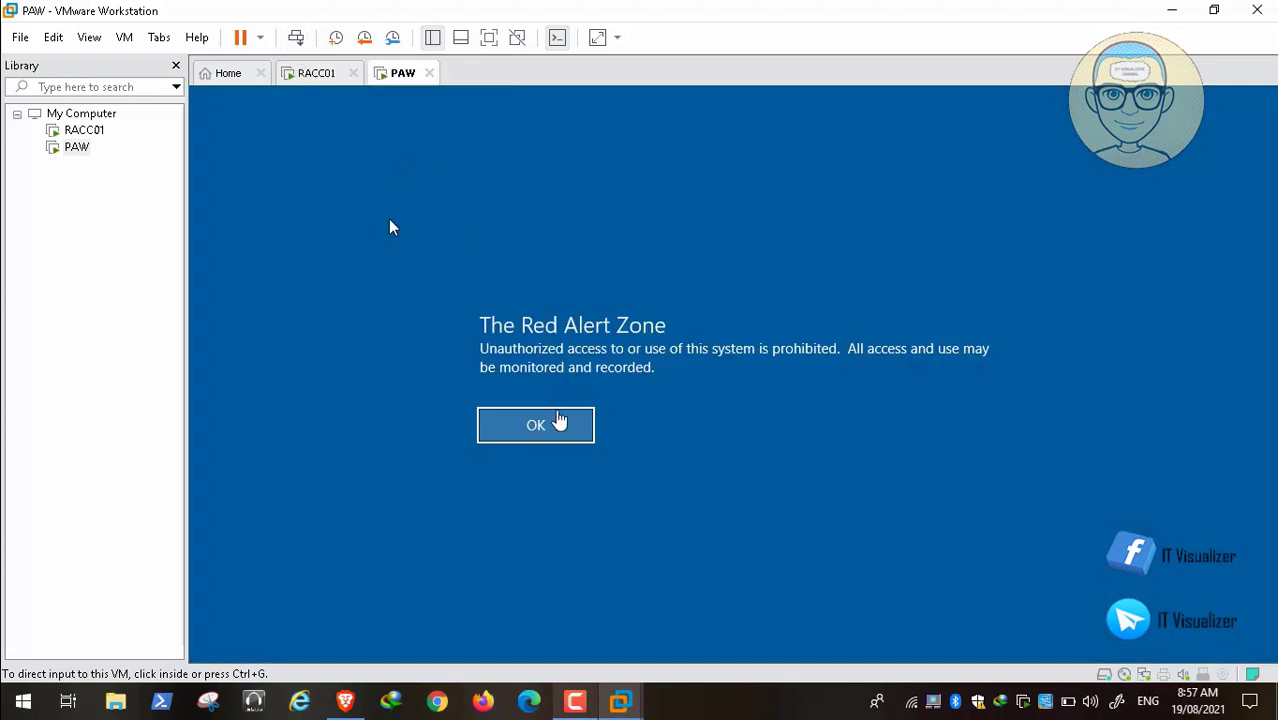
{"action": "left_click", "coordinate": [558, 420]}
{"action": "left_click", "coordinate": [551, 425]}
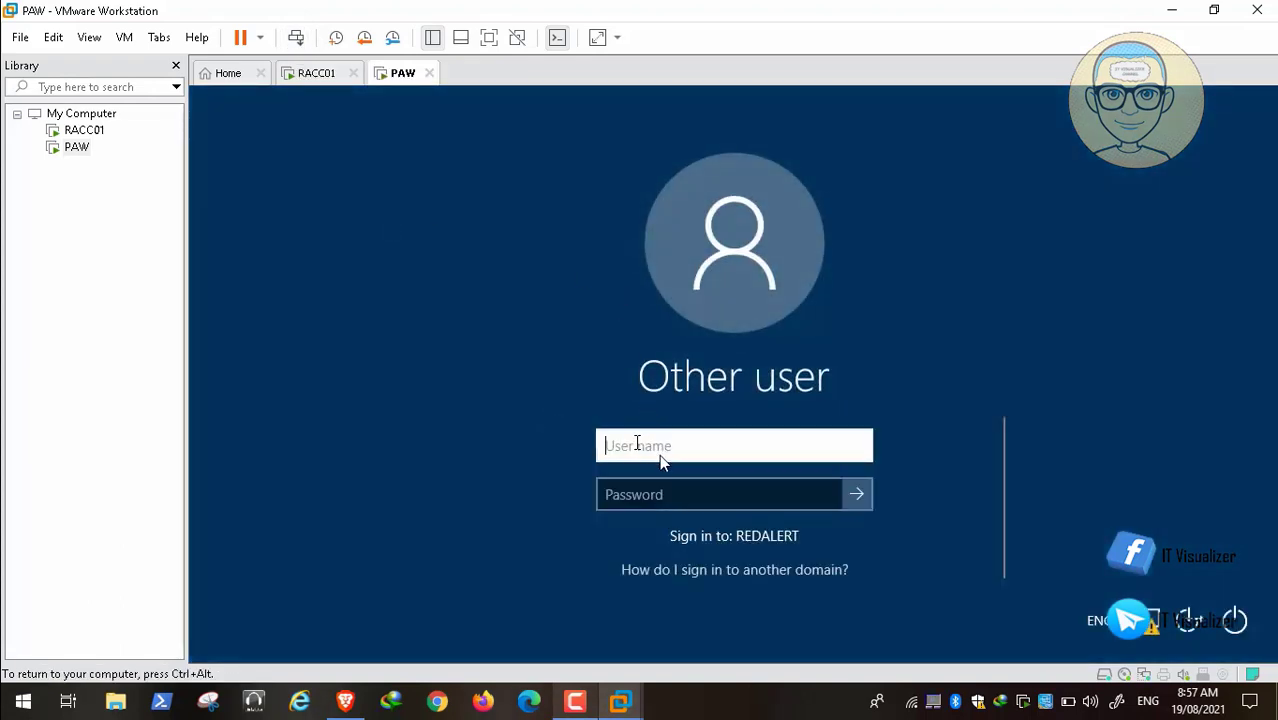
{"action": "type", "text": "redale"}
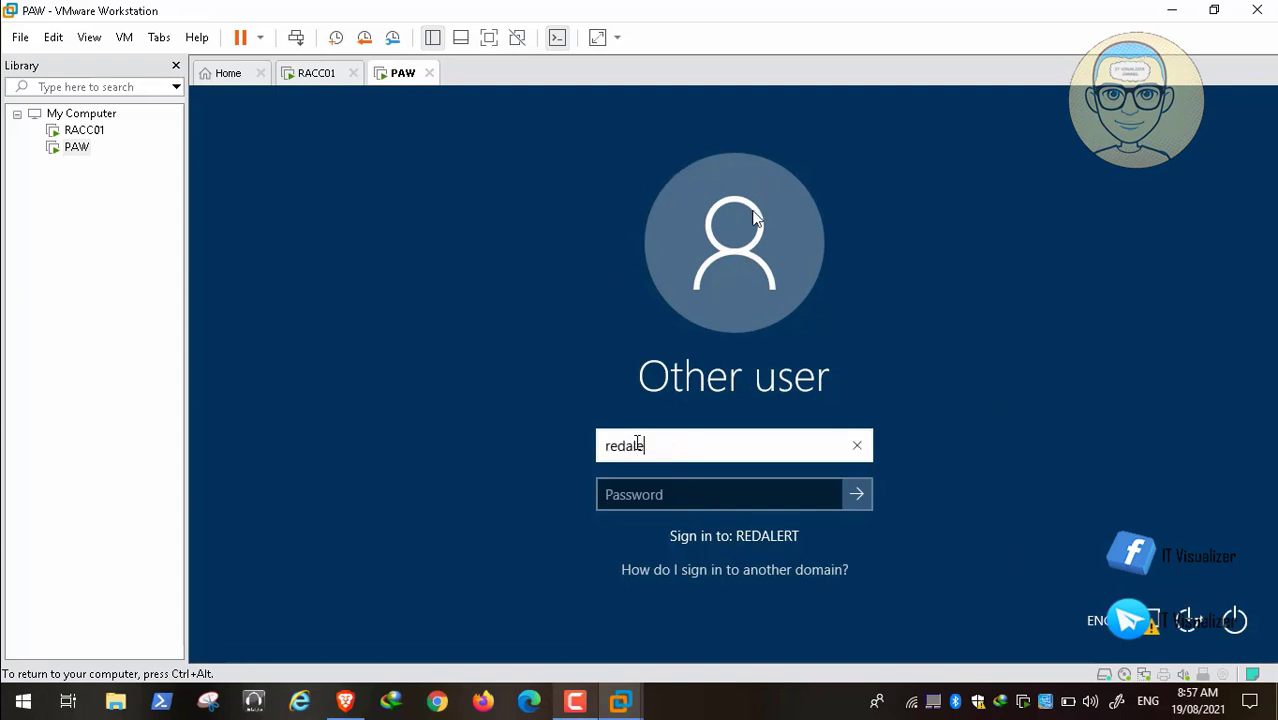
{"action": "type", "text": "rt\\kr"}
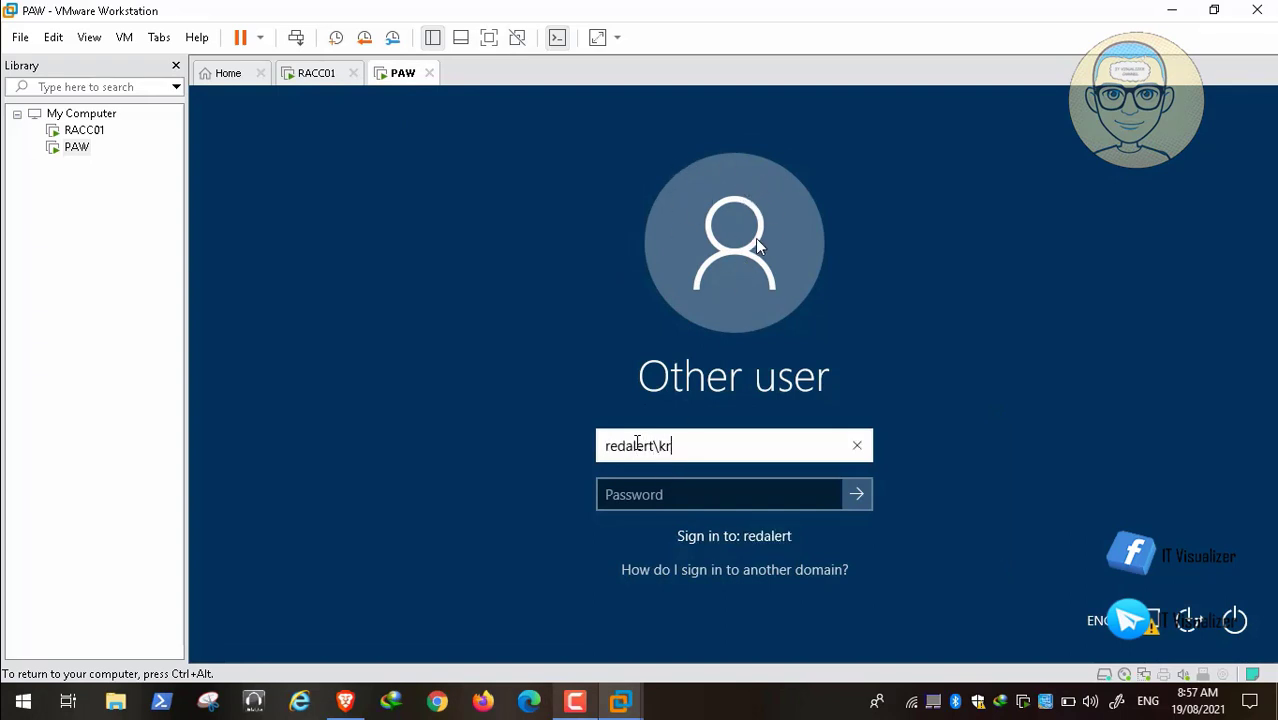
{"action": "type", "text": "aouf"}
{"action": "key", "text": "Tab"}
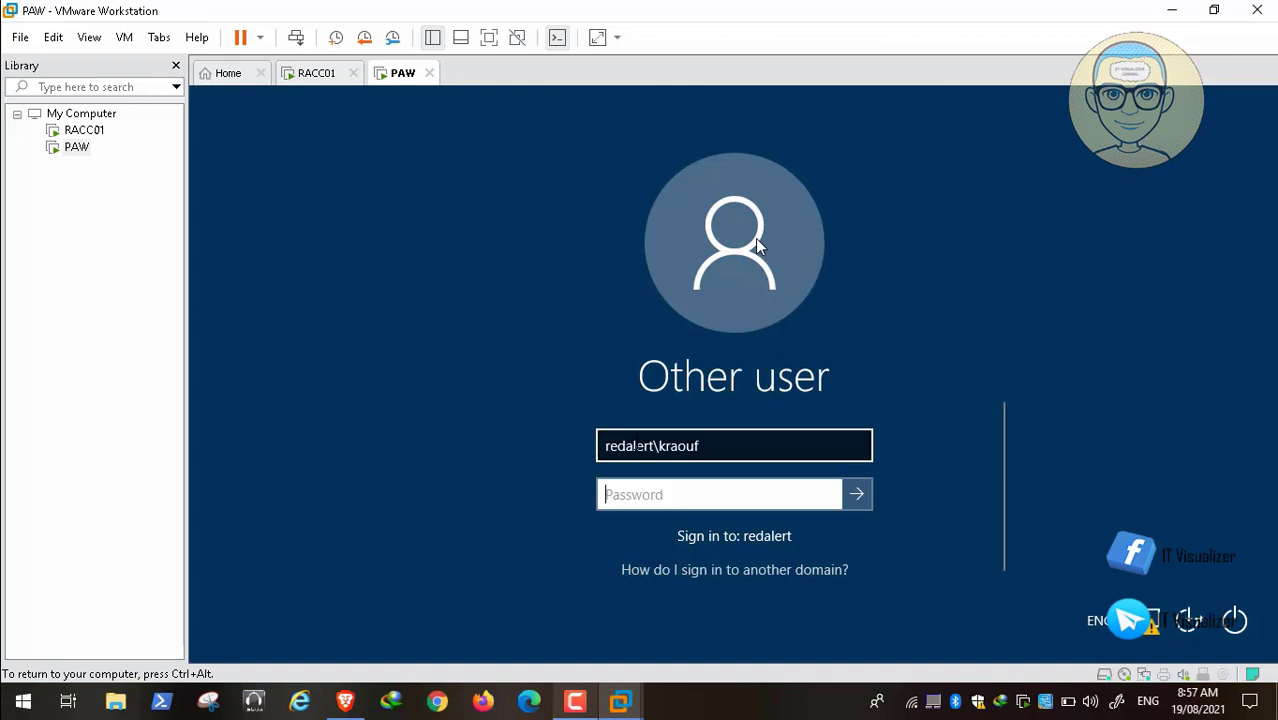
{"action": "type", "text": "P"}
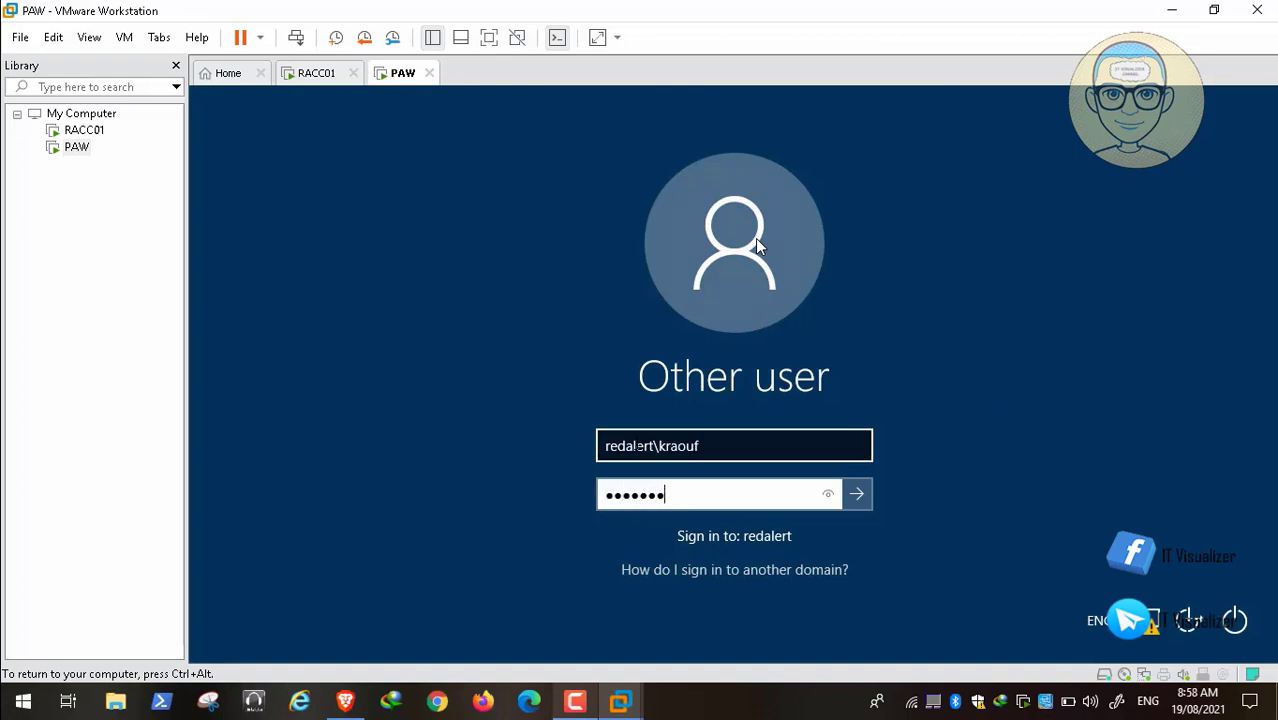
{"action": "key", "text": "Return"}
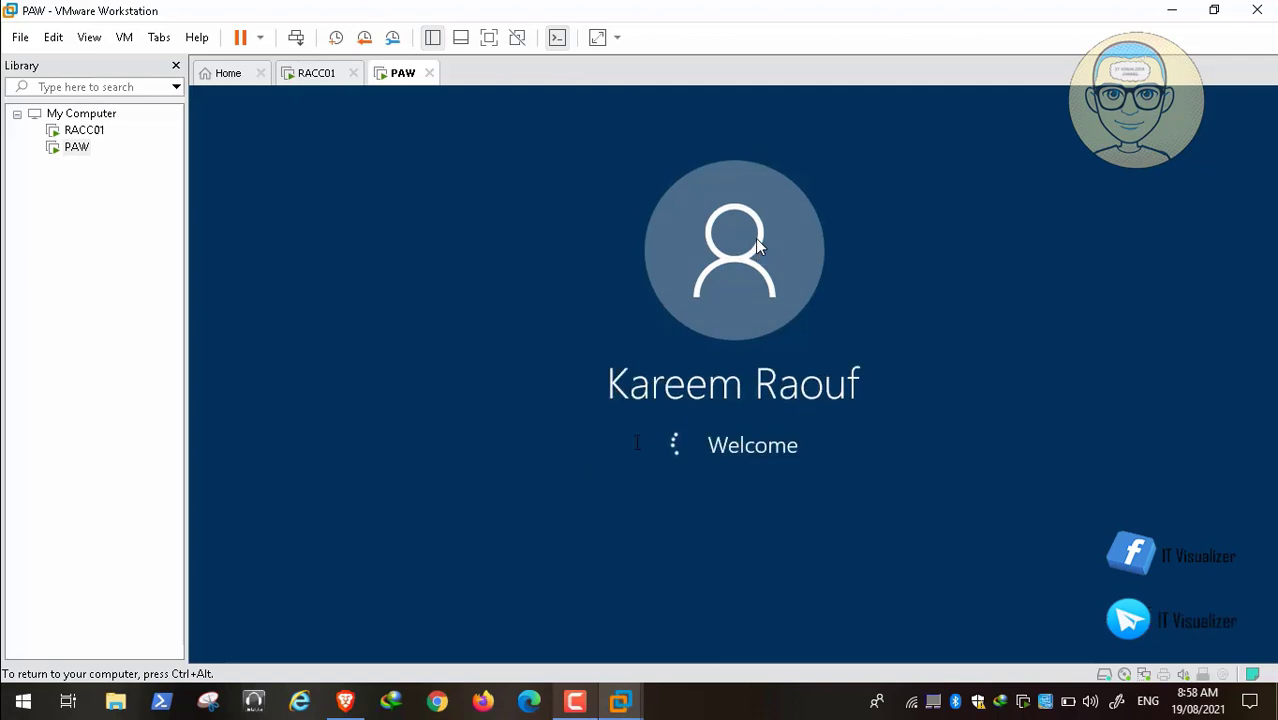
{"action": "left_click", "coordinate": [577, 705]}
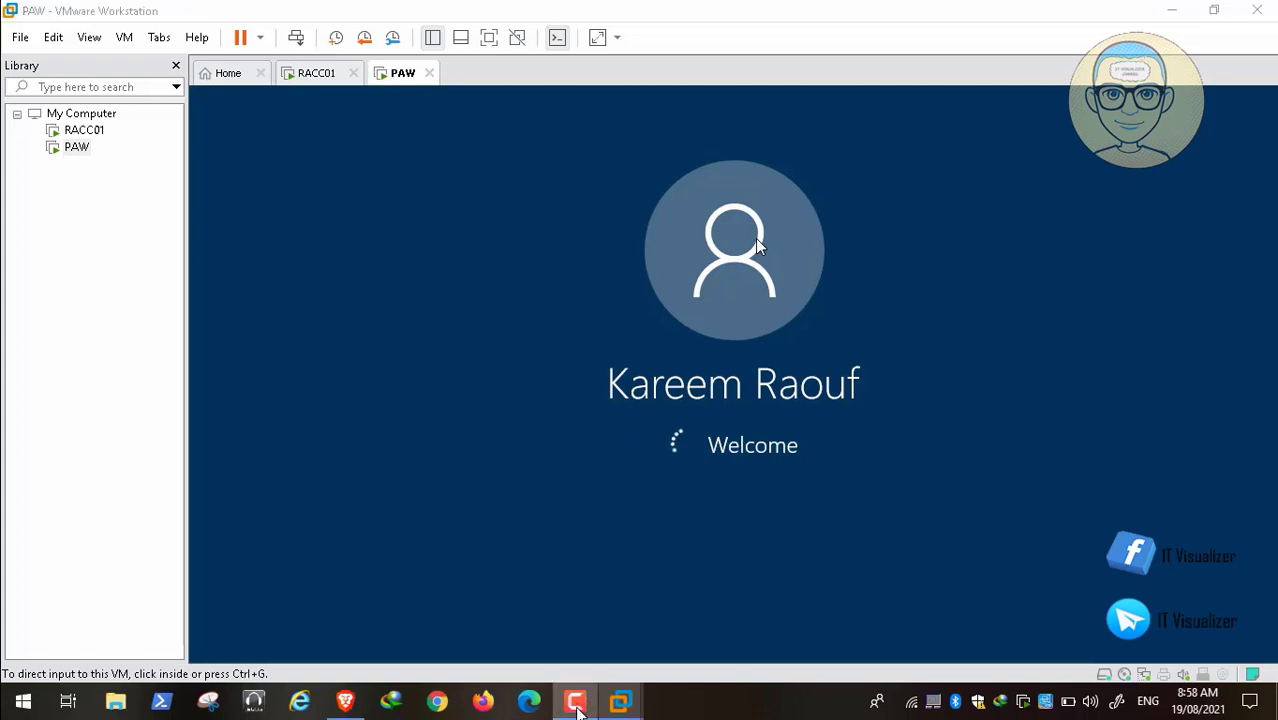
{"action": "left_click", "coordinate": [620, 702]}
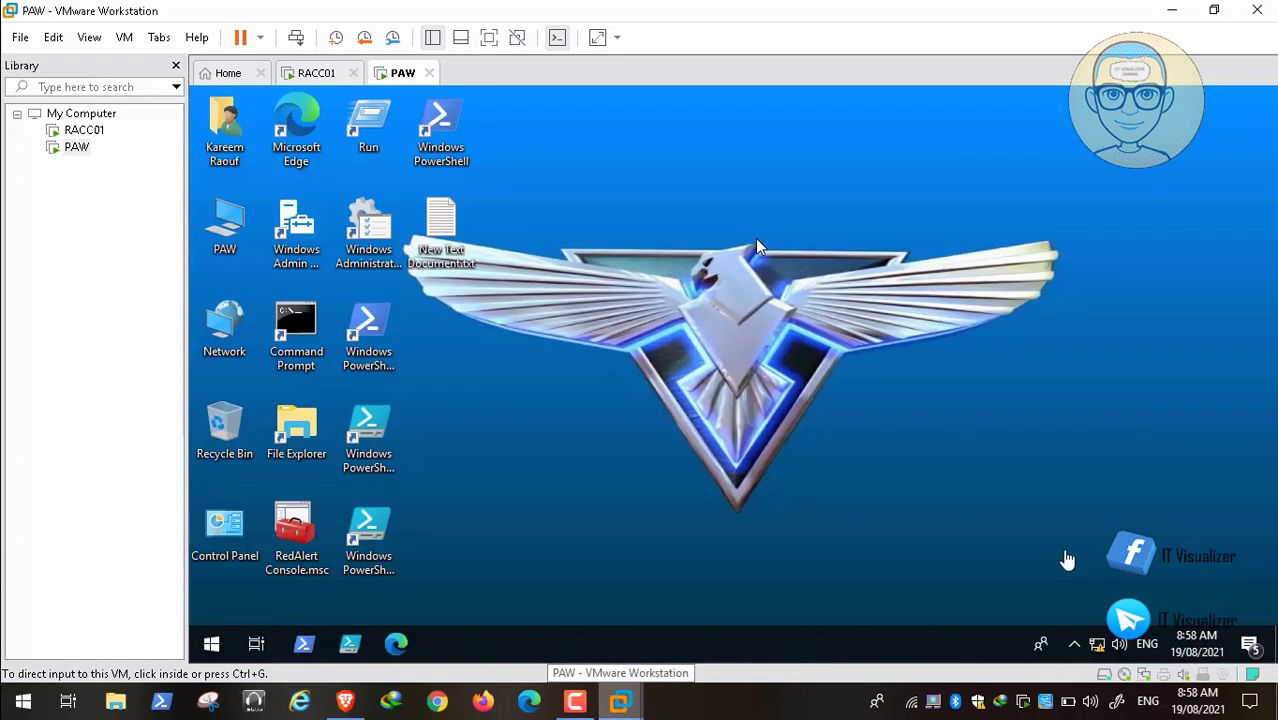
Step: Copy the %PROGRAMDATA%\Microsoft\User Account Pictures path from the saved notes file
{"action": "left_click", "coordinate": [670, 433]}
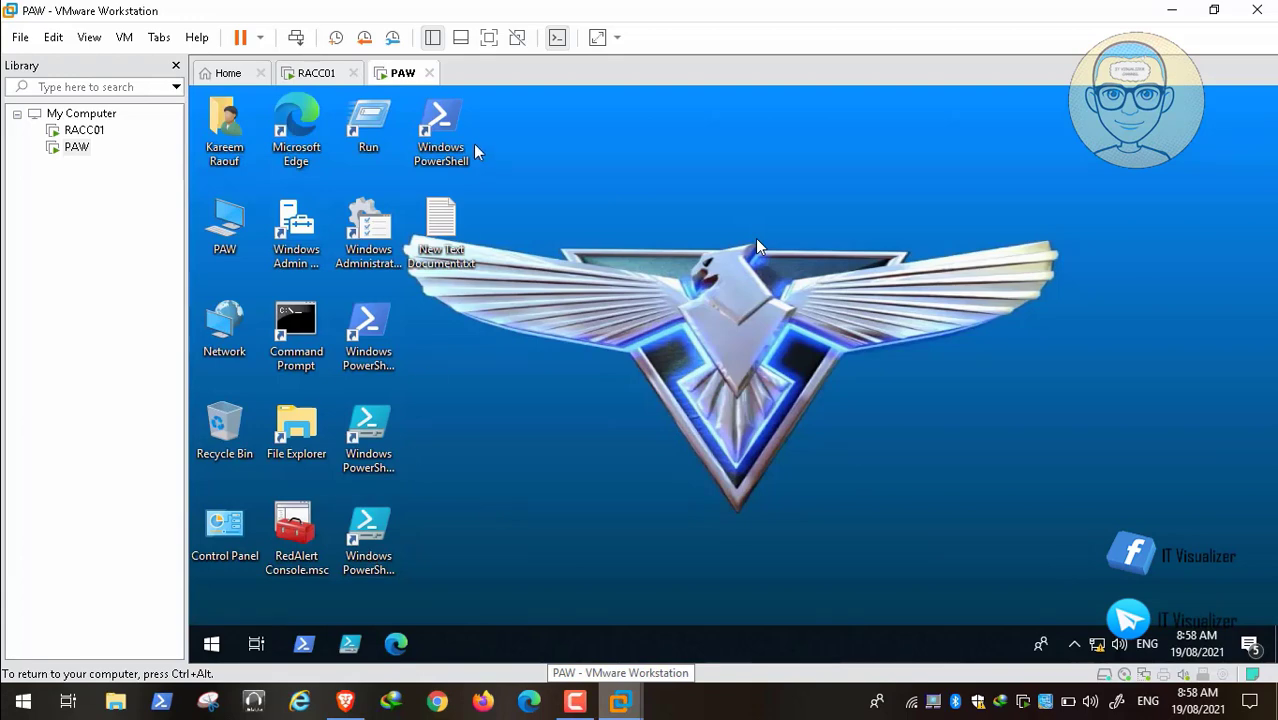
{"action": "double_click", "coordinate": [441, 220]}
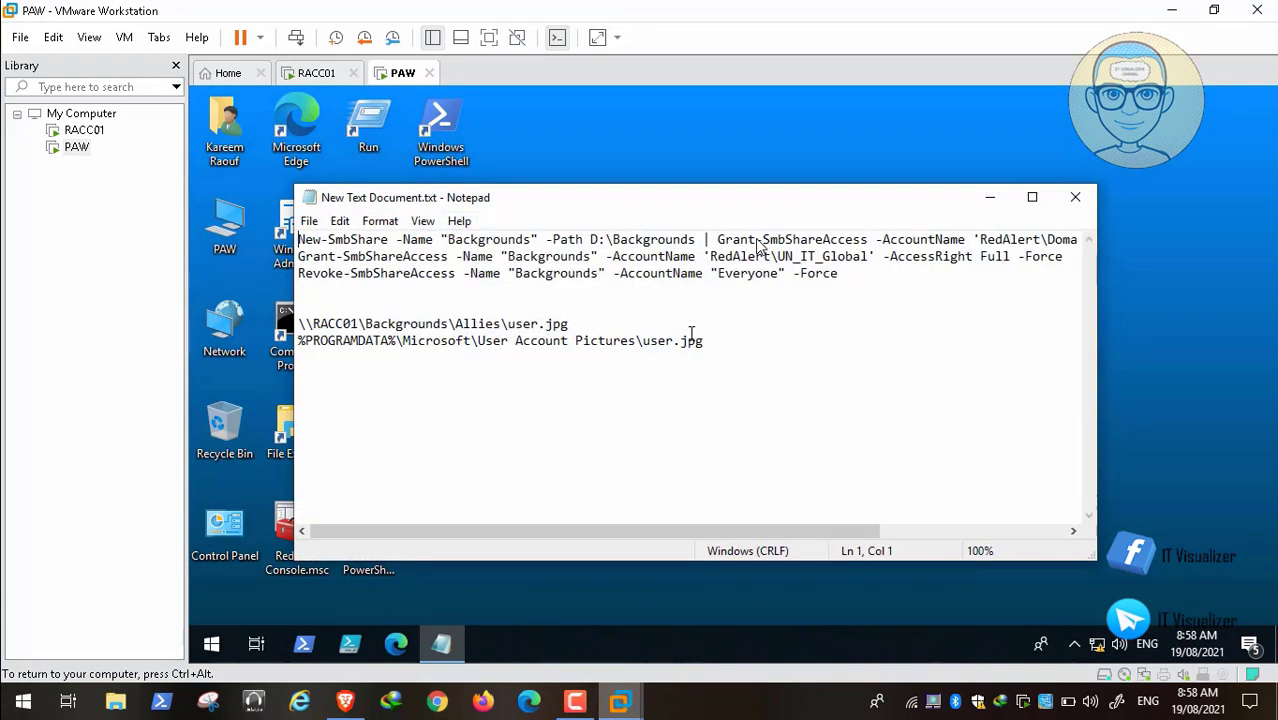
{"action": "left_click_drag", "start_coordinate": [643, 345], "coordinate": [298, 342]}
{"action": "key", "text": "ctrl+c"}
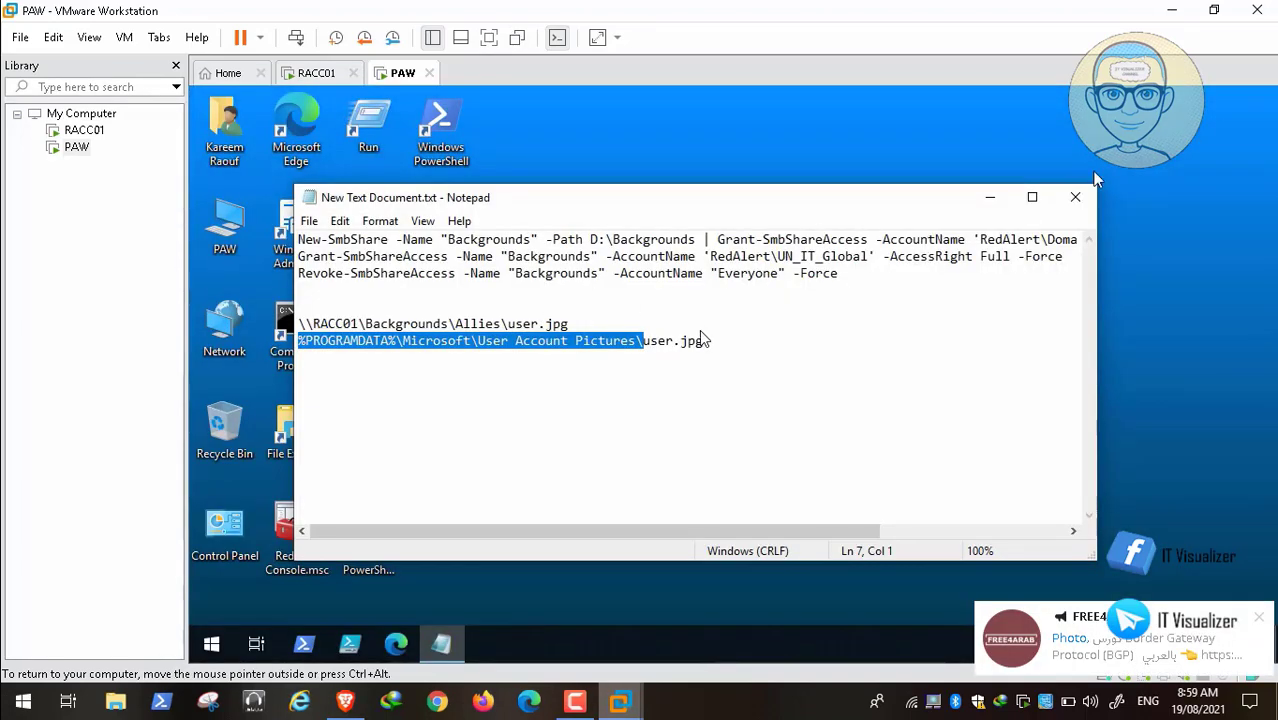
{"action": "left_click", "coordinate": [990, 197]}
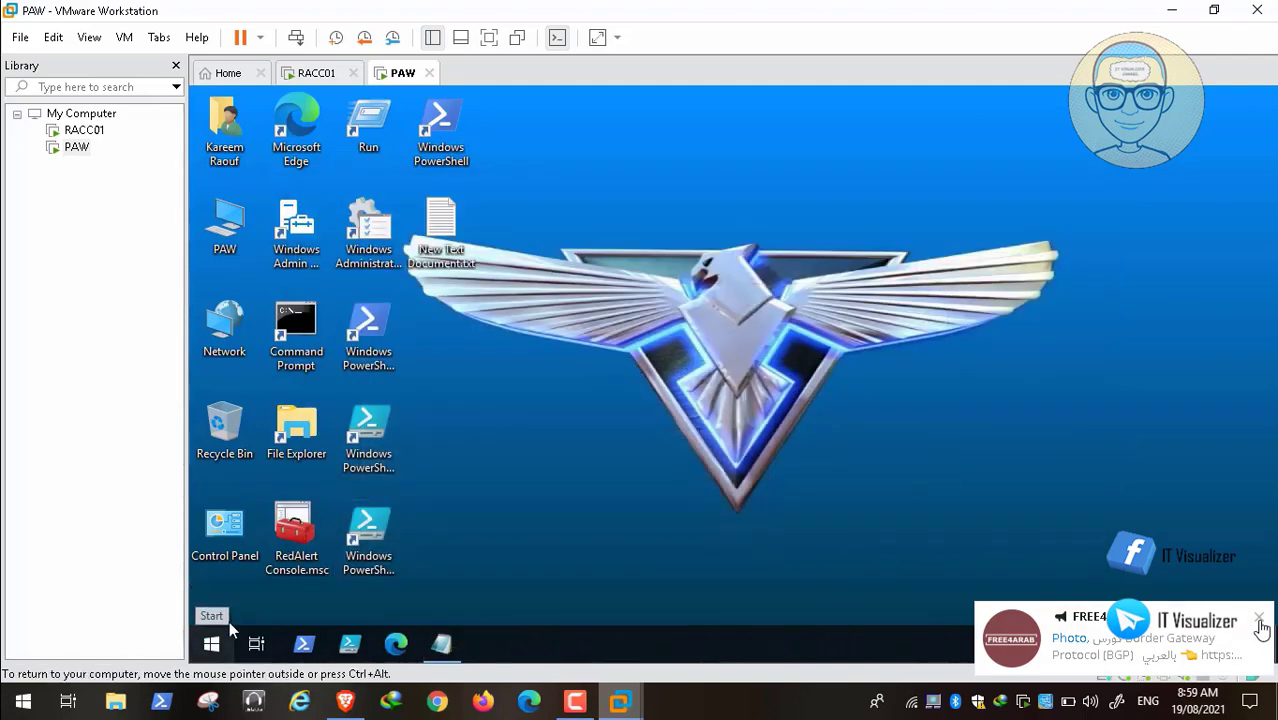
Step: Paste the path into the Run dialog to open the User Account Pictures folder
{"action": "right_click", "coordinate": [212, 646]}
{"action": "left_click", "coordinate": [288, 546]}
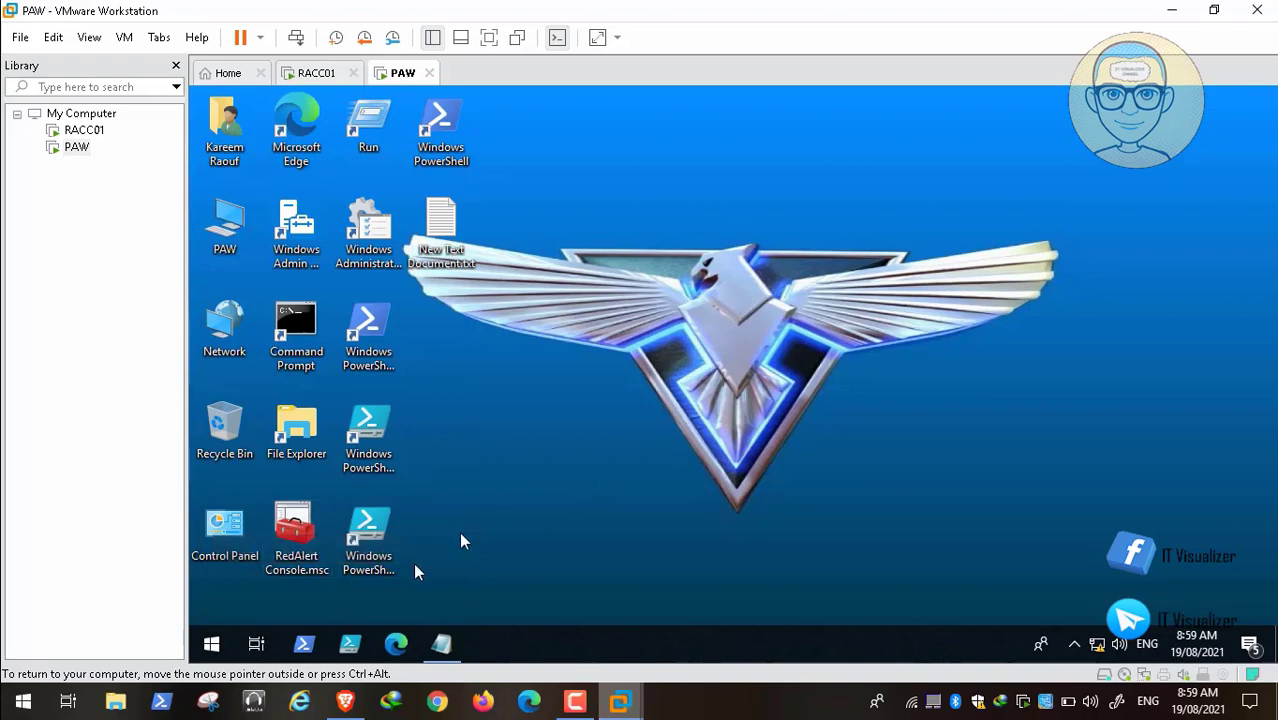
{"action": "key", "text": "BackSpace"}
{"action": "key", "text": "ctrl+v"}
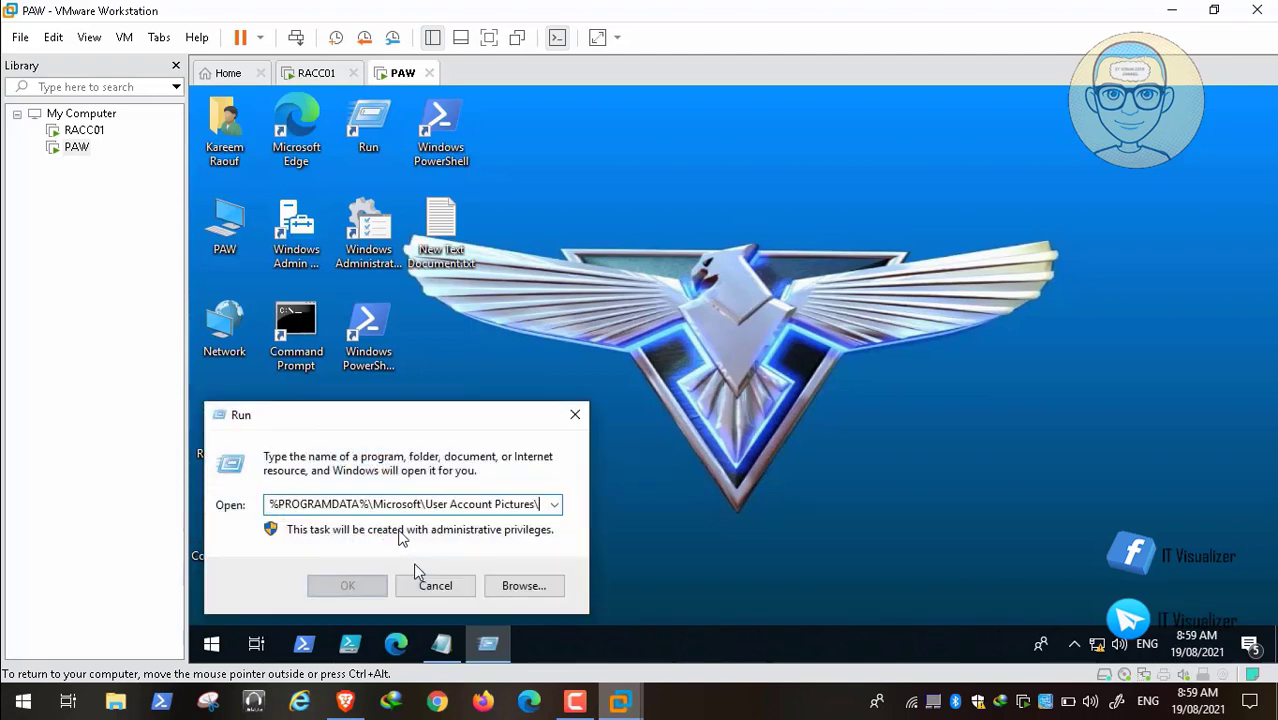
{"action": "key", "text": "Return"}
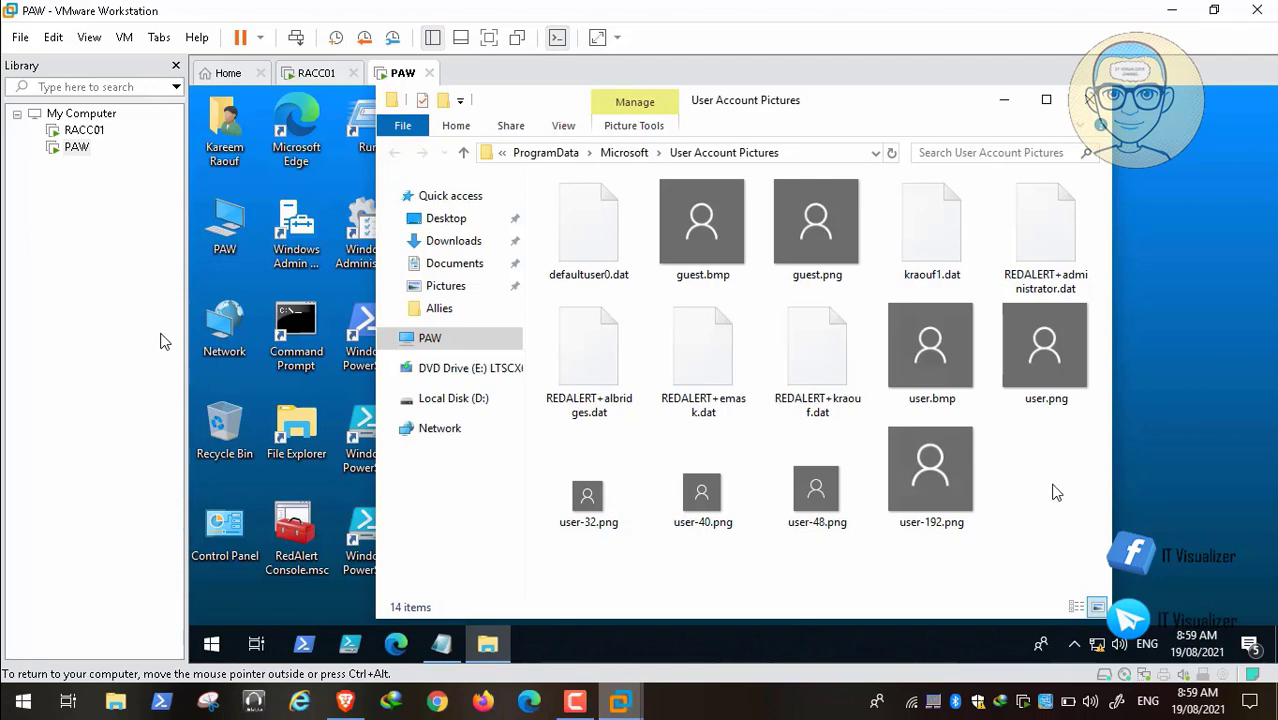
Step: Refresh the User Account Pictures folder twice and reveal its full path in the address bar
{"action": "right_click", "coordinate": [1055, 492]}
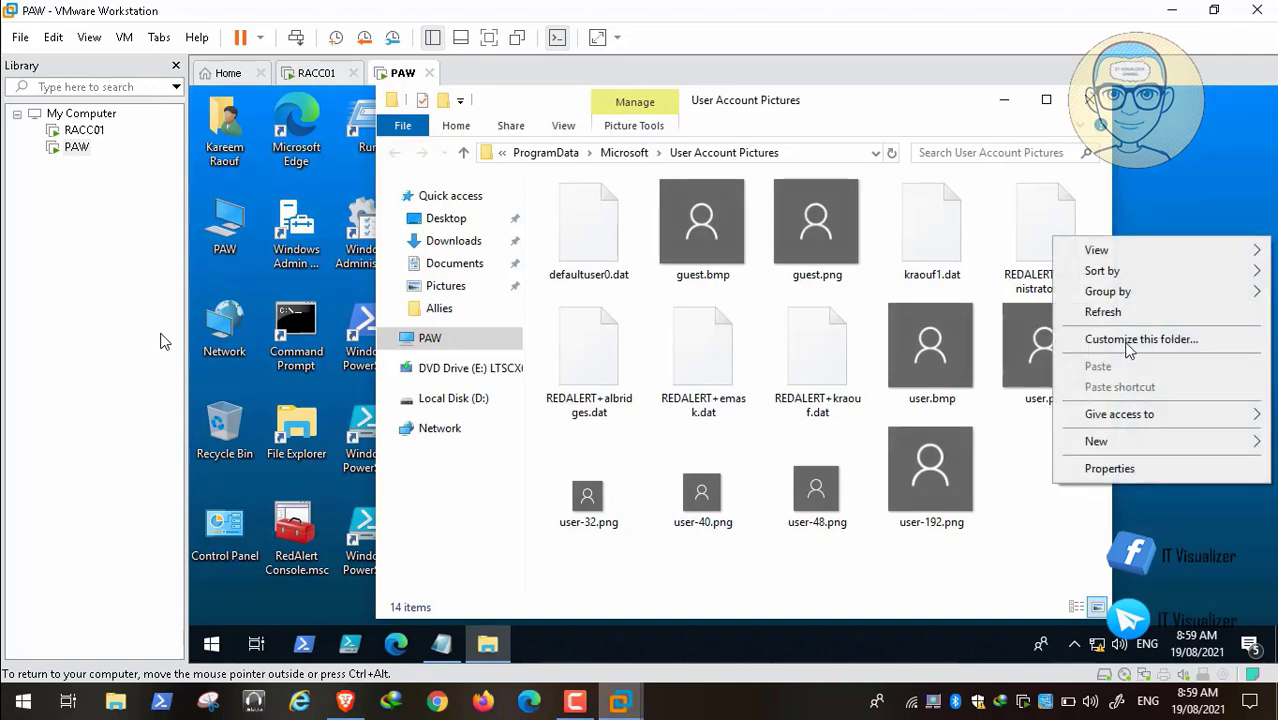
{"action": "left_click", "coordinate": [1136, 312]}
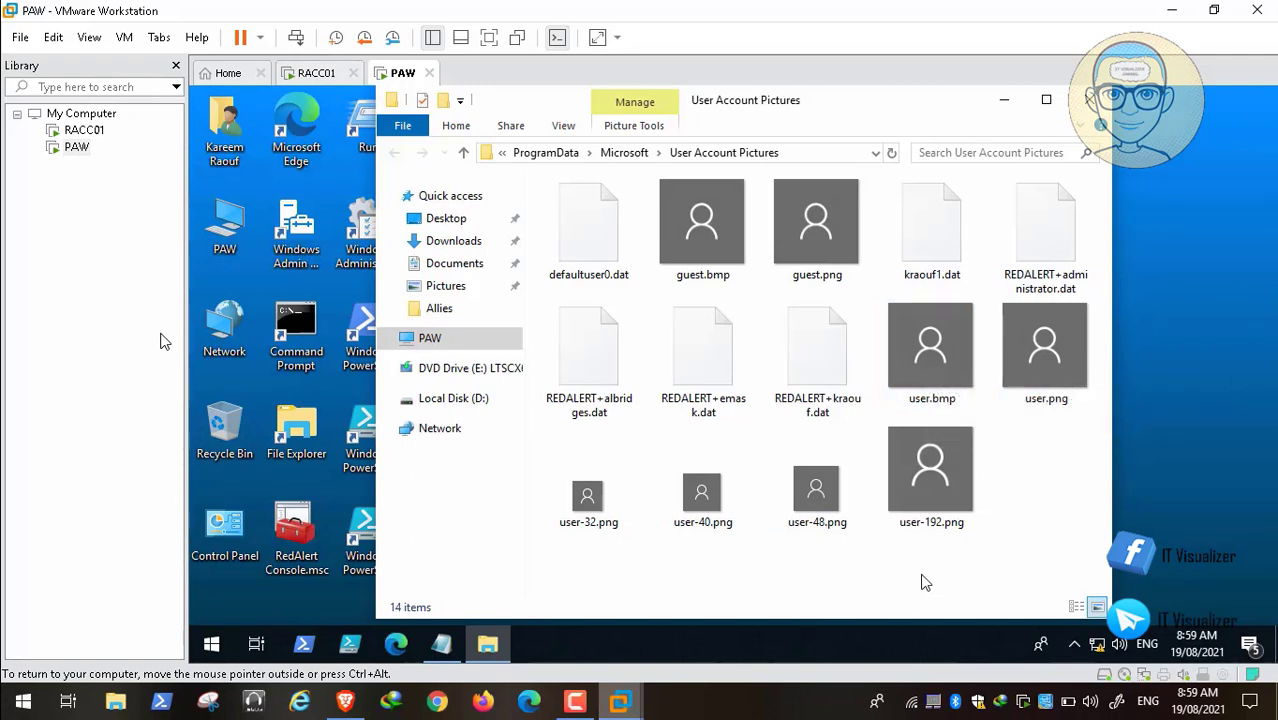
{"action": "right_click", "coordinate": [1031, 500]}
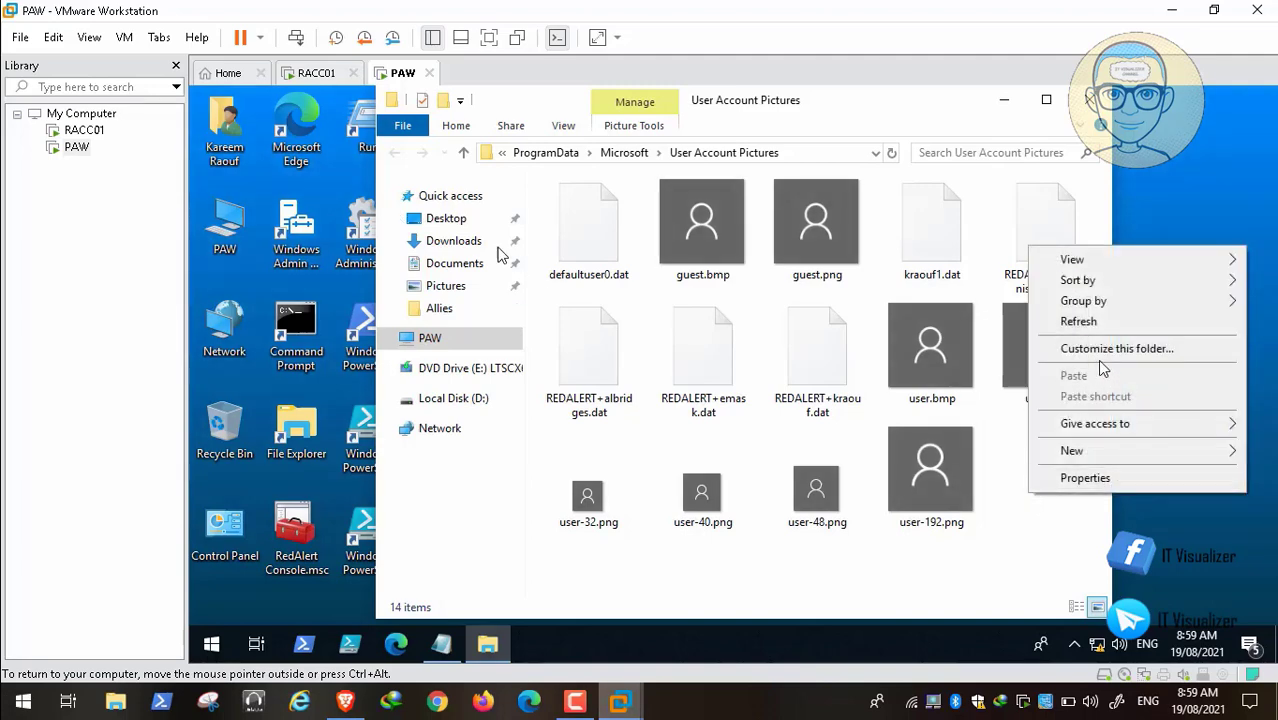
{"action": "left_click", "coordinate": [1105, 322]}
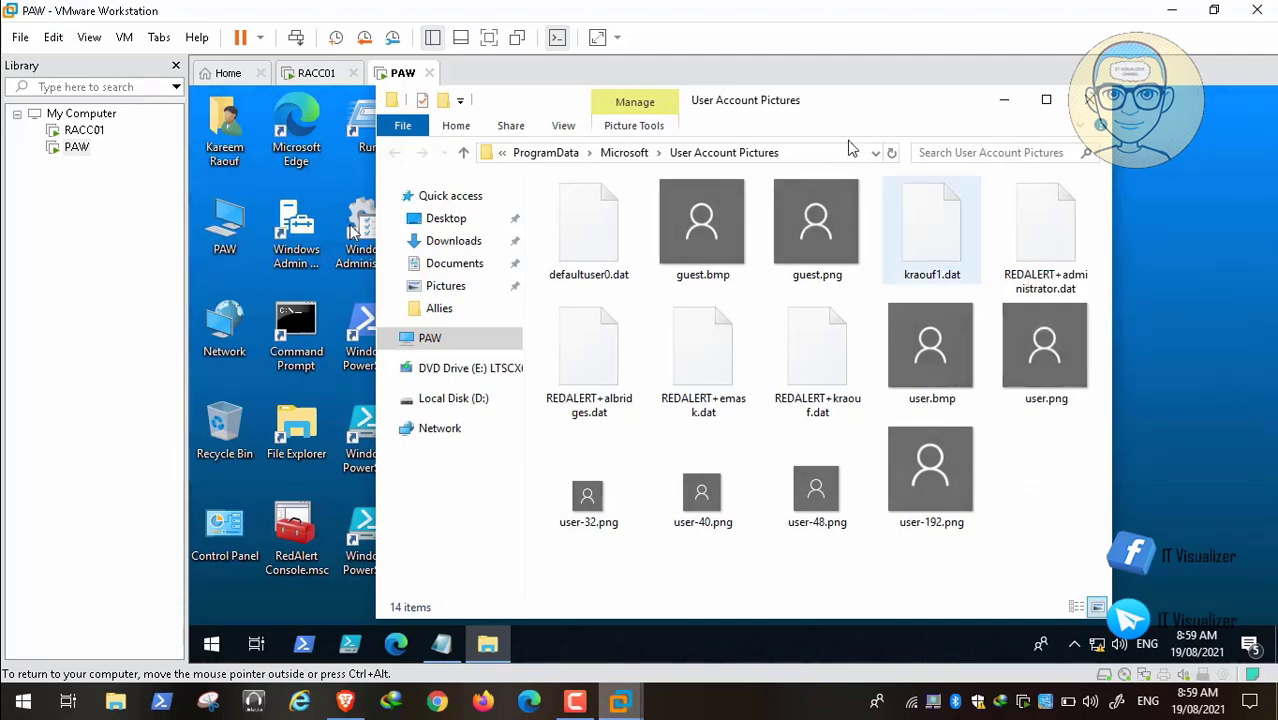
{"action": "left_click", "coordinate": [811, 158]}
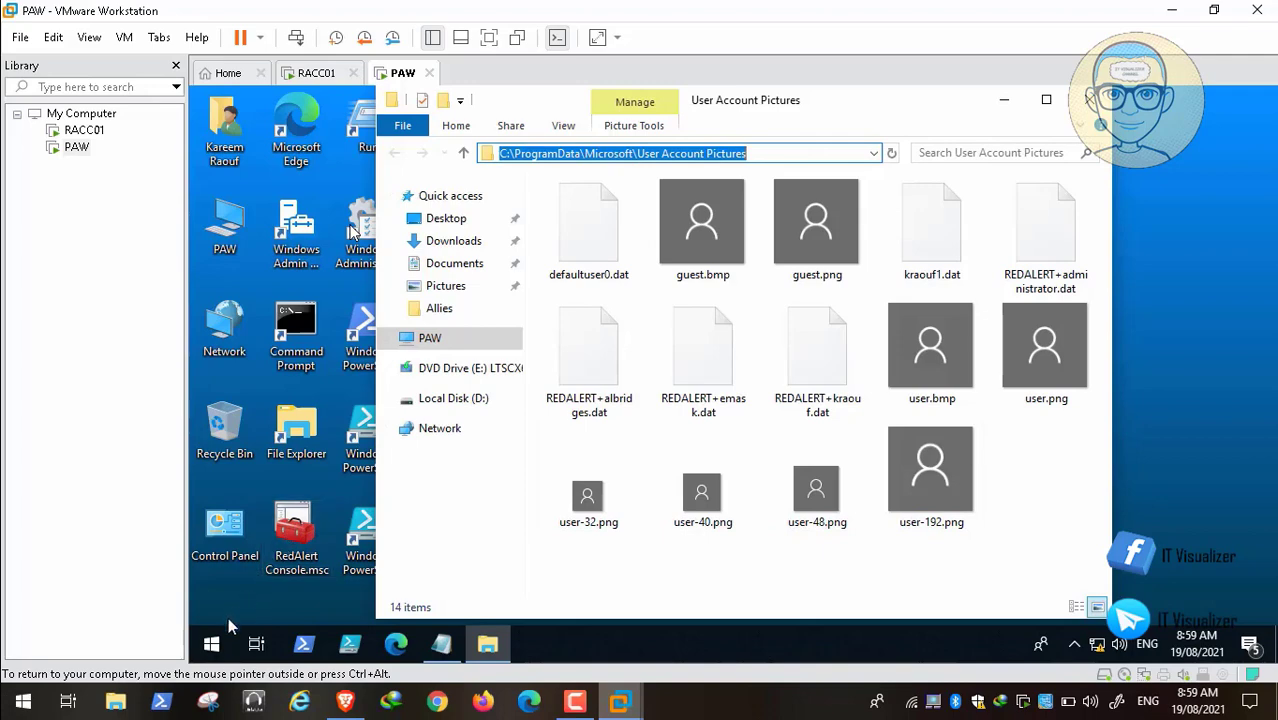
{"action": "right_click", "coordinate": [211, 644]}
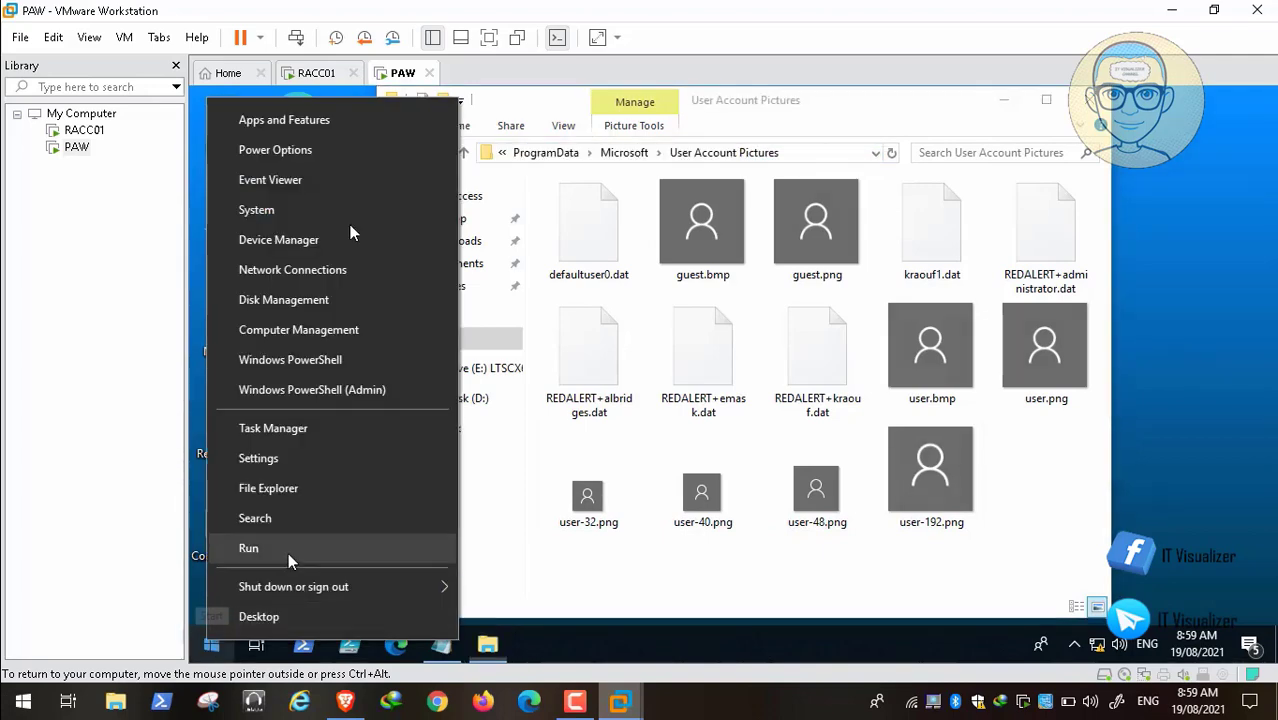
Step: Run gpupdate /force from the Run dialog
{"action": "left_click", "coordinate": [289, 552]}
{"action": "key", "text": "BackSpace"}
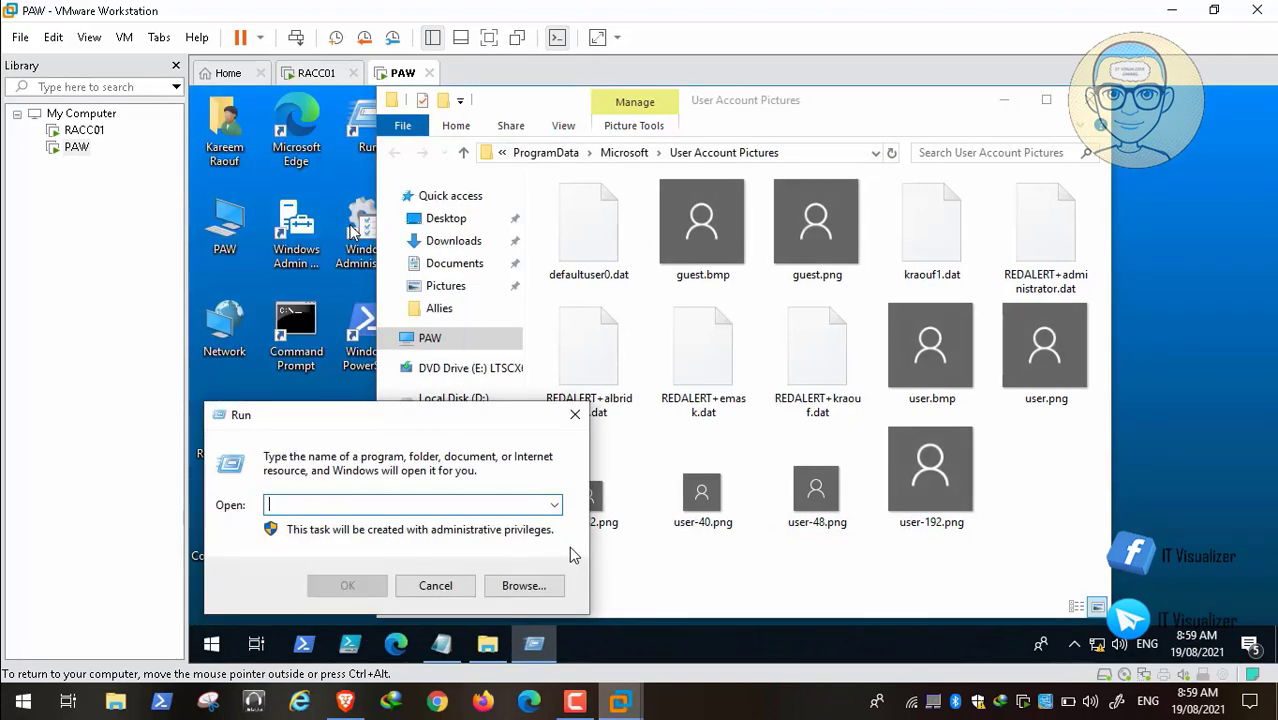
{"action": "type", "text": "gpupd"}
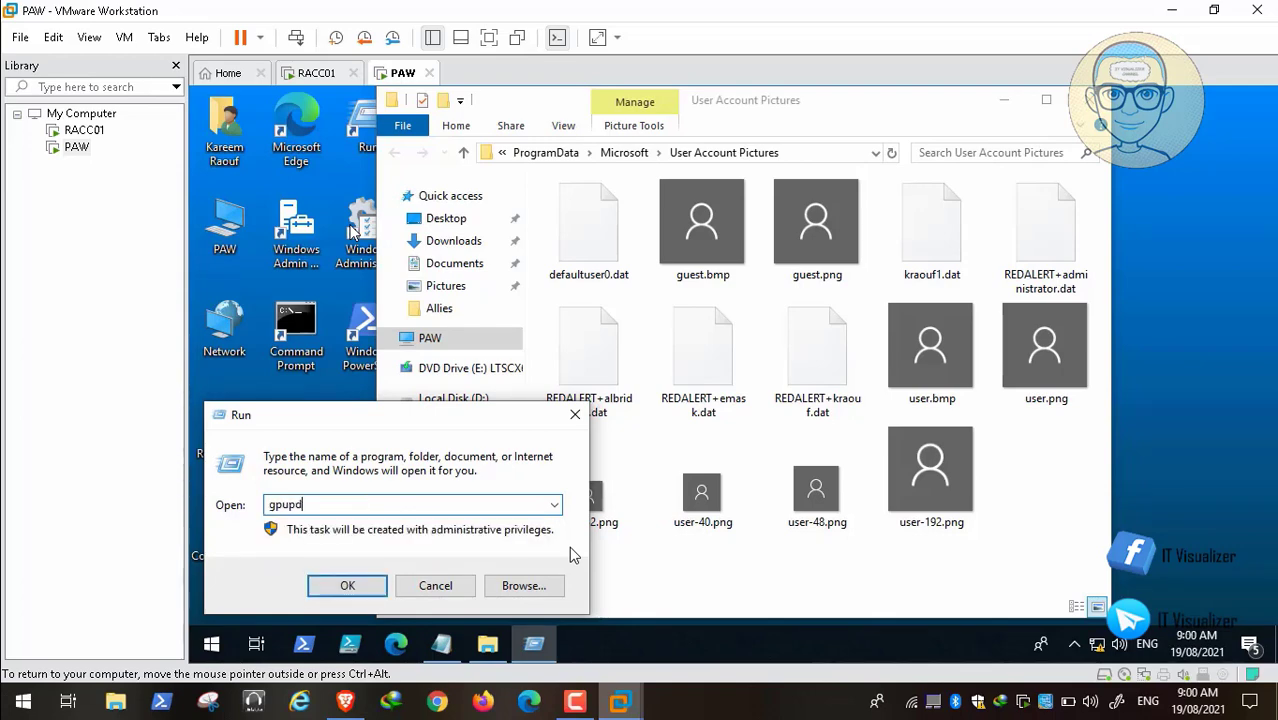
{"action": "type", "text": "ate /force"}
{"action": "key", "text": "Return"}
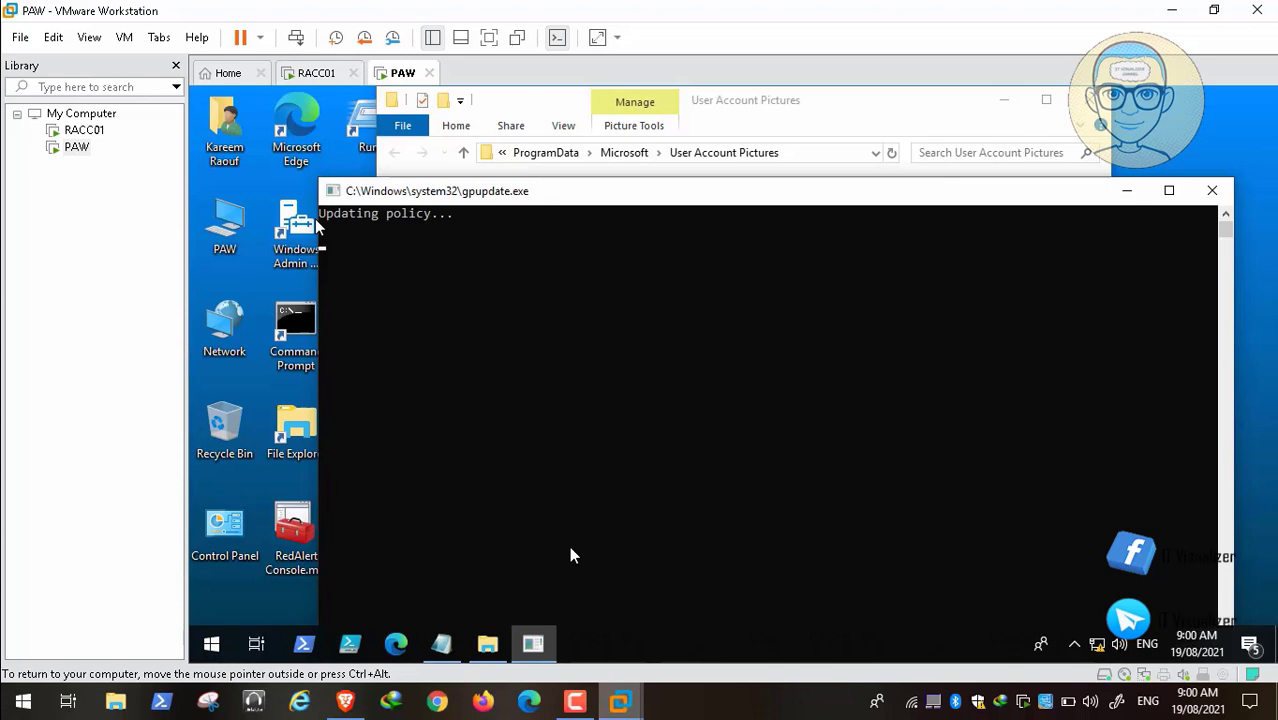
Step: Clear all guest notifications, refresh the User Account Pictures folder, and switch to Brave
{"action": "left_click", "coordinate": [1250, 648]}
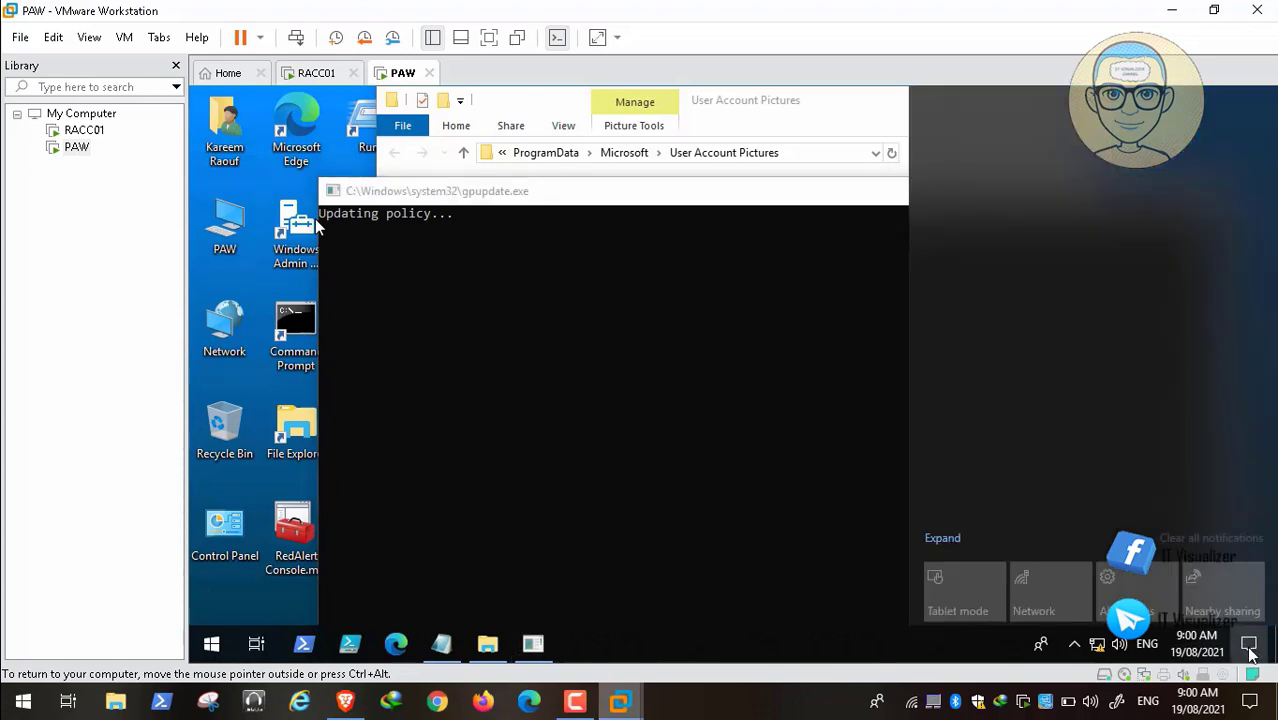
{"action": "left_click", "coordinate": [1226, 546]}
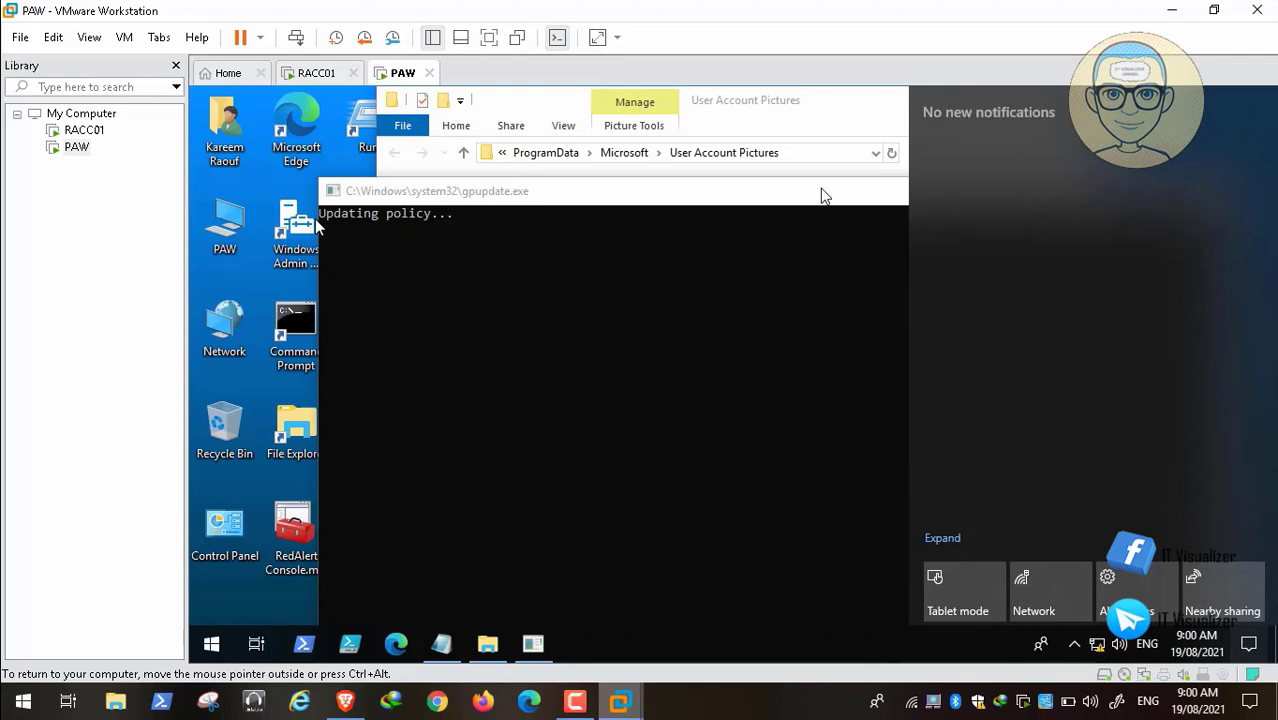
{"action": "left_click", "coordinate": [822, 194]}
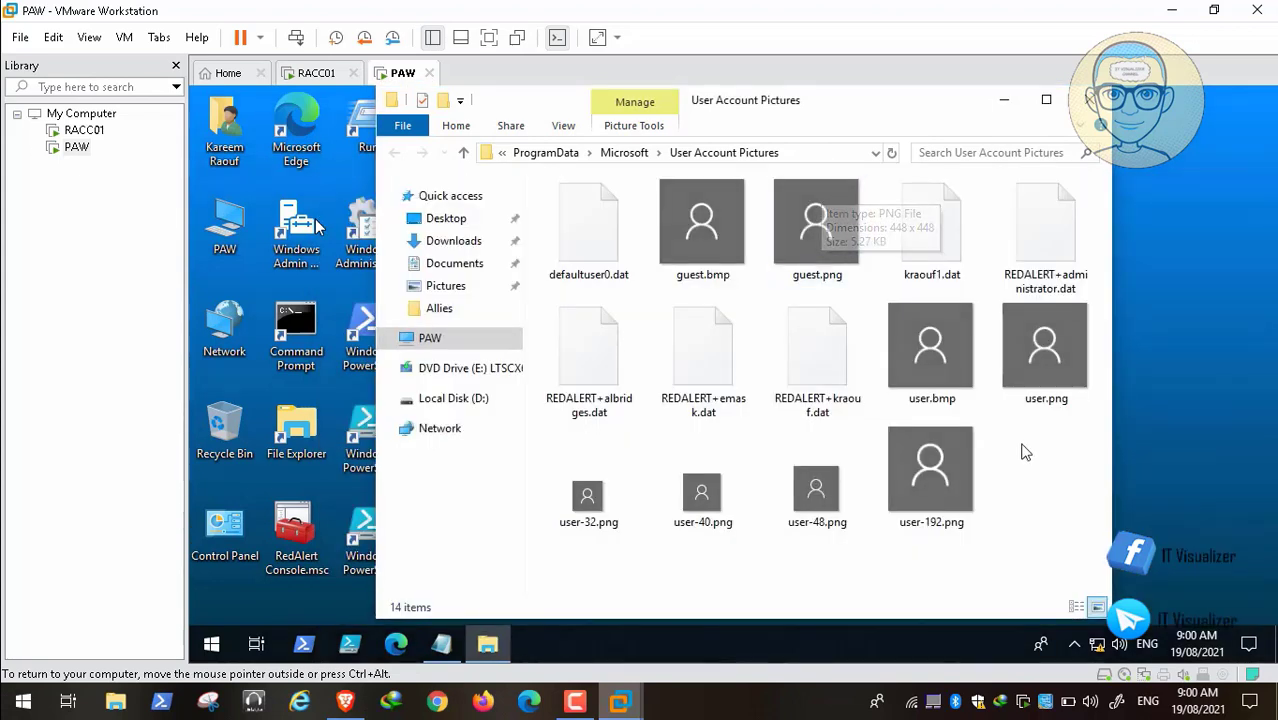
{"action": "right_click", "coordinate": [1051, 490]}
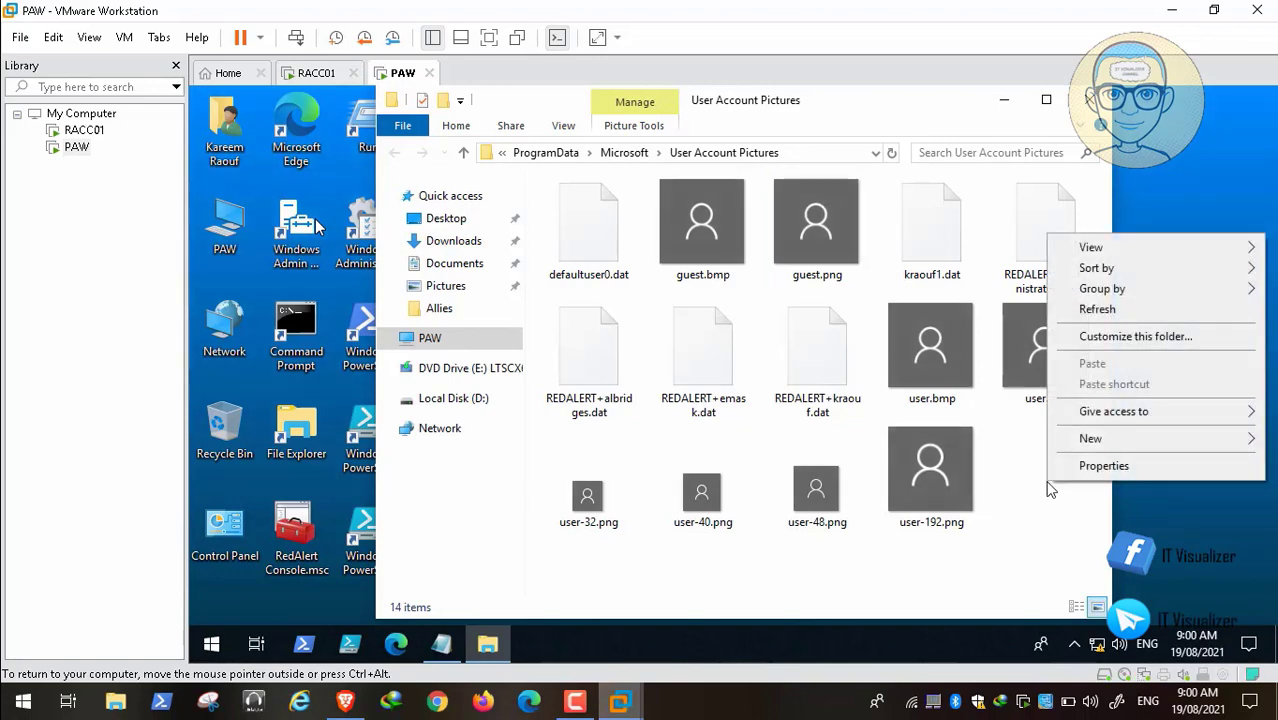
{"action": "left_click", "coordinate": [1122, 313]}
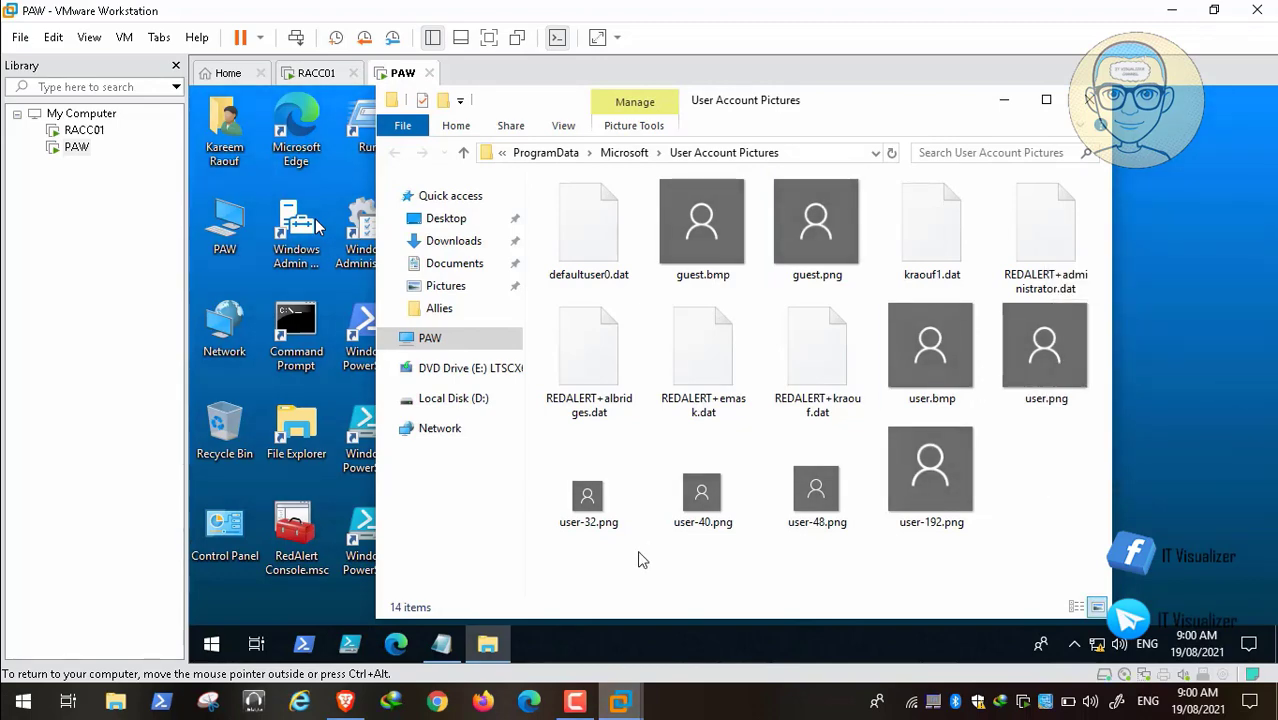
{"action": "left_click", "coordinate": [345, 700]}
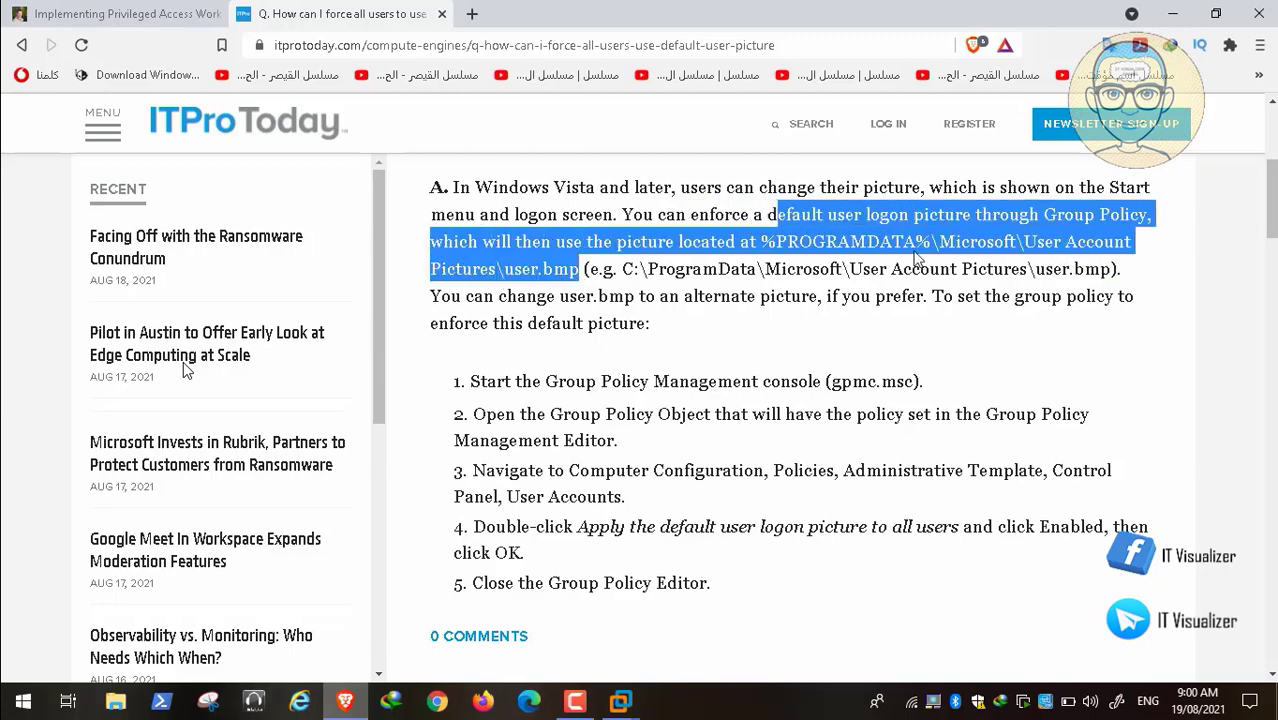
Step: Minimize Brave after reading the article to return to the virtual machine
{"action": "left_click", "coordinate": [1173, 13]}
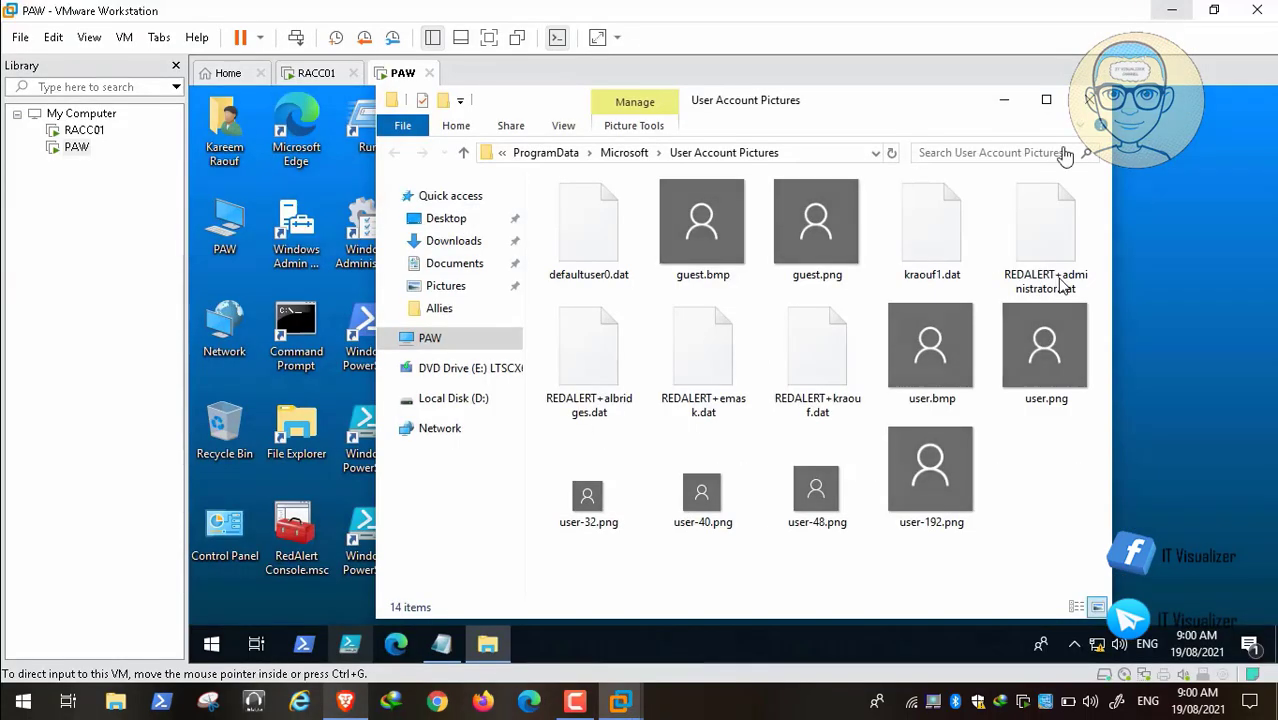
Step: Refresh the User Account Pictures folder and select user.bmp
{"action": "right_click", "coordinate": [1032, 486]}
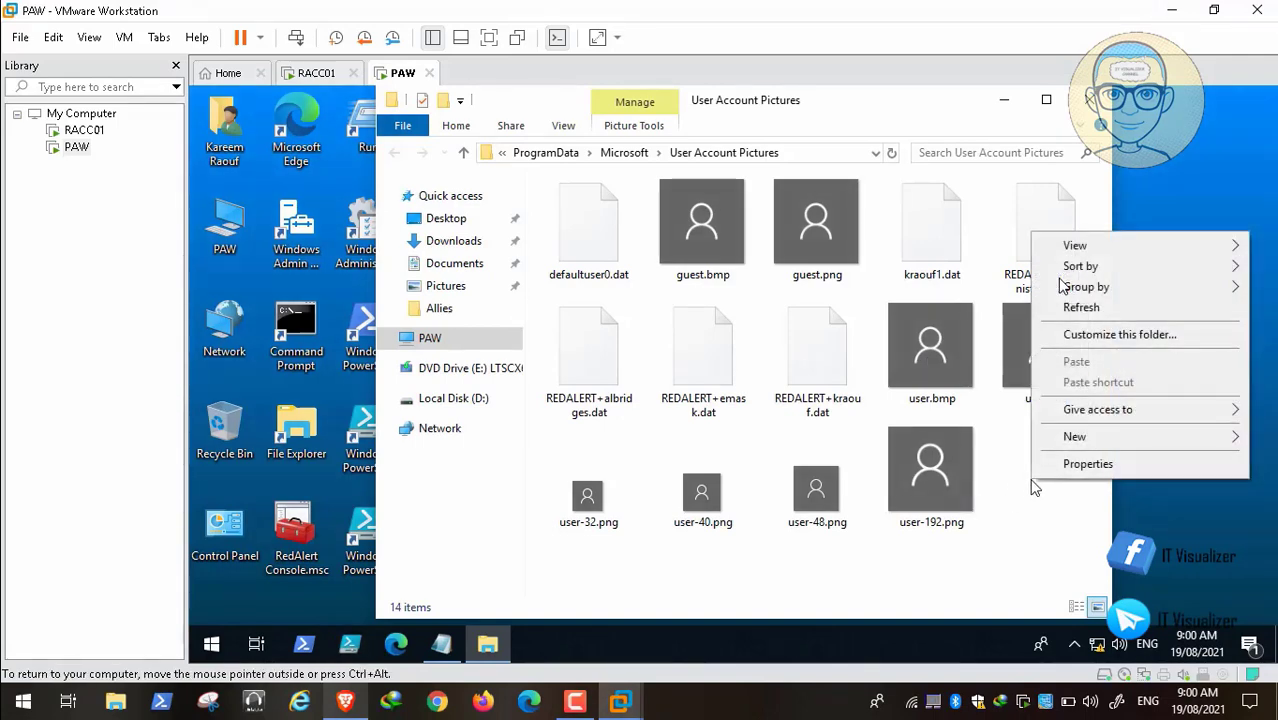
{"action": "left_click", "coordinate": [1119, 306]}
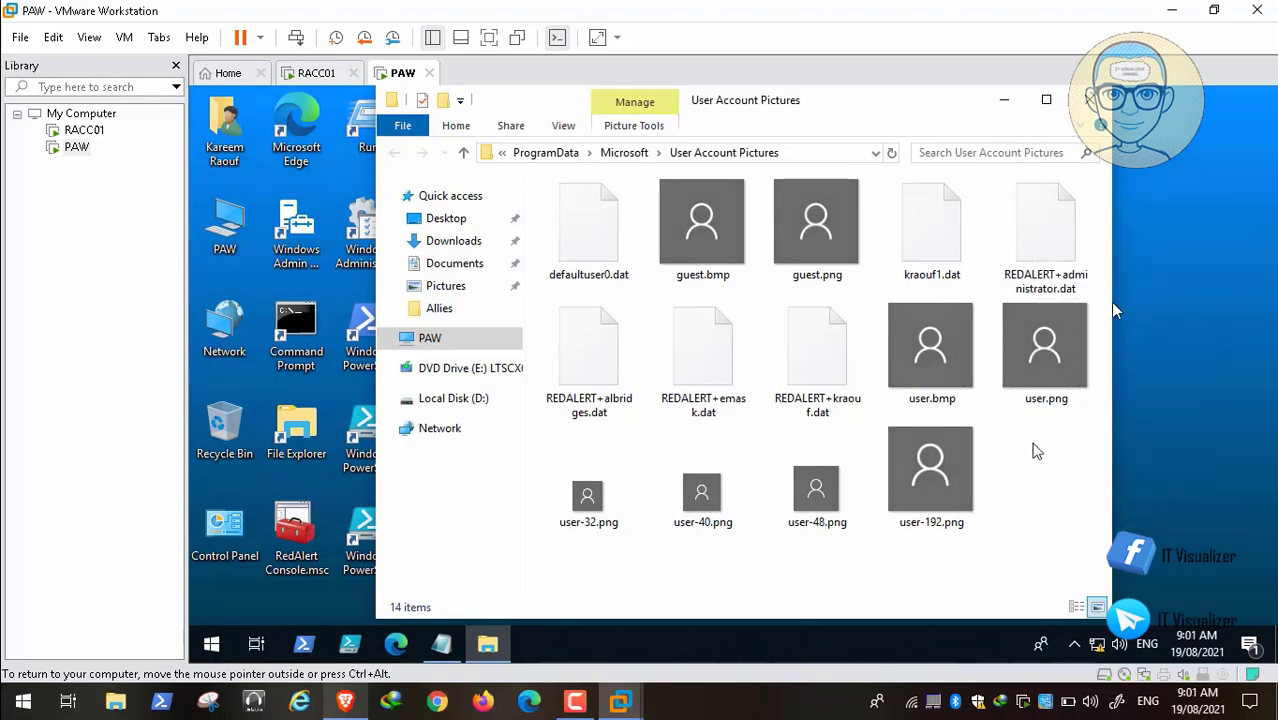
{"action": "left_click", "coordinate": [946, 338]}
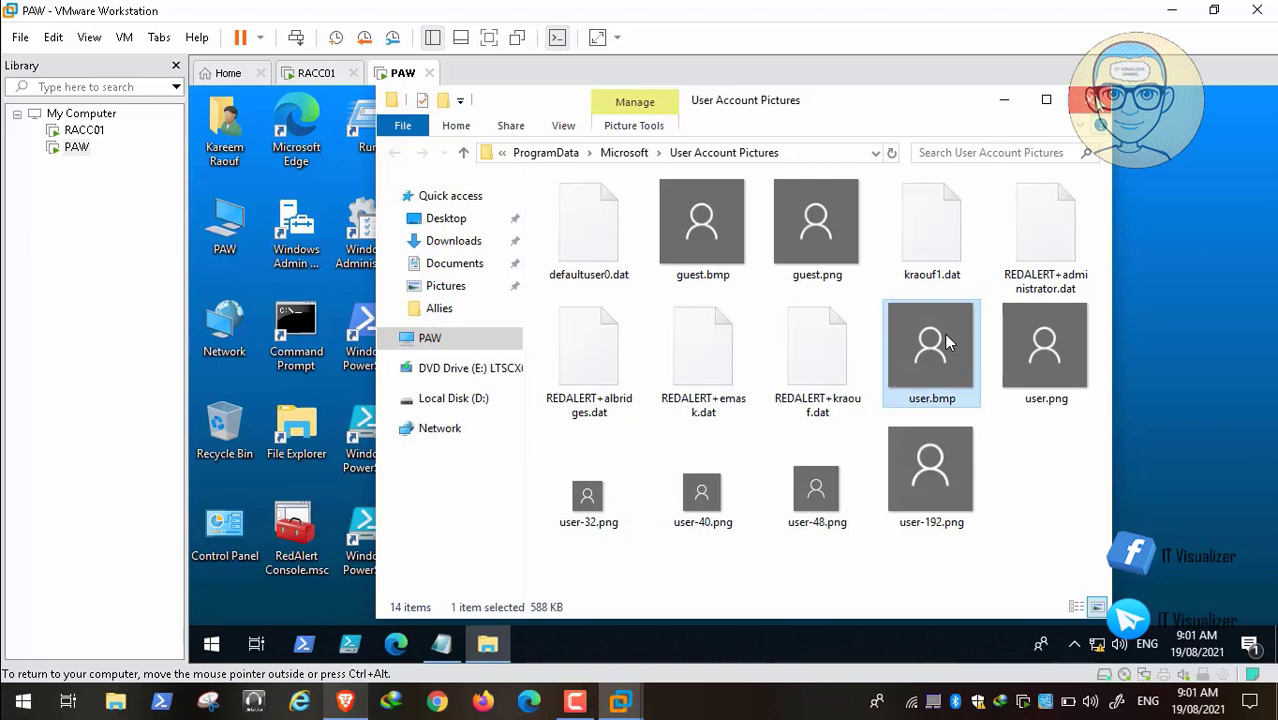
Step: Close the User Account Pictures window and the Notepad notes to reveal the PAW desktop
{"action": "left_click", "coordinate": [1096, 100]}
{"action": "left_click", "coordinate": [440, 645]}
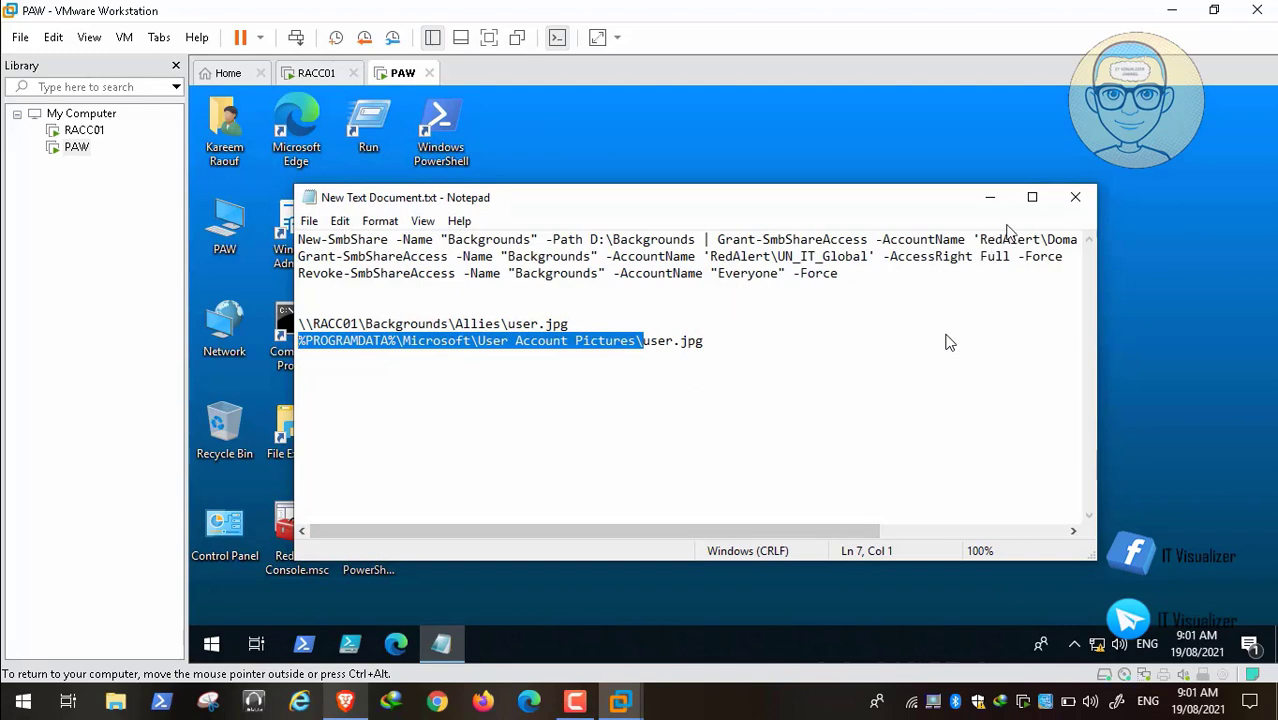
{"action": "left_click", "coordinate": [1072, 200]}
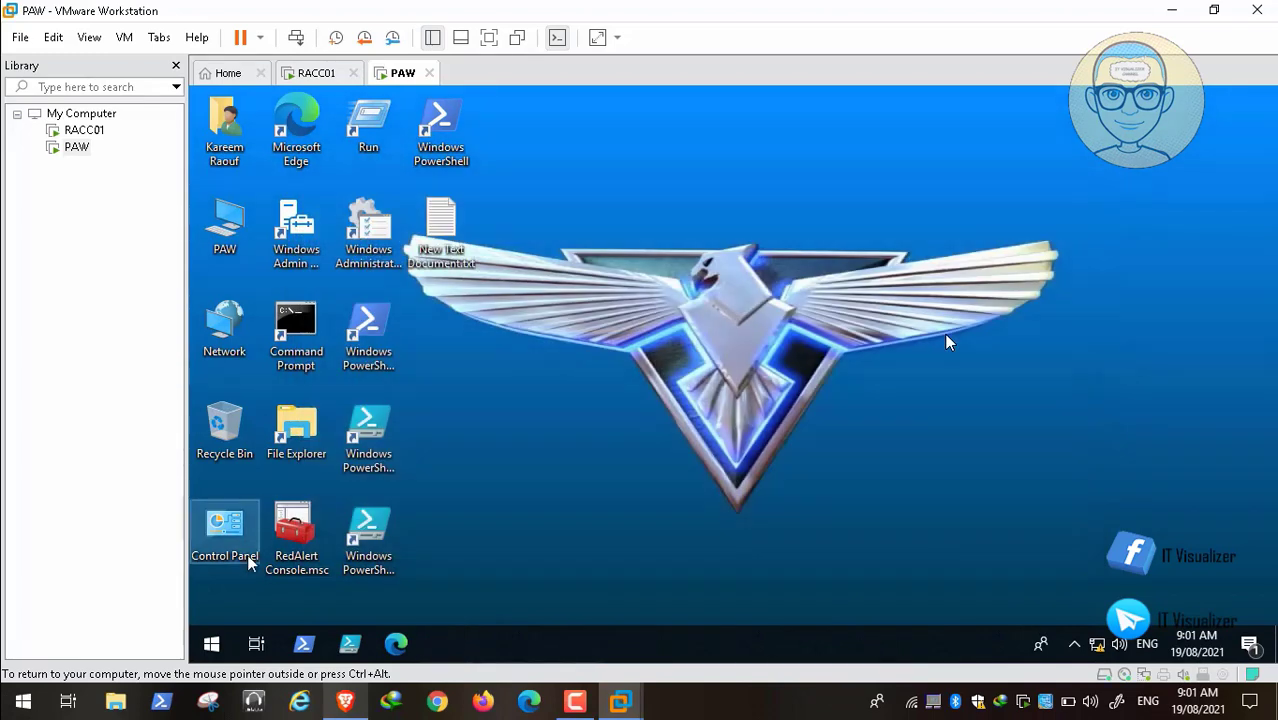
Step: Open the \\RACC01\Backgrounds\Allies share from the Run prompt
{"action": "left_click", "coordinate": [211, 645]}
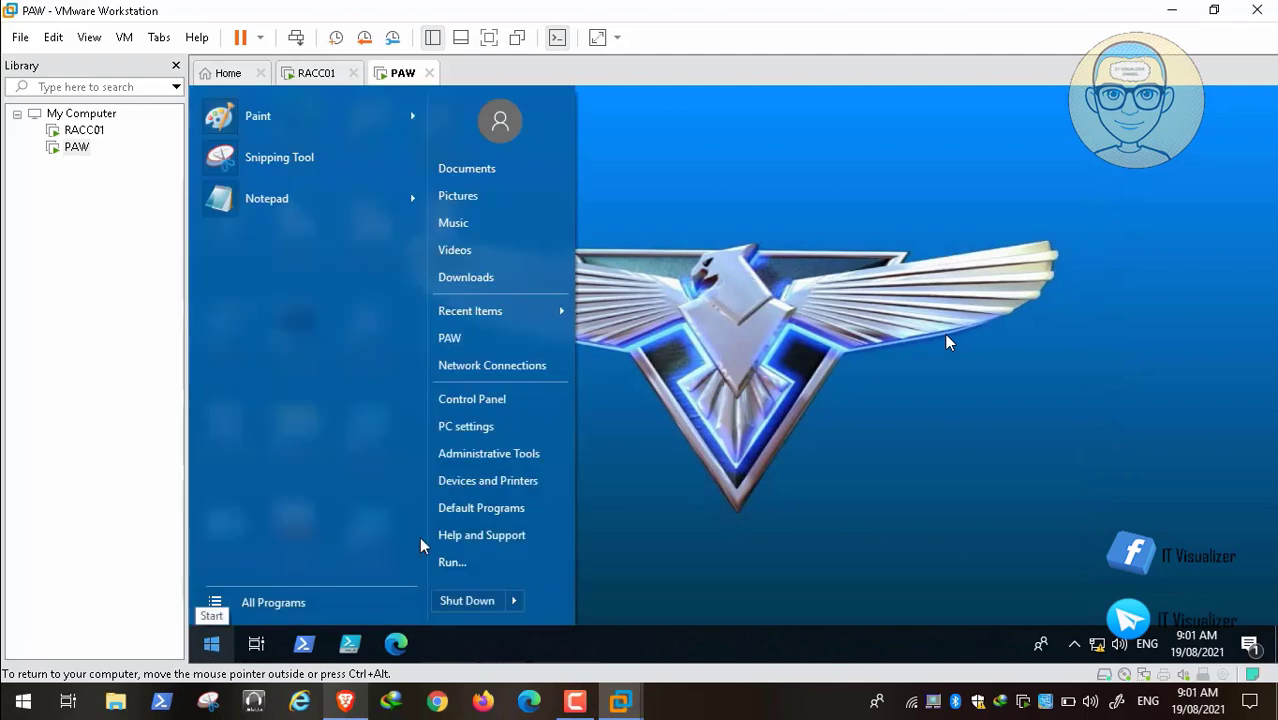
{"action": "left_click", "coordinate": [450, 562]}
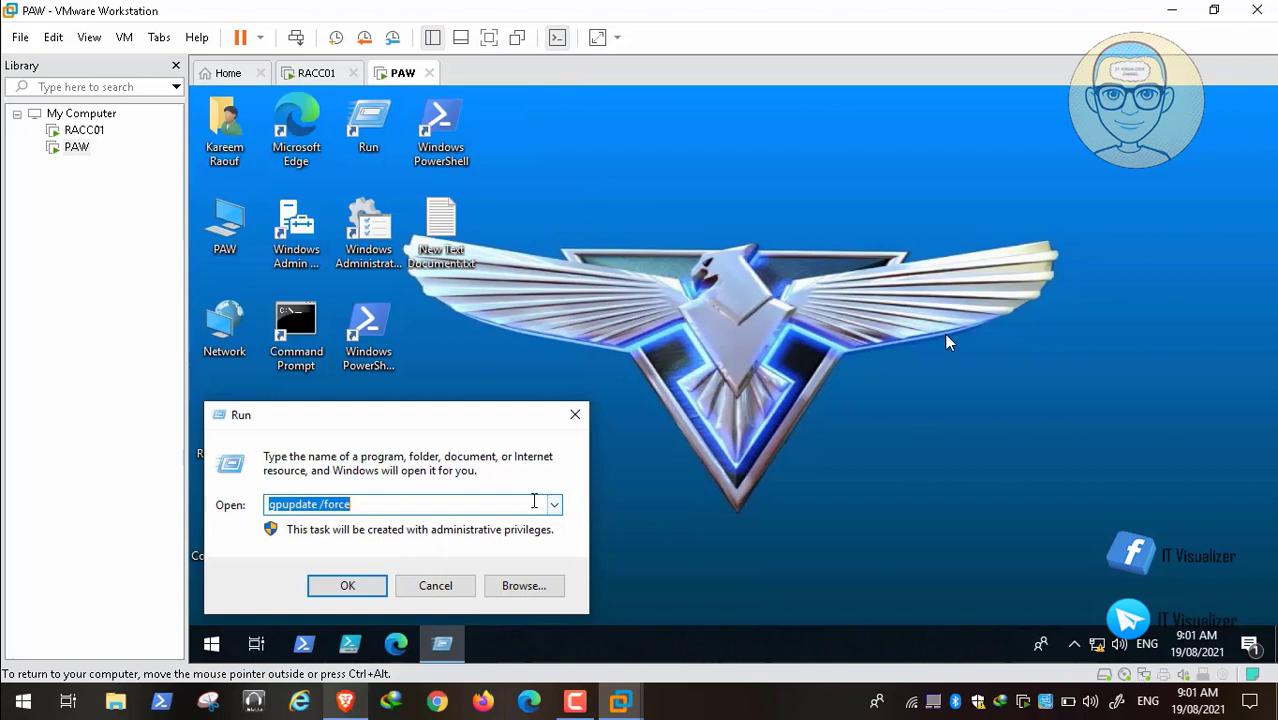
{"action": "key", "text": "BackSpace"}
{"action": "type", "text": "\\\\RACC01\\"}
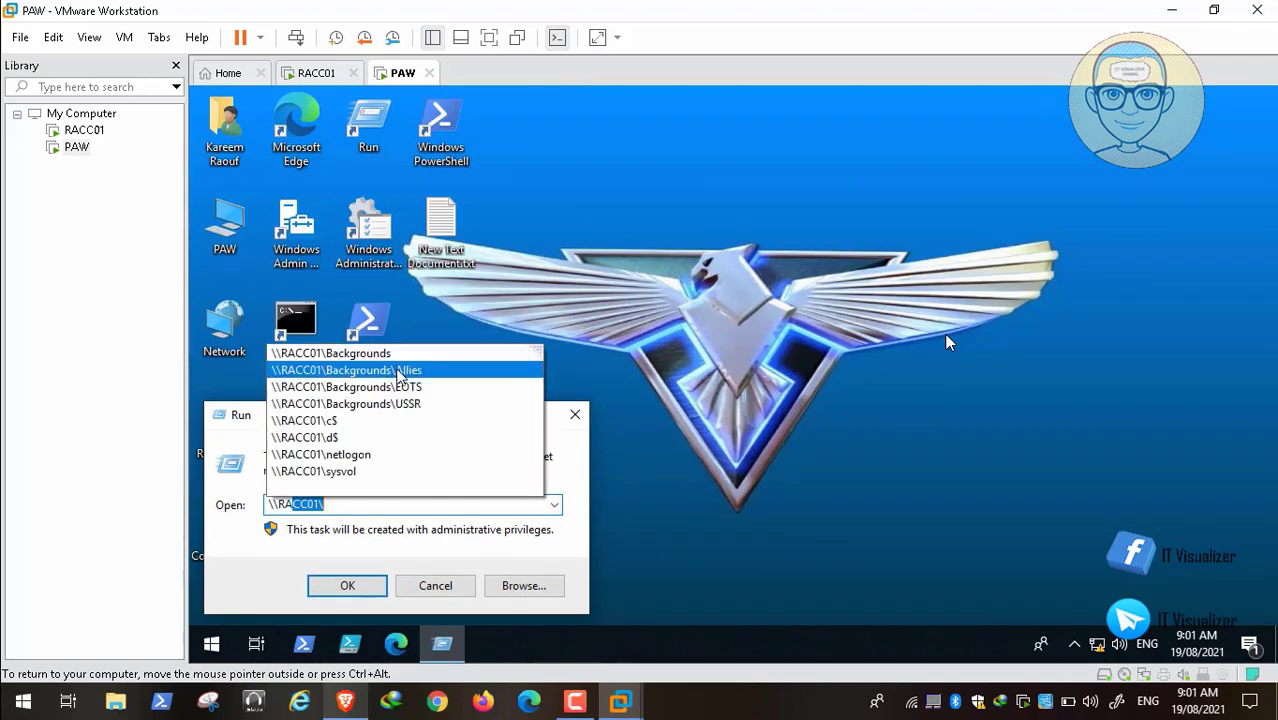
{"action": "left_click", "coordinate": [400, 372]}
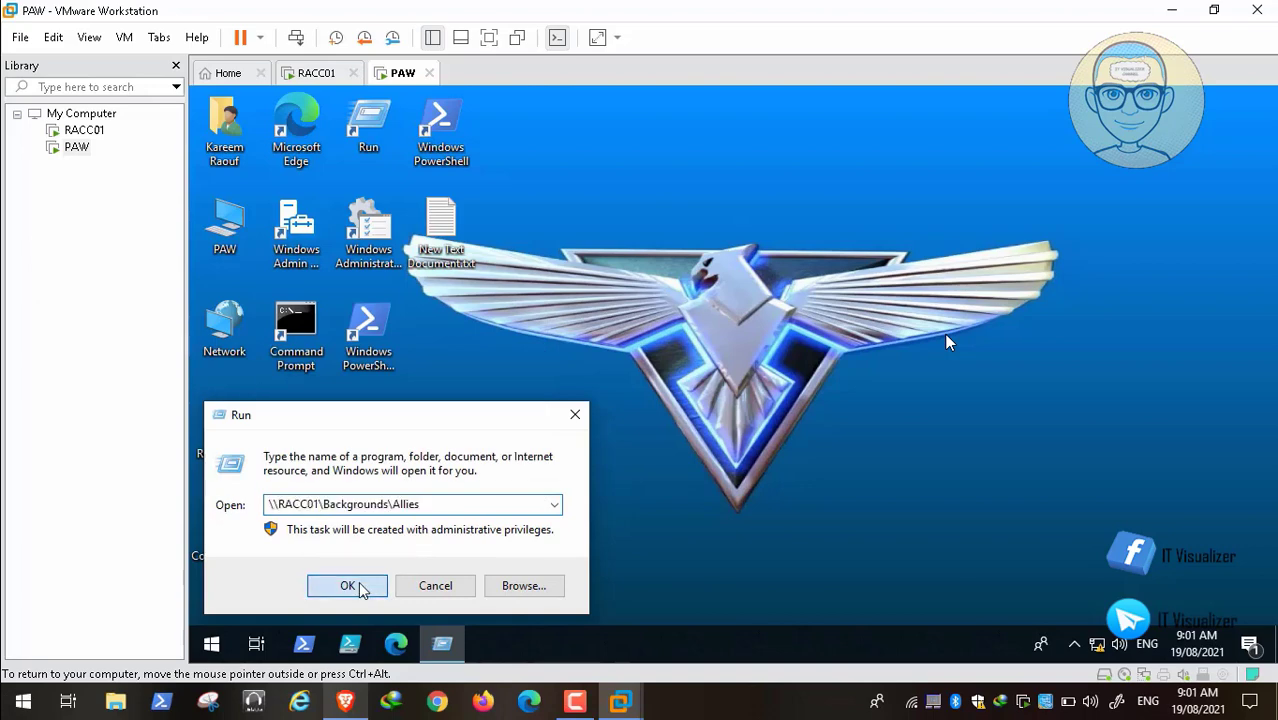
{"action": "left_click", "coordinate": [347, 586]}
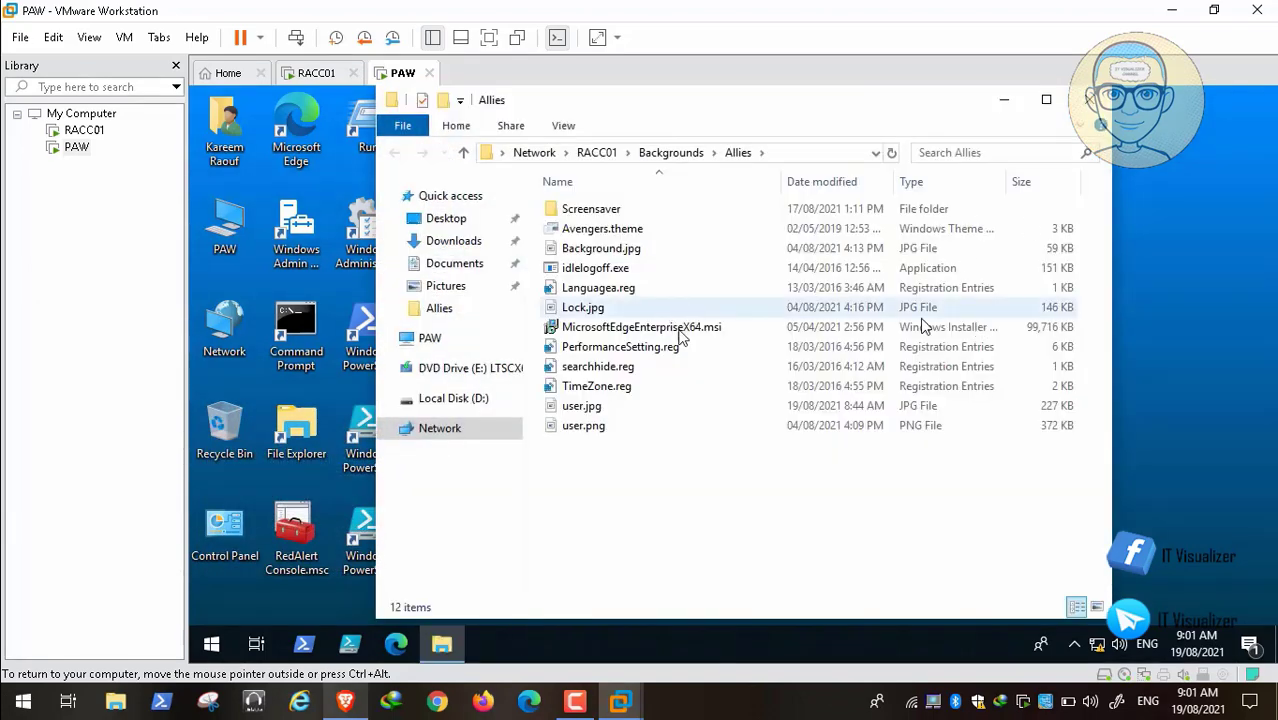
Step: Open user.jpg in Paint, save it as BMP user.bmp in the Allies folder, then close Paint
{"action": "left_click", "coordinate": [615, 406]}
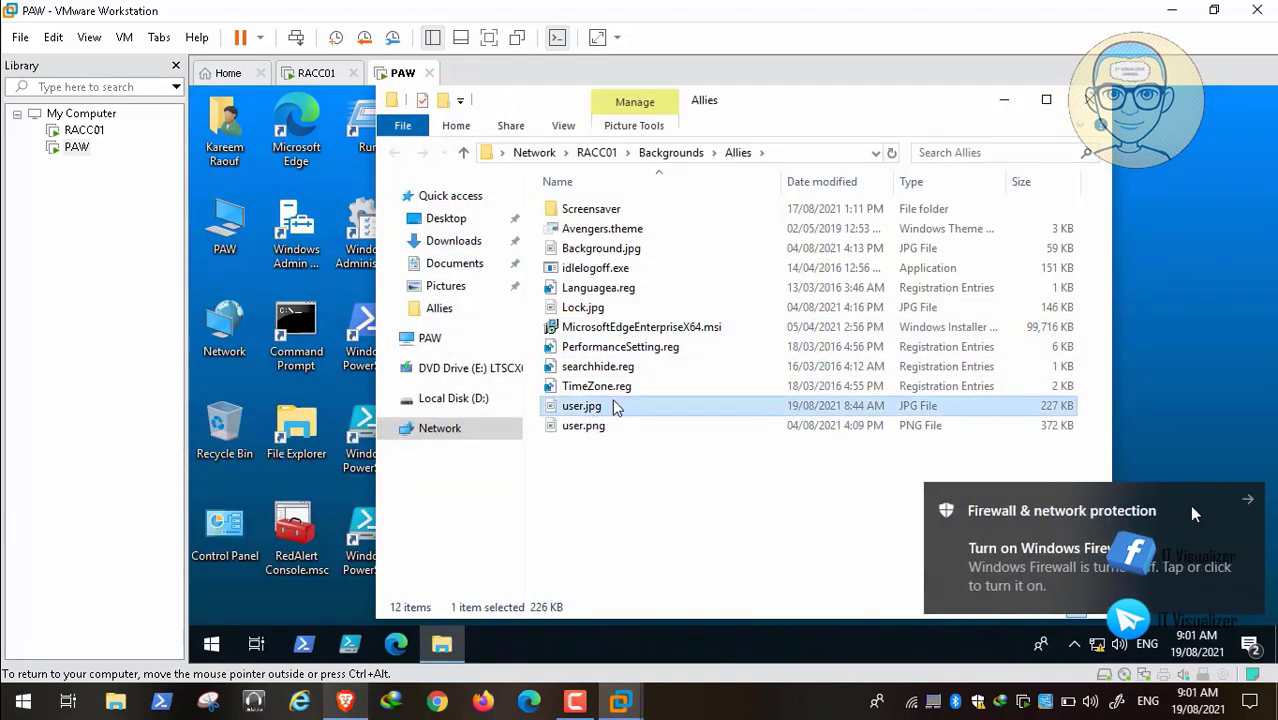
{"action": "left_click", "coordinate": [598, 412]}
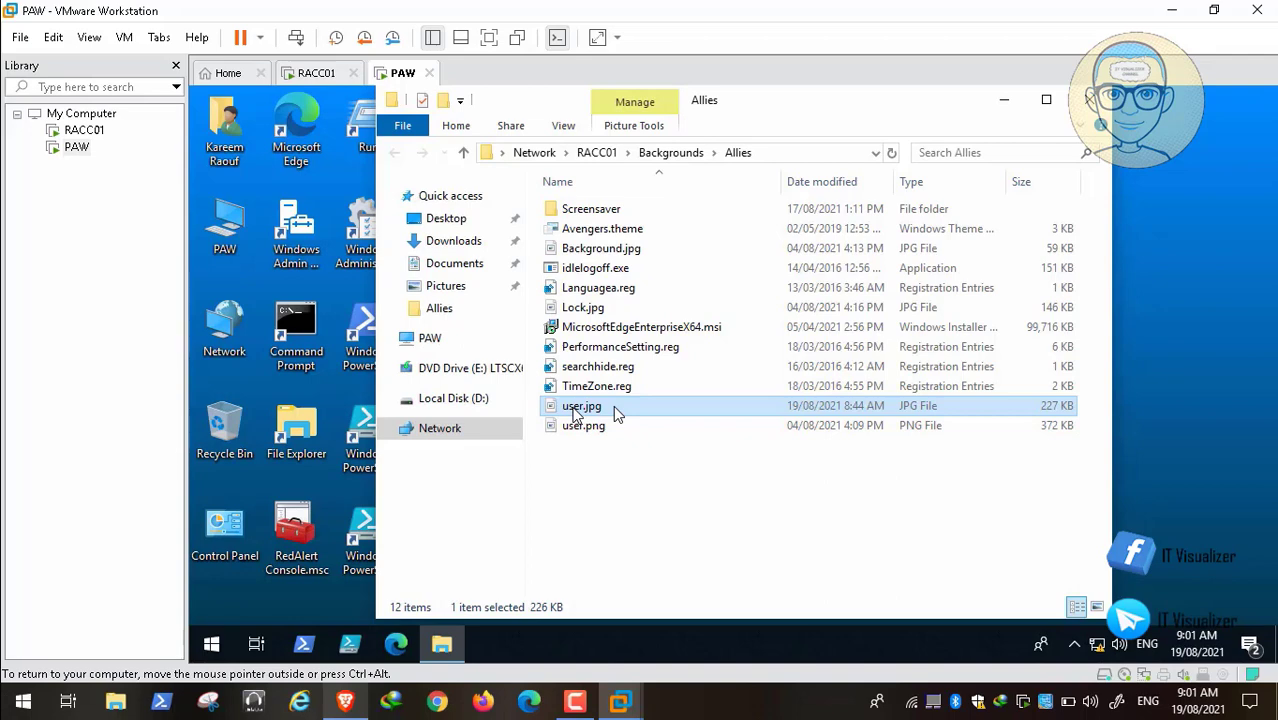
{"action": "double_click", "coordinate": [577, 410]}
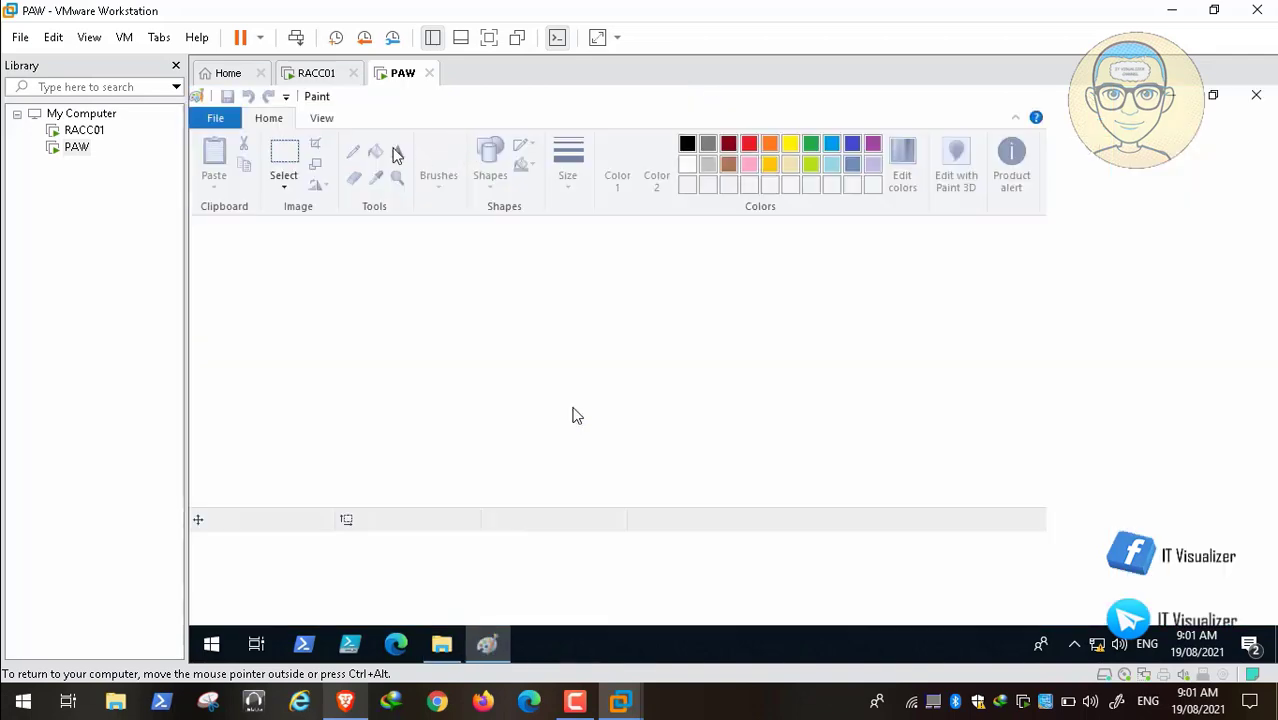
{"action": "left_click", "coordinate": [222, 123]}
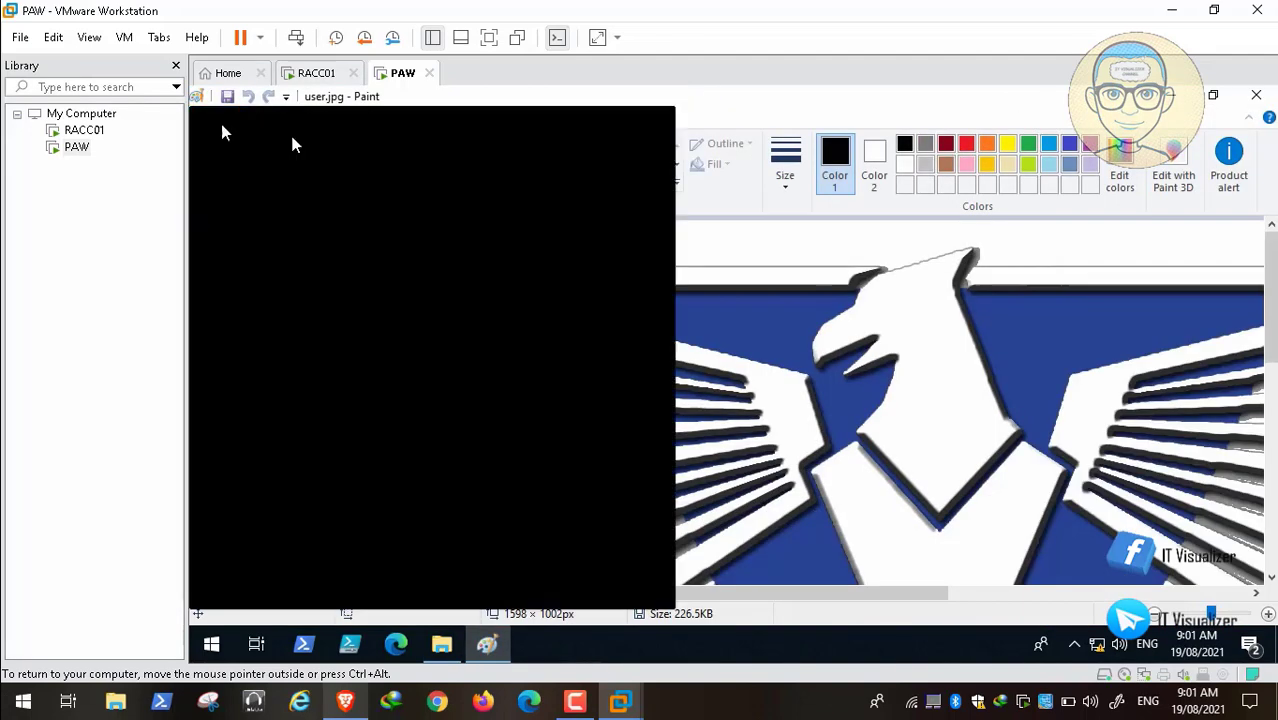
{"action": "mouse_move", "coordinate": [326, 276]}
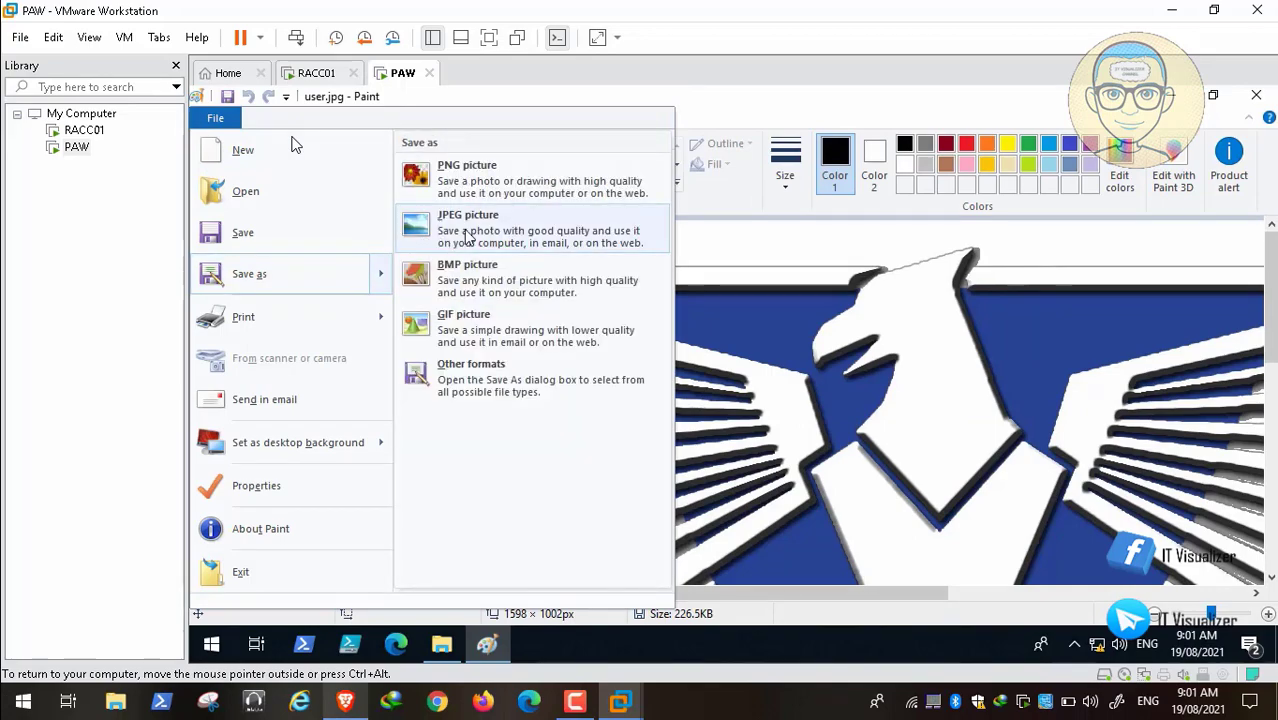
{"action": "left_click", "coordinate": [503, 285]}
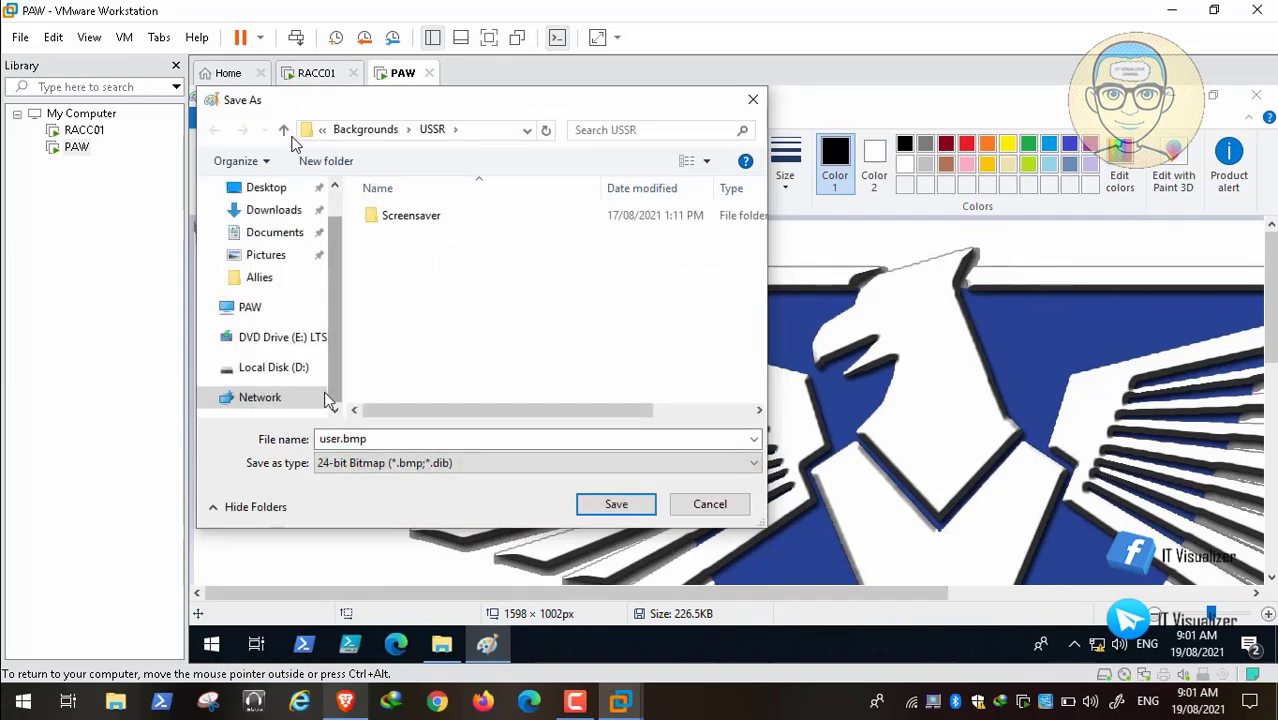
{"action": "left_click", "coordinate": [383, 131]}
{"action": "double_click", "coordinate": [408, 219]}
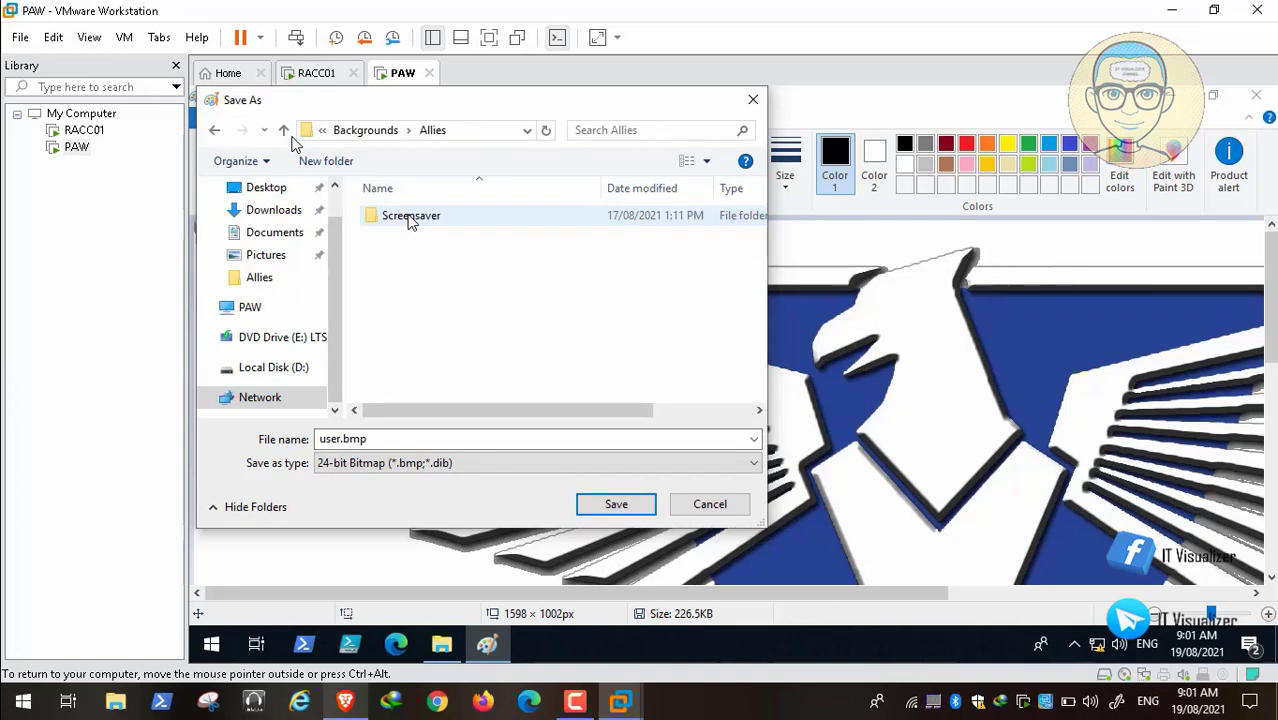
{"action": "left_click", "coordinate": [621, 512]}
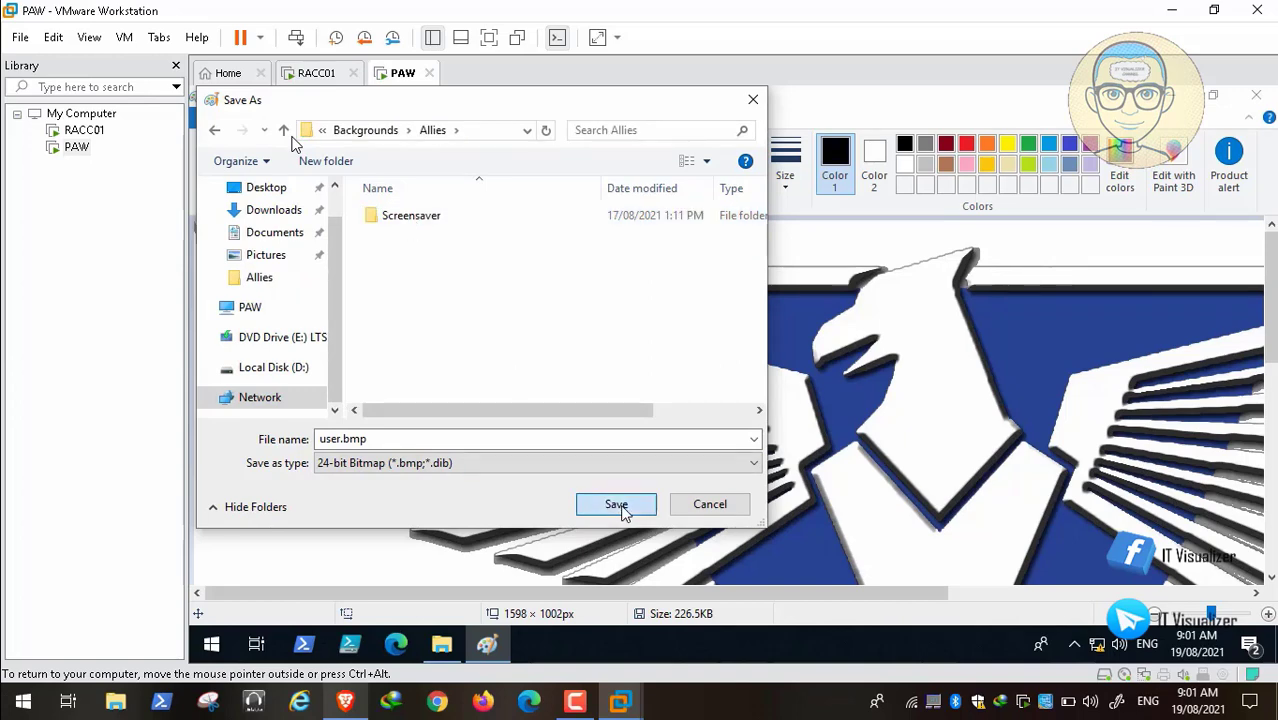
{"action": "left_click", "coordinate": [1257, 97]}
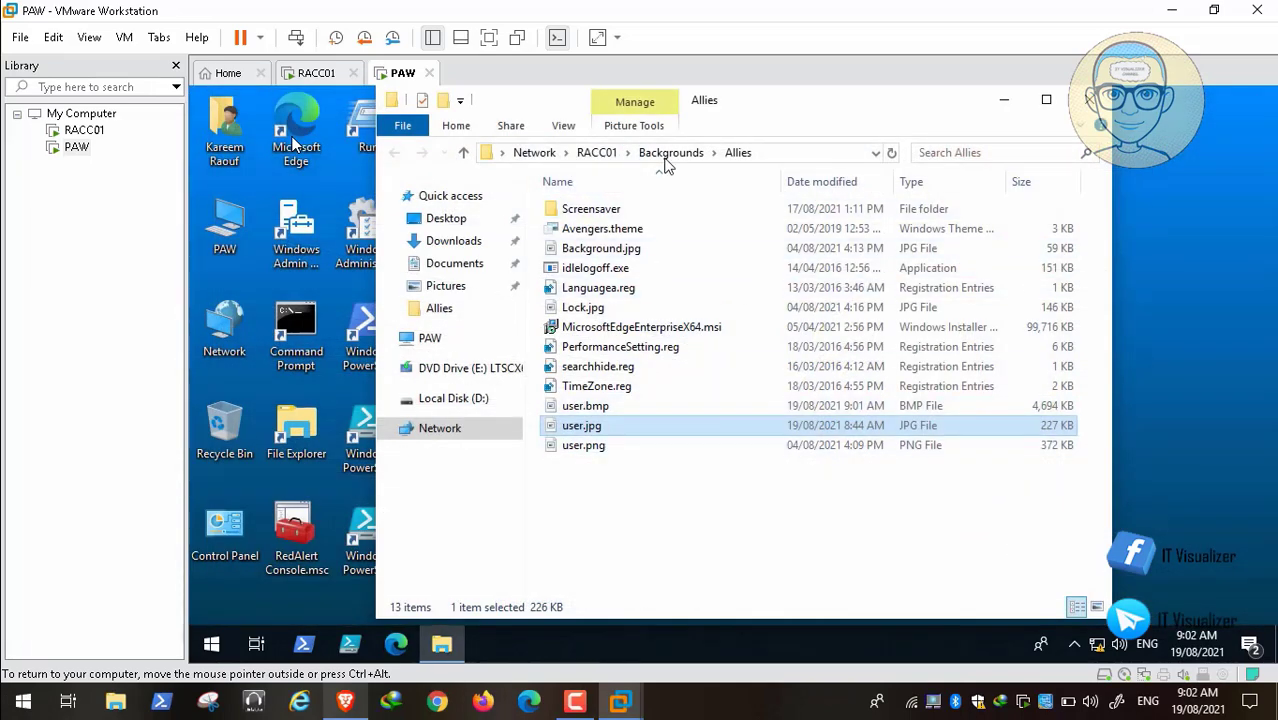
Step: Open the EOTS folder's user.jpg in Paint
{"action": "left_click", "coordinate": [665, 152]}
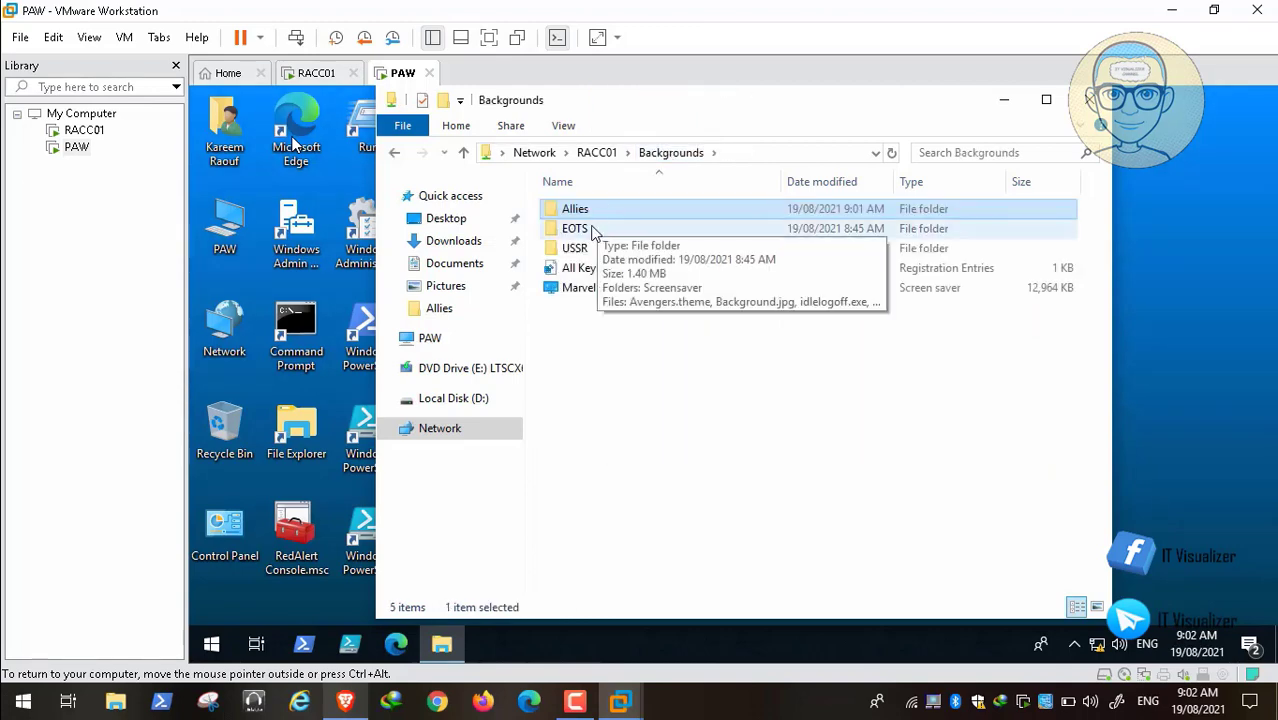
{"action": "double_click", "coordinate": [592, 232]}
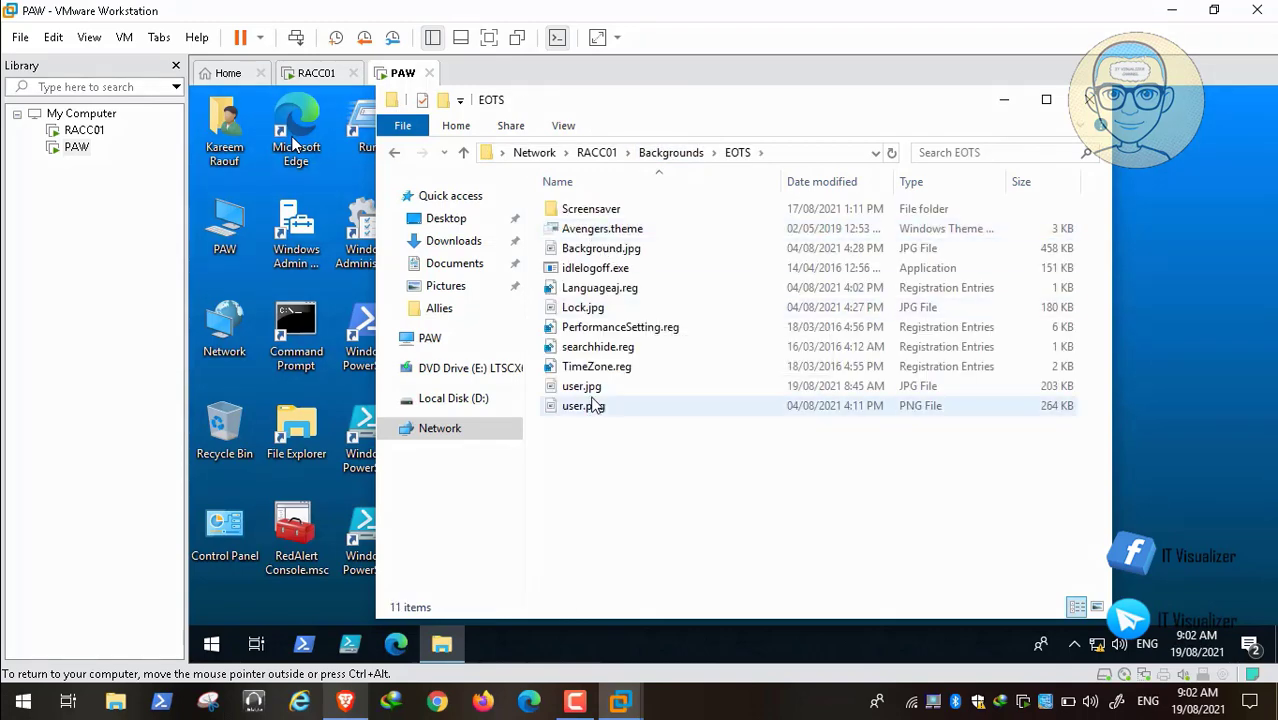
{"action": "left_click", "coordinate": [589, 392]}
{"action": "double_click", "coordinate": [589, 392]}
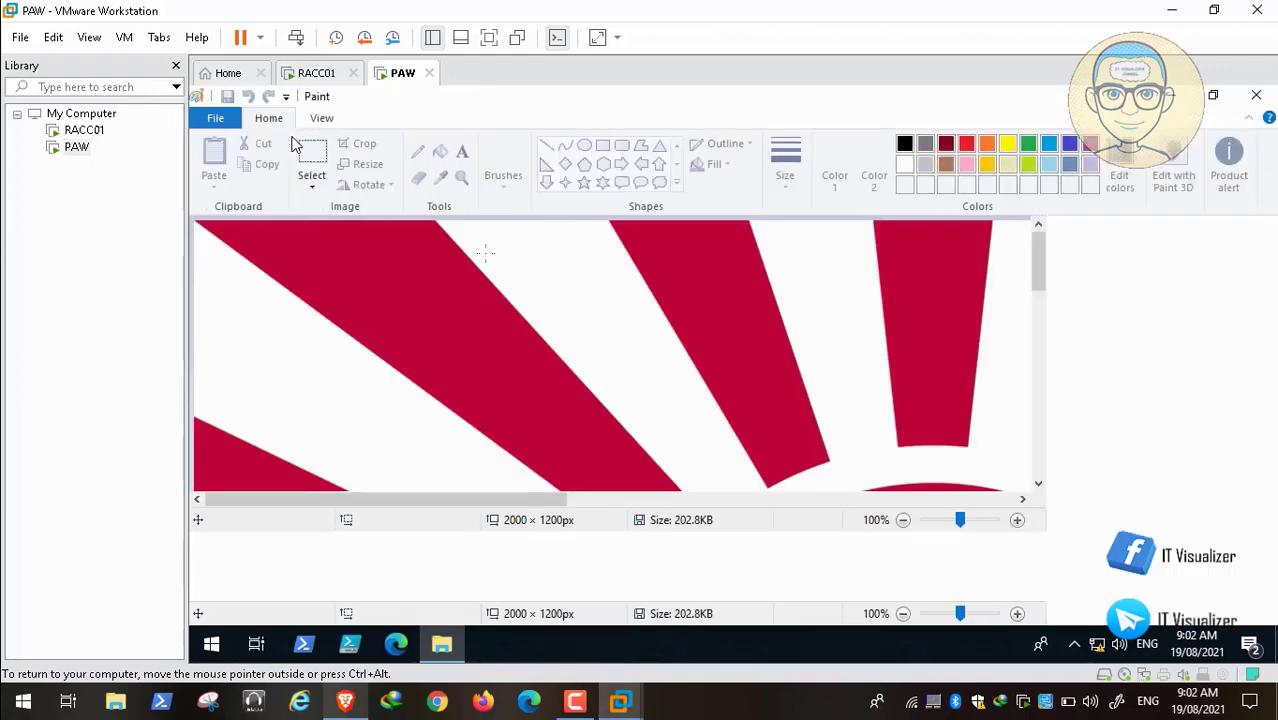
Step: Save the picture as BMP user.bmp in the EOTS folder and close Paint
{"action": "left_click", "coordinate": [220, 120]}
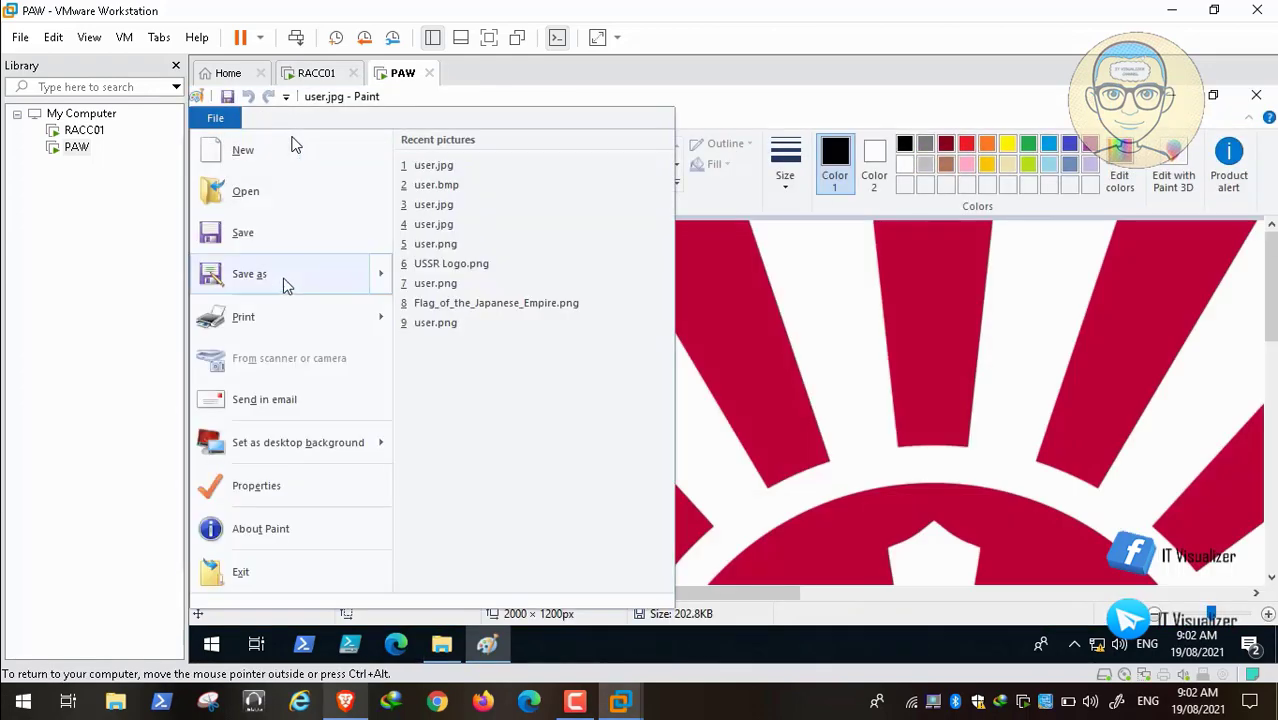
{"action": "mouse_move", "coordinate": [285, 278]}
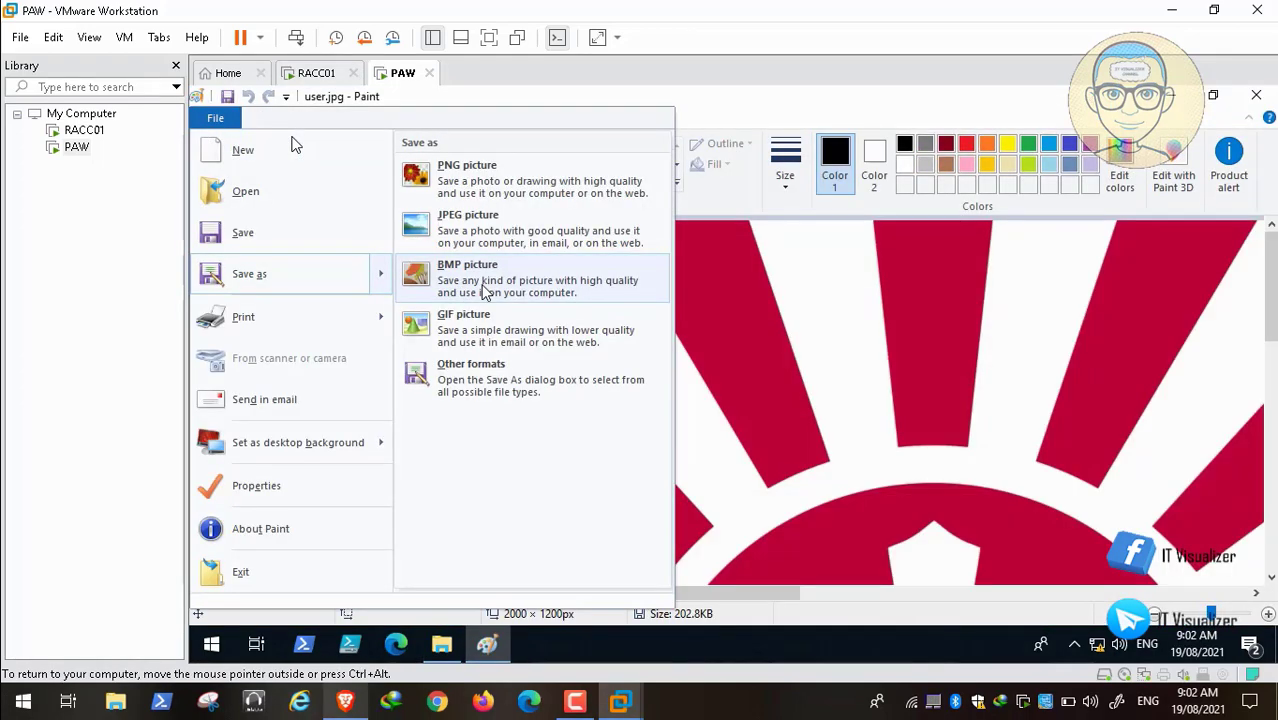
{"action": "left_click", "coordinate": [472, 285]}
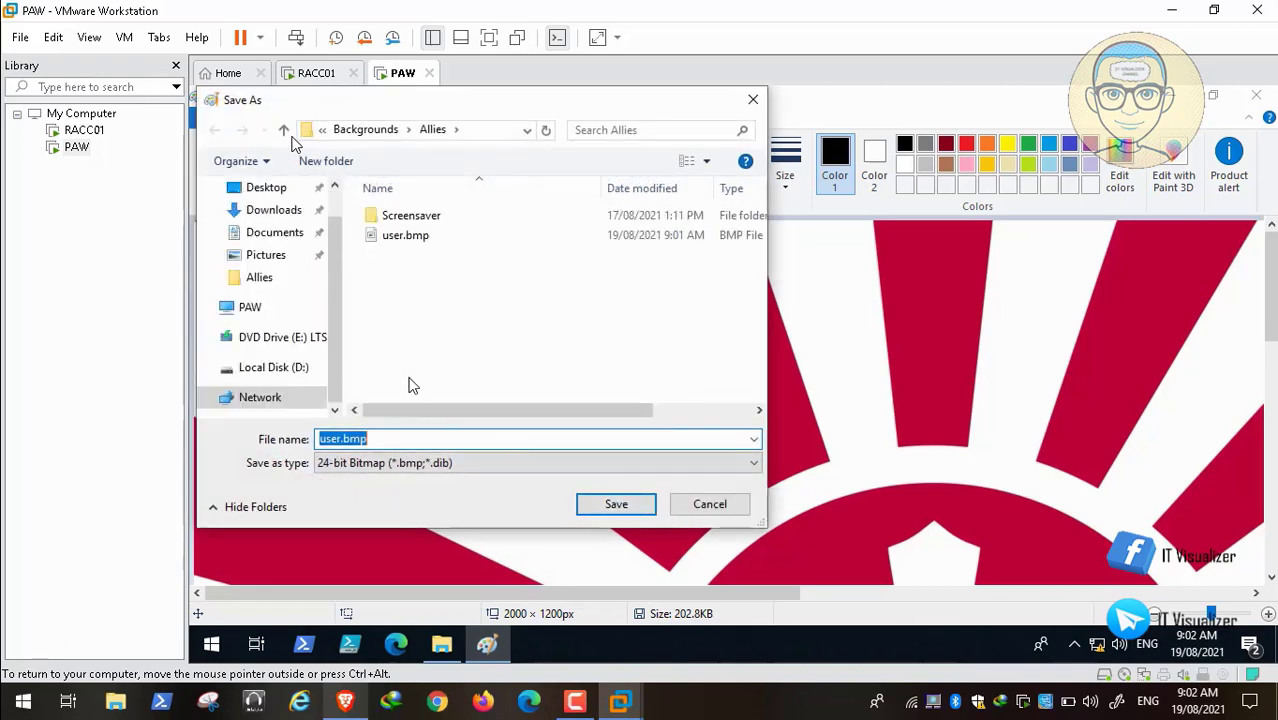
{"action": "left_click", "coordinate": [366, 130]}
{"action": "double_click", "coordinate": [396, 235]}
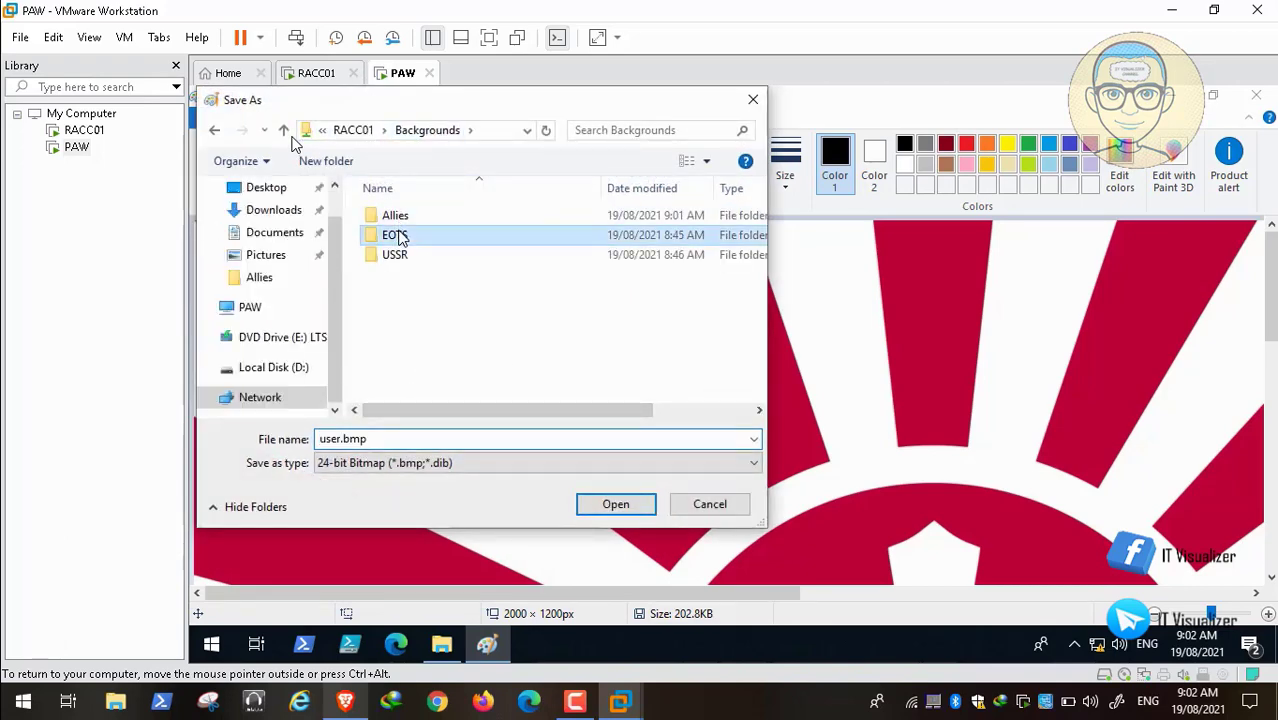
{"action": "left_click", "coordinate": [631, 505]}
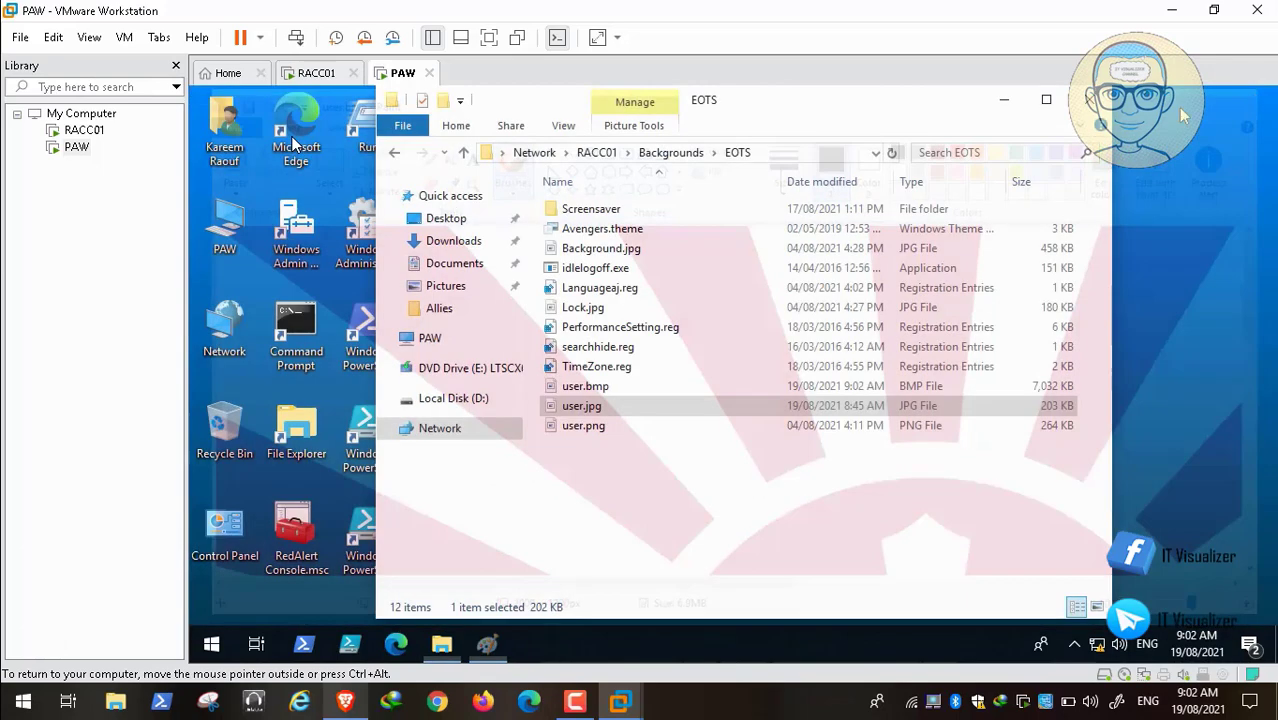
{"action": "left_click", "coordinate": [1256, 95]}
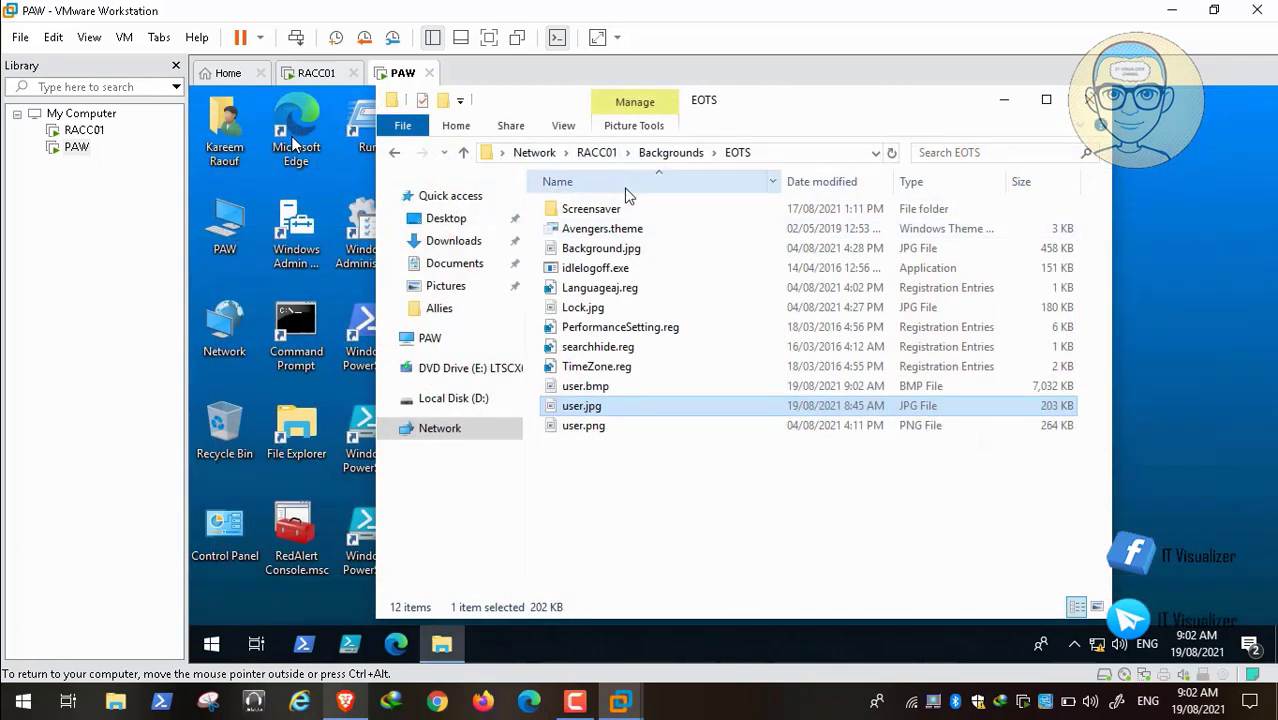
Step: Open the USSR folder's user.jpg in Paint
{"action": "left_click", "coordinate": [666, 152]}
{"action": "double_click", "coordinate": [575, 248]}
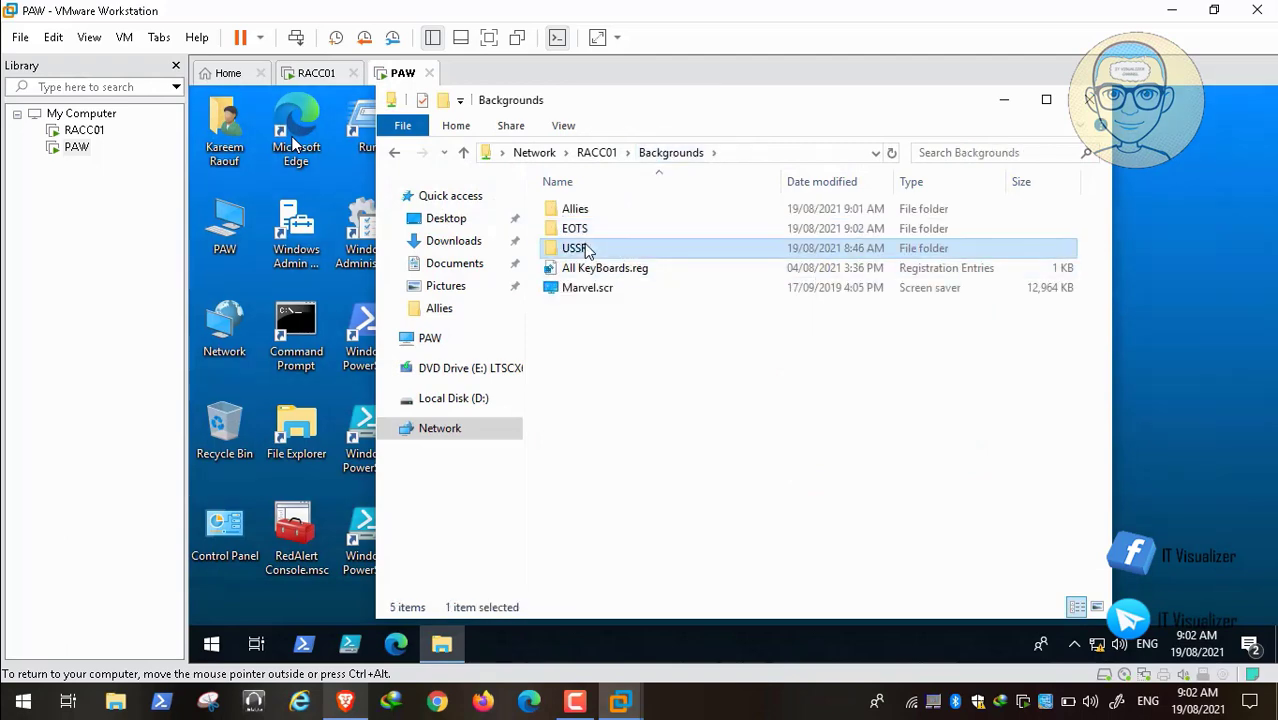
{"action": "left_click", "coordinate": [590, 408]}
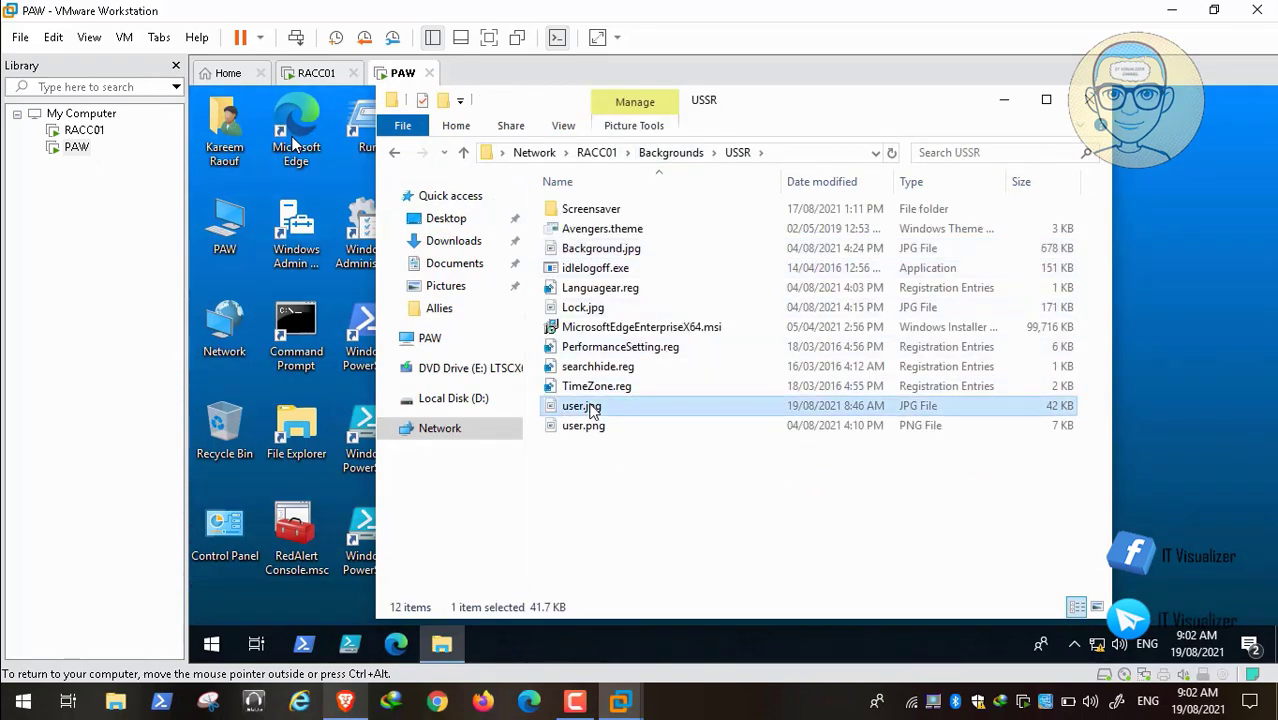
{"action": "double_click", "coordinate": [590, 408]}
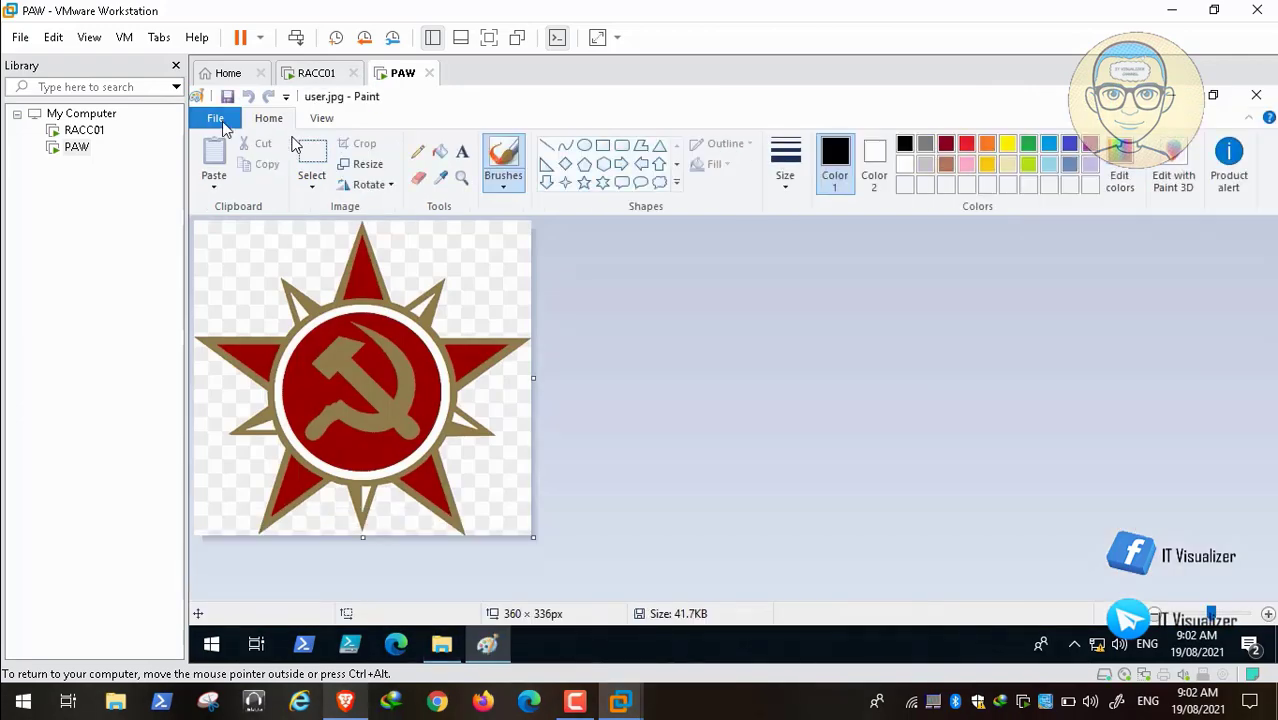
Step: Save the picture as BMP user.bmp in the USSR folder and close Paint
{"action": "left_click", "coordinate": [224, 124]}
{"action": "mouse_move", "coordinate": [378, 274]}
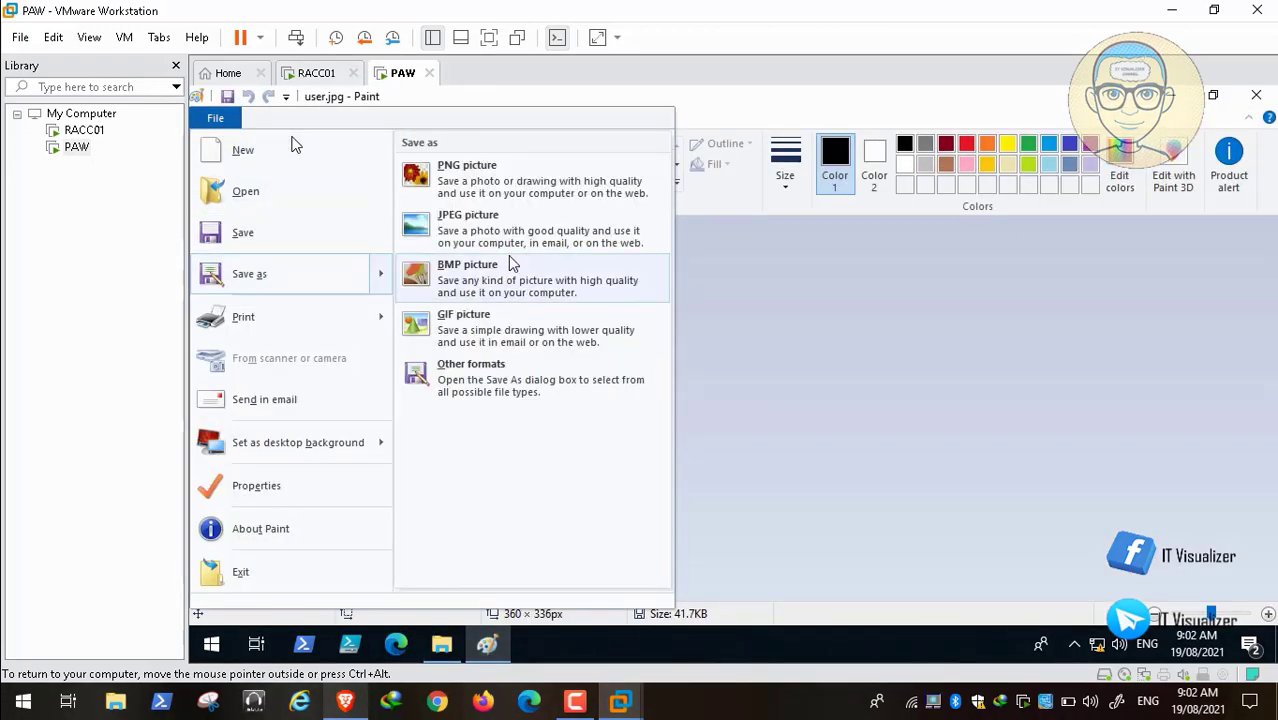
{"action": "left_click", "coordinate": [537, 288]}
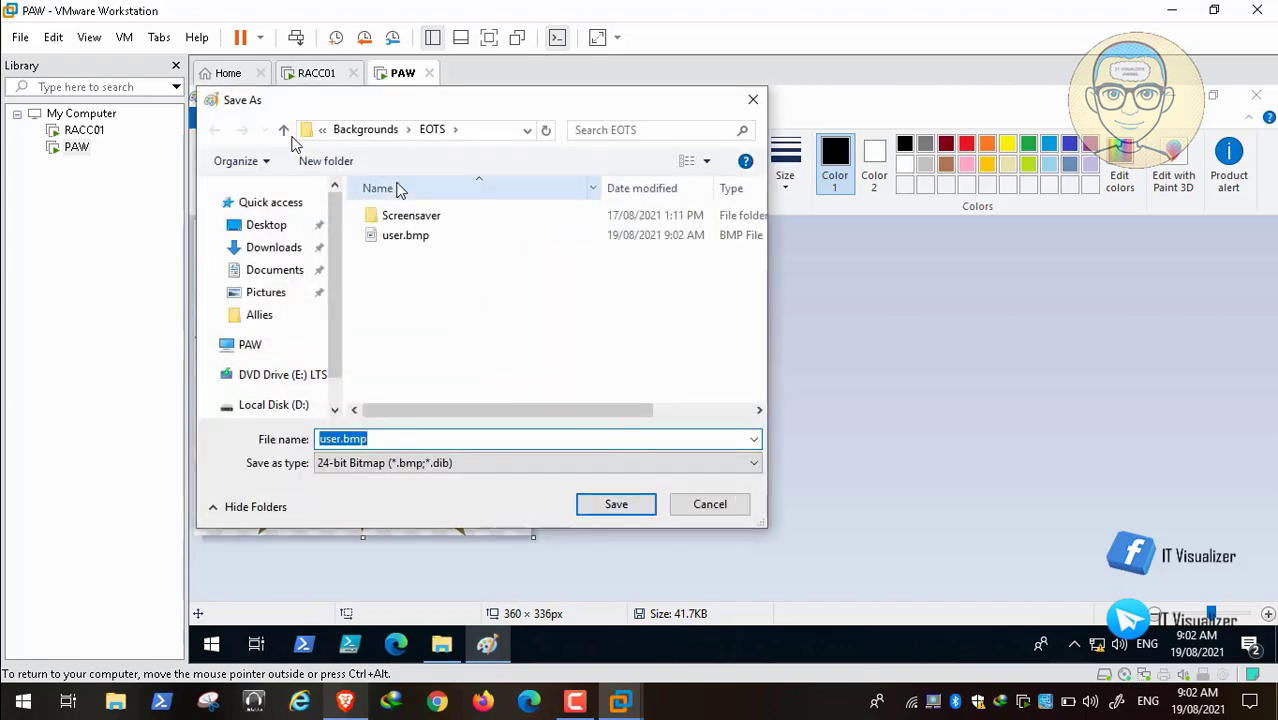
{"action": "left_click", "coordinate": [378, 132]}
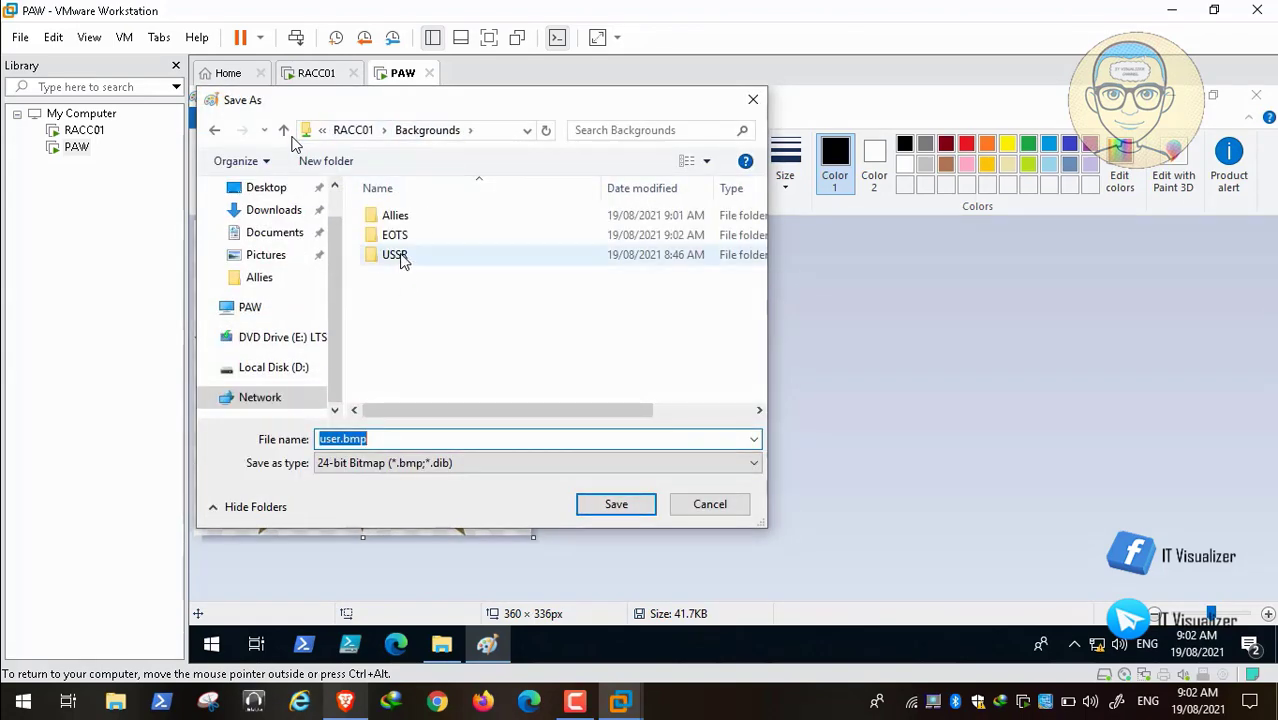
{"action": "double_click", "coordinate": [403, 256]}
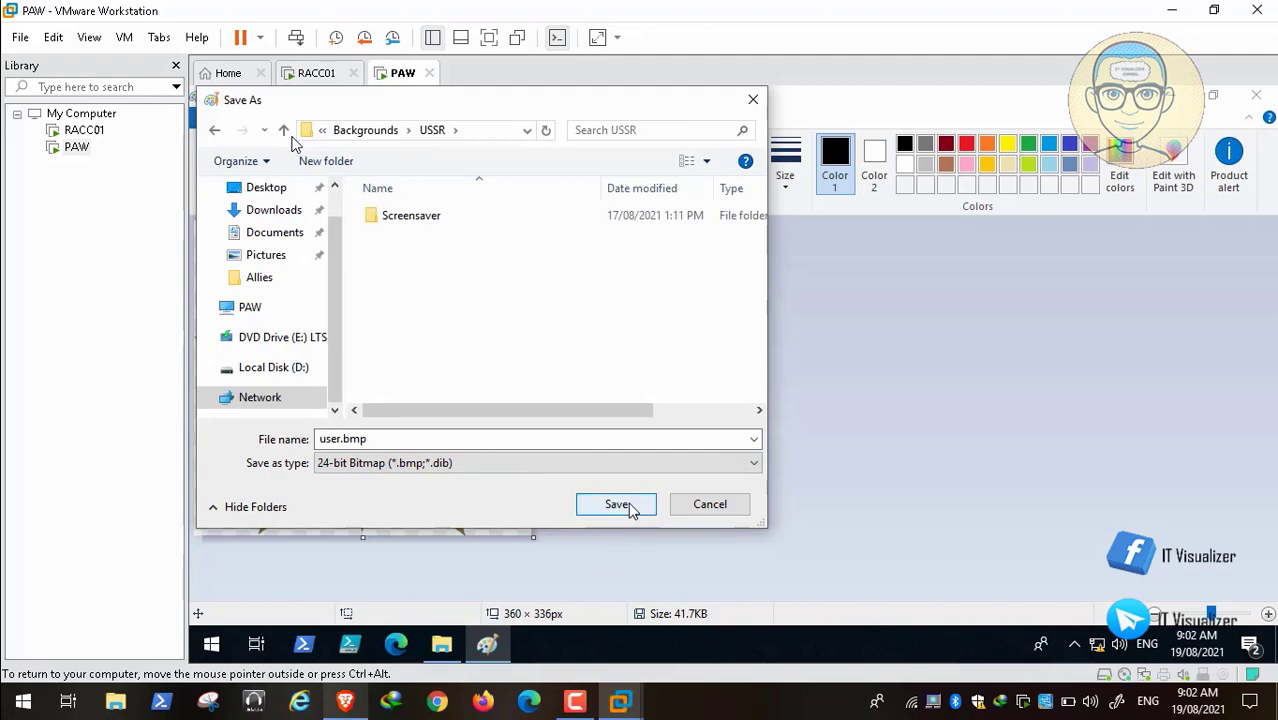
{"action": "left_click", "coordinate": [620, 505]}
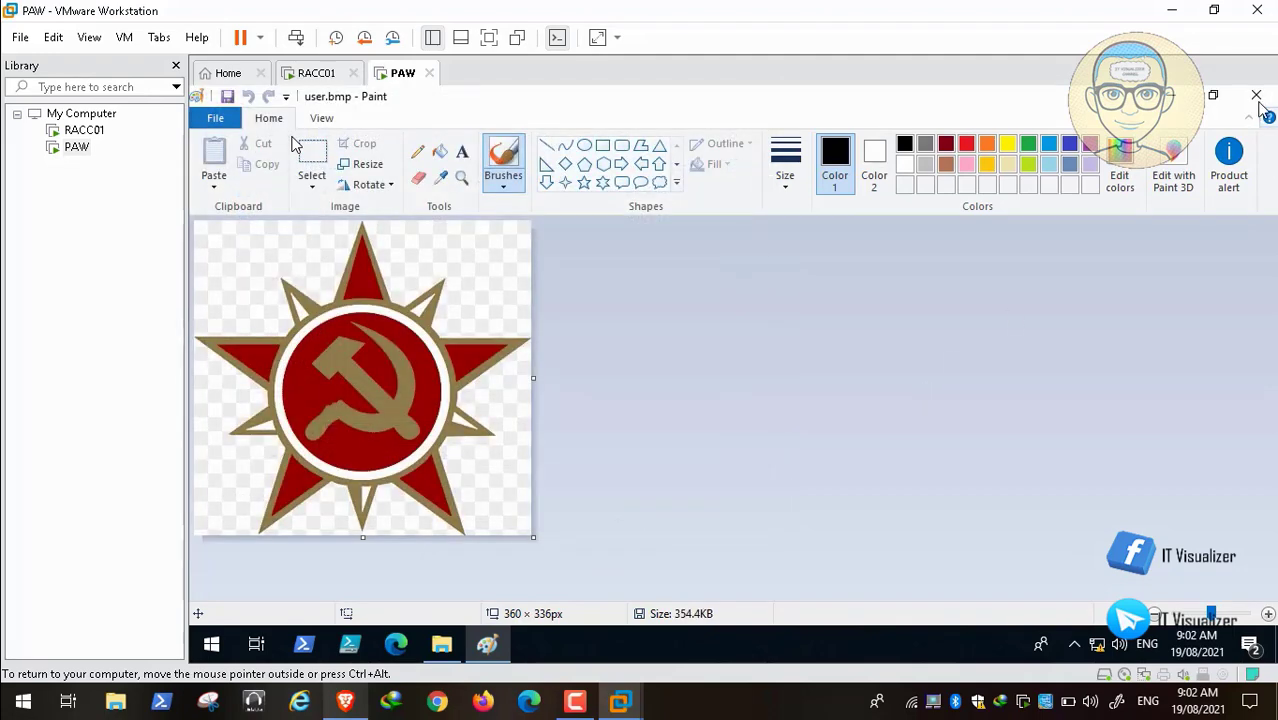
{"action": "left_click", "coordinate": [1257, 97]}
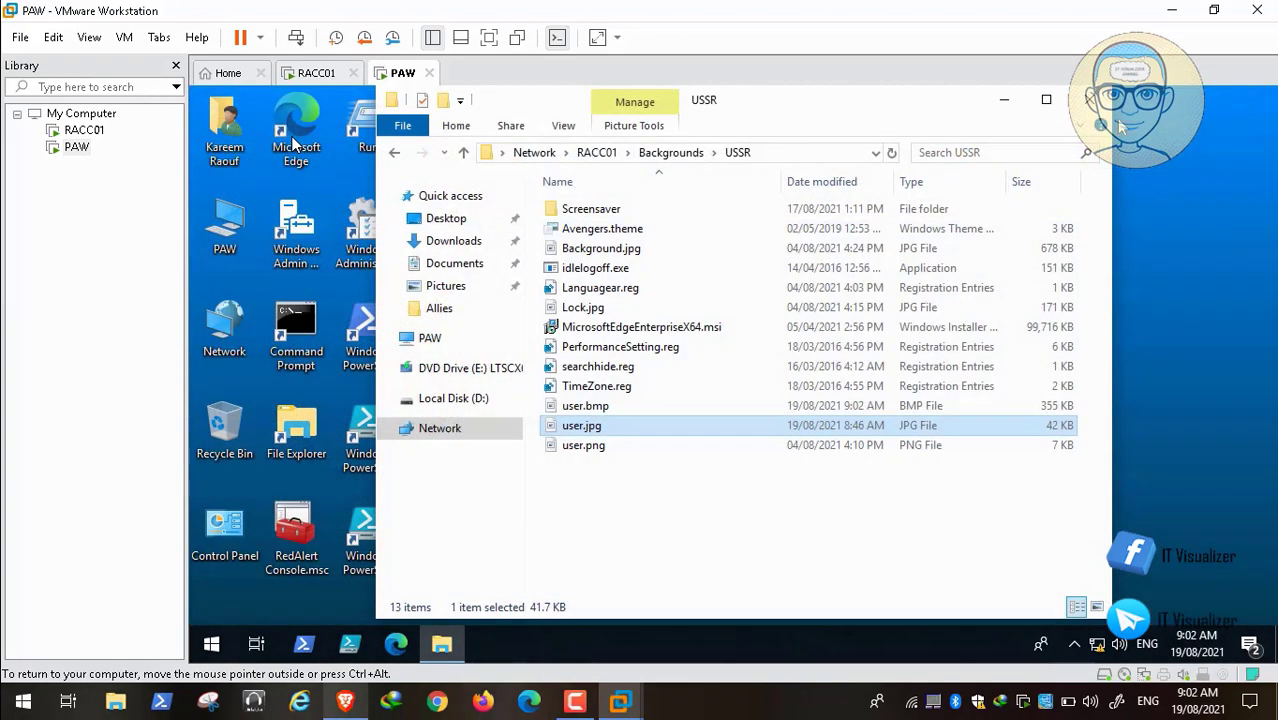
Step: Close the USSR folder window and launch the RedAlert Console
{"action": "key", "text": "alt+F4"}
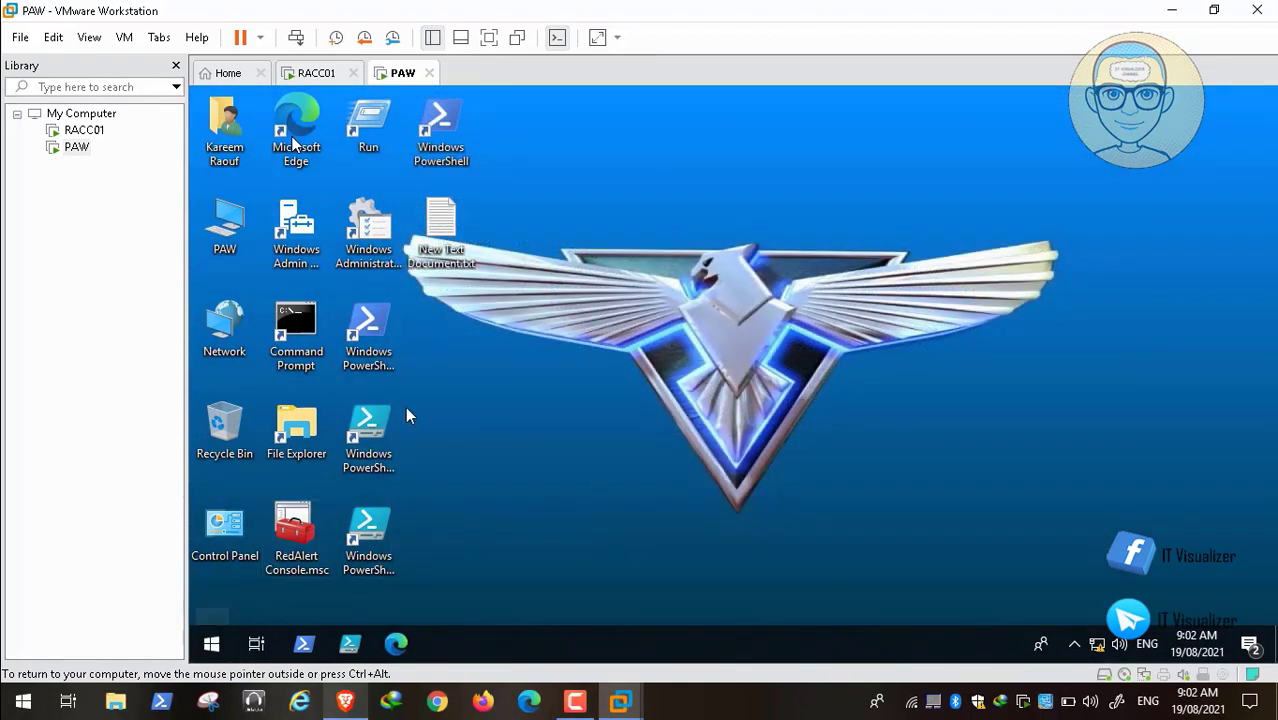
{"action": "left_click", "coordinate": [295, 540]}
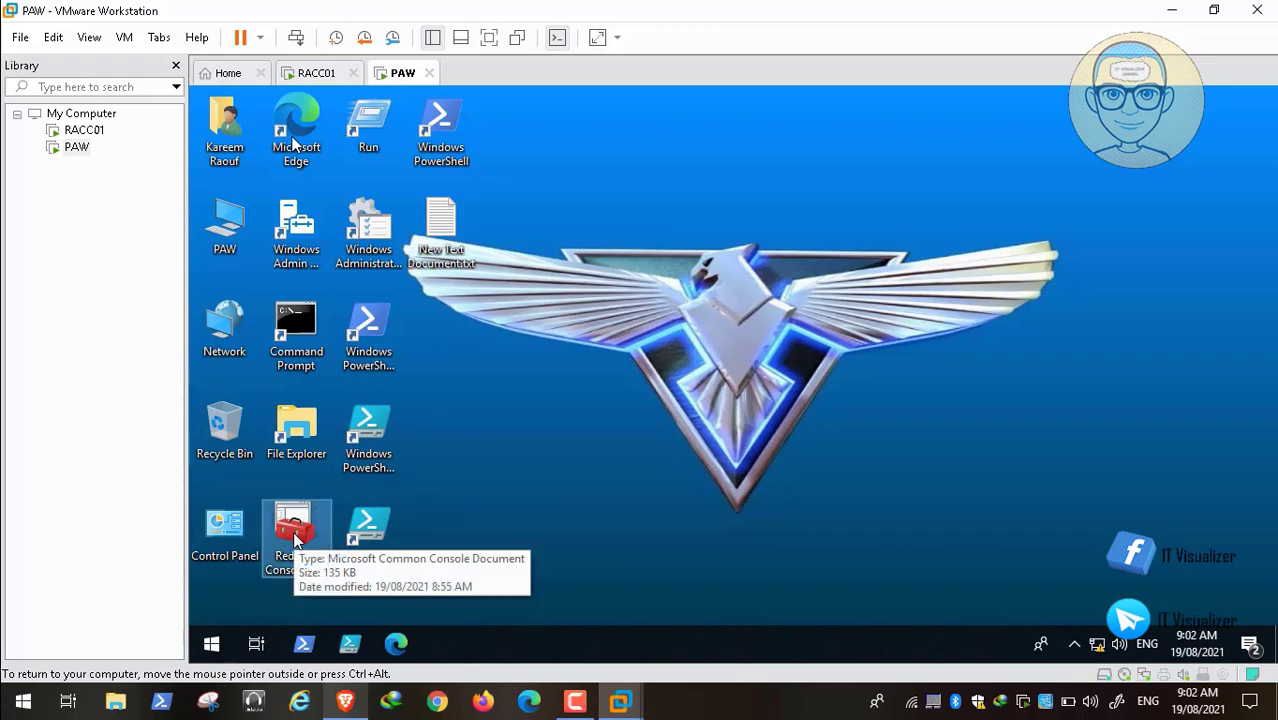
{"action": "double_click", "coordinate": [295, 540]}
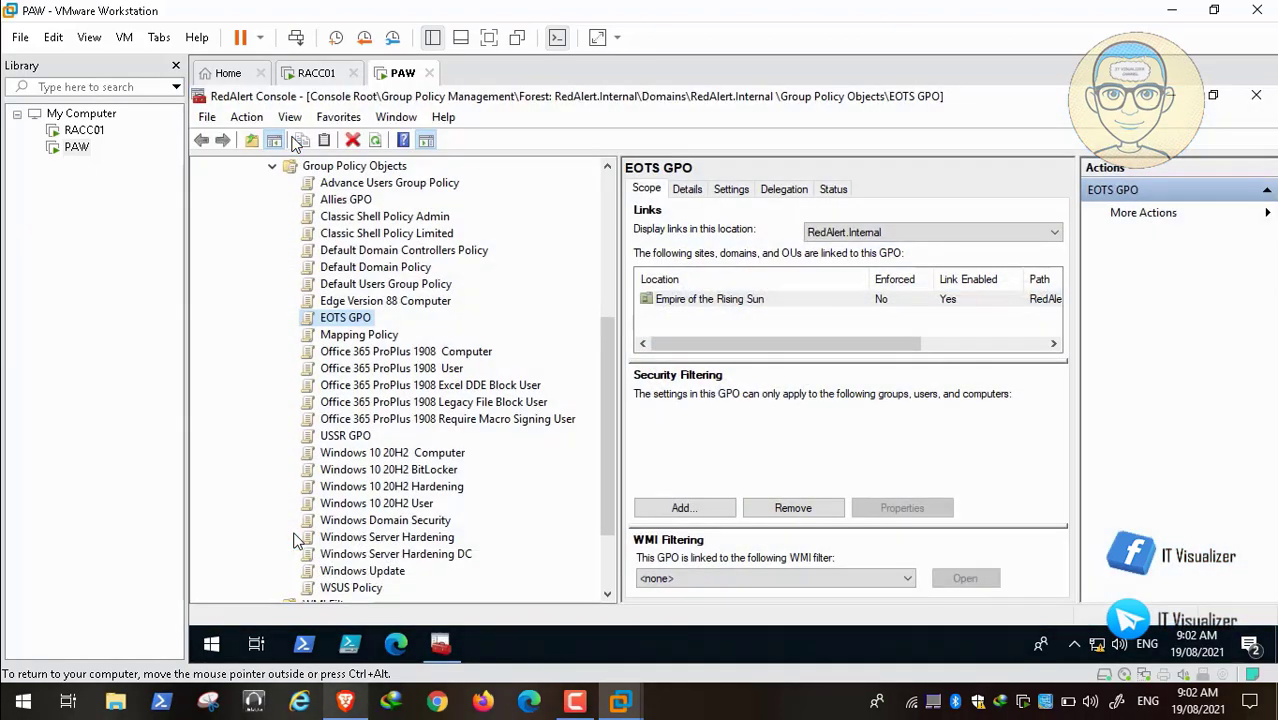
Step: Open the Allies GPO in a maximized Group Policy Management Editor
{"action": "right_click", "coordinate": [348, 203]}
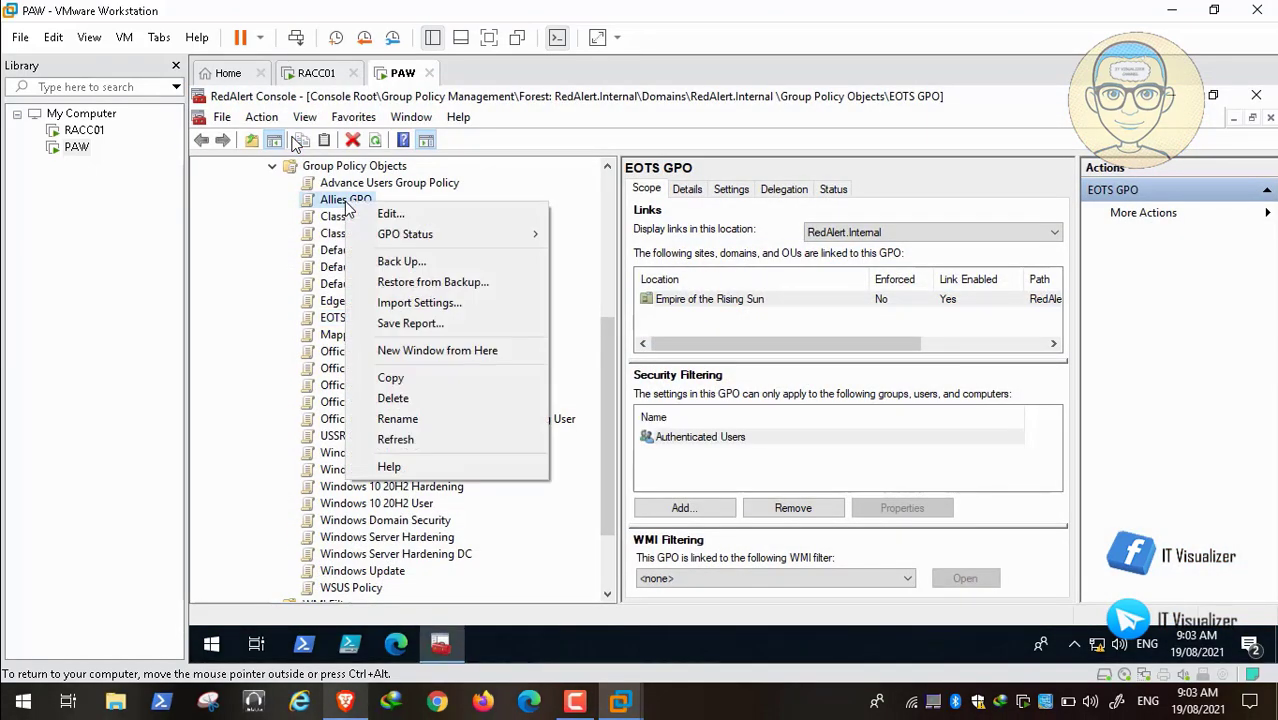
{"action": "left_click", "coordinate": [395, 214]}
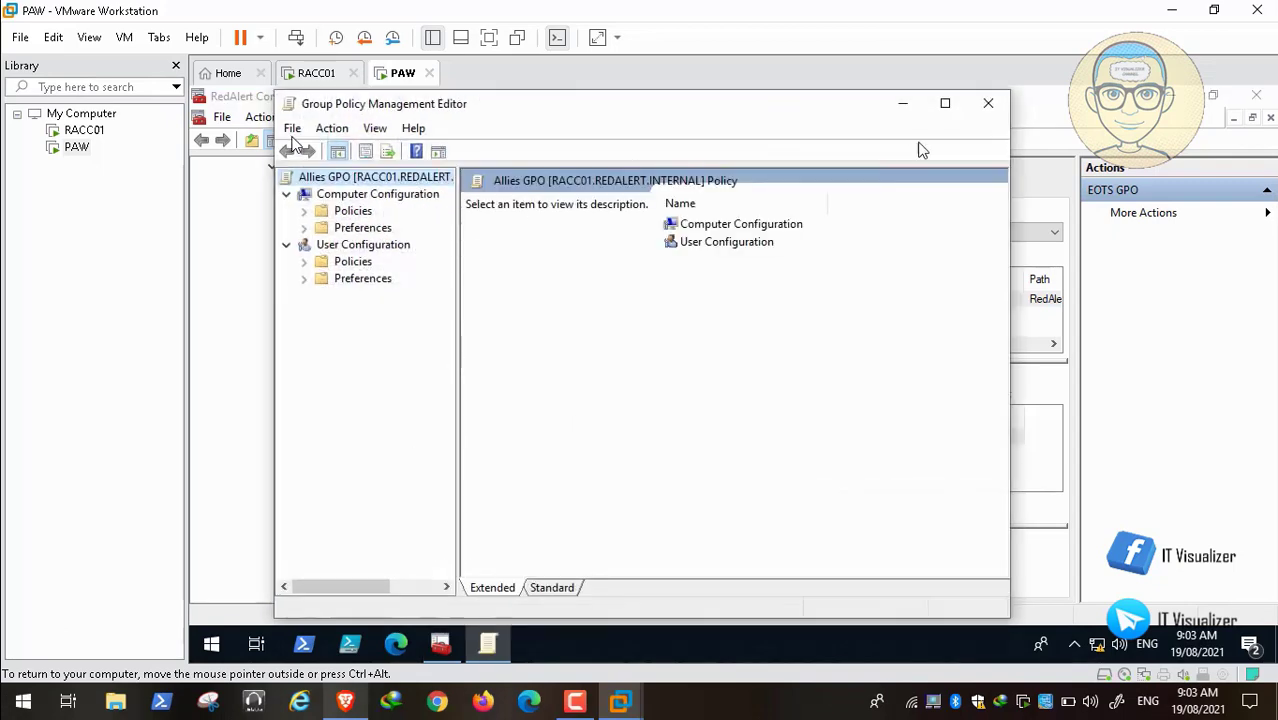
{"action": "left_click", "coordinate": [946, 104]}
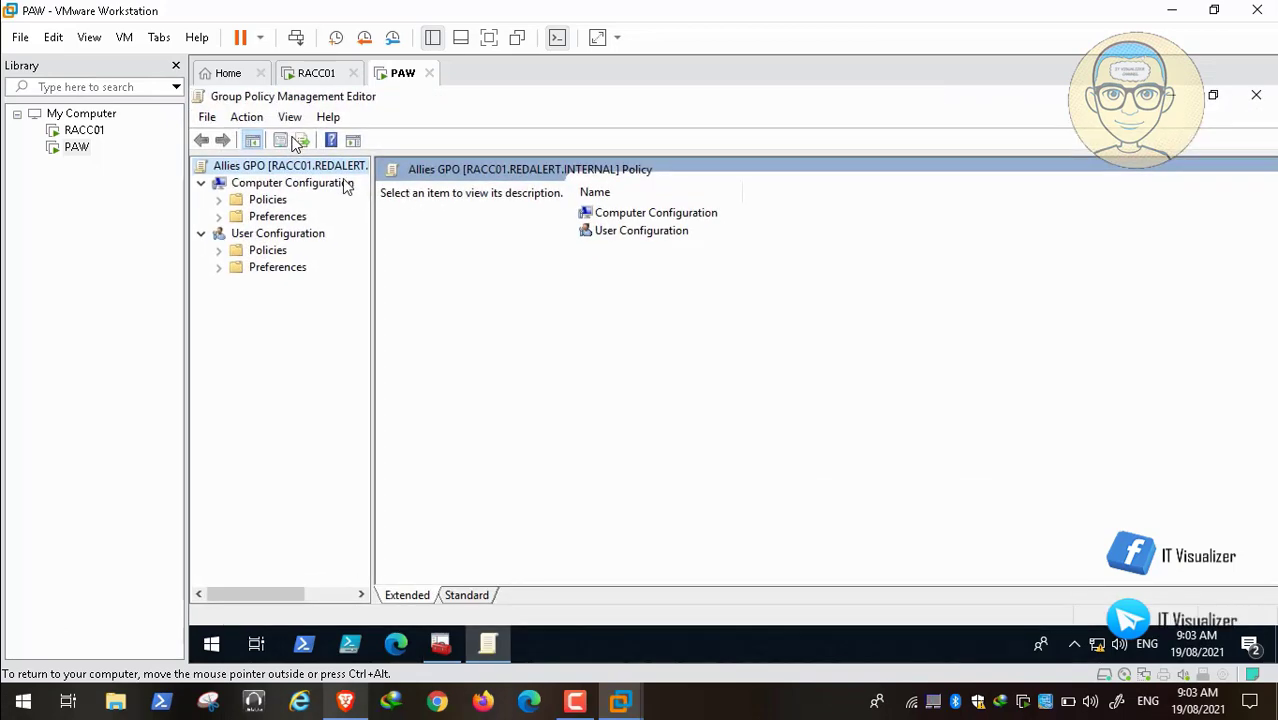
Step: Under Administrative Templates > Control Panel > User Accounts, open 'Apply the default account picture to all users'
{"action": "left_click", "coordinate": [220, 200]}
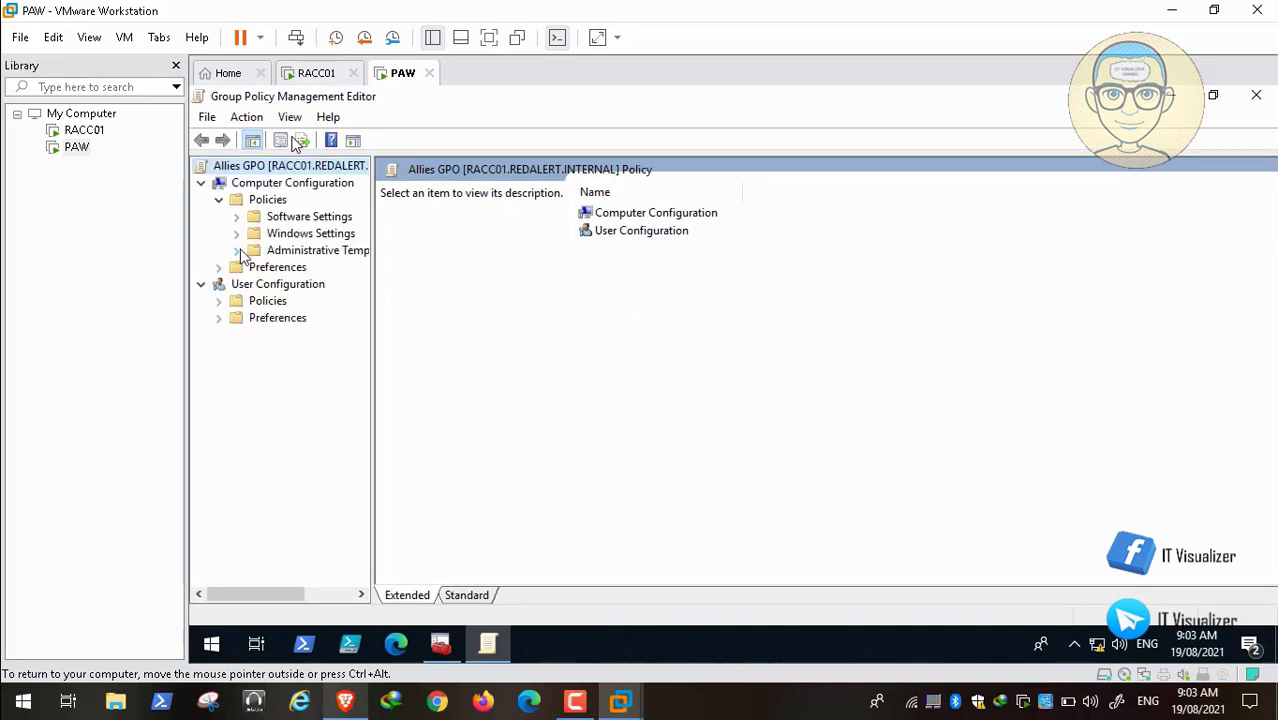
{"action": "left_click", "coordinate": [238, 251]}
{"action": "left_click_drag", "start_coordinate": [372, 340], "coordinate": [482, 332]}
{"action": "left_click", "coordinate": [256, 302]}
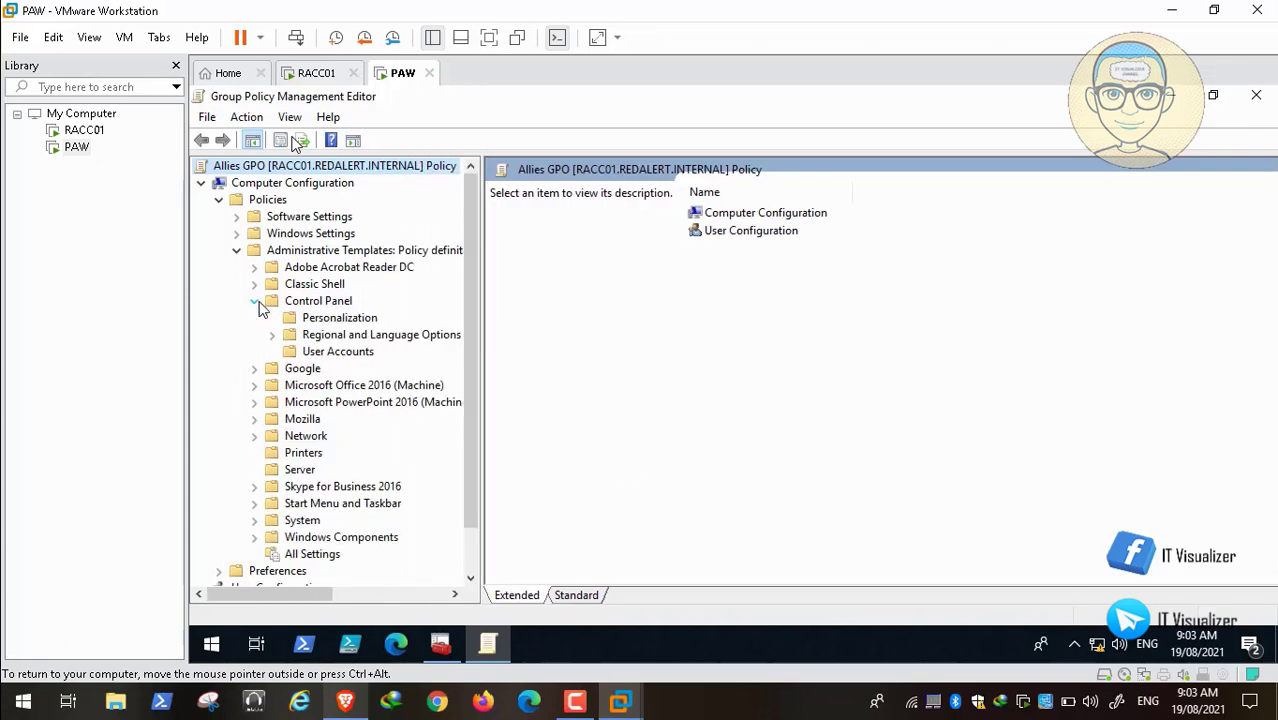
{"action": "left_click", "coordinate": [330, 352]}
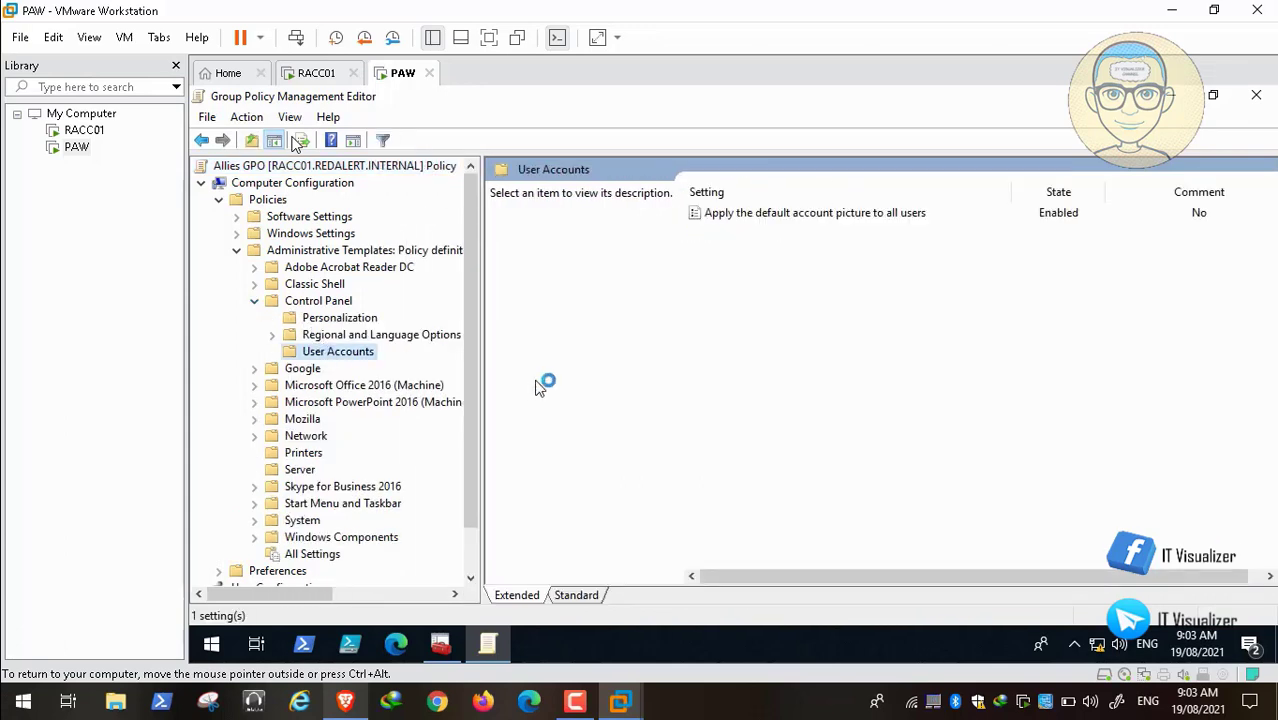
{"action": "left_click", "coordinate": [784, 219]}
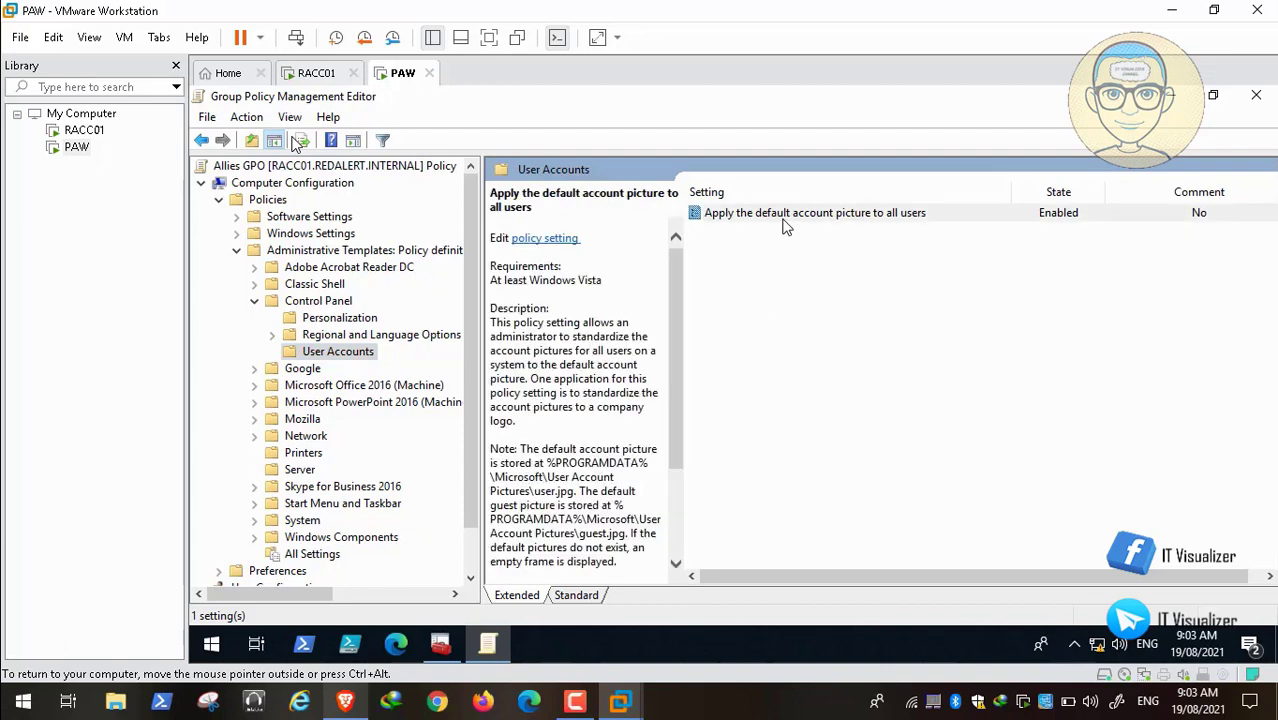
{"action": "double_click", "coordinate": [784, 218]}
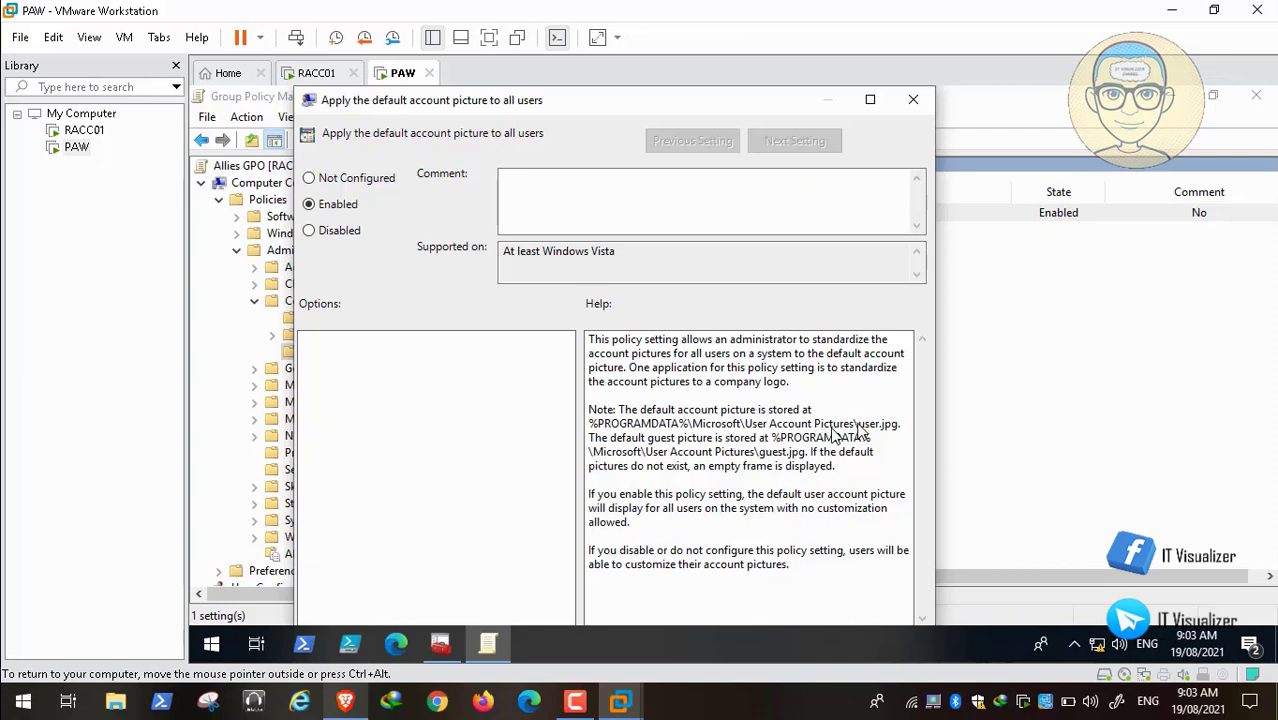
Step: Close the Enabled default account picture policy without changes
{"action": "left_click", "coordinate": [913, 101]}
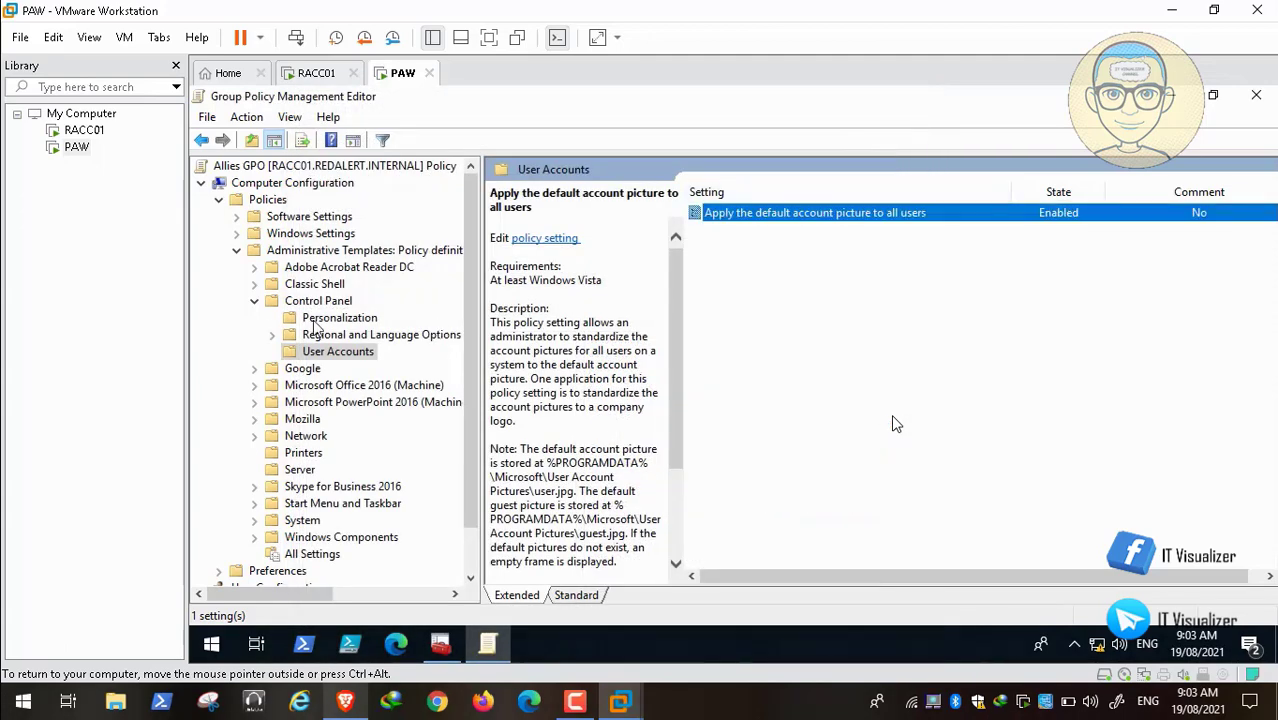
Step: Go to Preferences > Windows Settings > Files and open the user.jpg item's properties
{"action": "left_click", "coordinate": [255, 301]}
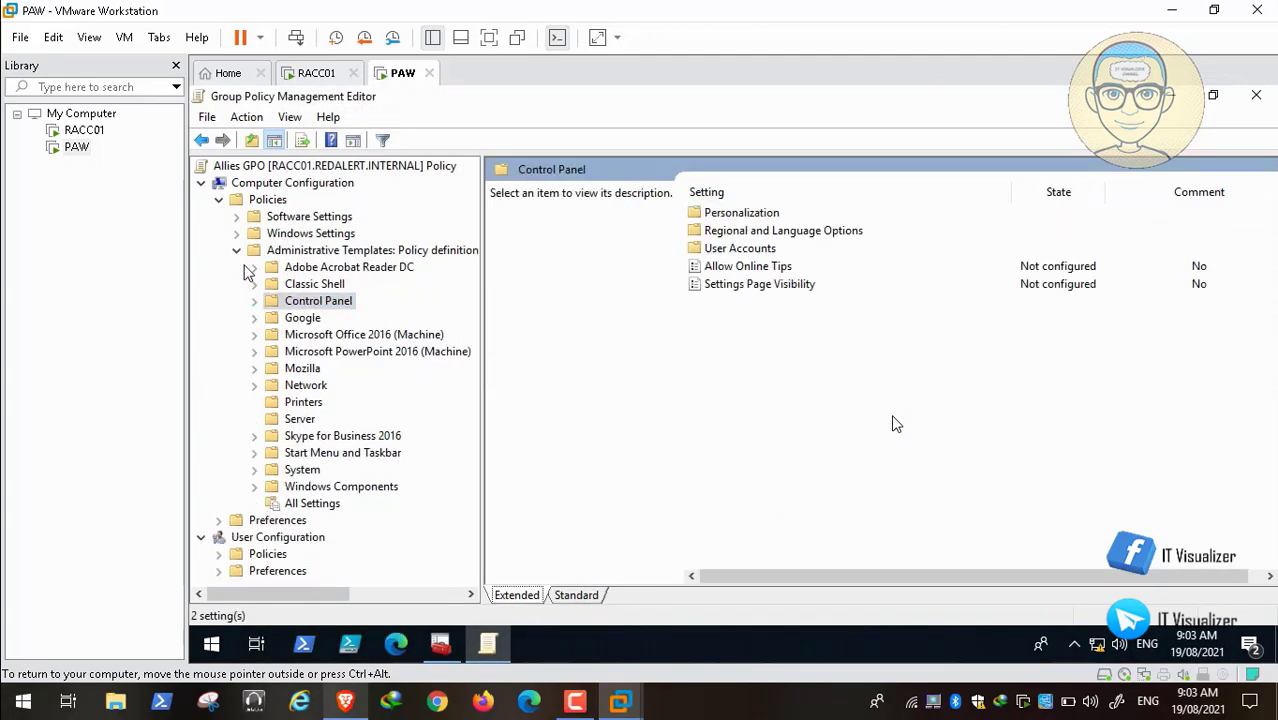
{"action": "left_click", "coordinate": [237, 252]}
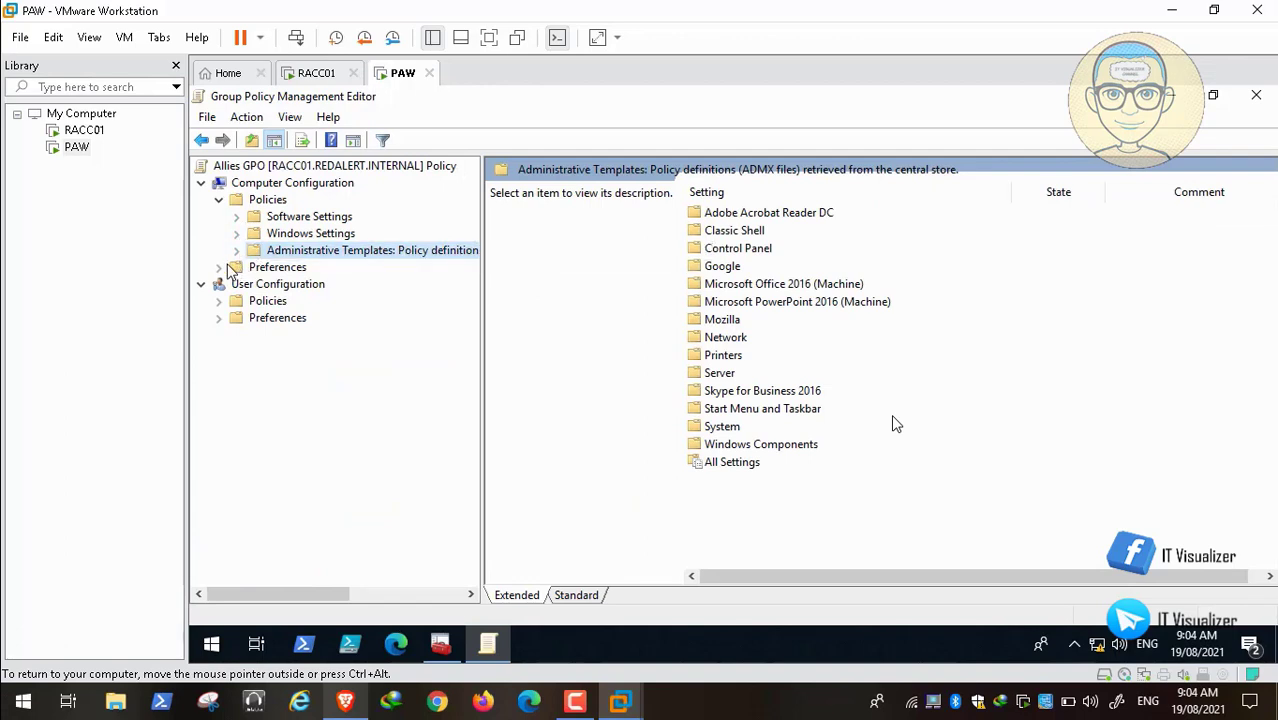
{"action": "left_click", "coordinate": [219, 267]}
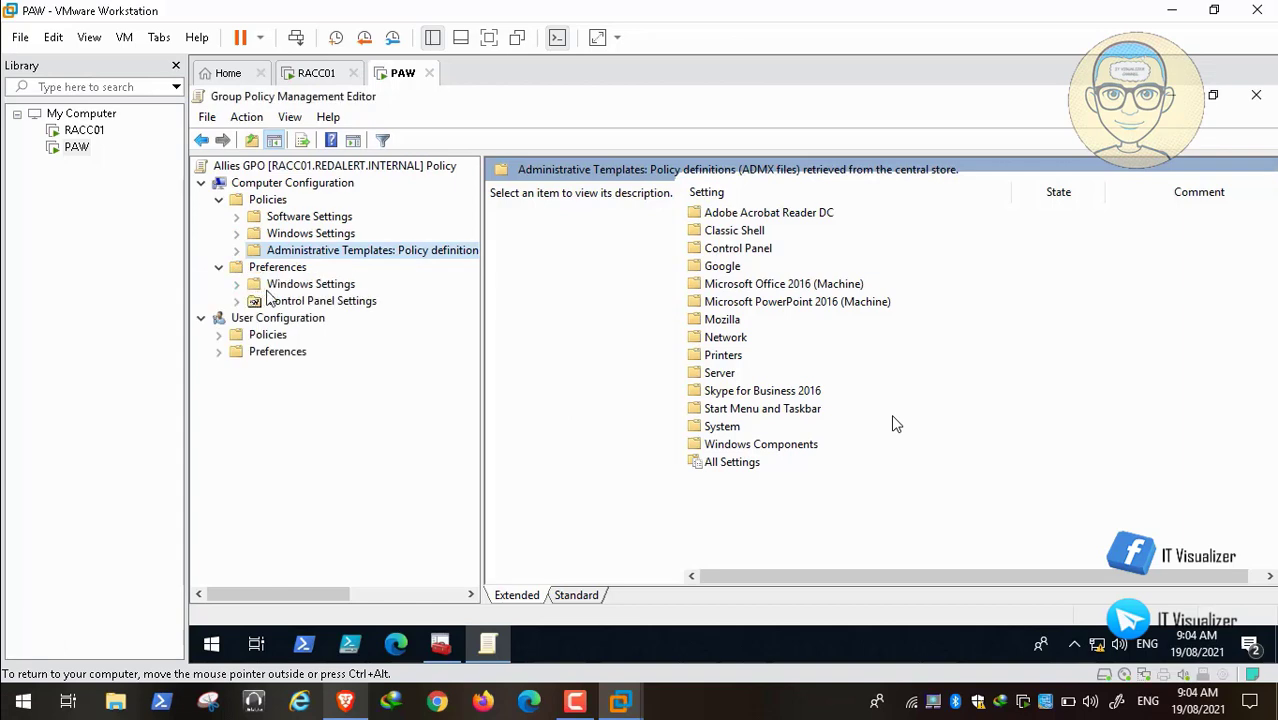
{"action": "left_click", "coordinate": [237, 284]}
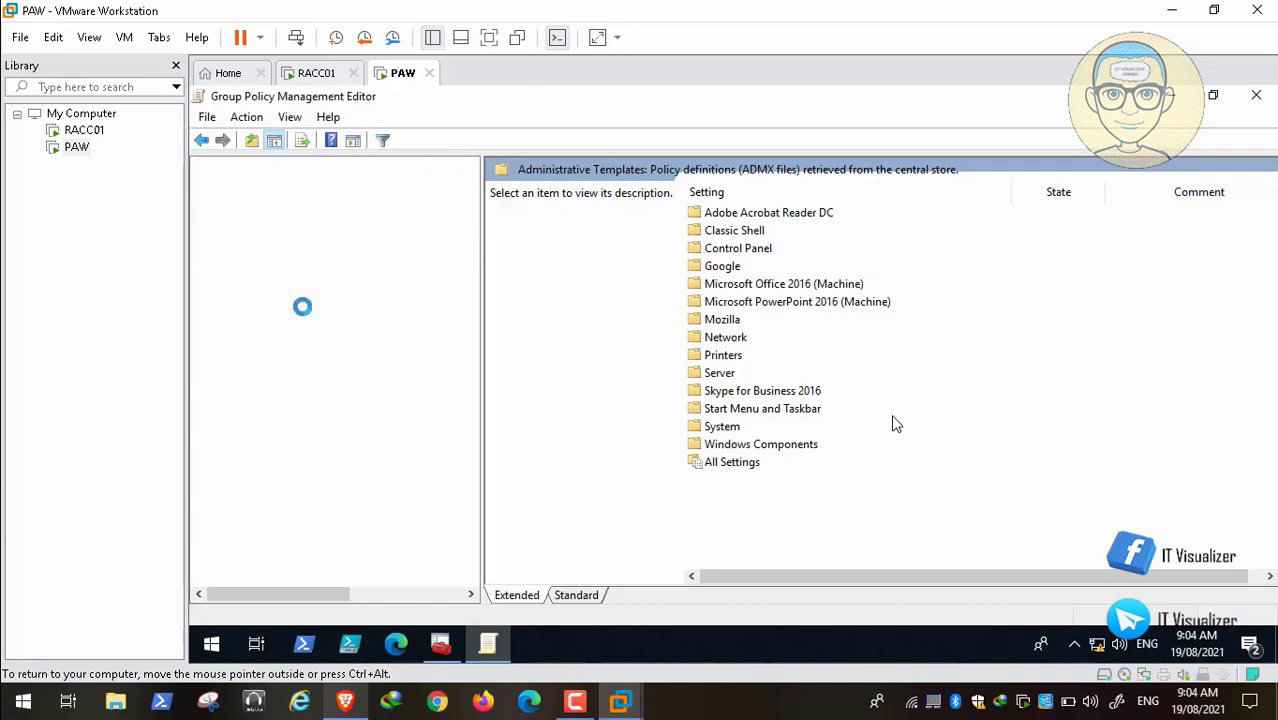
{"action": "left_click", "coordinate": [295, 318]}
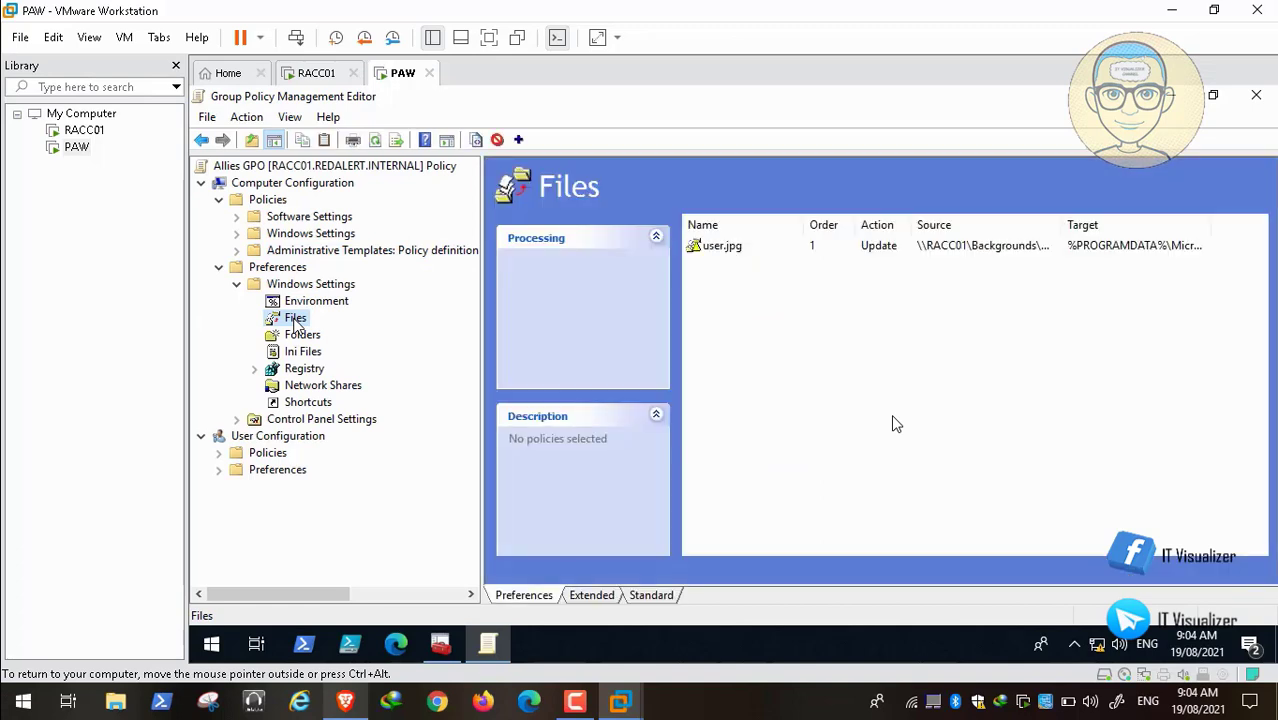
{"action": "right_click", "coordinate": [727, 254]}
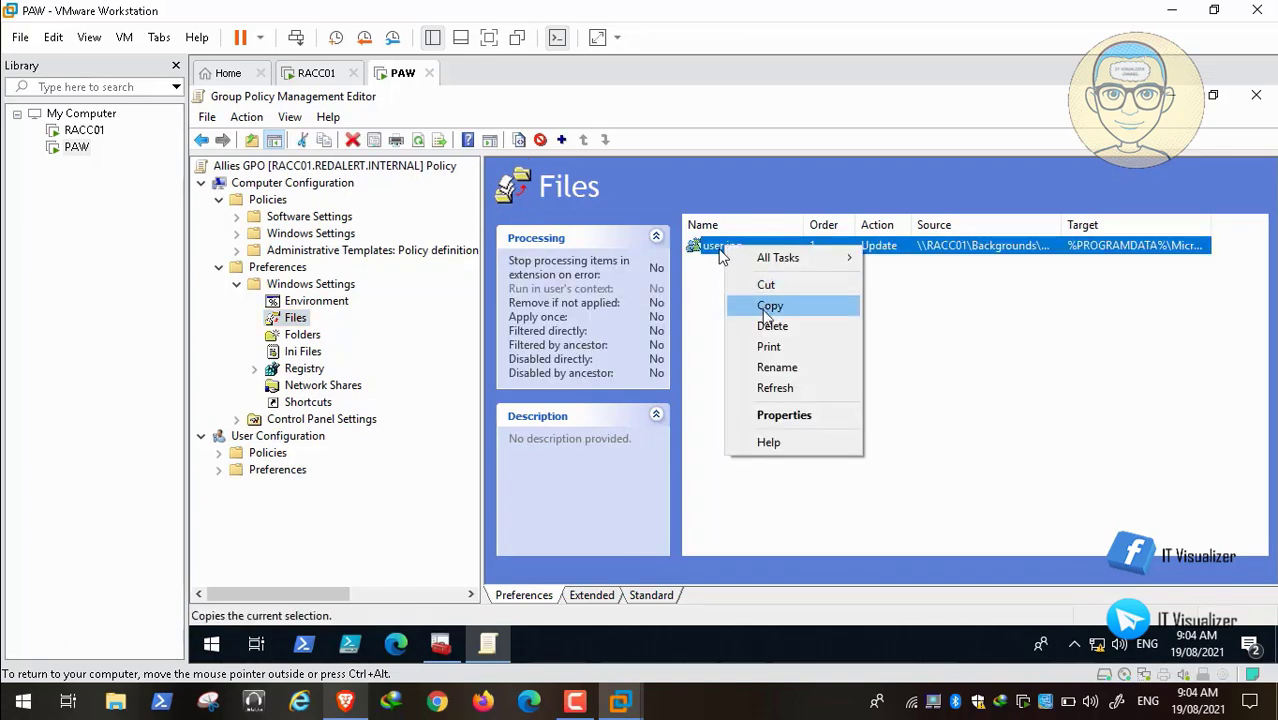
{"action": "left_click", "coordinate": [820, 412]}
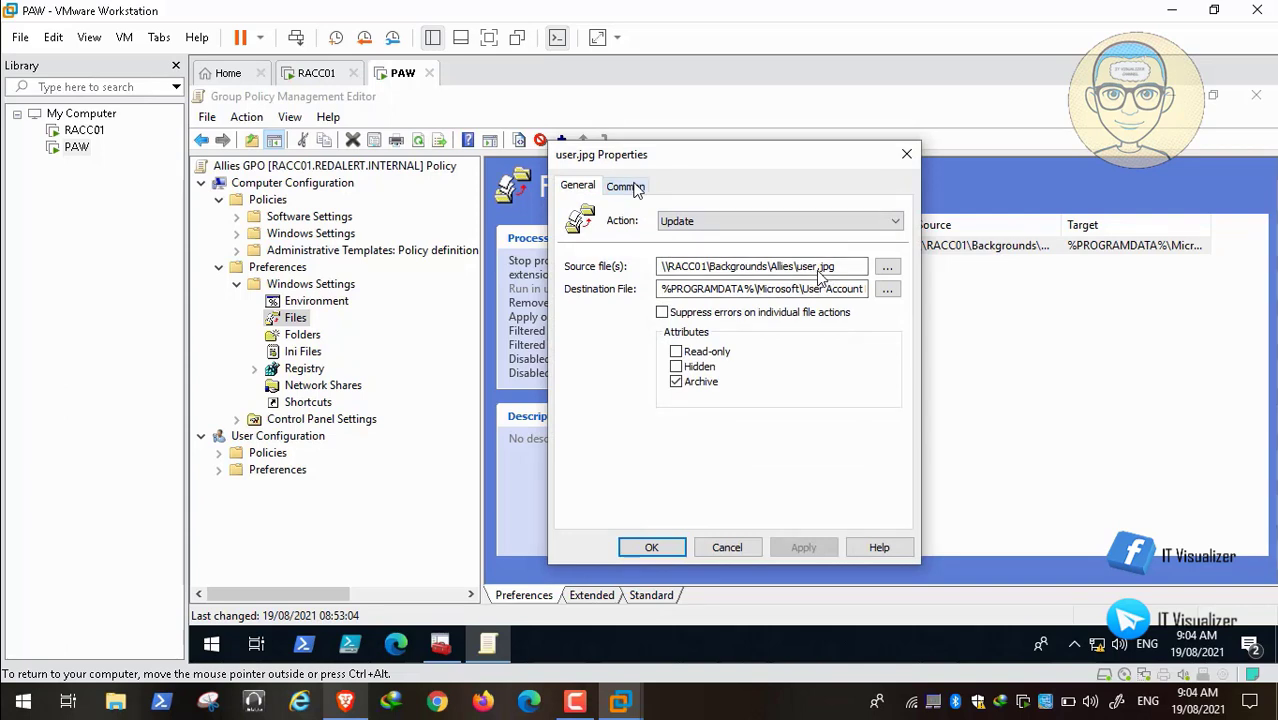
Step: Change the source and destination file extensions to .bmp and apply the properties
{"action": "left_click", "coordinate": [836, 266]}
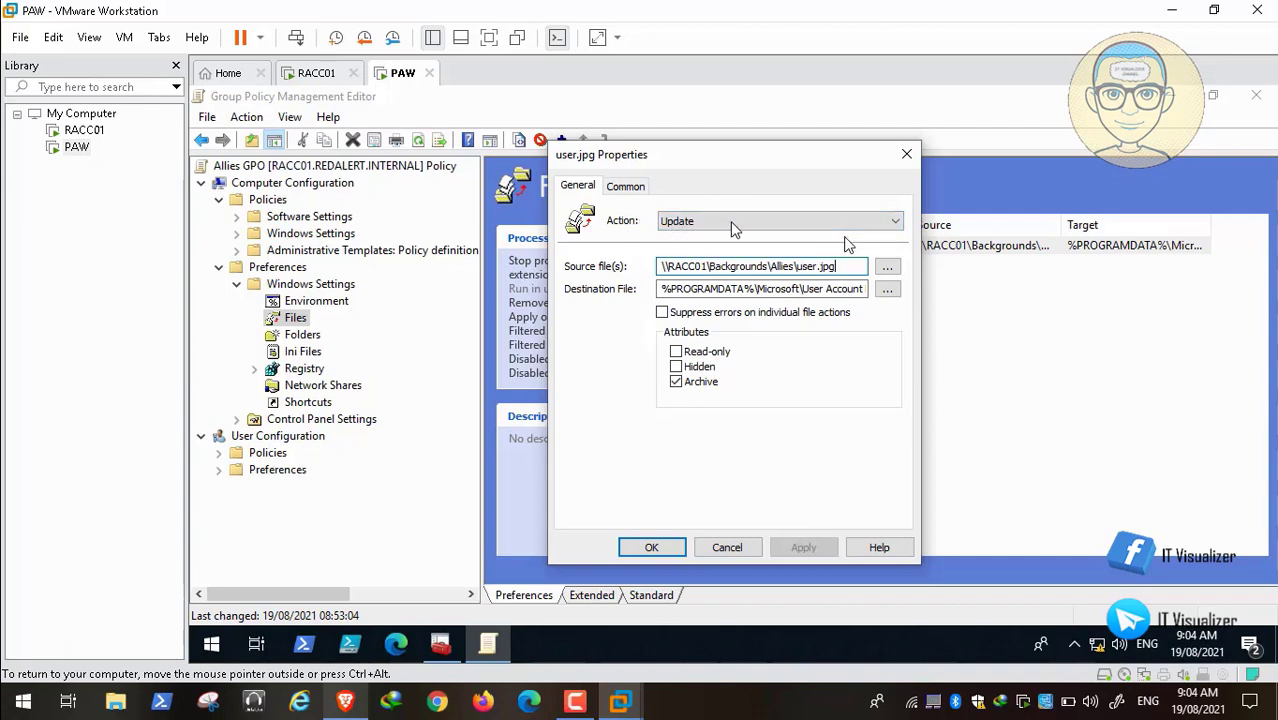
{"action": "key", "text": "BackSpace"}
{"action": "key", "text": "BackSpace"}
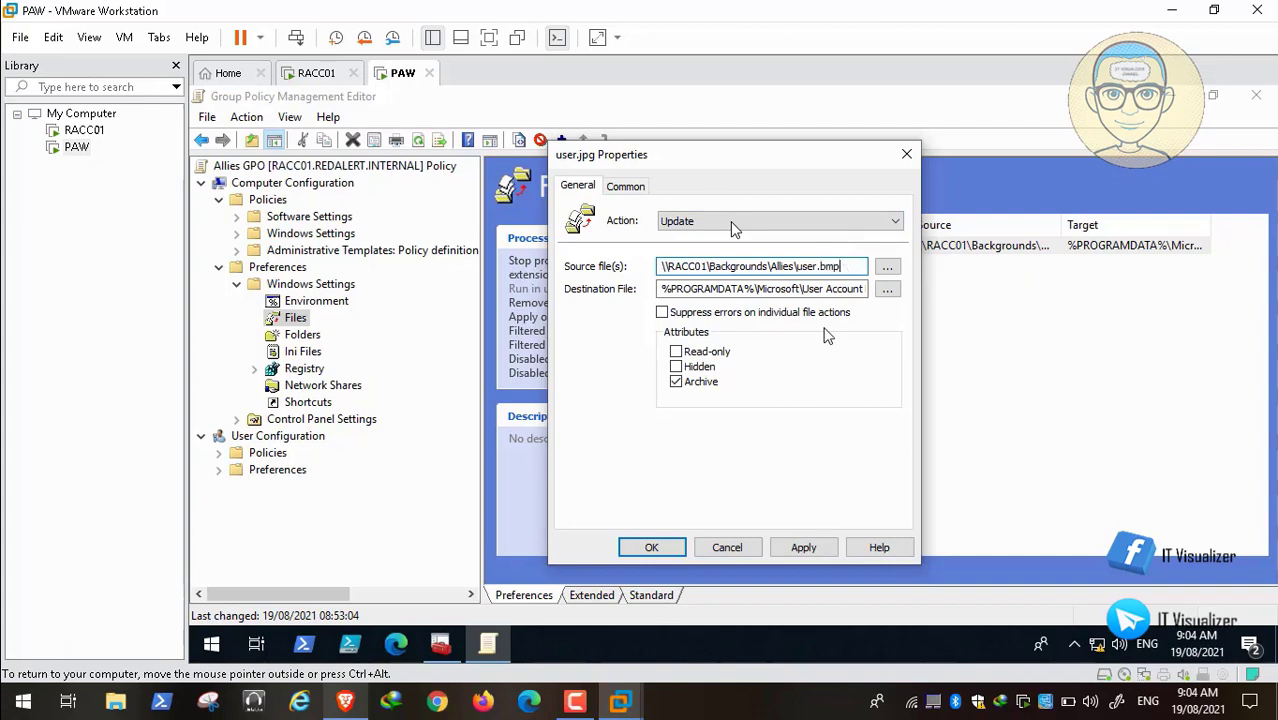
{"action": "left_click", "coordinate": [842, 288]}
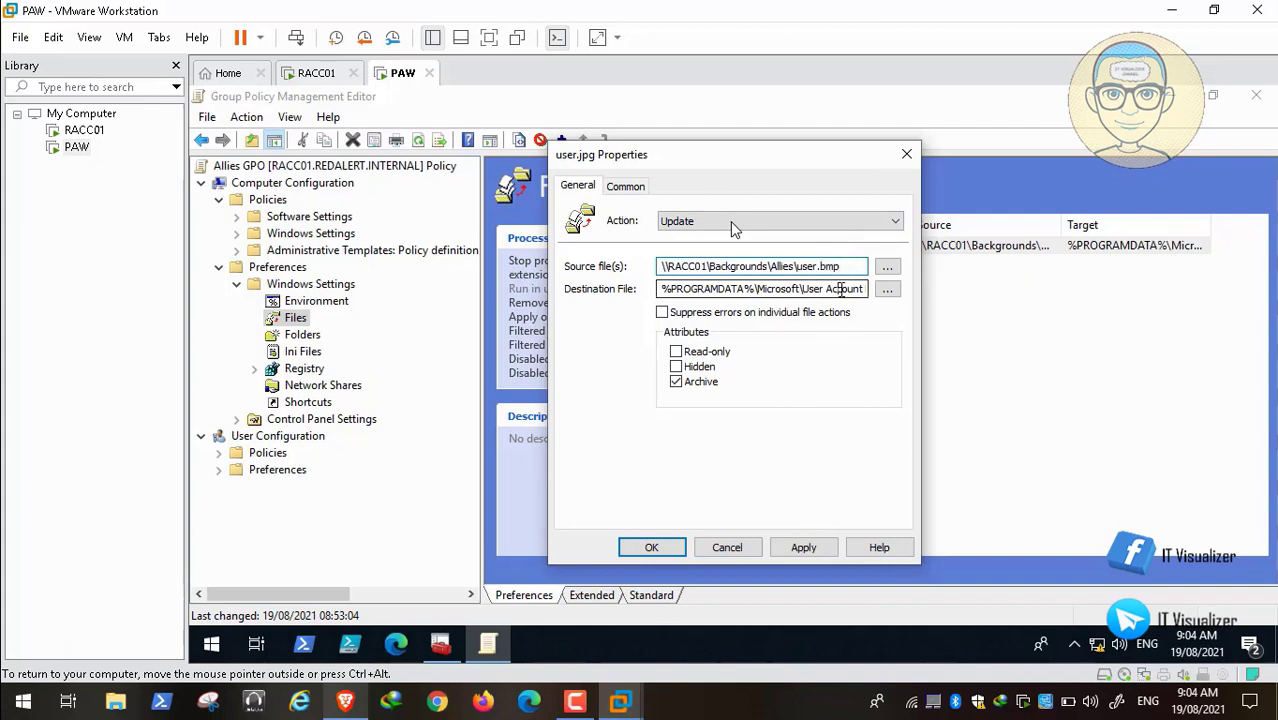
{"action": "key", "text": "End"}
{"action": "type", "text": ".jpg"}
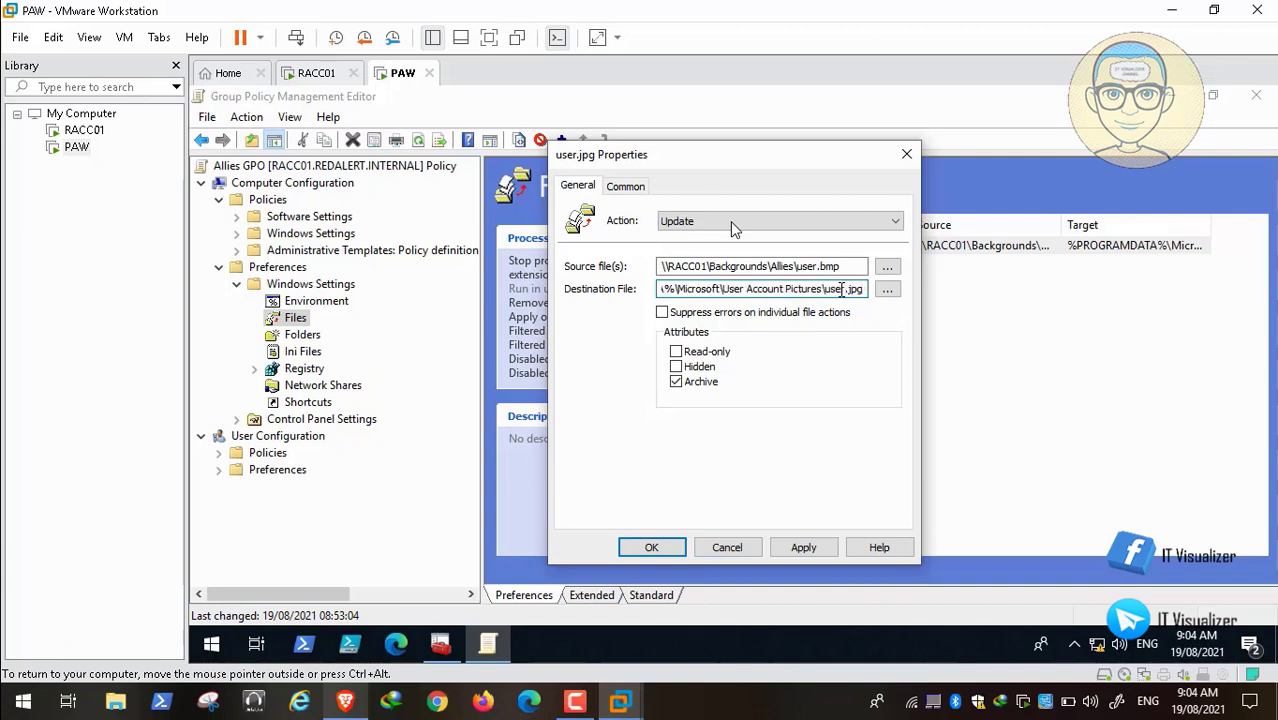
{"action": "key", "text": "BackSpace"}
{"action": "key", "text": "BackSpace"}
{"action": "key", "text": "BackSpace"}
{"action": "type", "text": "bmp"}
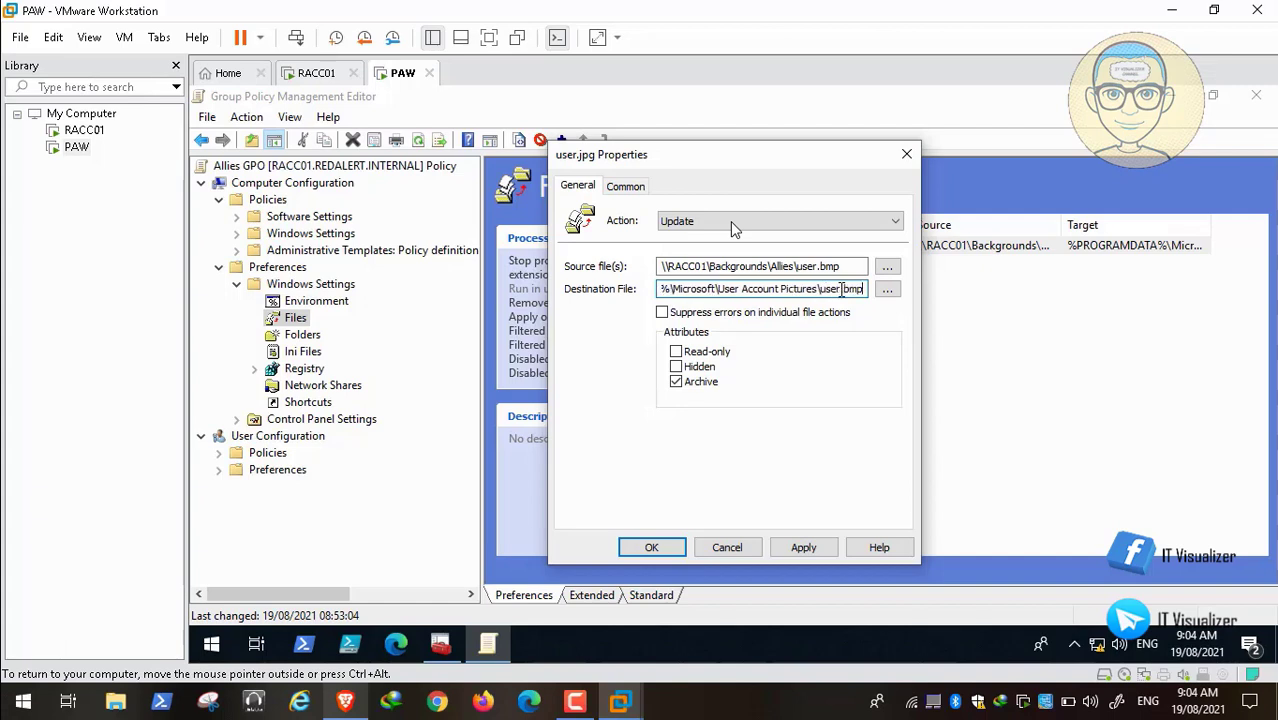
{"action": "left_click", "coordinate": [804, 548]}
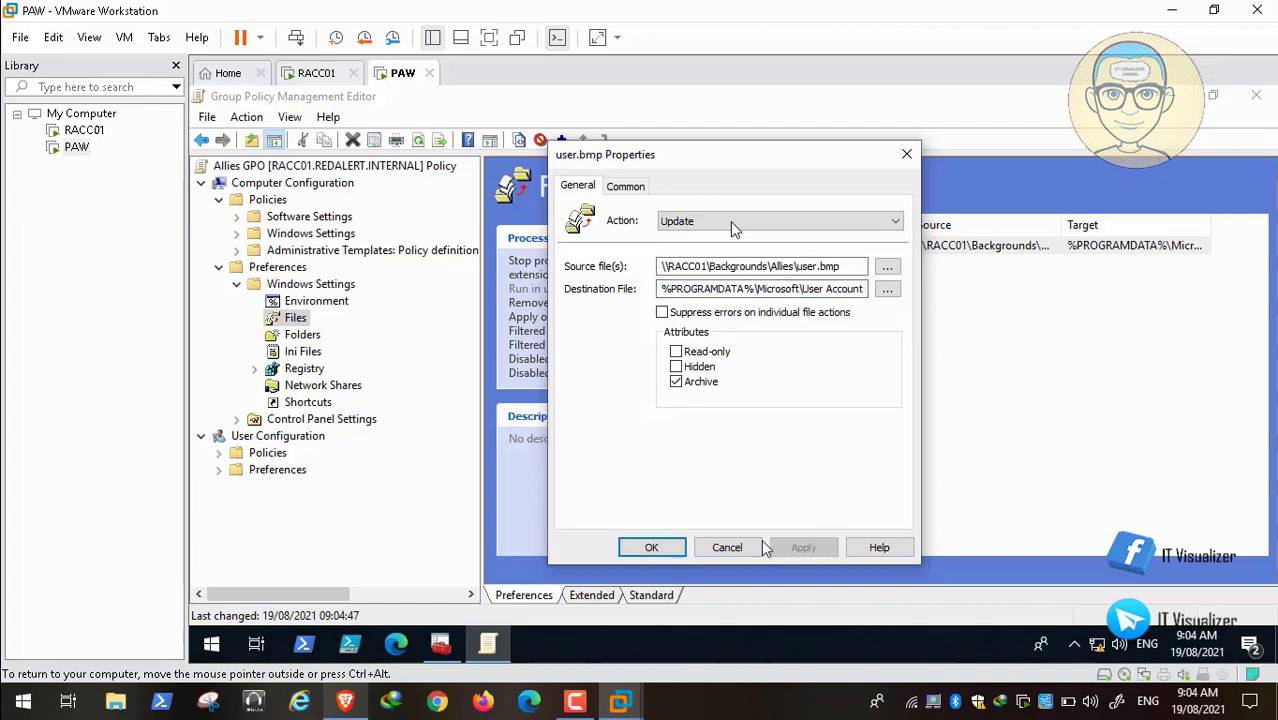
{"action": "left_click", "coordinate": [651, 547]}
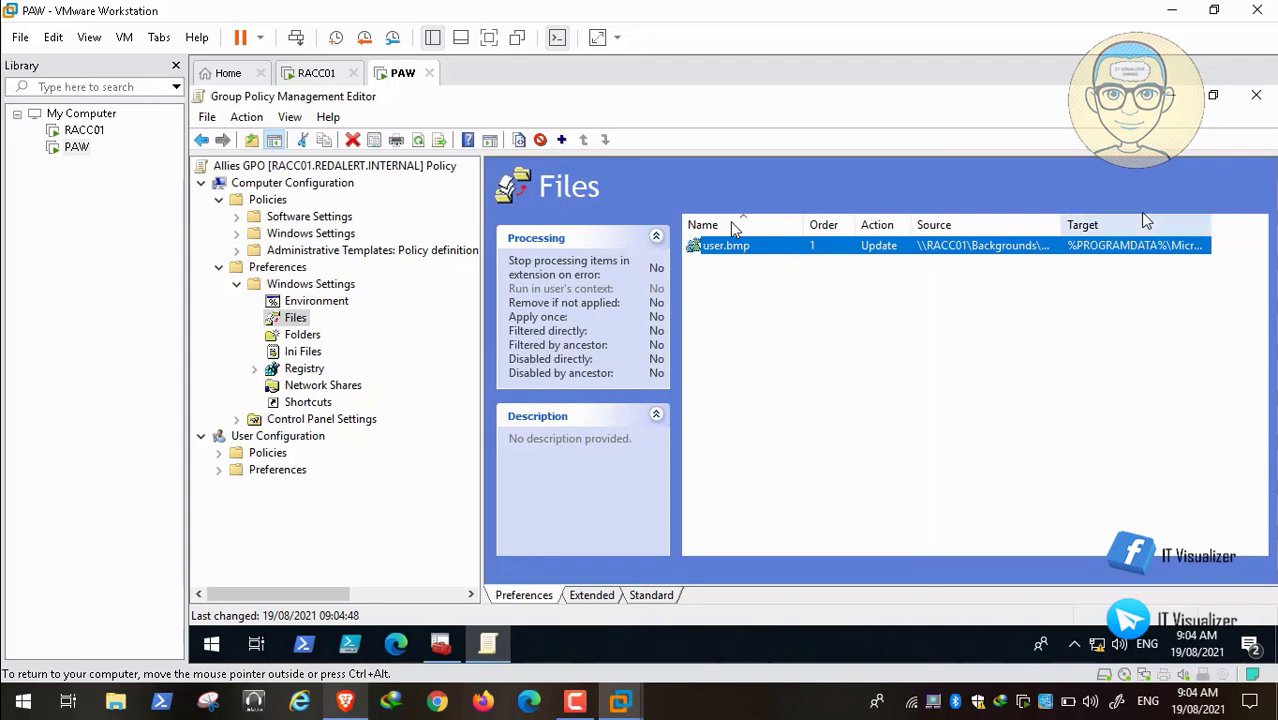
Step: Reopen the Allies GPO editor, confirm Files lists user.bmp, and close the editor
{"action": "left_click", "coordinate": [1256, 97]}
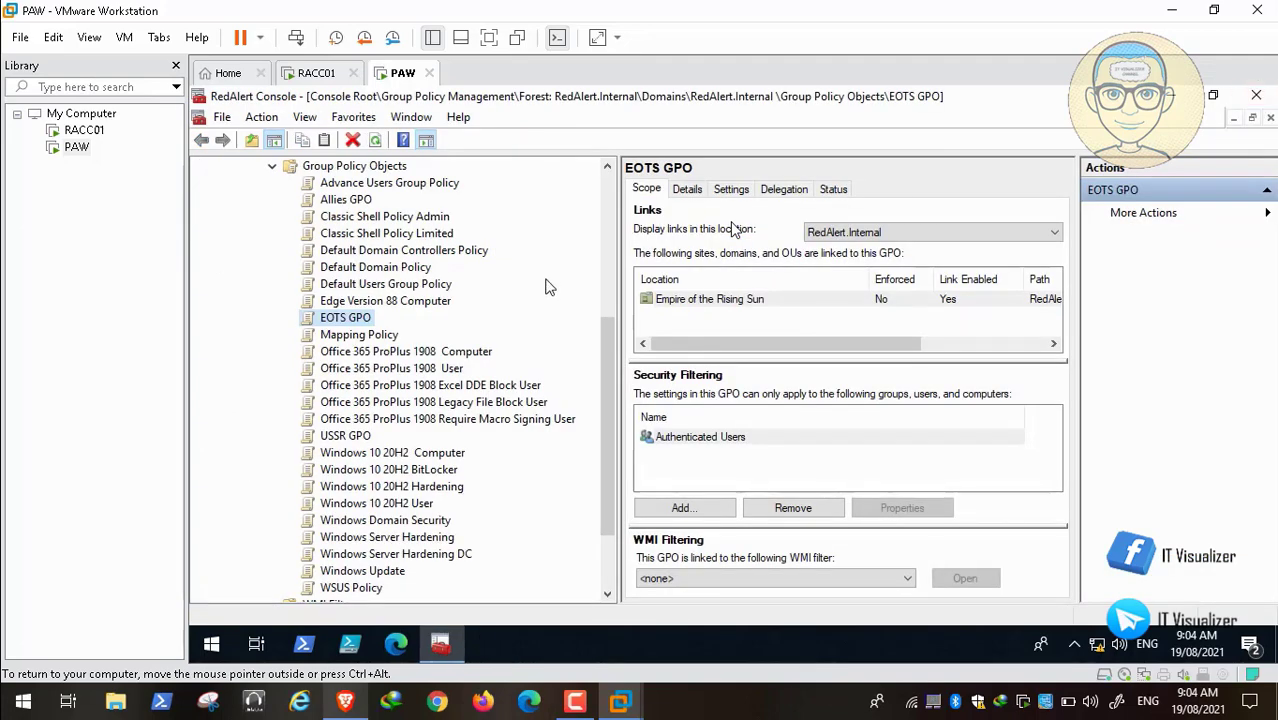
{"action": "left_click", "coordinate": [358, 201]}
{"action": "right_click", "coordinate": [358, 201]}
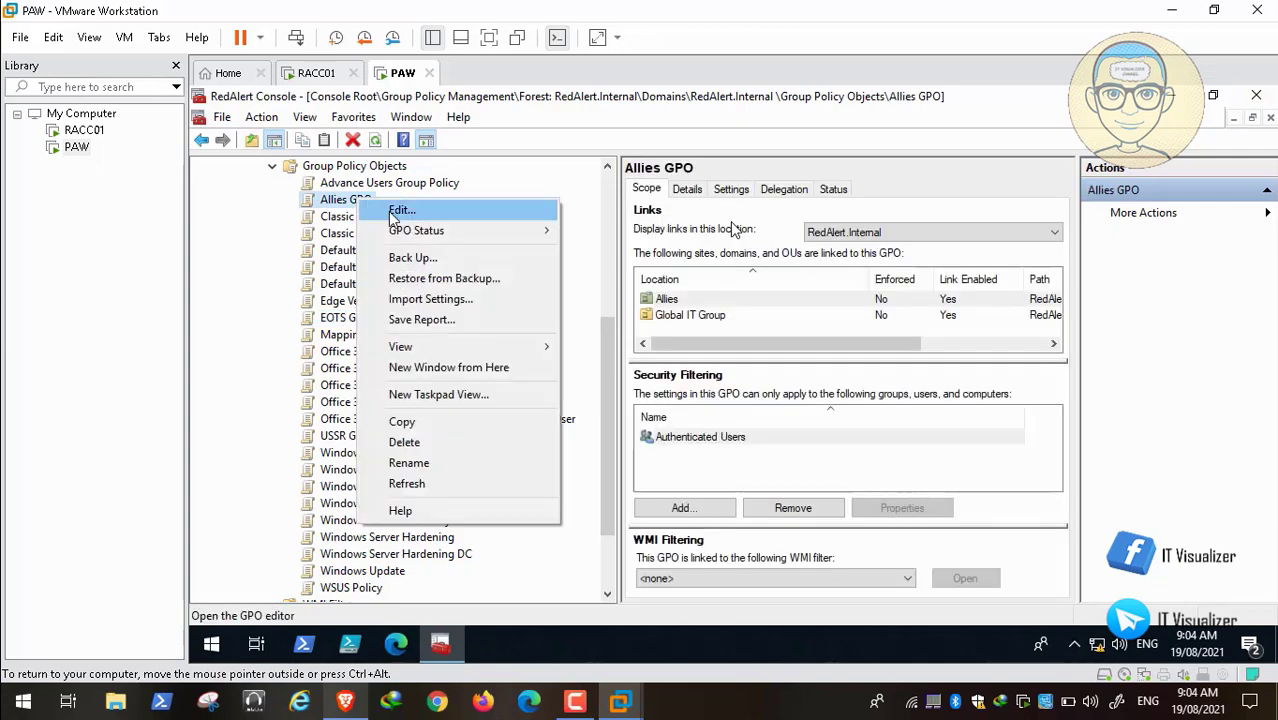
{"action": "left_click", "coordinate": [398, 210]}
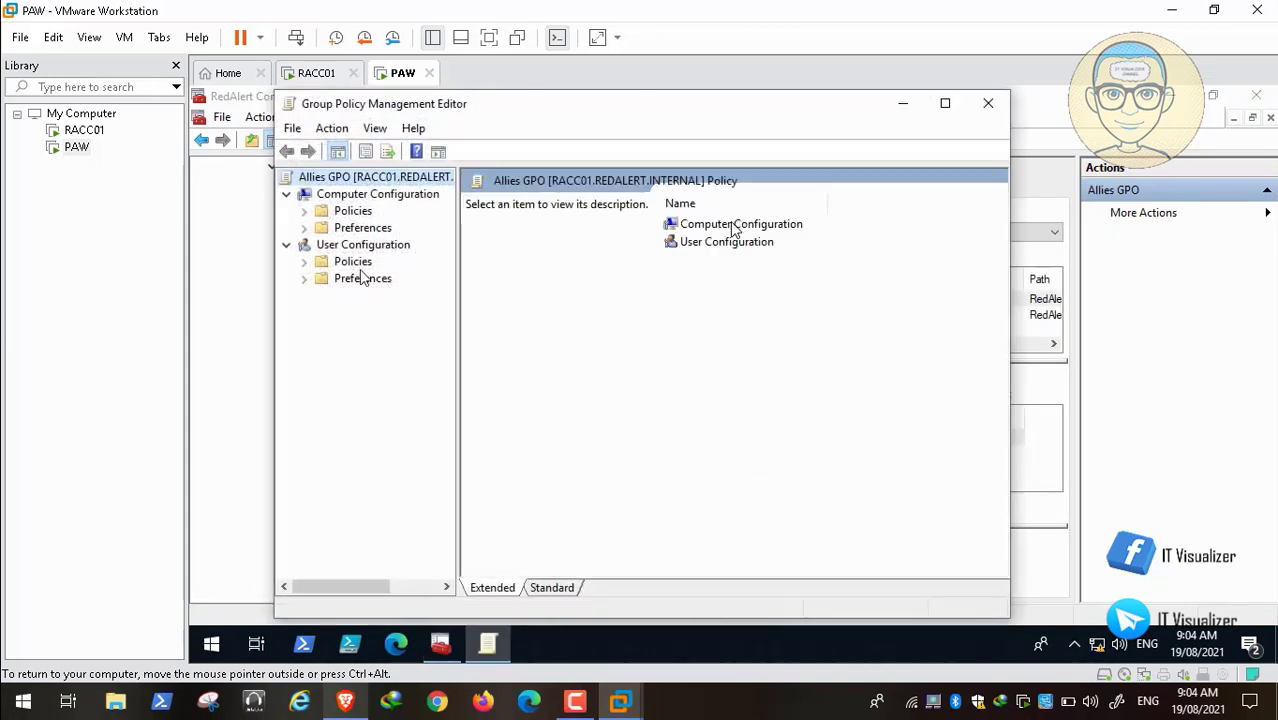
{"action": "left_click", "coordinate": [945, 103]}
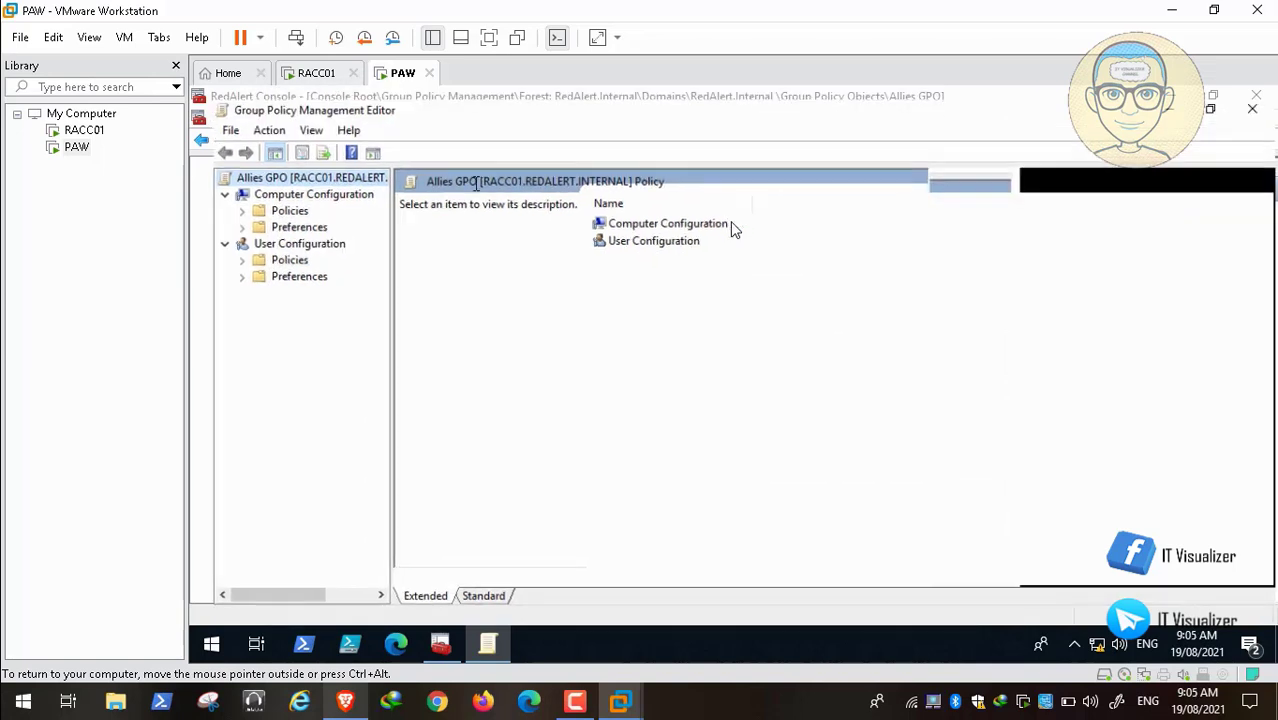
{"action": "left_click", "coordinate": [219, 217]}
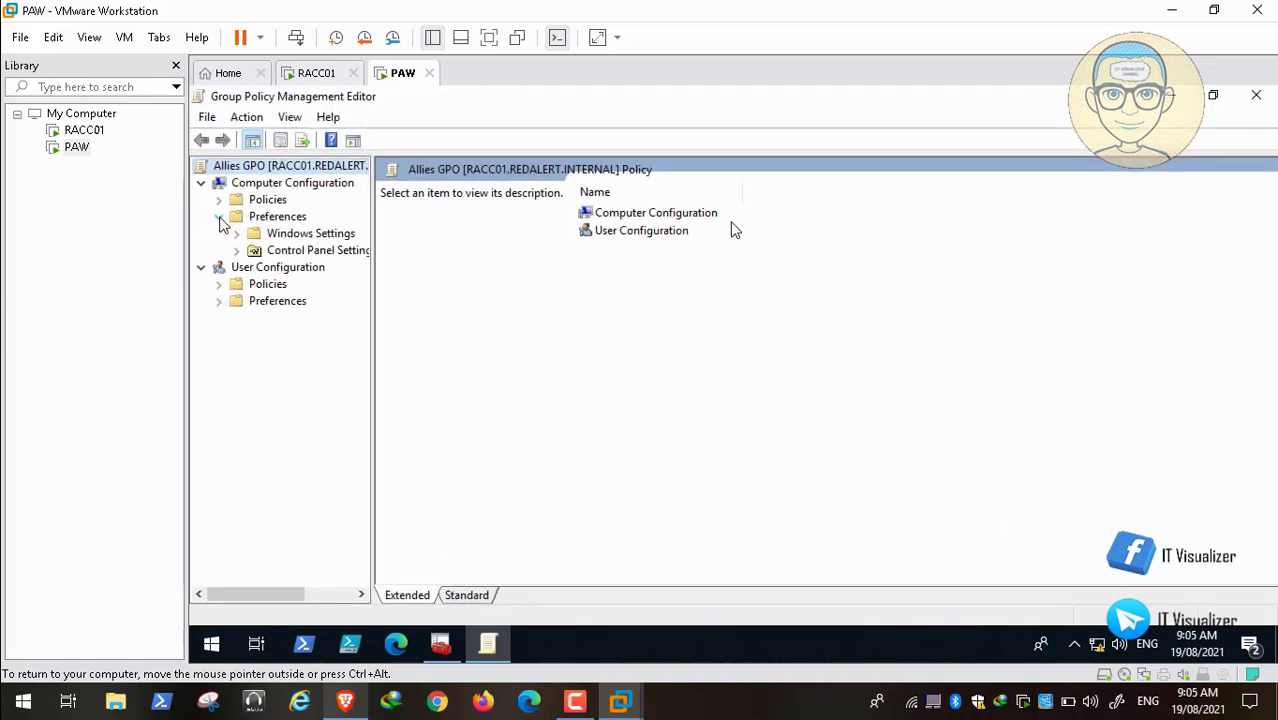
{"action": "left_click", "coordinate": [237, 234]}
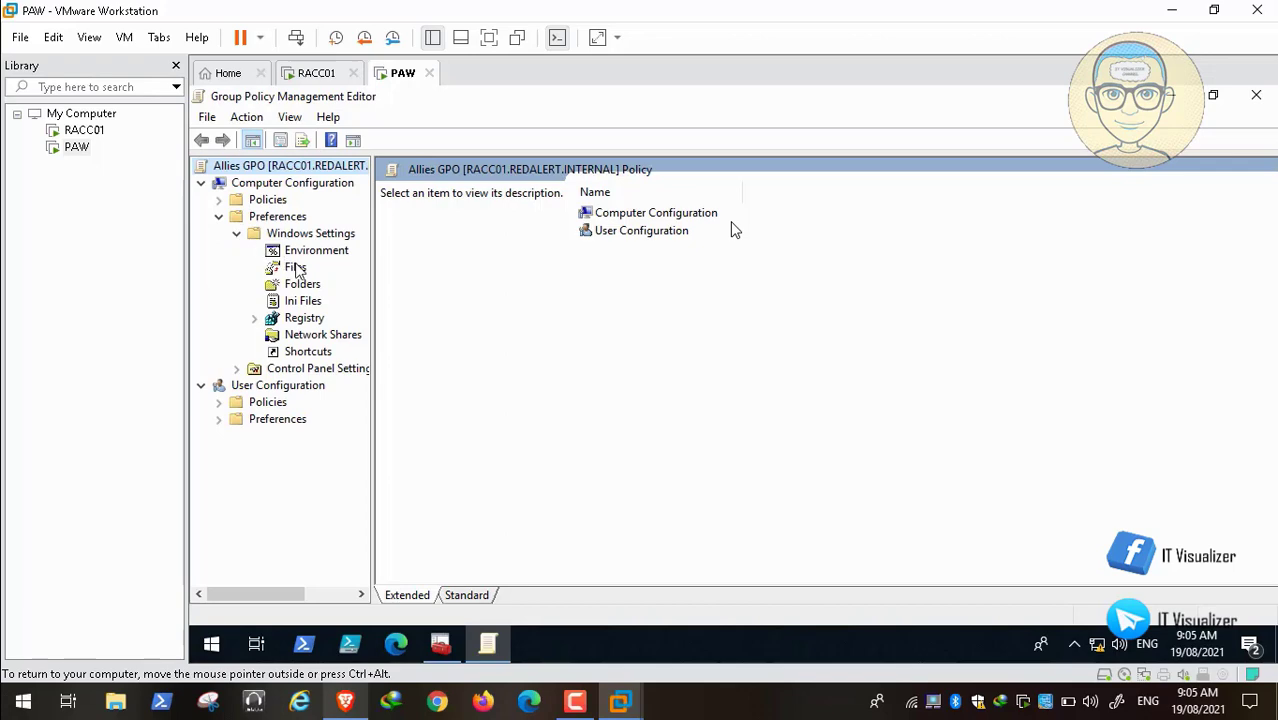
{"action": "left_click", "coordinate": [295, 267]}
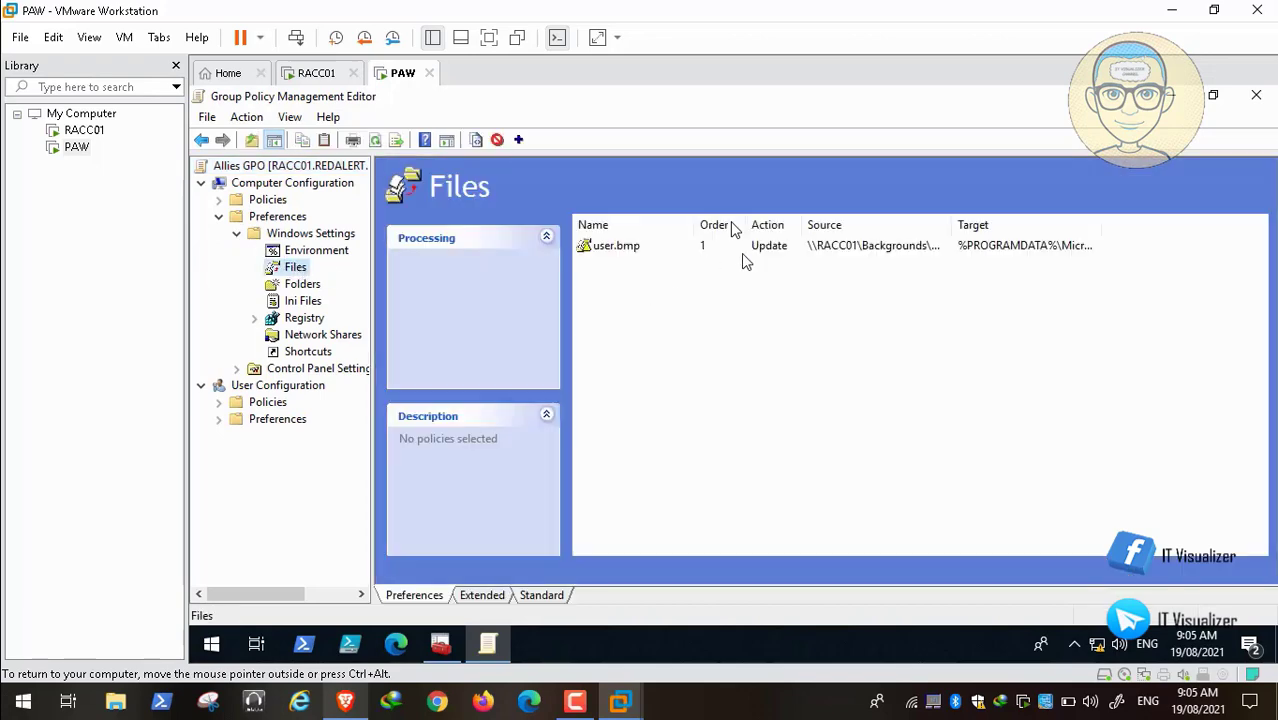
{"action": "left_click", "coordinate": [1257, 100]}
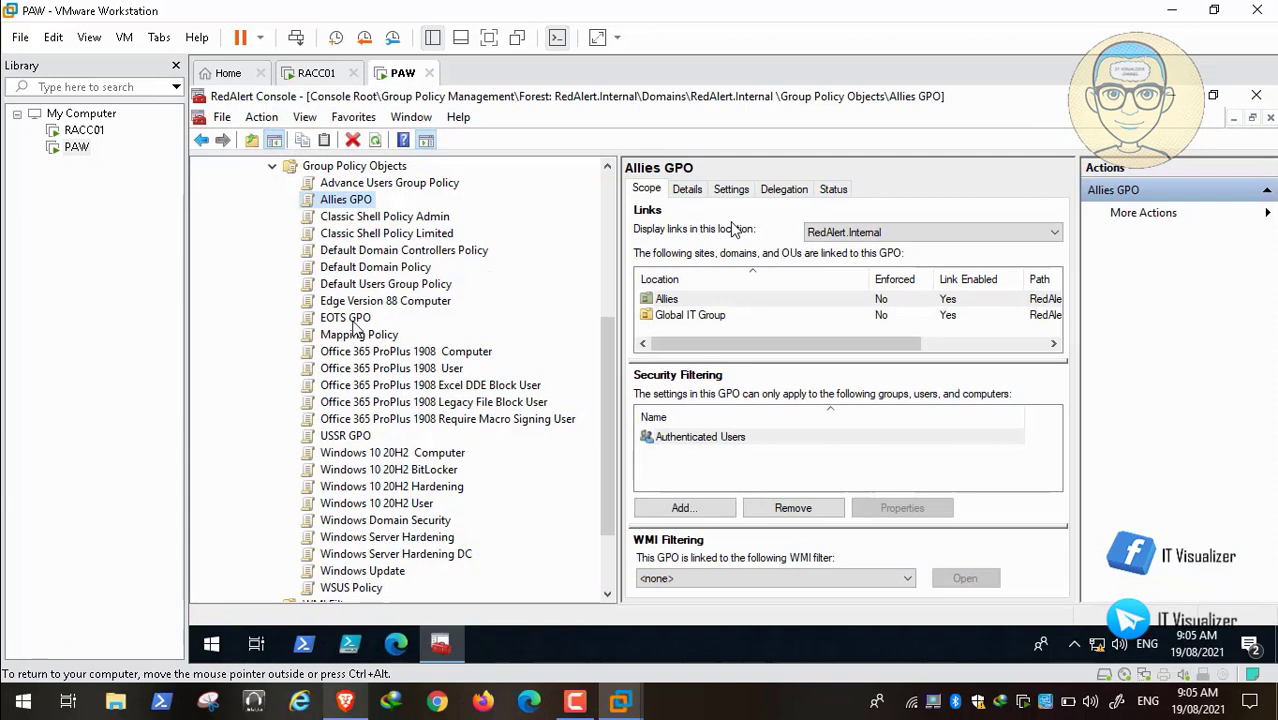
Step: Edit the EOTS GPO and open its Files preference user.jpg item properties
{"action": "left_click", "coordinate": [350, 320]}
{"action": "right_click", "coordinate": [350, 318]}
{"action": "left_click", "coordinate": [375, 312]}
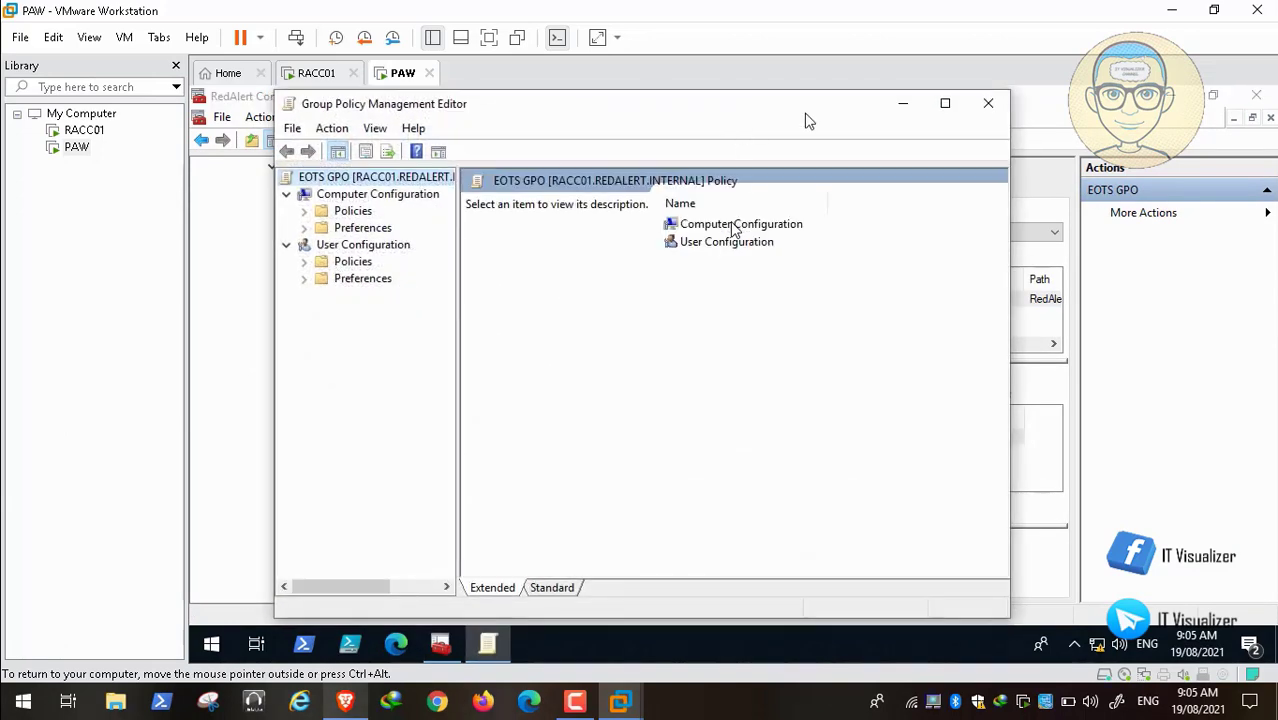
{"action": "left_click", "coordinate": [945, 103]}
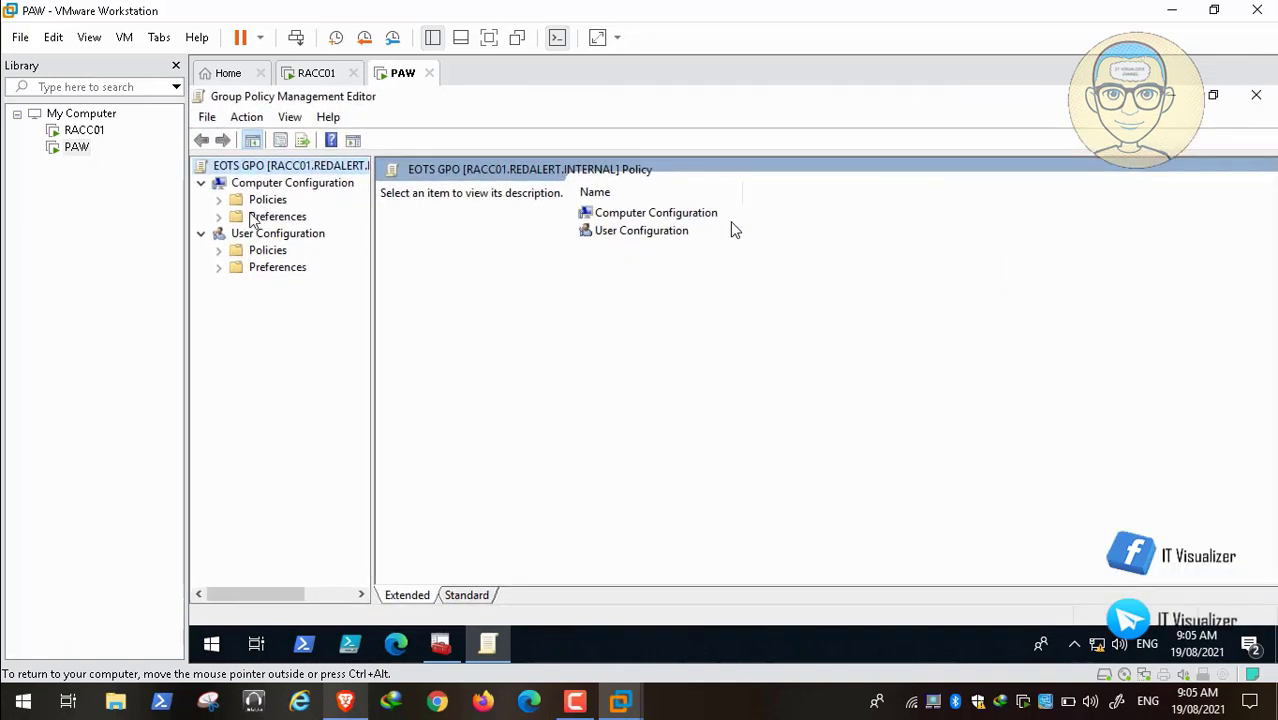
{"action": "left_click", "coordinate": [219, 216]}
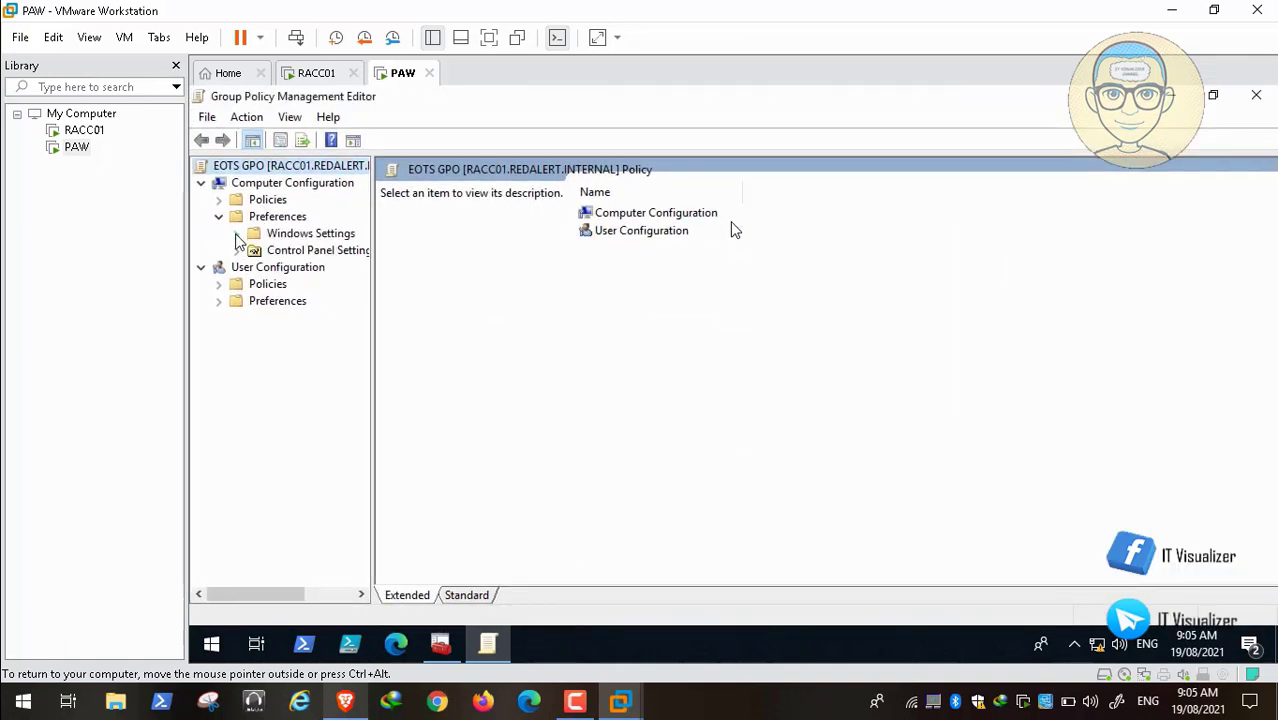
{"action": "left_click", "coordinate": [237, 234]}
{"action": "left_click", "coordinate": [295, 267]}
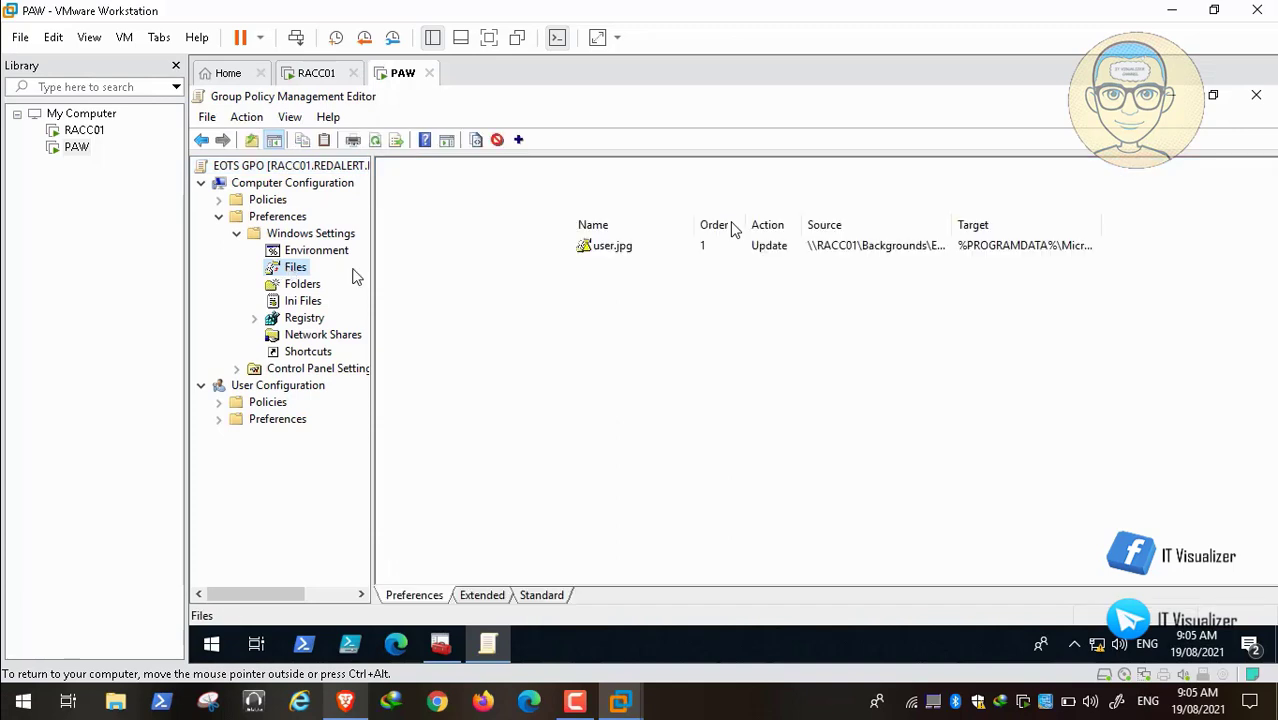
{"action": "double_click", "coordinate": [612, 246]}
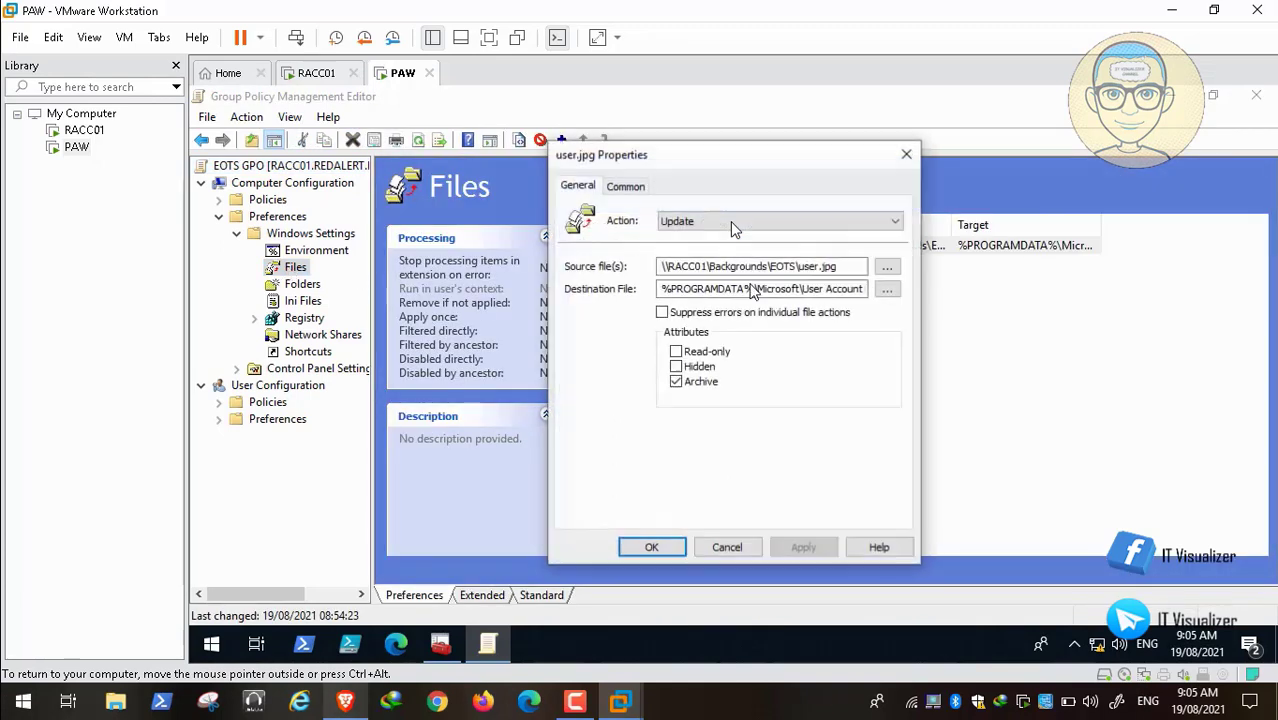
Step: Change source and destination paths to user.bmp, apply, and close the EOTS GPO editor
{"action": "left_click", "coordinate": [841, 266]}
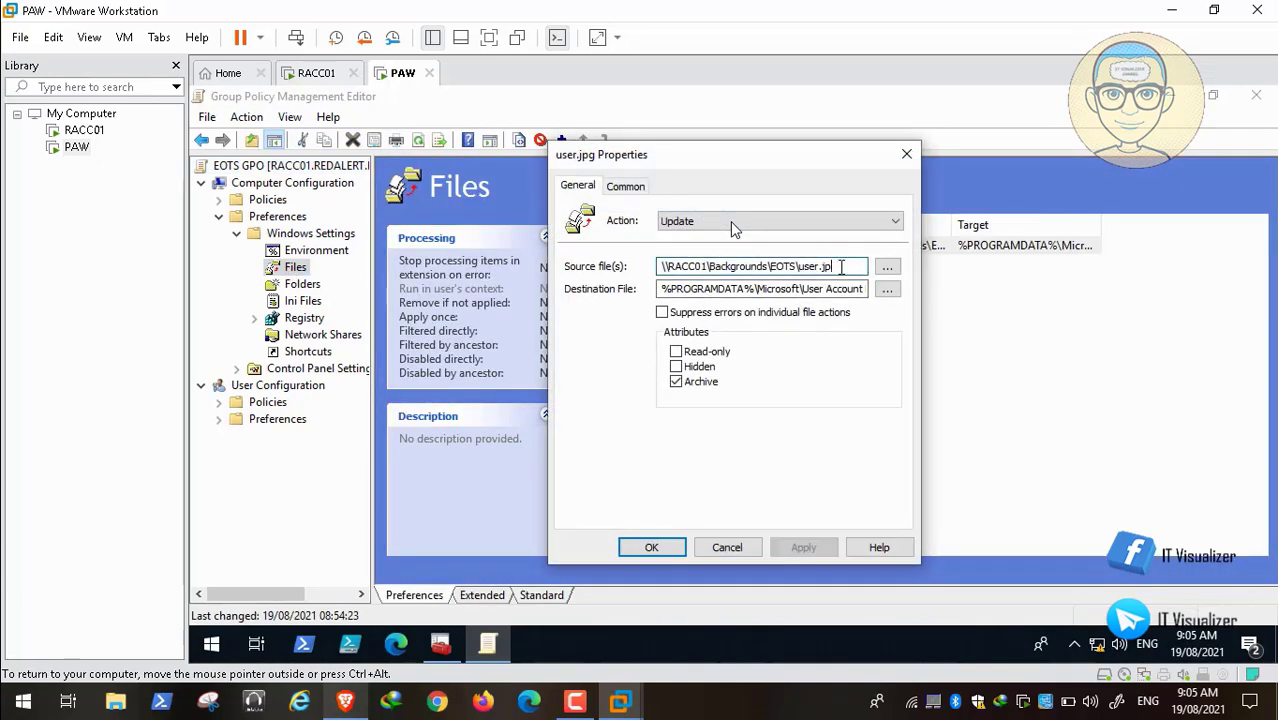
{"action": "key", "text": "BackSpace"}
{"action": "key", "text": "BackSpace"}
{"action": "type", "text": "bm"}
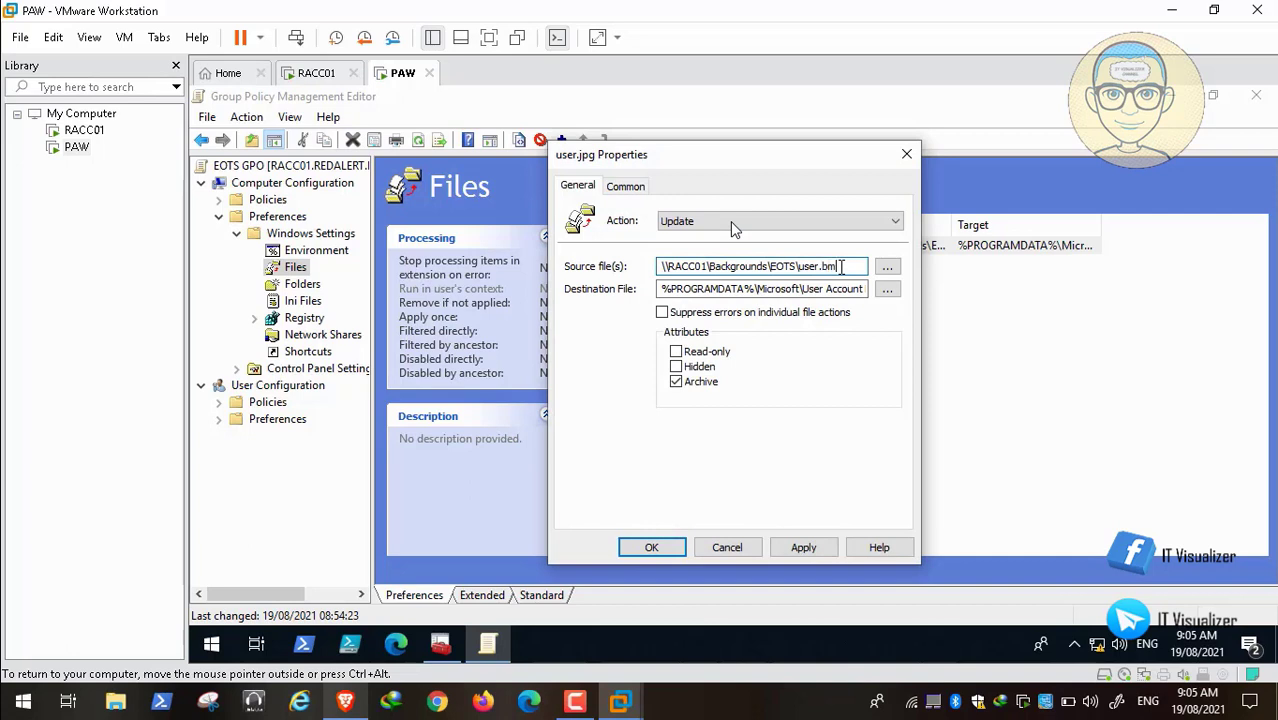
{"action": "type", "text": "p"}
{"action": "left_click", "coordinate": [841, 288]}
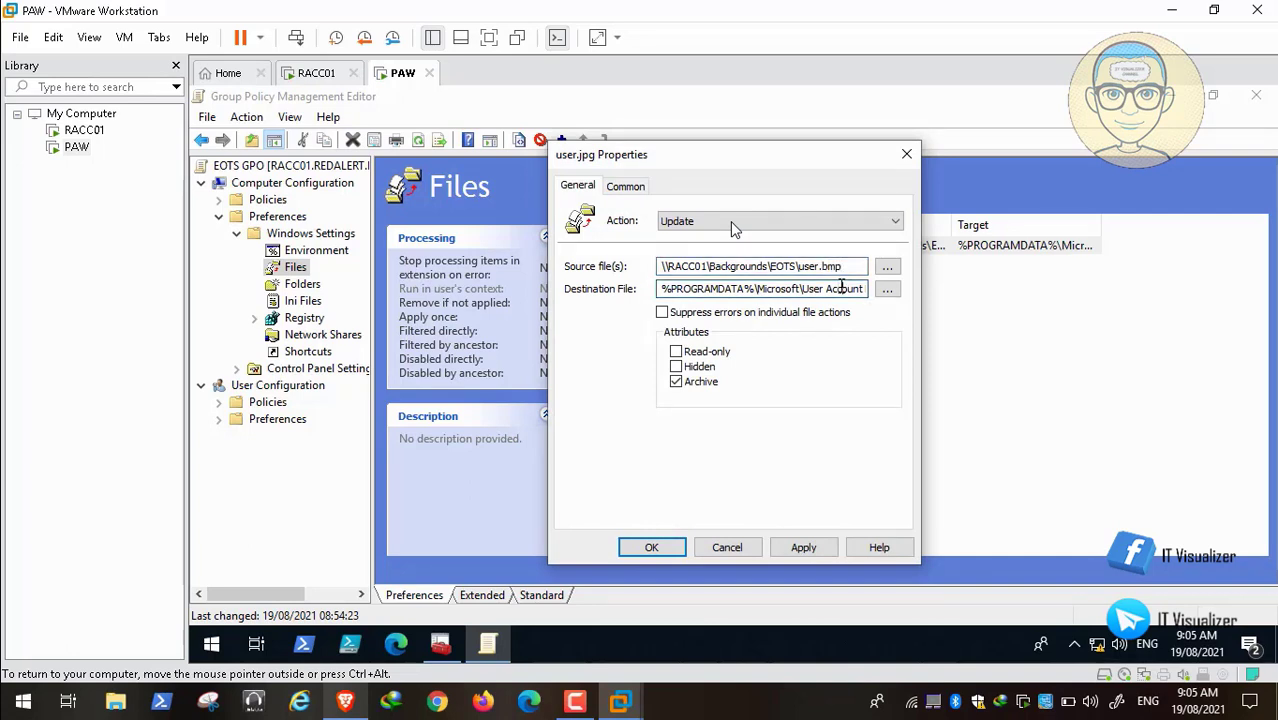
{"action": "key", "text": "End"}
{"action": "key", "text": "BackSpace"}
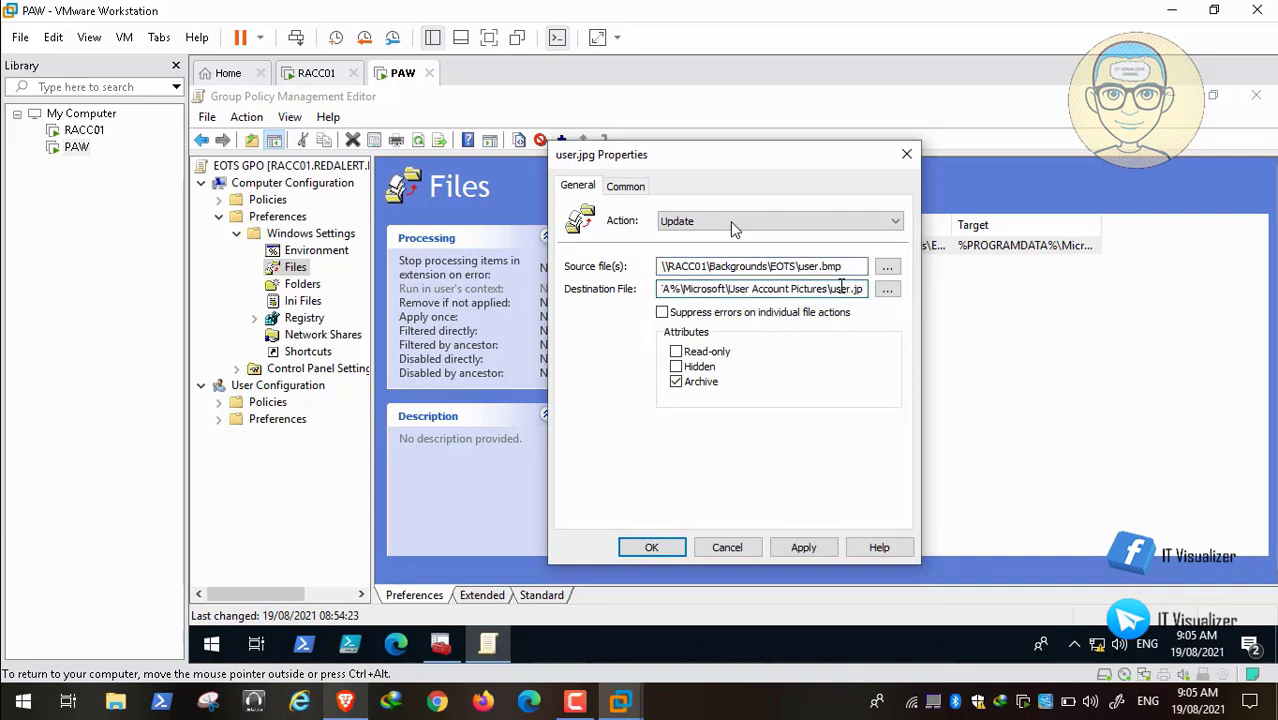
{"action": "key", "text": "BackSpace"}
{"action": "key", "text": "BackSpace"}
{"action": "type", "text": "bm"}
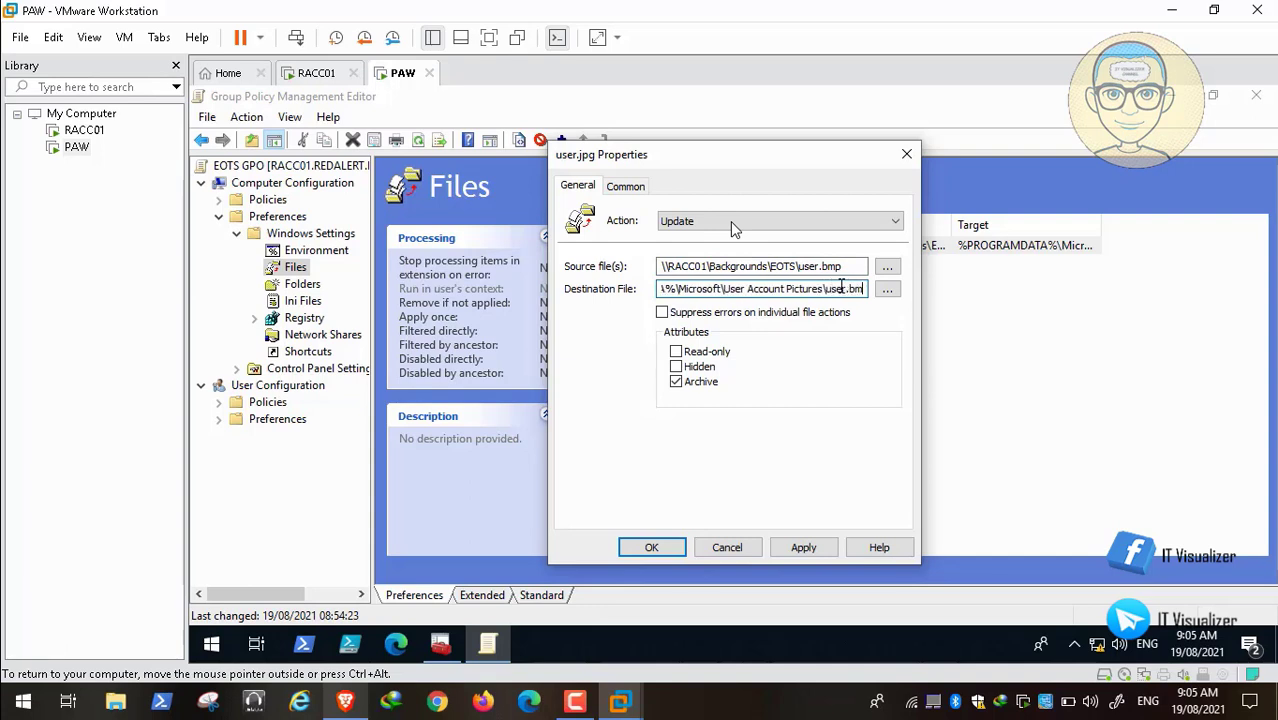
{"action": "type", "text": "p"}
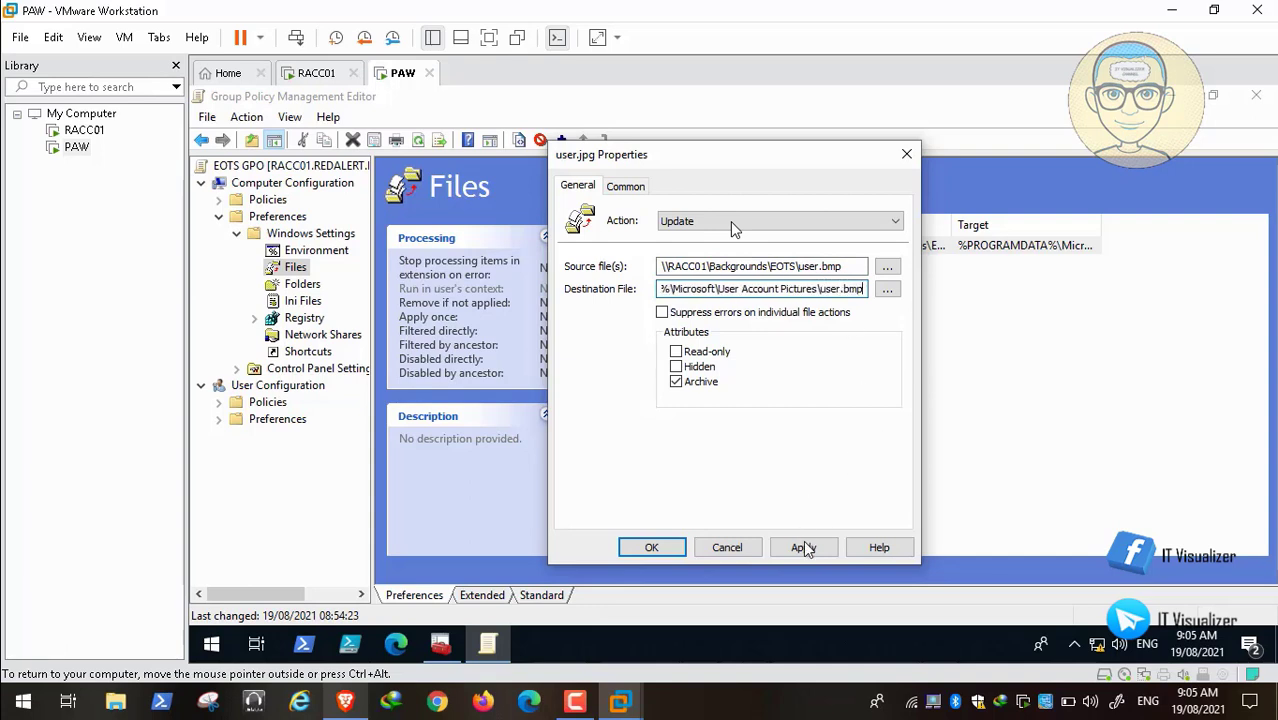
{"action": "left_click", "coordinate": [805, 547]}
{"action": "left_click", "coordinate": [651, 547]}
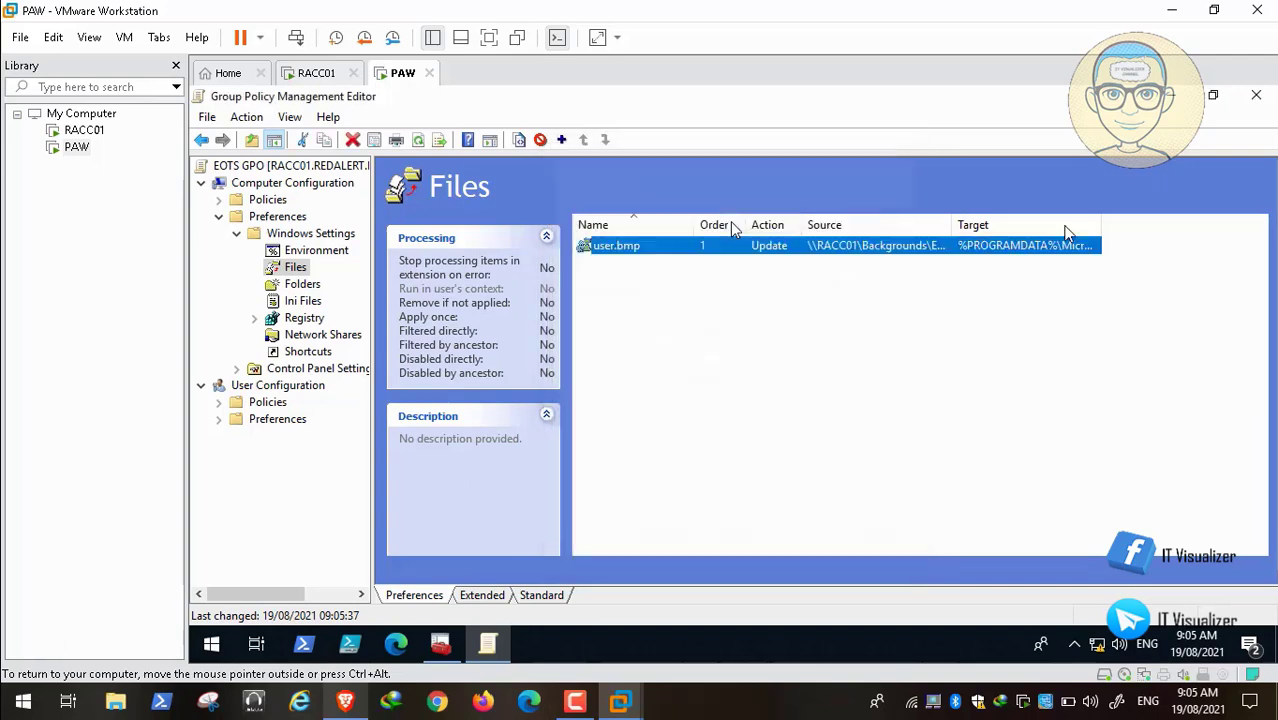
{"action": "left_click", "coordinate": [1257, 97]}
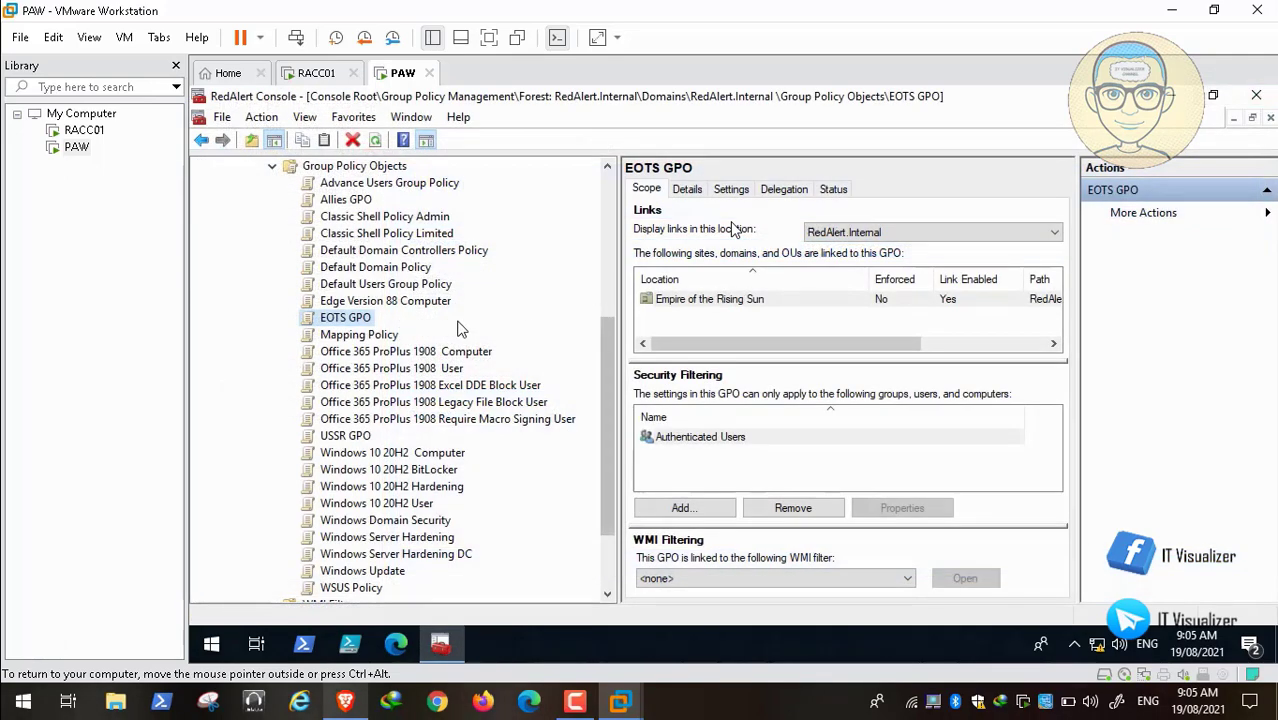
Step: Edit the USSR GPO and open its Files preference user.jpg item properties
{"action": "right_click", "coordinate": [347, 441]}
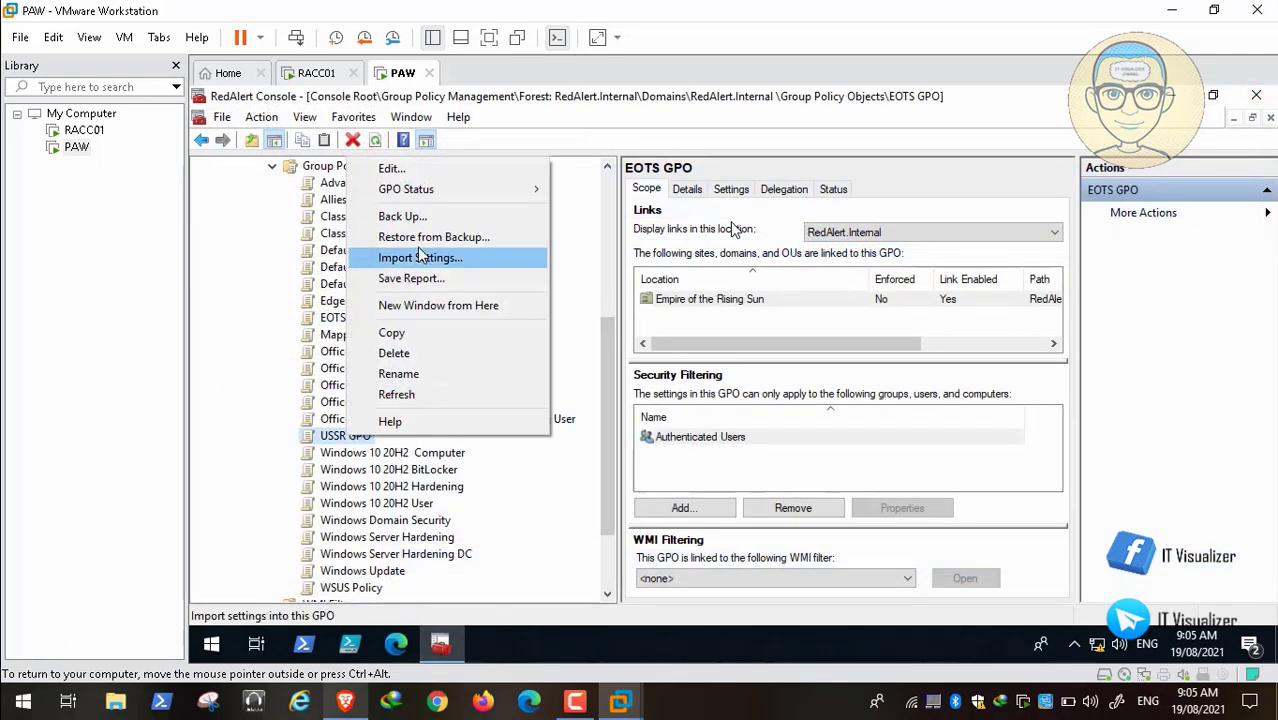
{"action": "left_click", "coordinate": [446, 170]}
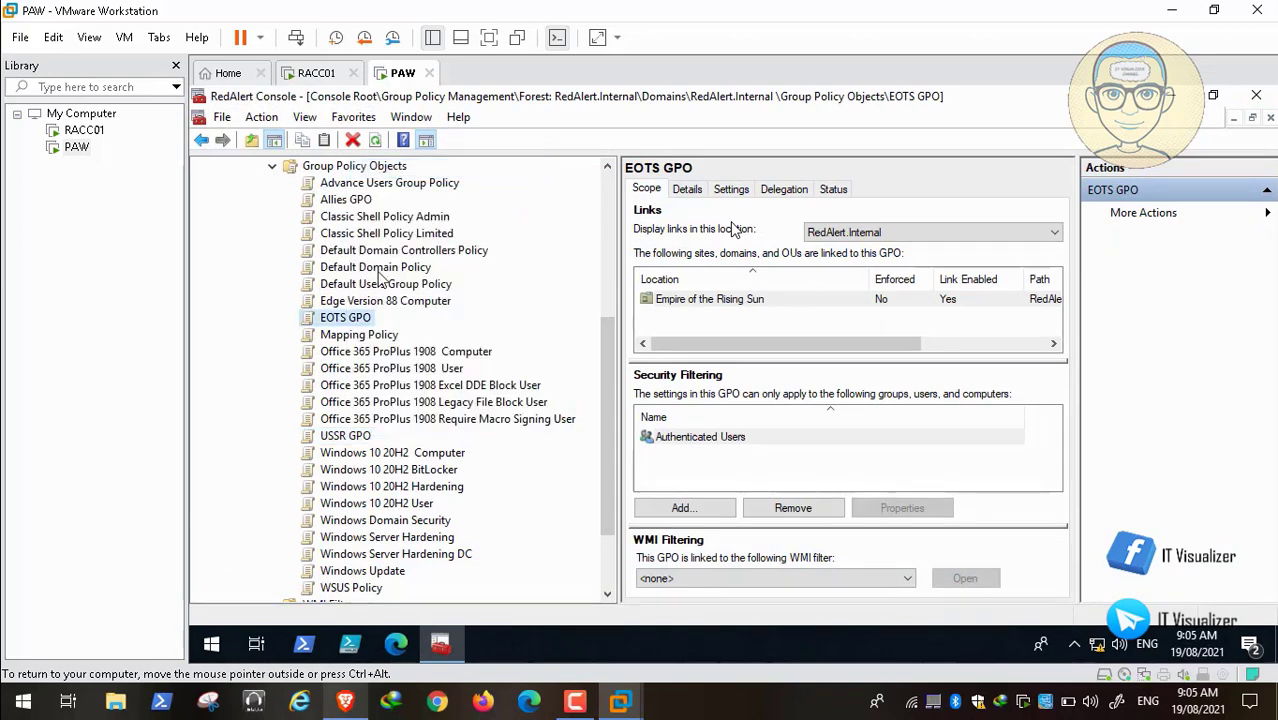
{"action": "left_click", "coordinate": [305, 228]}
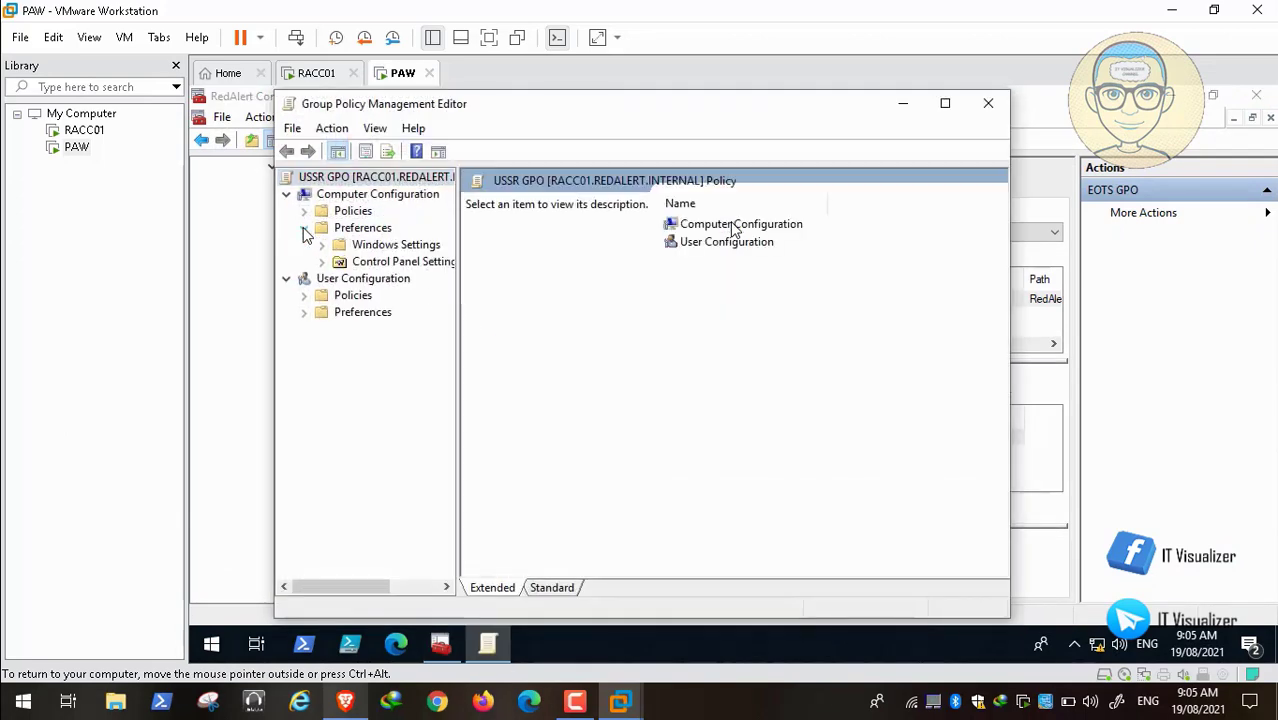
{"action": "left_click", "coordinate": [323, 245]}
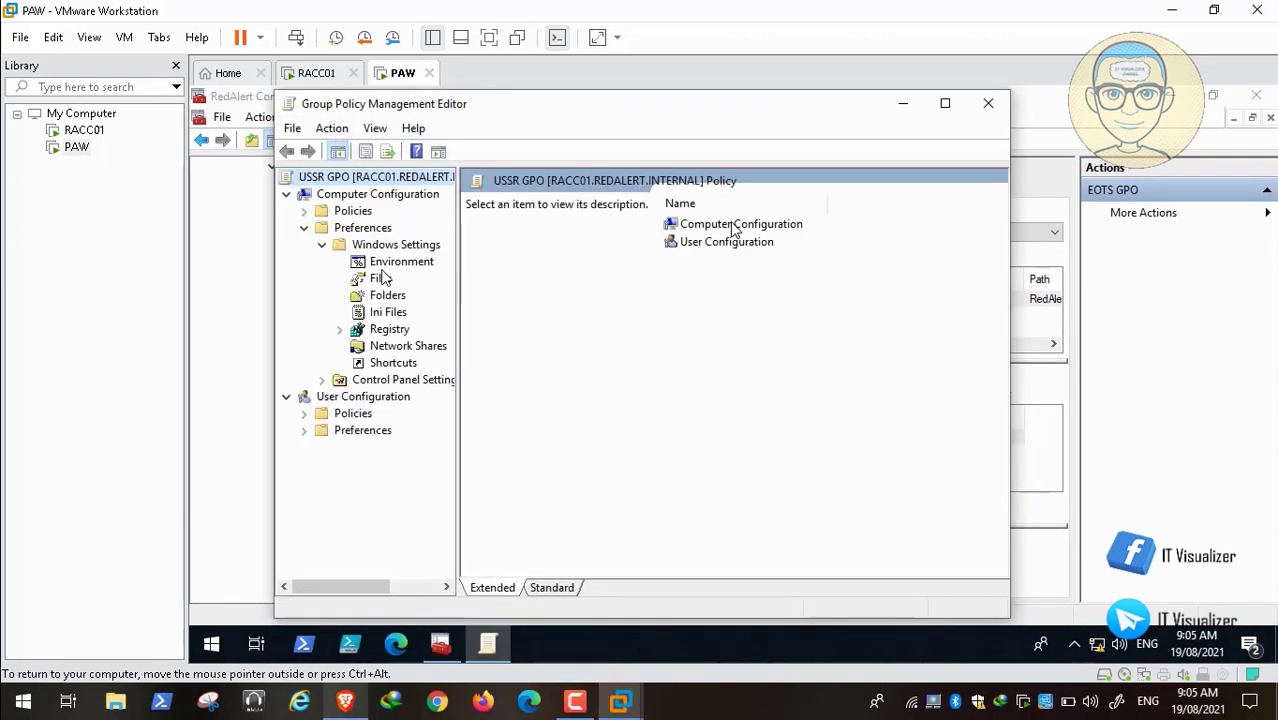
{"action": "left_click", "coordinate": [381, 279]}
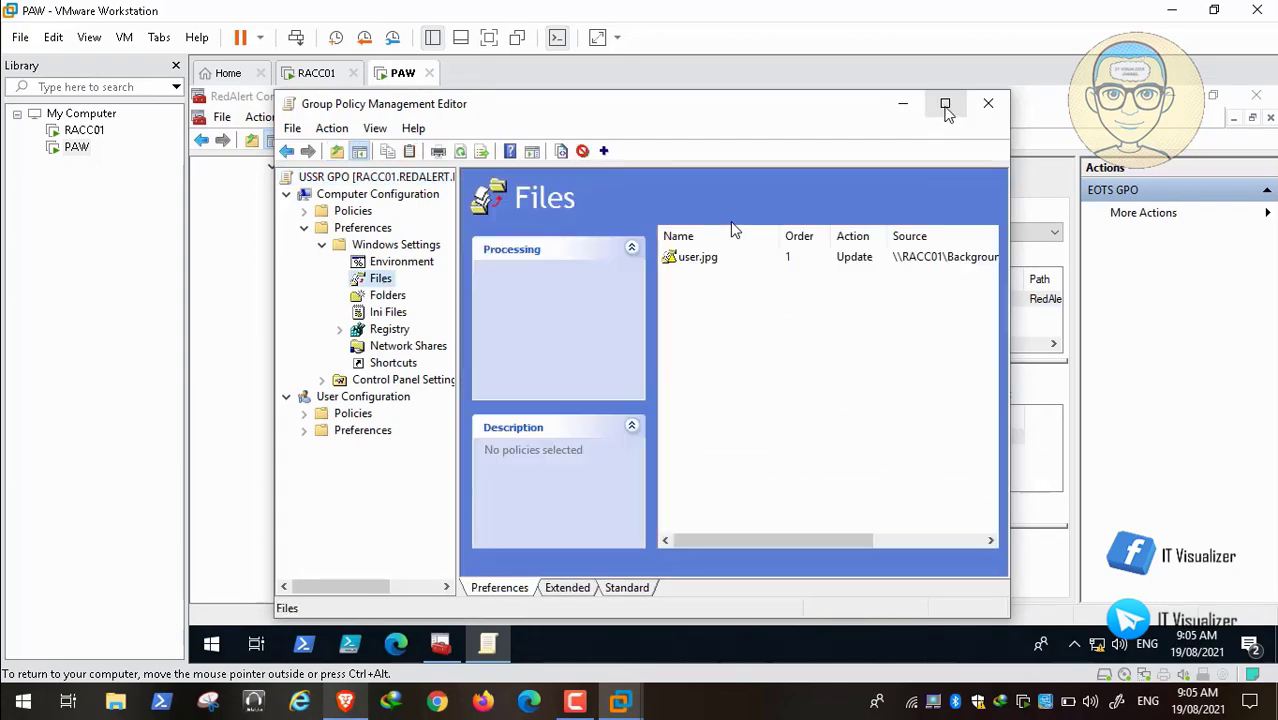
{"action": "left_click", "coordinate": [944, 103]}
{"action": "double_click", "coordinate": [628, 247]}
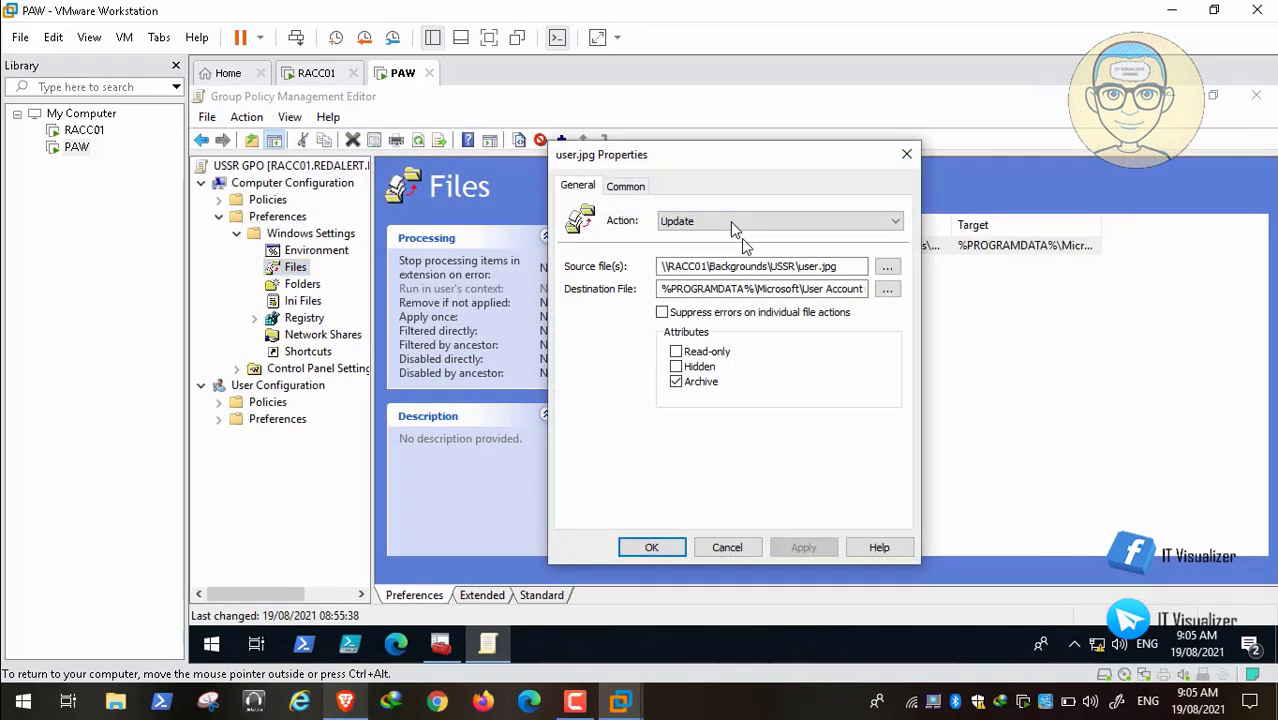
Step: Change source and destination extensions to bmp, apply, and close the USSR GPO editor
{"action": "left_click", "coordinate": [843, 268]}
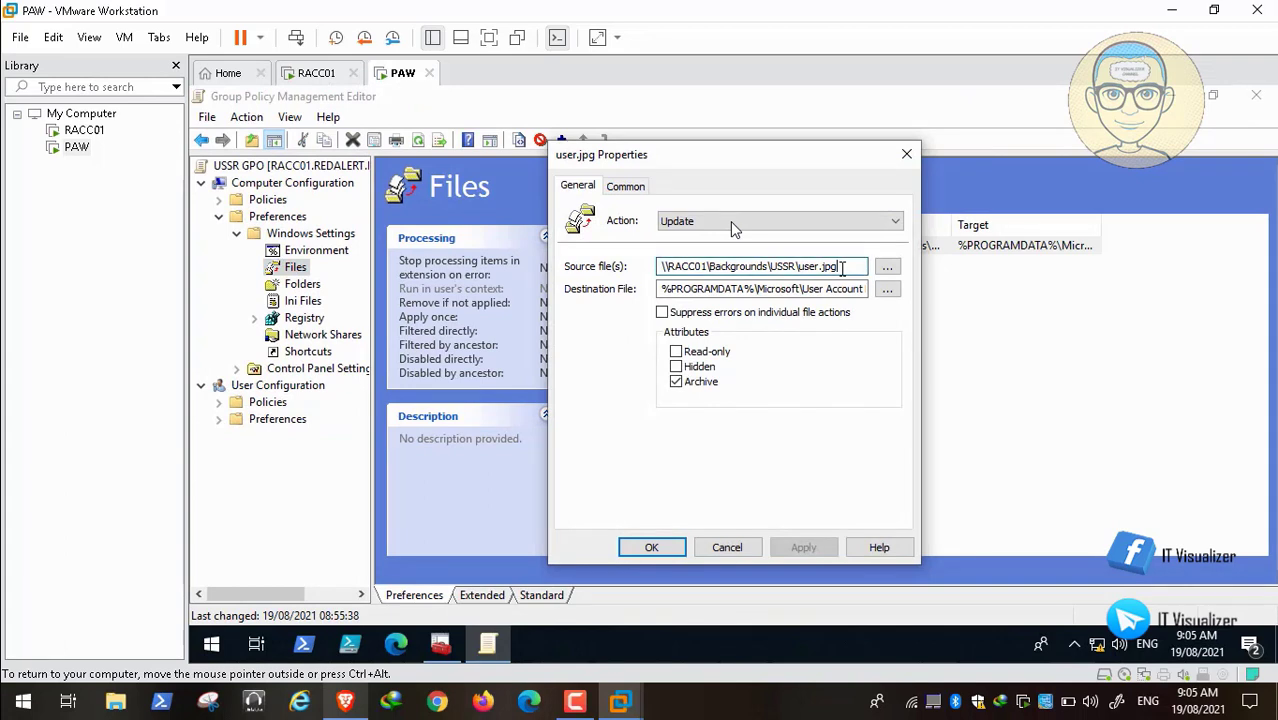
{"action": "key", "text": "BackSpace"}
{"action": "key", "text": "BackSpace"}
{"action": "key", "text": "BackSpace"}
{"action": "type", "text": "bmp"}
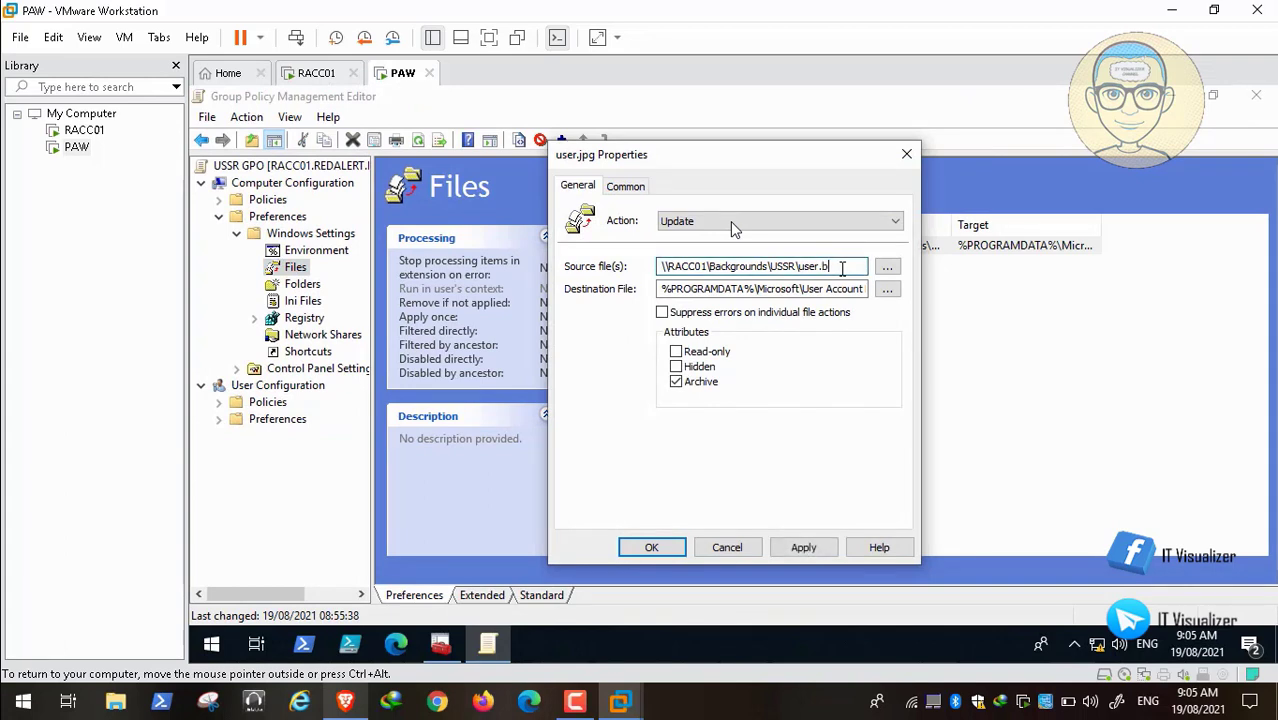
{"action": "left_click", "coordinate": [845, 288]}
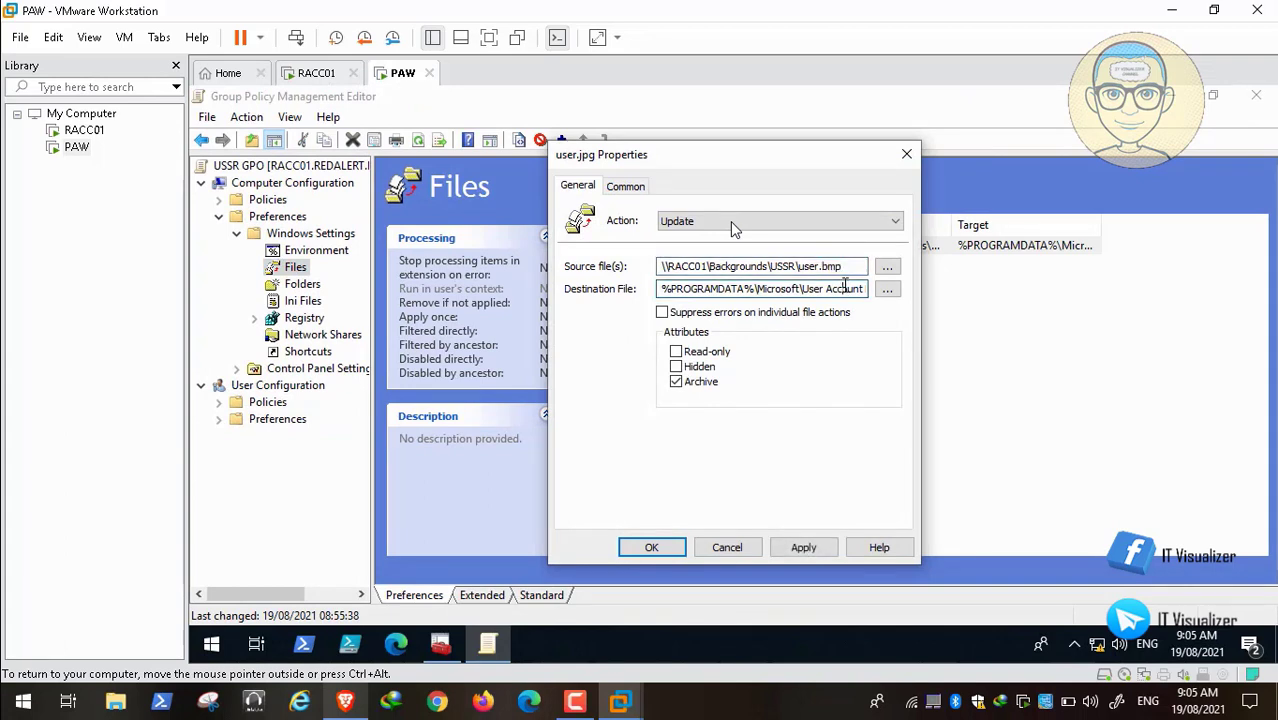
{"action": "key", "text": "Right"}
{"action": "key", "text": "Right"}
{"action": "key", "text": "Right"}
{"action": "key", "text": "Right"}
{"action": "key", "text": "Right"}
{"action": "key", "text": "Right"}
{"action": "key", "text": "Right"}
{"action": "key", "text": "Right"}
{"action": "key", "text": "Right"}
{"action": "key", "text": "Right"}
{"action": "key", "text": "Right"}
{"action": "key", "text": "Right"}
{"action": "key", "text": "Right"}
{"action": "key", "text": "Right"}
{"action": "key", "text": "Right"}
{"action": "key", "text": "Right"}
{"action": "key", "text": "Right"}
{"action": "key", "text": "Right"}
{"action": "key", "text": "Right"}
{"action": "key", "text": "Right"}
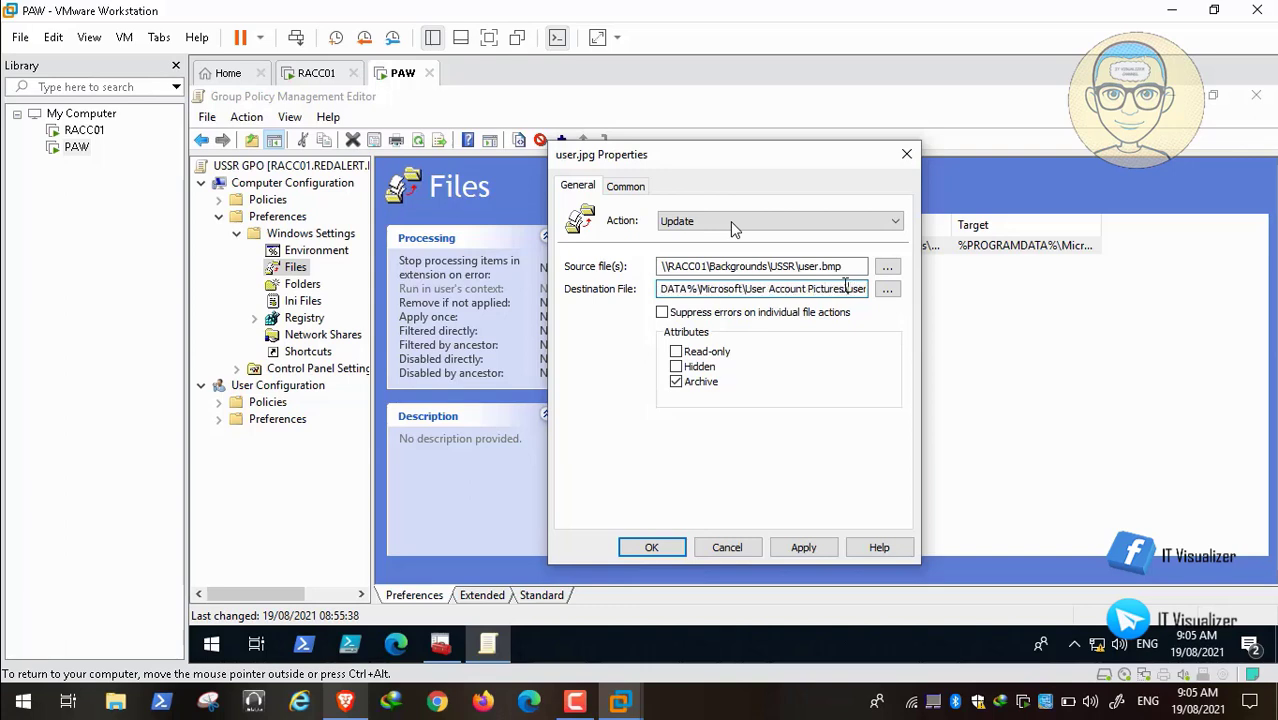
{"action": "key", "text": "BackSpace"}
{"action": "key", "text": "BackSpace"}
{"action": "key", "text": "BackSpace"}
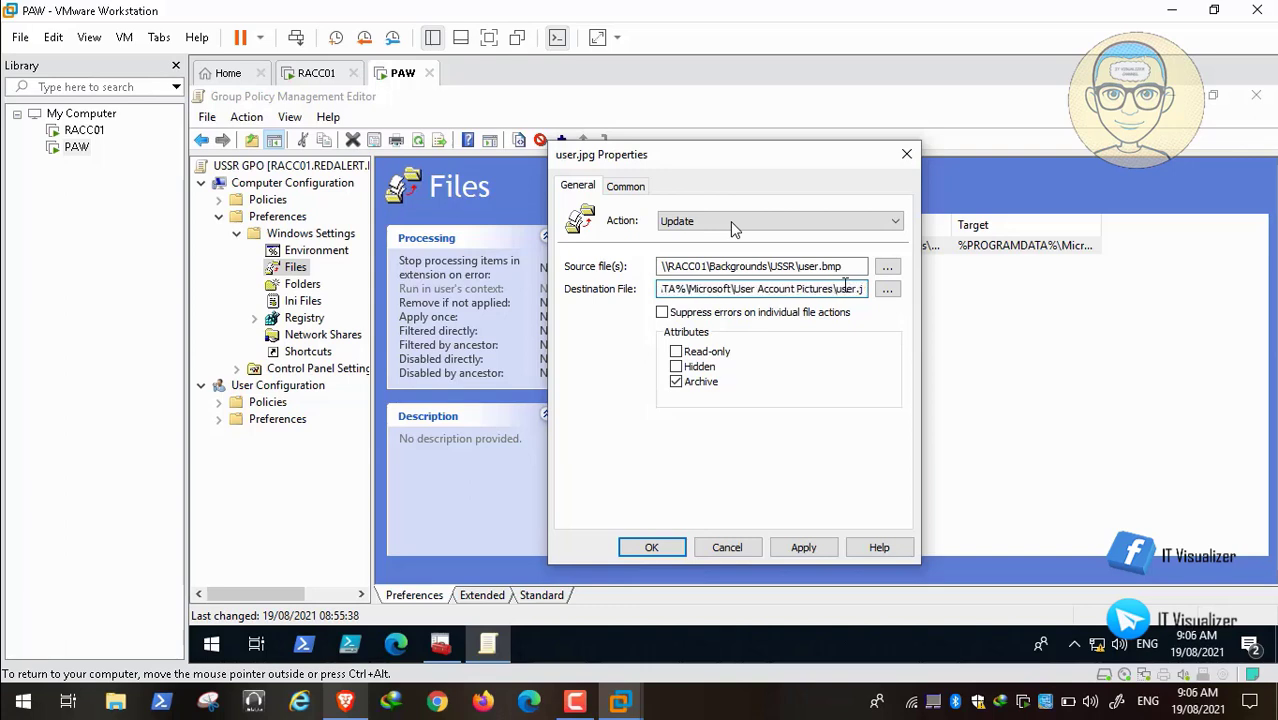
{"action": "type", "text": "bmp"}
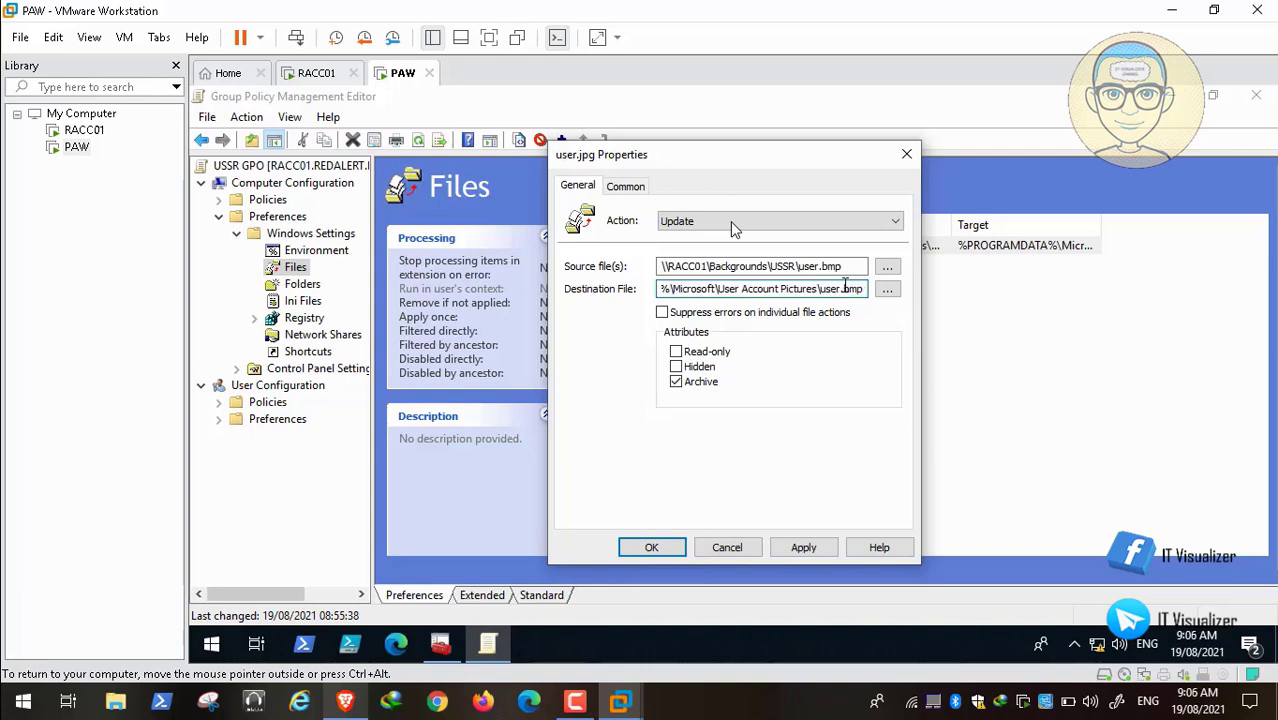
{"action": "left_click", "coordinate": [803, 547]}
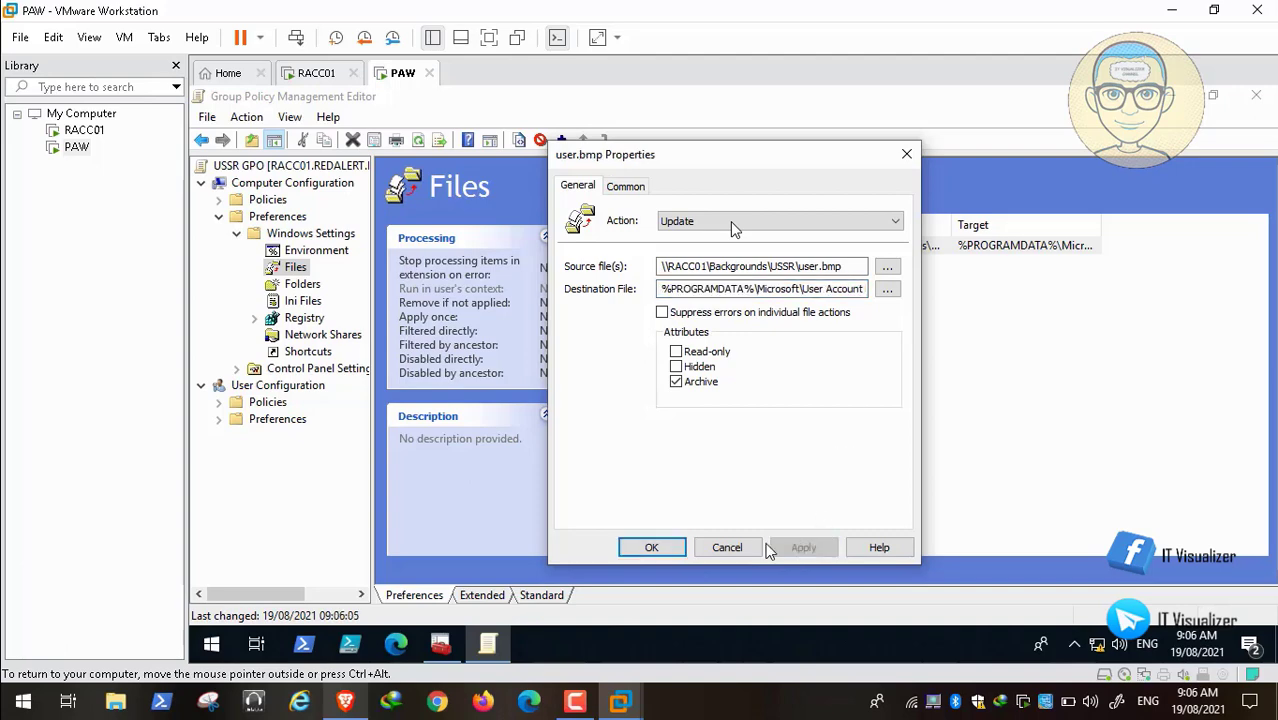
{"action": "left_click", "coordinate": [651, 549]}
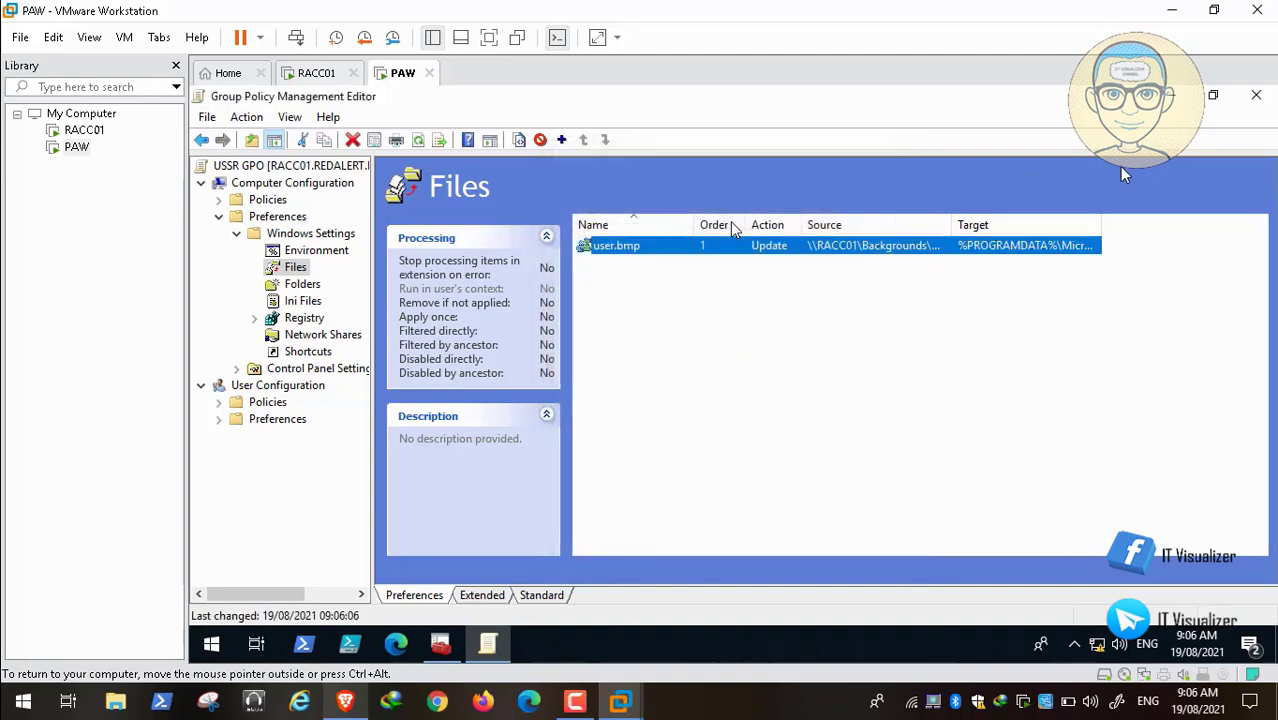
{"action": "left_click", "coordinate": [1257, 96]}
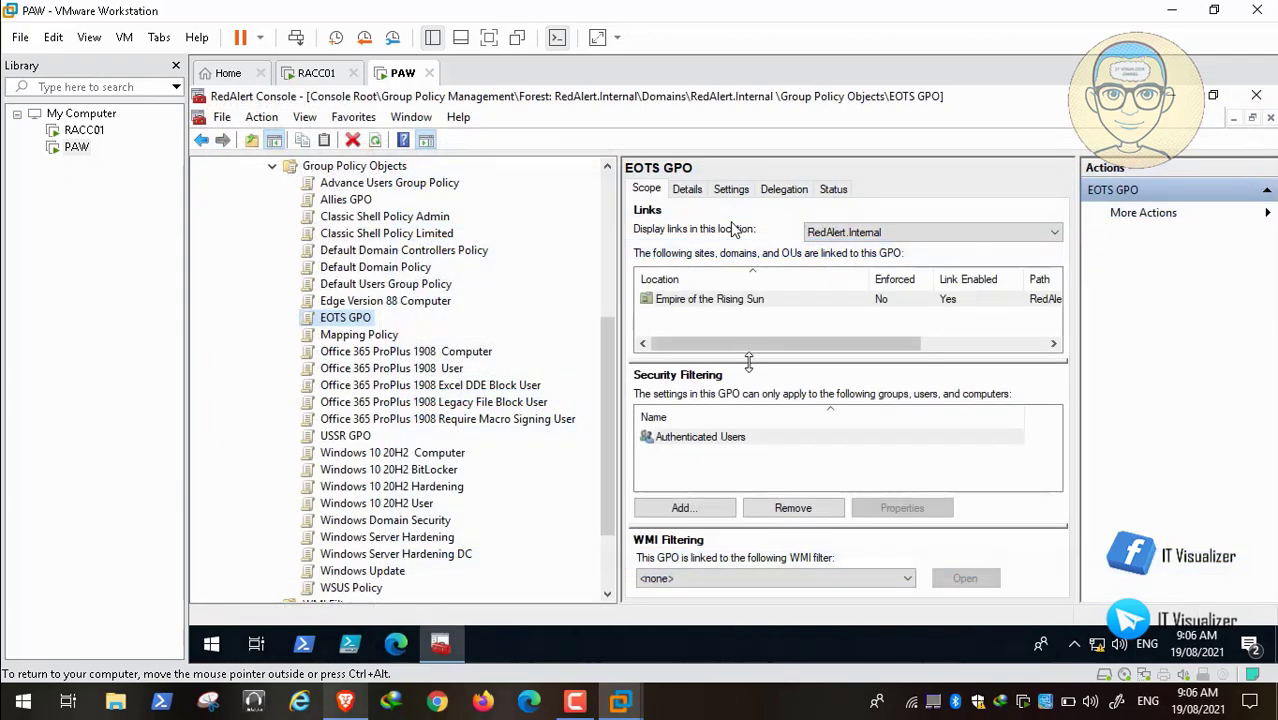
Step: Open %PROGRAMDATA%\Microsoft\User Account Pictures from the Run history
{"action": "right_click", "coordinate": [214, 645]}
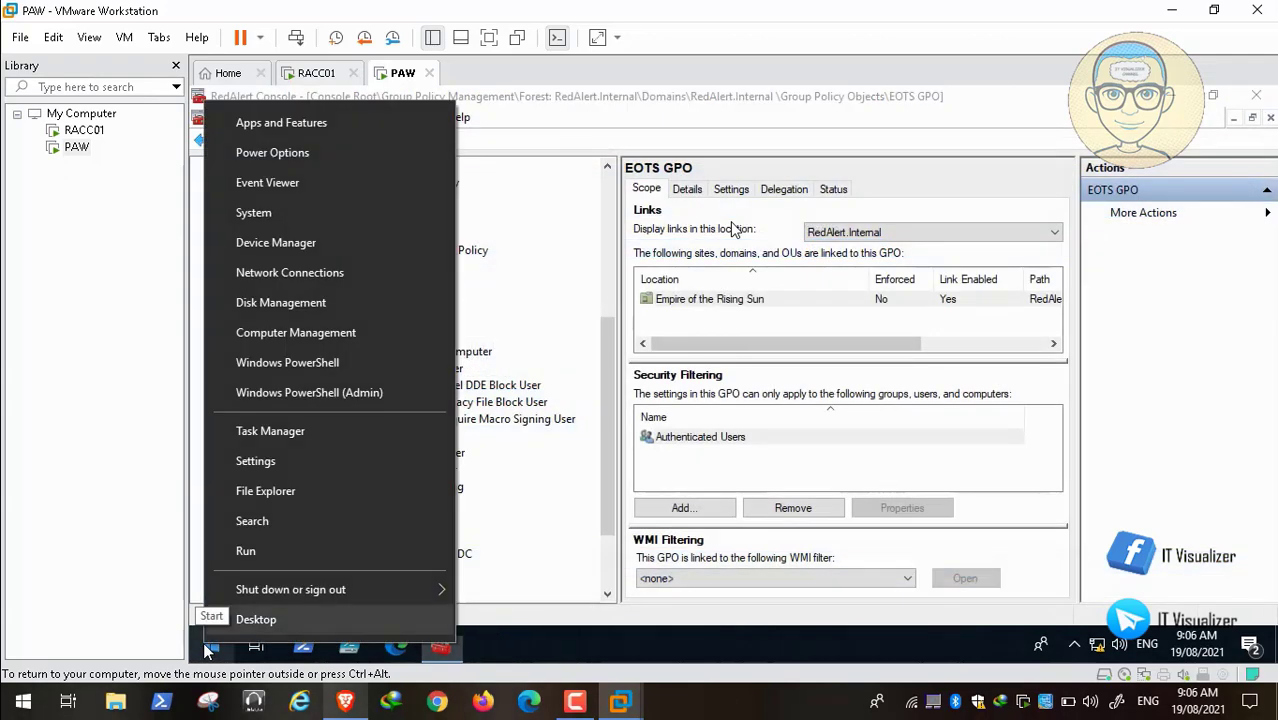
{"action": "left_click", "coordinate": [246, 551]}
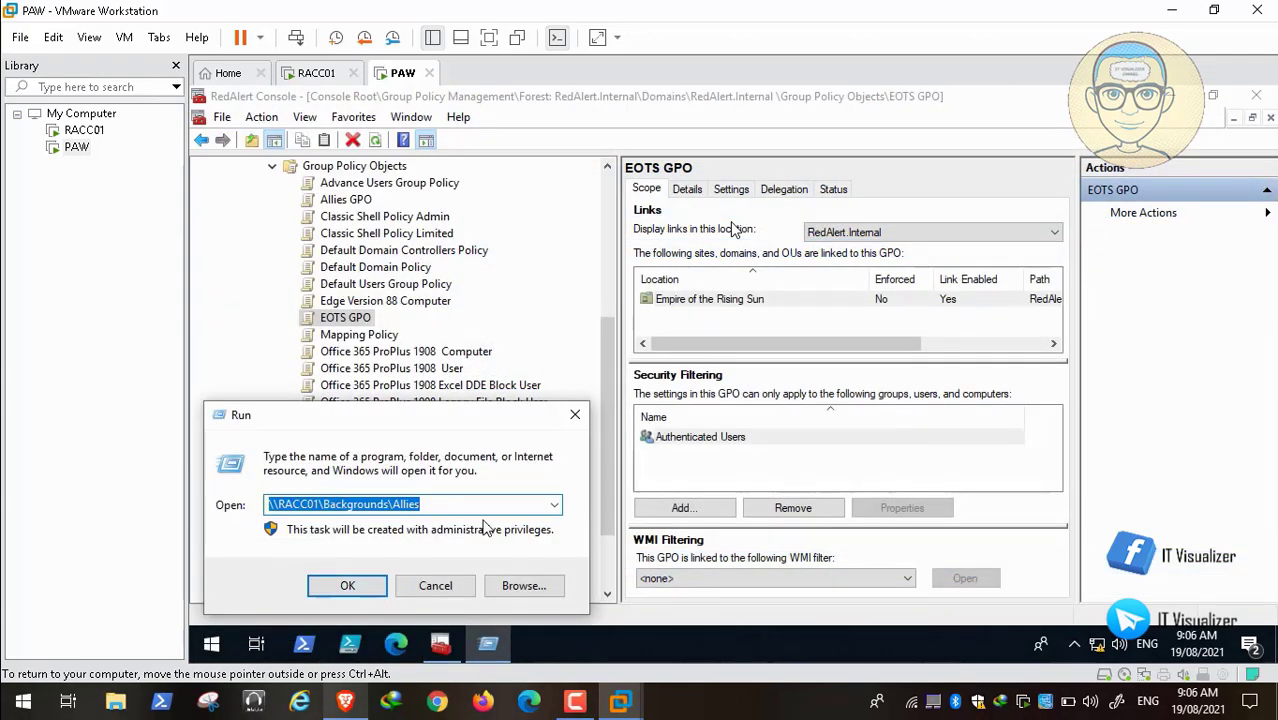
{"action": "left_click", "coordinate": [556, 505]}
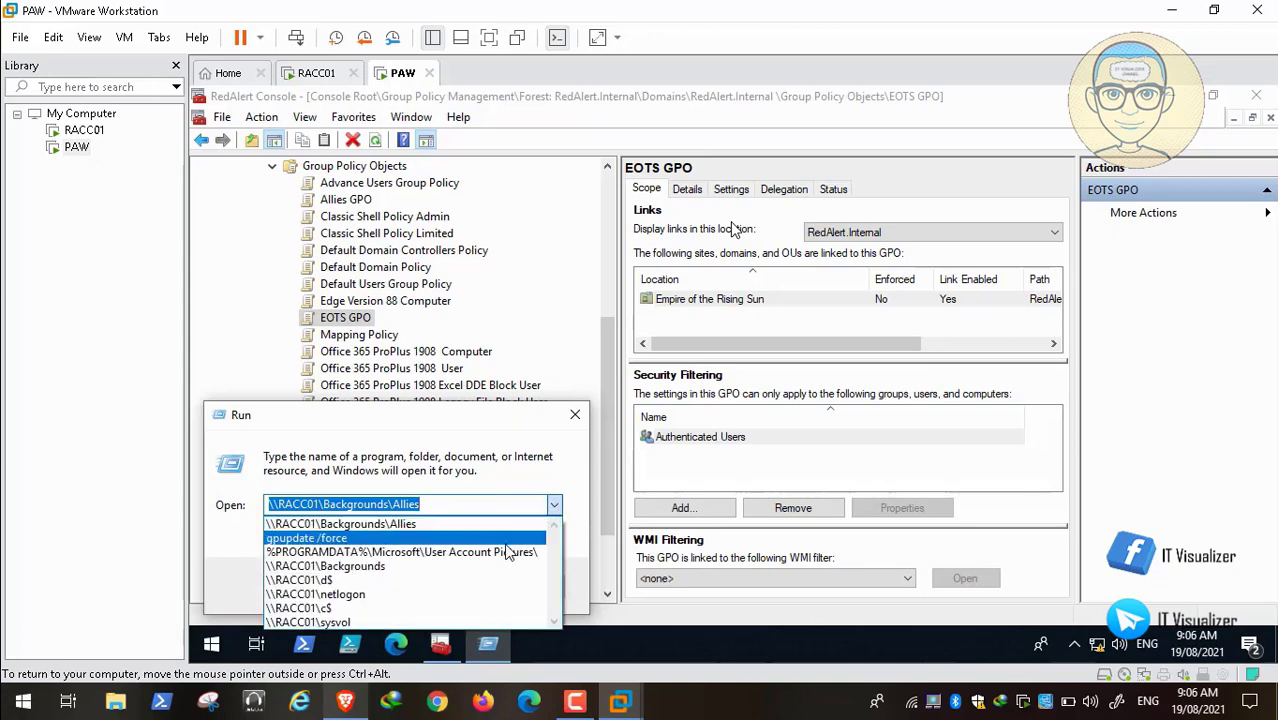
{"action": "left_click", "coordinate": [507, 553]}
{"action": "left_click", "coordinate": [345, 588]}
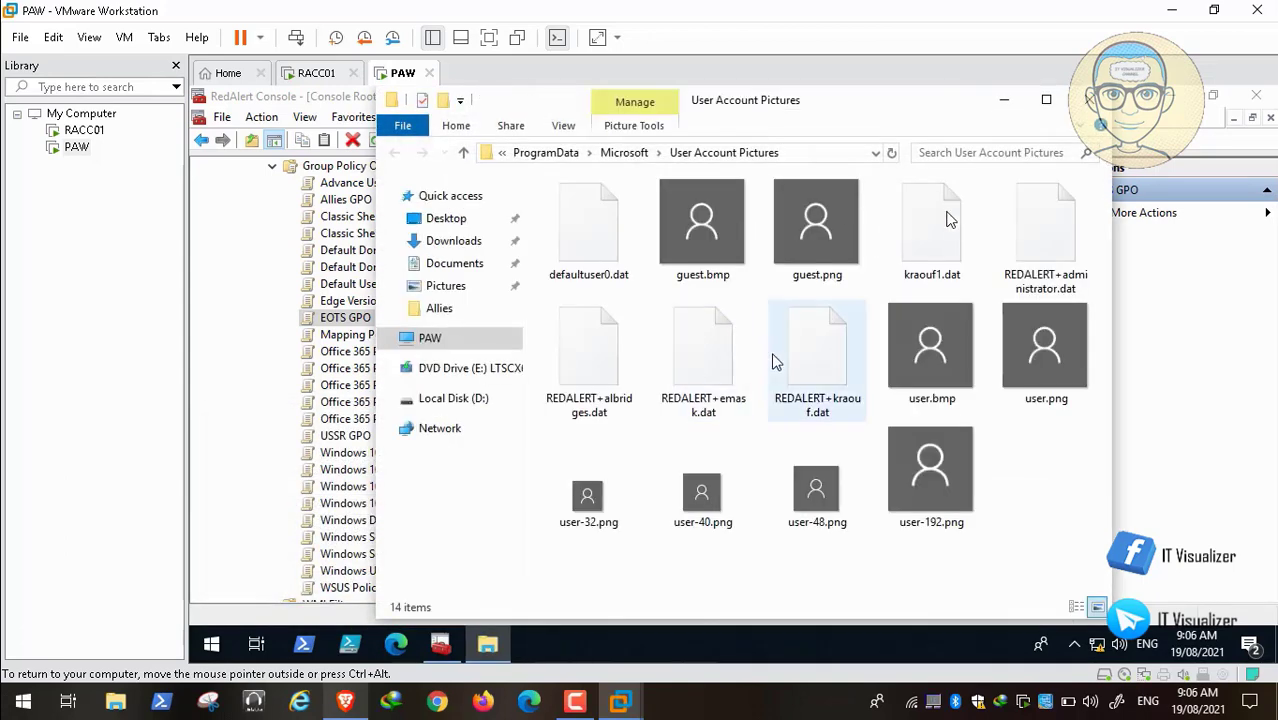
Step: Check that user.bmp is 588 KB, then close the folder and the RedAlert Console
{"action": "left_click", "coordinate": [934, 362]}
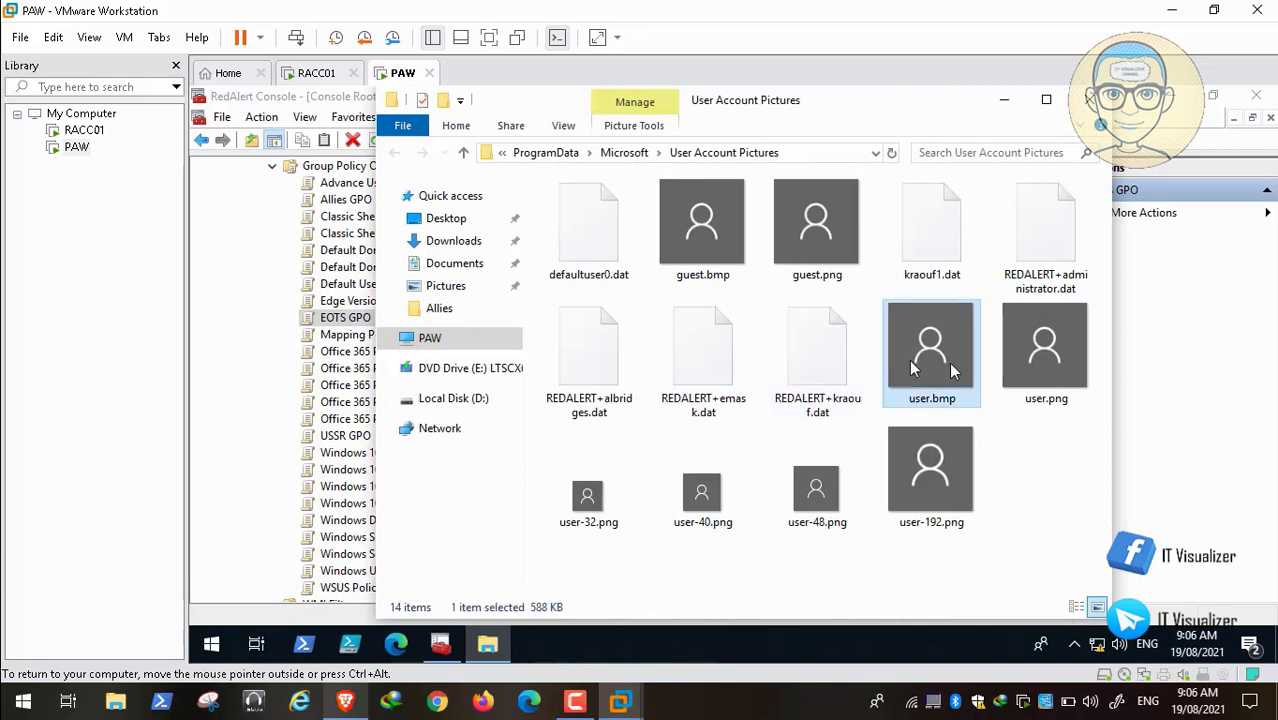
{"action": "left_click", "coordinate": [1040, 357]}
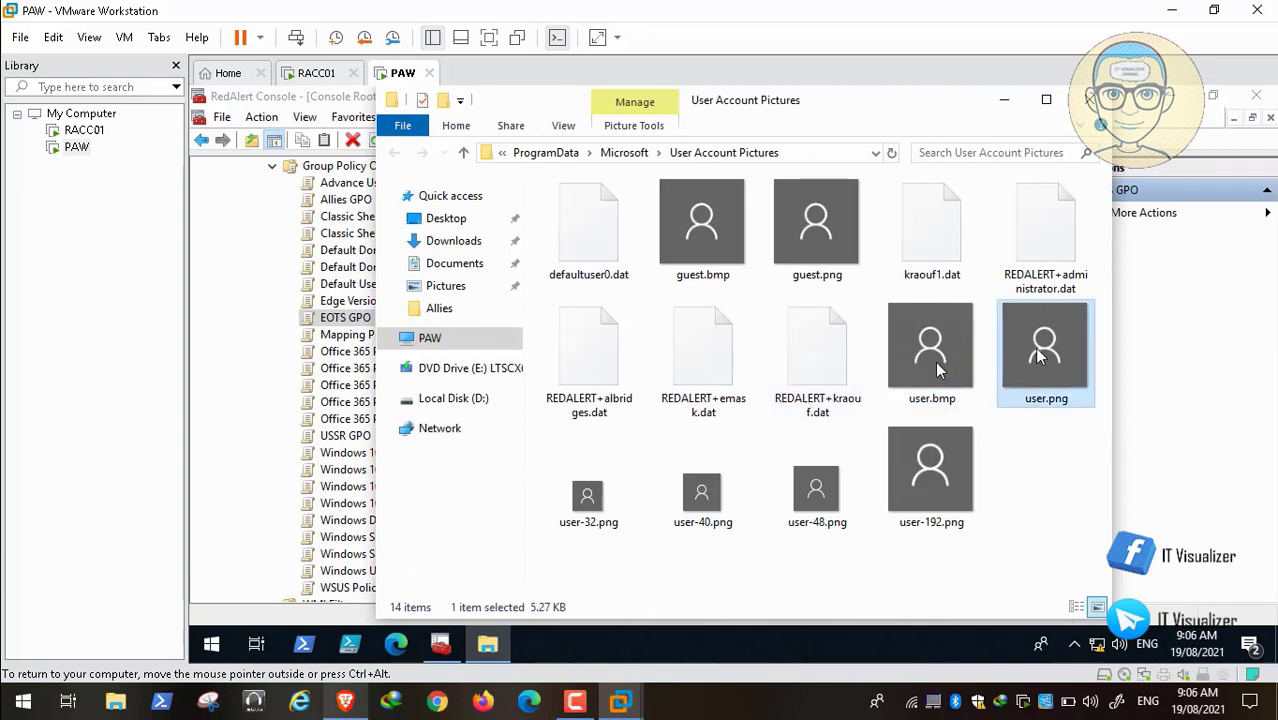
{"action": "left_click", "coordinate": [934, 367]}
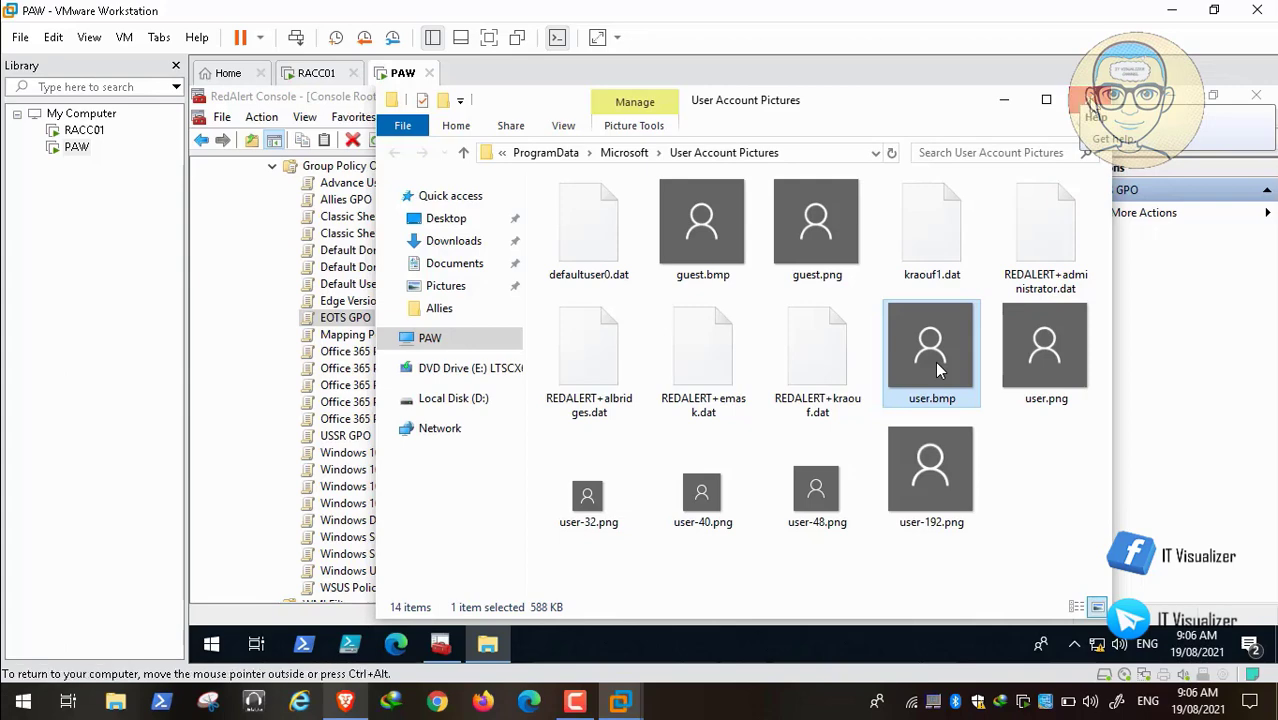
{"action": "left_click", "coordinate": [1088, 100]}
{"action": "left_click", "coordinate": [1254, 97]}
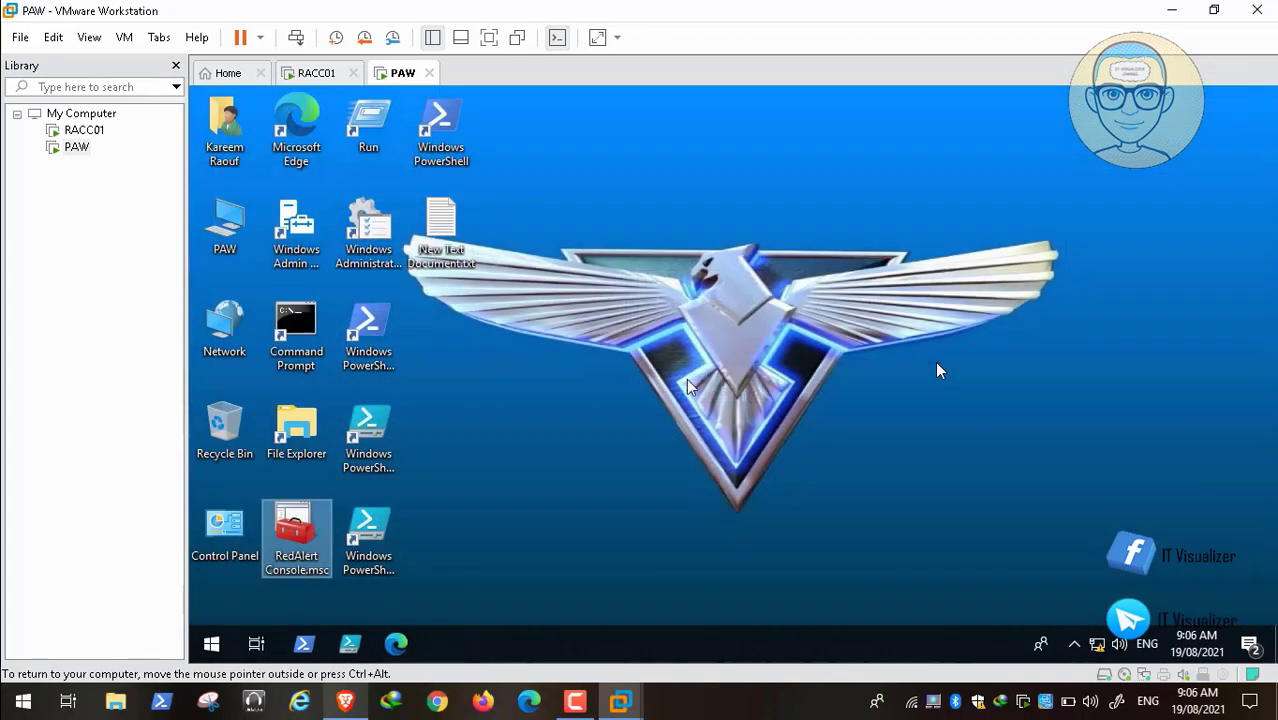
Step: Restart the PAW virtual machine from the Start right-click menu
{"action": "right_click", "coordinate": [211, 644]}
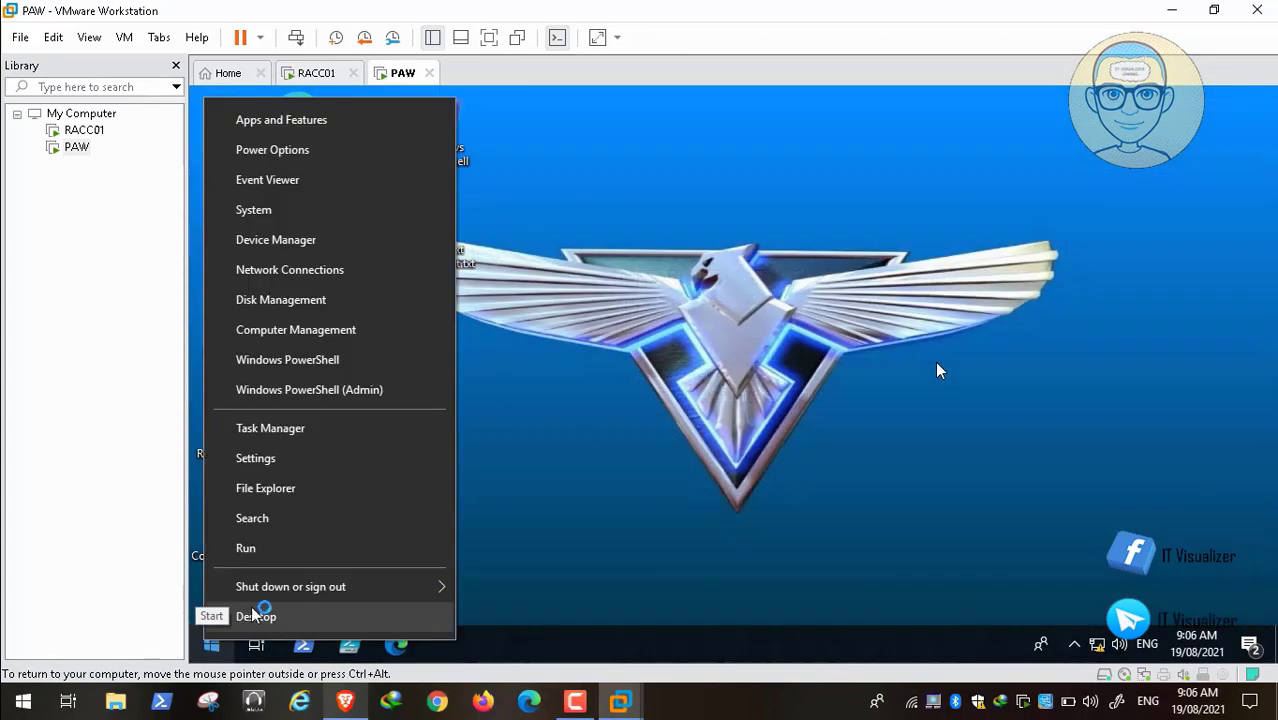
{"action": "mouse_move", "coordinate": [308, 590]}
{"action": "left_click", "coordinate": [500, 581]}
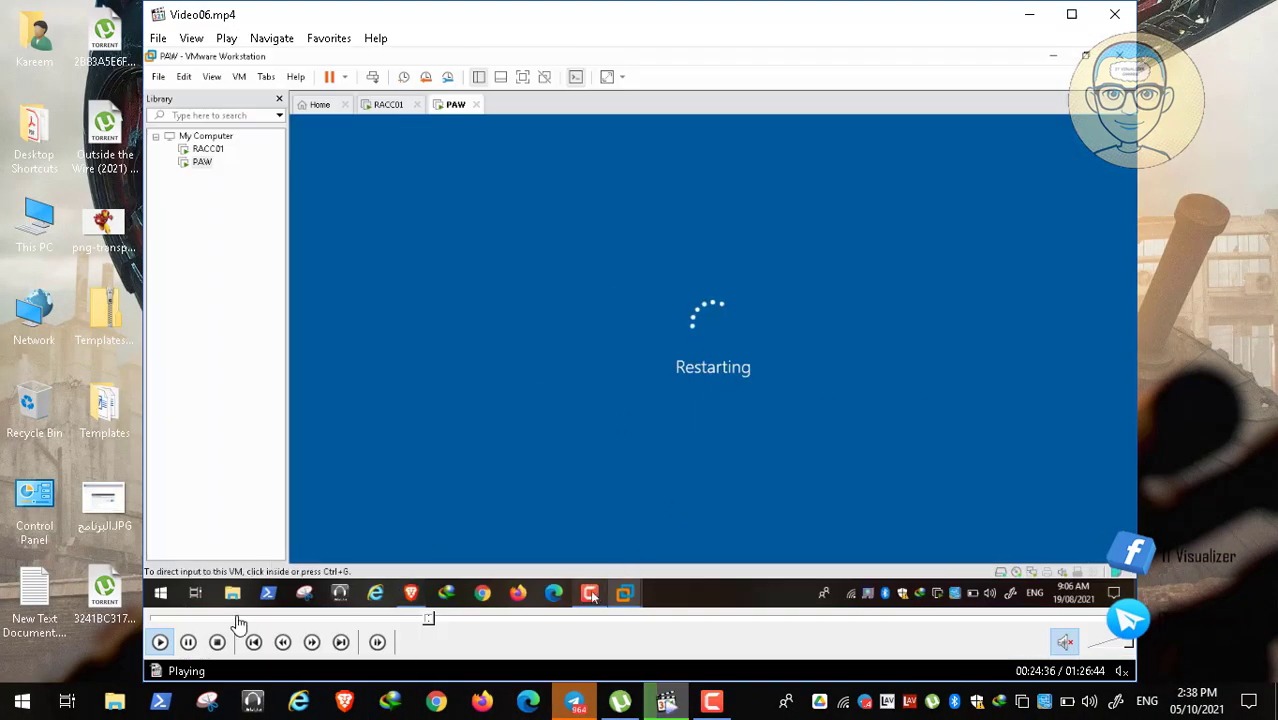
{"action": "left_click", "coordinate": [190, 642]}
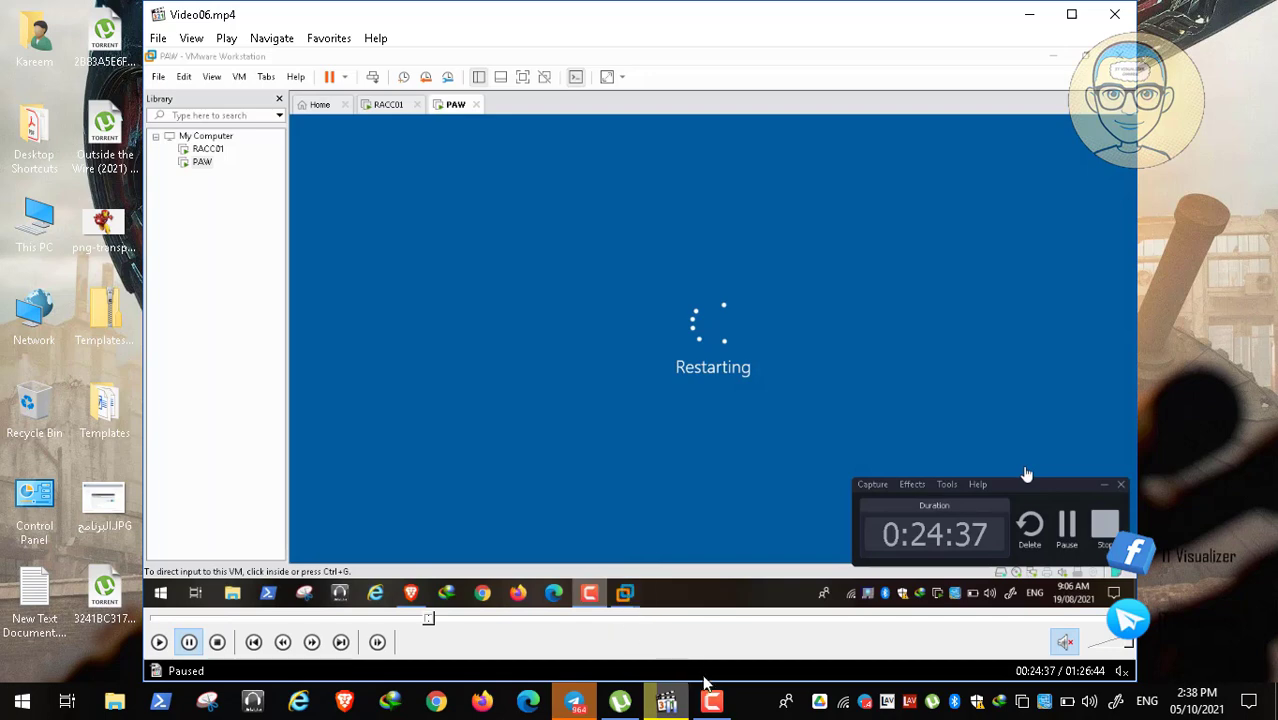
{"action": "left_click", "coordinate": [711, 700]}
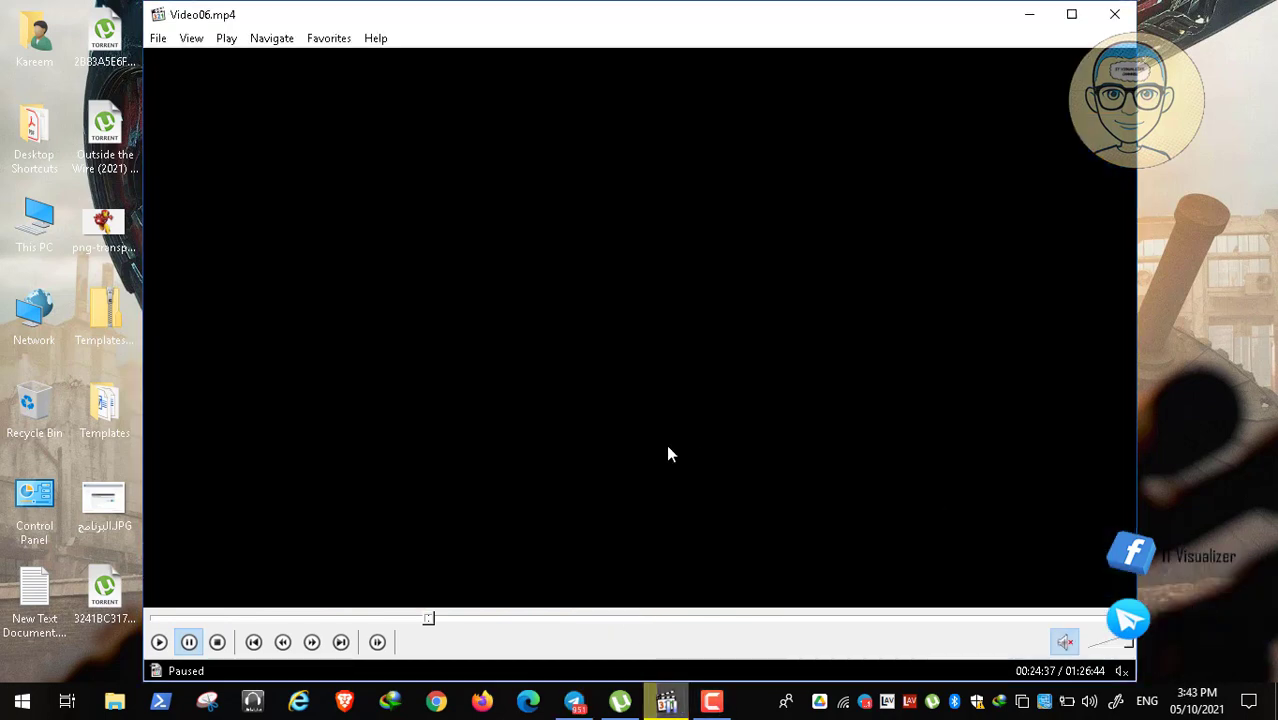
{"action": "double_click", "coordinate": [371, 405]}
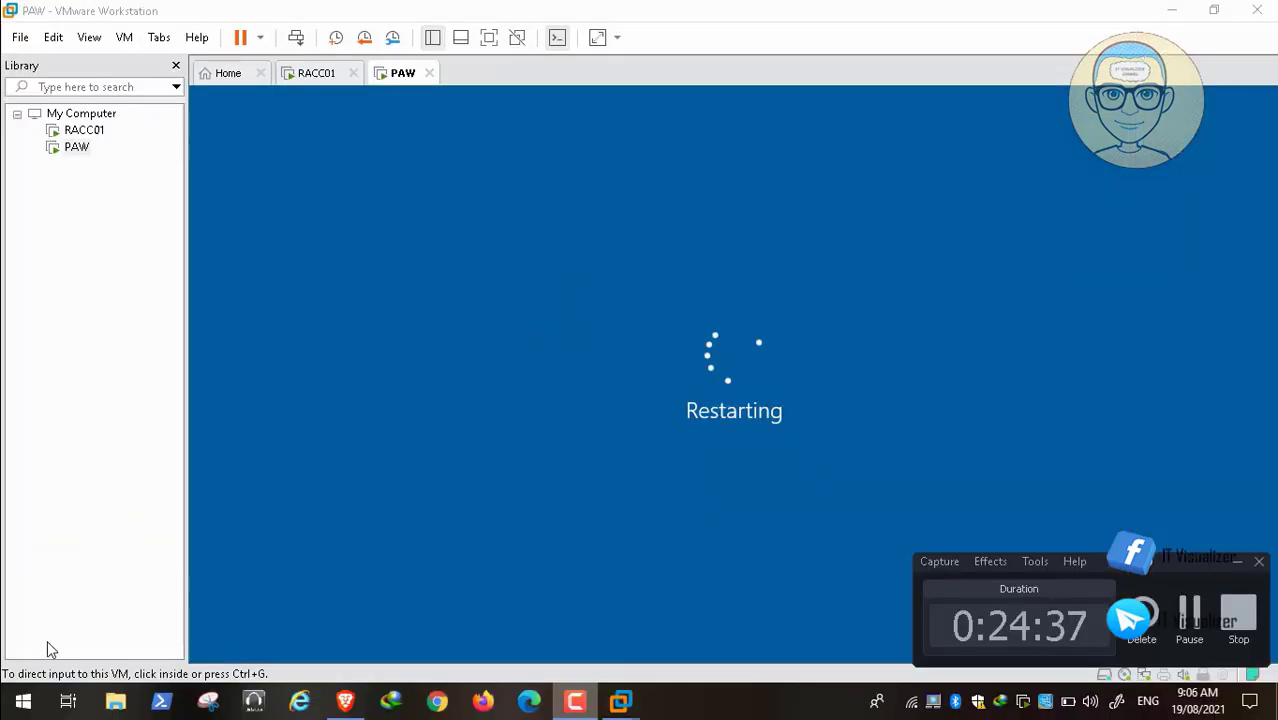
{"action": "left_click", "coordinate": [16, 681]}
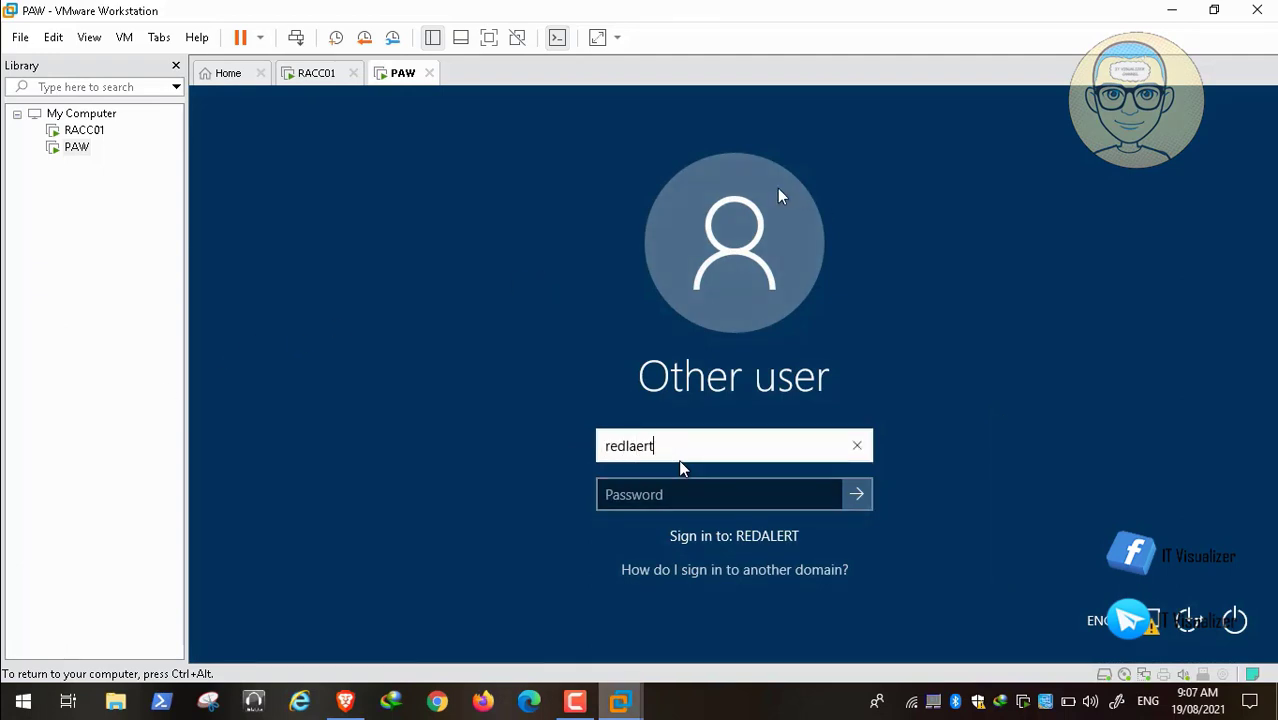
Step: Sign back in with the redalert domain user name and its password
{"action": "key", "text": "BackSpace"}
{"action": "key", "text": "BackSpace"}
{"action": "key", "text": "BackSpace"}
{"action": "key", "text": "BackSpace"}
{"action": "type", "text": "alert\\"}
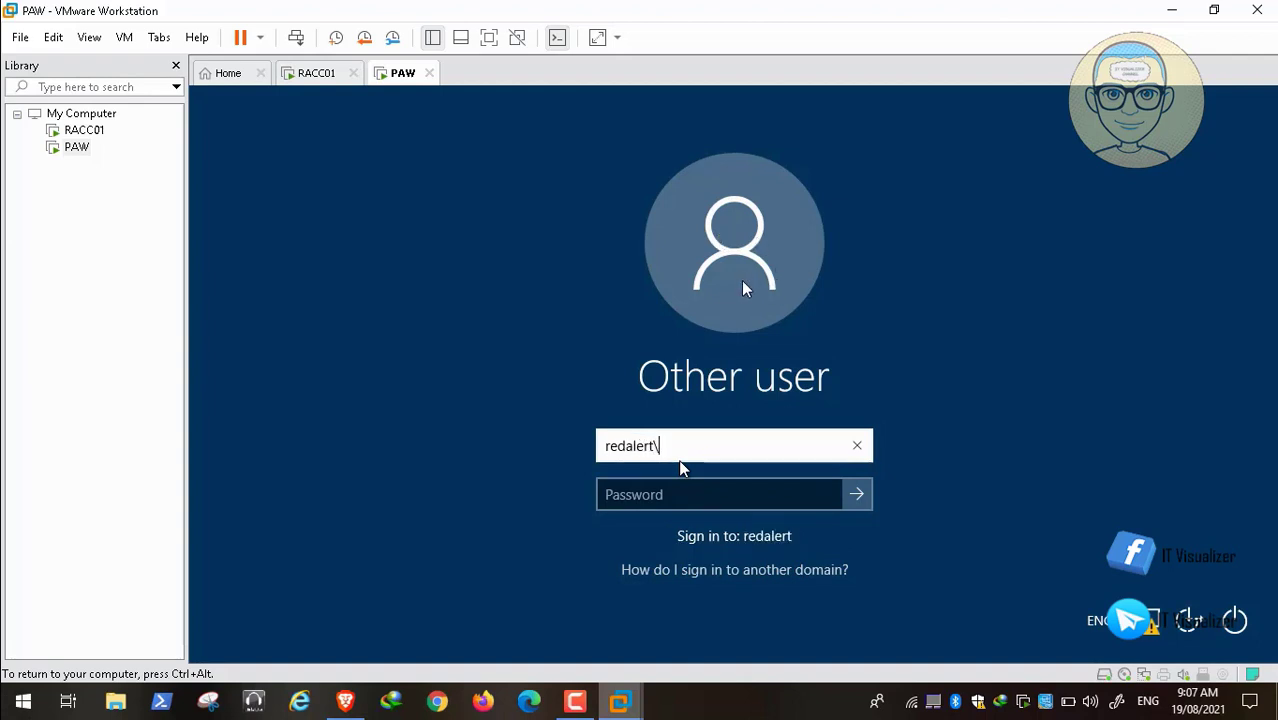
{"action": "type", "text": "kraouf"}
{"action": "key", "text": "Tab"}
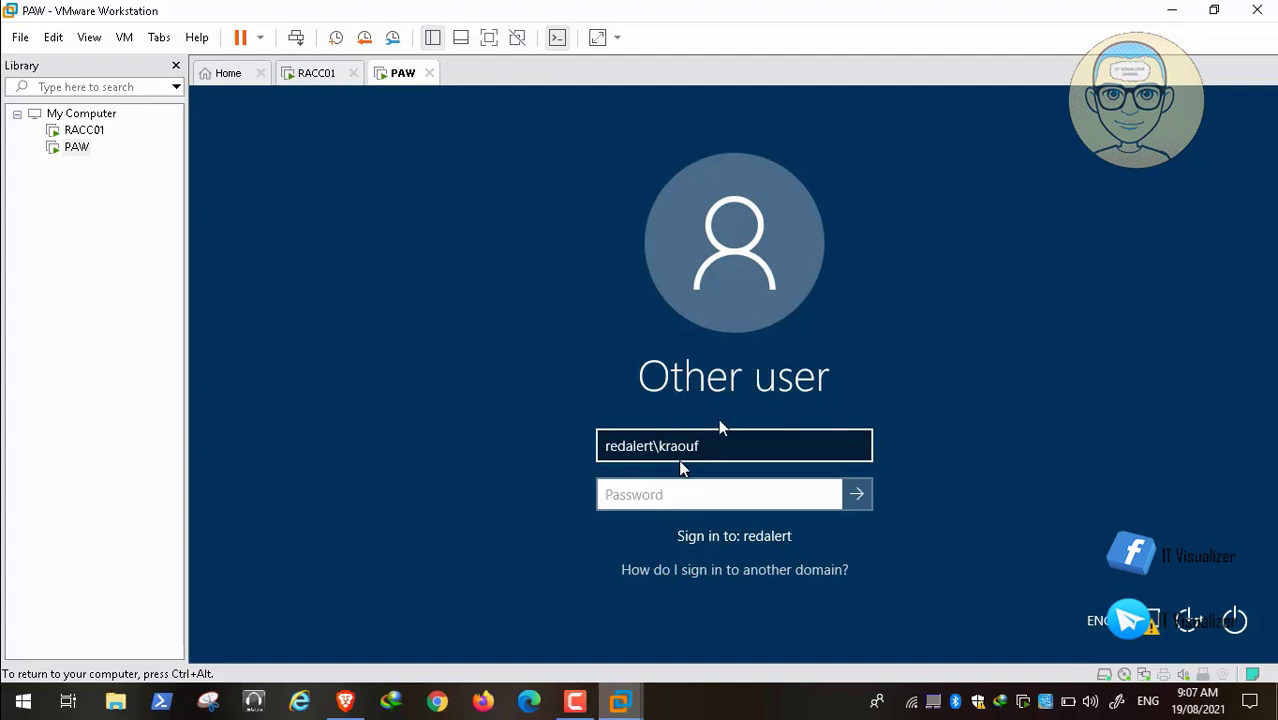
{"action": "type", "text": "•••••••••••"}
{"action": "key", "text": "Return"}
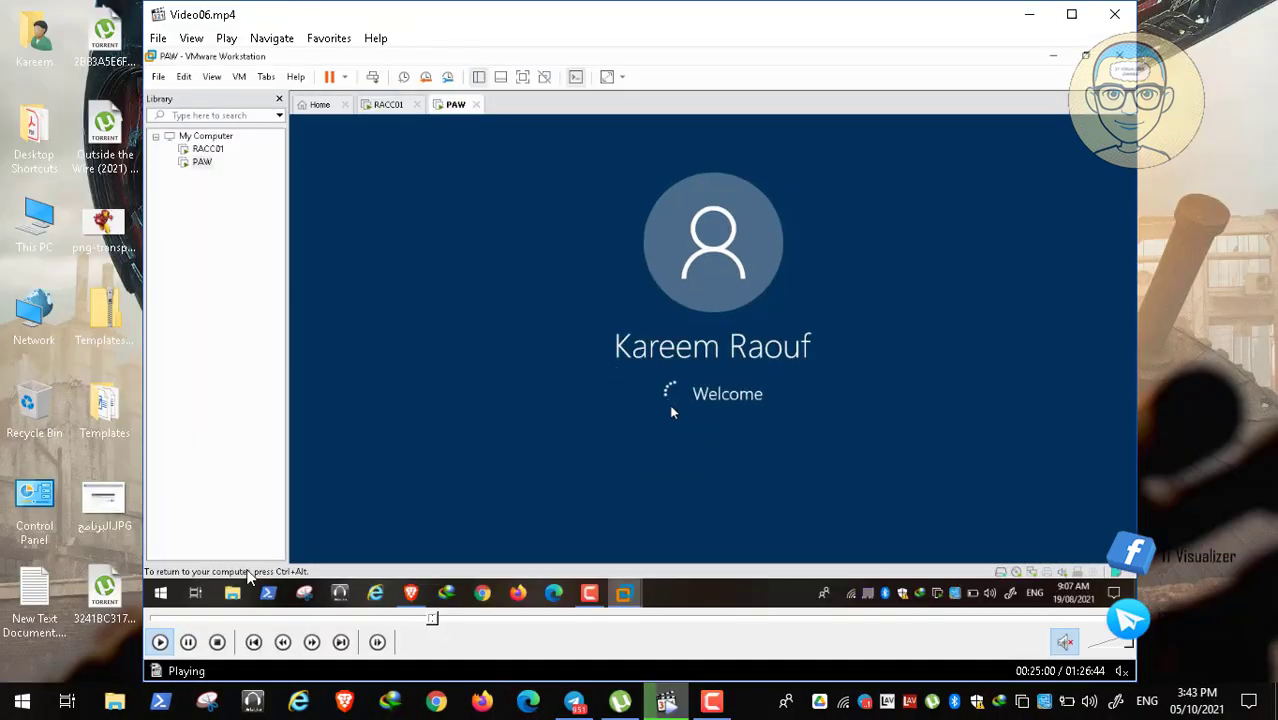
{"action": "left_click", "coordinate": [189, 642]}
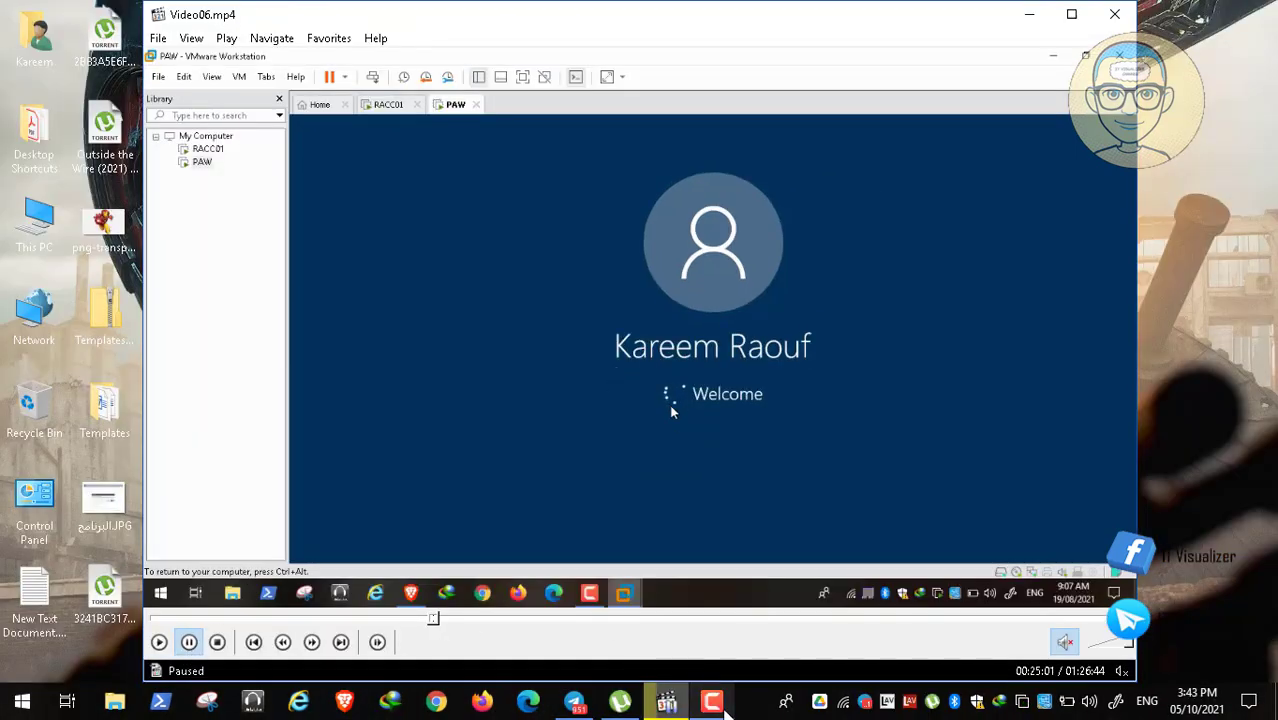
{"action": "left_click", "coordinate": [711, 701]}
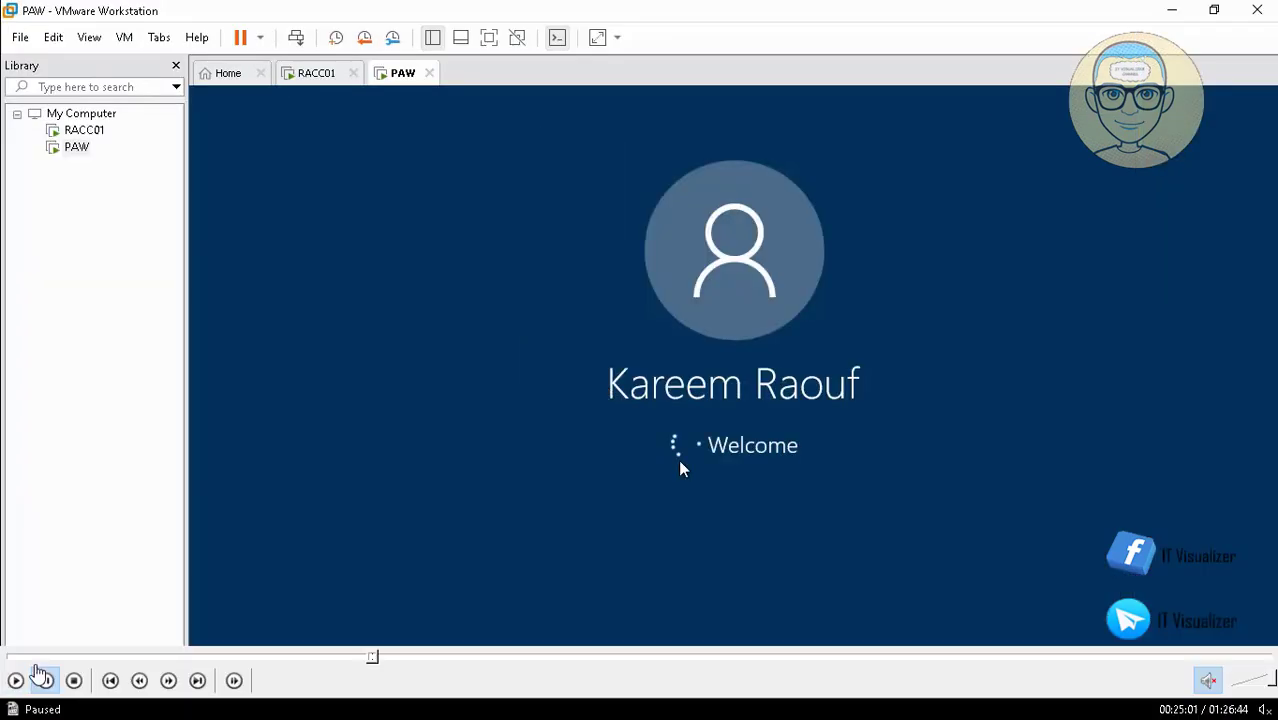
Step: Let the PAW desktop finish loading and dismiss the idlelogoff.exe error dialog
{"action": "left_click", "coordinate": [16, 678]}
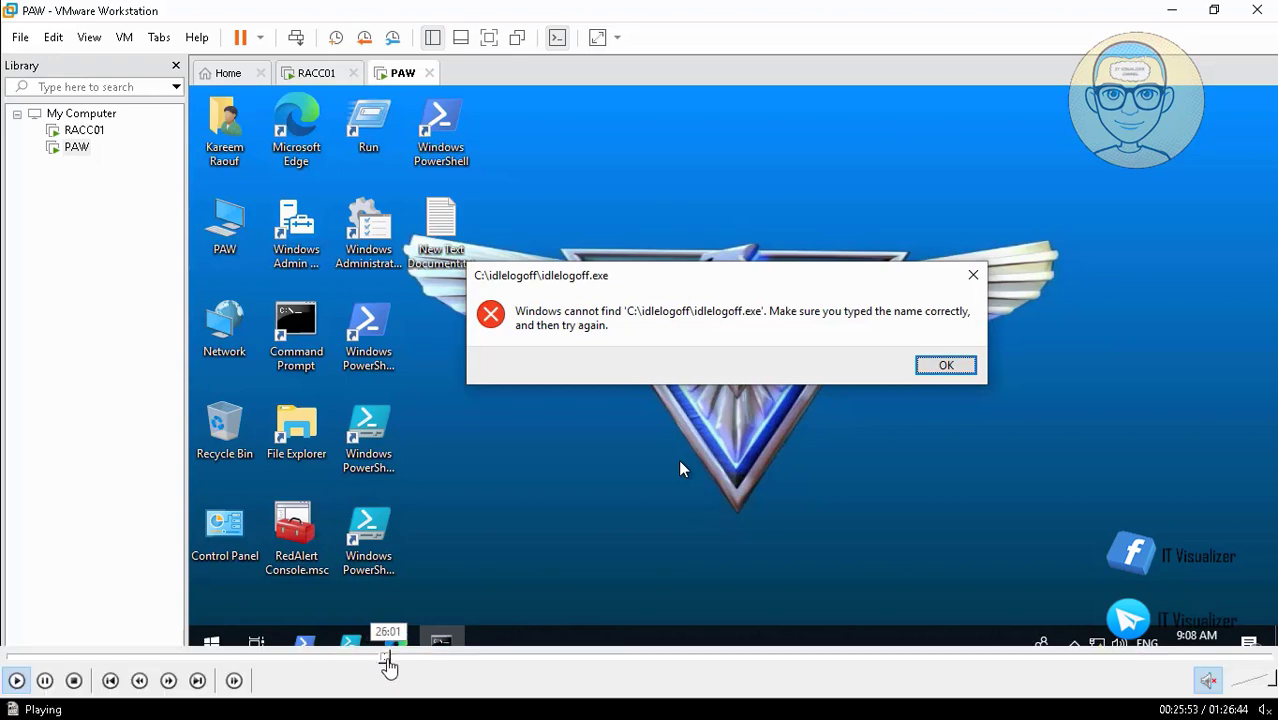
{"action": "left_click", "coordinate": [388, 657]}
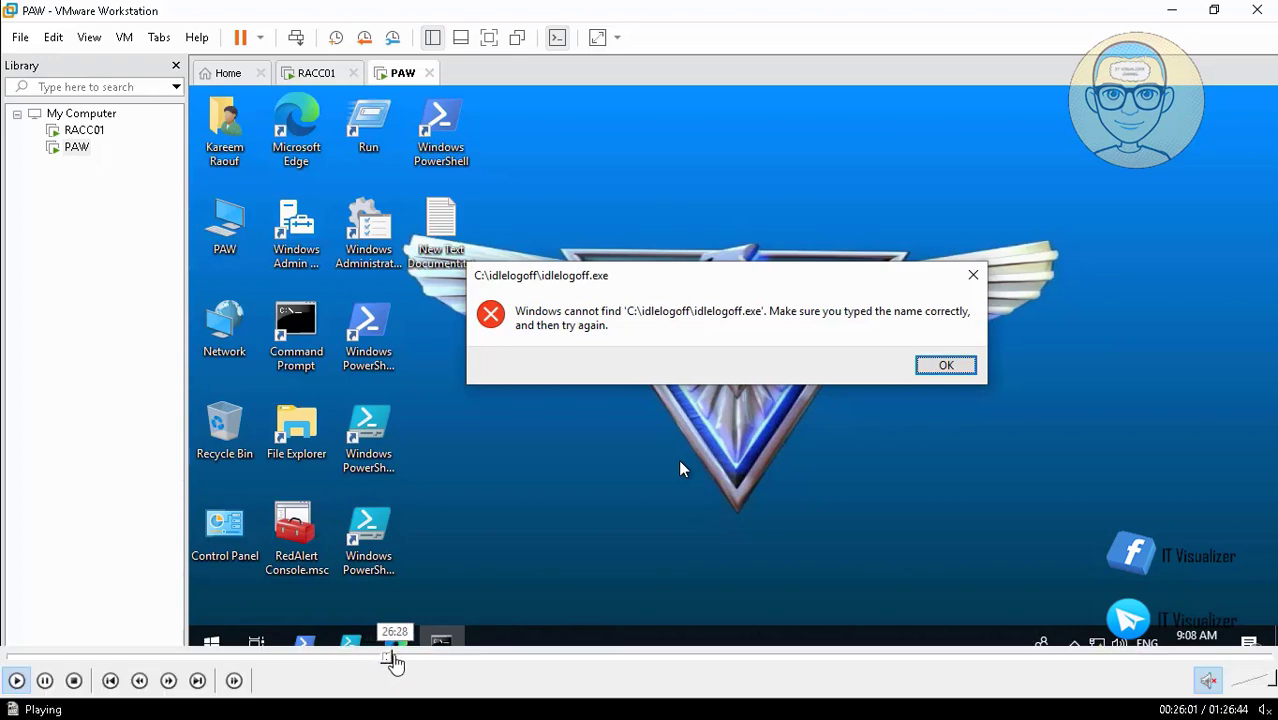
{"action": "left_click", "coordinate": [405, 657]}
{"action": "left_click", "coordinate": [408, 657]}
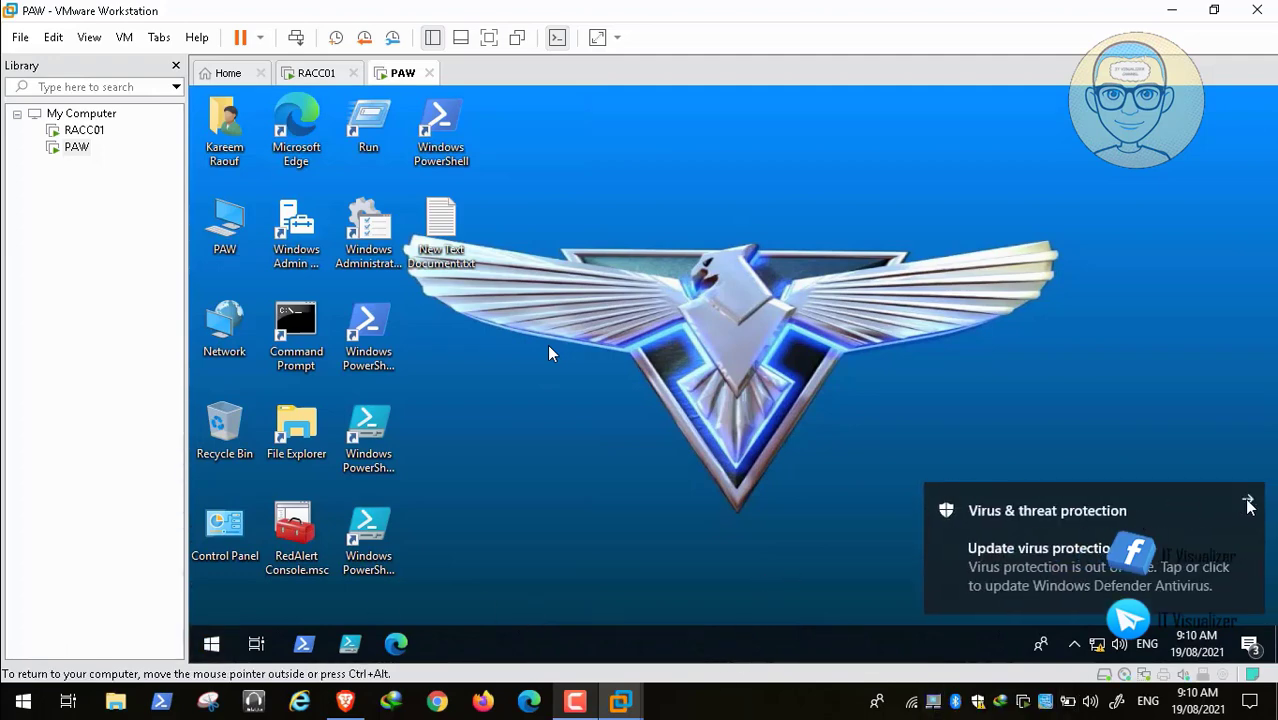
Step: Open the User Account Pictures folder through the Run prompt
{"action": "left_click", "coordinate": [211, 645]}
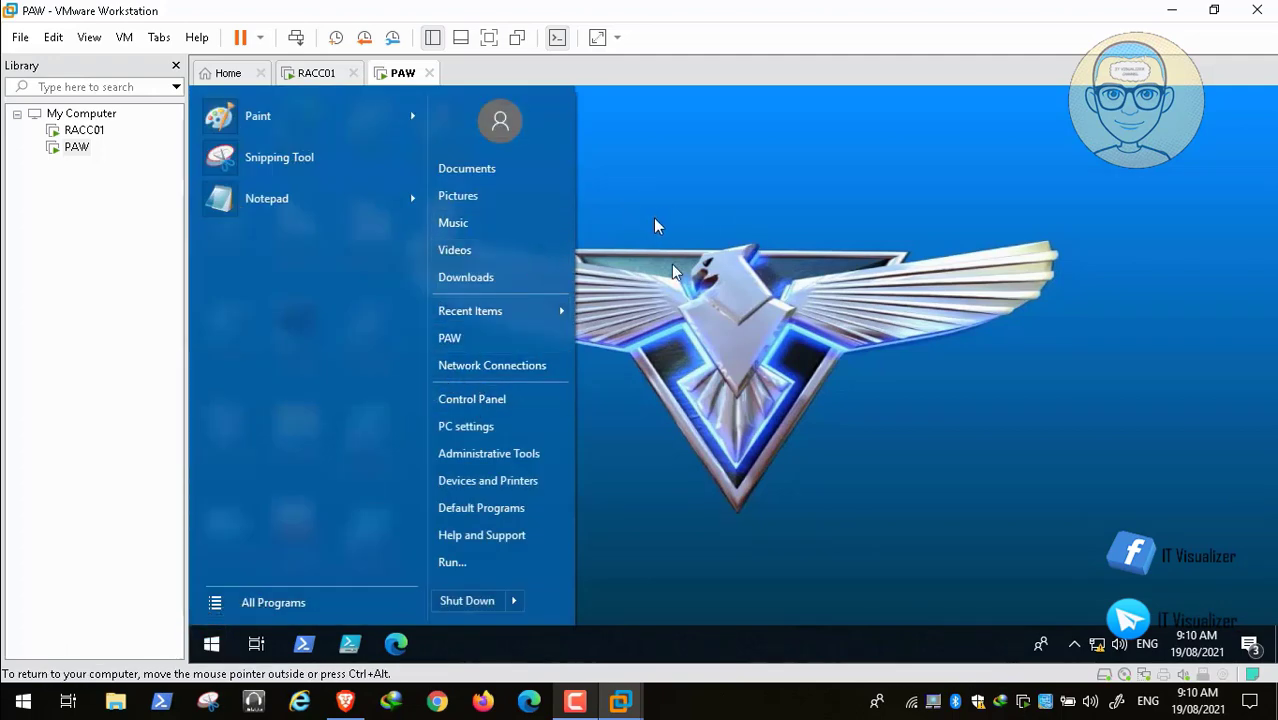
{"action": "left_click", "coordinate": [486, 567]}
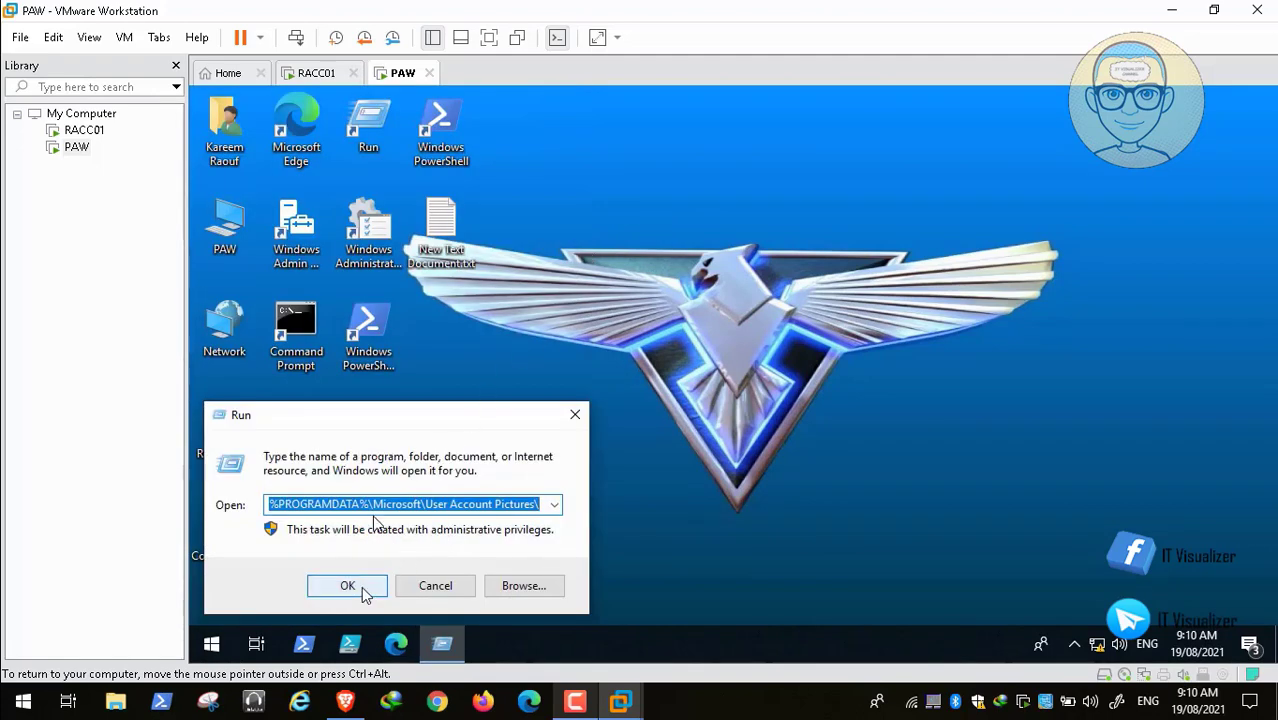
{"action": "left_click", "coordinate": [347, 586]}
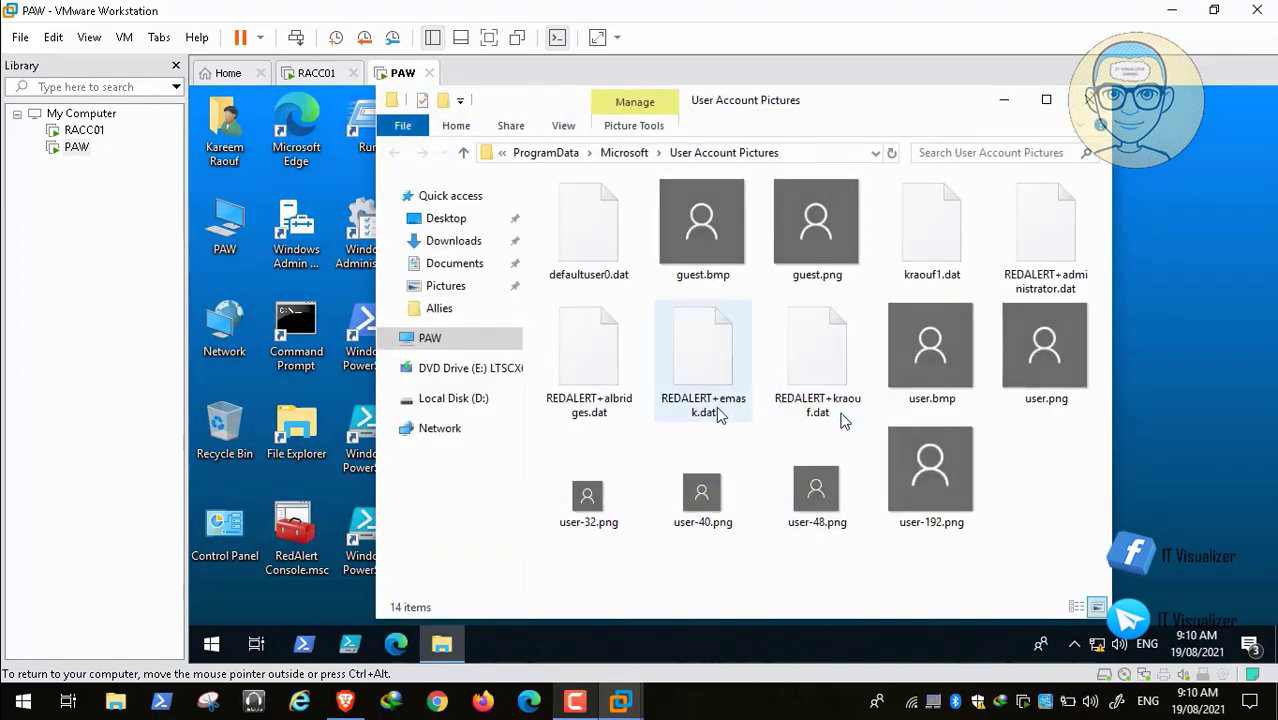
Step: View user.bmp in Paint to confirm the generic 448×448 avatar, then close Paint
{"action": "left_click", "coordinate": [943, 368]}
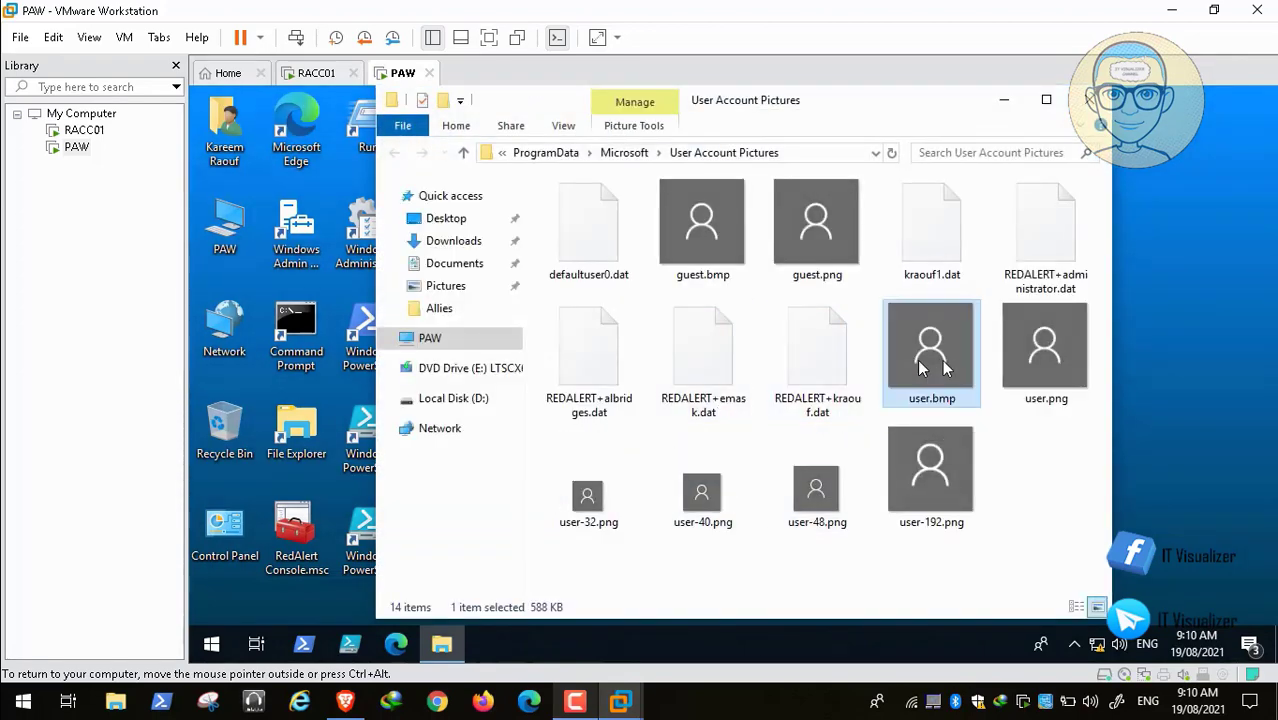
{"action": "right_click", "coordinate": [921, 367]}
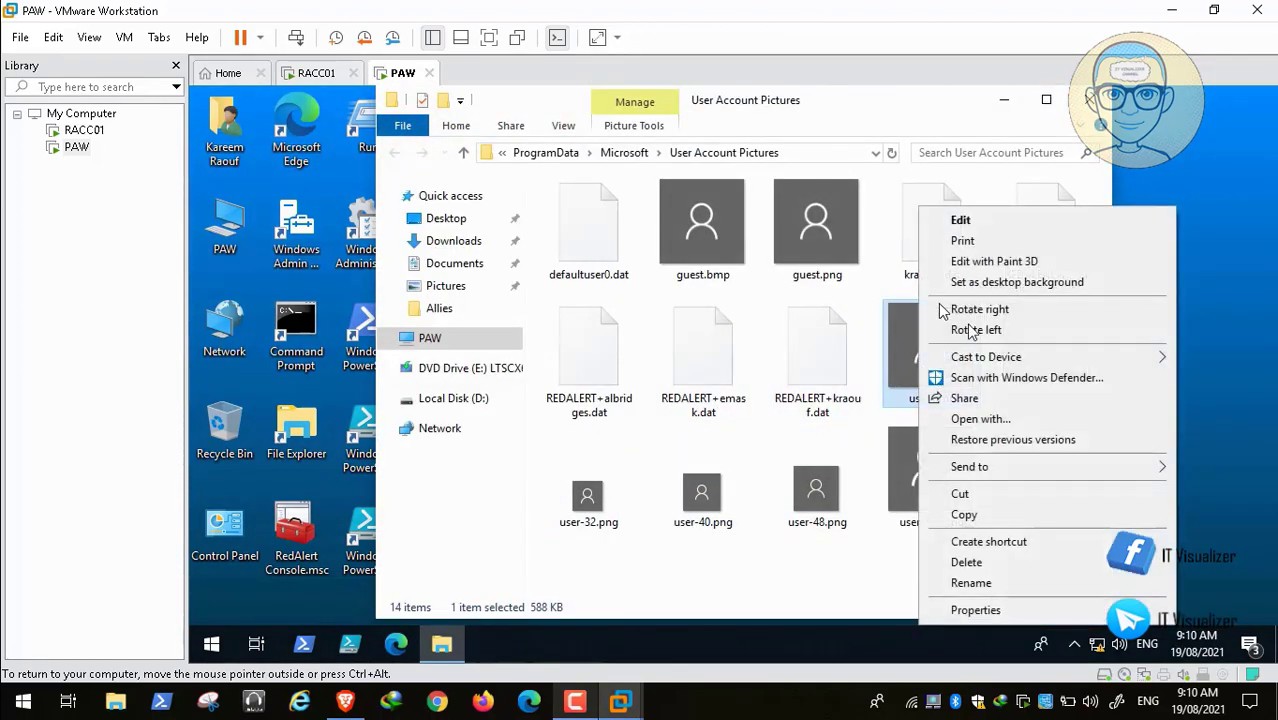
{"action": "left_click", "coordinate": [985, 219]}
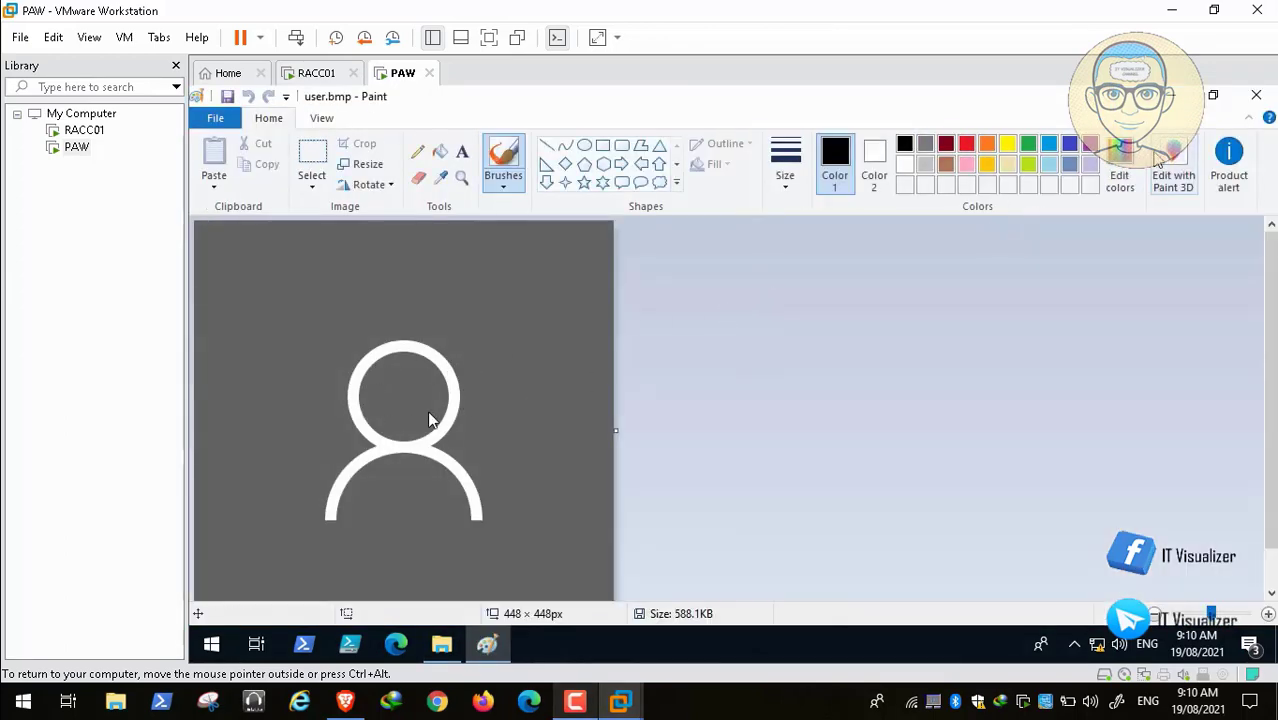
{"action": "left_click", "coordinate": [1256, 94]}
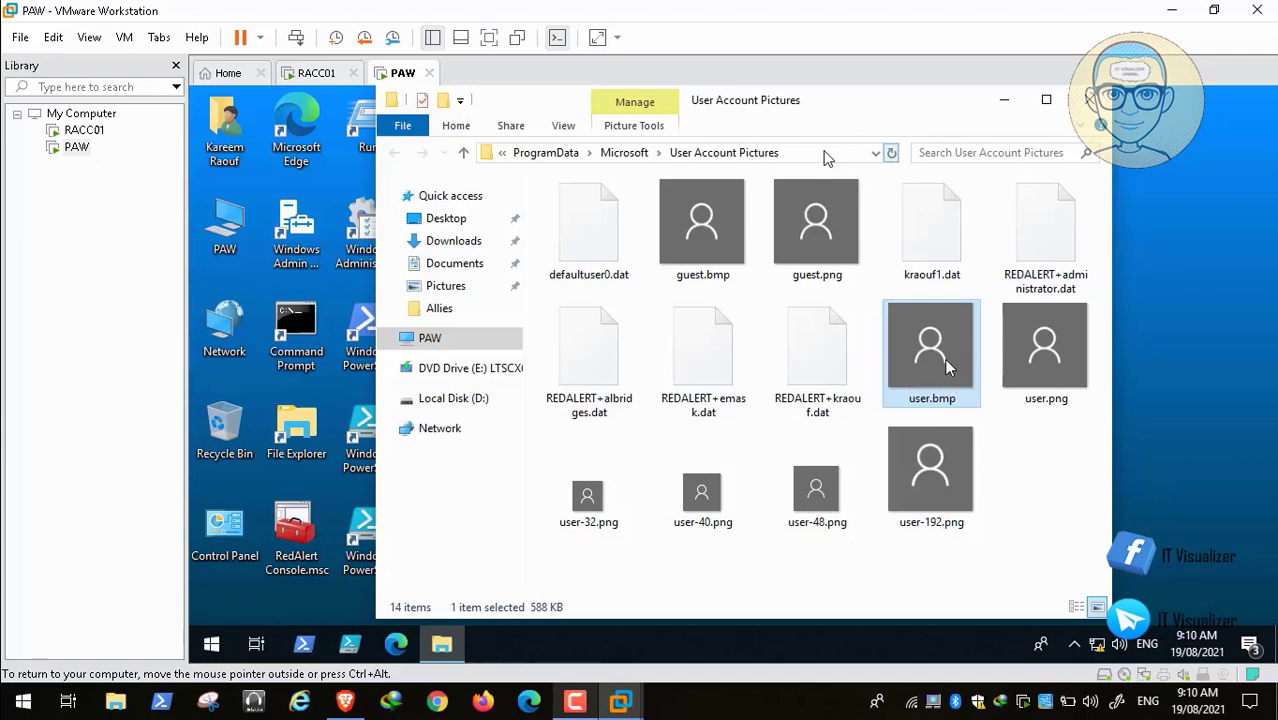
{"action": "left_click", "coordinate": [15, 681]}
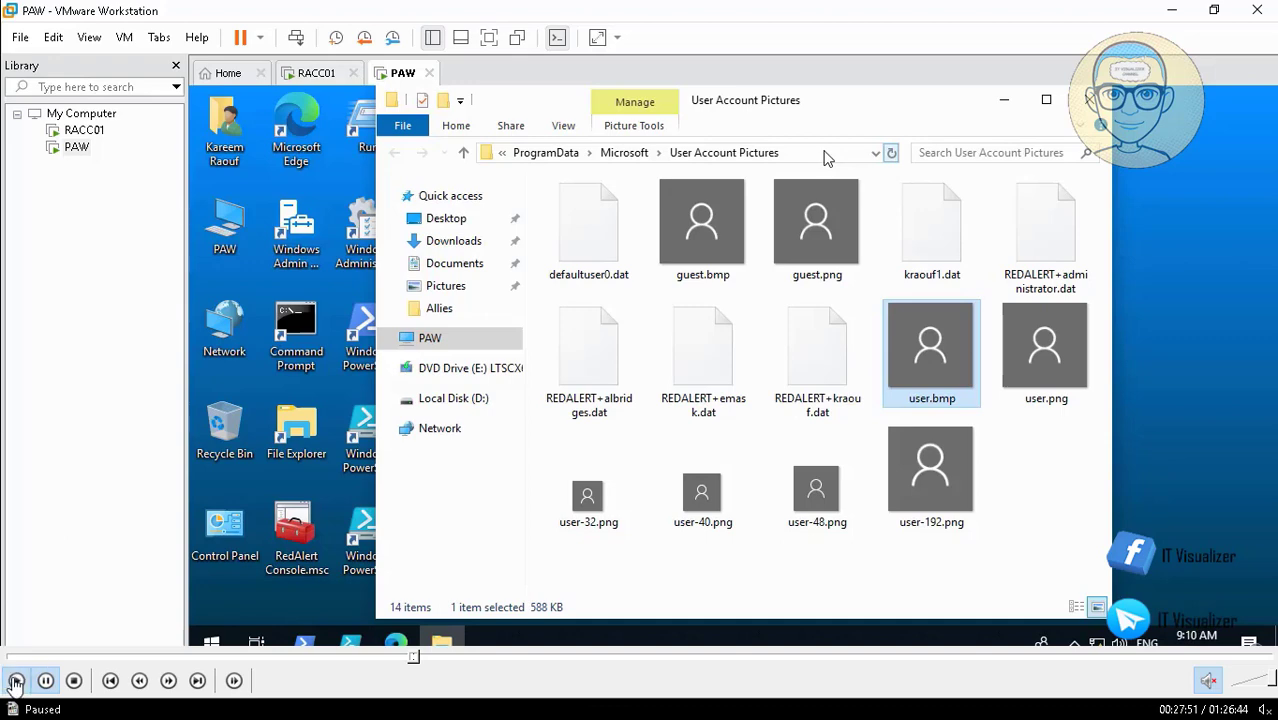
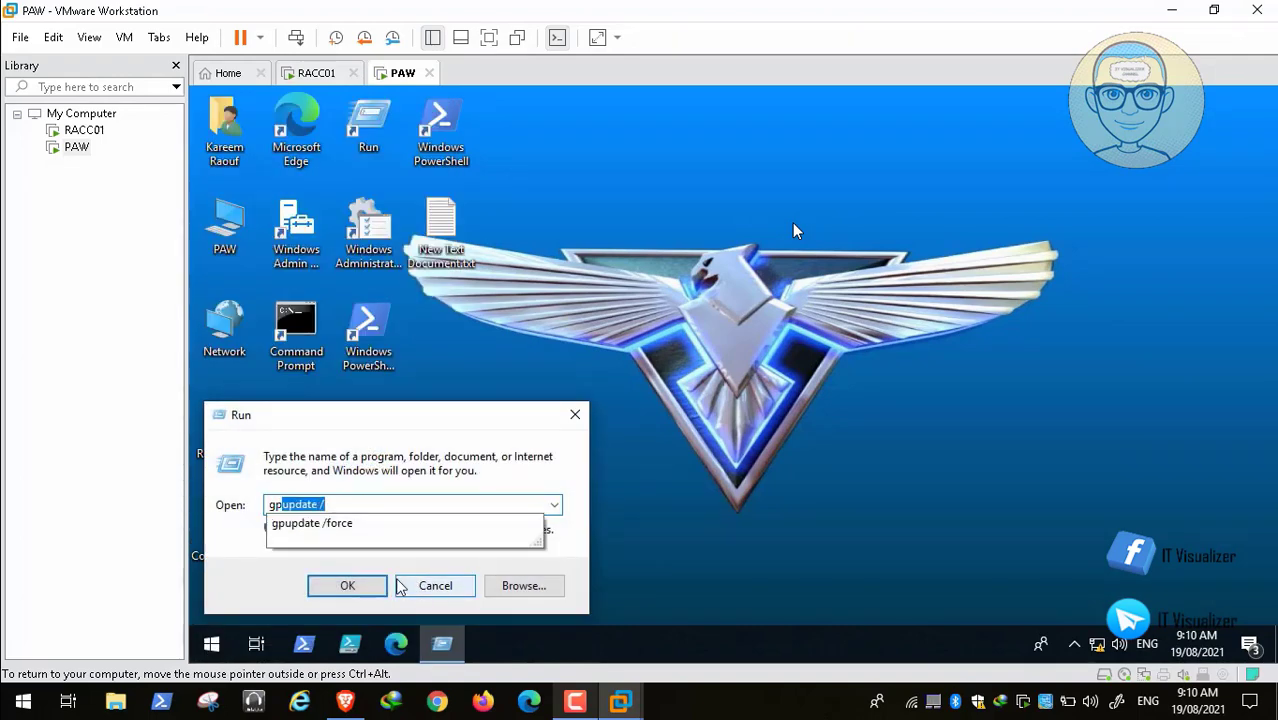
Step: Run 'gpupdate /force' from the Run dialog history on the PAW VM
{"action": "left_click", "coordinate": [285, 530]}
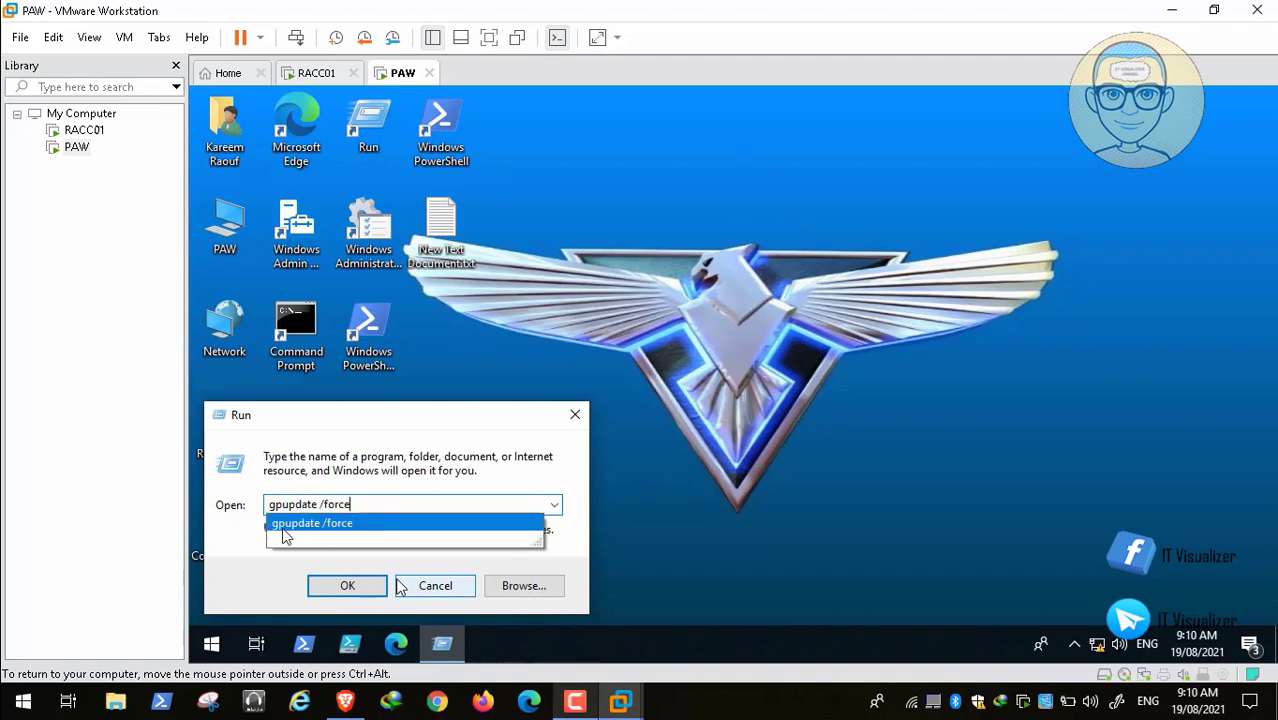
{"action": "key", "text": "Return"}
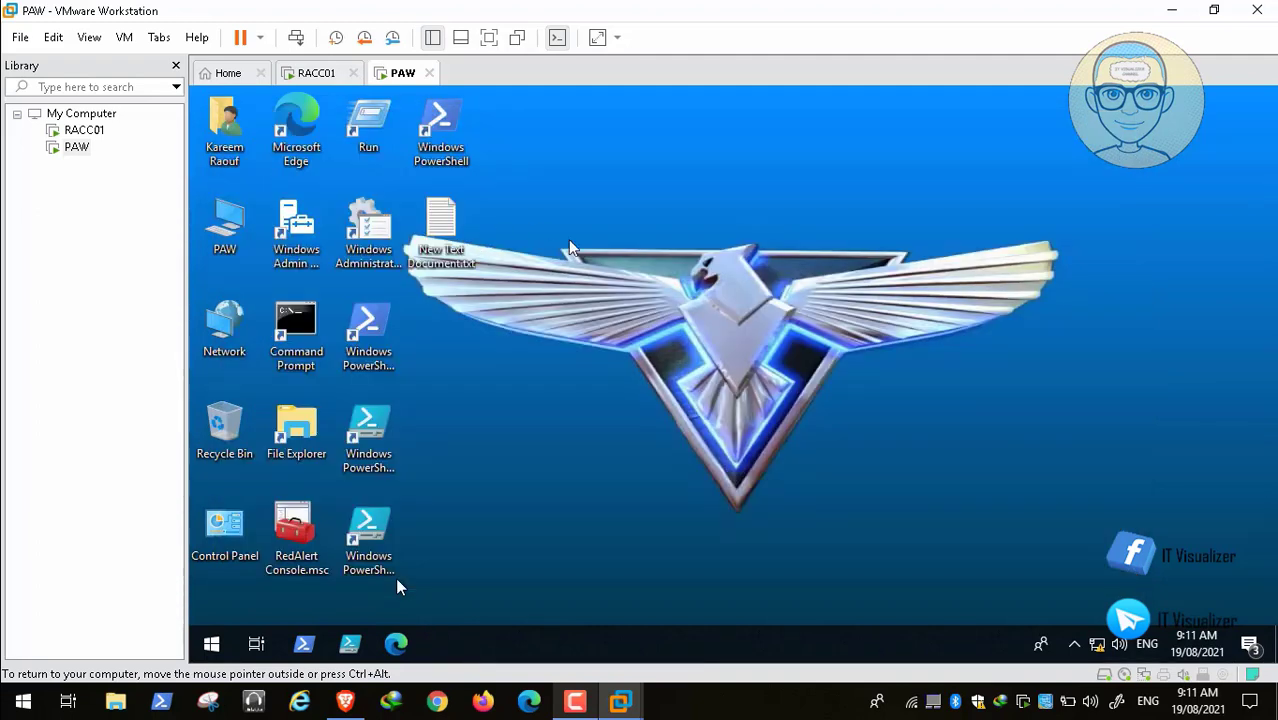
Step: Open the current user's account settings from Start, then close them
{"action": "left_click", "coordinate": [211, 646]}
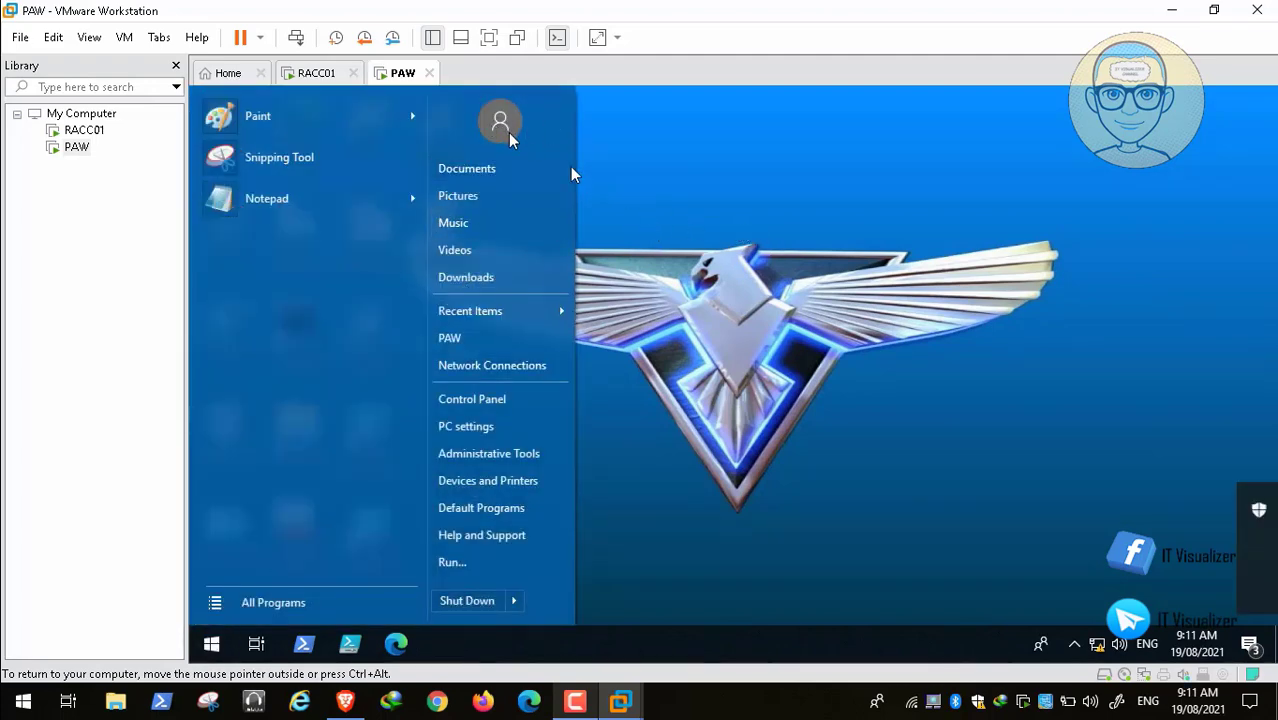
{"action": "left_click", "coordinate": [500, 125]}
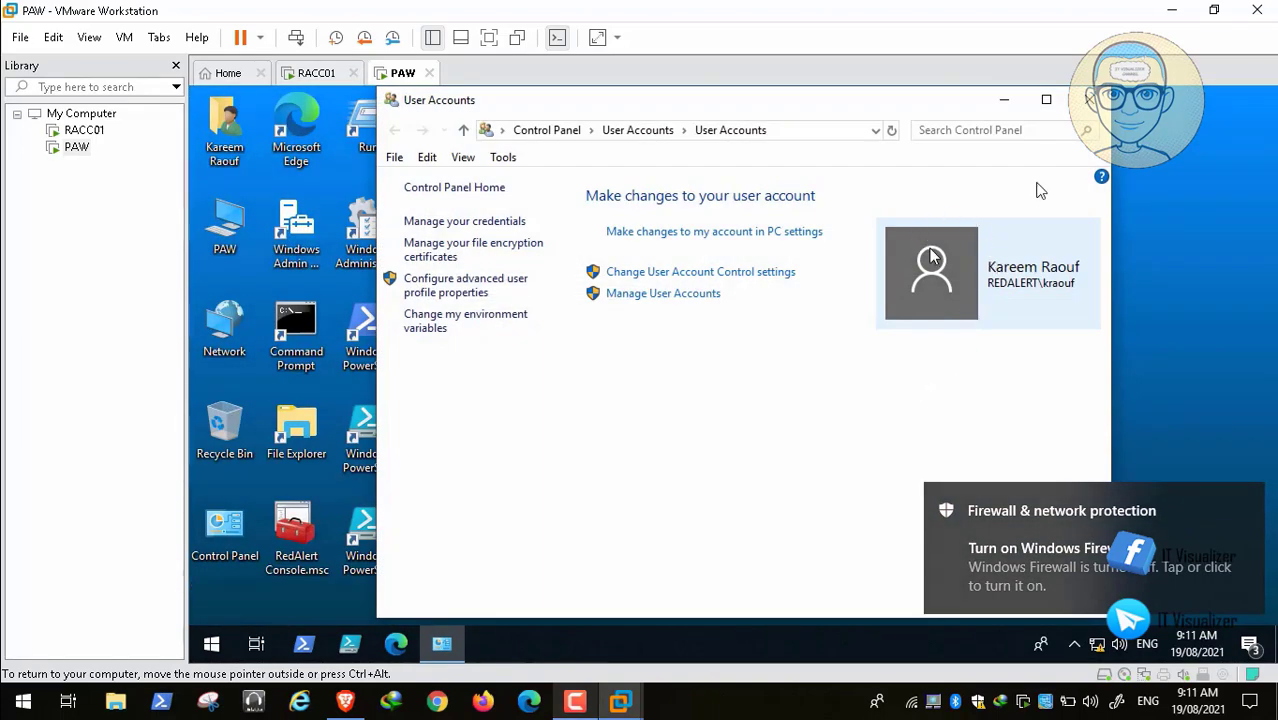
{"action": "left_click", "coordinate": [1090, 100]}
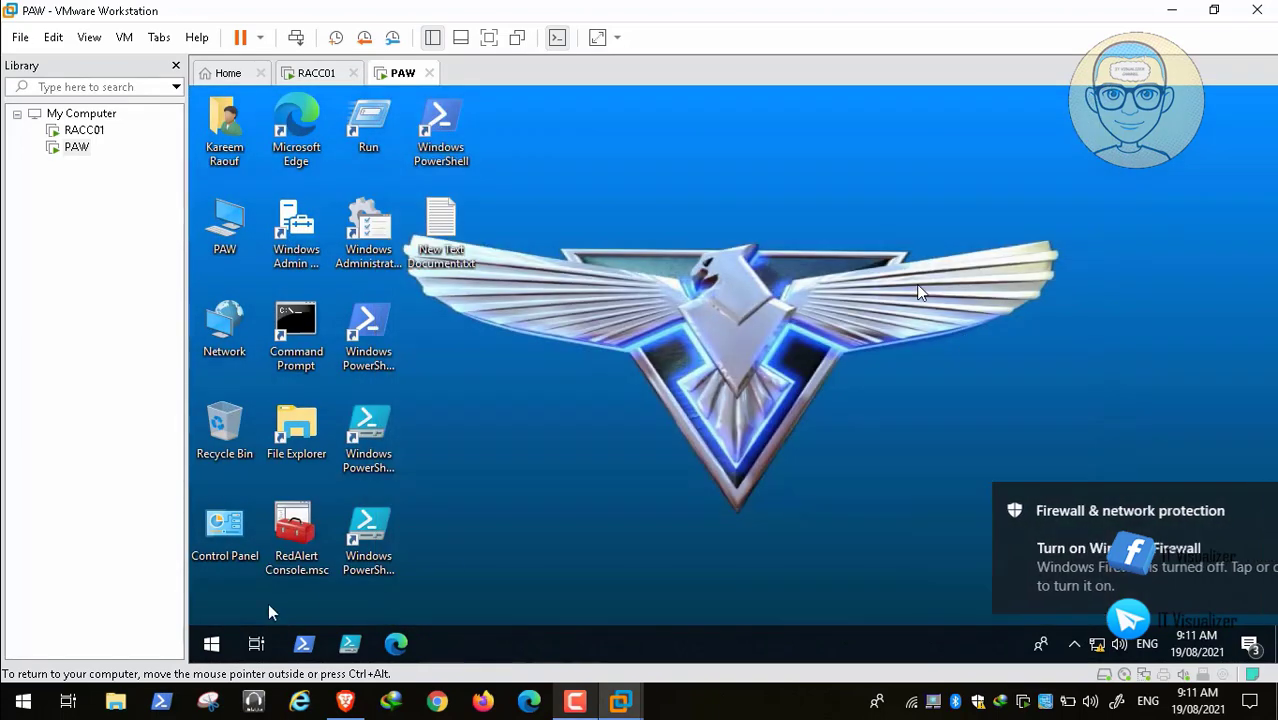
Step: Open %PROGRAMDATA%\Microsoft\User Account Pictures\ from the Run dialog history
{"action": "right_click", "coordinate": [211, 645]}
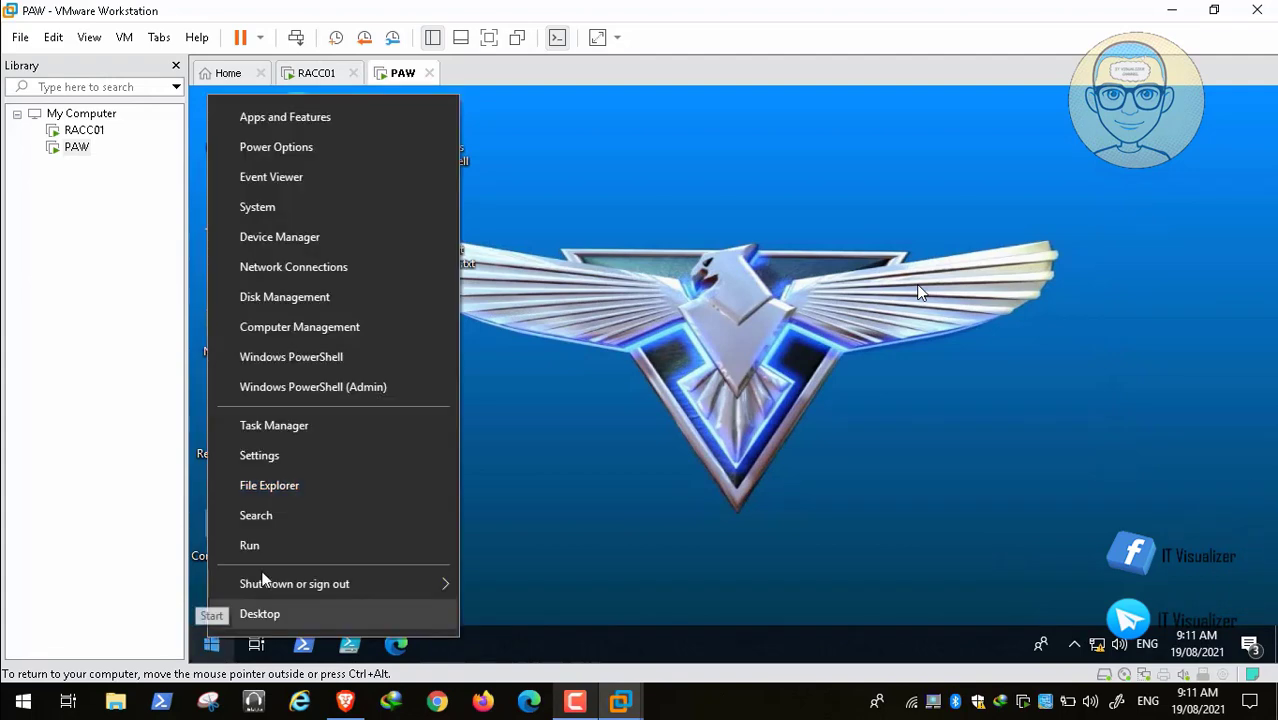
{"action": "left_click", "coordinate": [293, 549]}
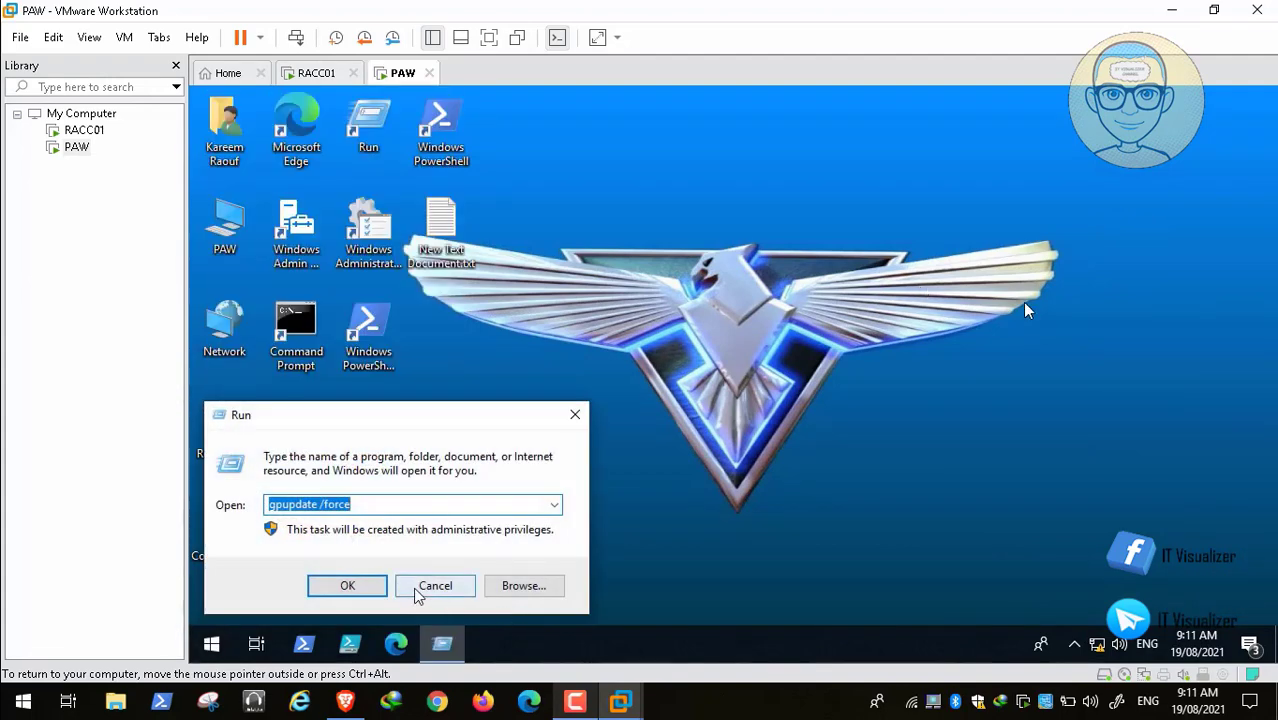
{"action": "left_click", "coordinate": [557, 506]}
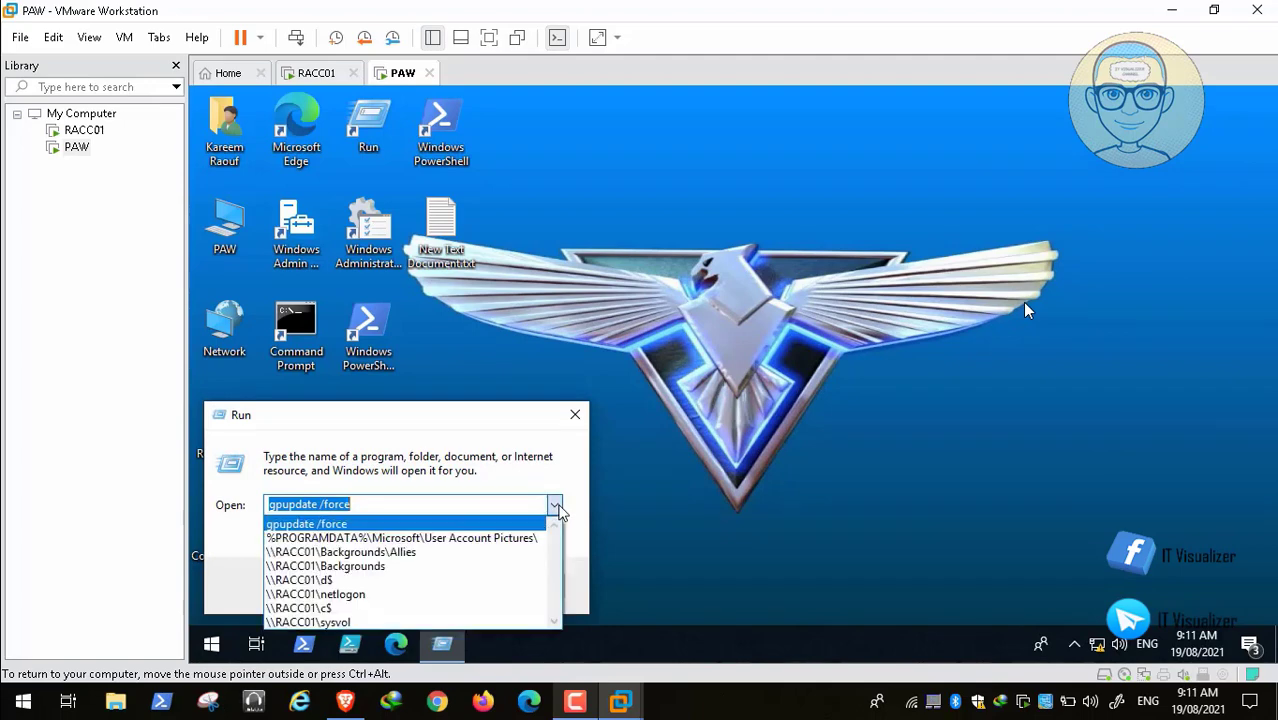
{"action": "left_click", "coordinate": [470, 540]}
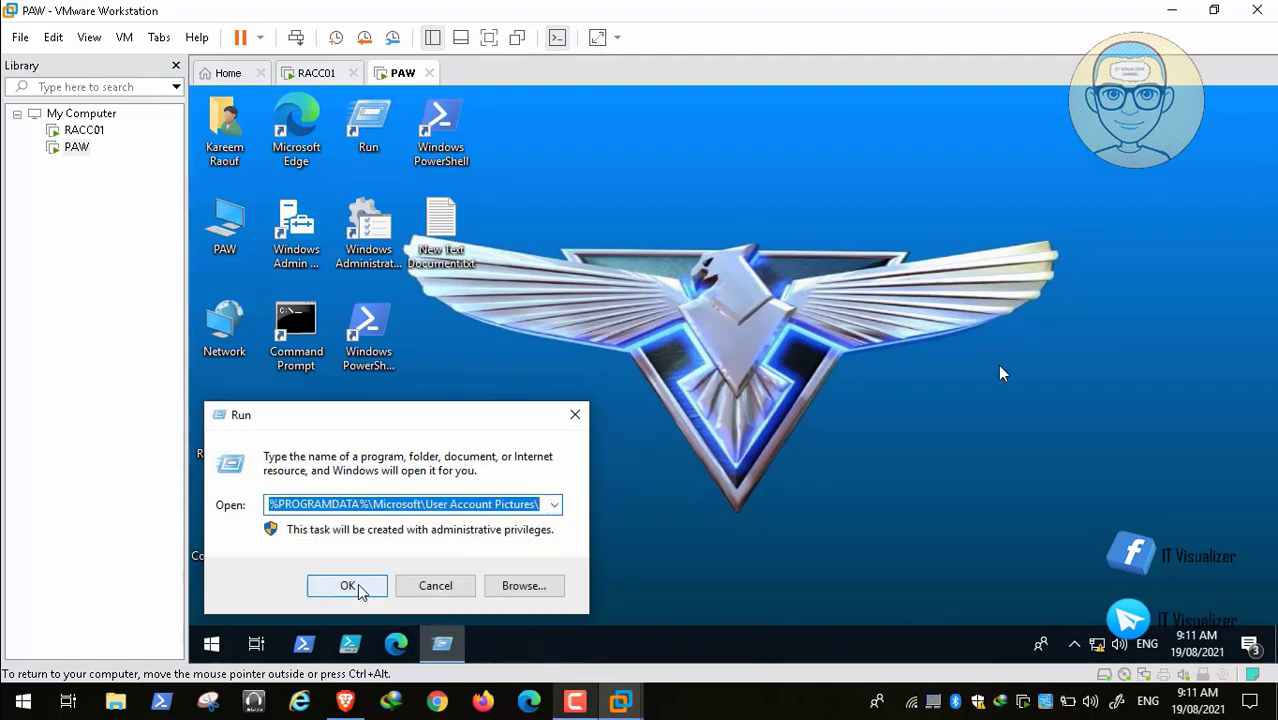
{"action": "left_click", "coordinate": [359, 589]}
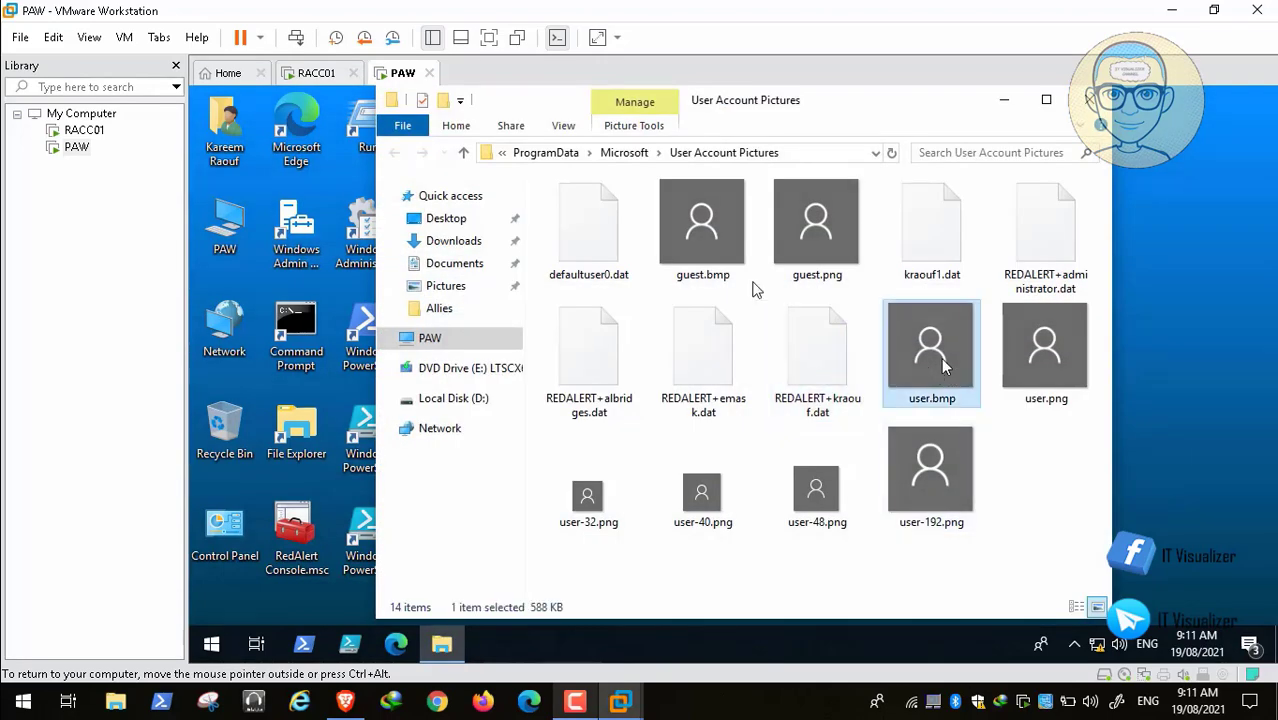
Step: Switch the folder to Details view and refresh the file list
{"action": "left_click", "coordinate": [564, 127]}
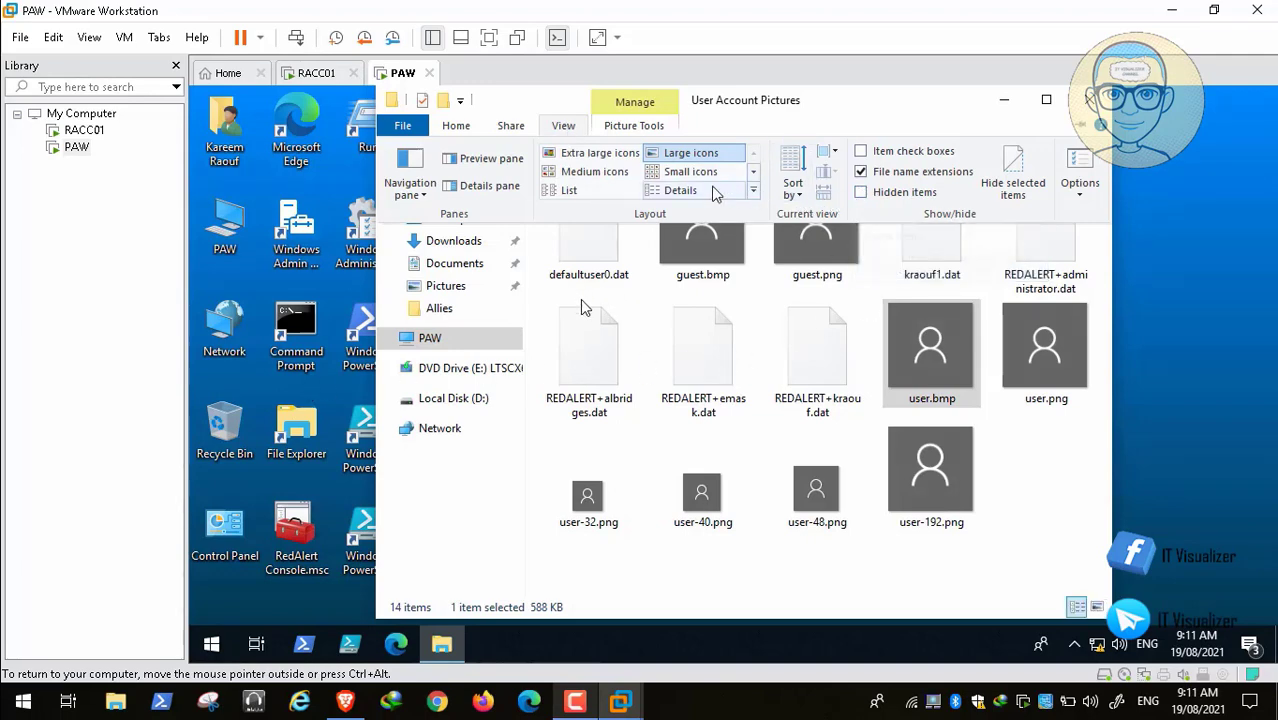
{"action": "left_click", "coordinate": [682, 190]}
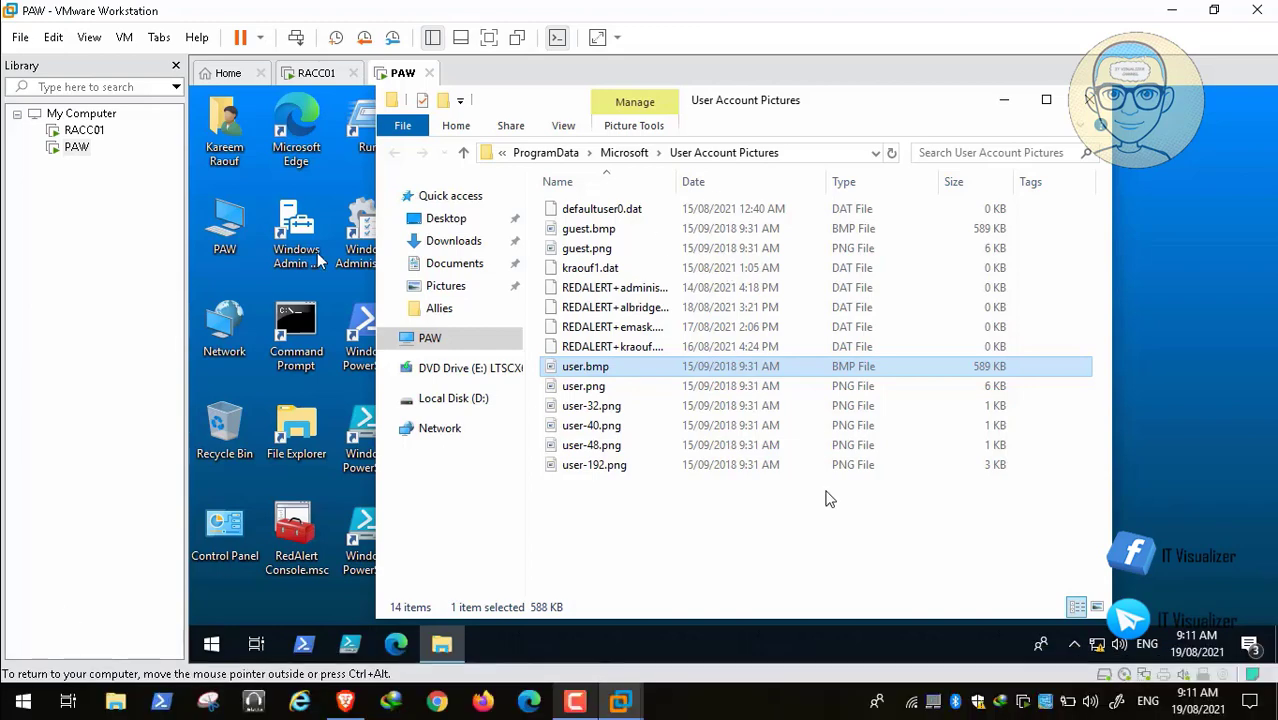
{"action": "right_click", "coordinate": [770, 540]}
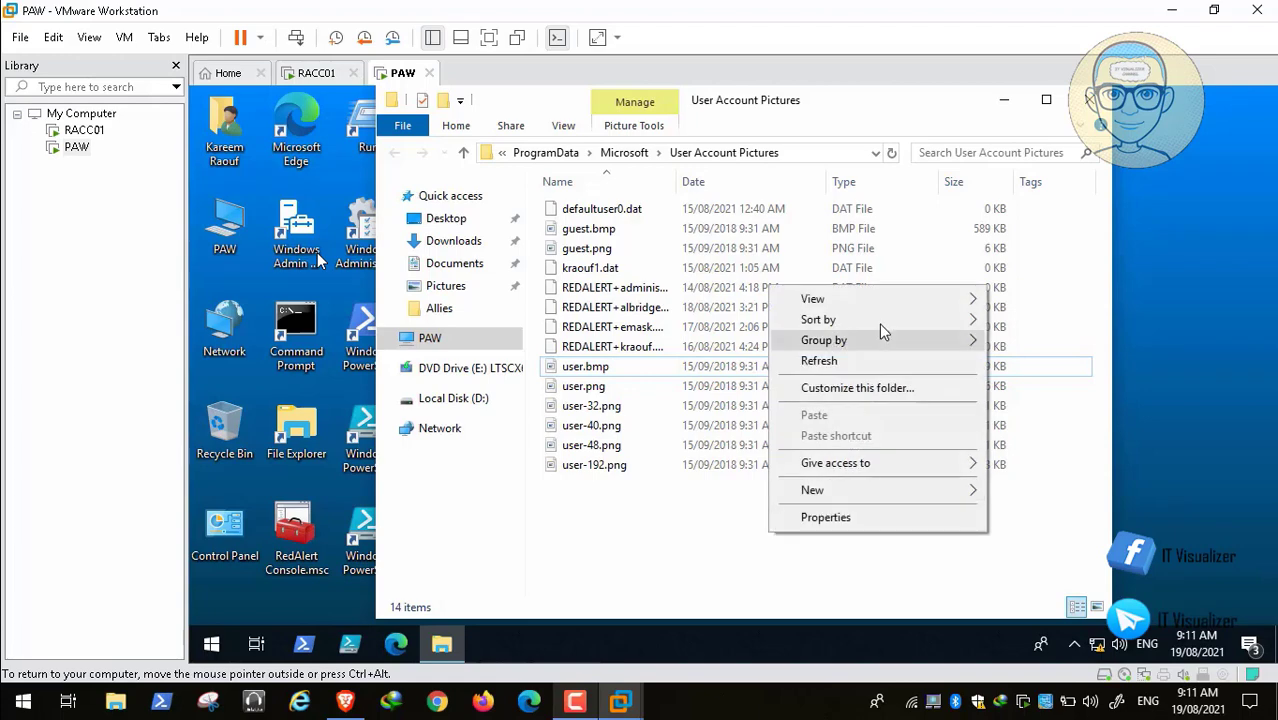
{"action": "left_click", "coordinate": [872, 367]}
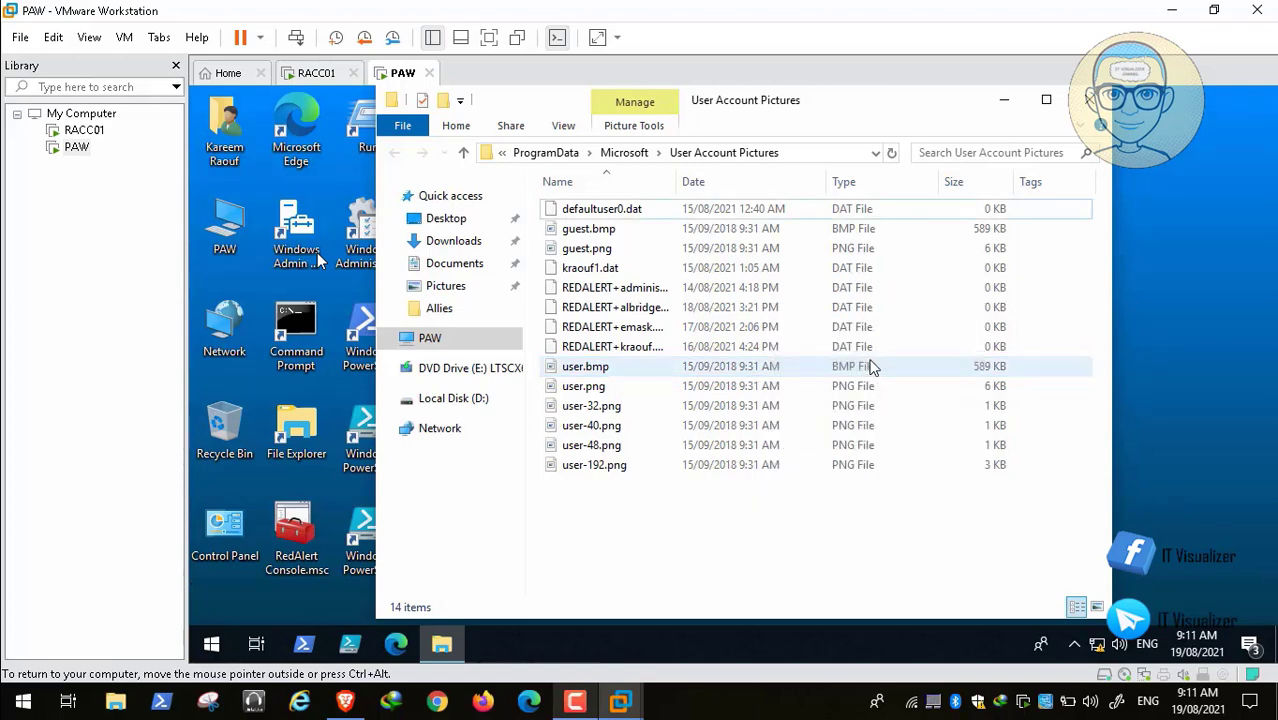
Step: Select the default user.bmp and user.png pictures and toggle Hidden items
{"action": "left_click", "coordinate": [678, 368]}
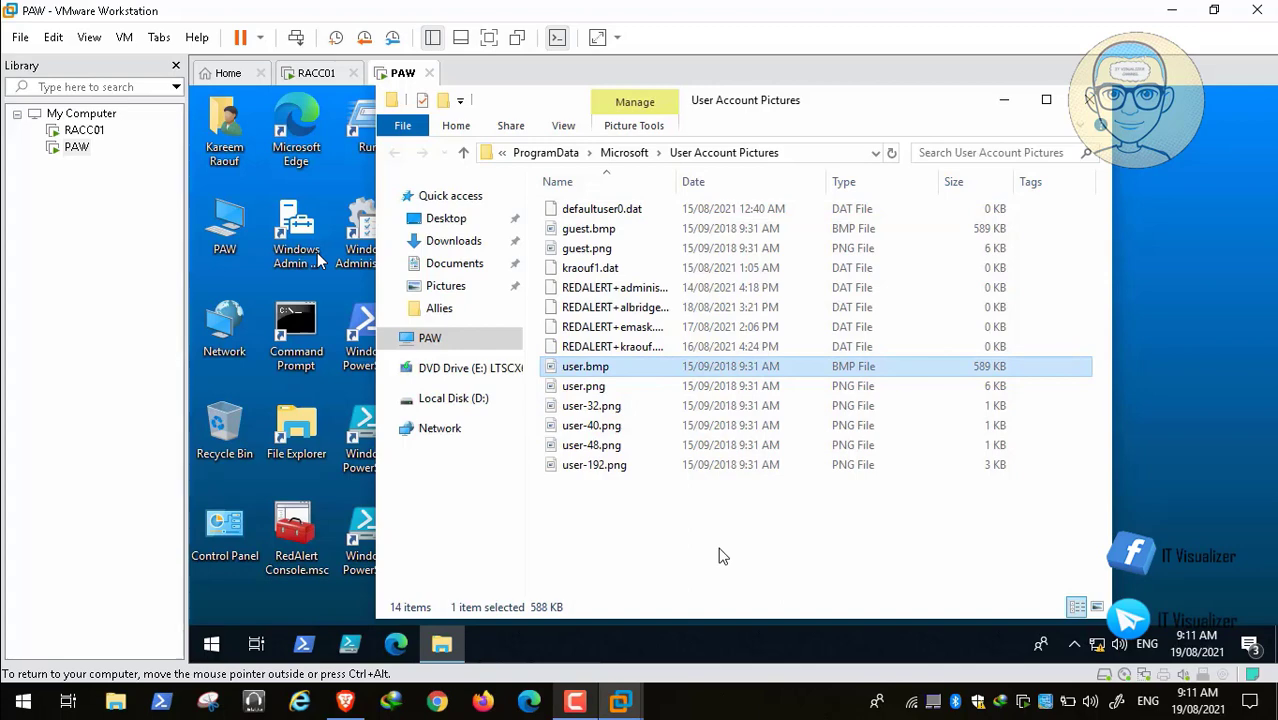
{"action": "left_click", "coordinate": [634, 394]}
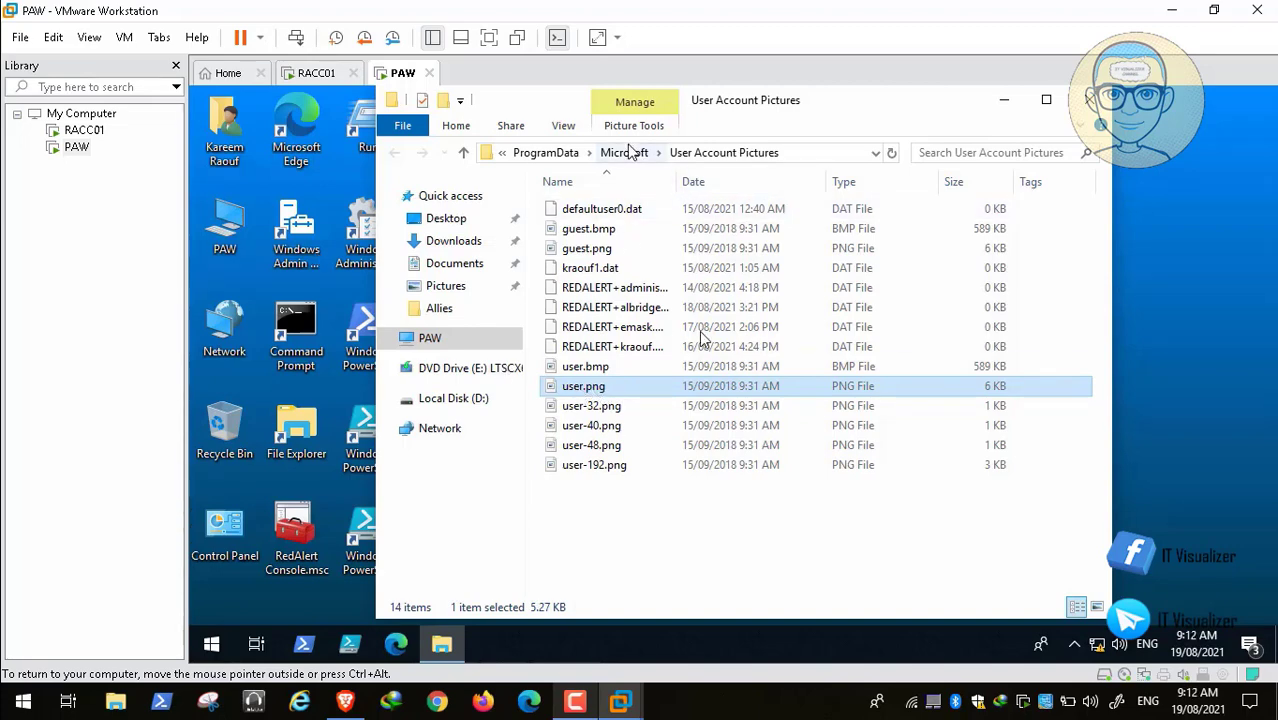
{"action": "left_click", "coordinate": [564, 125]}
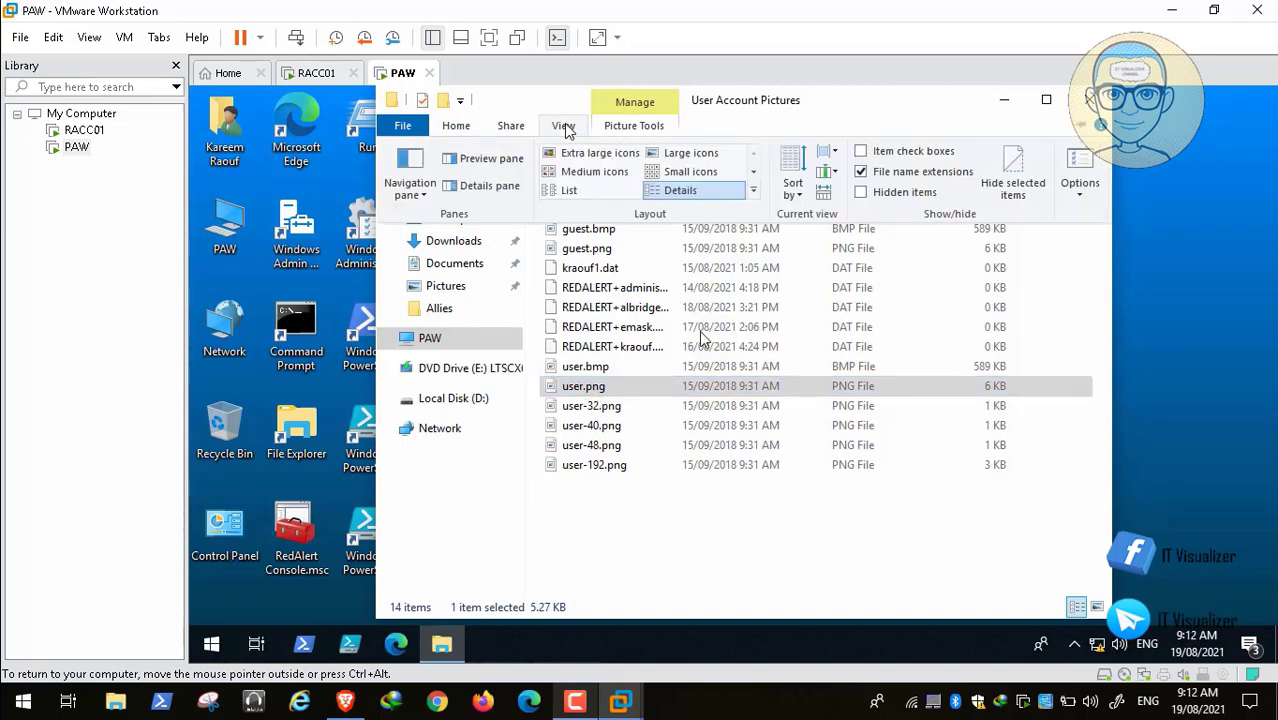
{"action": "left_click", "coordinate": [862, 192]}
{"action": "left_click", "coordinate": [669, 555]}
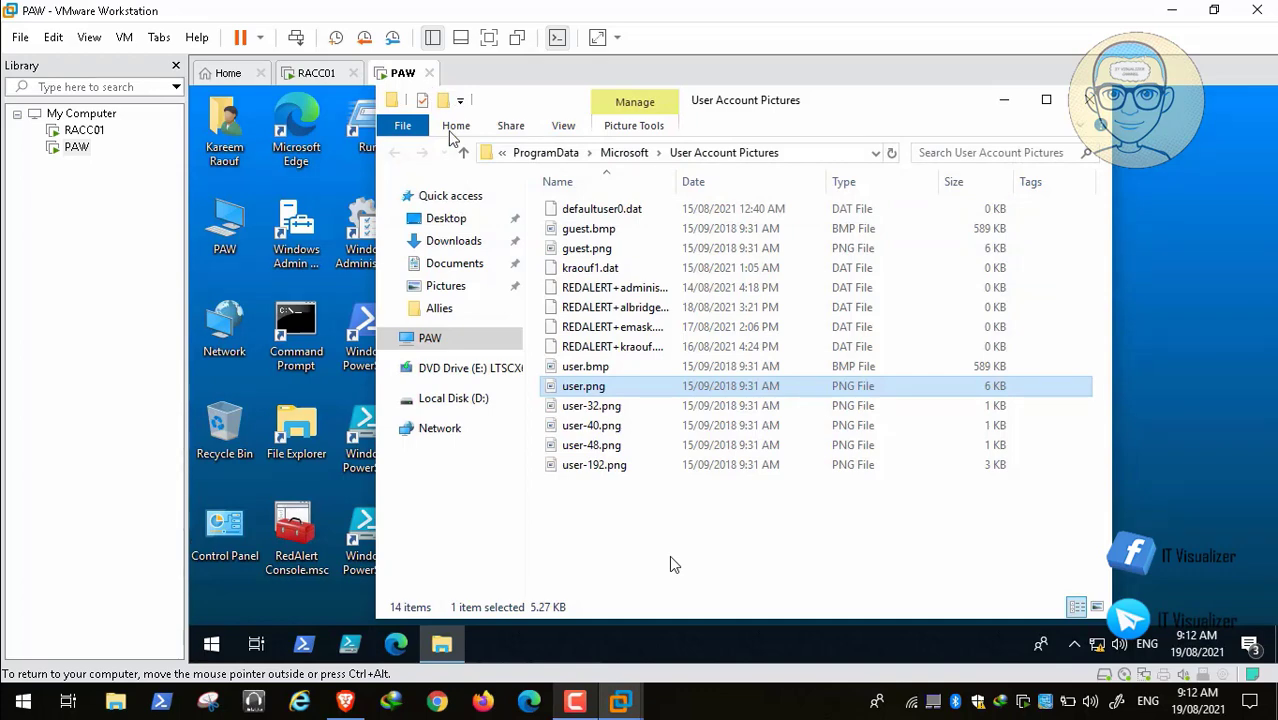
Step: Bring up the ITProToday article on the default user.bmp logon picture
{"action": "mouse_move", "coordinate": [474, 656]}
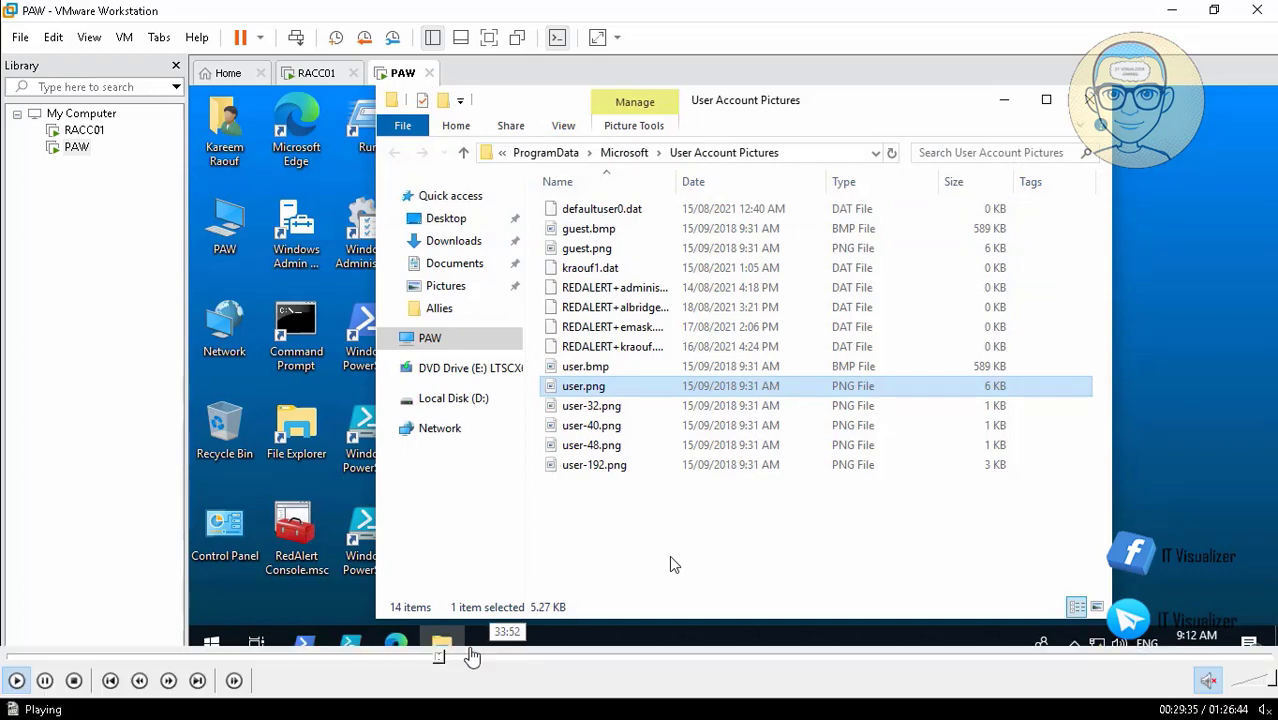
{"action": "left_click", "coordinate": [443, 660]}
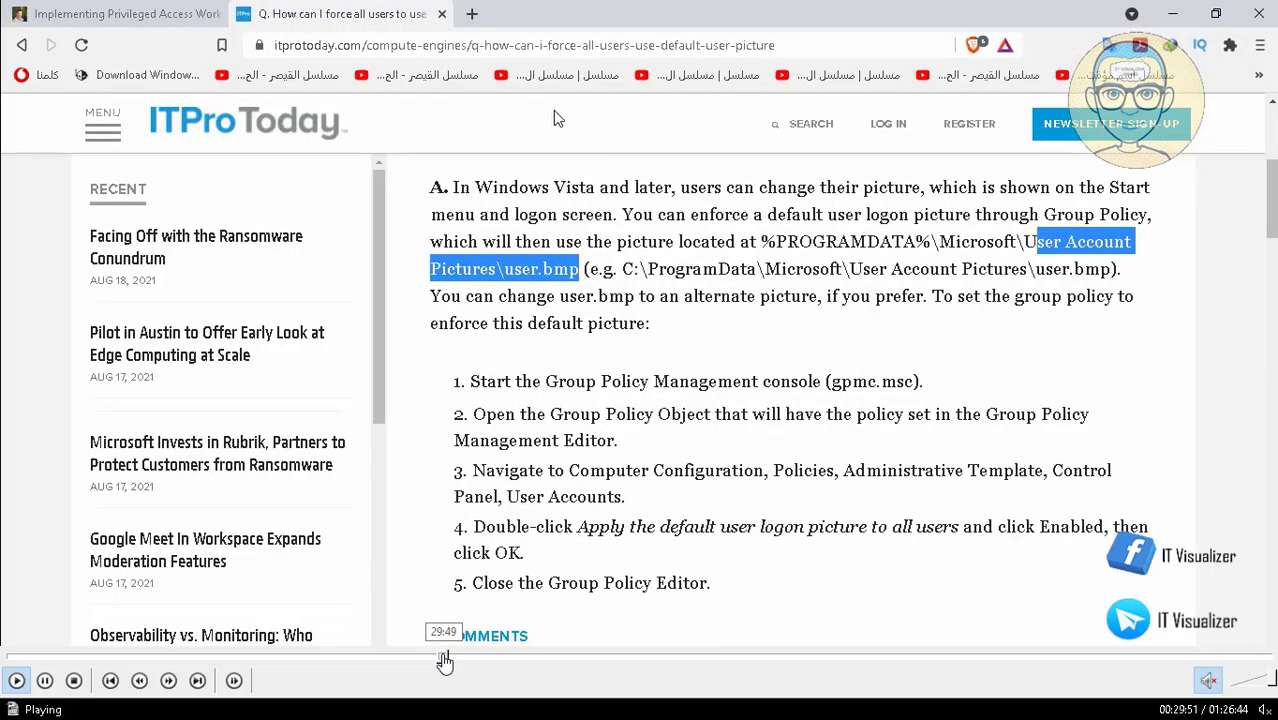
{"action": "left_click", "coordinate": [448, 660]}
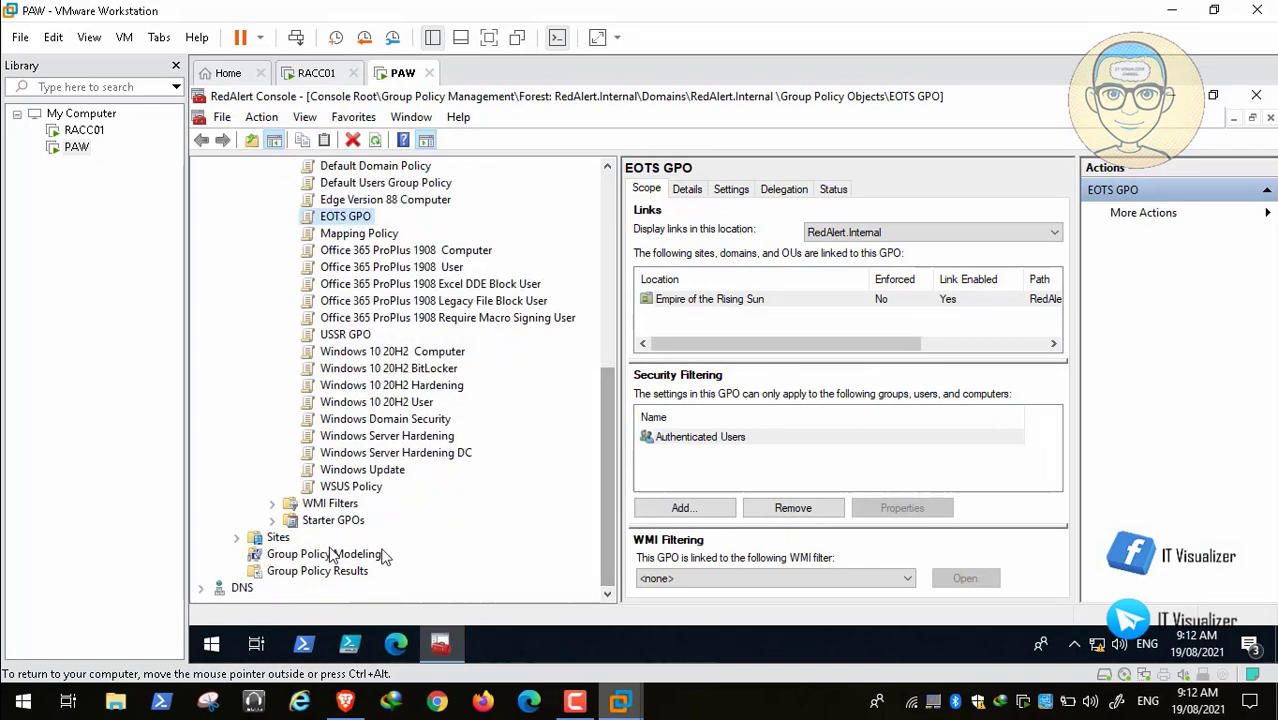
Step: Create a Group Policy Results report for the current user on this computer
{"action": "right_click", "coordinate": [274, 572]}
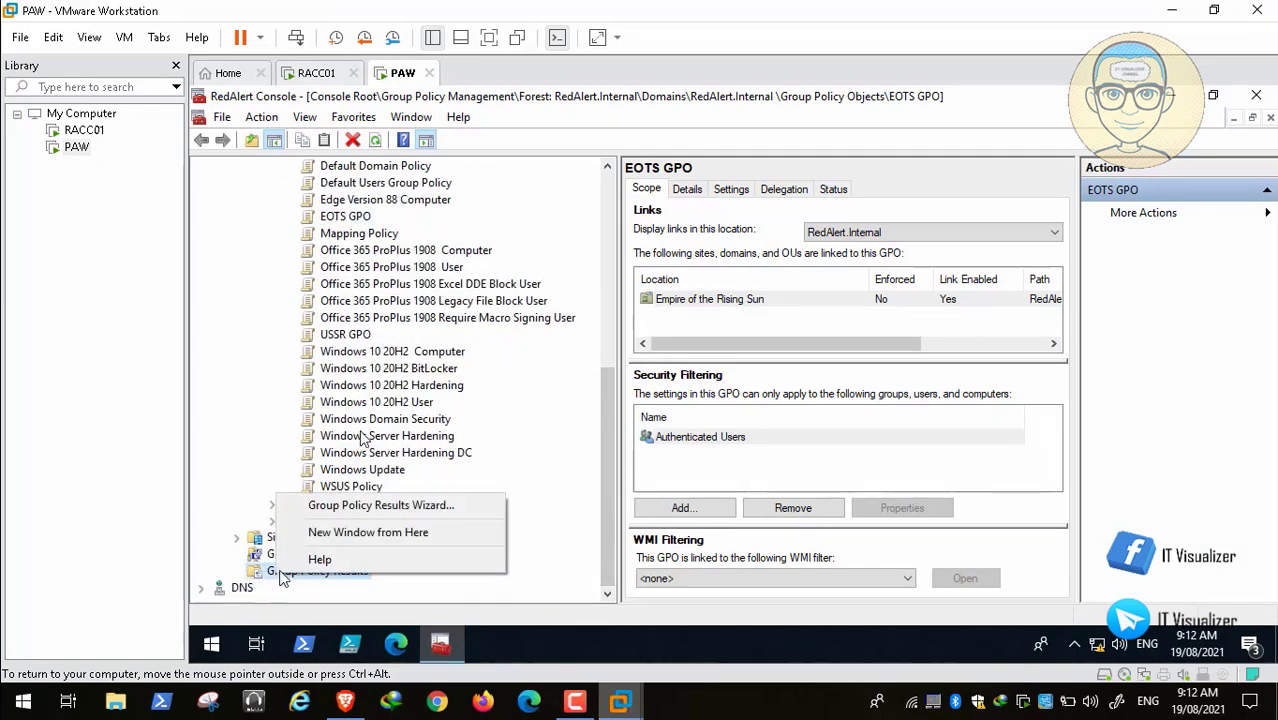
{"action": "left_click", "coordinate": [349, 507]}
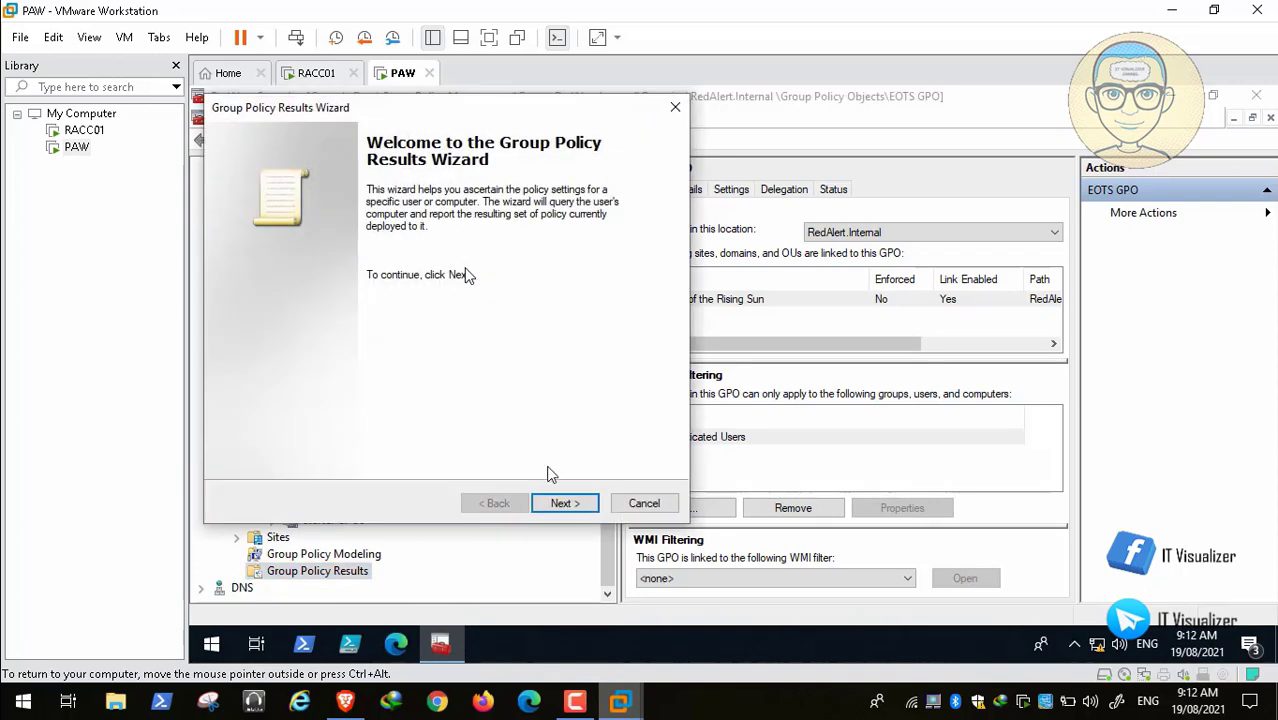
{"action": "left_click", "coordinate": [563, 503]}
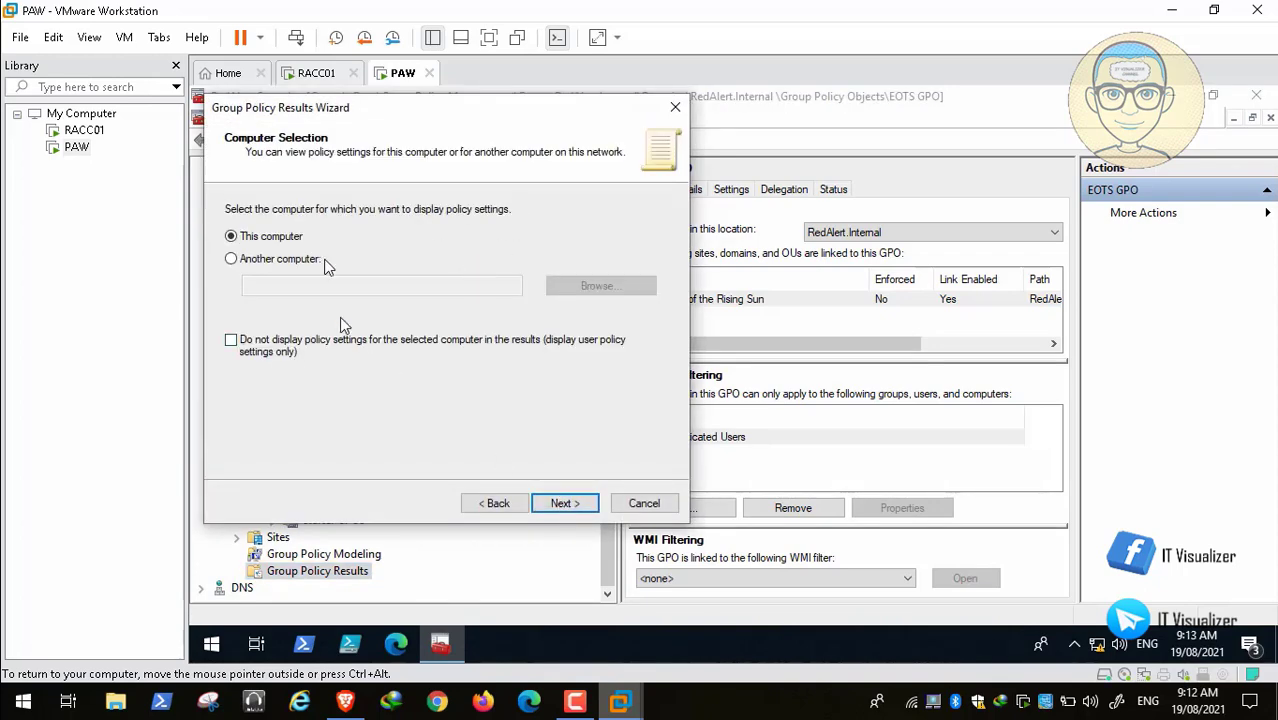
{"action": "left_click", "coordinate": [563, 503]}
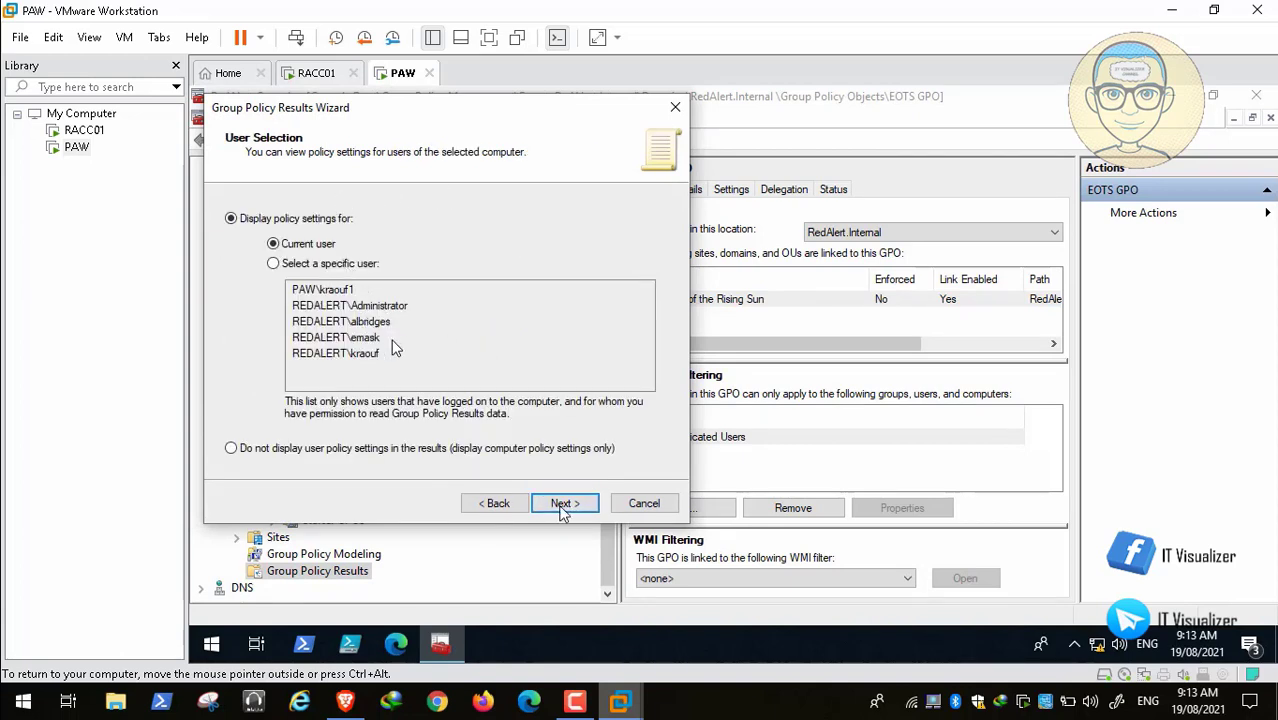
{"action": "left_click", "coordinate": [563, 504]}
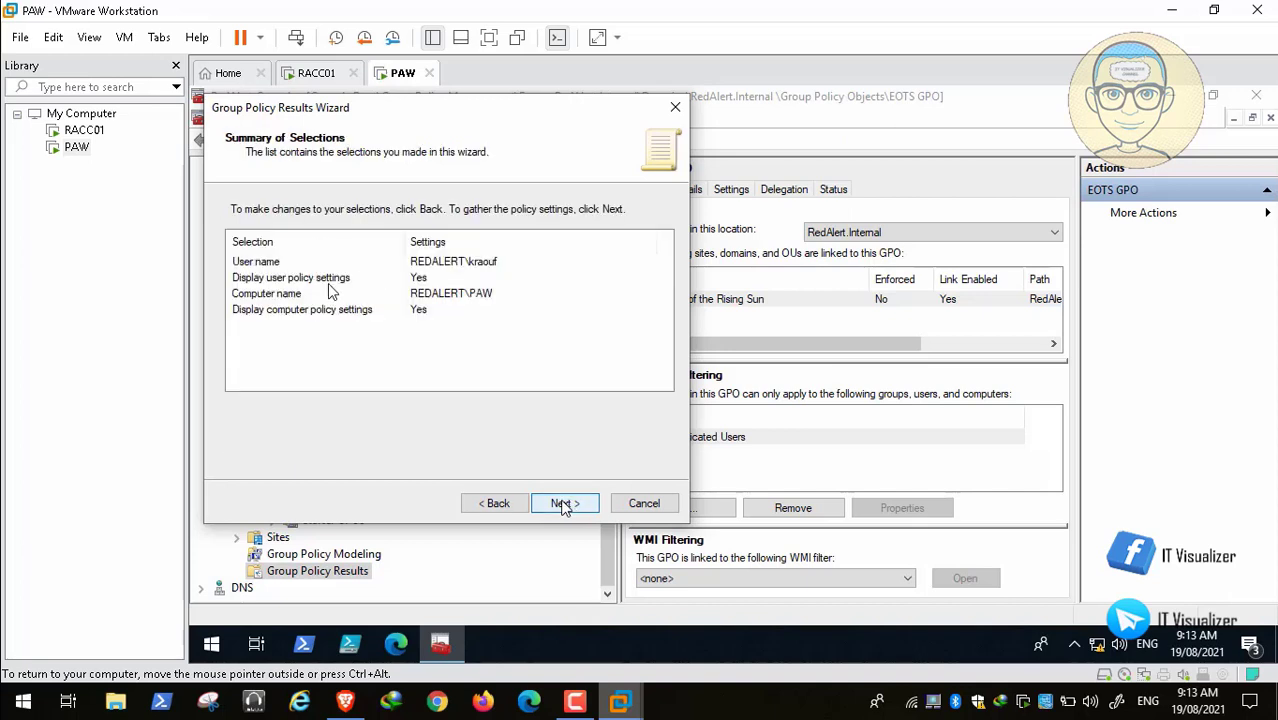
{"action": "left_click", "coordinate": [563, 503]}
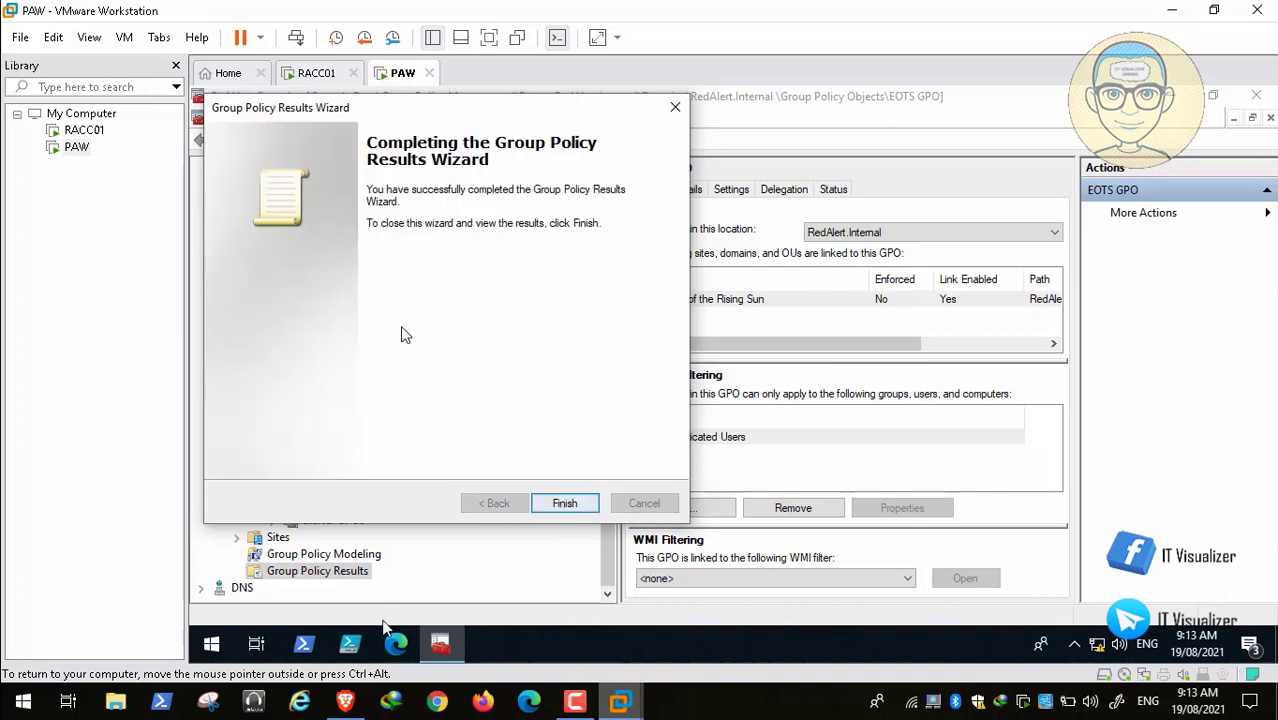
{"action": "mouse_move", "coordinate": [345, 701]}
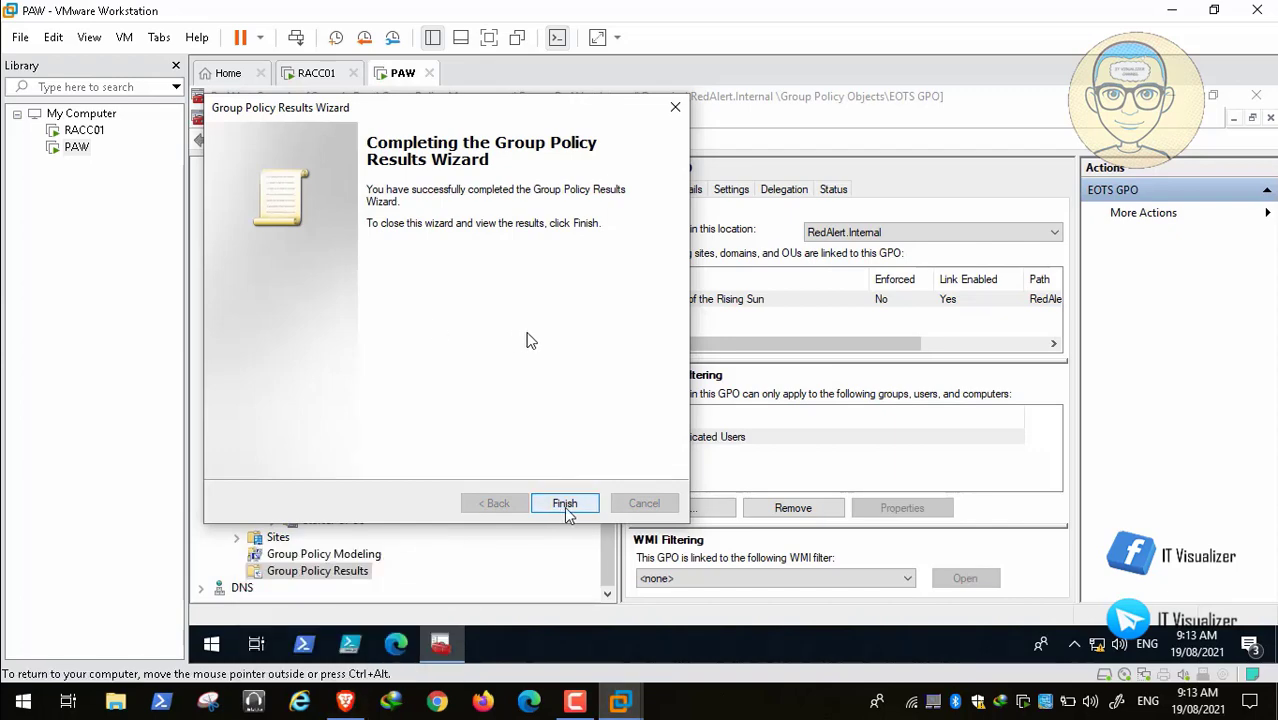
{"action": "left_click", "coordinate": [565, 504]}
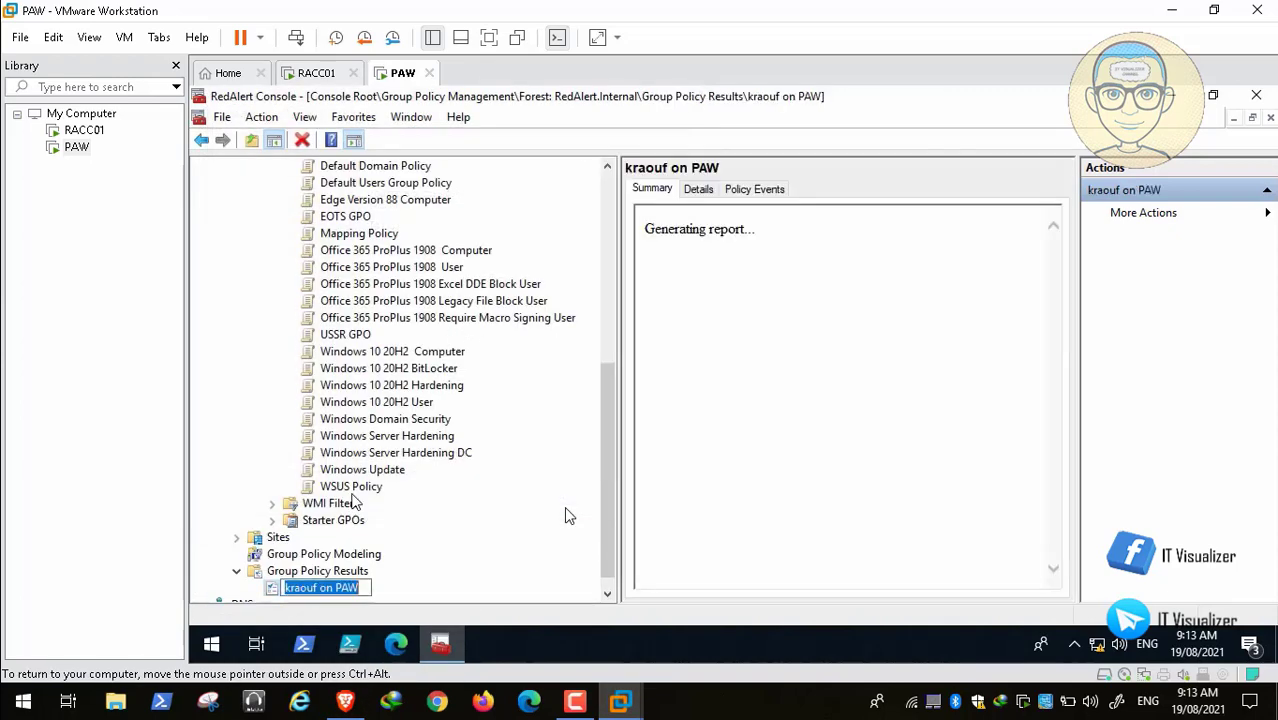
Step: Restore the console, widen the report pane, and bring up the gpresult docs in Brave
{"action": "left_click", "coordinate": [1213, 97]}
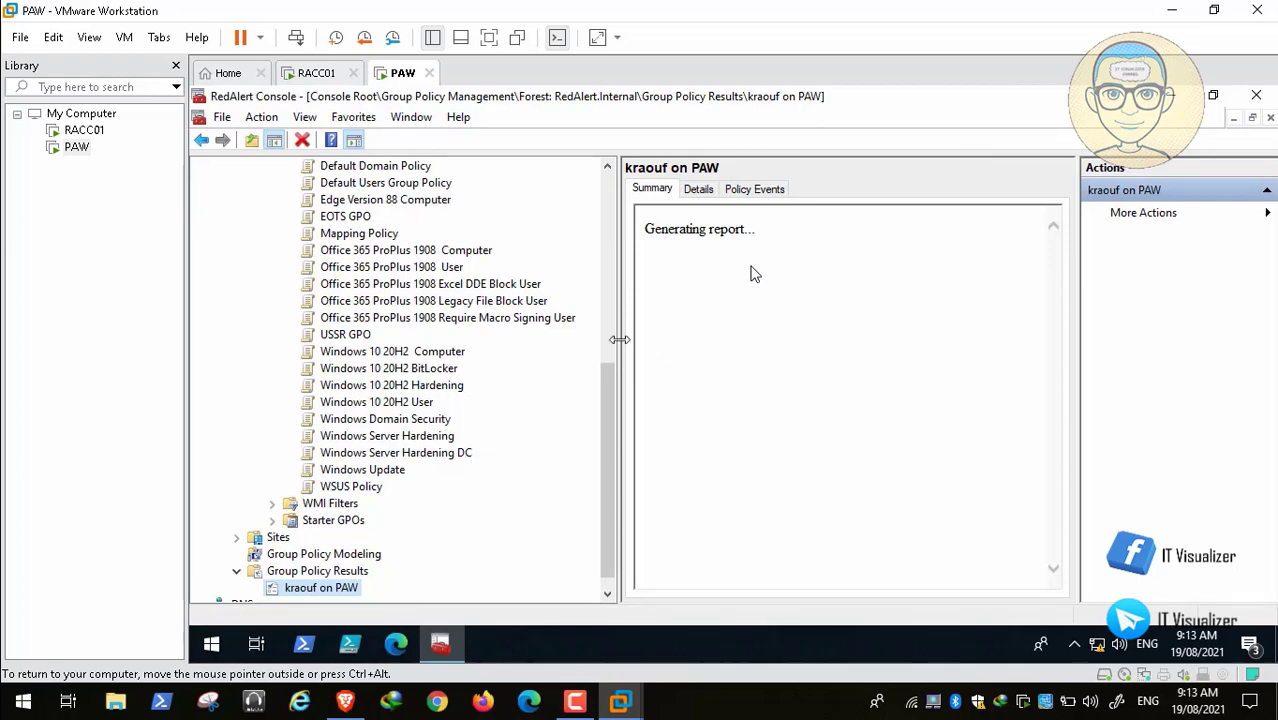
{"action": "left_click_drag", "start_coordinate": [619, 340], "coordinate": [425, 340]}
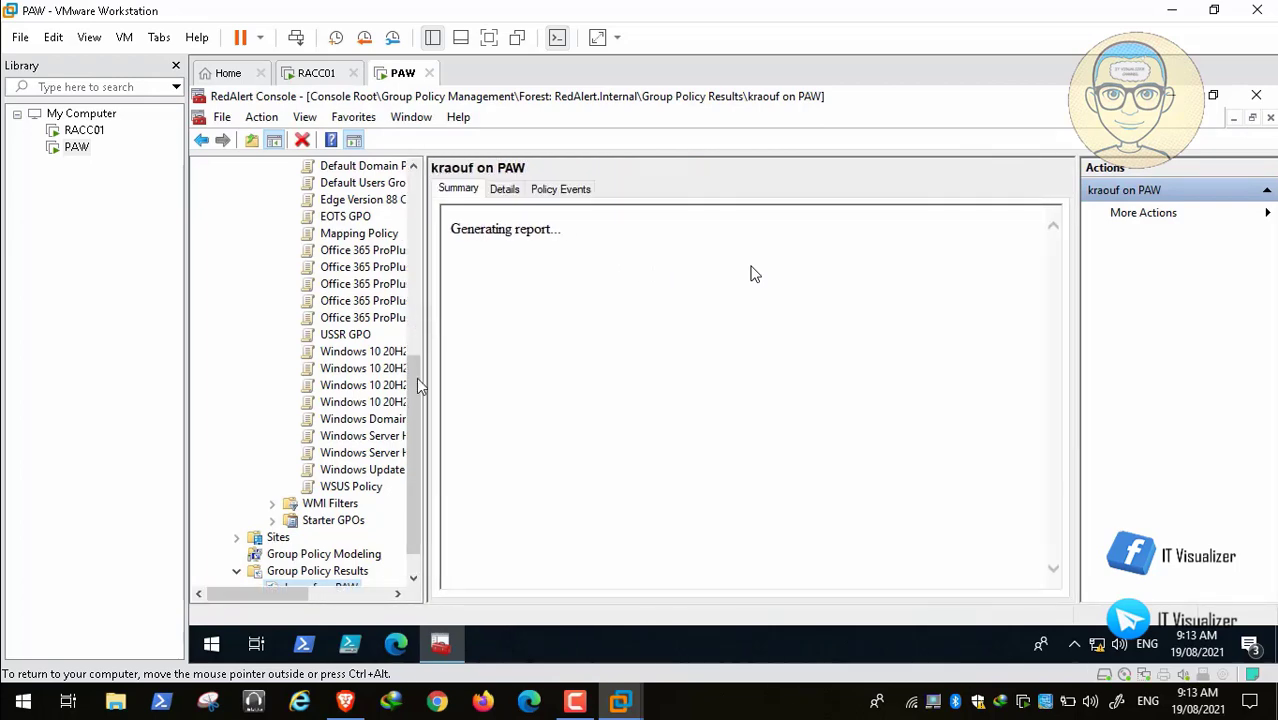
{"action": "left_click", "coordinate": [345, 701]}
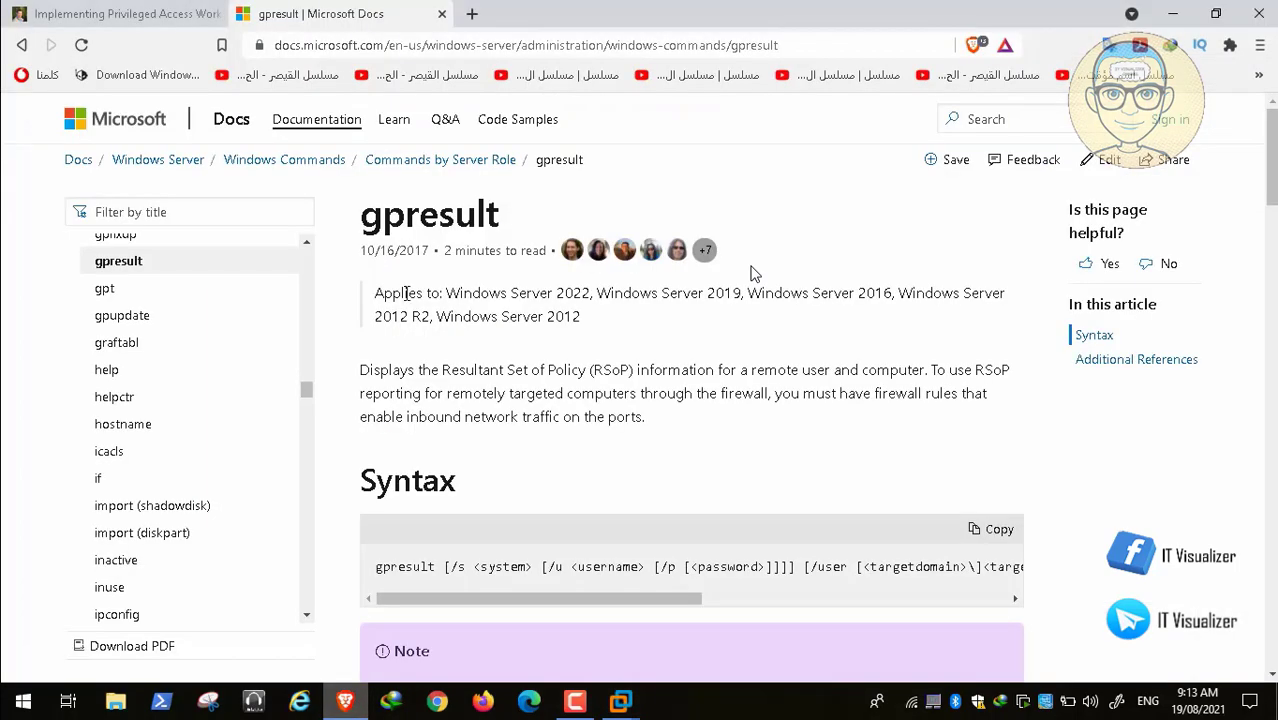
Step: View the Implementing Privileged Access article, then return to the PAW VM window
{"action": "left_click", "coordinate": [125, 13]}
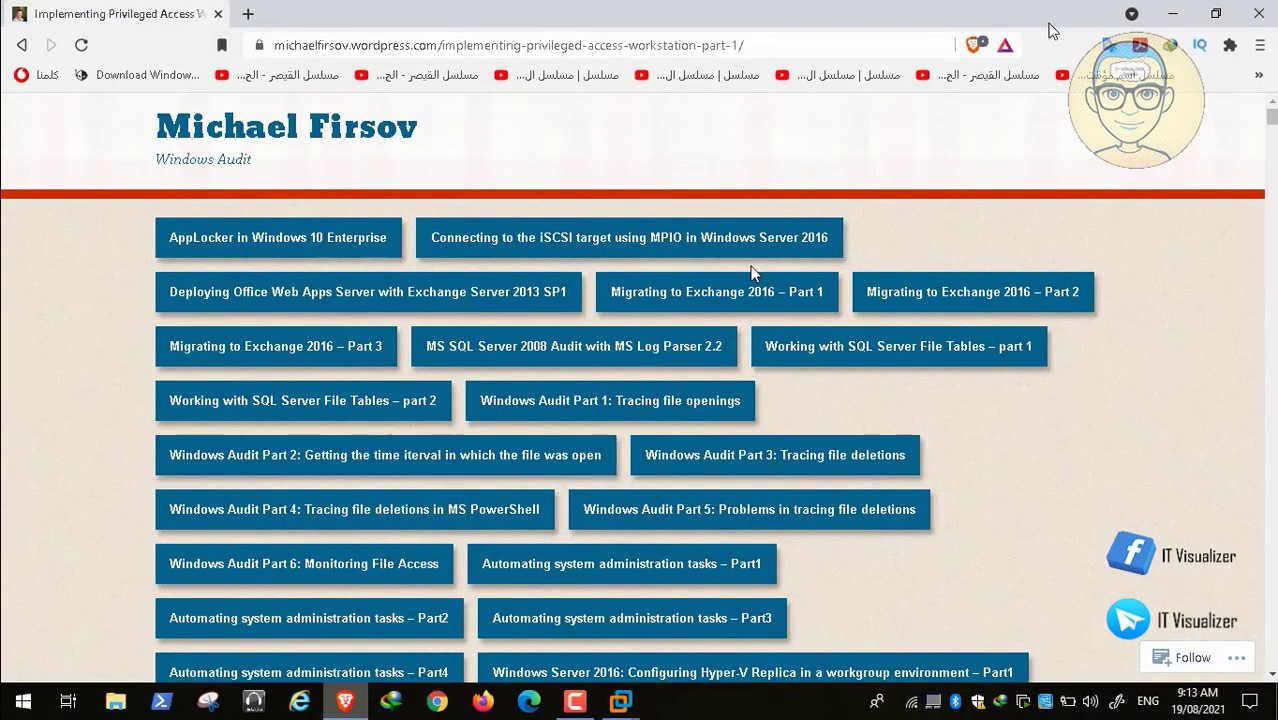
{"action": "key", "text": "alt+Tab"}
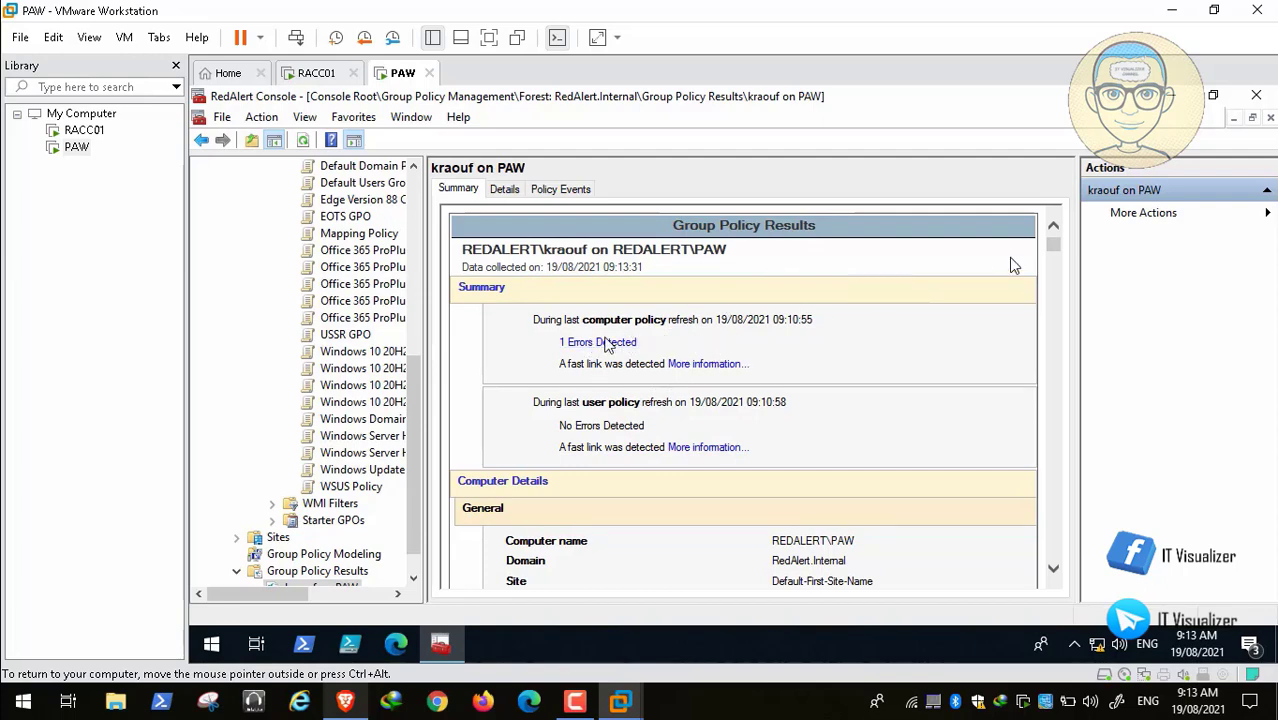
Step: Scroll the Summary report from component status down to the denied GPOs
{"action": "scroll", "coordinate": [650, 293], "scroll_direction": "down", "scroll_amount": 5}
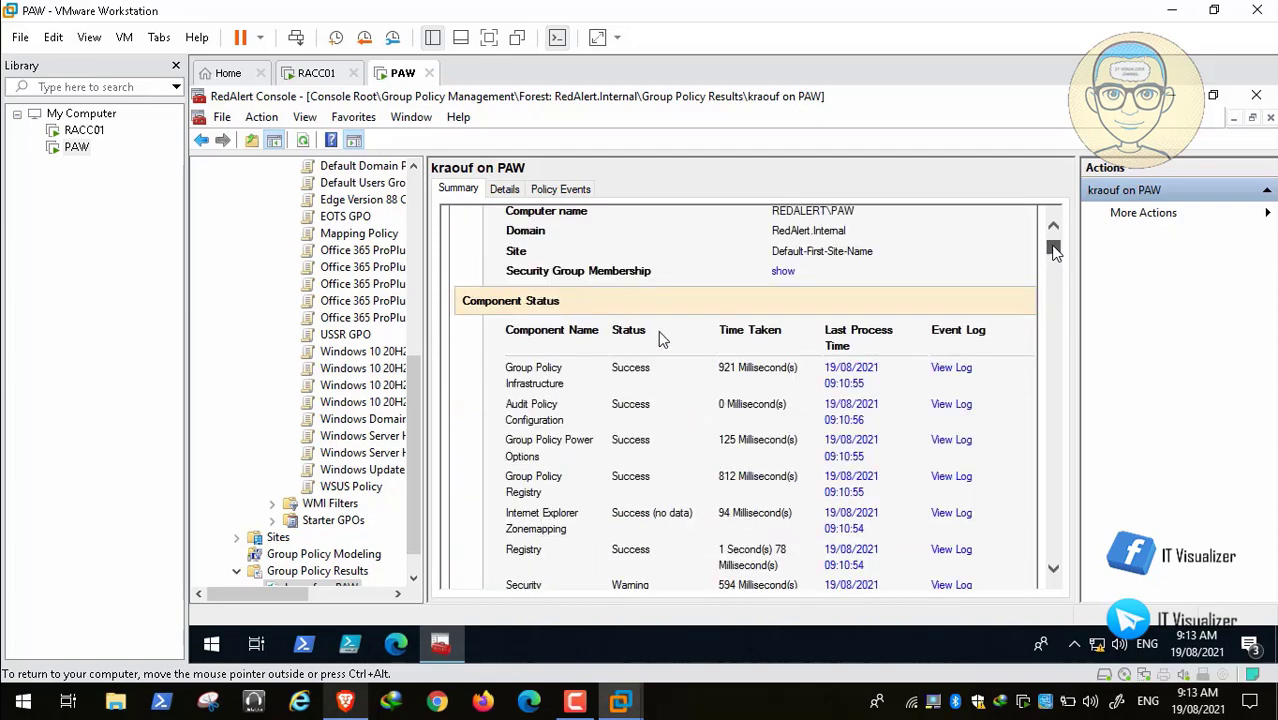
{"action": "scroll", "coordinate": [680, 480], "scroll_direction": "down", "scroll_amount": 3}
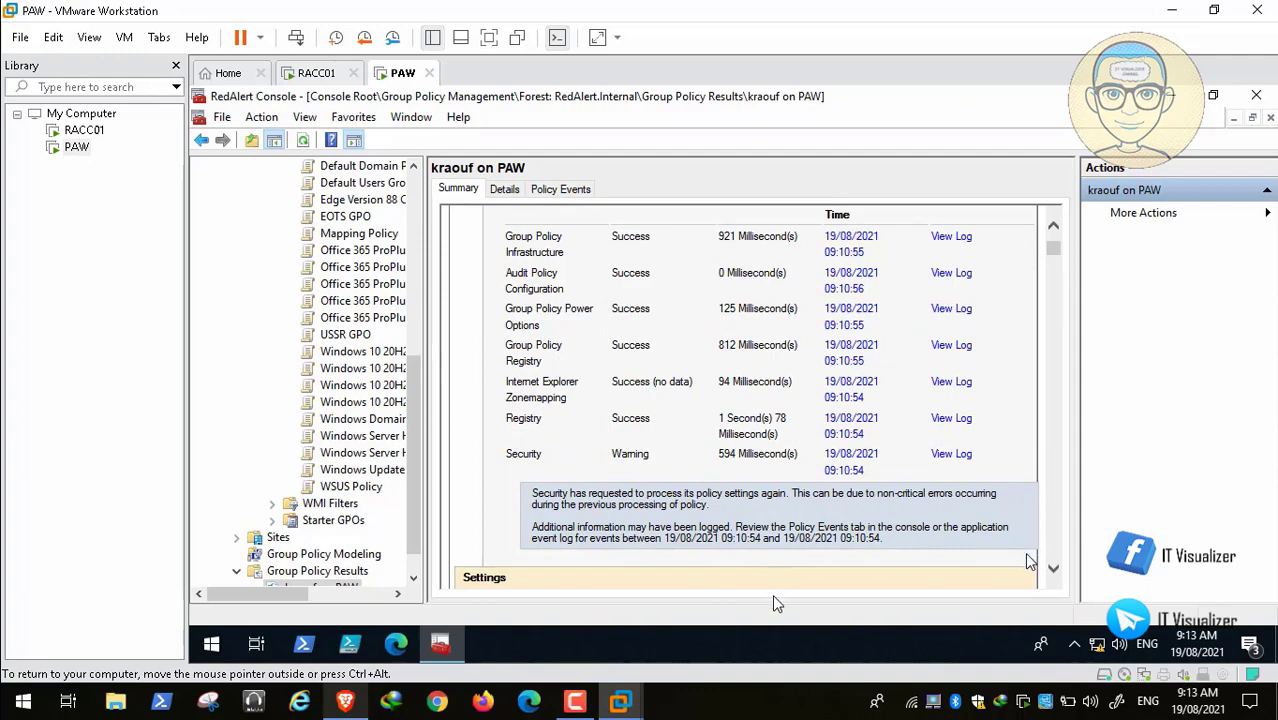
{"action": "scroll", "coordinate": [654, 405], "scroll_direction": "down", "scroll_amount": 5}
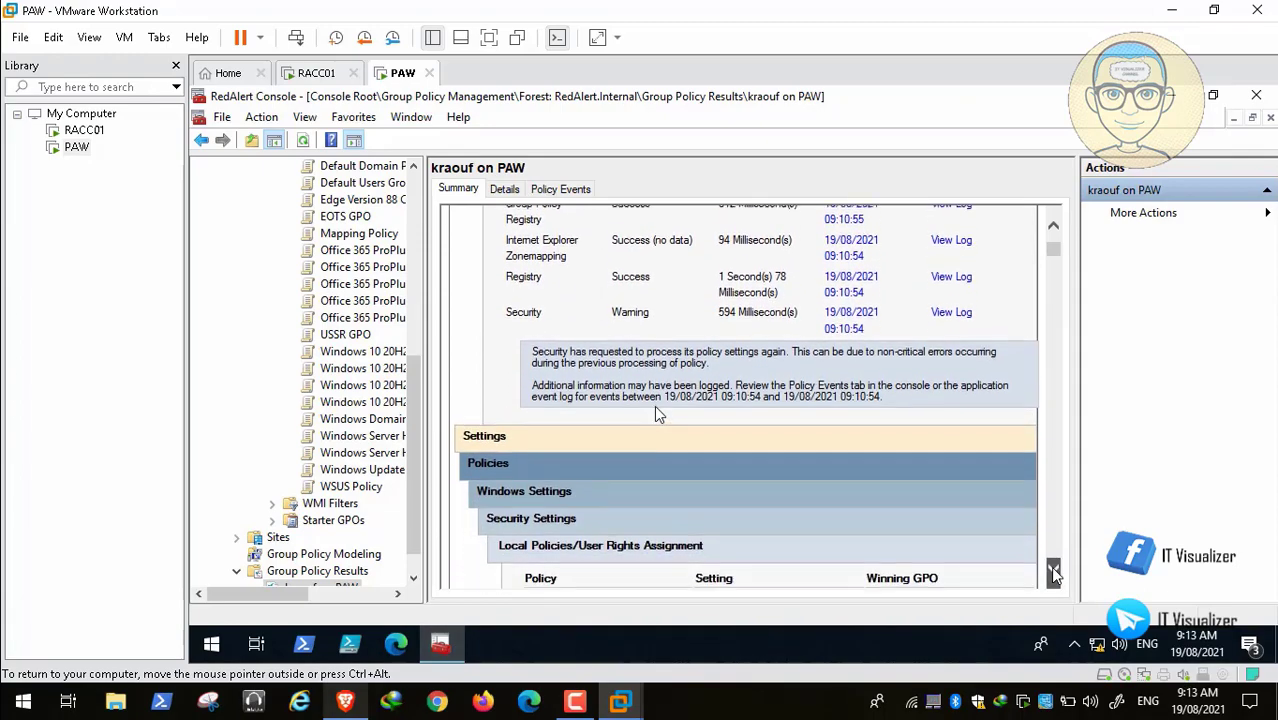
{"action": "scroll", "coordinate": [1053, 572], "scroll_direction": "down", "scroll_amount": 5}
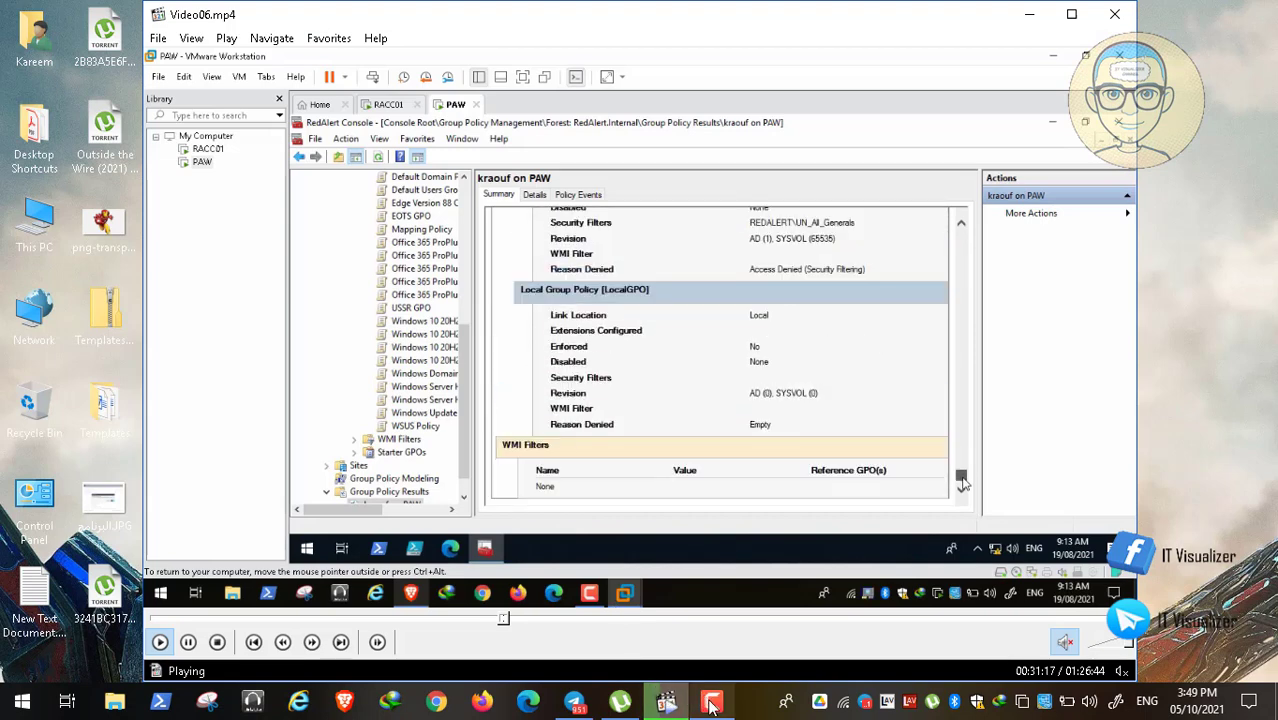
Step: Pause the recording and skip ahead to the exported report in Edge
{"action": "left_click", "coordinate": [666, 700]}
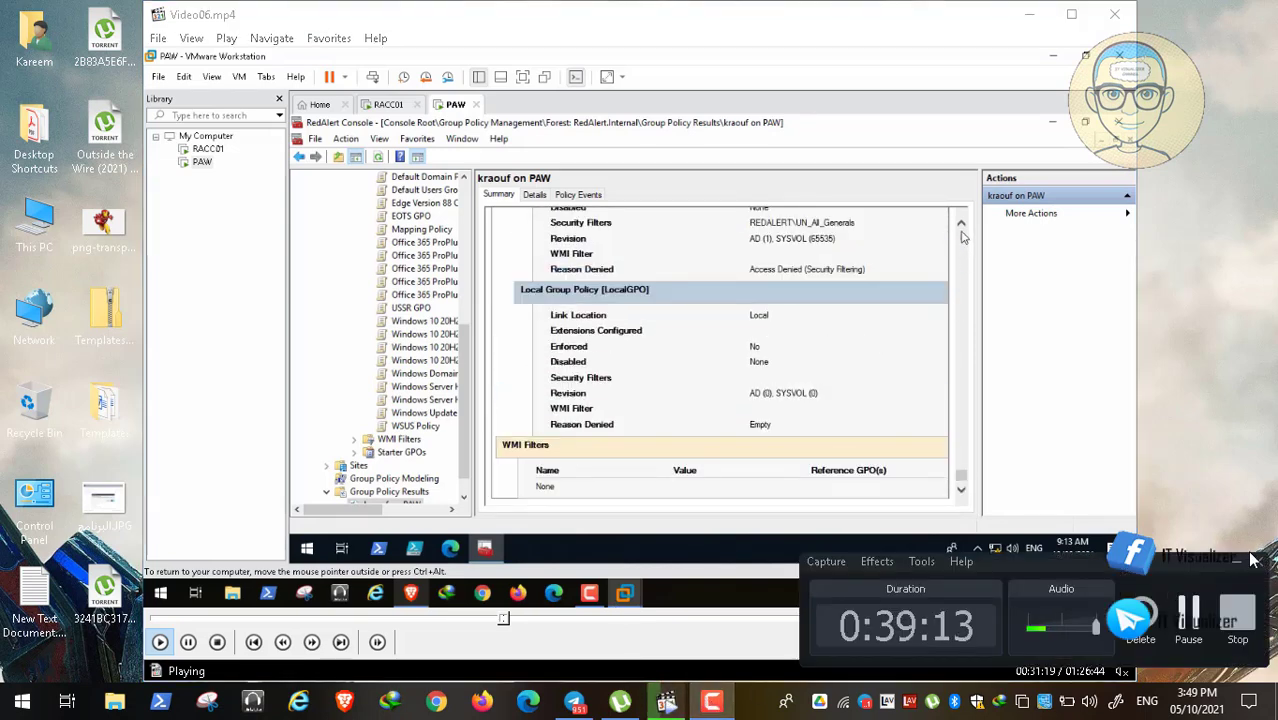
{"action": "left_click", "coordinate": [1237, 567]}
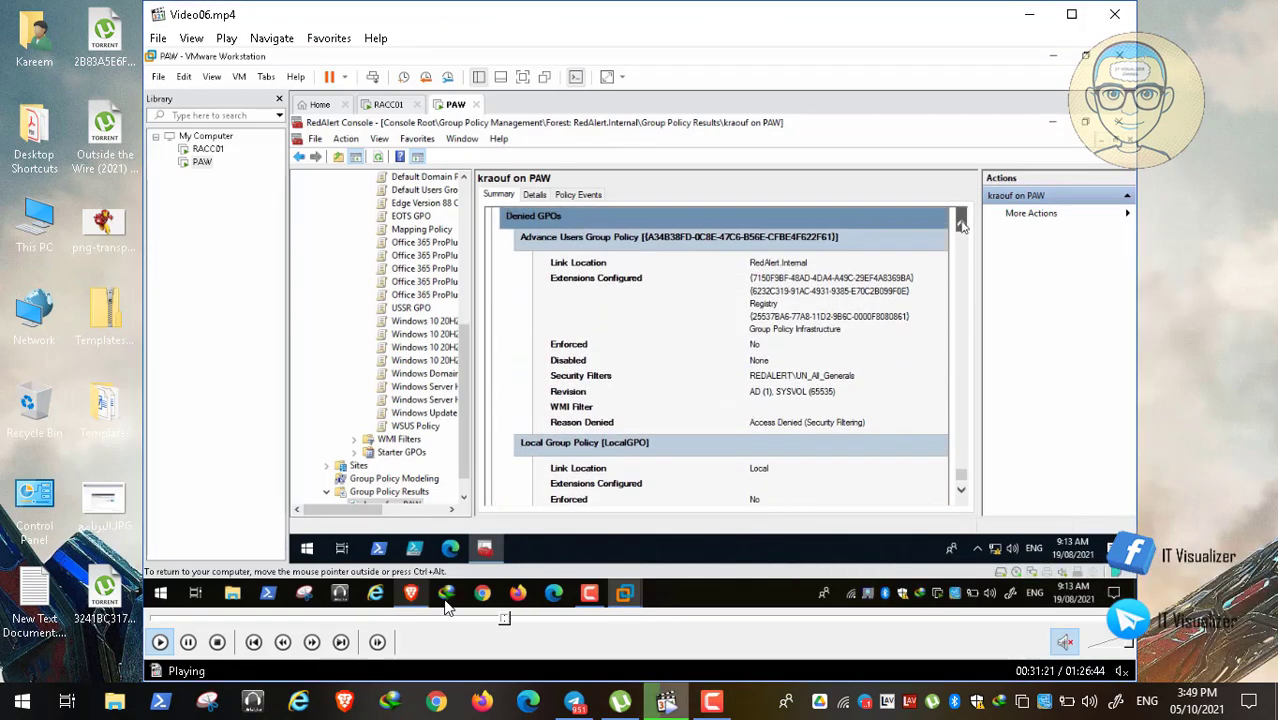
{"action": "left_click", "coordinate": [190, 642]}
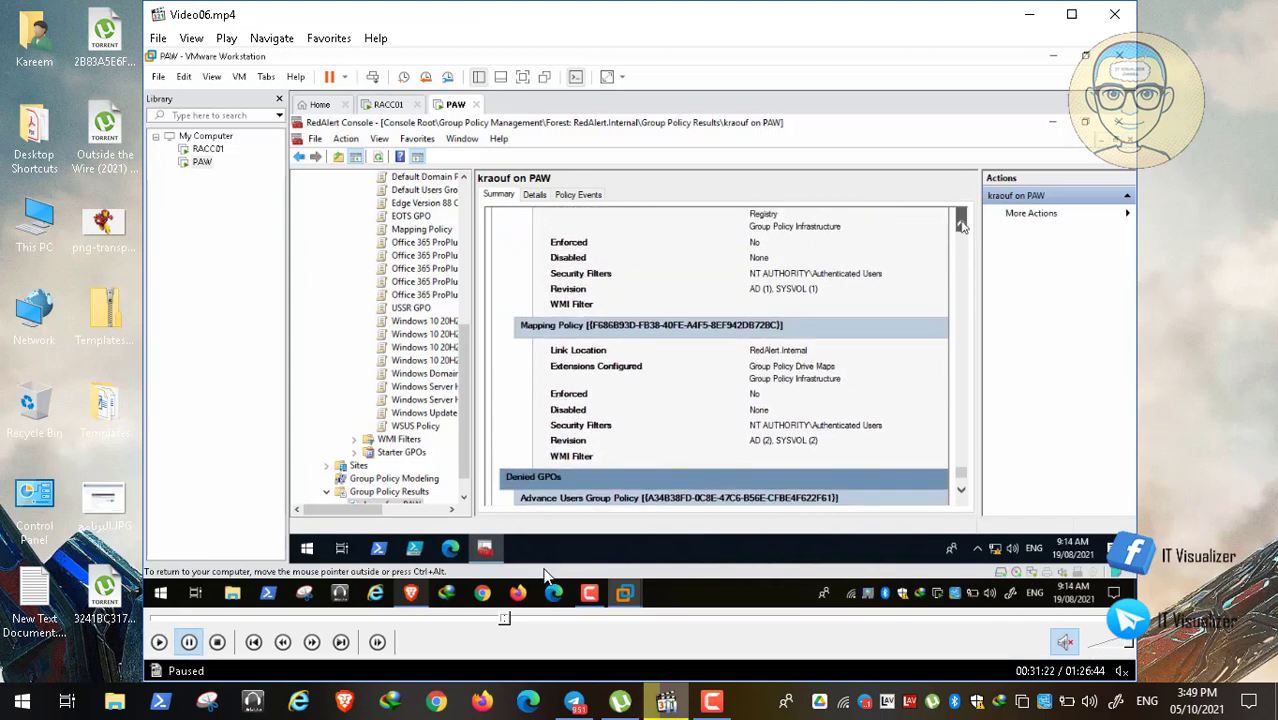
{"action": "left_click", "coordinate": [519, 617]}
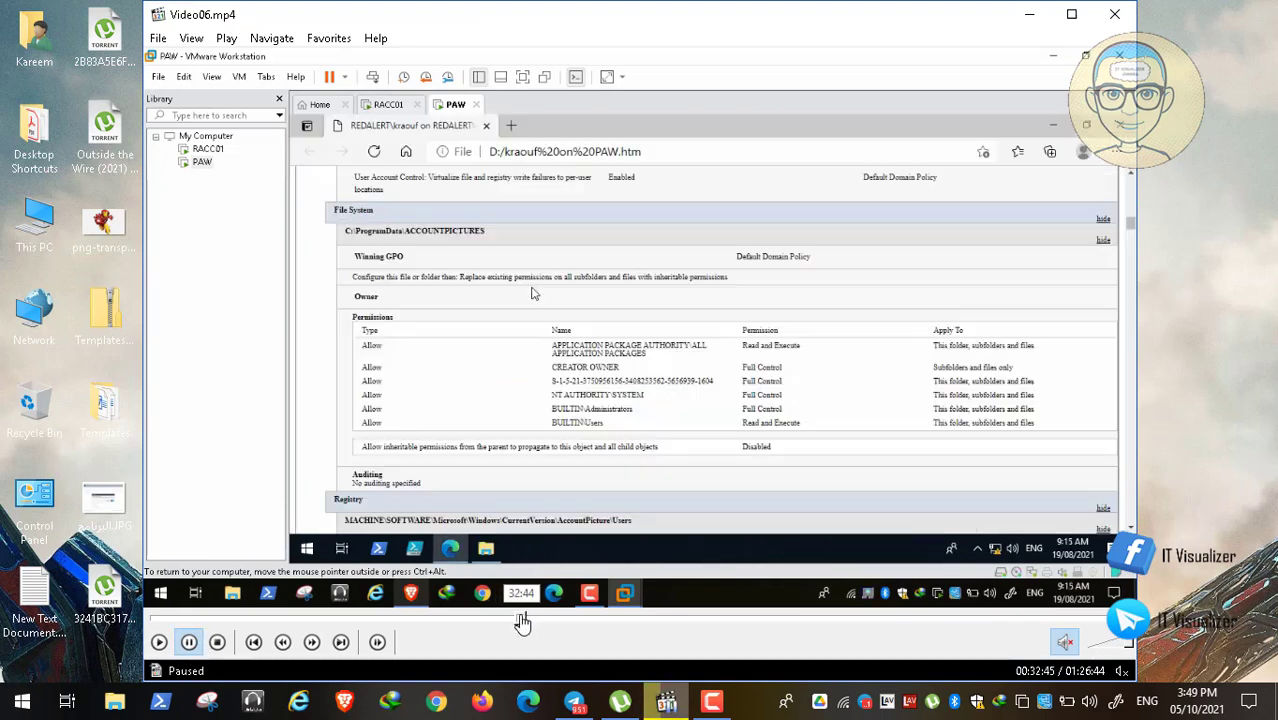
Step: Seek through the Edge report's ACCOUNTPICTURES permissions to the expanded Group Policy Management tree
{"action": "left_click", "coordinate": [533, 618]}
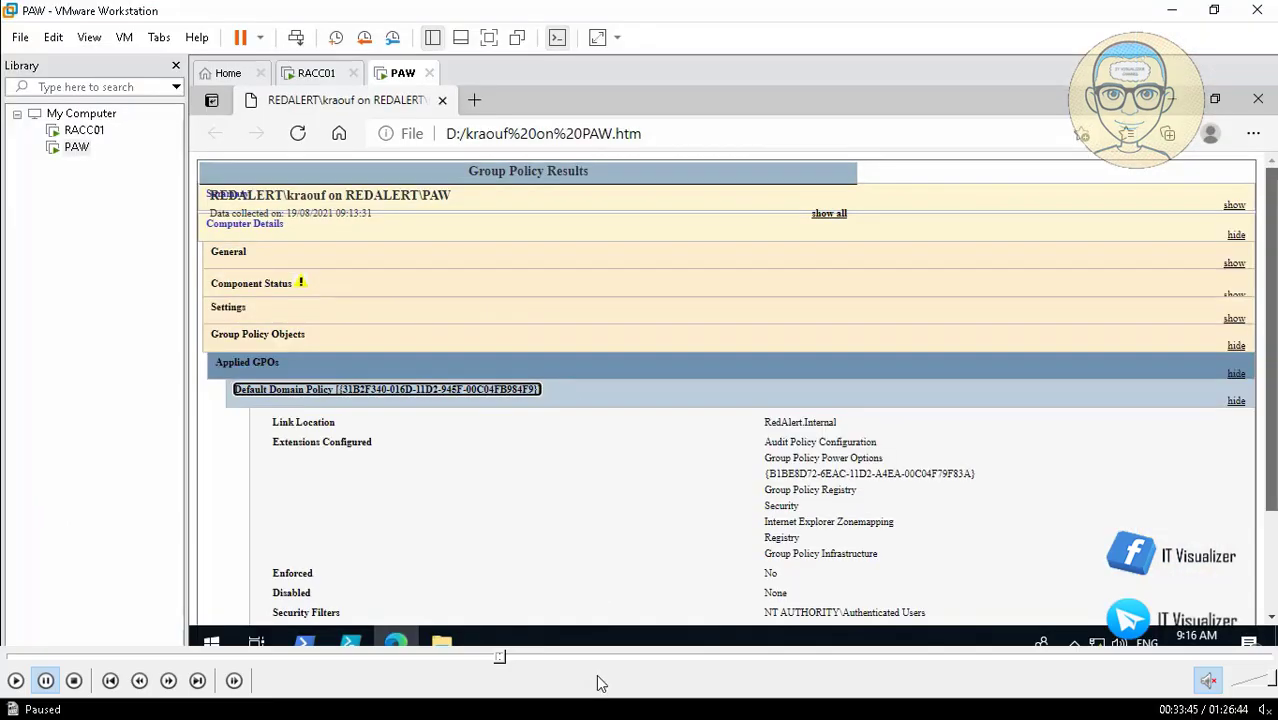
{"action": "left_click", "coordinate": [510, 660]}
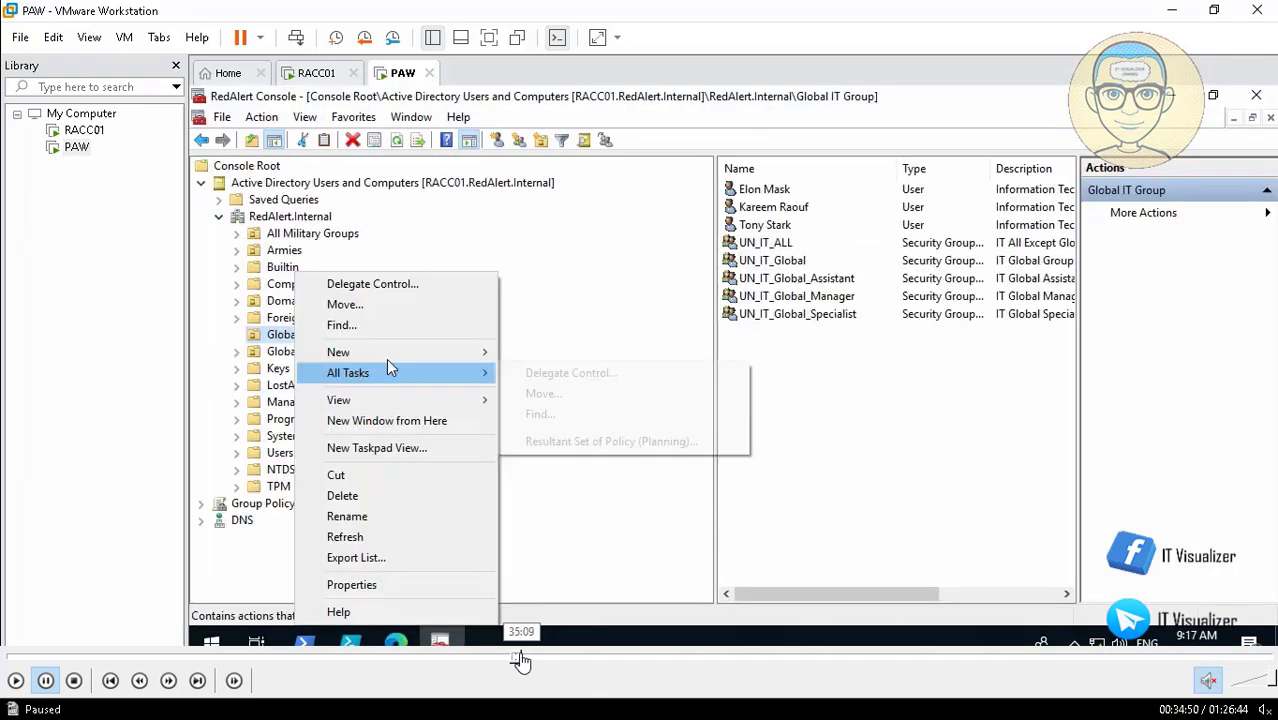
{"action": "left_click", "coordinate": [530, 660]}
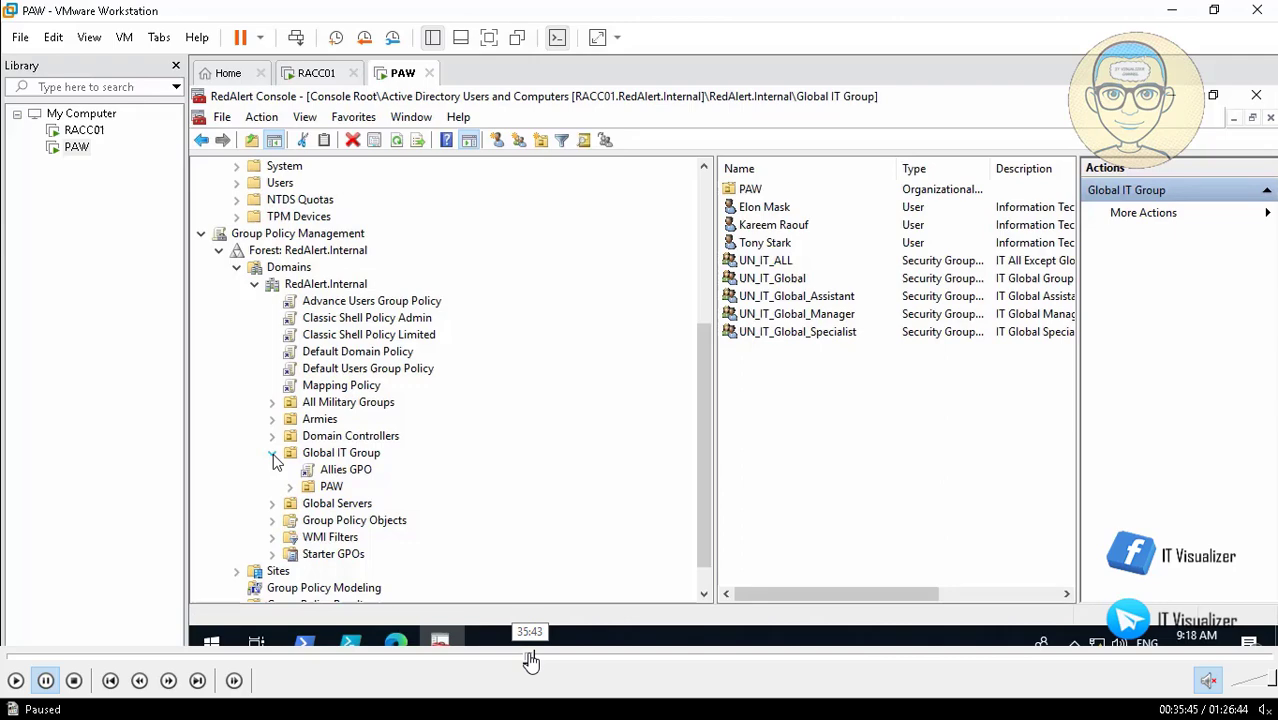
Step: Seek through PAW Security's Allow log on locally setting and the PAW1 results, then resume playback
{"action": "left_click", "coordinate": [673, 660]}
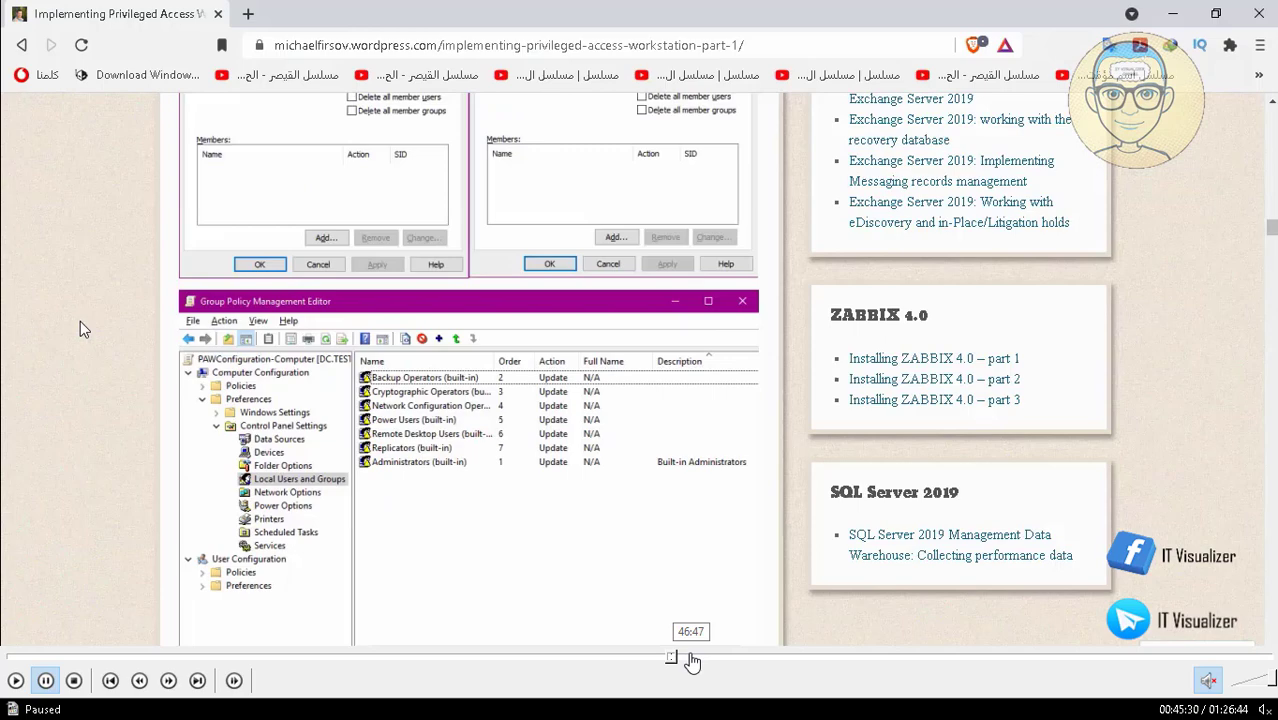
{"action": "left_click", "coordinate": [688, 660]}
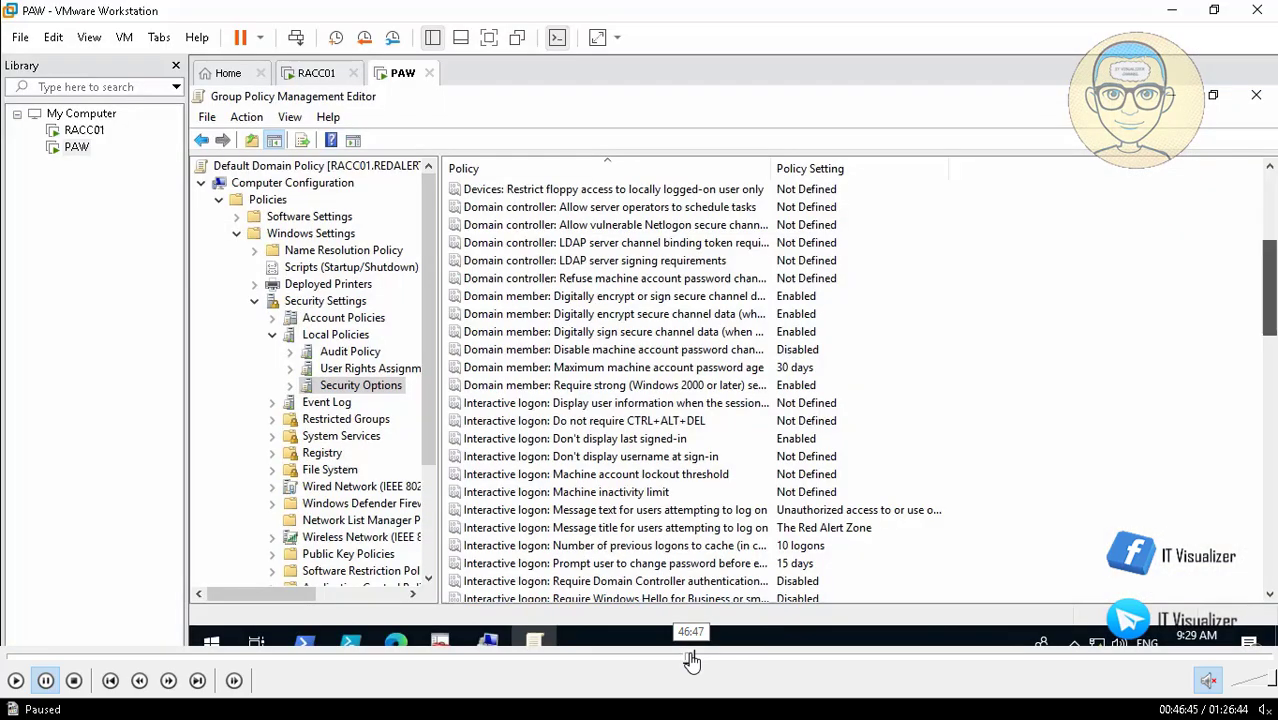
{"action": "left_click", "coordinate": [710, 660]}
{"action": "left_click", "coordinate": [722, 660]}
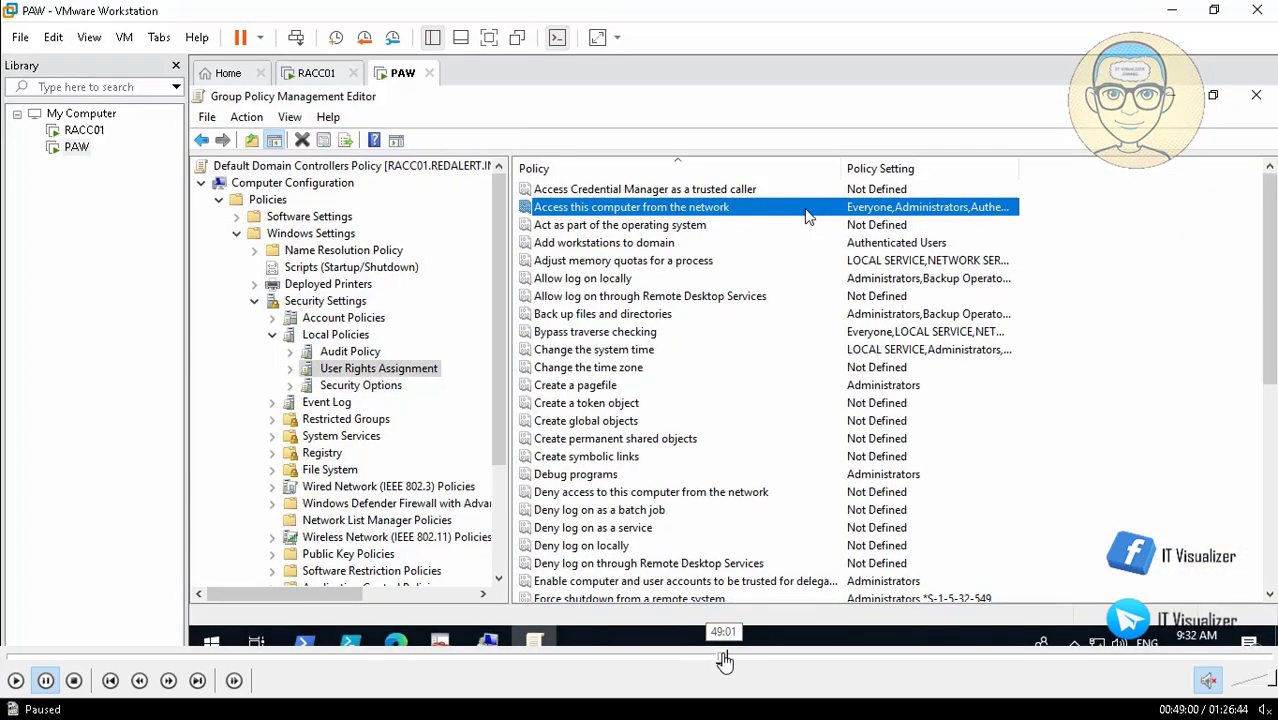
{"action": "left_click", "coordinate": [742, 660]}
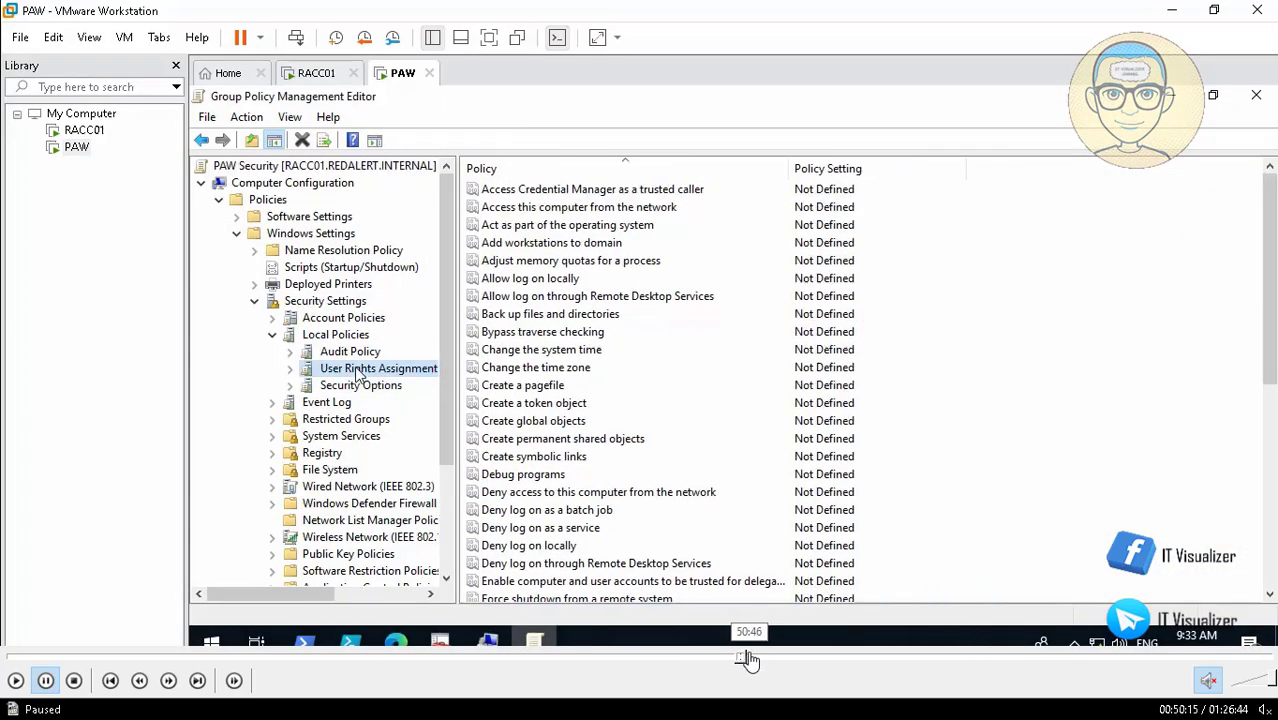
{"action": "left_click", "coordinate": [751, 660]}
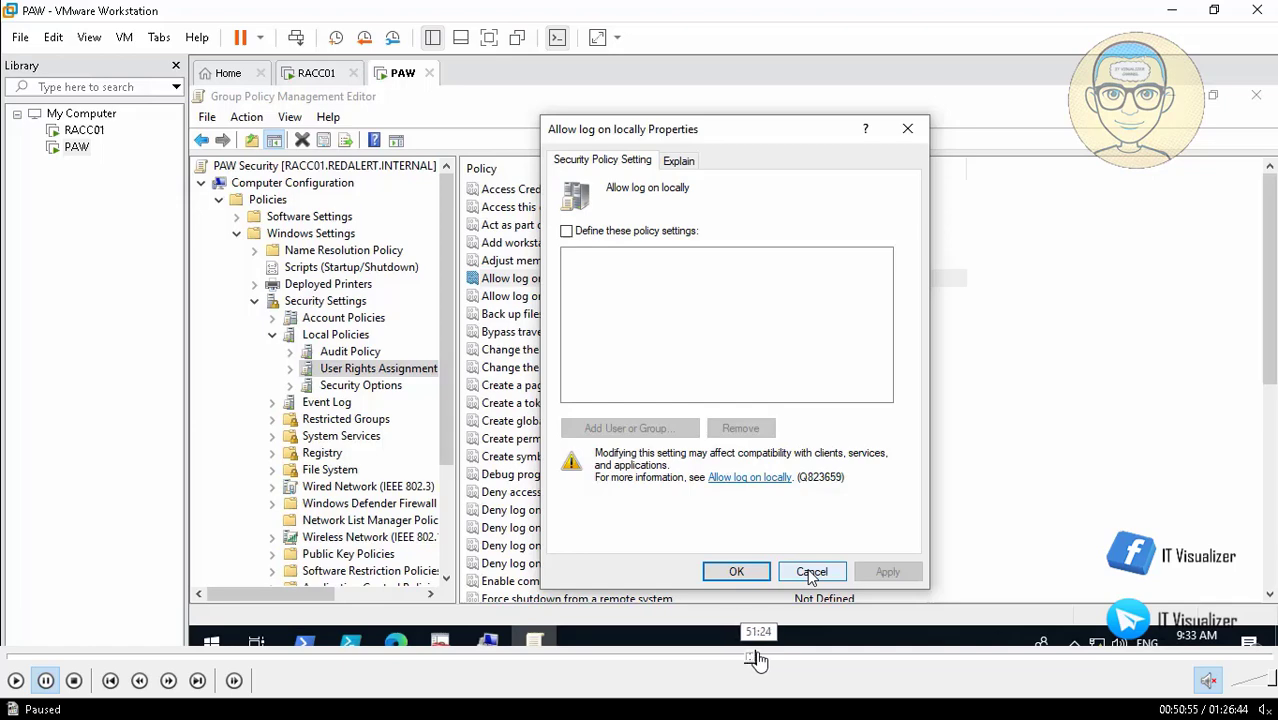
{"action": "left_click", "coordinate": [758, 660]}
{"action": "left_click", "coordinate": [773, 660]}
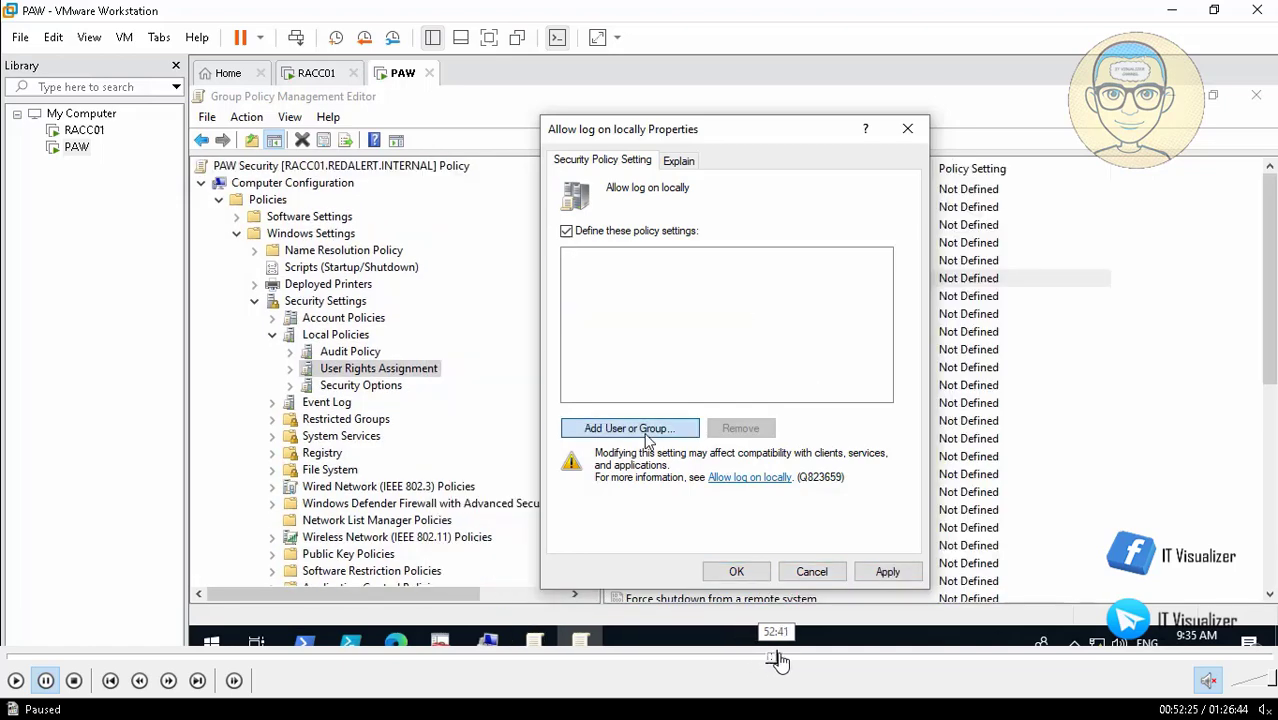
{"action": "left_click", "coordinate": [778, 660]}
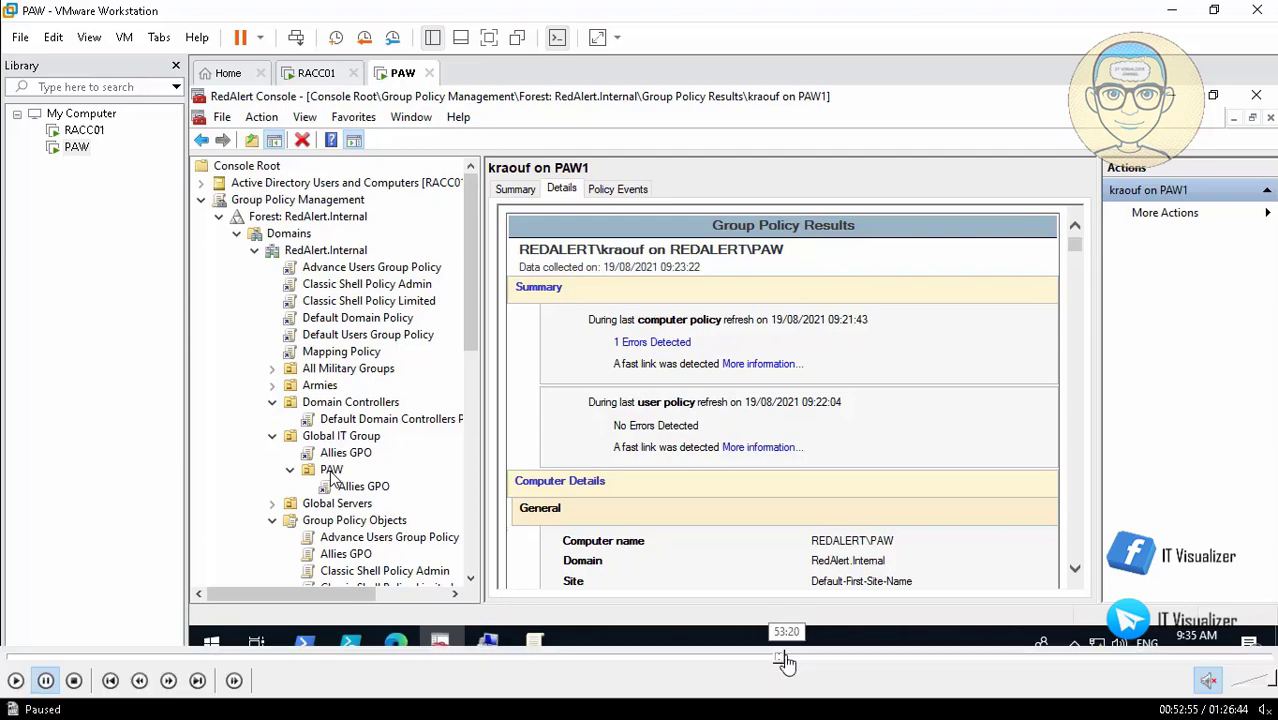
{"action": "left_click", "coordinate": [14, 682]}
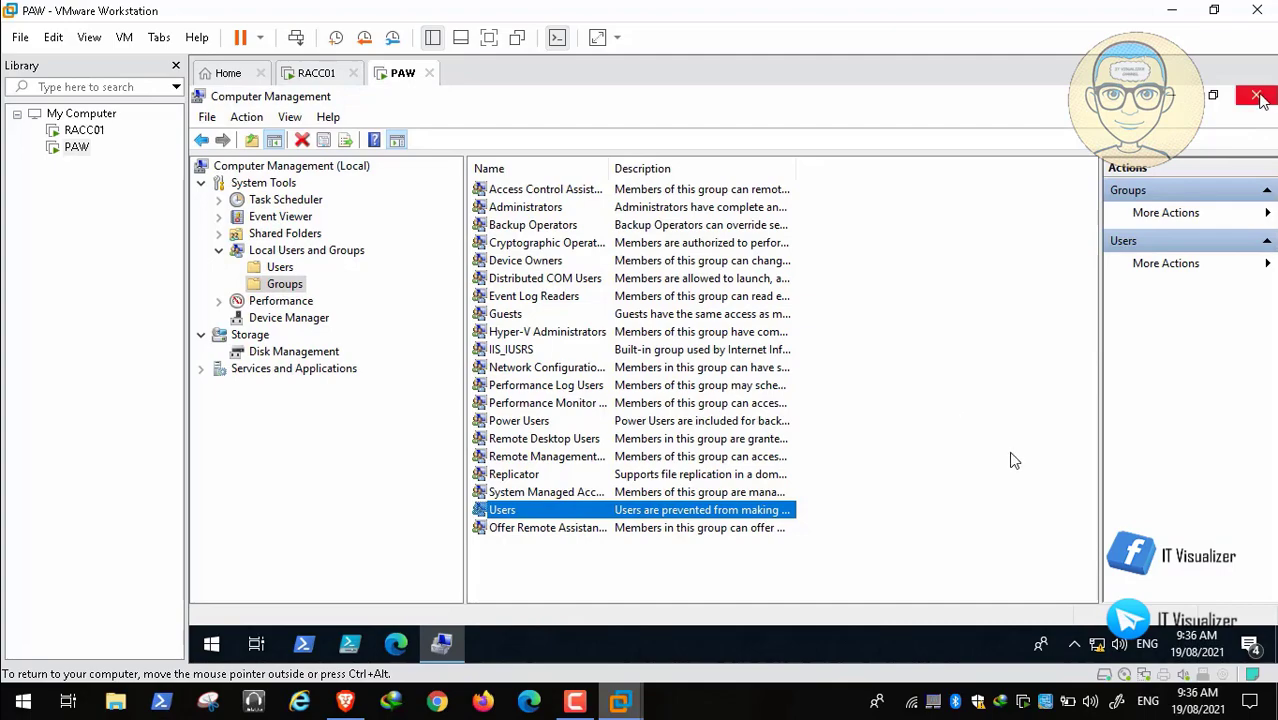
Step: Seek the recording back to the PAW1 Group Policy Results console
{"action": "mouse_move", "coordinate": [737, 686]}
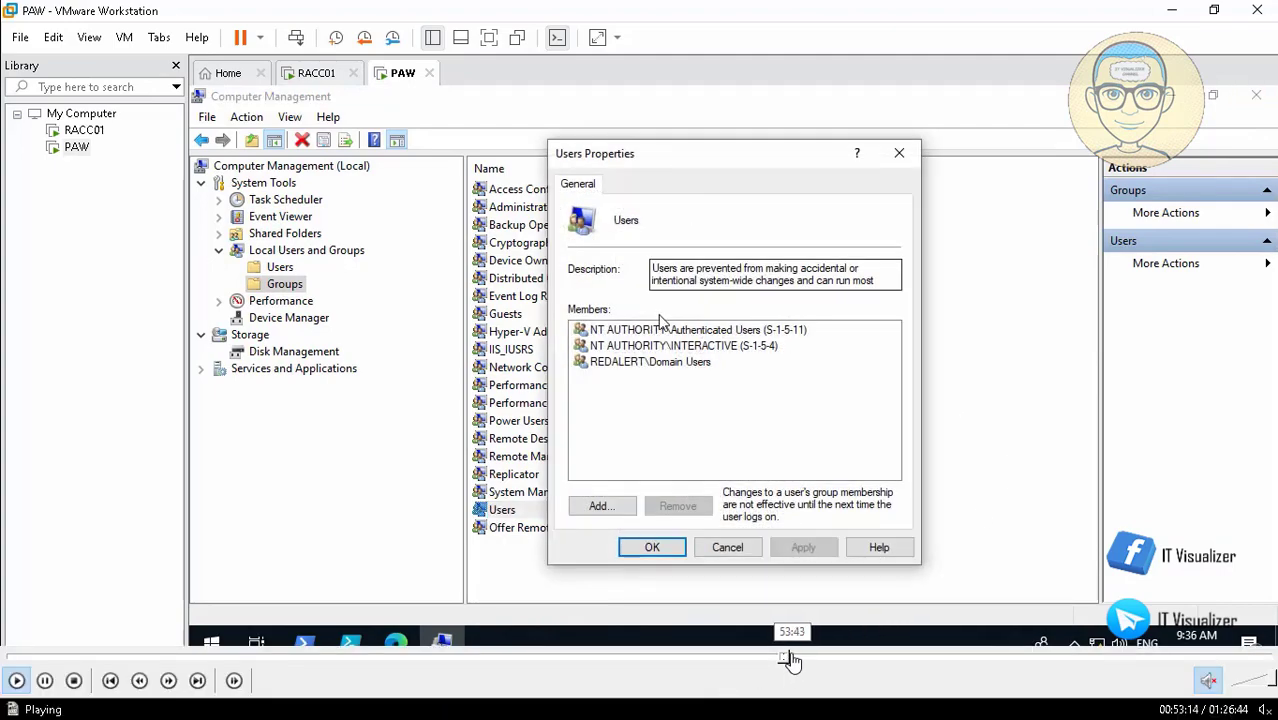
{"action": "left_click", "coordinate": [792, 658]}
{"action": "left_click_drag", "start_coordinate": [792, 658], "coordinate": [804, 661]}
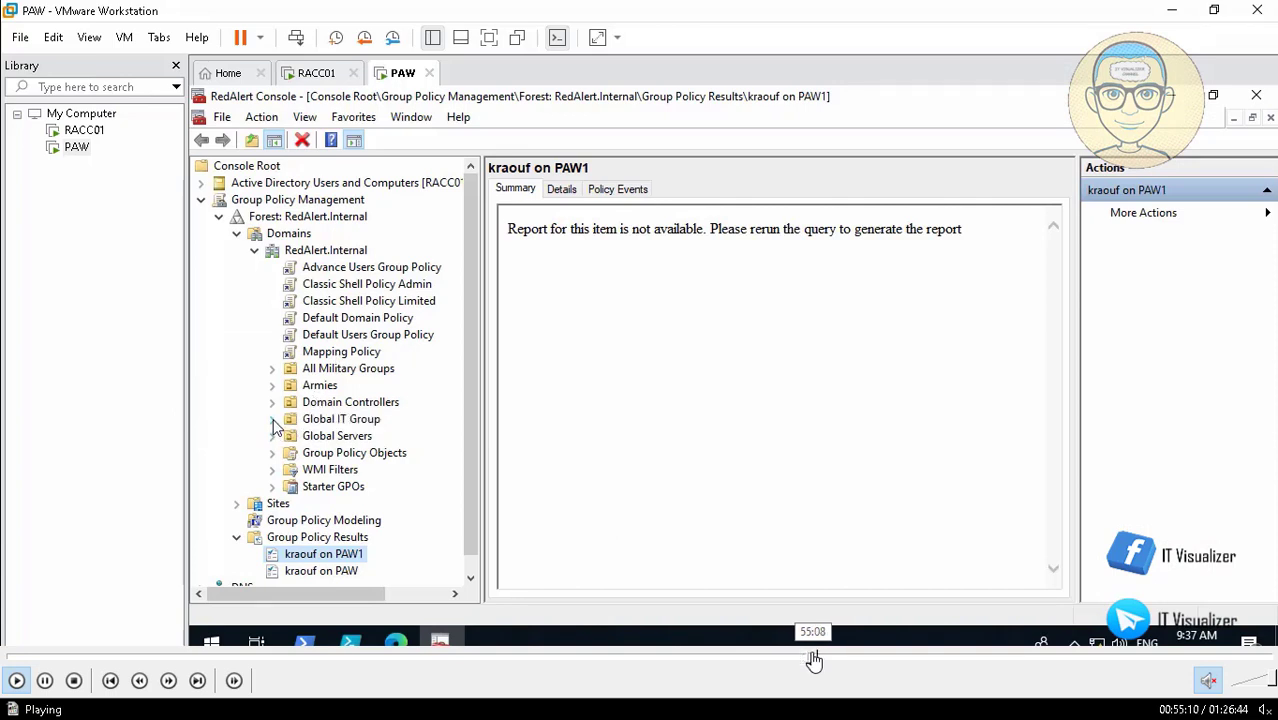
{"action": "left_click", "coordinate": [812, 660]}
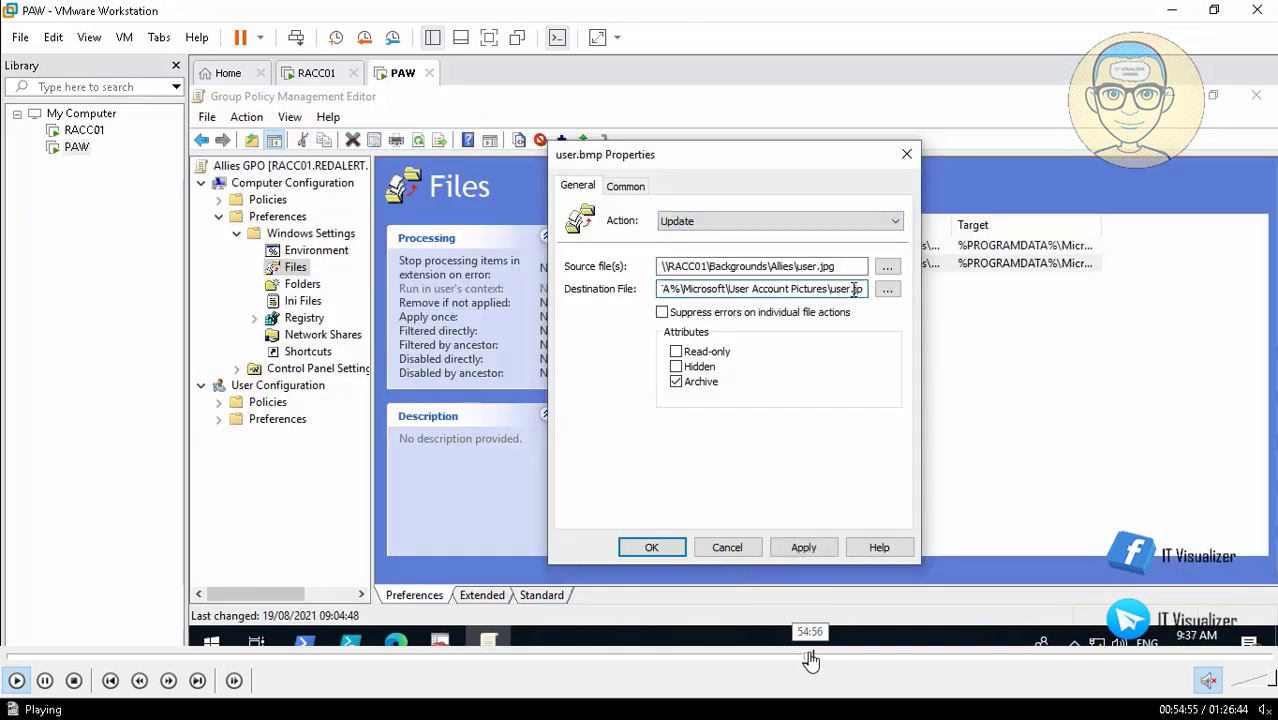
{"action": "left_click", "coordinate": [807, 660]}
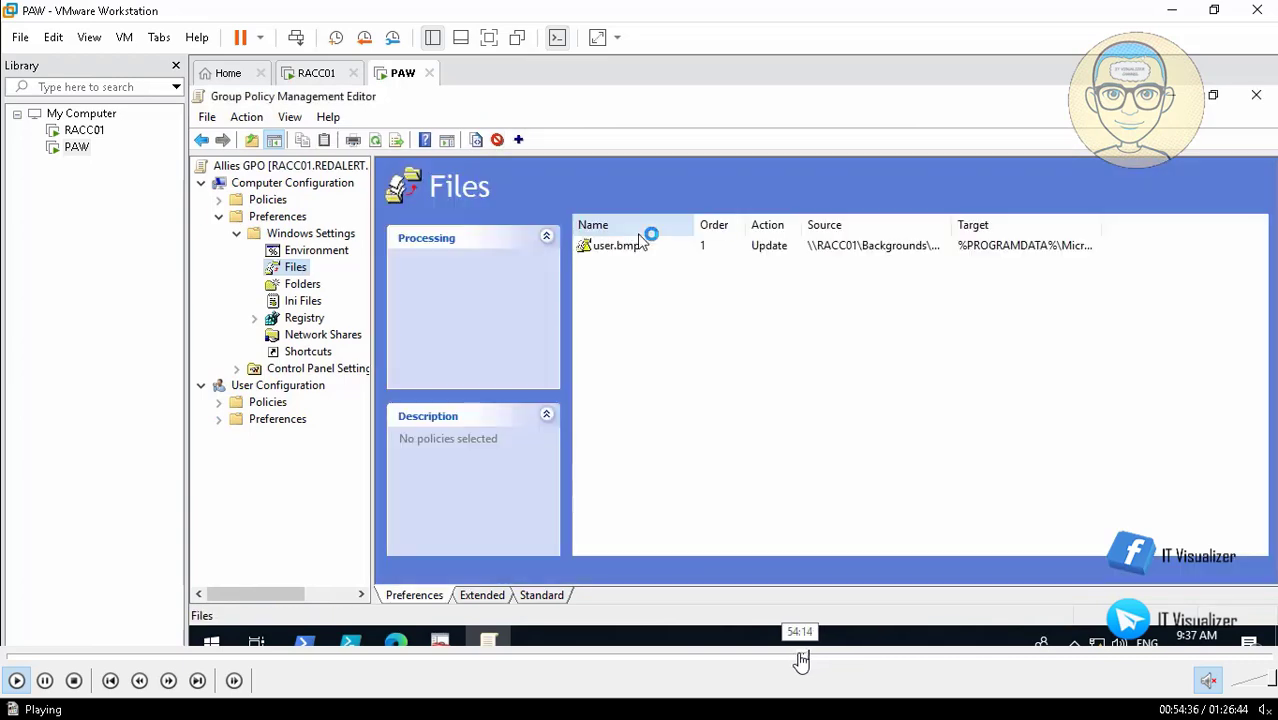
{"action": "left_click", "coordinate": [801, 660]}
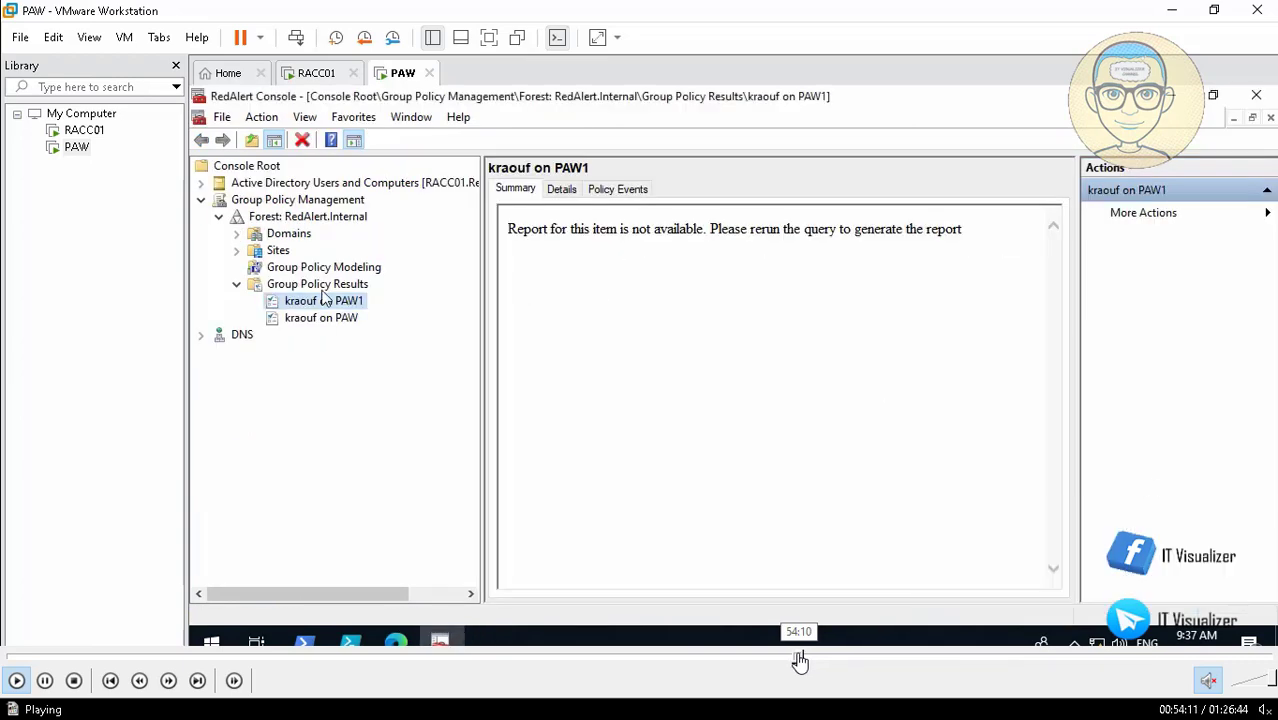
Step: Expand Domains and RedAlert.Internal, collapse Global IT Group, and expand Group Policy Objects
{"action": "left_click", "coordinate": [237, 234]}
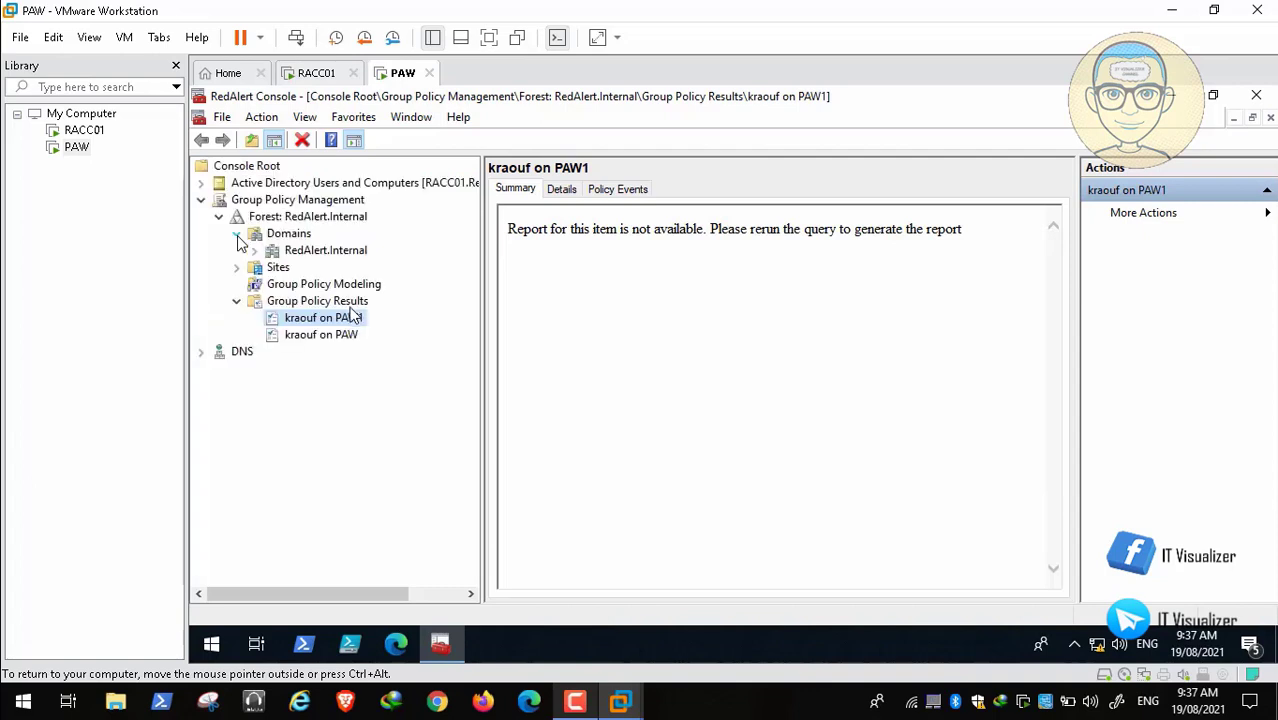
{"action": "left_click", "coordinate": [254, 250]}
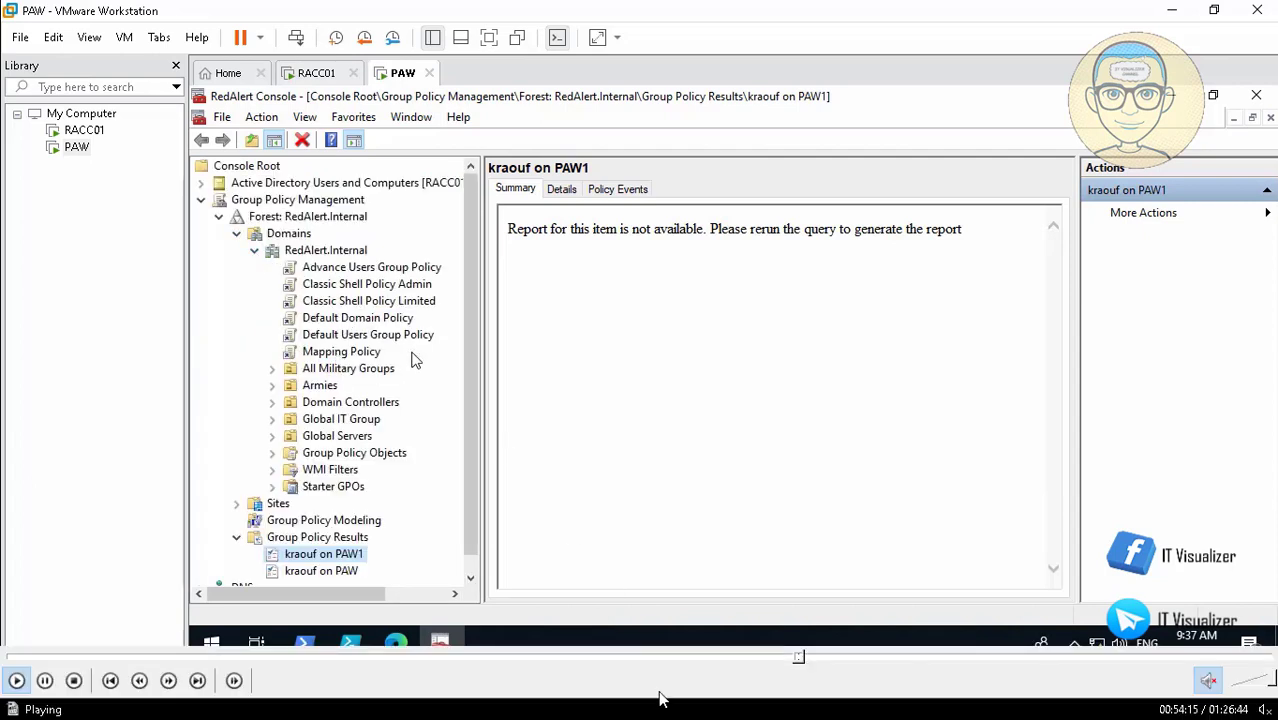
{"action": "left_click", "coordinate": [273, 421]}
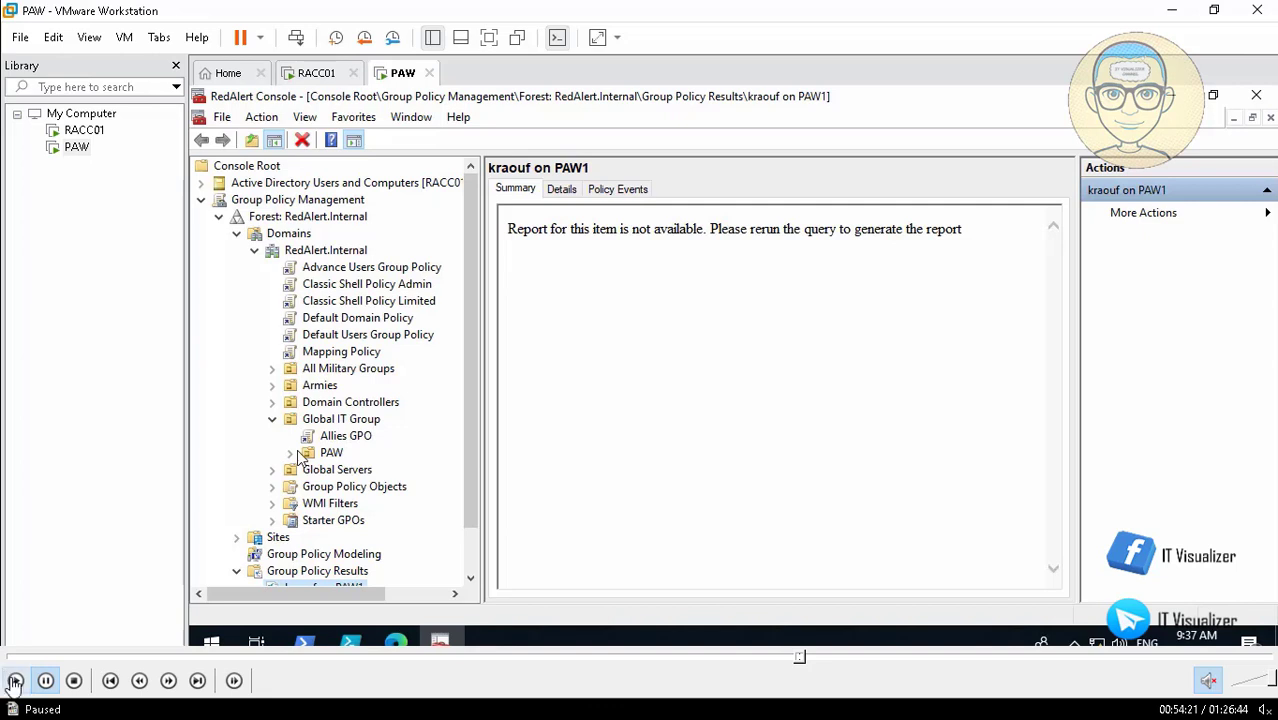
{"action": "left_click", "coordinate": [273, 421]}
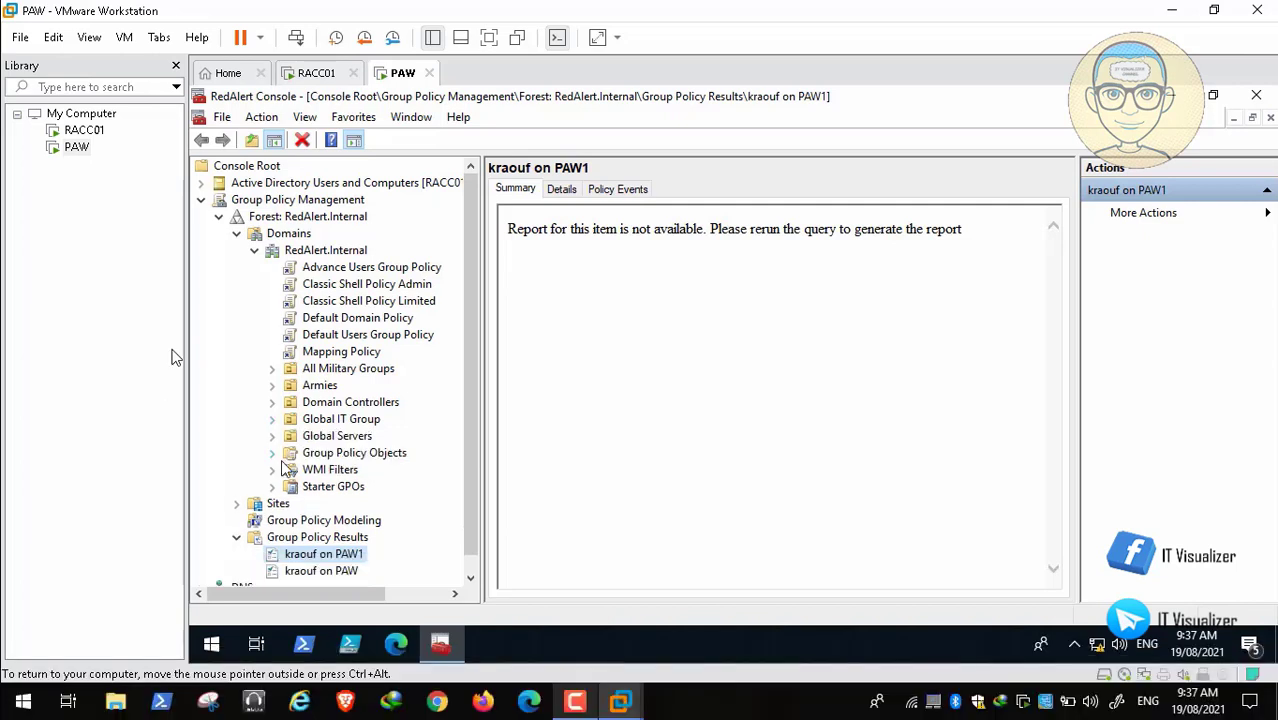
{"action": "left_click", "coordinate": [275, 453]}
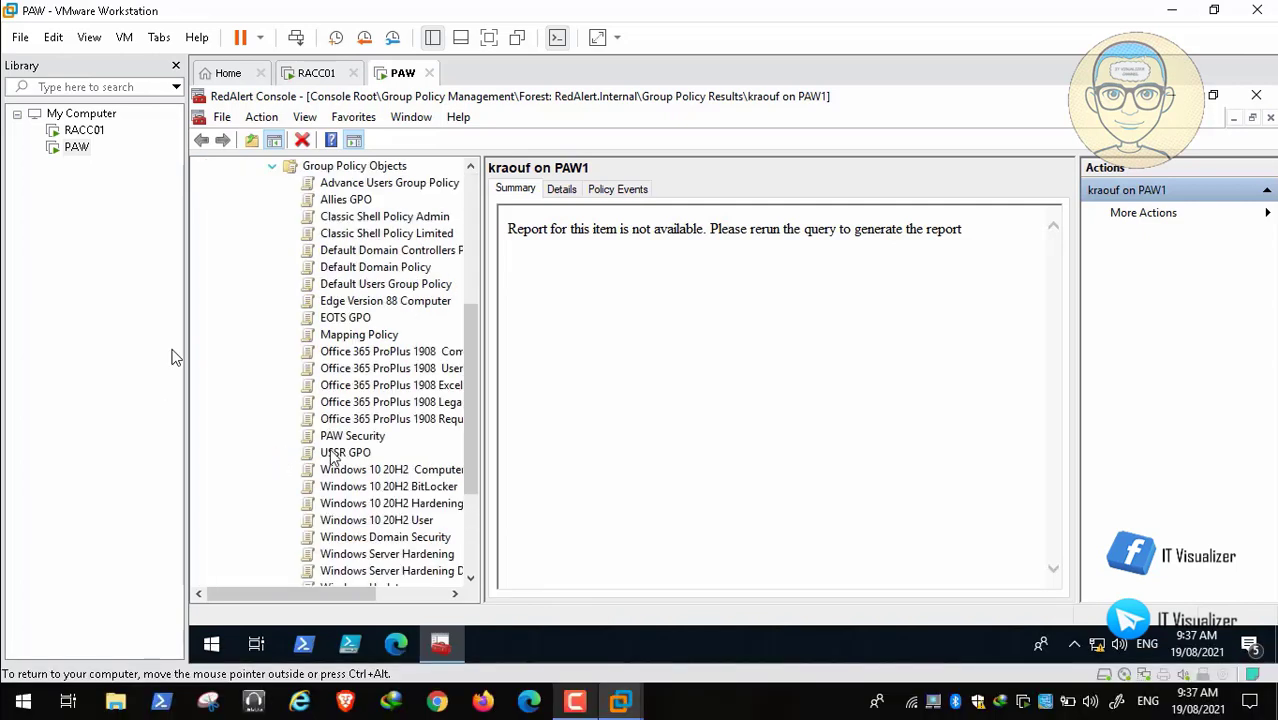
Step: Open the Allies GPO in a maximized editor at Computer Preferences > Windows Settings > Files
{"action": "right_click", "coordinate": [345, 205]}
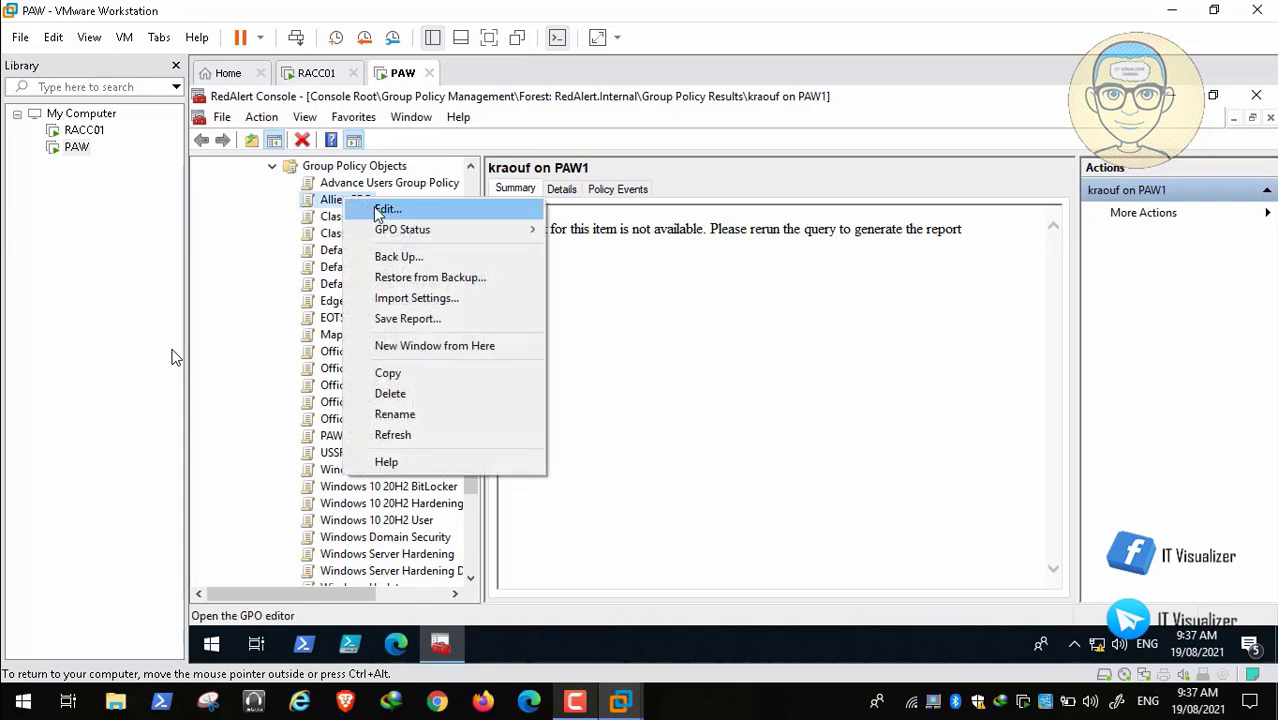
{"action": "left_click", "coordinate": [378, 207]}
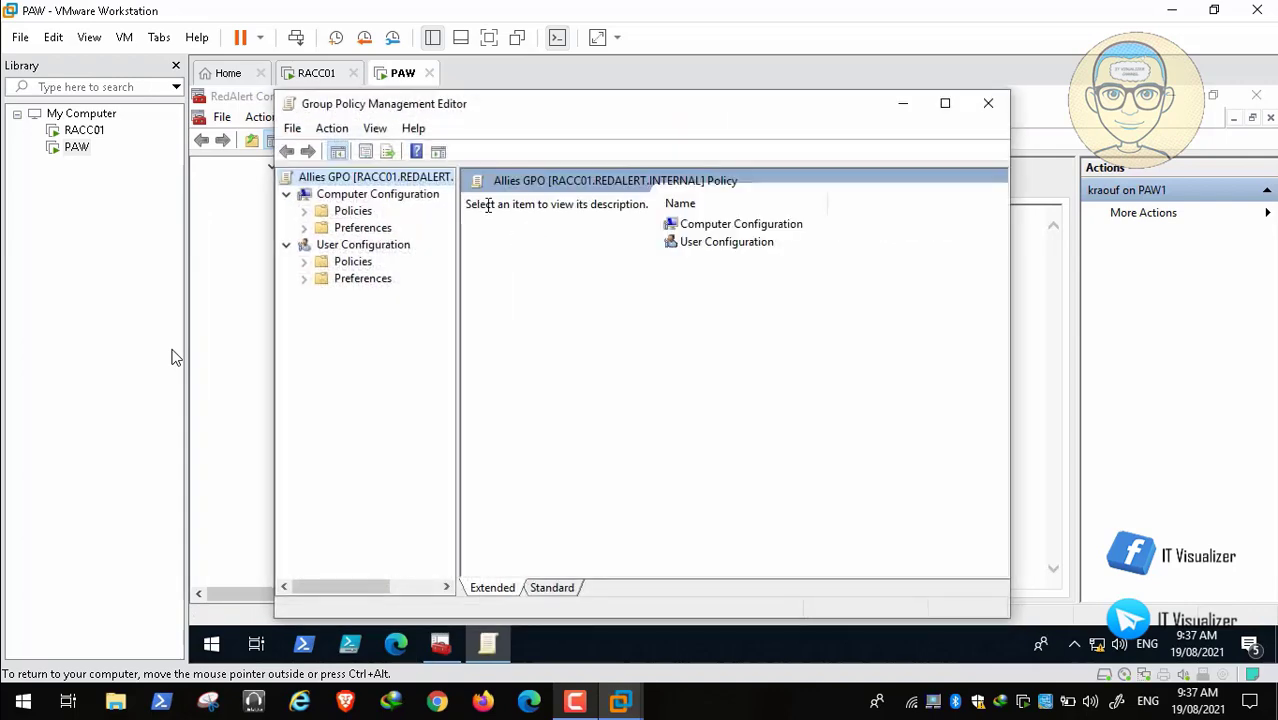
{"action": "left_click", "coordinate": [943, 105]}
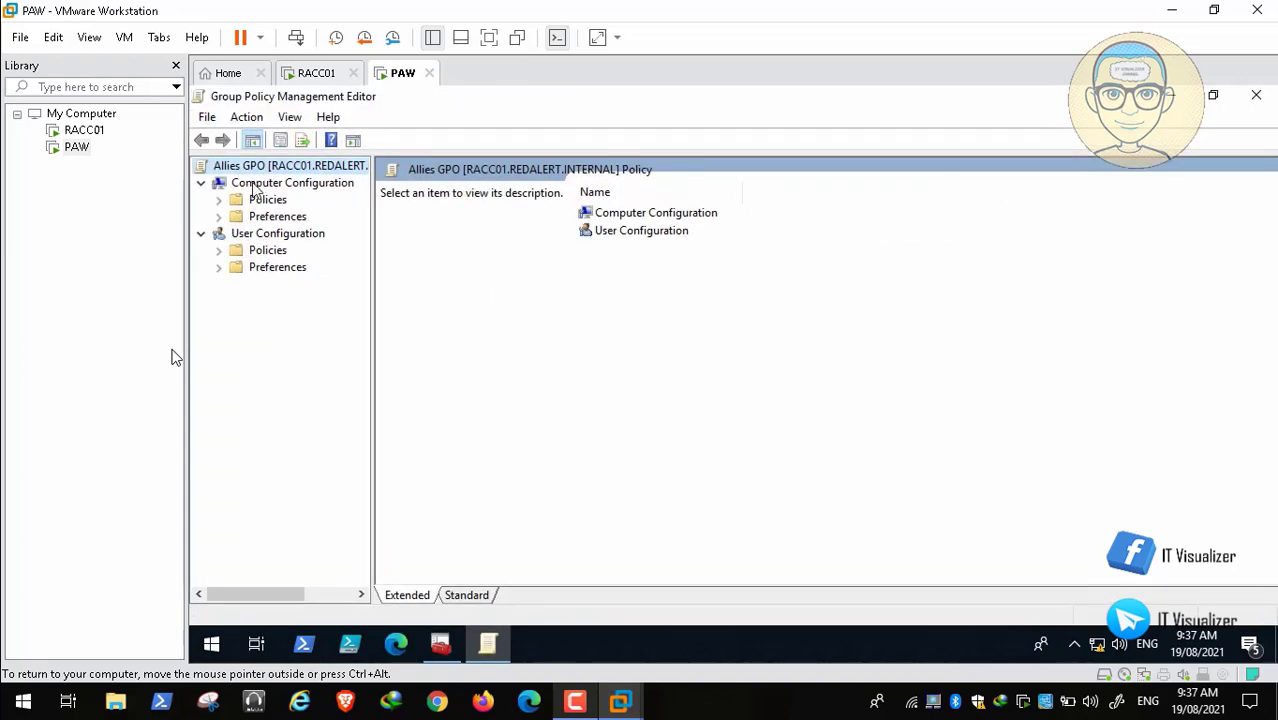
{"action": "left_click", "coordinate": [218, 217]}
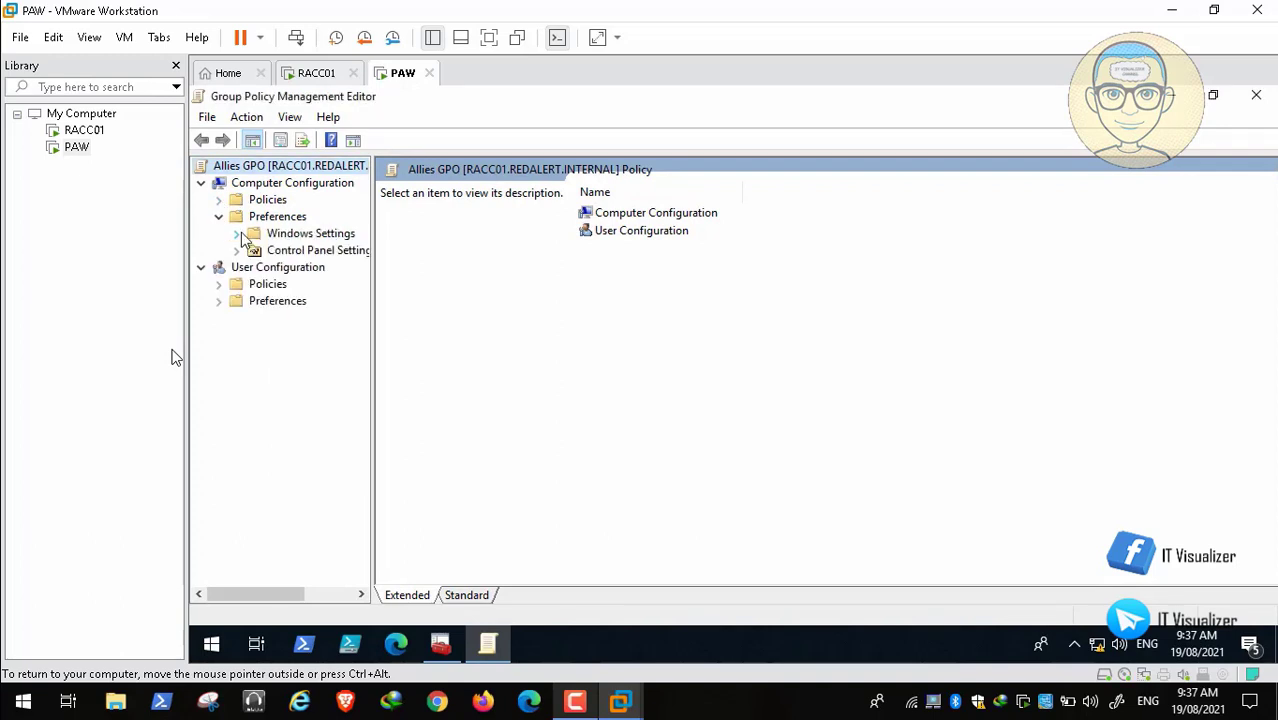
{"action": "left_click", "coordinate": [237, 233]}
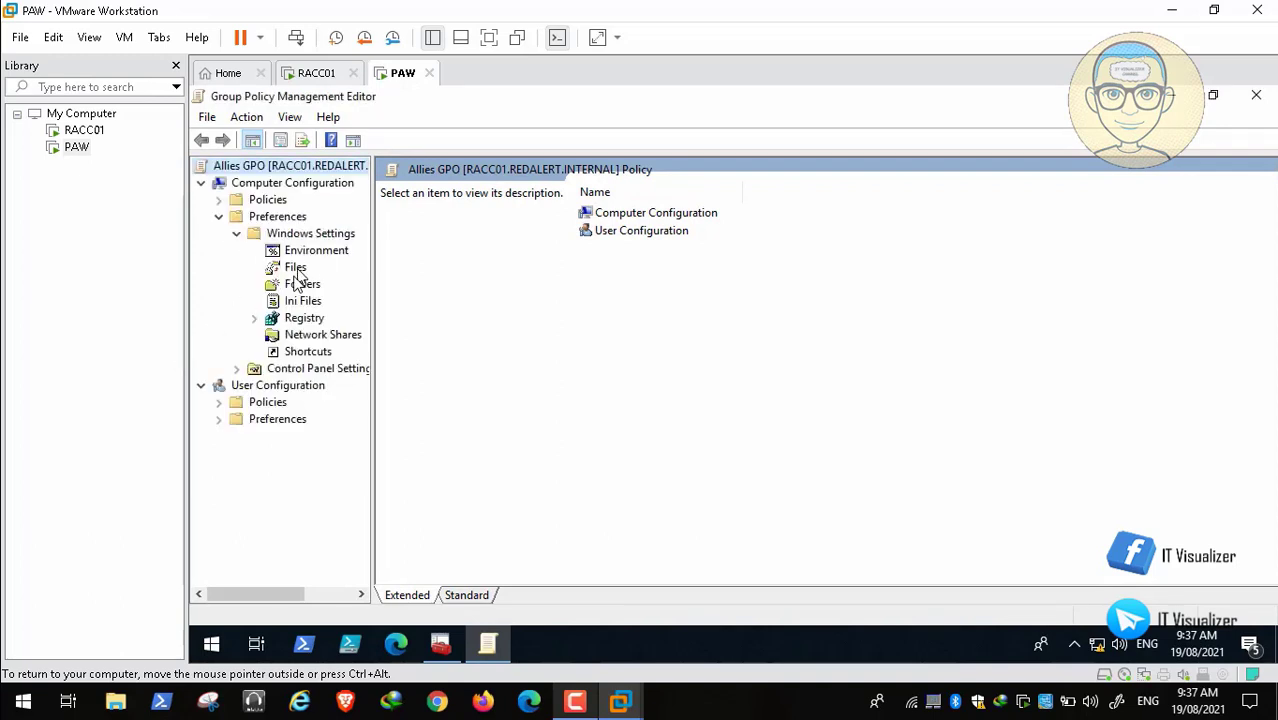
{"action": "left_click", "coordinate": [294, 270]}
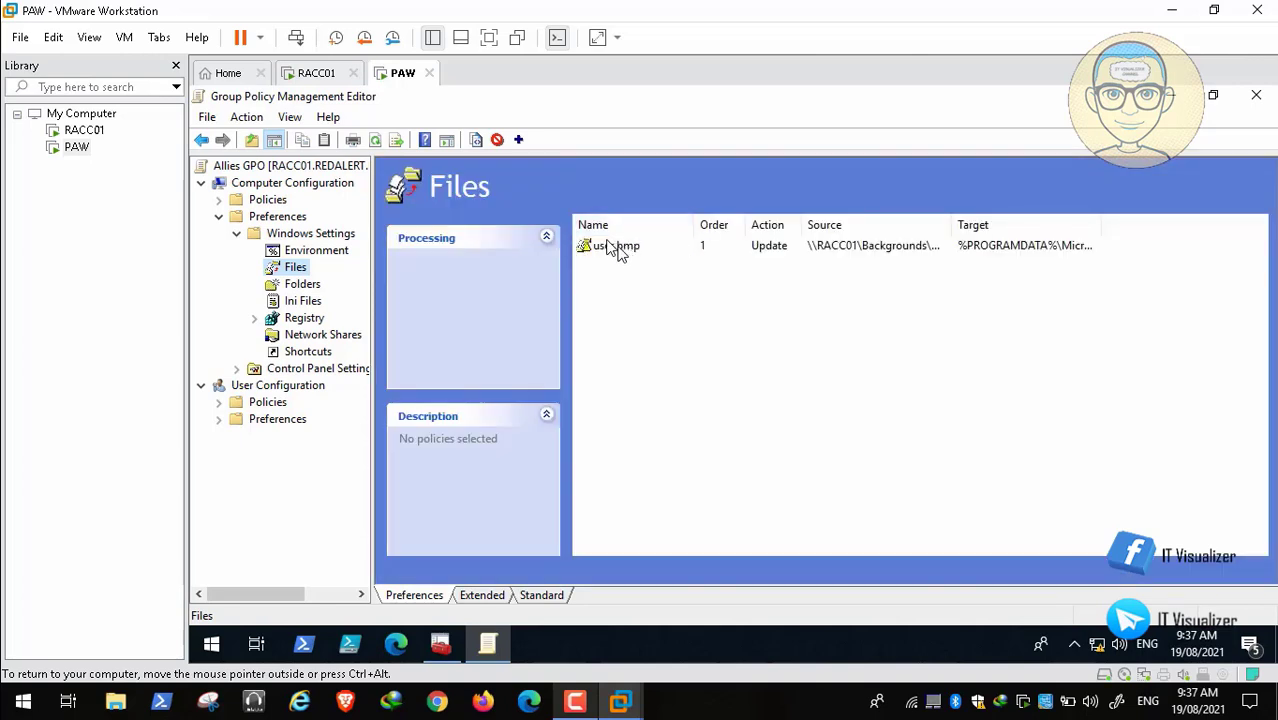
Step: Copy the user.bmp file item and paste a duplicate into the Files list
{"action": "right_click", "coordinate": [617, 250]}
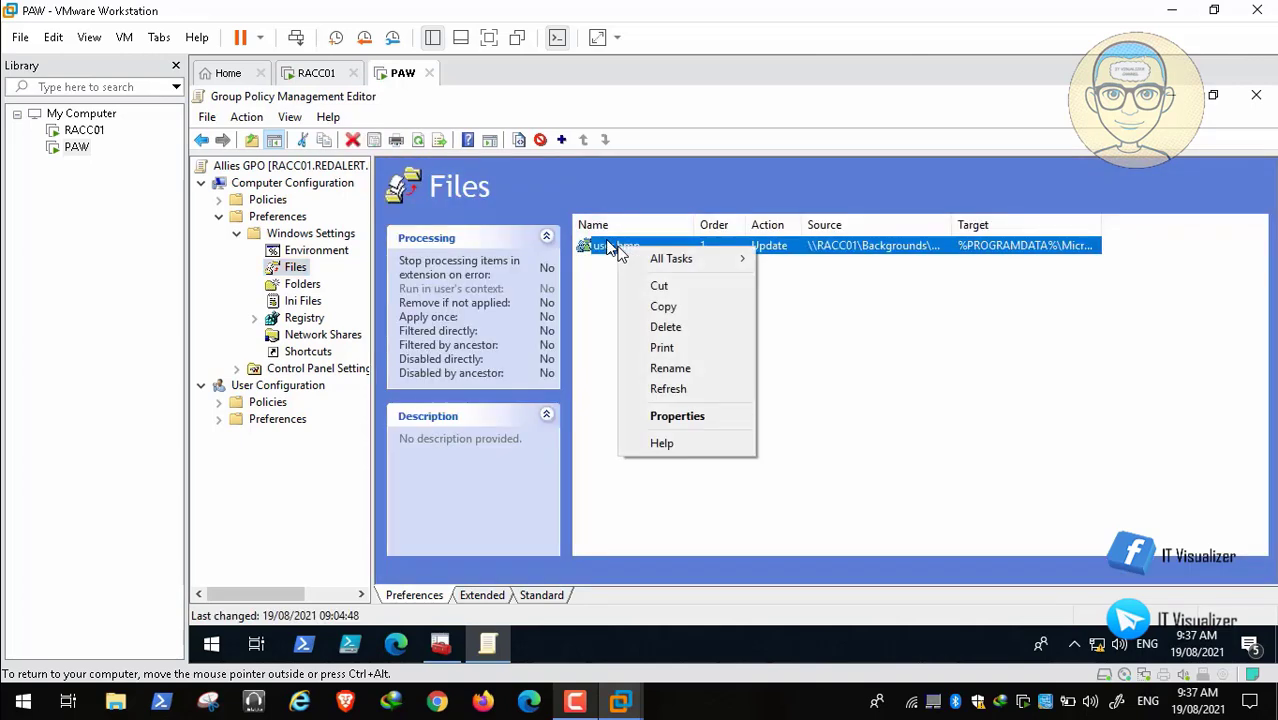
{"action": "left_click", "coordinate": [665, 307]}
{"action": "right_click", "coordinate": [654, 313]}
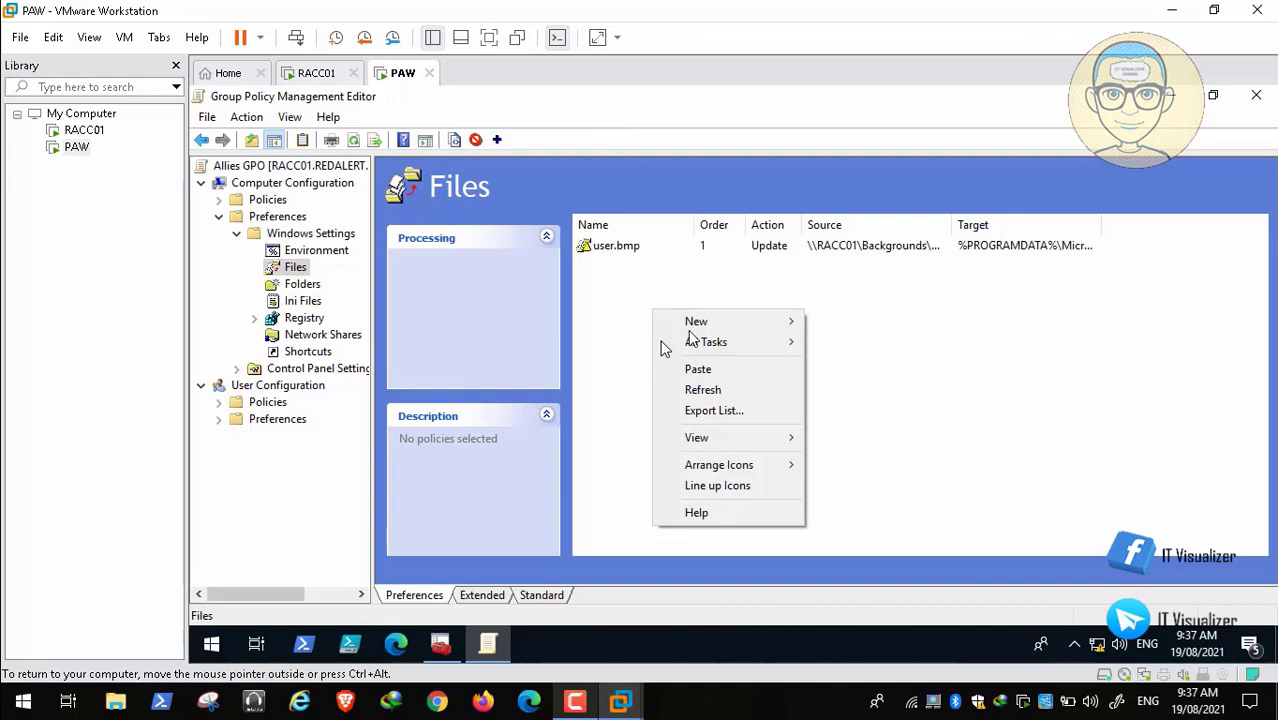
{"action": "left_click", "coordinate": [711, 377]}
{"action": "left_click", "coordinate": [626, 271]}
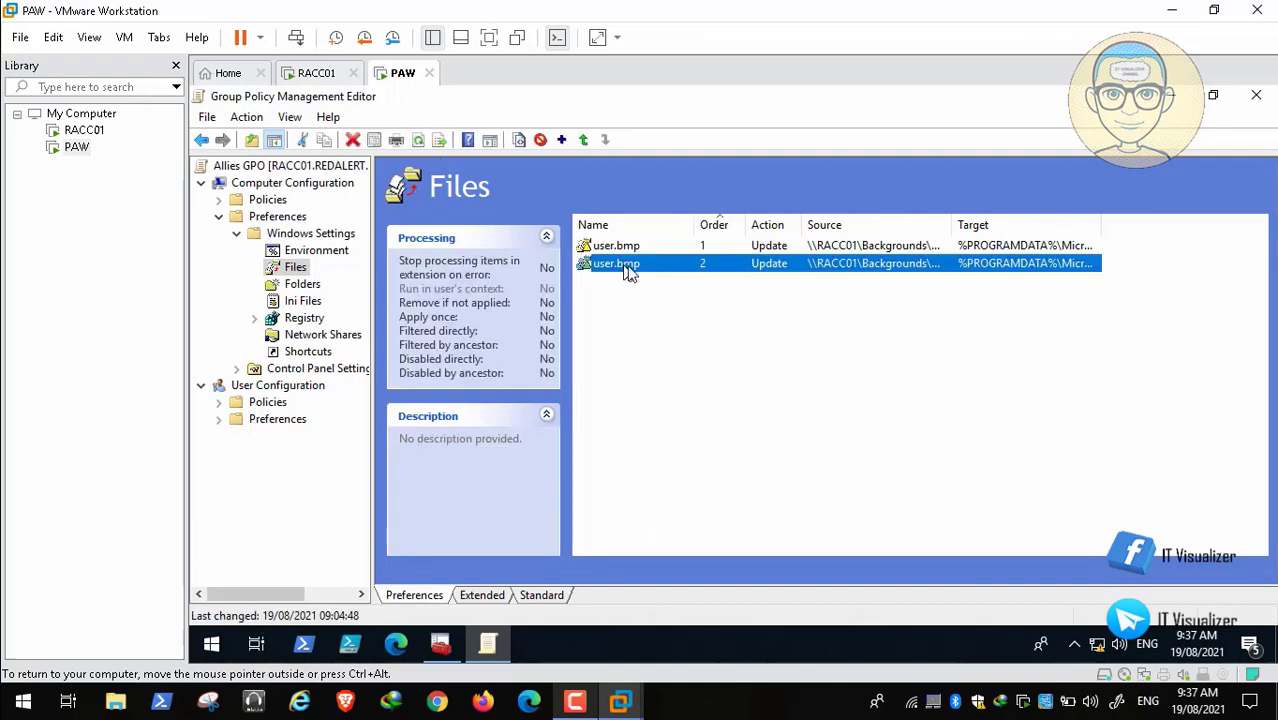
Step: Change the duplicate item's source and destination paths from user.bmp to user.jpg
{"action": "double_click", "coordinate": [626, 271]}
{"action": "left_click", "coordinate": [843, 265]}
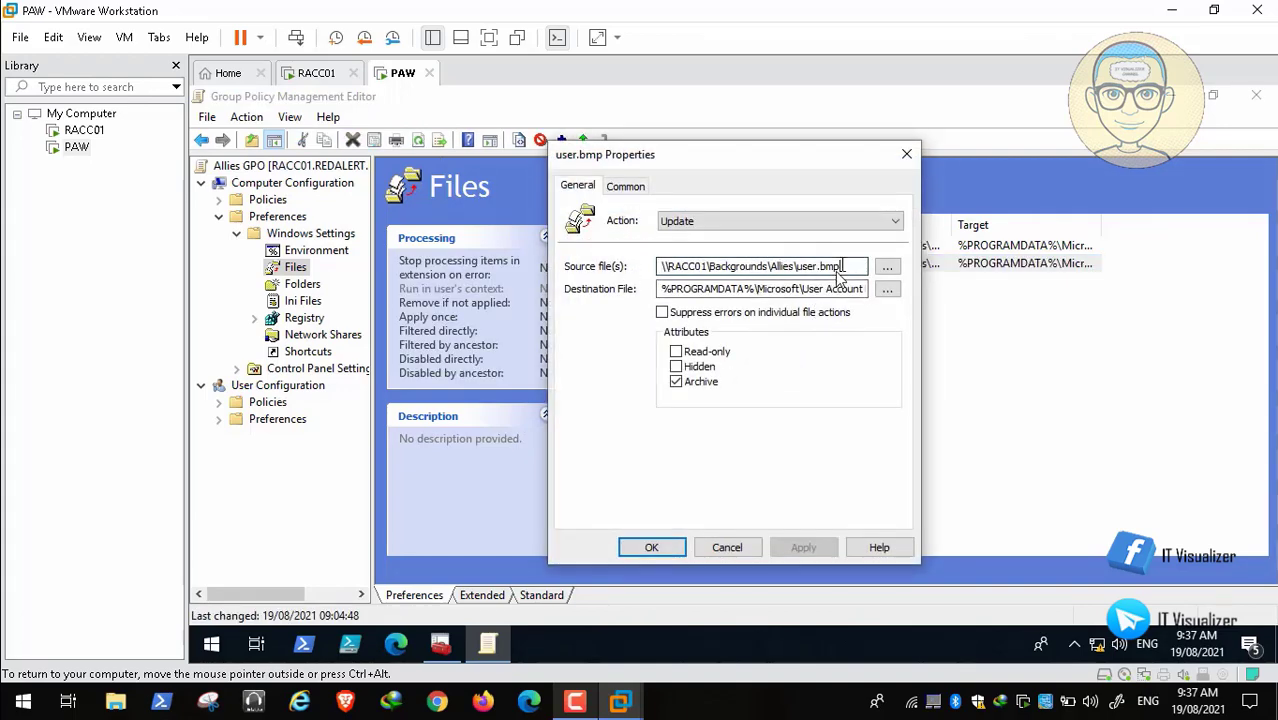
{"action": "key", "text": "BackSpace"}
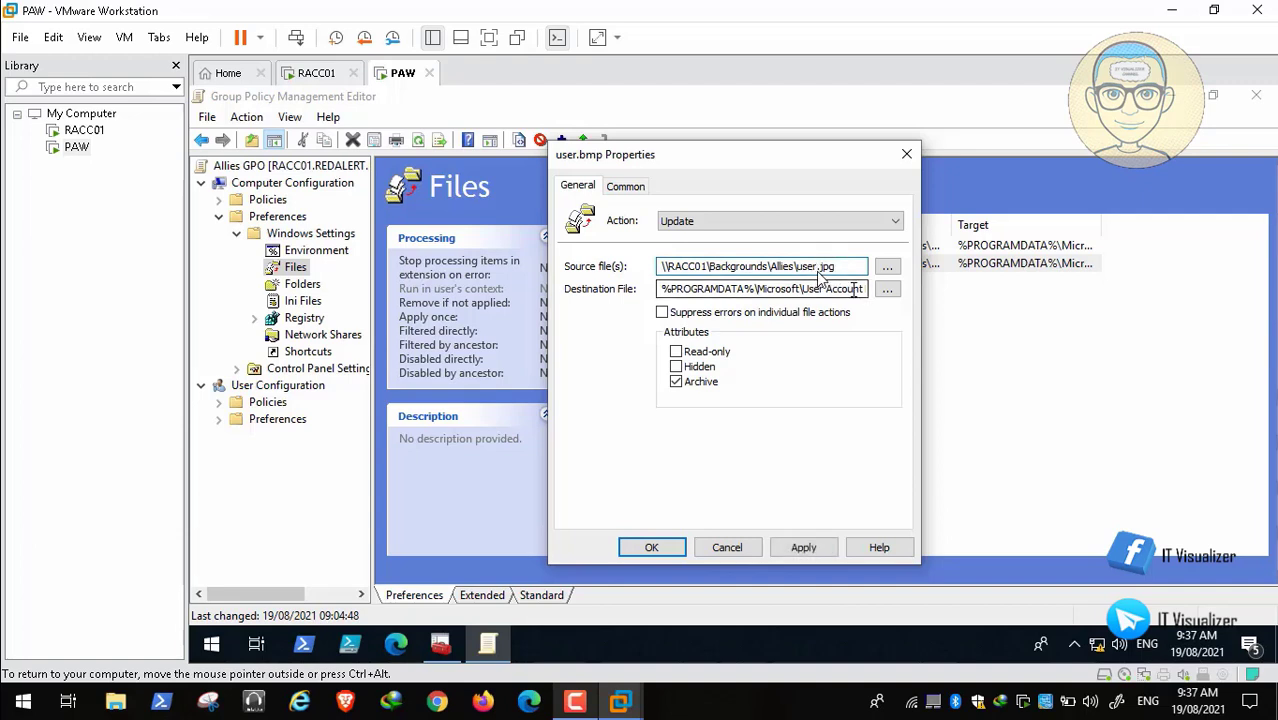
{"action": "left_click", "coordinate": [851, 288]}
{"action": "key", "text": "End"}
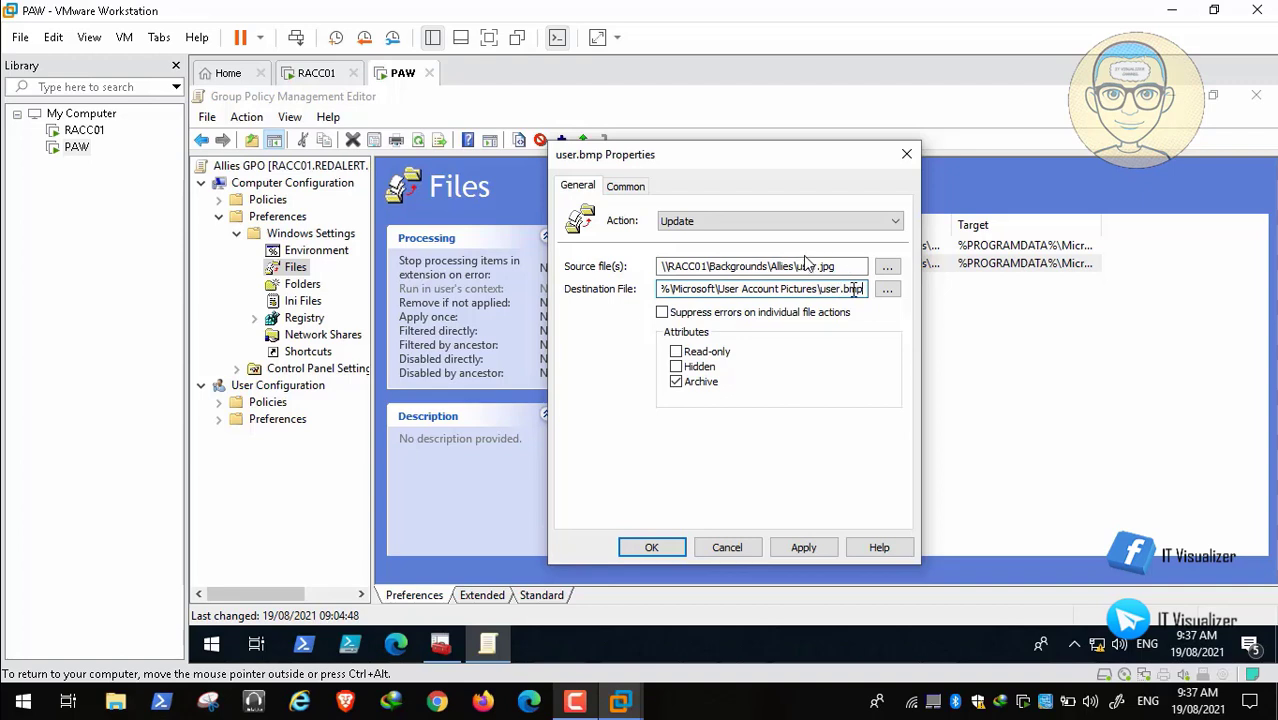
{"action": "key", "text": "BackSpace"}
{"action": "key", "text": "BackSpace"}
{"action": "key", "text": "BackSpace"}
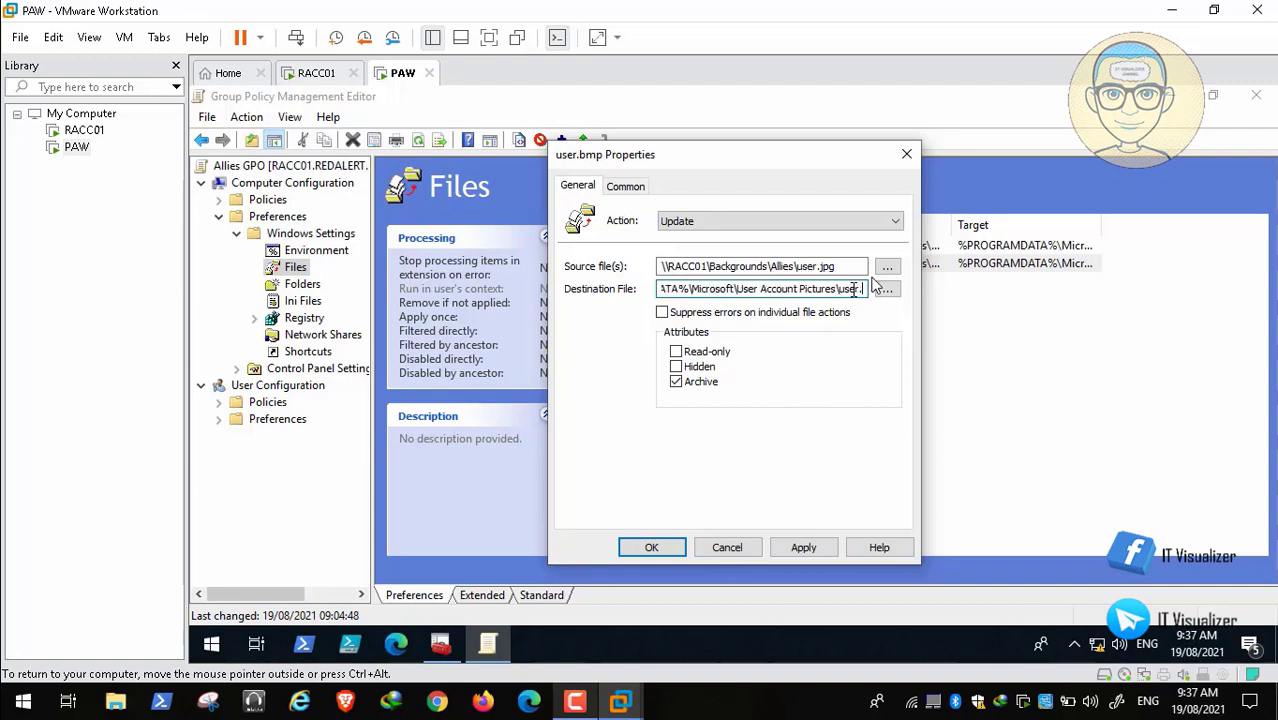
{"action": "type", "text": "jpg"}
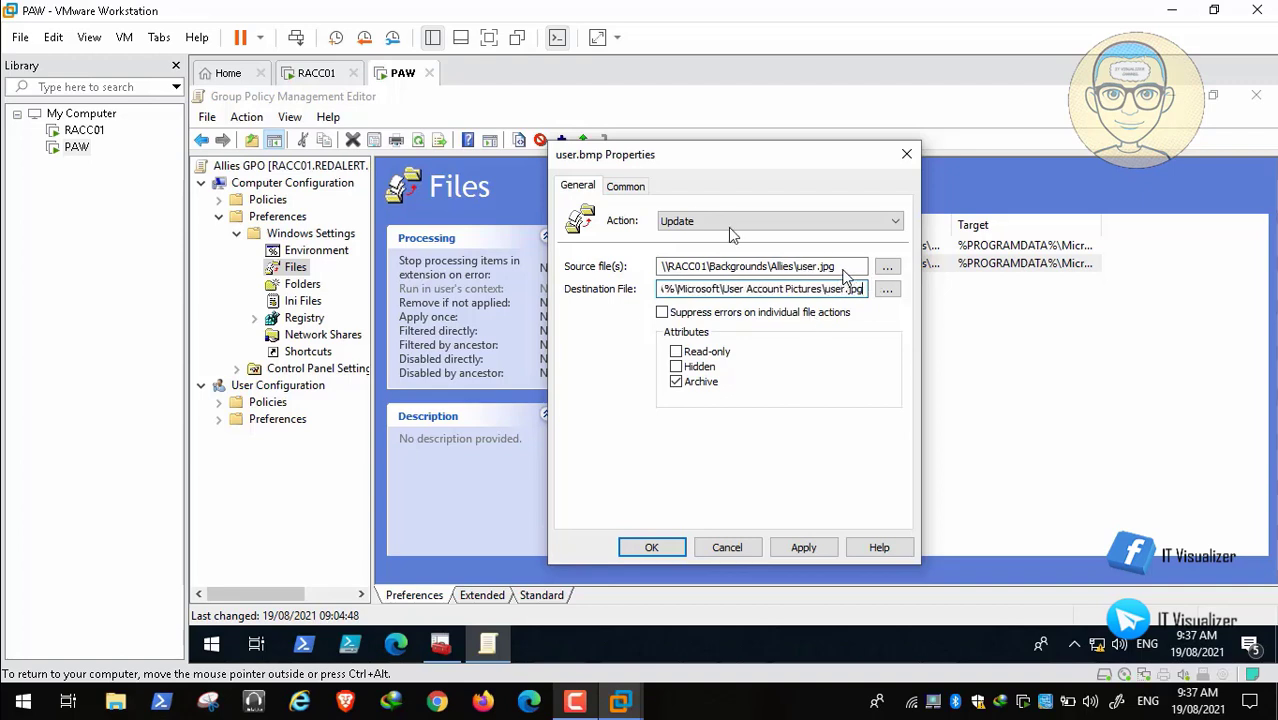
Step: Set the user.jpg item's action to Create and save it
{"action": "left_click", "coordinate": [700, 221]}
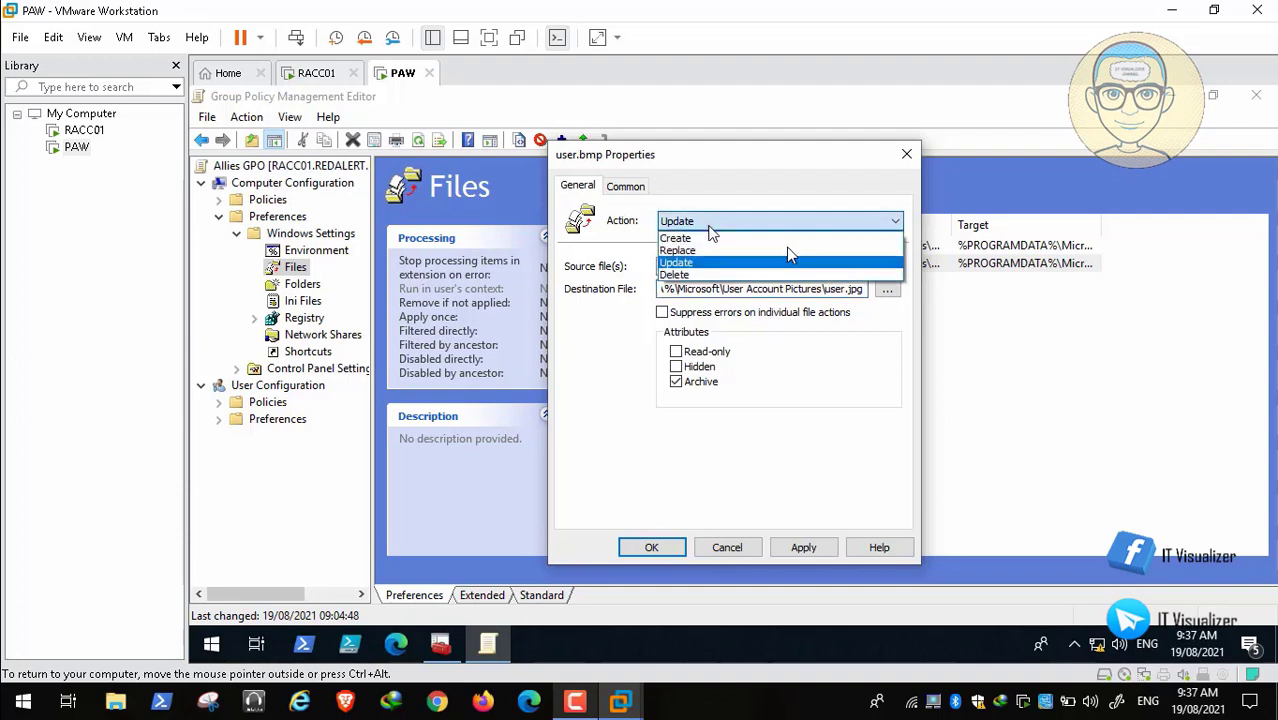
{"action": "left_click", "coordinate": [720, 241]}
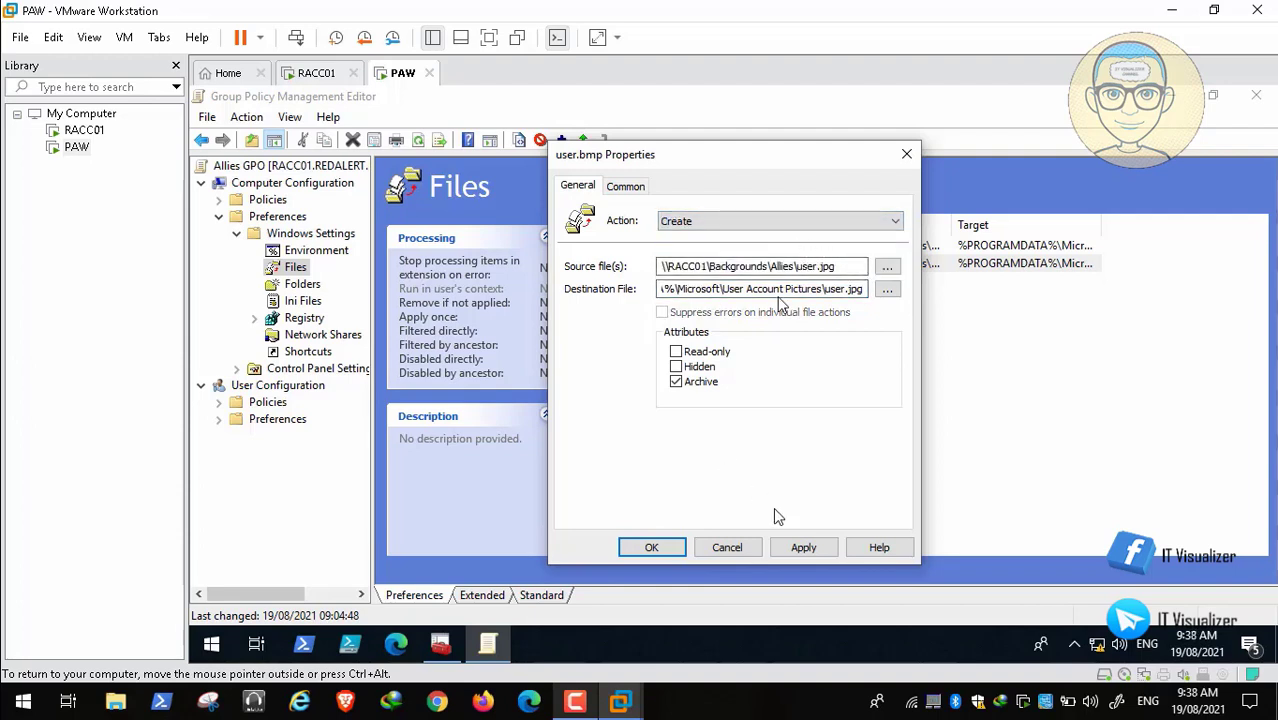
{"action": "left_click", "coordinate": [803, 548]}
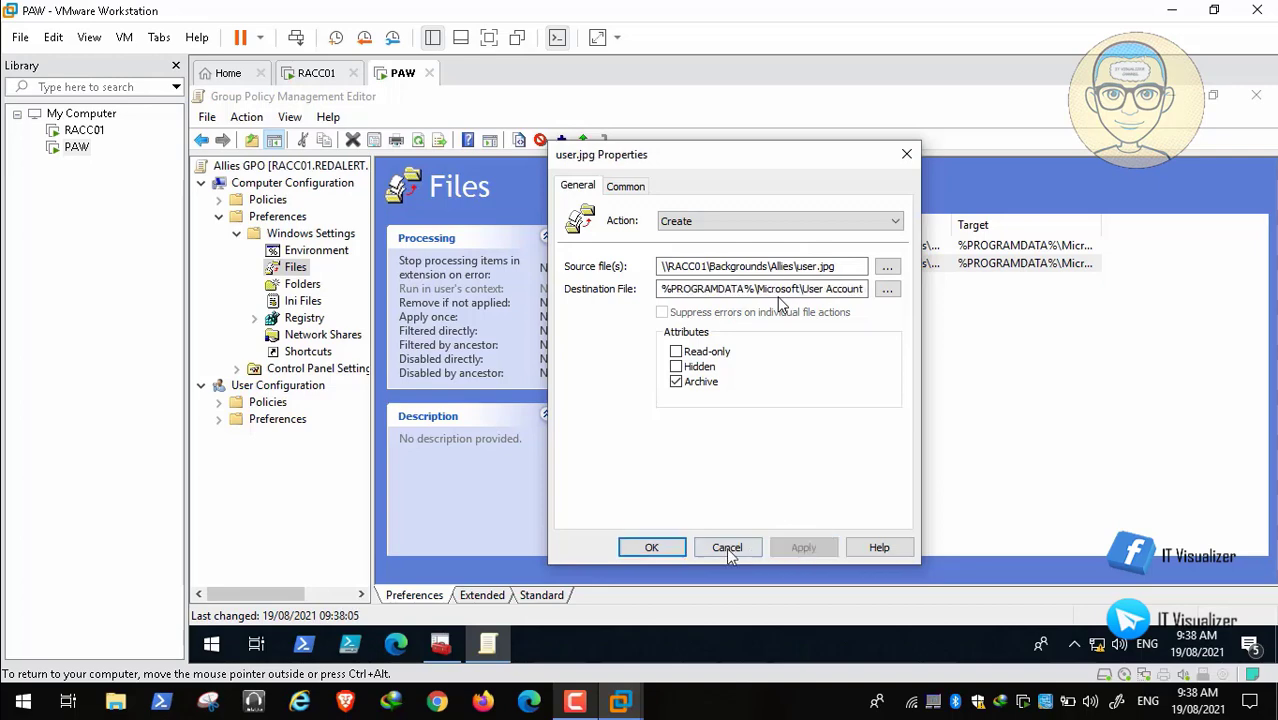
{"action": "left_click", "coordinate": [651, 547]}
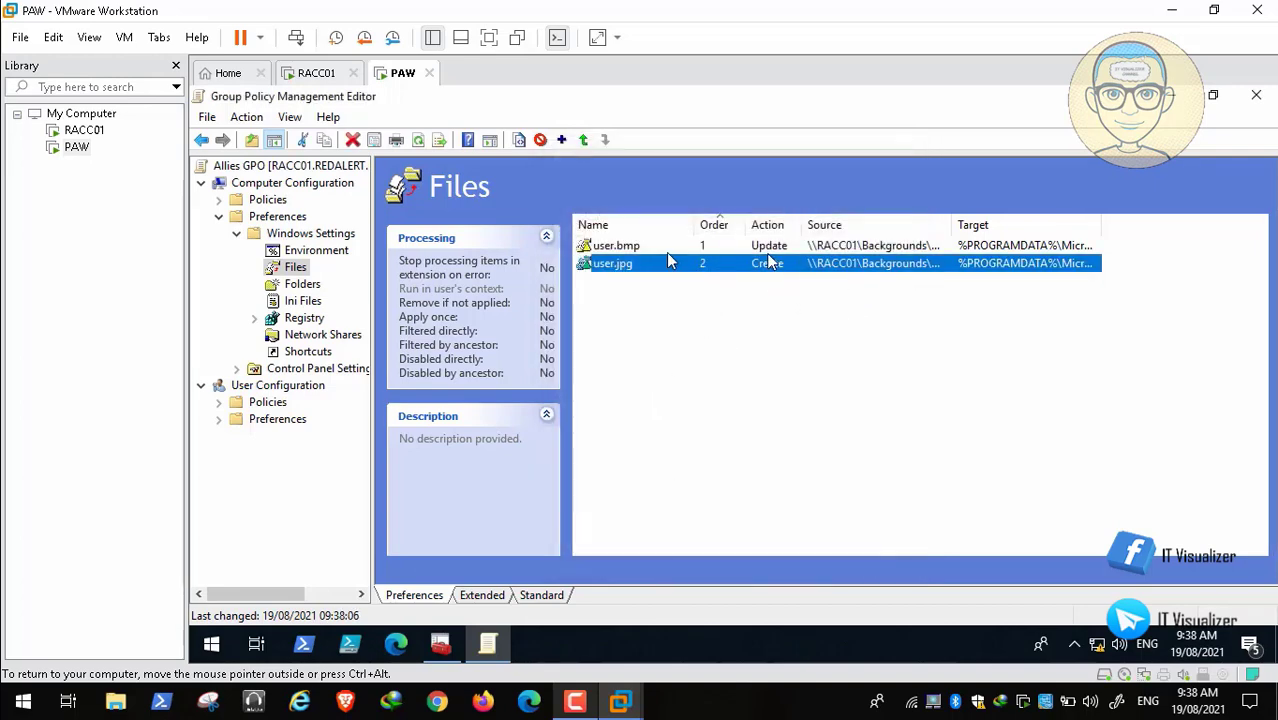
{"action": "double_click", "coordinate": [605, 246]}
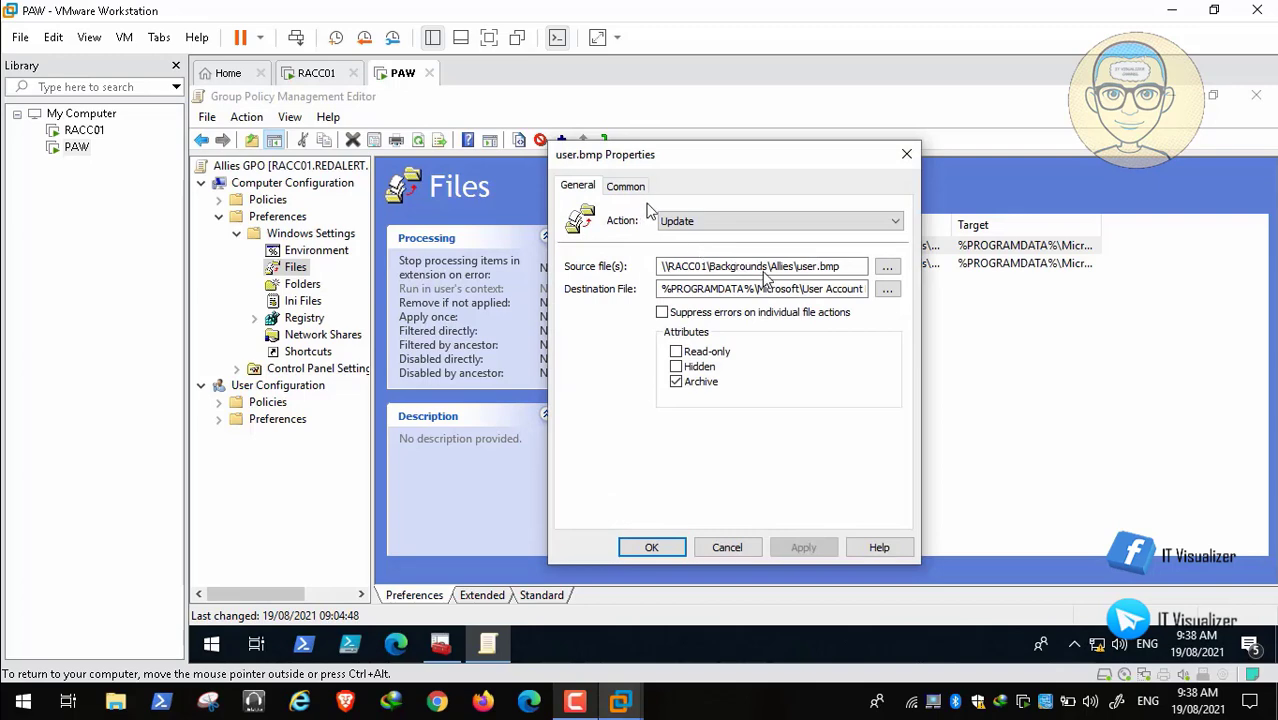
Step: Set the original user.bmp item's action to Replace, save it, and close the Allies GPO editor
{"action": "left_click", "coordinate": [700, 222]}
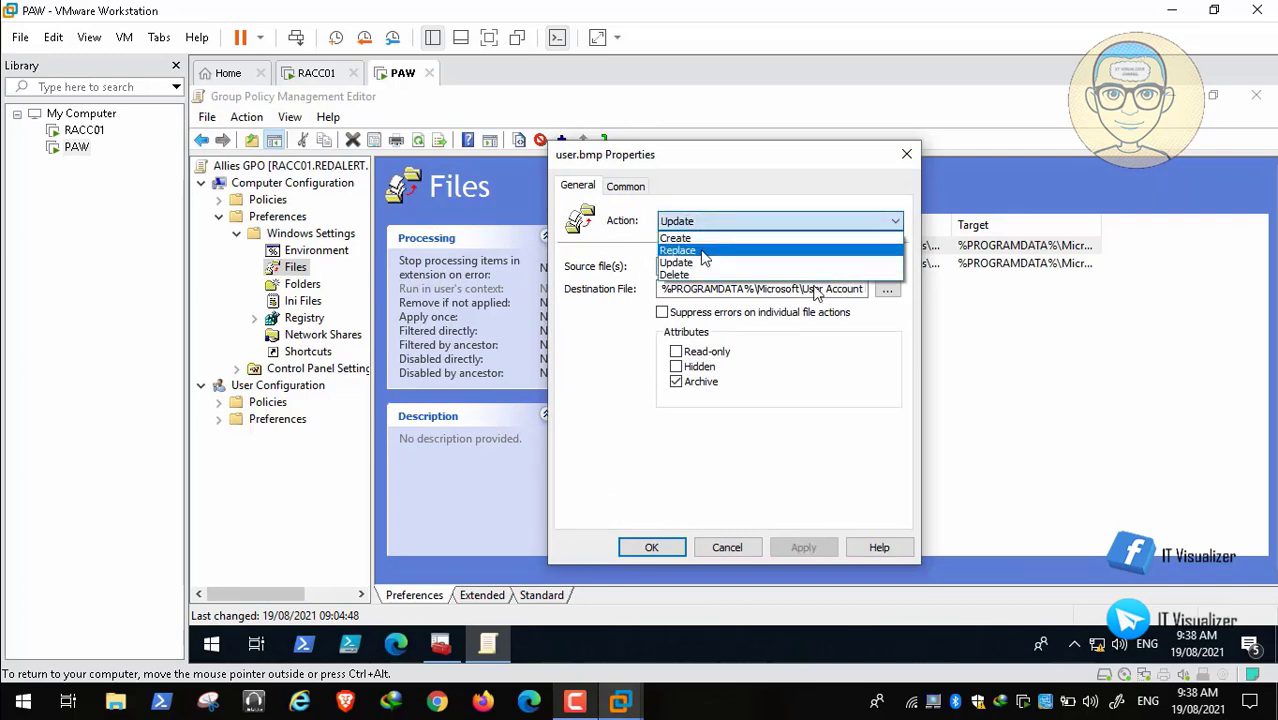
{"action": "left_click", "coordinate": [703, 258]}
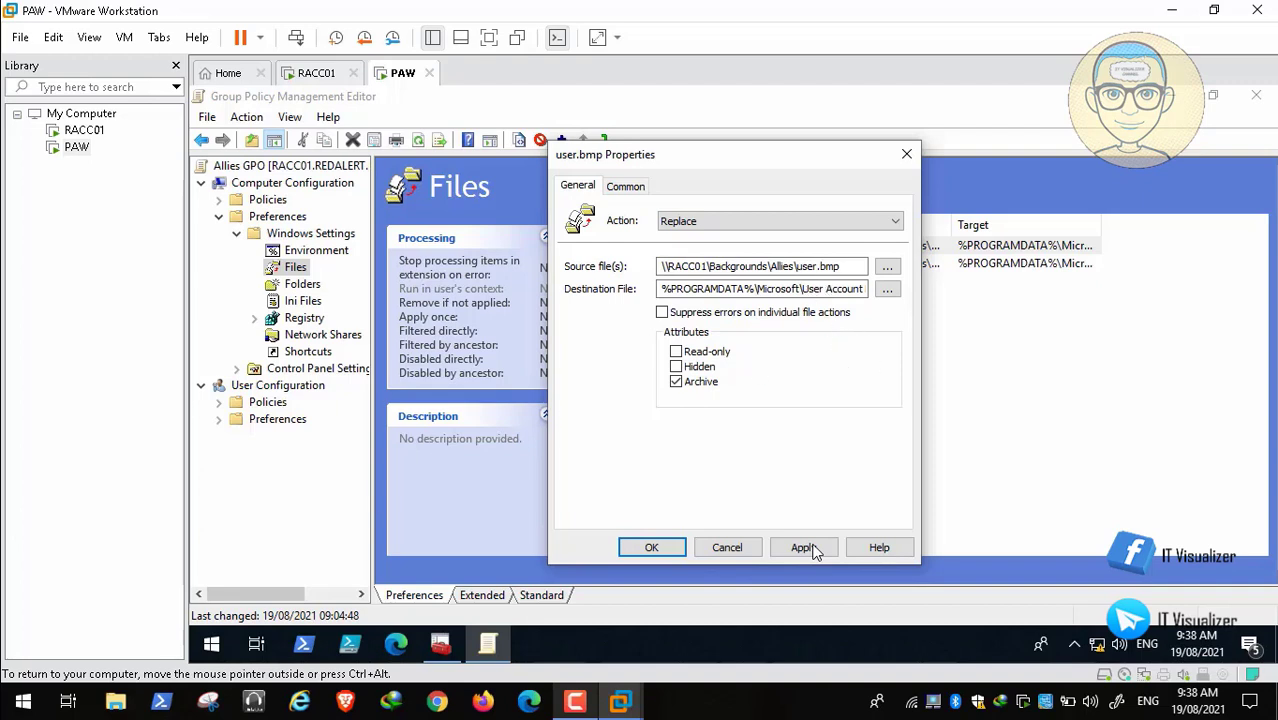
{"action": "left_click", "coordinate": [803, 548]}
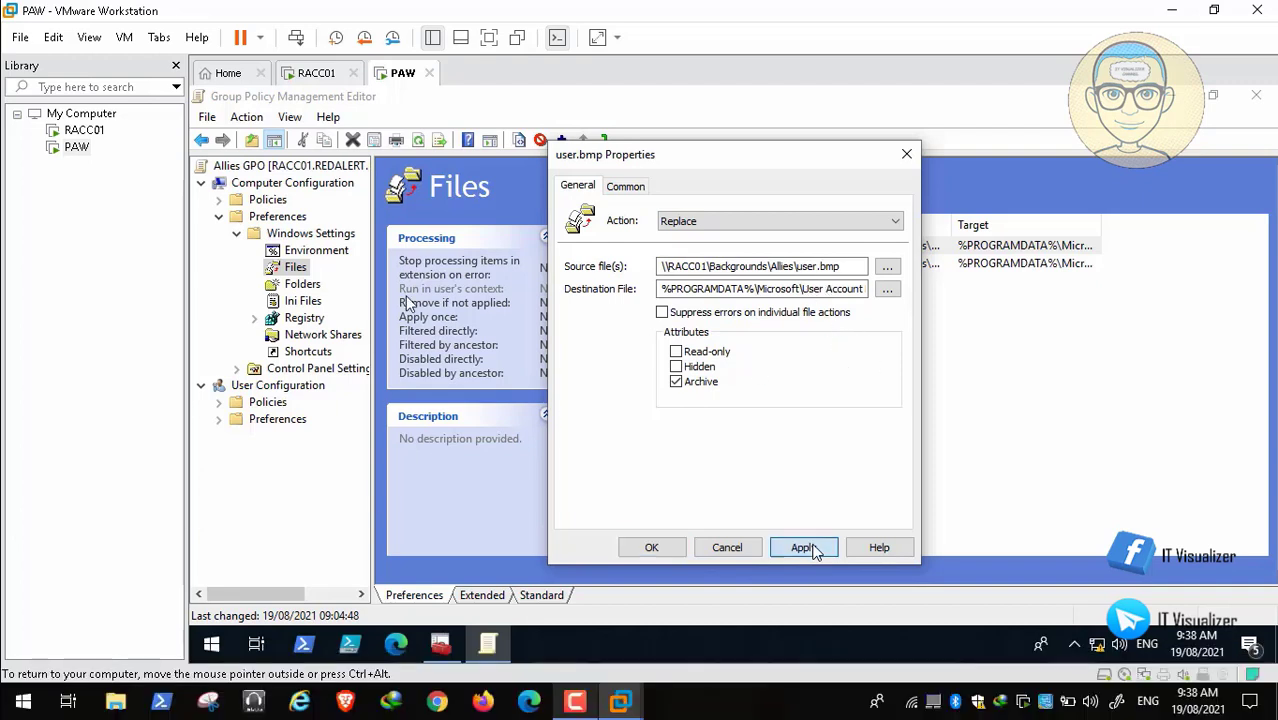
{"action": "left_click", "coordinate": [651, 548]}
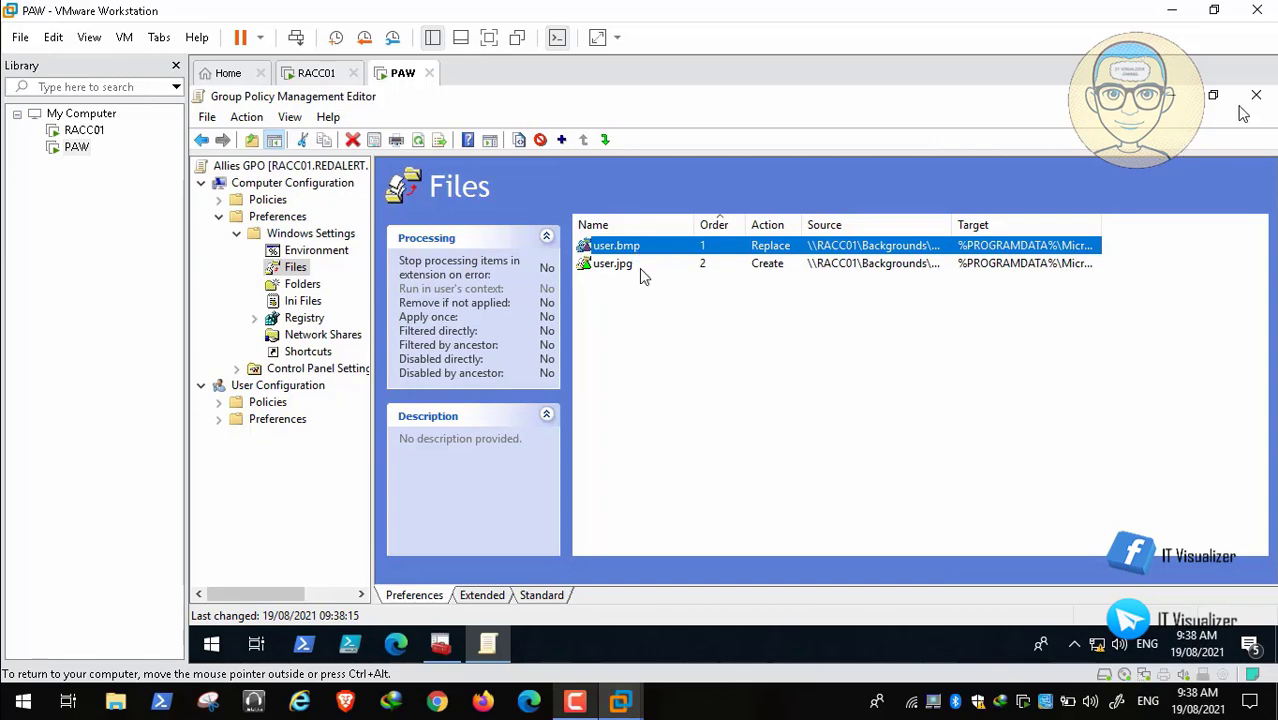
{"action": "left_click", "coordinate": [1256, 94]}
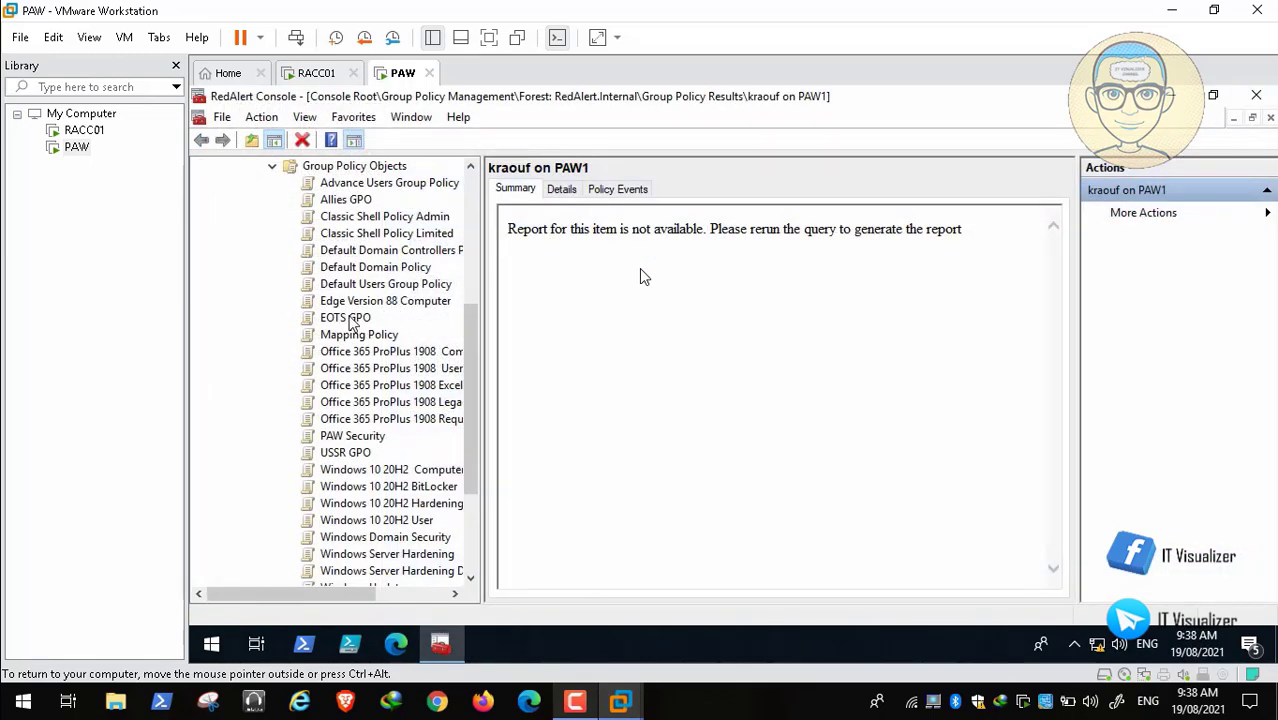
Step: Open the EOTS GPO at Computer Preferences > Windows Settings > Files in a maximized editor
{"action": "right_click", "coordinate": [350, 322]}
{"action": "left_click", "coordinate": [380, 330]}
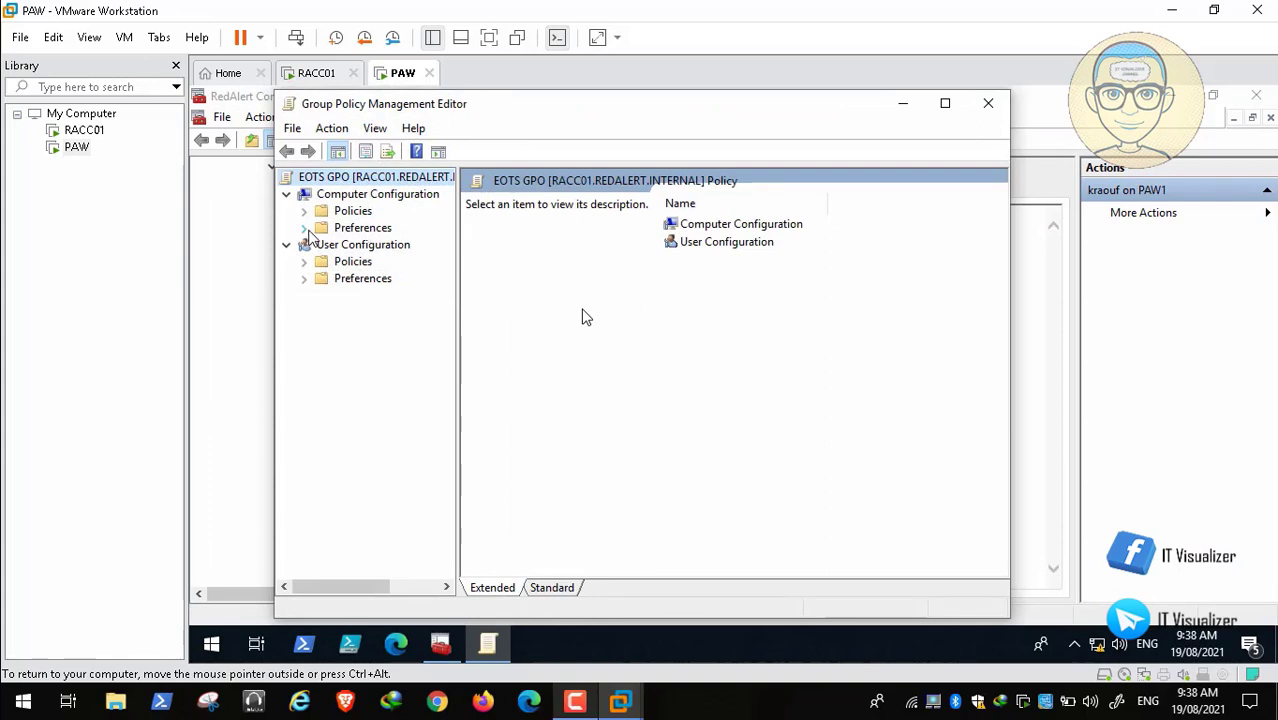
{"action": "left_click", "coordinate": [304, 228]}
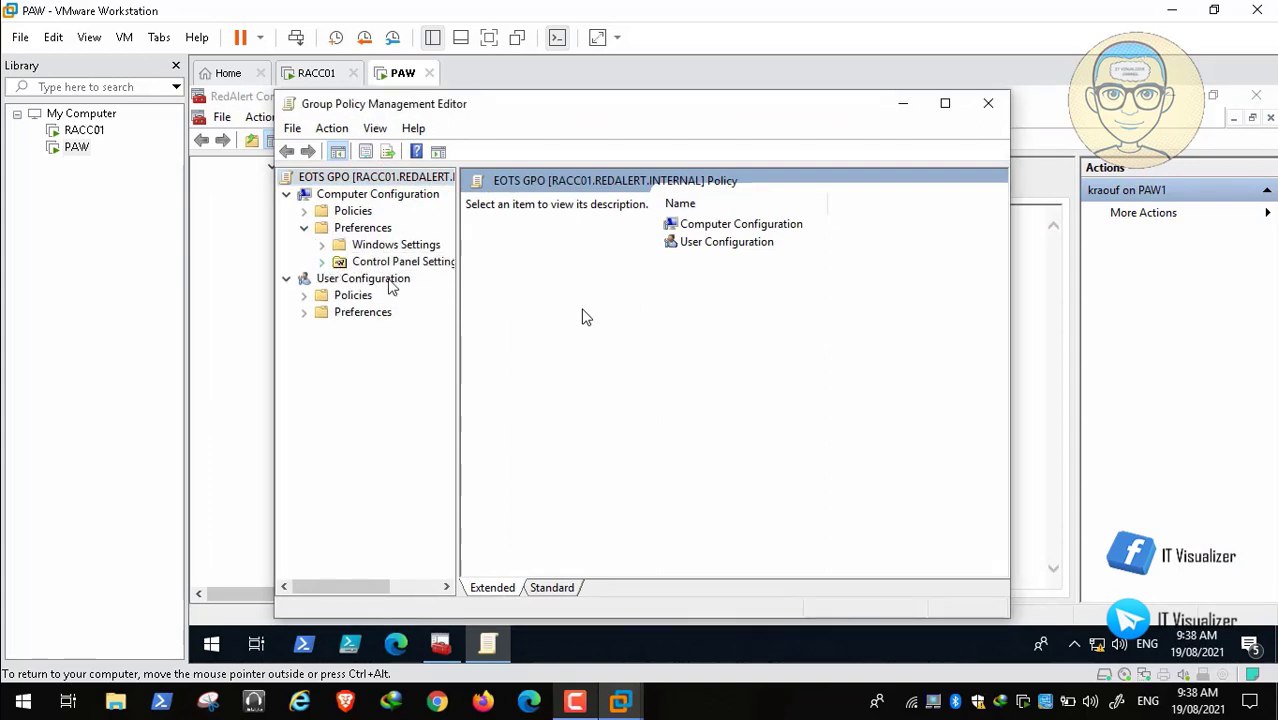
{"action": "left_click", "coordinate": [322, 261]}
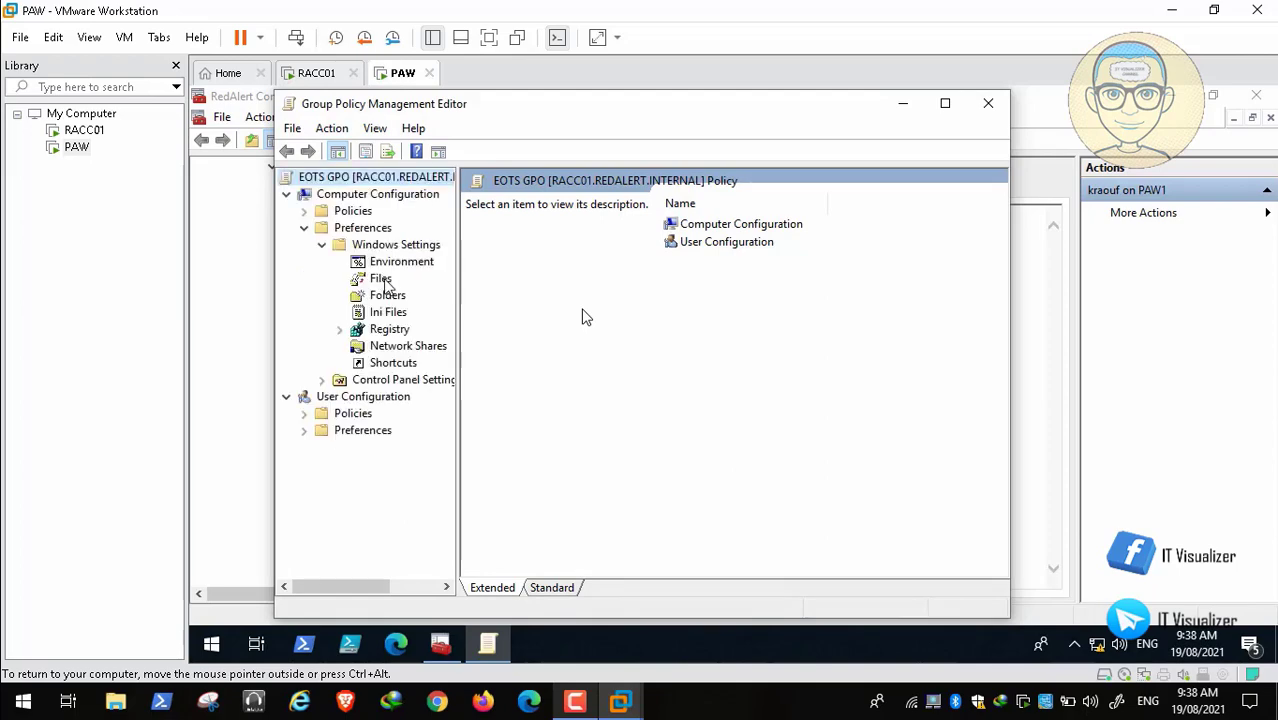
{"action": "left_click", "coordinate": [381, 279]}
{"action": "left_click", "coordinate": [945, 103]}
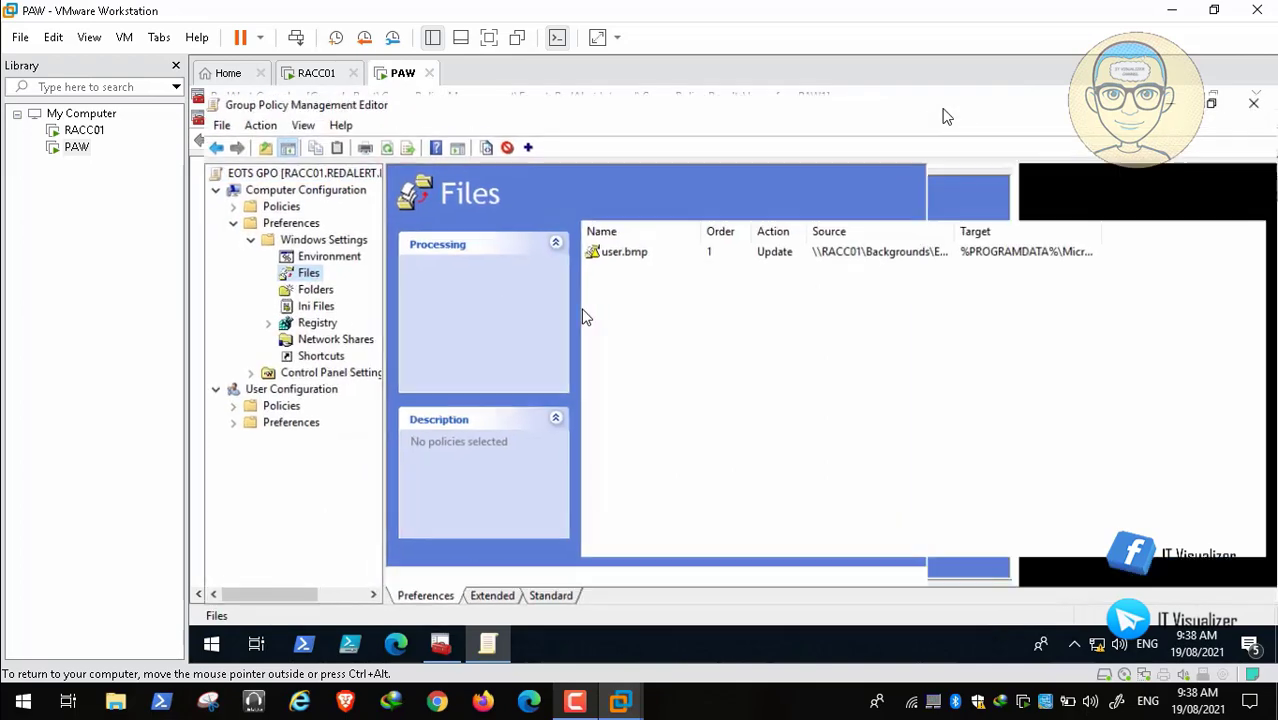
Step: Duplicate the EOTS user.bmp item and set the first item's action to Replace
{"action": "right_click", "coordinate": [624, 254]}
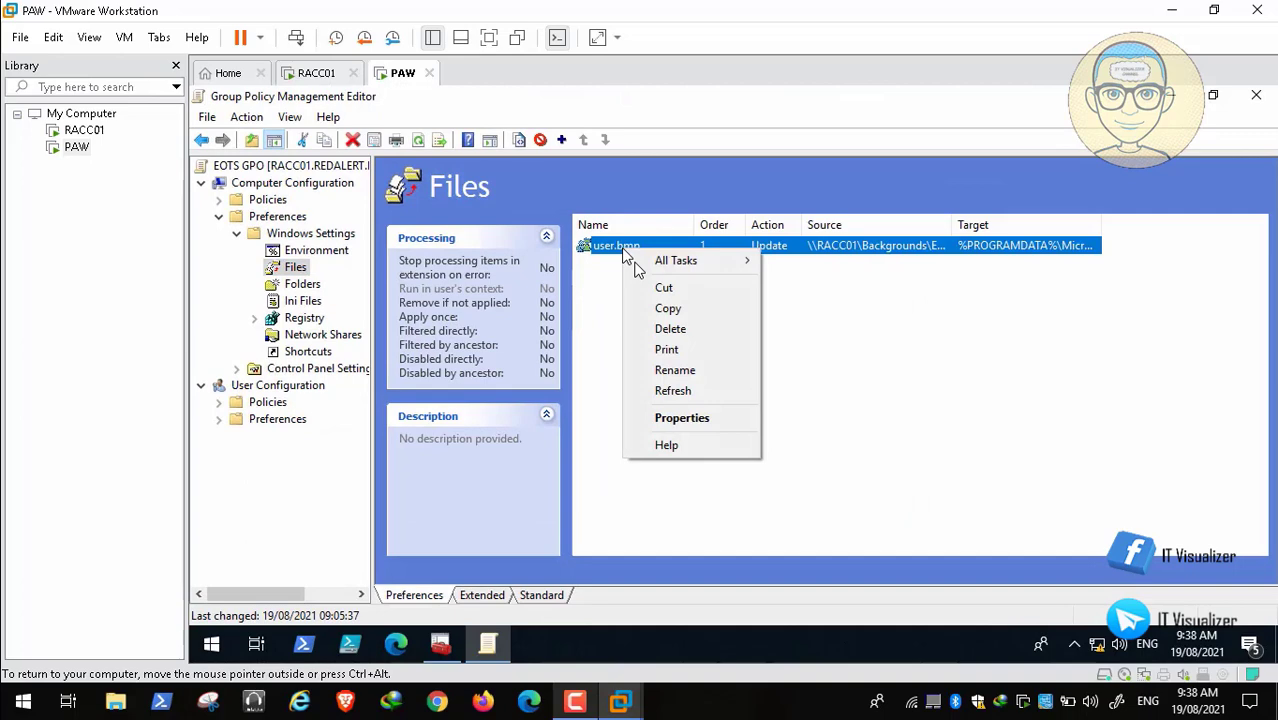
{"action": "left_click", "coordinate": [684, 318]}
{"action": "right_click", "coordinate": [654, 315]}
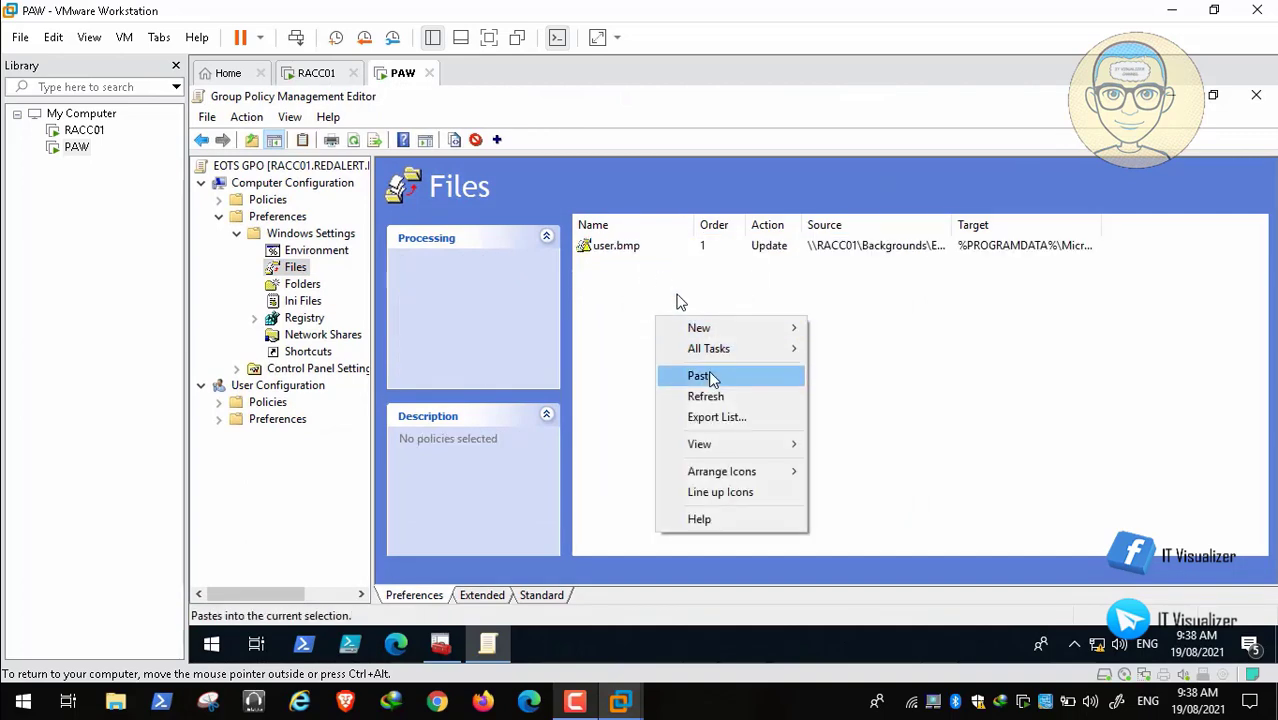
{"action": "left_click", "coordinate": [710, 378]}
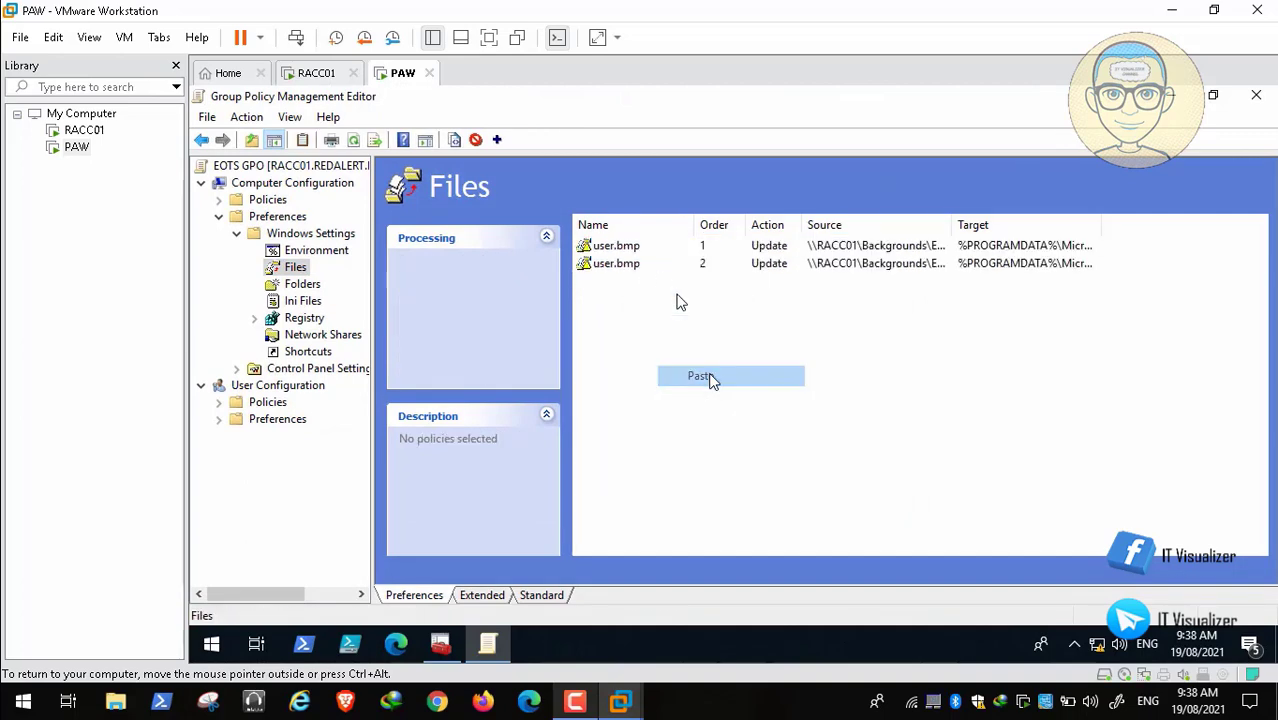
{"action": "double_click", "coordinate": [627, 250]}
{"action": "left_click", "coordinate": [702, 221]}
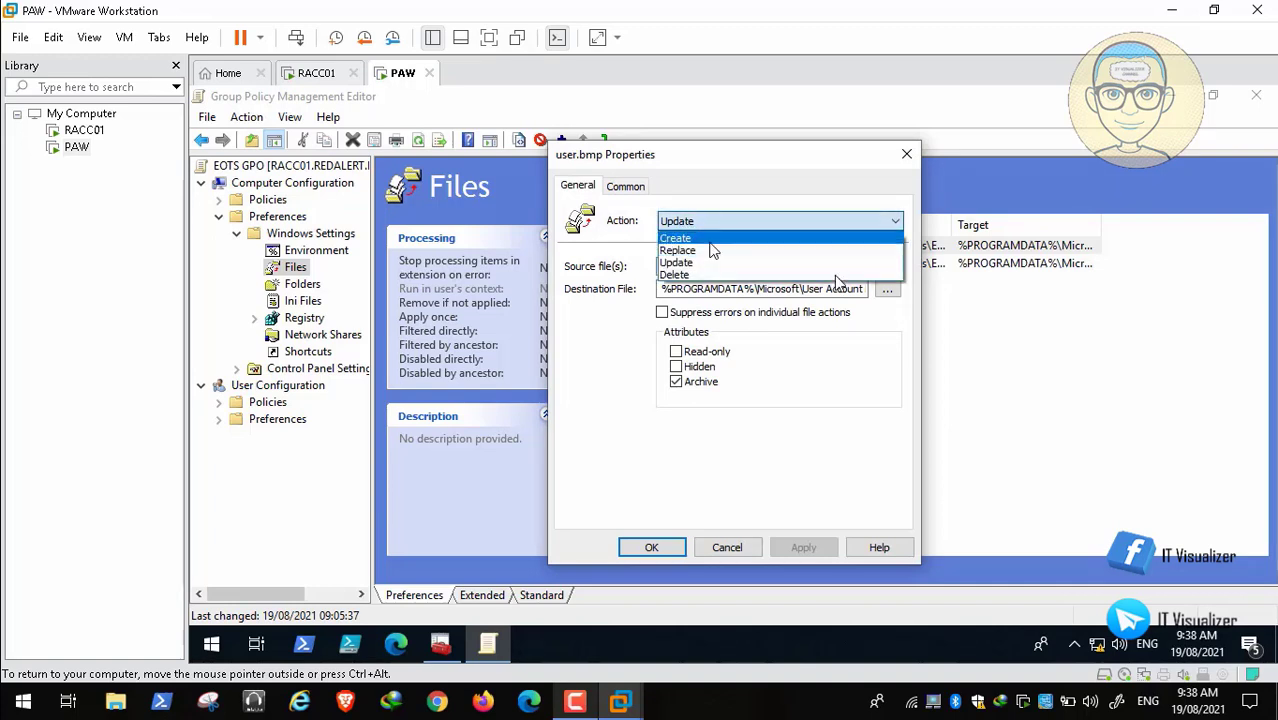
{"action": "left_click", "coordinate": [712, 250]}
{"action": "left_click", "coordinate": [806, 546]}
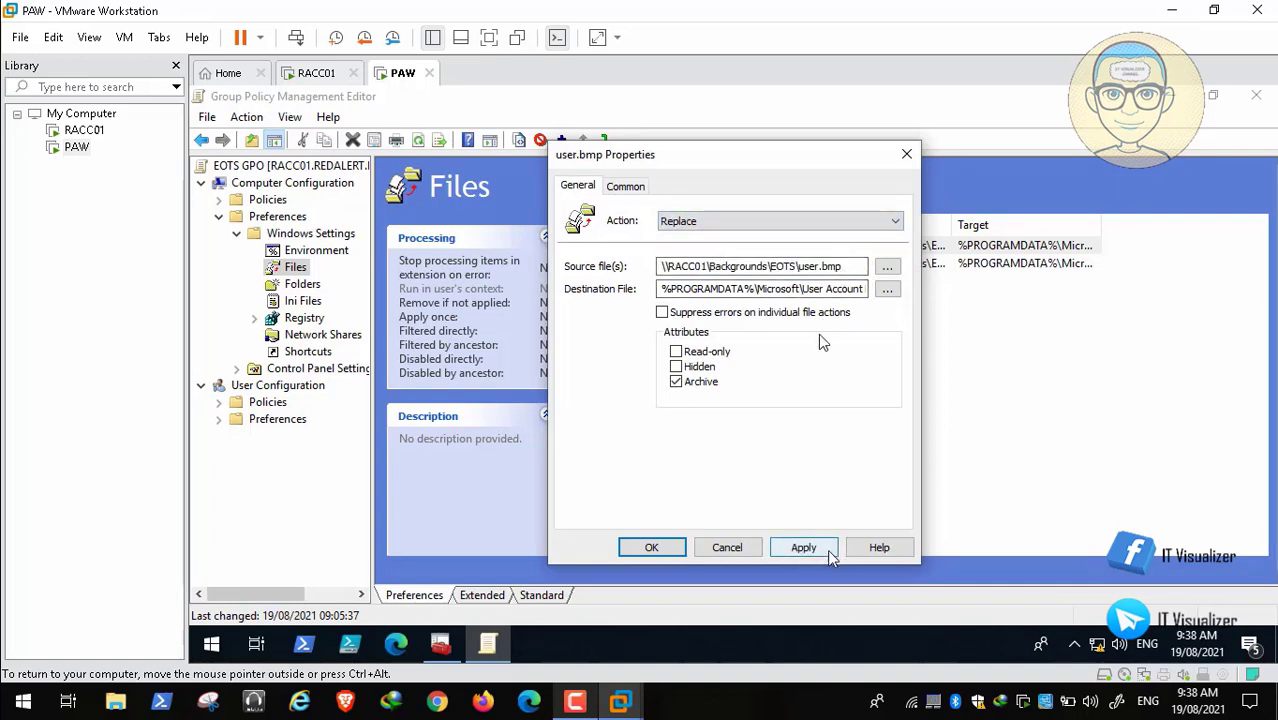
{"action": "left_click", "coordinate": [652, 548]}
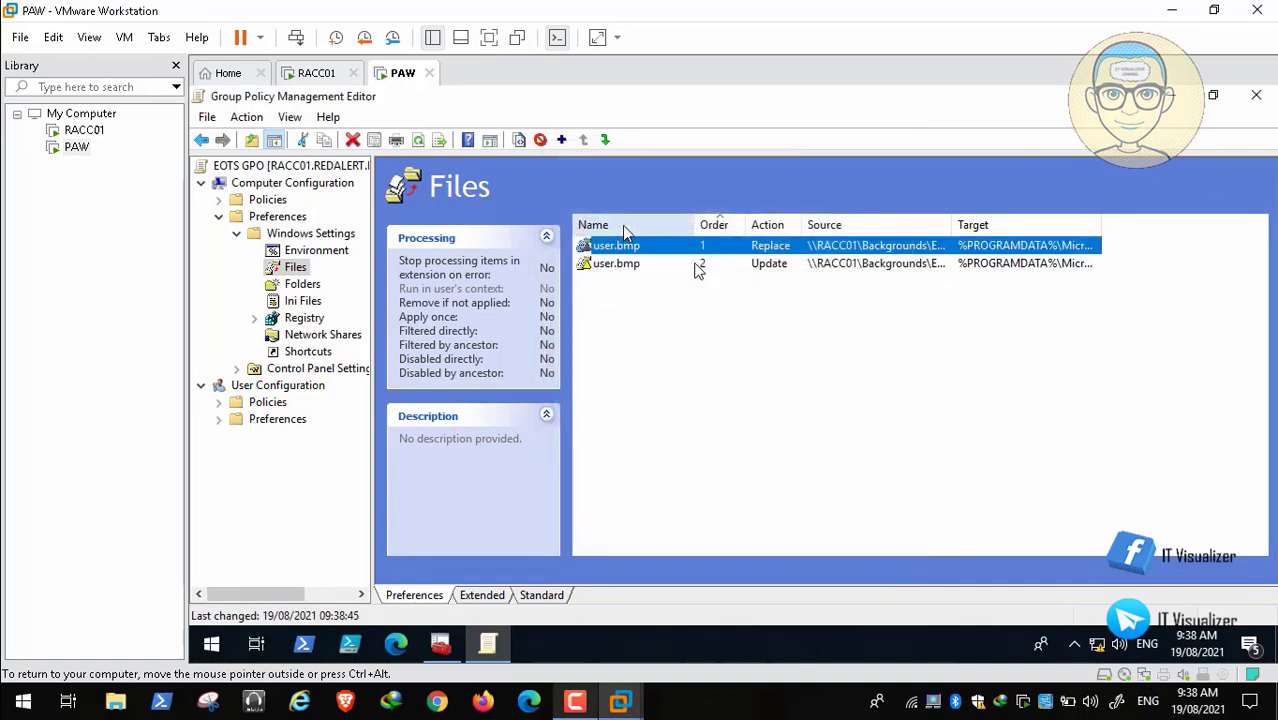
Step: Change the second item's source and destination to user.jpg, then close the EOTS editor
{"action": "double_click", "coordinate": [624, 264]}
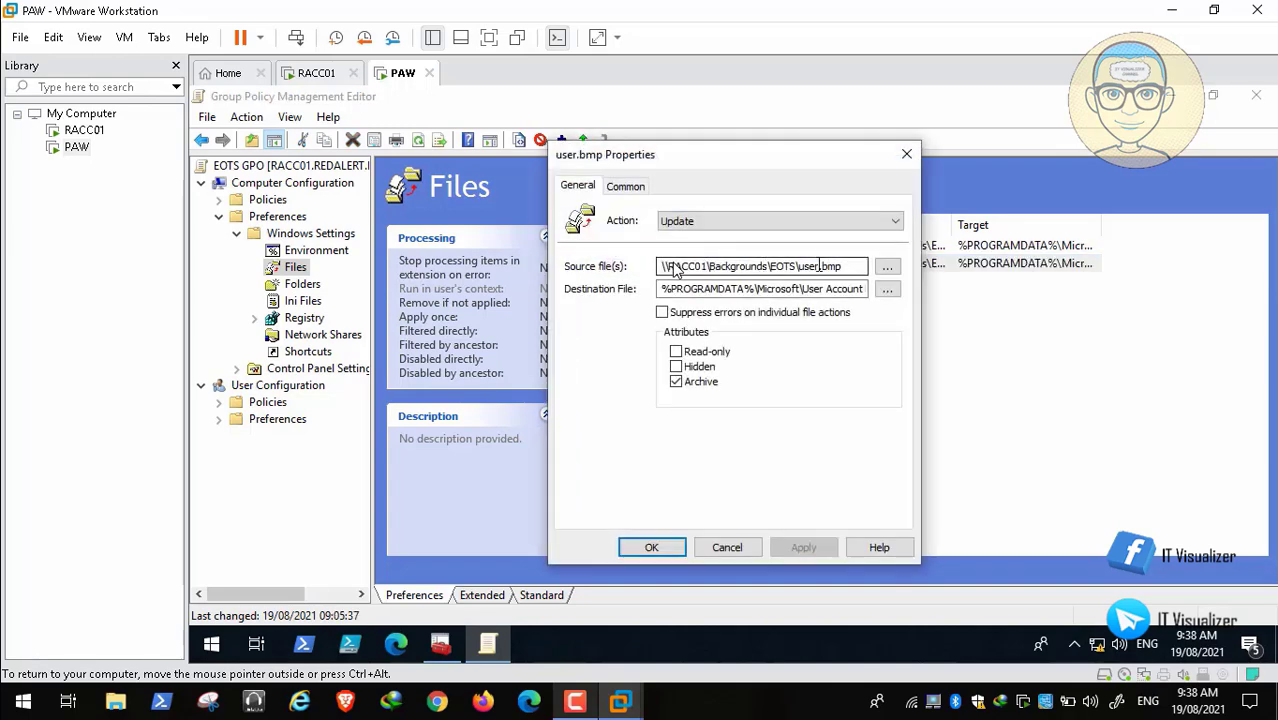
{"action": "left_click", "coordinate": [846, 268]}
{"action": "key", "text": "BackSpace"}
{"action": "key", "text": "BackSpace"}
{"action": "key", "text": "BackSpace"}
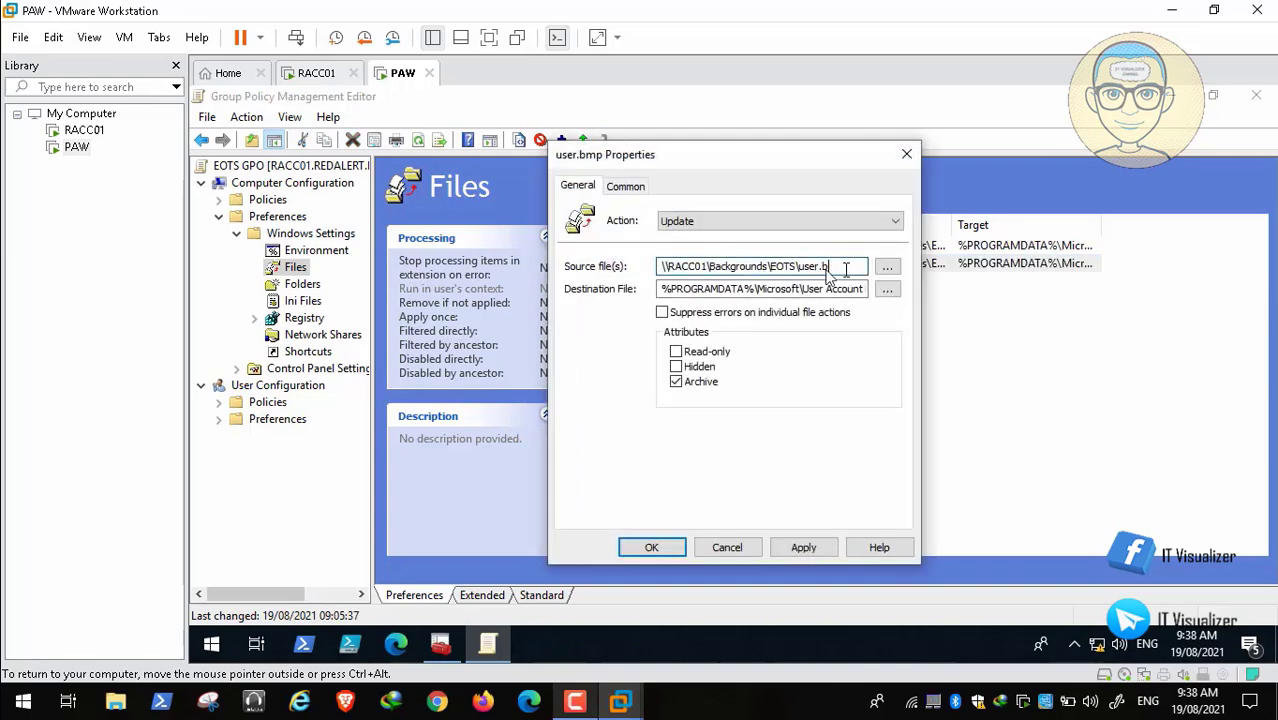
{"action": "type", "text": "jpg"}
{"action": "left_click", "coordinate": [852, 290]}
{"action": "key", "text": "Right"}
{"action": "key", "text": "Right"}
{"action": "key", "text": "Right"}
{"action": "key", "text": "Right"}
{"action": "key", "text": "Right"}
{"action": "key", "text": "Right"}
{"action": "key", "text": "Right"}
{"action": "key", "text": "Right"}
{"action": "key", "text": "Right"}
{"action": "key", "text": "Right"}
{"action": "key", "text": "Right"}
{"action": "key", "text": "Right"}
{"action": "key", "text": "Right"}
{"action": "key", "text": "Right"}
{"action": "key", "text": "Right"}
{"action": "key", "text": "Right"}
{"action": "key", "text": "Right"}
{"action": "key", "text": "Right"}
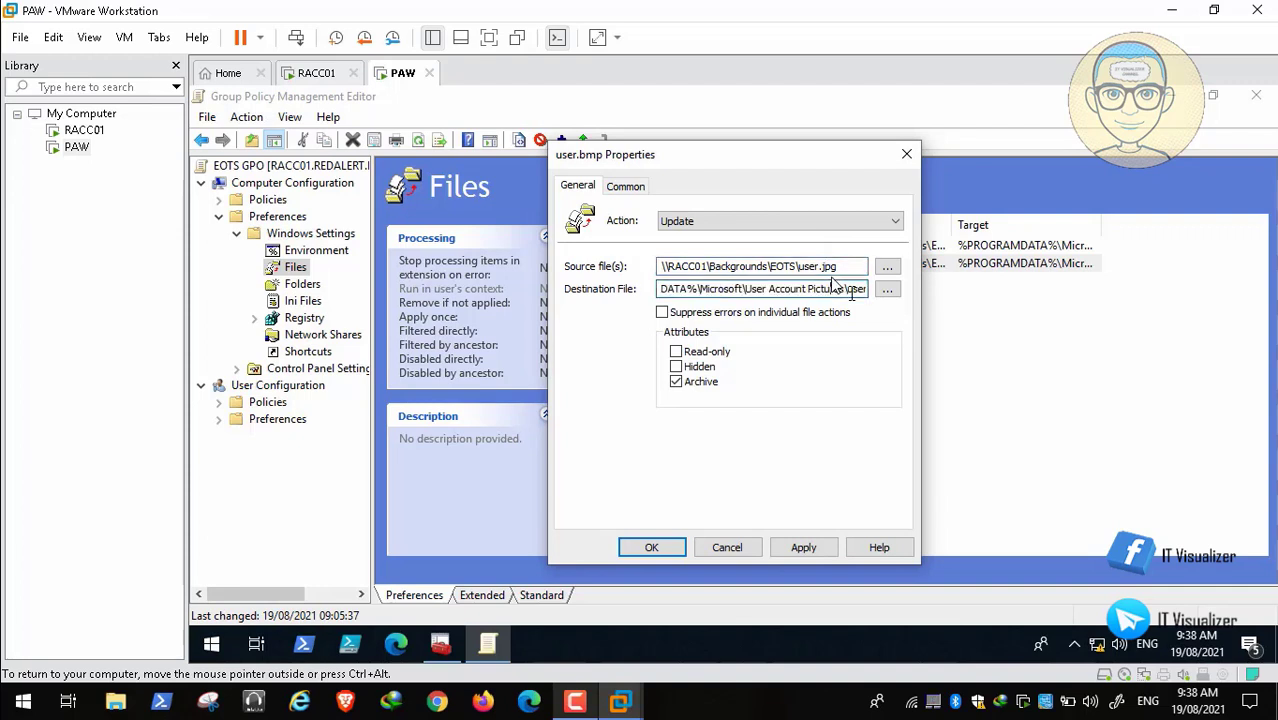
{"action": "key", "text": "BackSpace"}
{"action": "key", "text": "BackSpace"}
{"action": "key", "text": "BackSpace"}
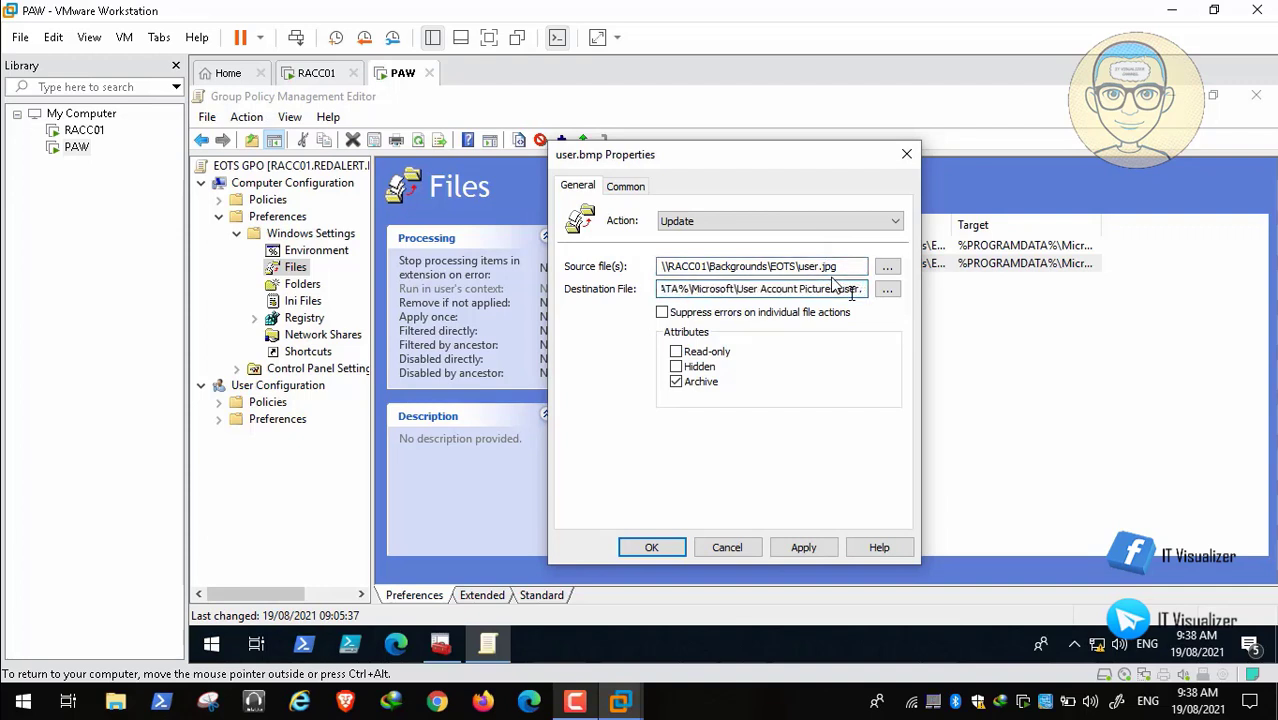
{"action": "type", "text": "jpg"}
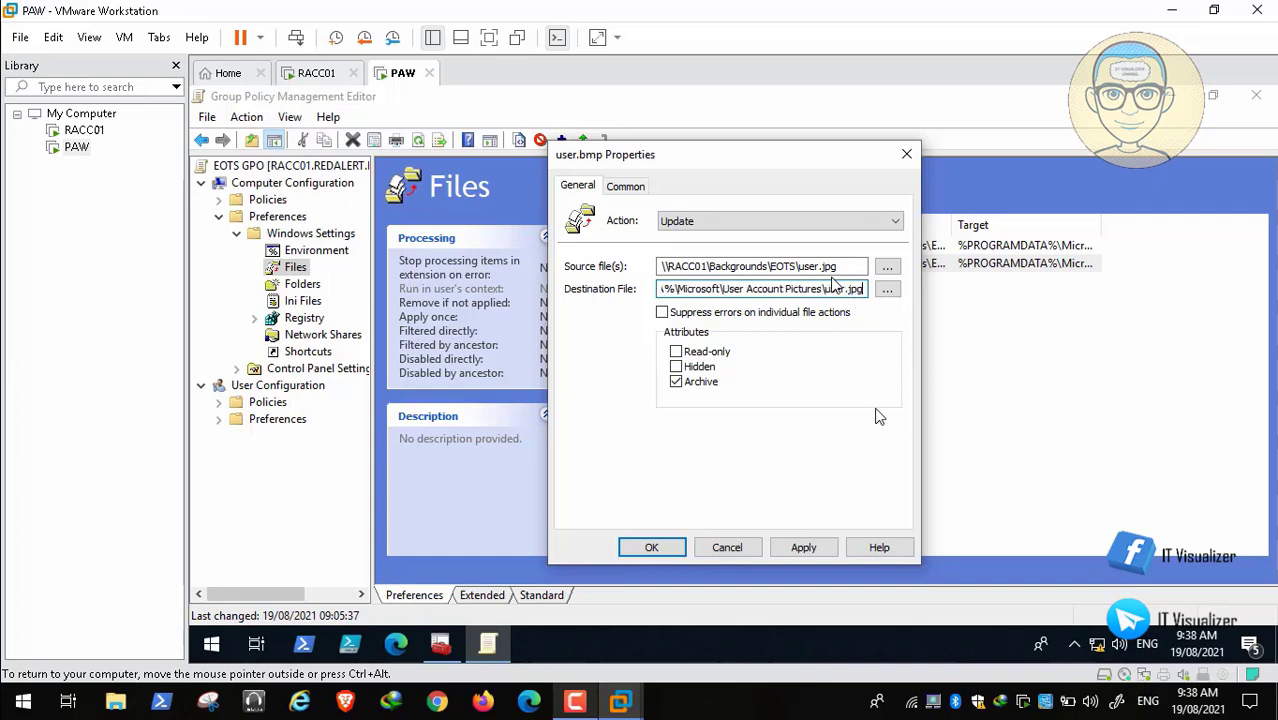
{"action": "left_click", "coordinate": [820, 549]}
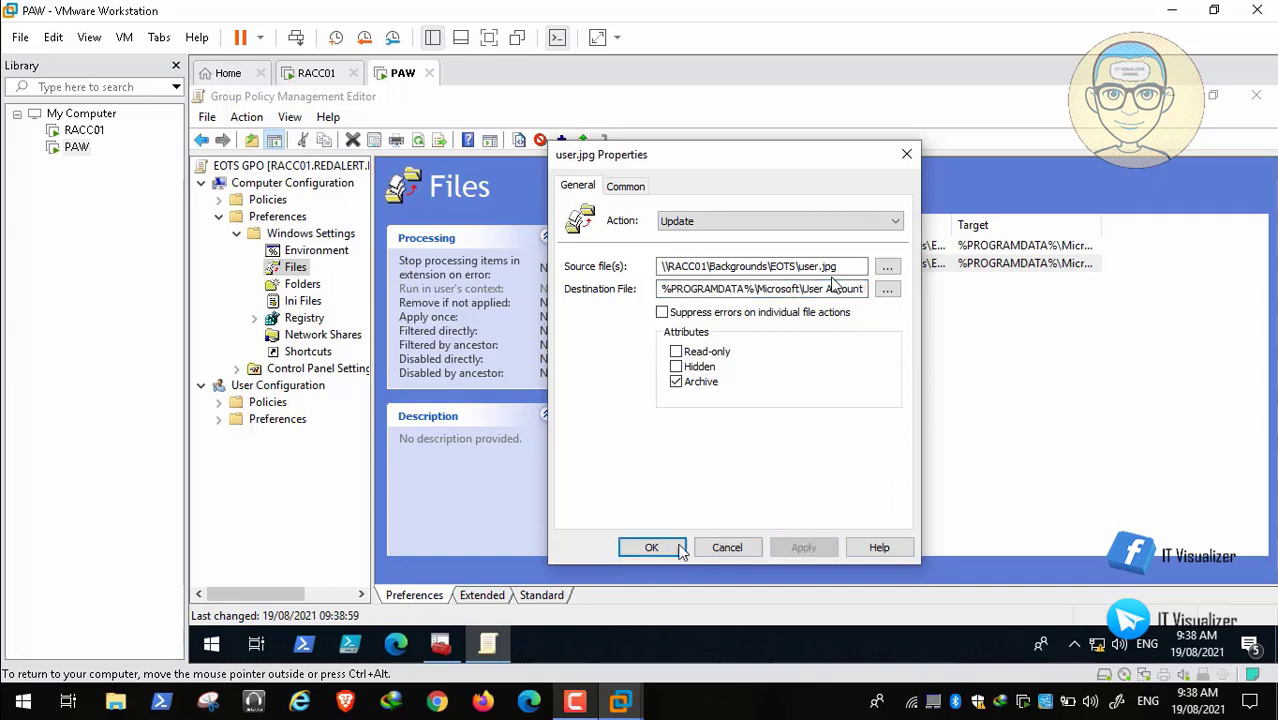
{"action": "left_click", "coordinate": [651, 548]}
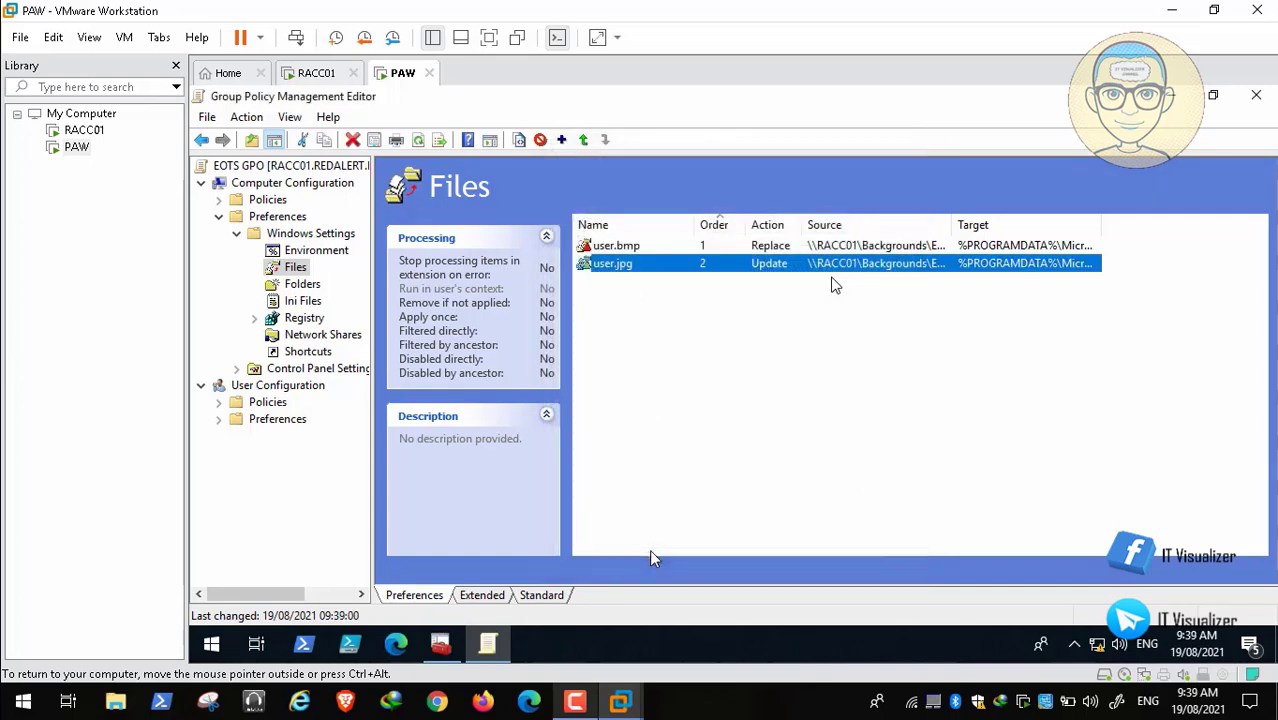
{"action": "left_click", "coordinate": [1258, 96]}
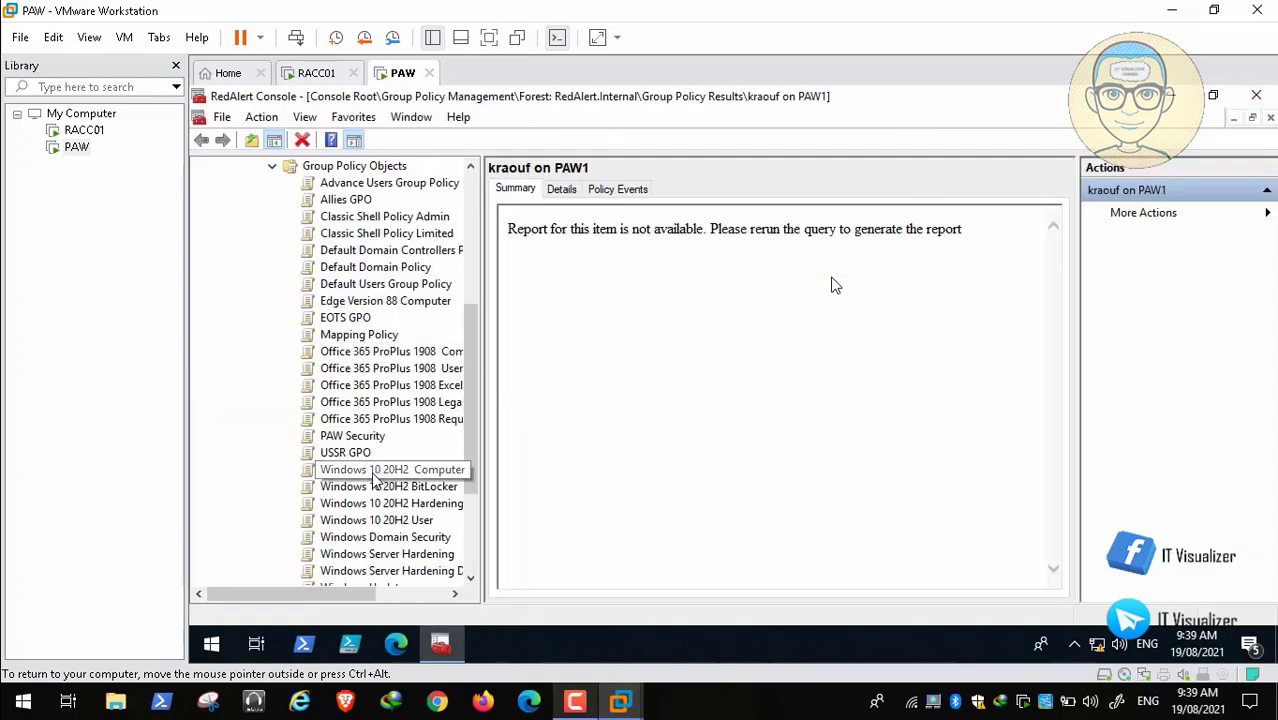
Step: Open the USSR GPO's Files preferences maximized and inspect the user.bmp item unchanged
{"action": "right_click", "coordinate": [355, 460]}
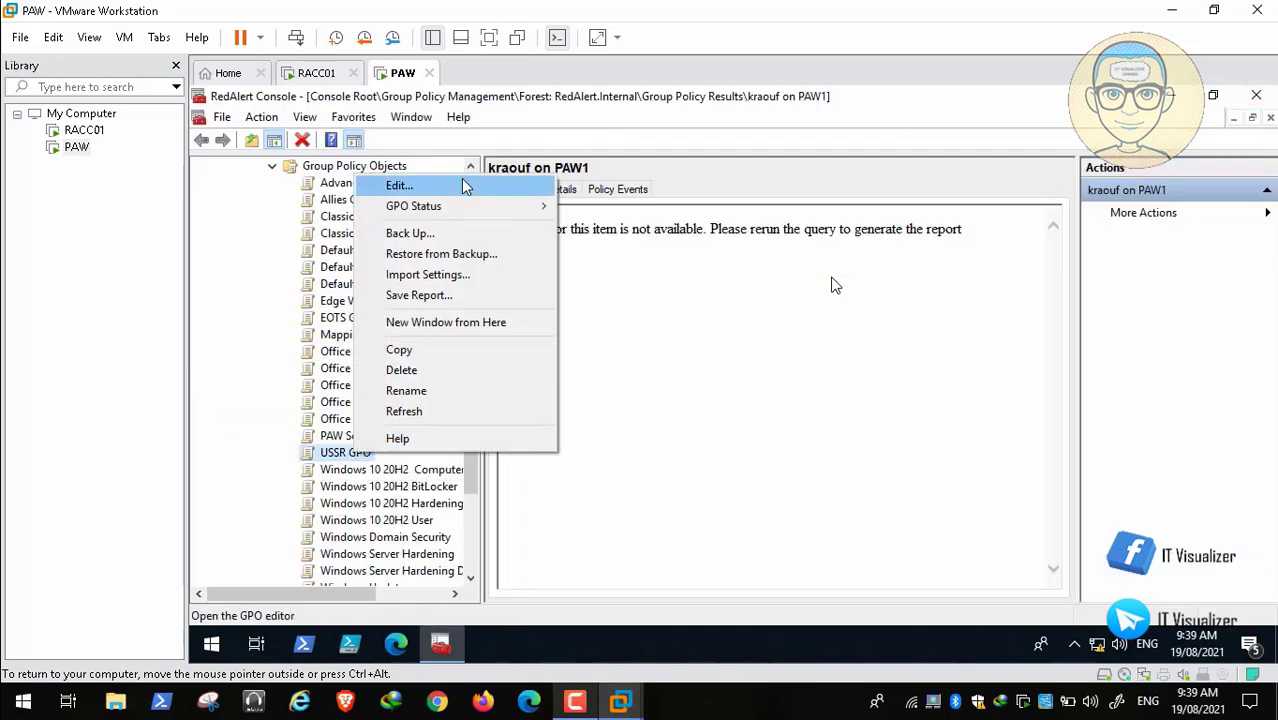
{"action": "left_click", "coordinate": [400, 183]}
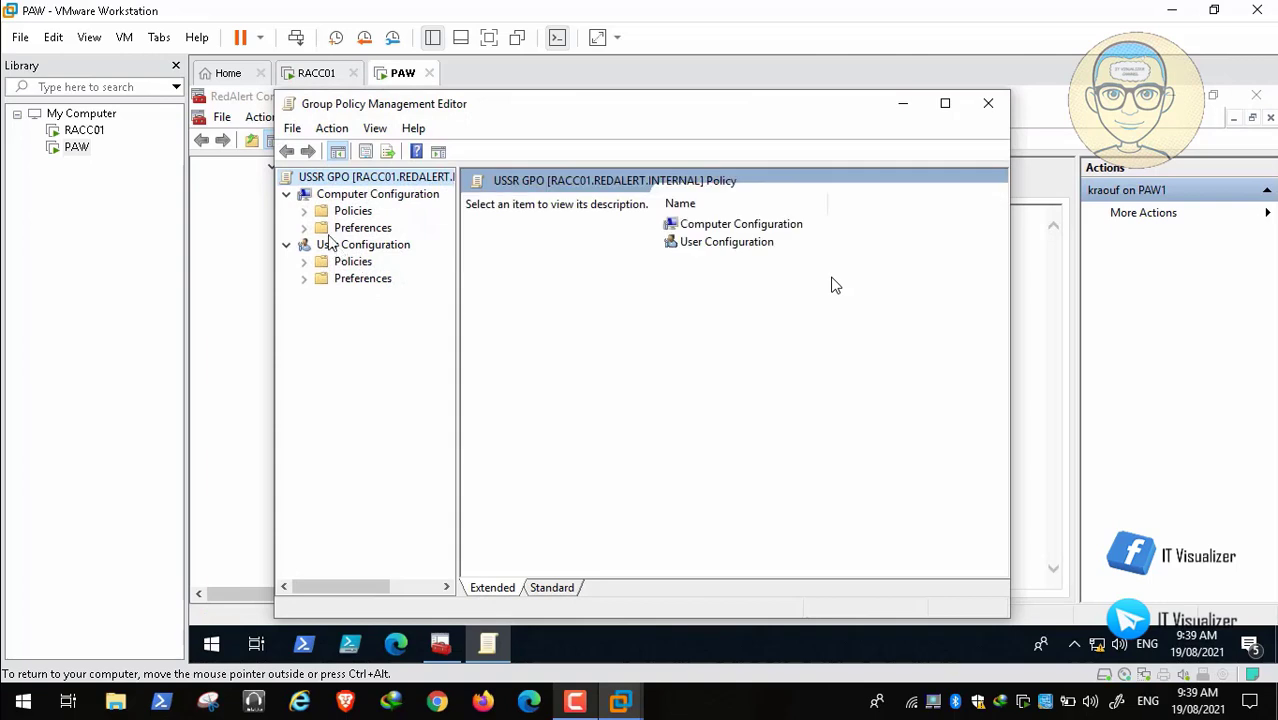
{"action": "left_click", "coordinate": [304, 228]}
{"action": "left_click", "coordinate": [322, 245]}
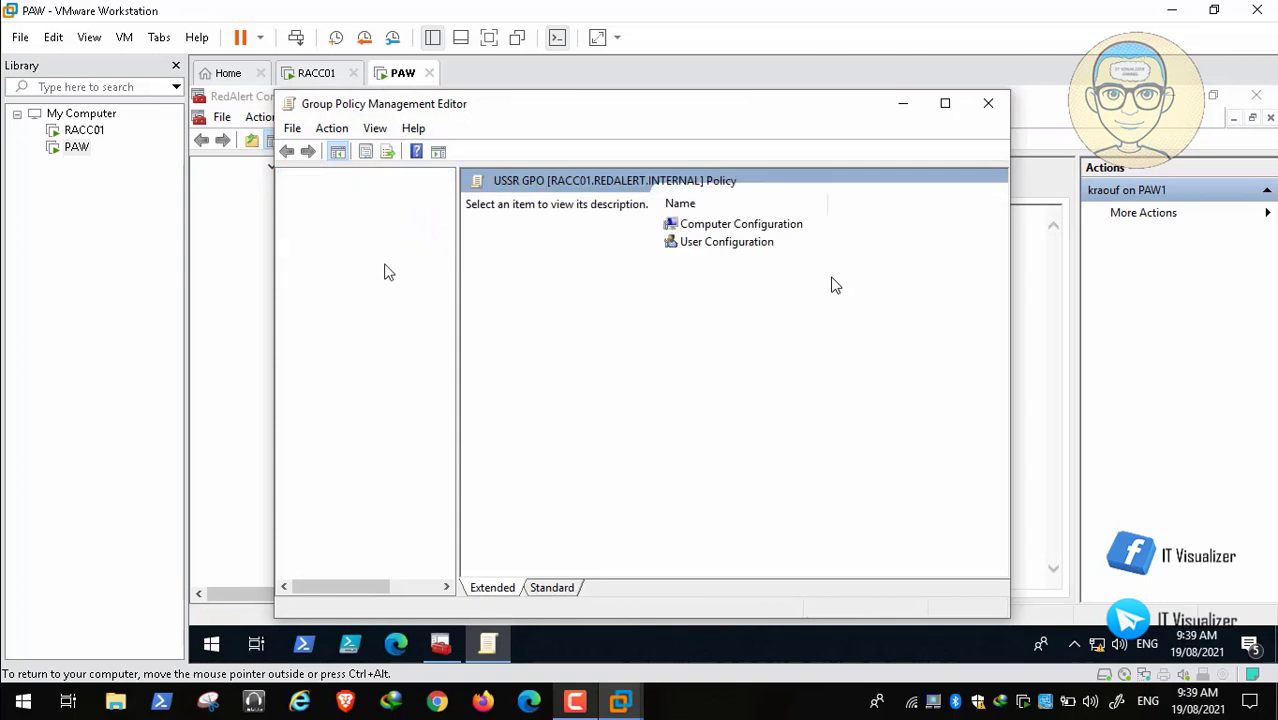
{"action": "left_click", "coordinate": [380, 278]}
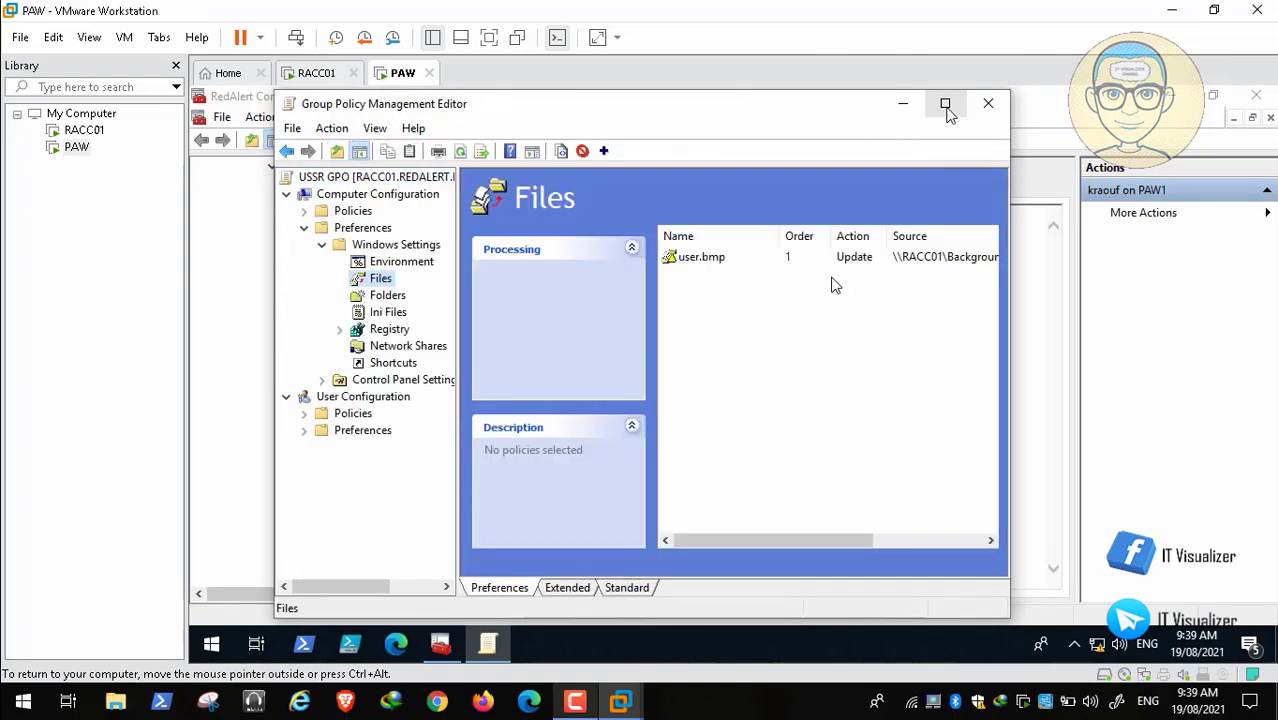
{"action": "left_click", "coordinate": [945, 103]}
{"action": "double_click", "coordinate": [628, 247]}
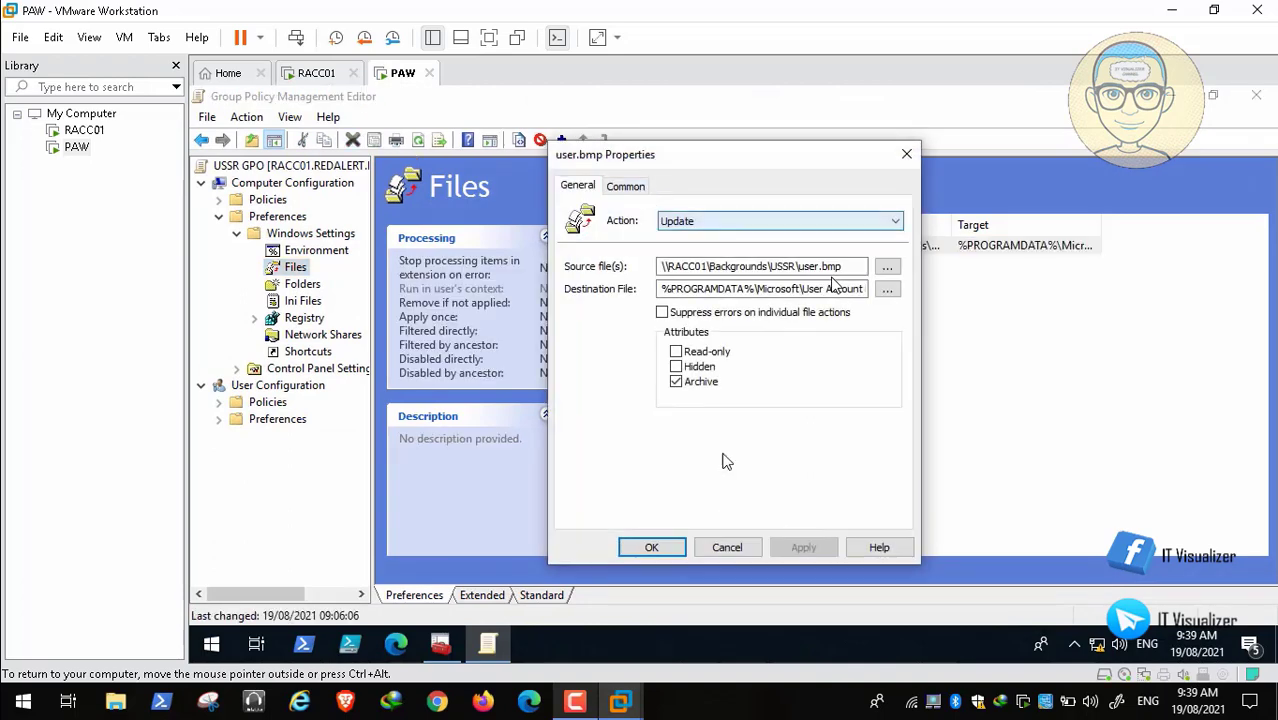
{"action": "left_click", "coordinate": [727, 547]}
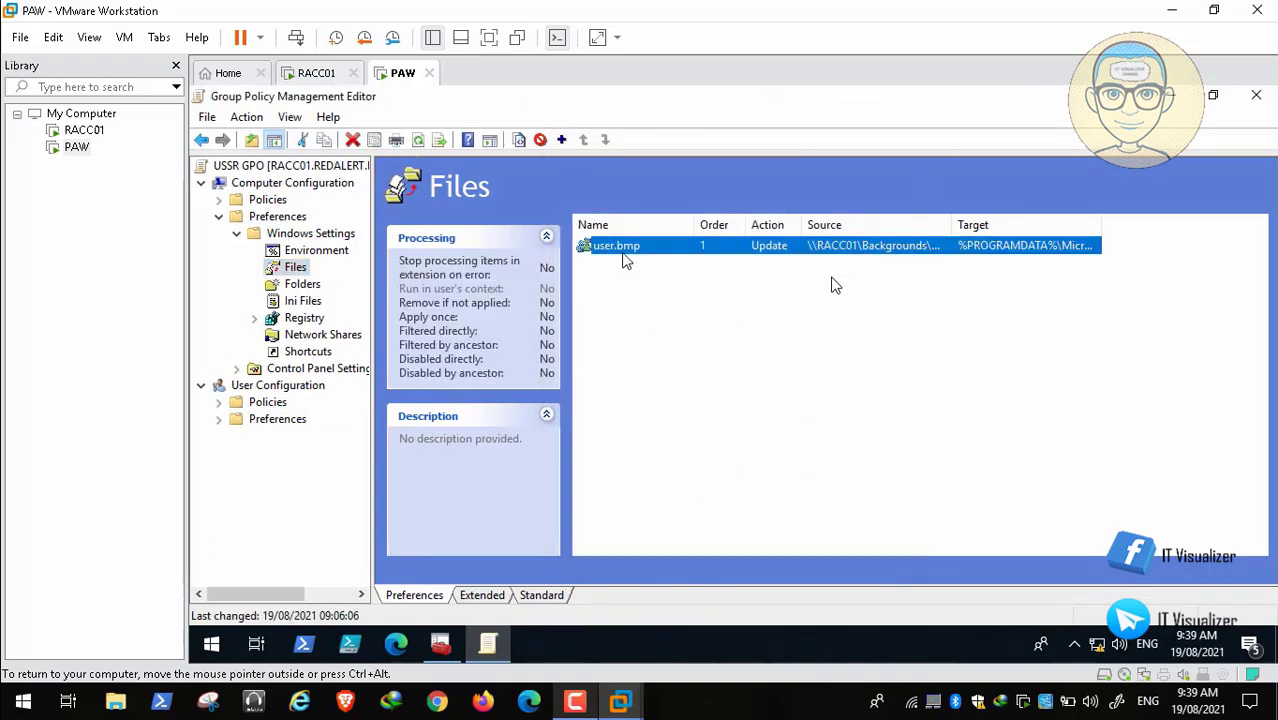
Step: Duplicate the USSR user.bmp item and set the first item's action to Replace
{"action": "right_click", "coordinate": [620, 250]}
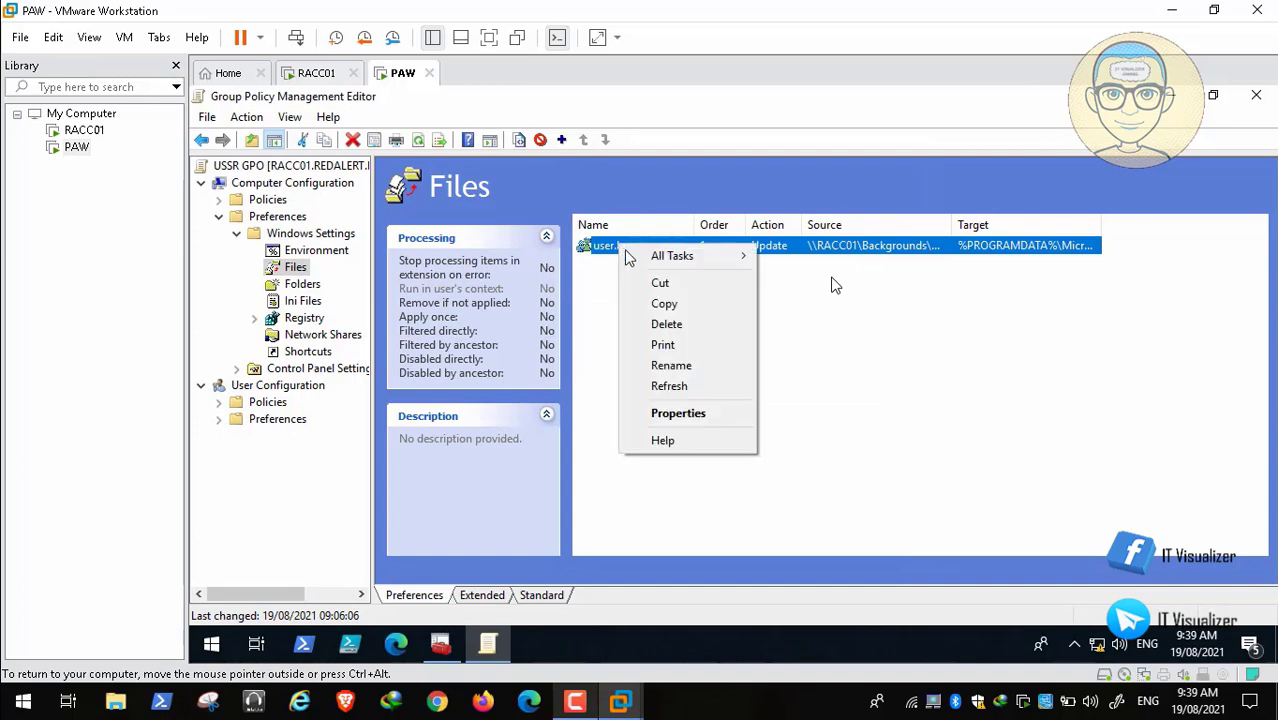
{"action": "left_click", "coordinate": [665, 303]}
{"action": "right_click", "coordinate": [645, 315]}
{"action": "left_click", "coordinate": [688, 364]}
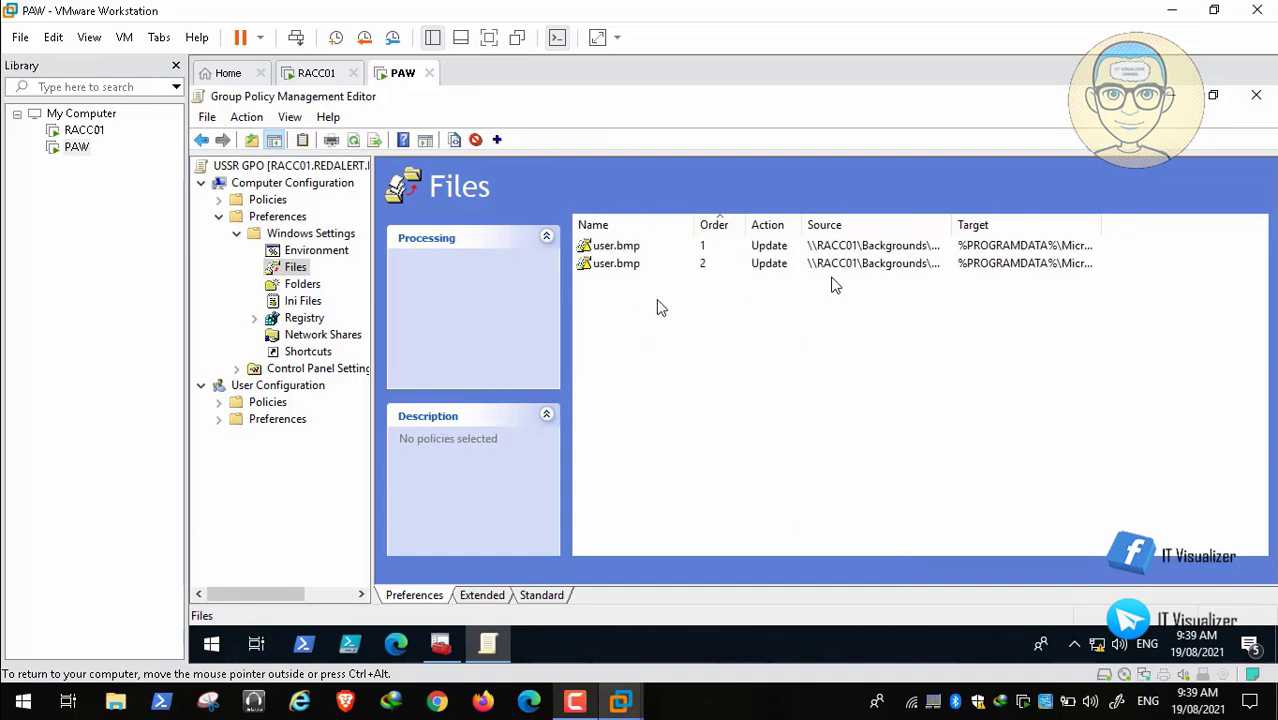
{"action": "double_click", "coordinate": [622, 247]}
{"action": "left_click", "coordinate": [722, 221]}
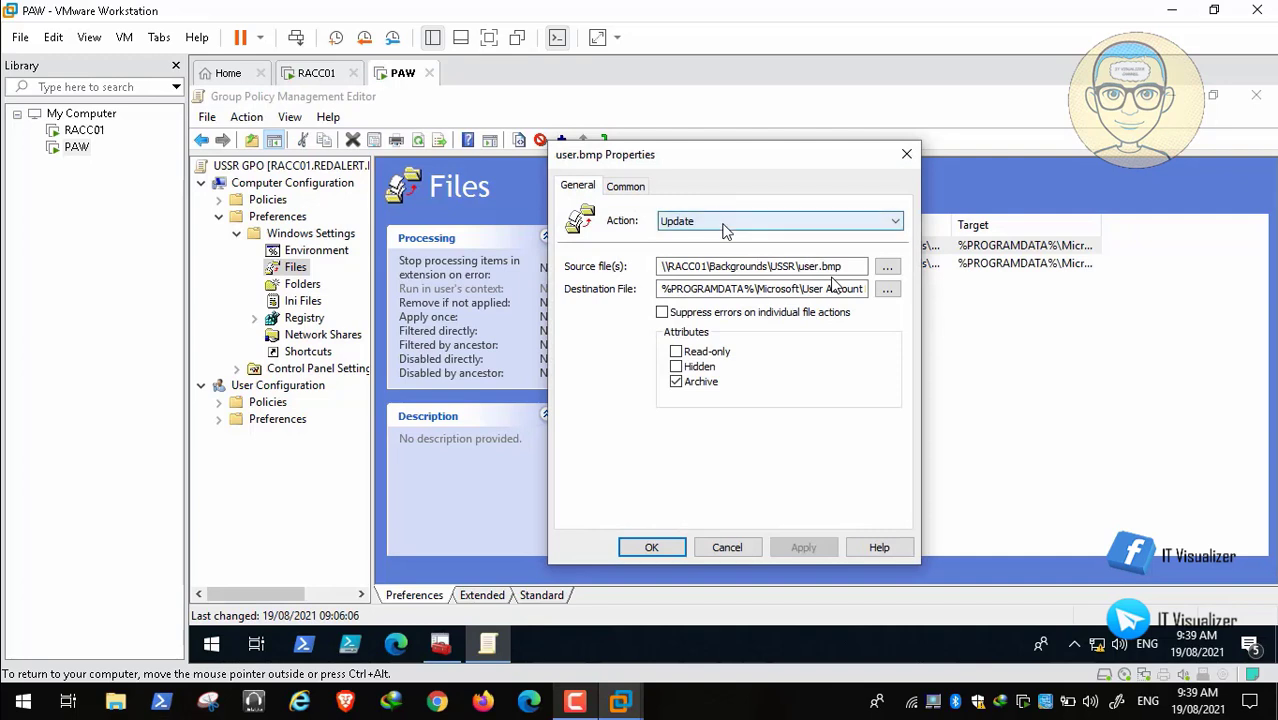
{"action": "left_click", "coordinate": [731, 250]}
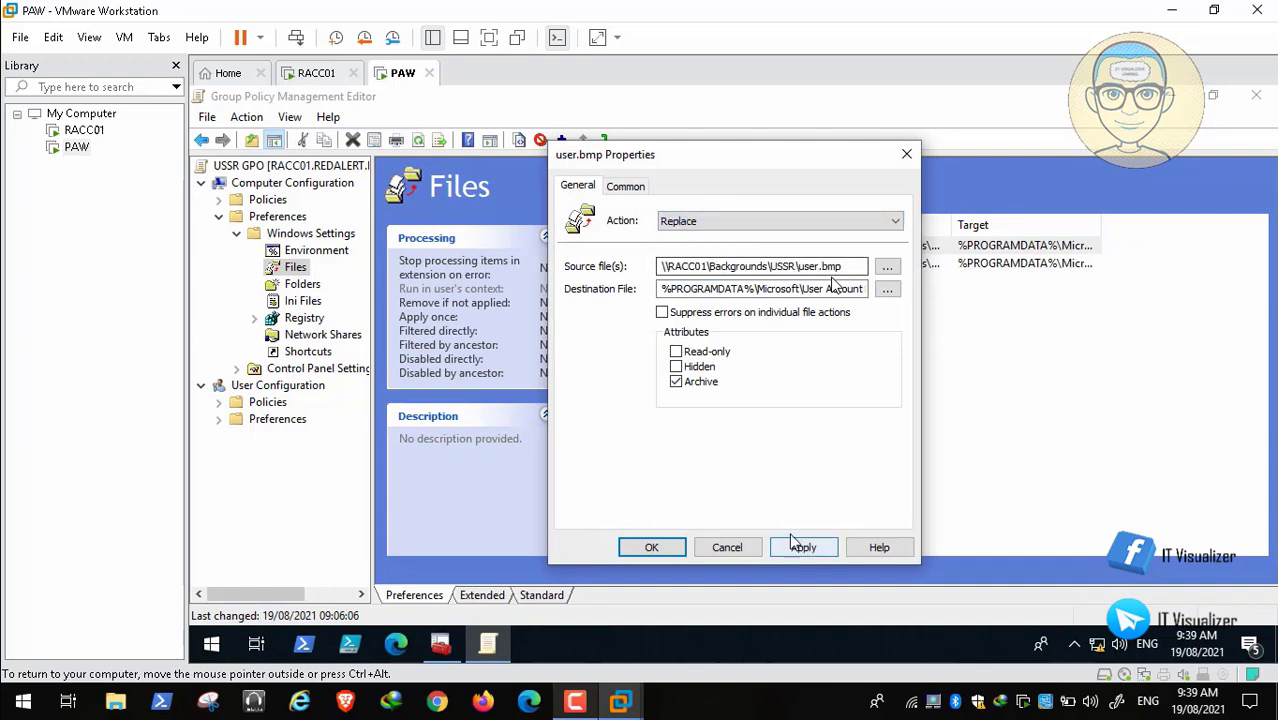
{"action": "left_click", "coordinate": [805, 548]}
{"action": "left_click", "coordinate": [651, 547]}
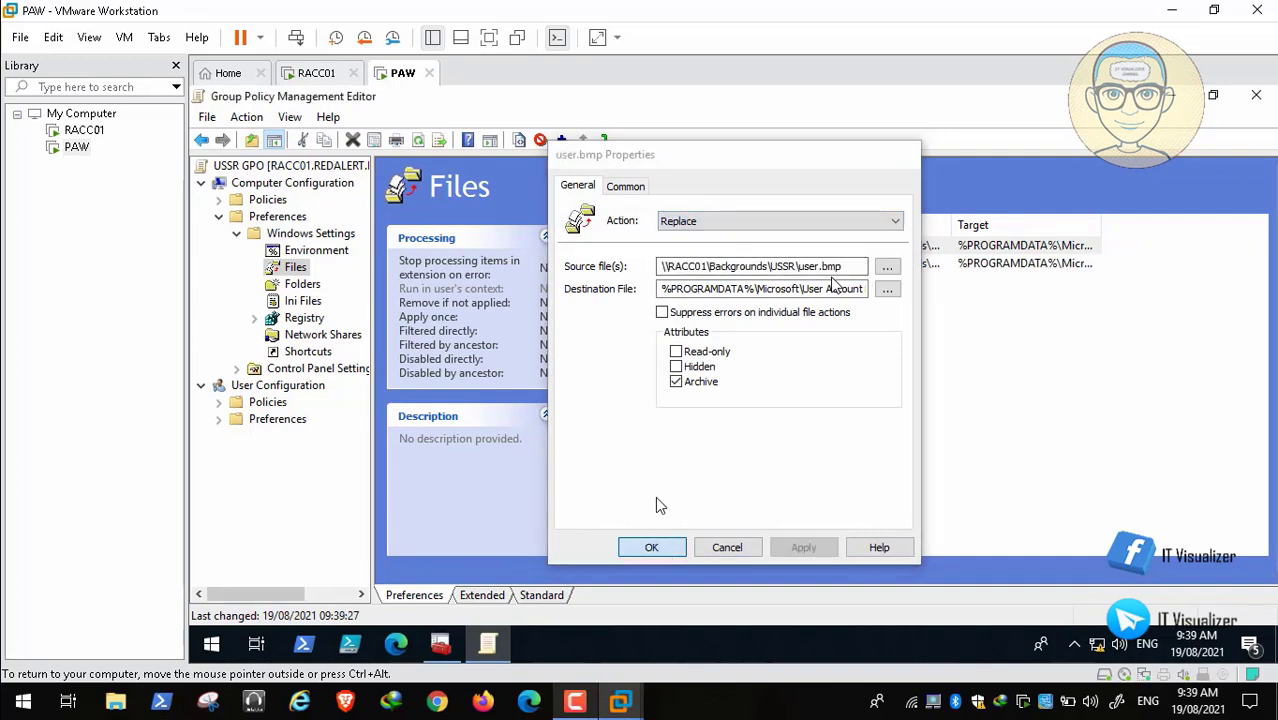
Step: Edit the second item's source and destination paths so it becomes user.jpg
{"action": "double_click", "coordinate": [630, 263]}
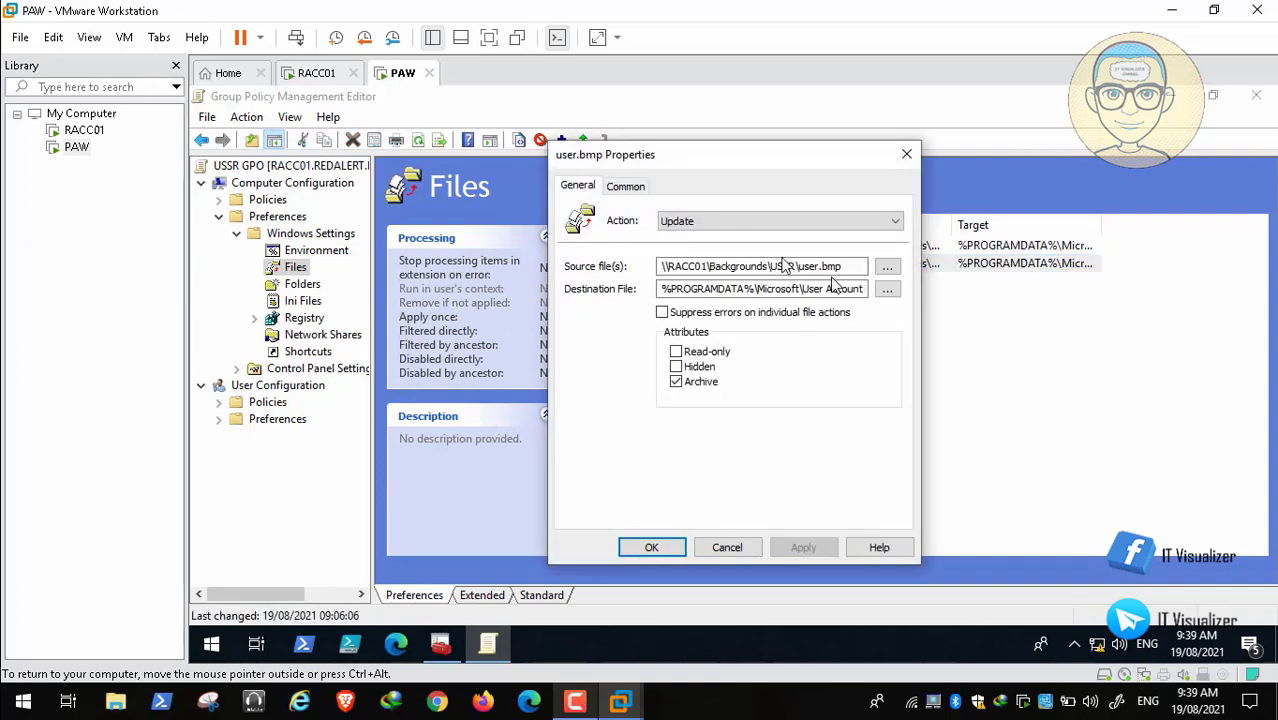
{"action": "left_click", "coordinate": [847, 266]}
{"action": "key", "text": "BackSpace"}
{"action": "key", "text": "BackSpace"}
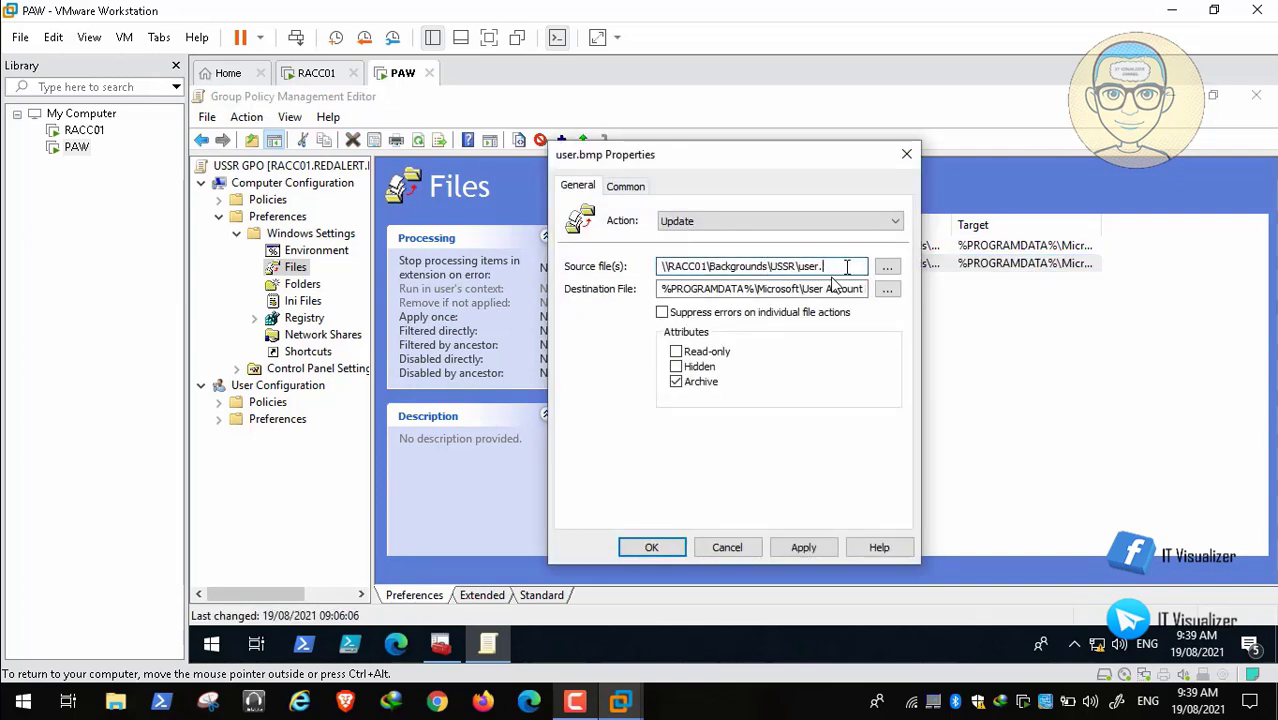
{"action": "left_click", "coordinate": [835, 288]}
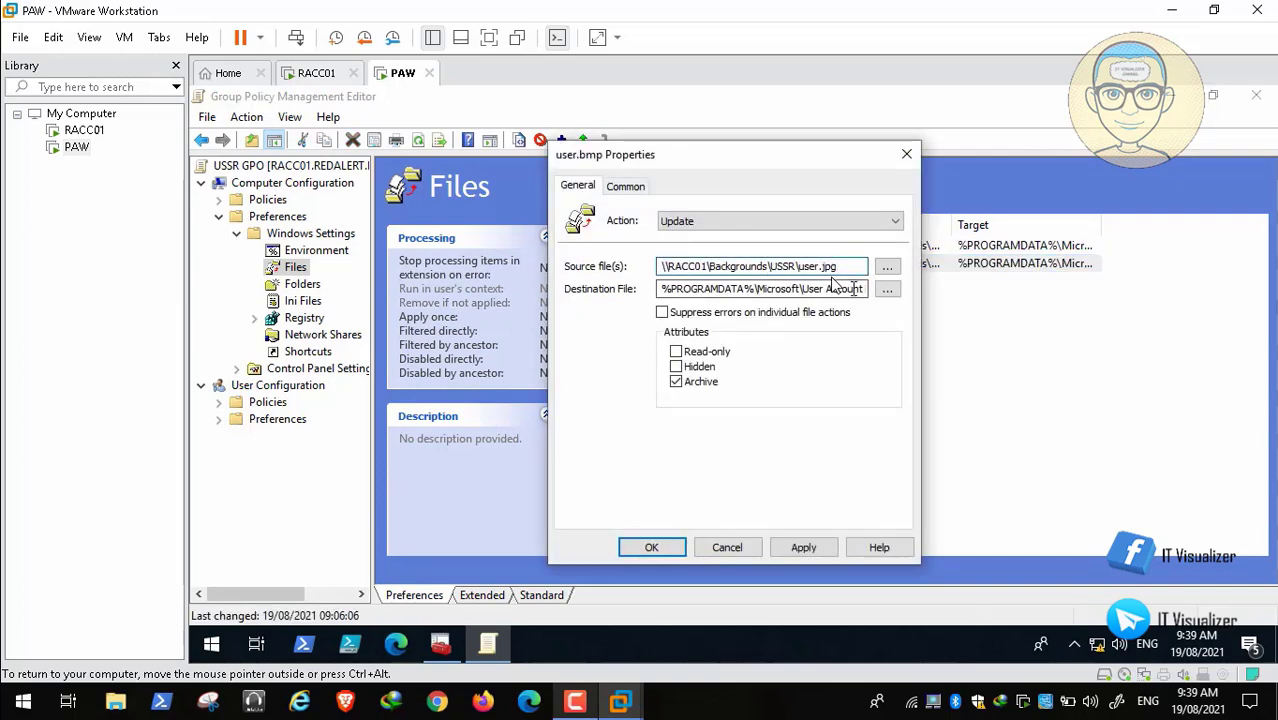
{"action": "key", "text": "Right"}
{"action": "key", "text": "Right"}
{"action": "key", "text": "Right"}
{"action": "key", "text": "Right"}
{"action": "key", "text": "Right"}
{"action": "key", "text": "Right"}
{"action": "key", "text": "Right"}
{"action": "key", "text": "Right"}
{"action": "key", "text": "Right"}
{"action": "key", "text": "Right"}
{"action": "key", "text": "Right"}
{"action": "key", "text": "Right"}
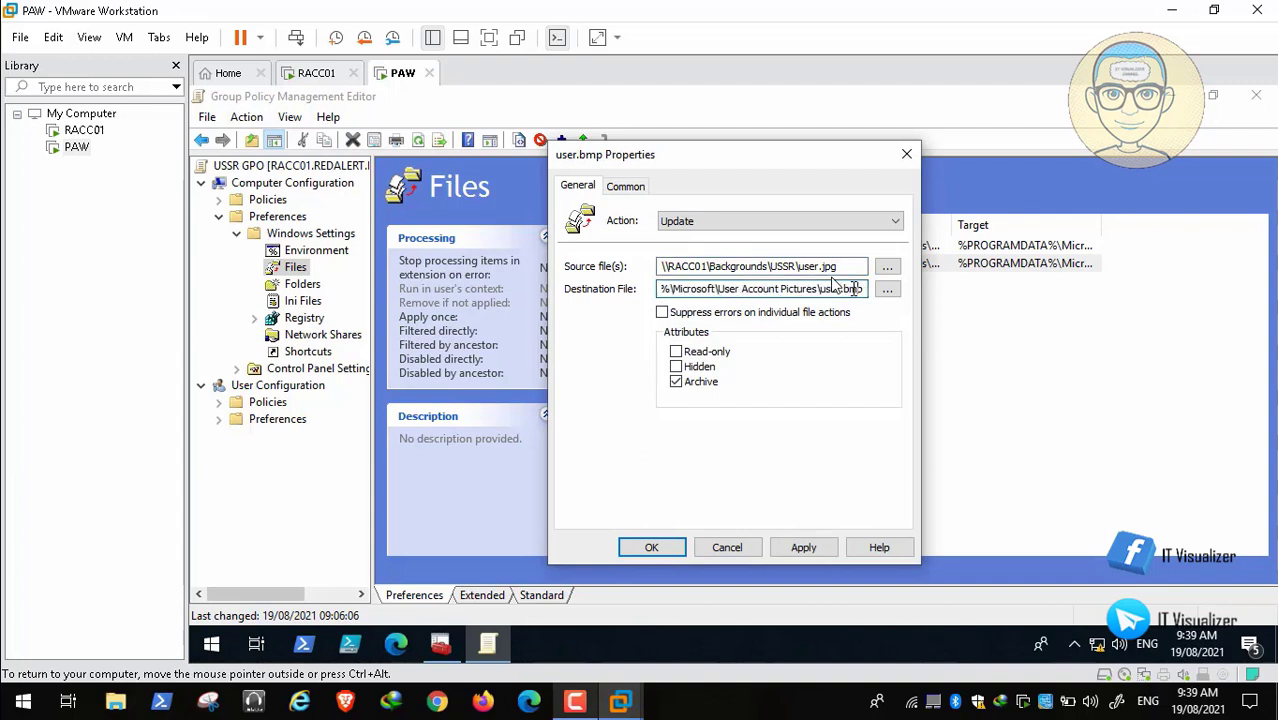
{"action": "key", "text": "BackSpace"}
{"action": "key", "text": "BackSpace"}
{"action": "key", "text": "BackSpace"}
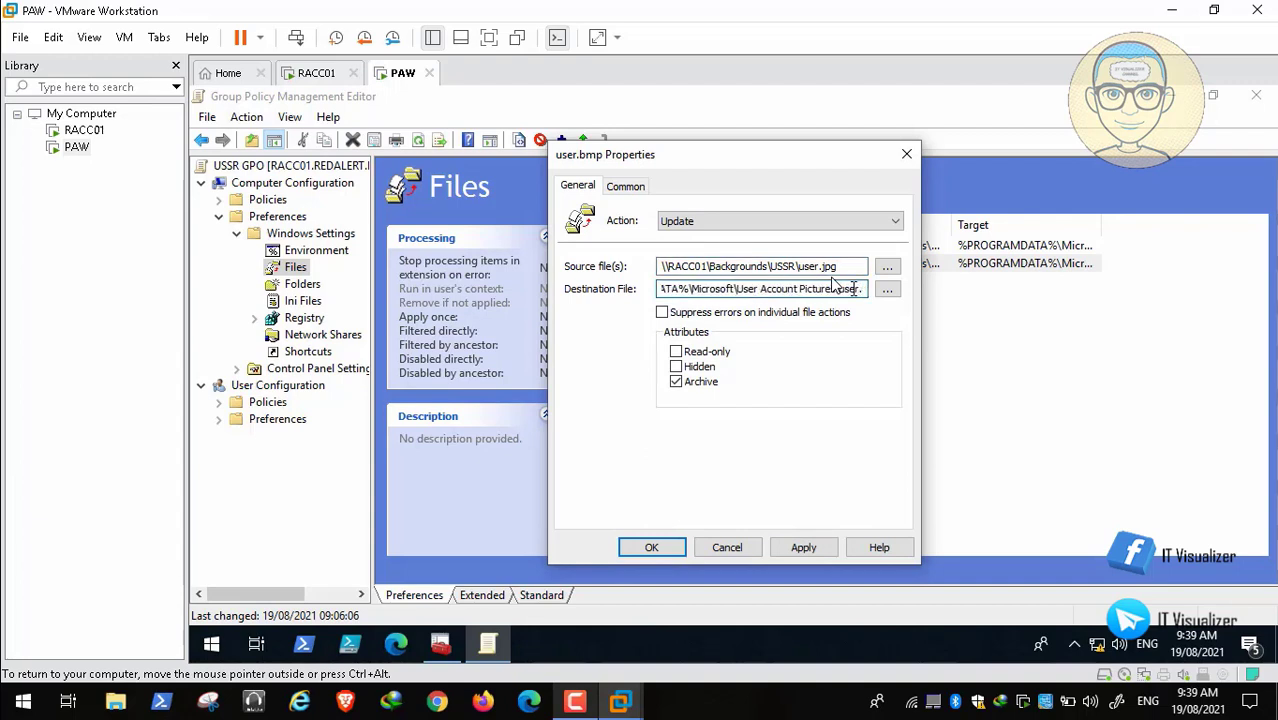
{"action": "type", "text": "jpg"}
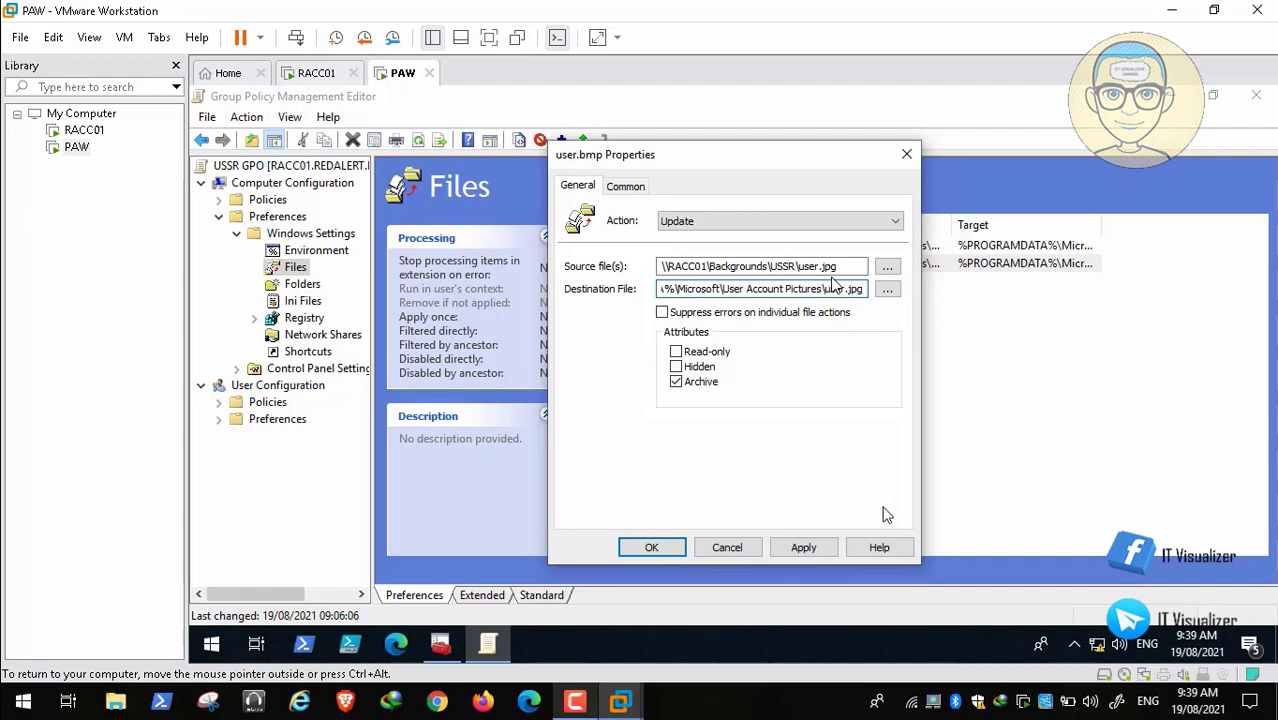
{"action": "left_click", "coordinate": [806, 547]}
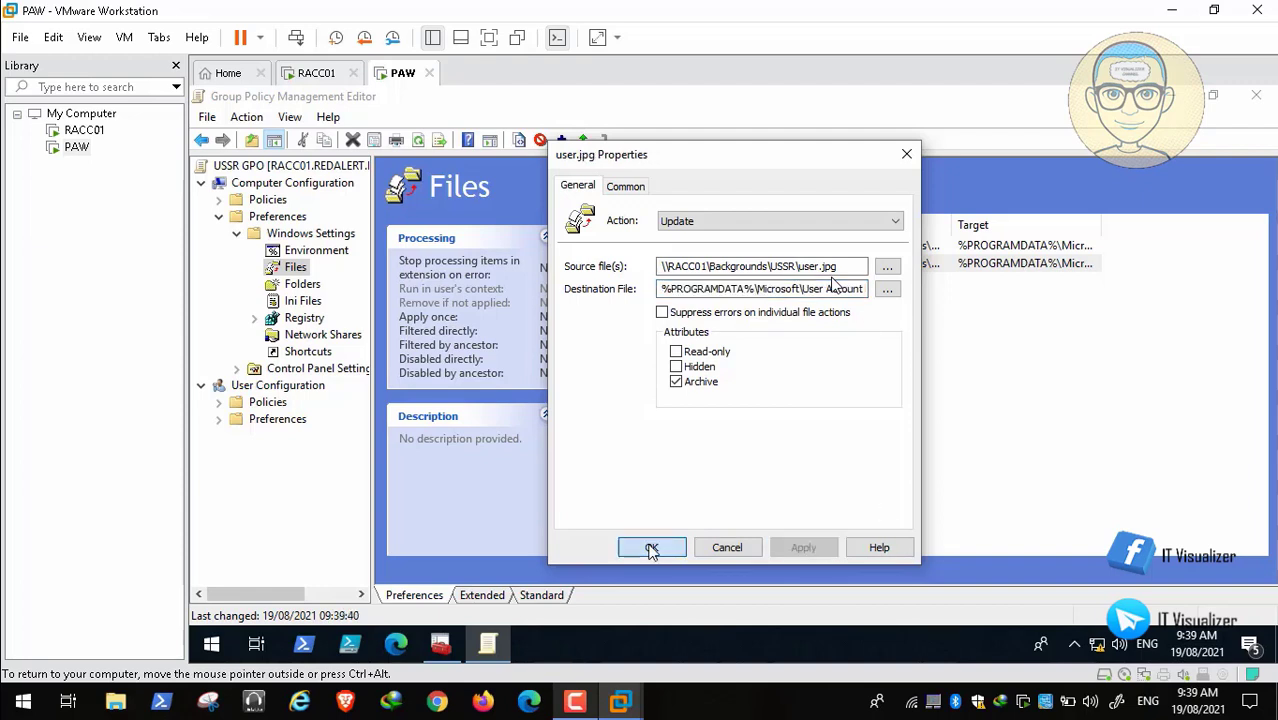
{"action": "left_click", "coordinate": [651, 549]}
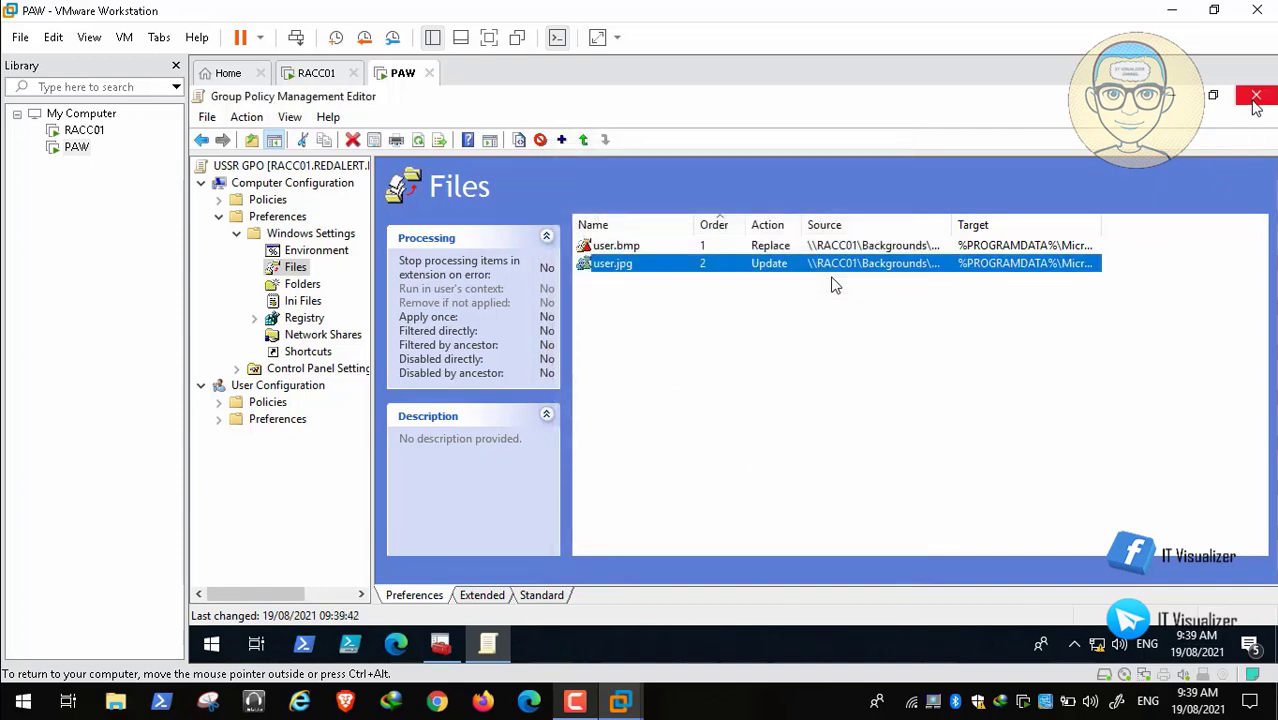
Step: Set the user.jpg item's action to Create, save it, and close the USSR editor
{"action": "double_click", "coordinate": [625, 266]}
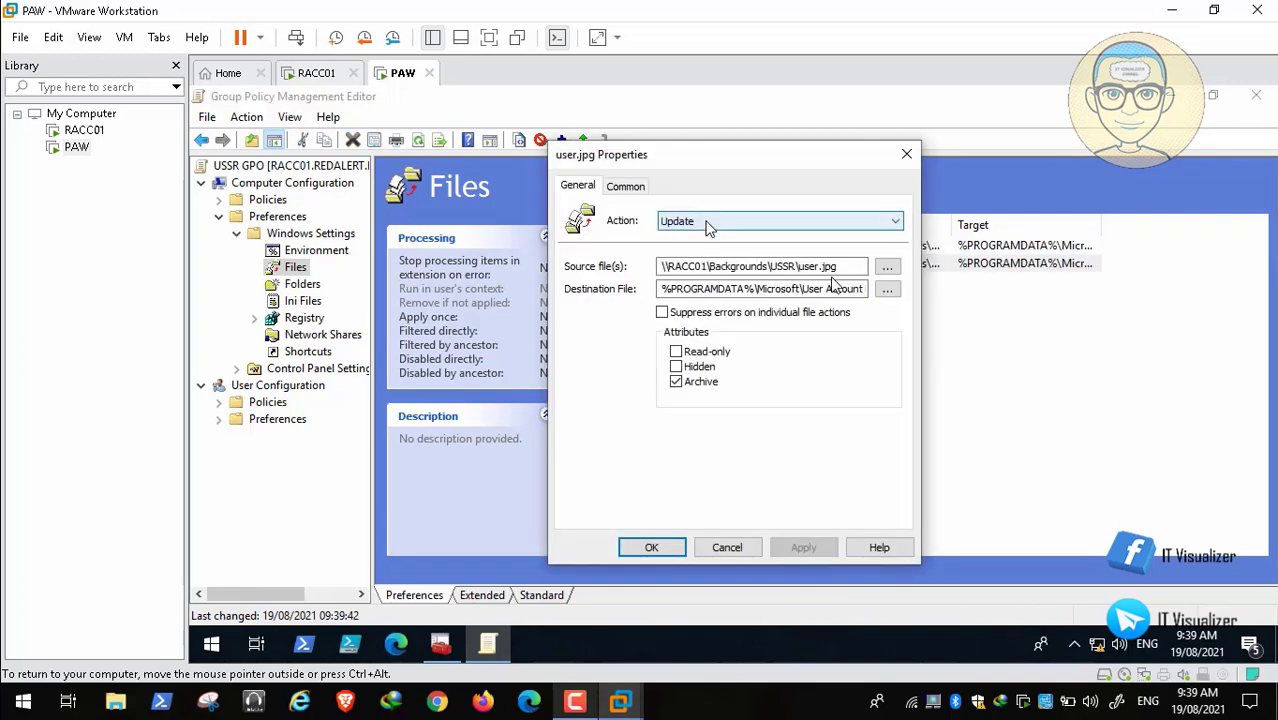
{"action": "left_click", "coordinate": [707, 222]}
{"action": "left_click", "coordinate": [705, 239]}
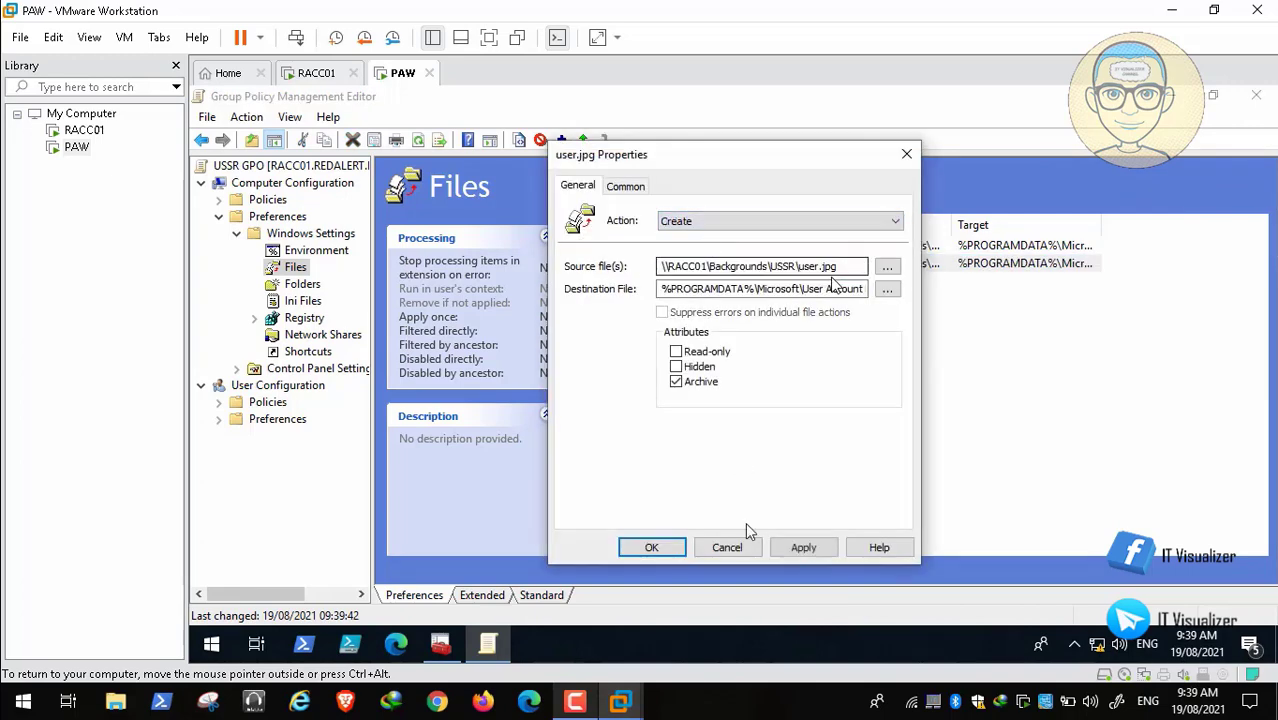
{"action": "left_click", "coordinate": [803, 547]}
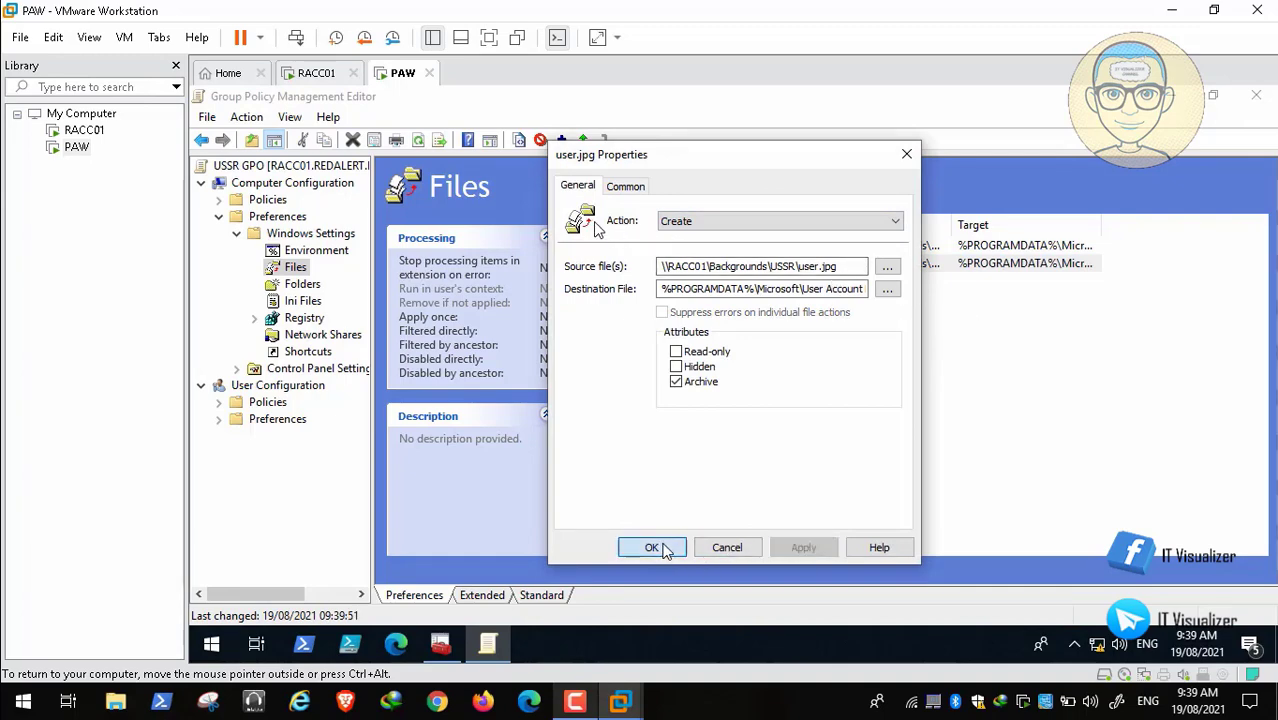
{"action": "left_click", "coordinate": [652, 547]}
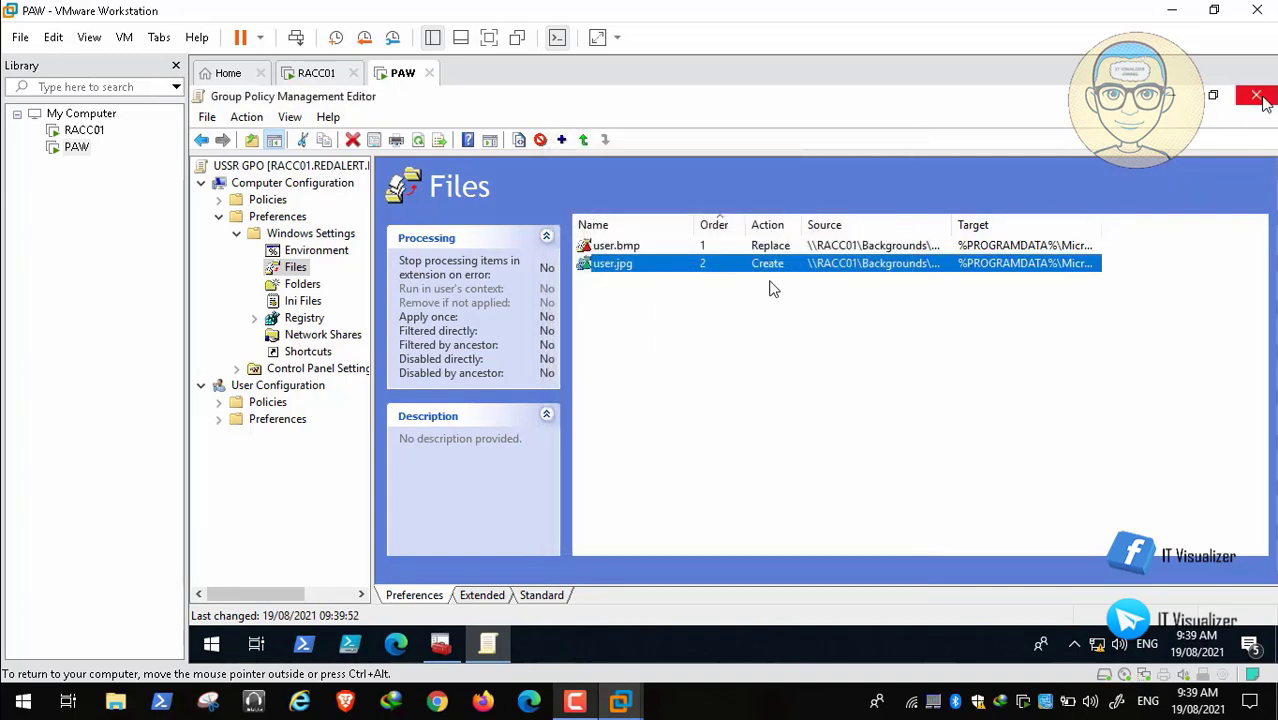
{"action": "left_click", "coordinate": [1256, 95]}
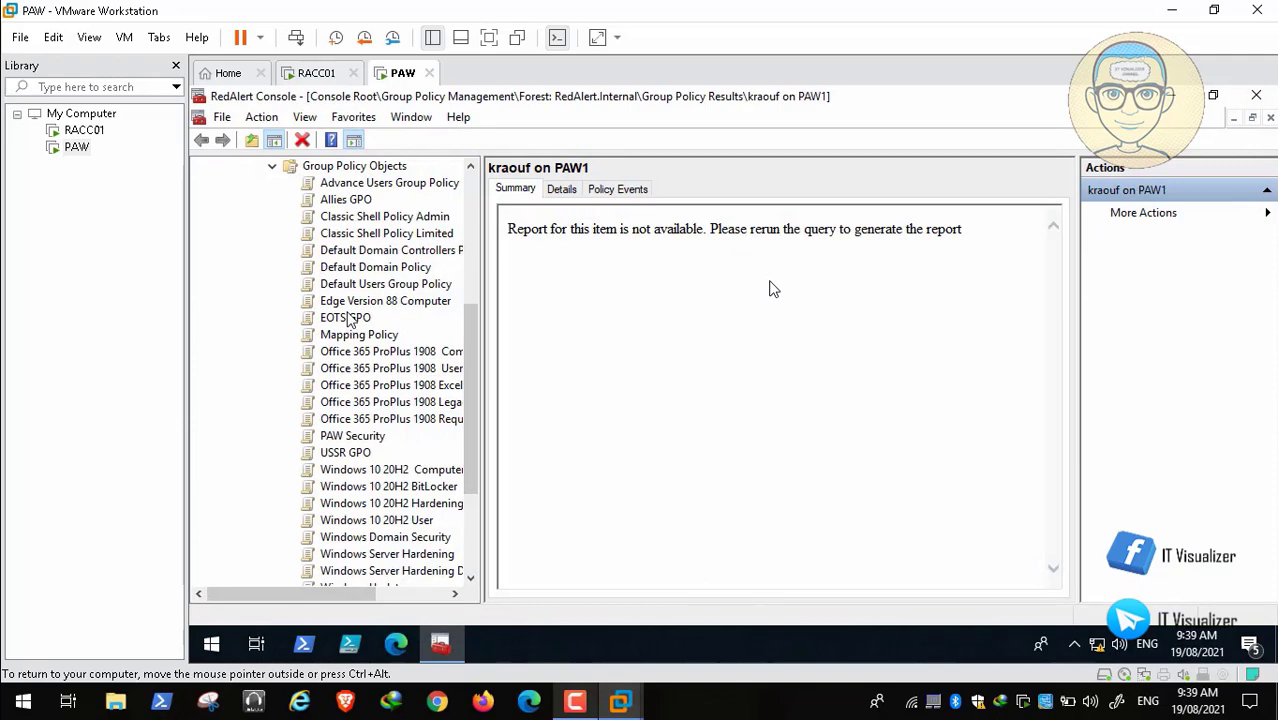
Step: Open the EOTS GPO's Files preferences, change user.jpg's action to Create, and close the editor
{"action": "right_click", "coordinate": [349, 318]}
{"action": "left_click", "coordinate": [390, 323]}
{"action": "left_click", "coordinate": [305, 228]}
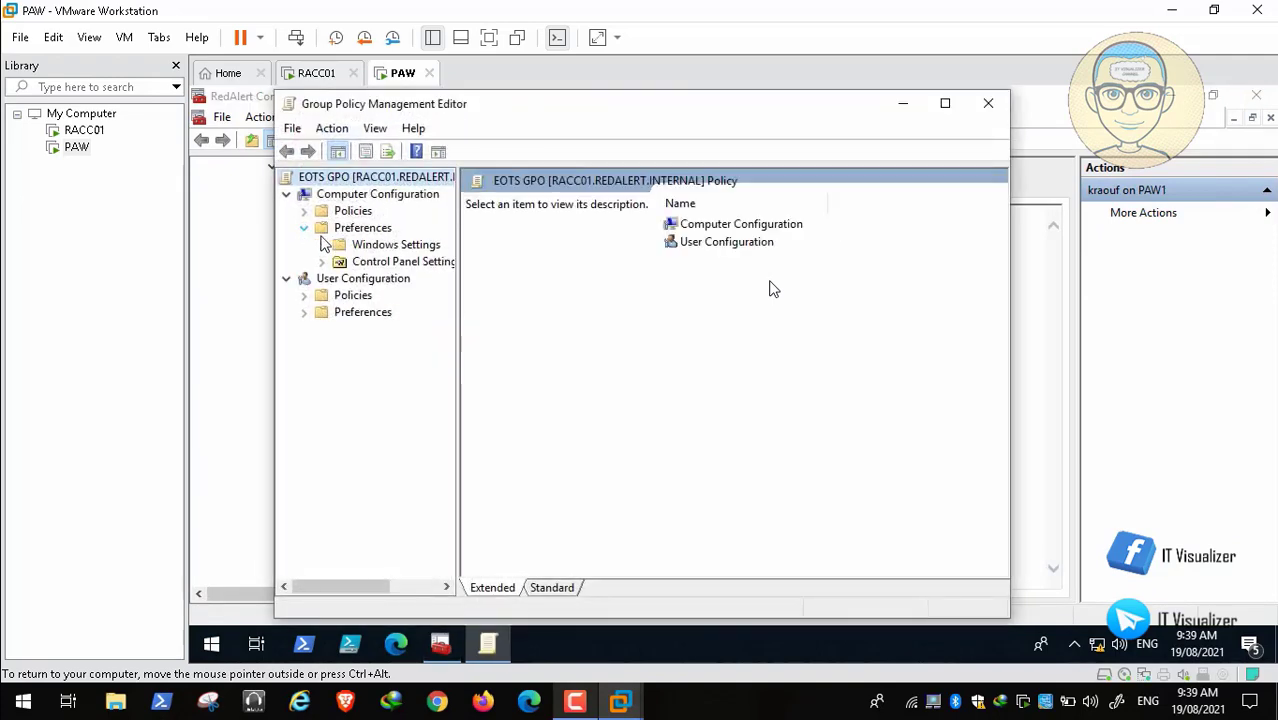
{"action": "left_click", "coordinate": [321, 246]}
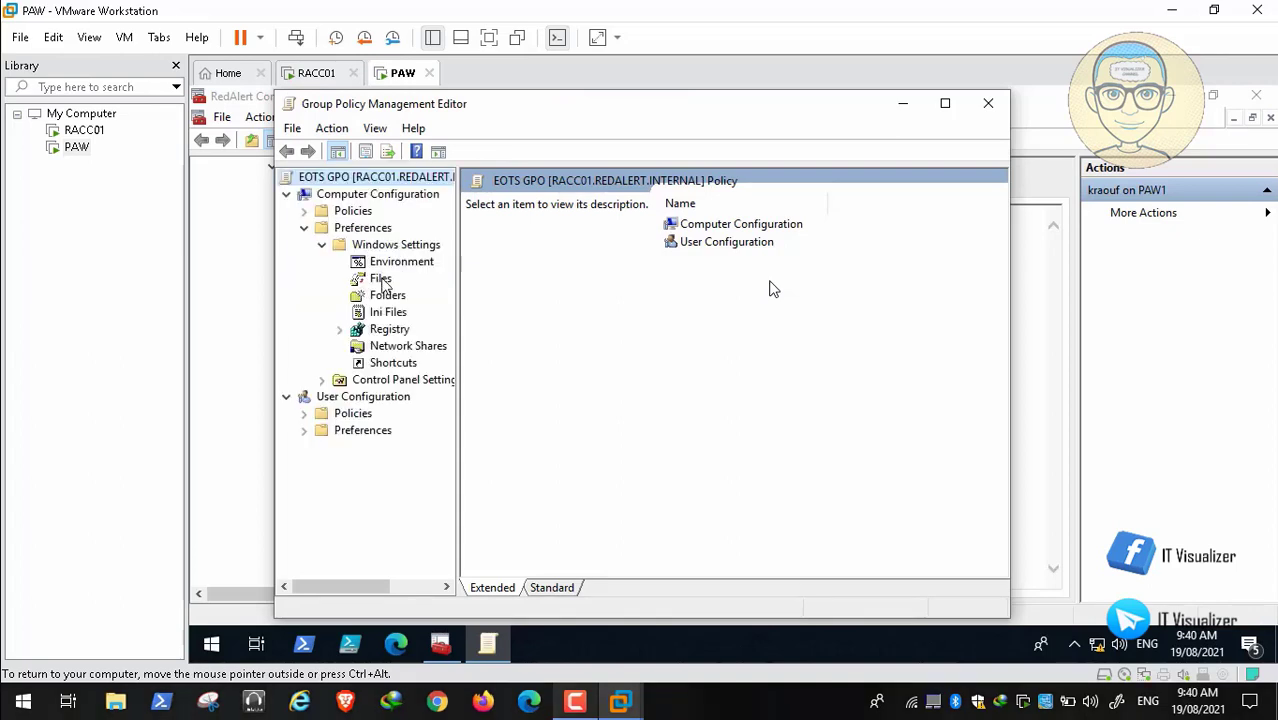
{"action": "left_click", "coordinate": [381, 279]}
{"action": "double_click", "coordinate": [695, 275]}
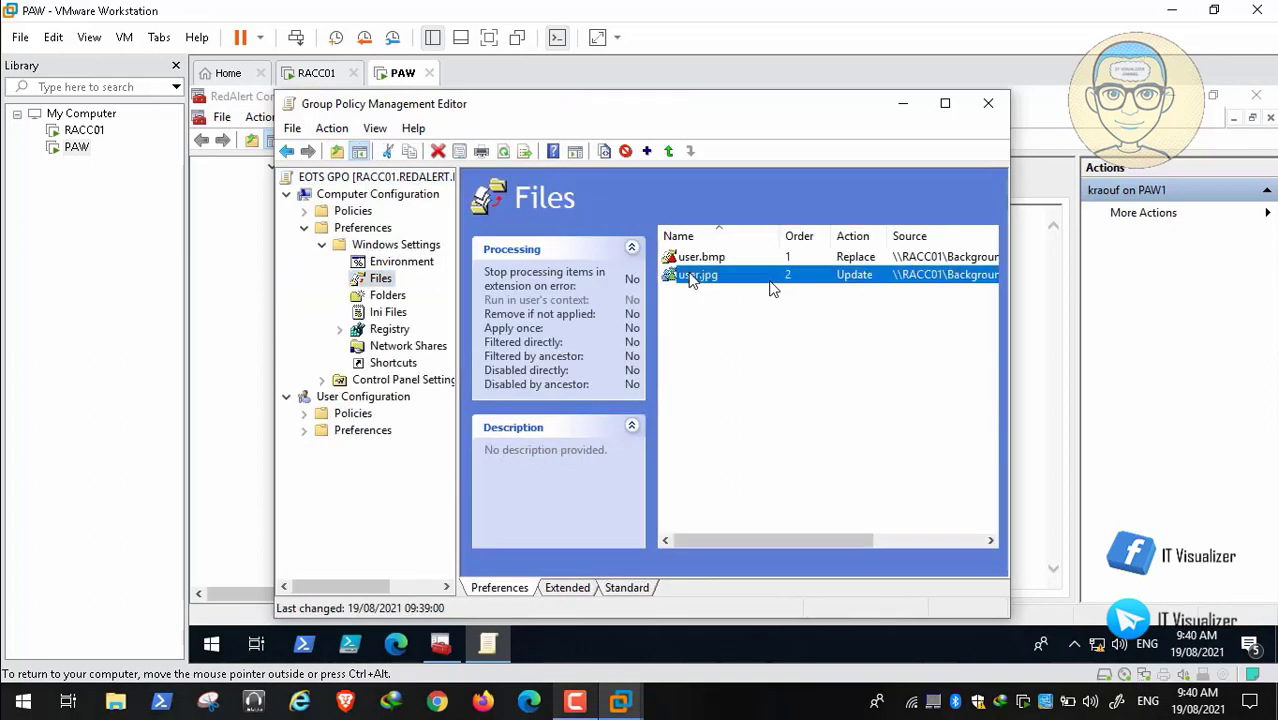
{"action": "left_click", "coordinate": [703, 224]}
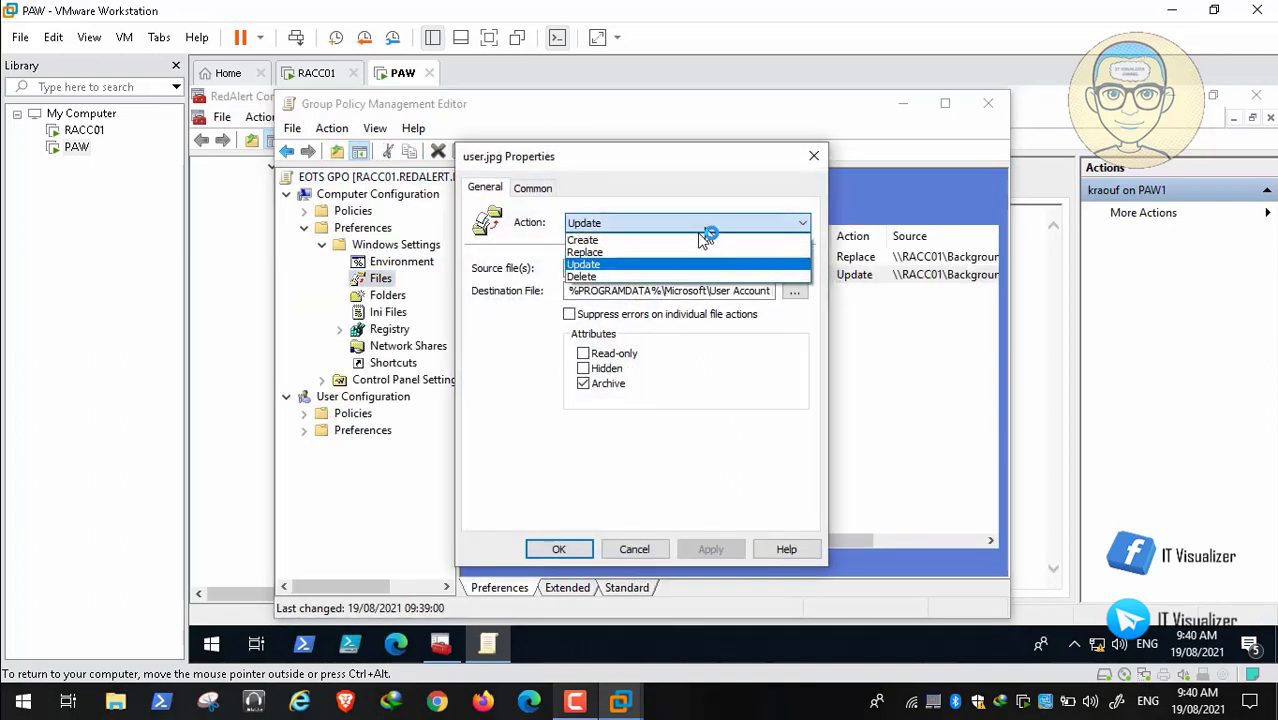
{"action": "left_click", "coordinate": [638, 240]}
{"action": "left_click", "coordinate": [711, 549]}
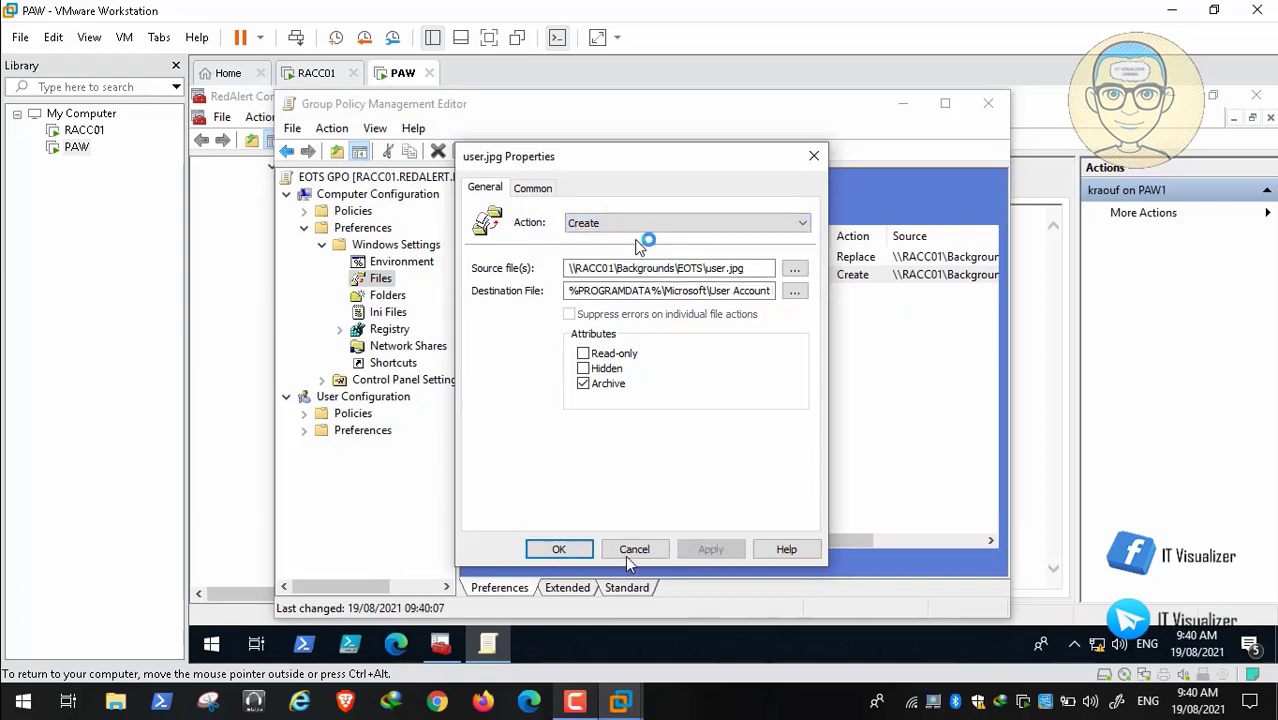
{"action": "left_click", "coordinate": [561, 549]}
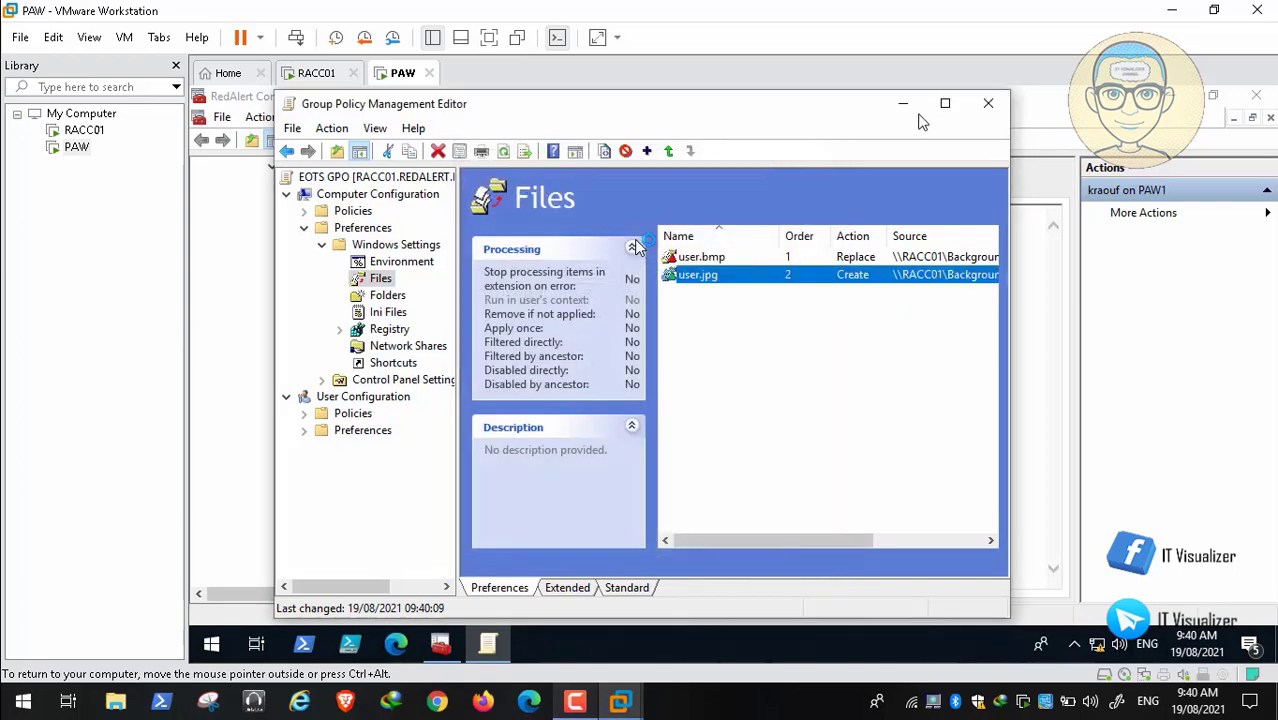
{"action": "left_click", "coordinate": [988, 103]}
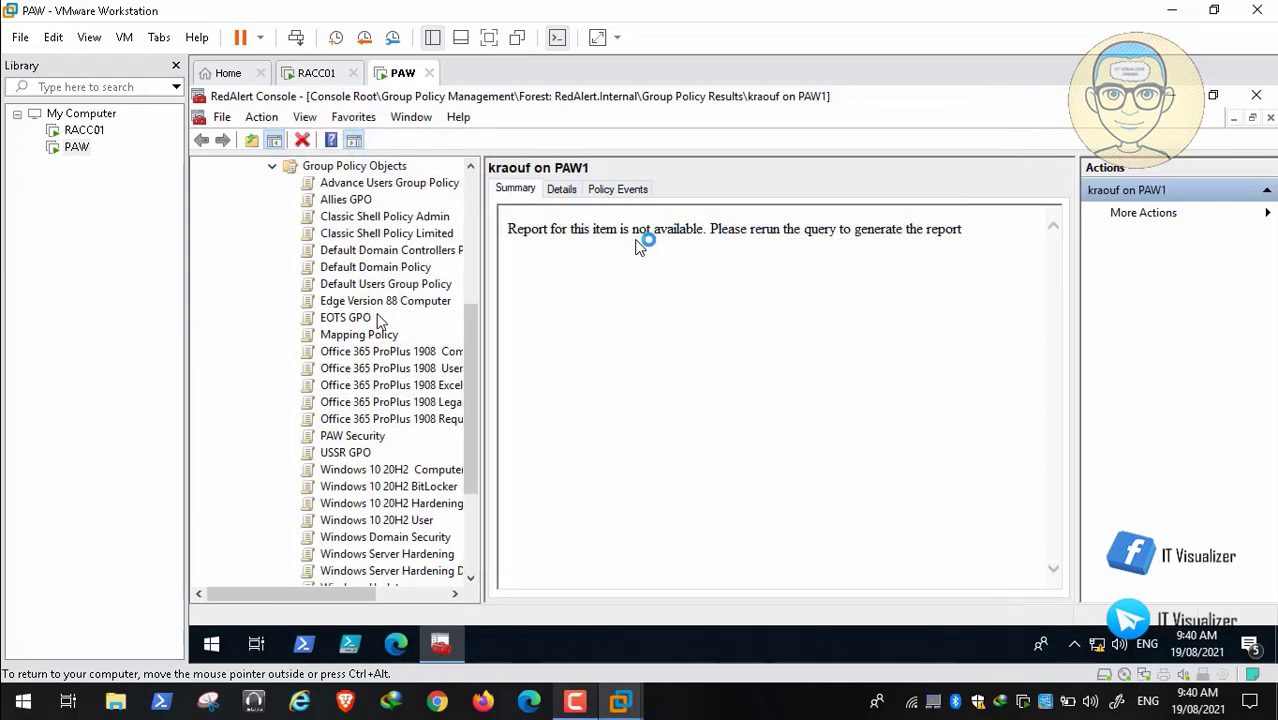
Step: Review the Allies GPO's Files preferences maximized, then close the editor and the RedAlert Console
{"action": "right_click", "coordinate": [352, 205]}
{"action": "left_click", "coordinate": [557, 314]}
{"action": "left_click", "coordinate": [304, 228]}
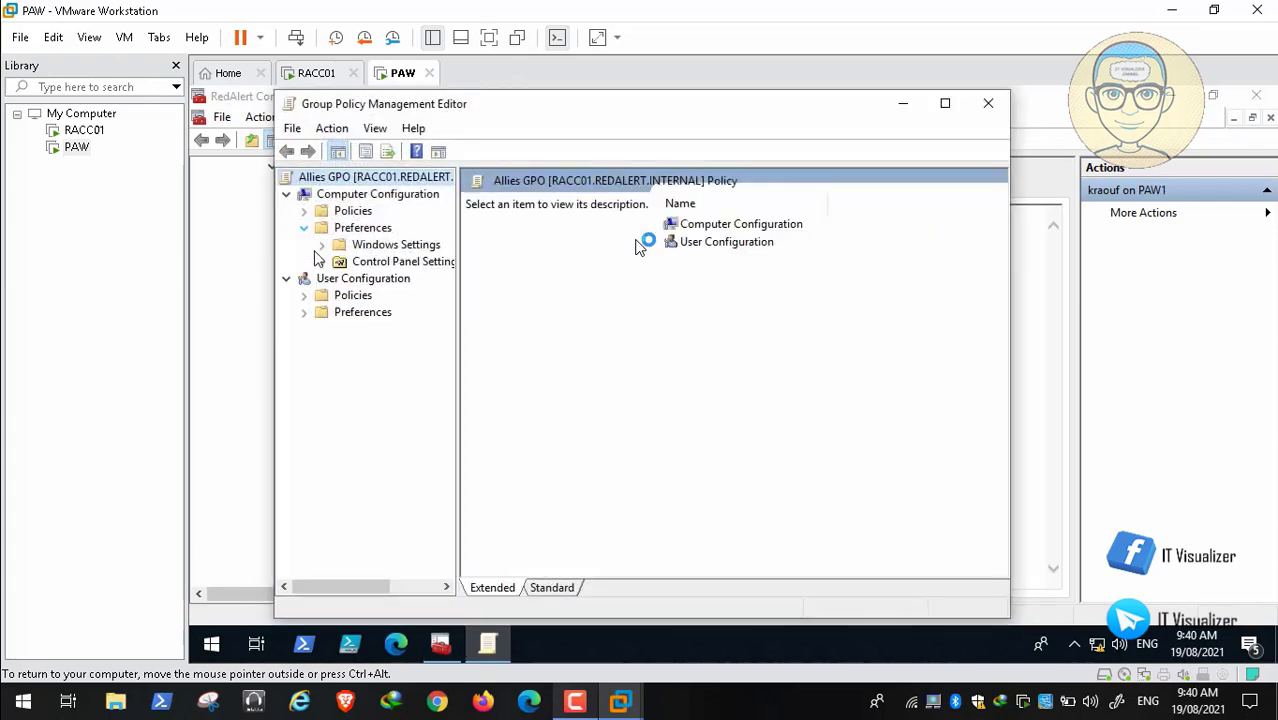
{"action": "left_click", "coordinate": [322, 245]}
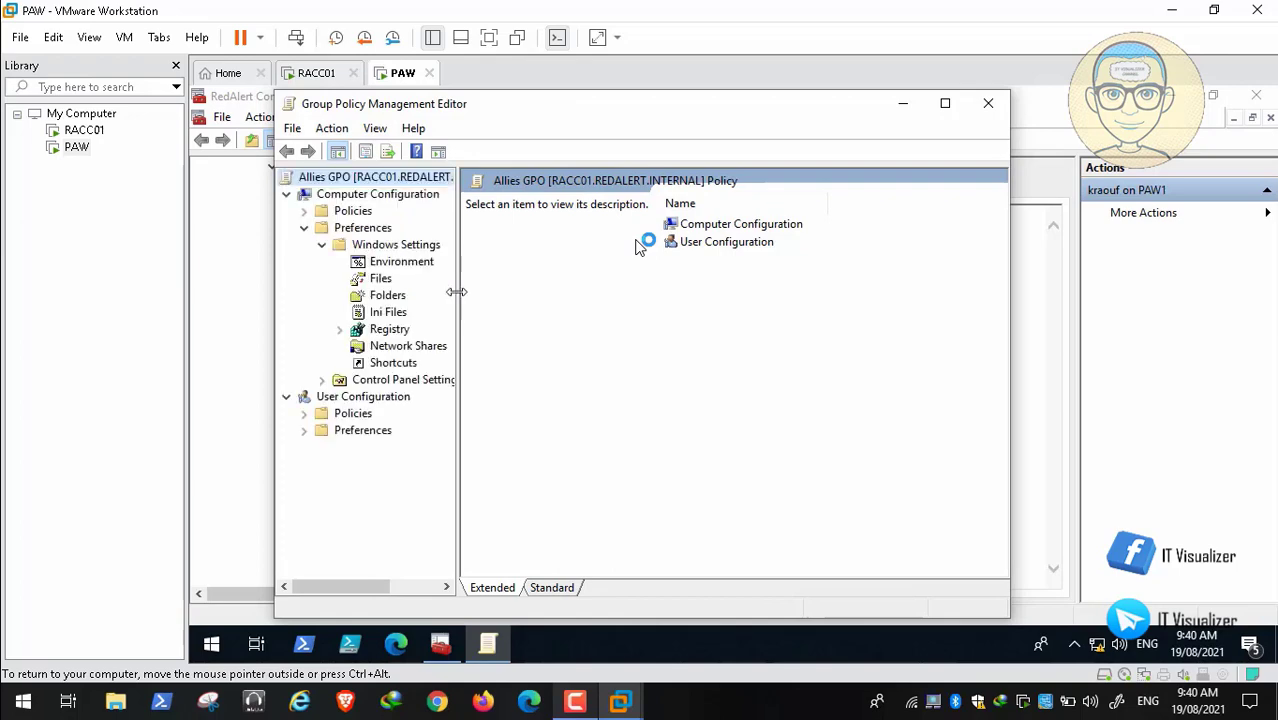
{"action": "left_click", "coordinate": [381, 279]}
{"action": "left_click", "coordinate": [944, 103]}
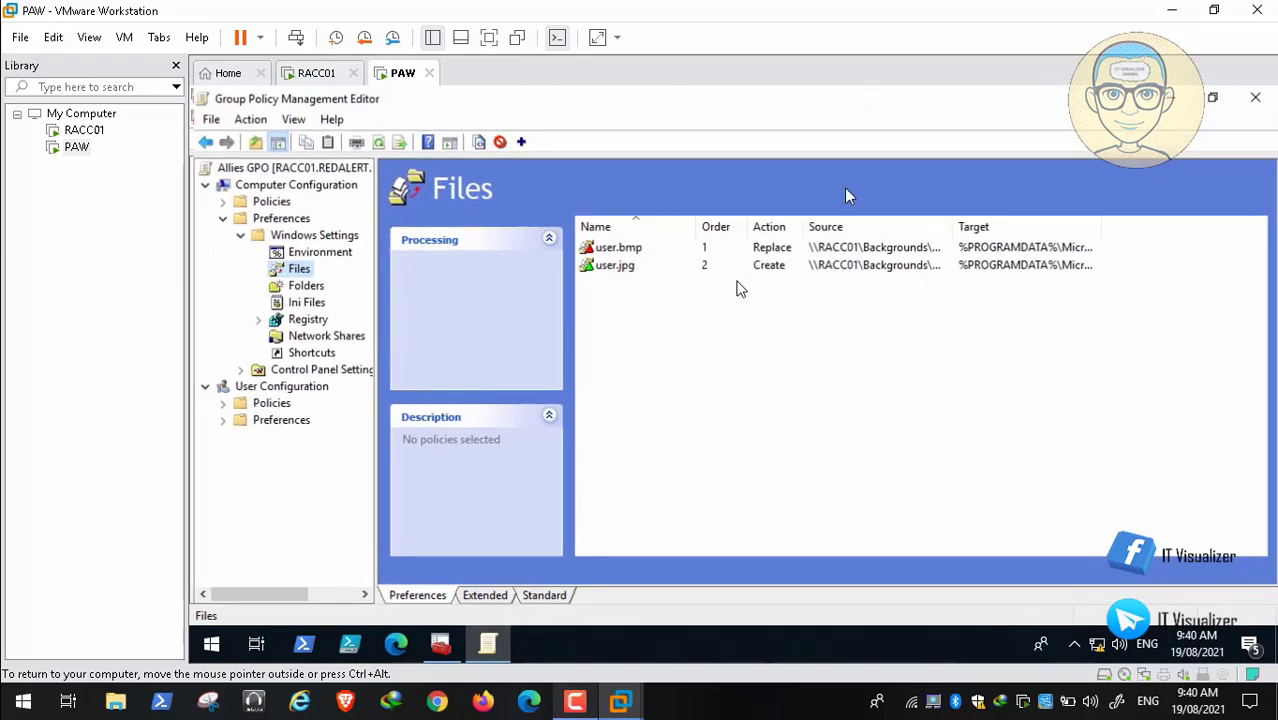
{"action": "left_click", "coordinate": [1256, 95]}
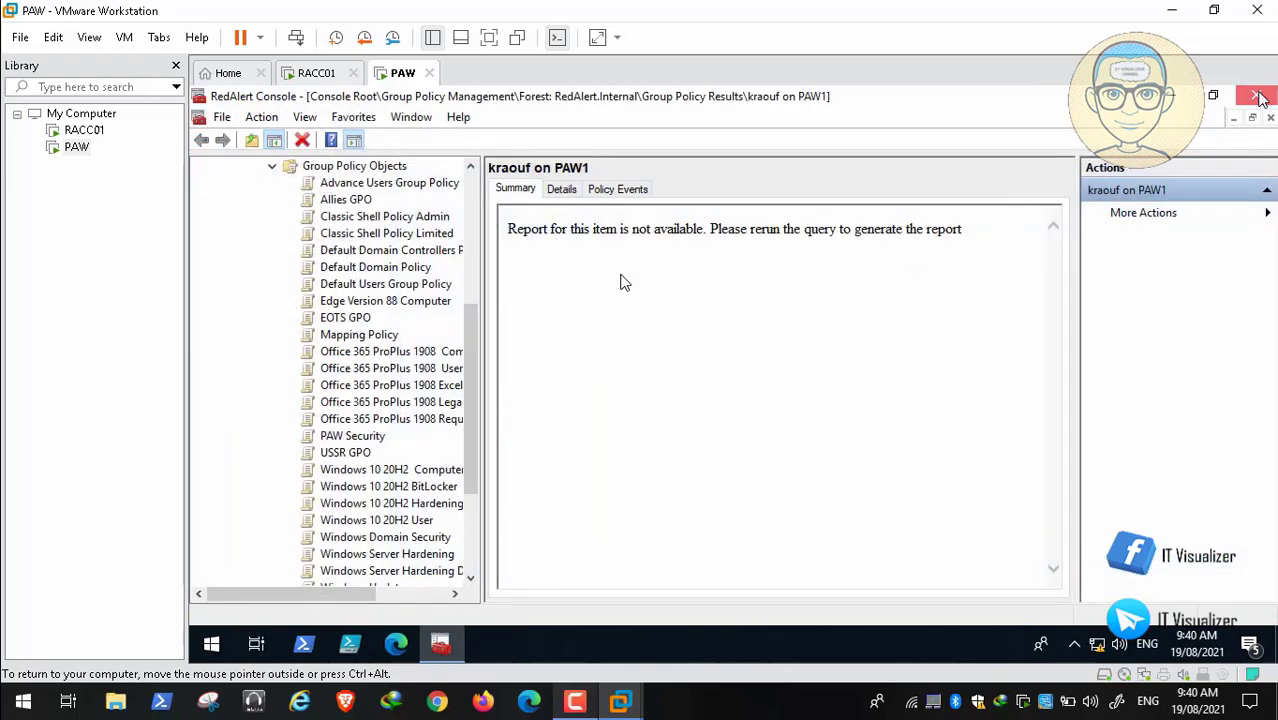
{"action": "left_click", "coordinate": [1256, 95]}
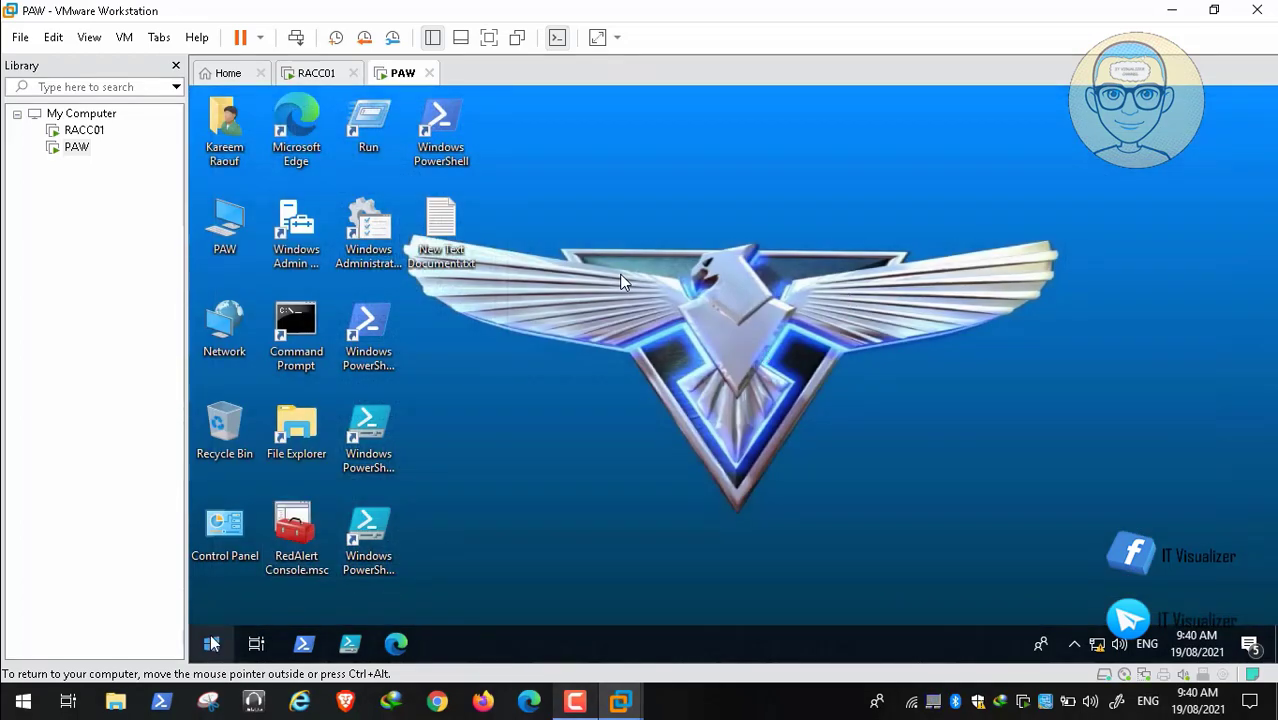
Step: Restart the PAW VM from the Start button's power menu and sign back in
{"action": "right_click", "coordinate": [212, 644]}
{"action": "mouse_move", "coordinate": [338, 591]}
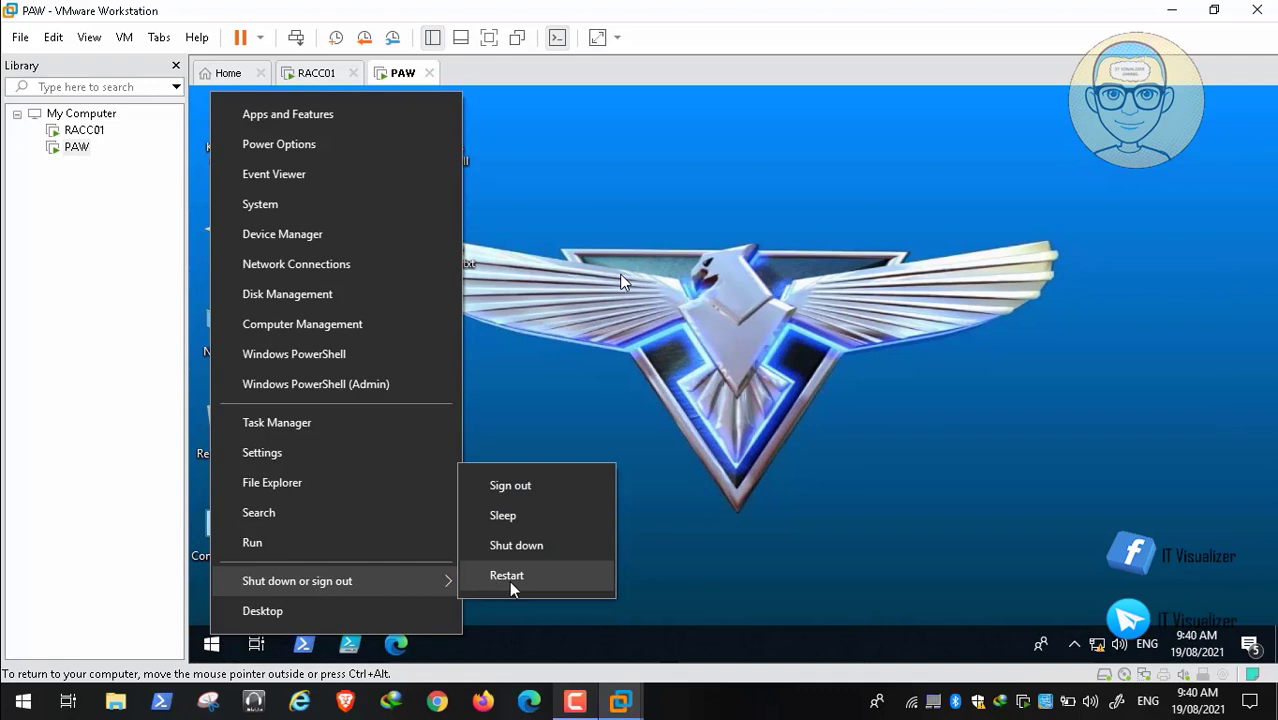
{"action": "left_click", "coordinate": [507, 577]}
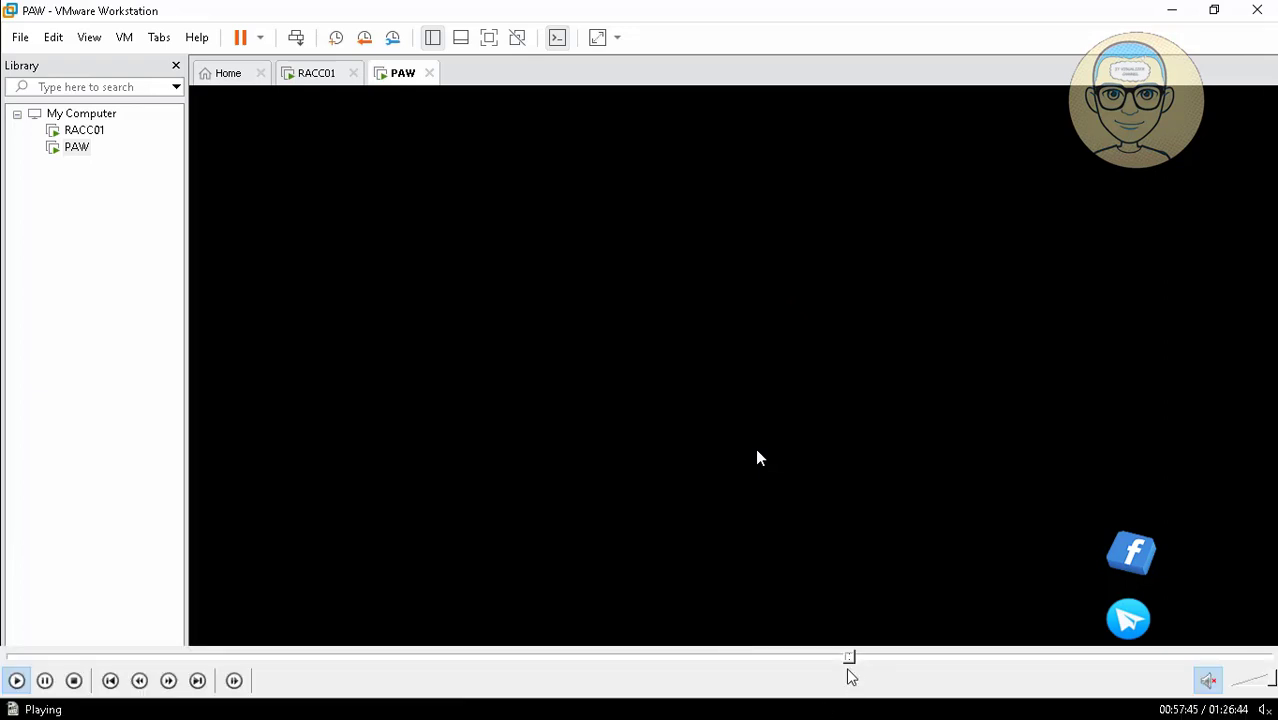
{"action": "left_click", "coordinate": [857, 660]}
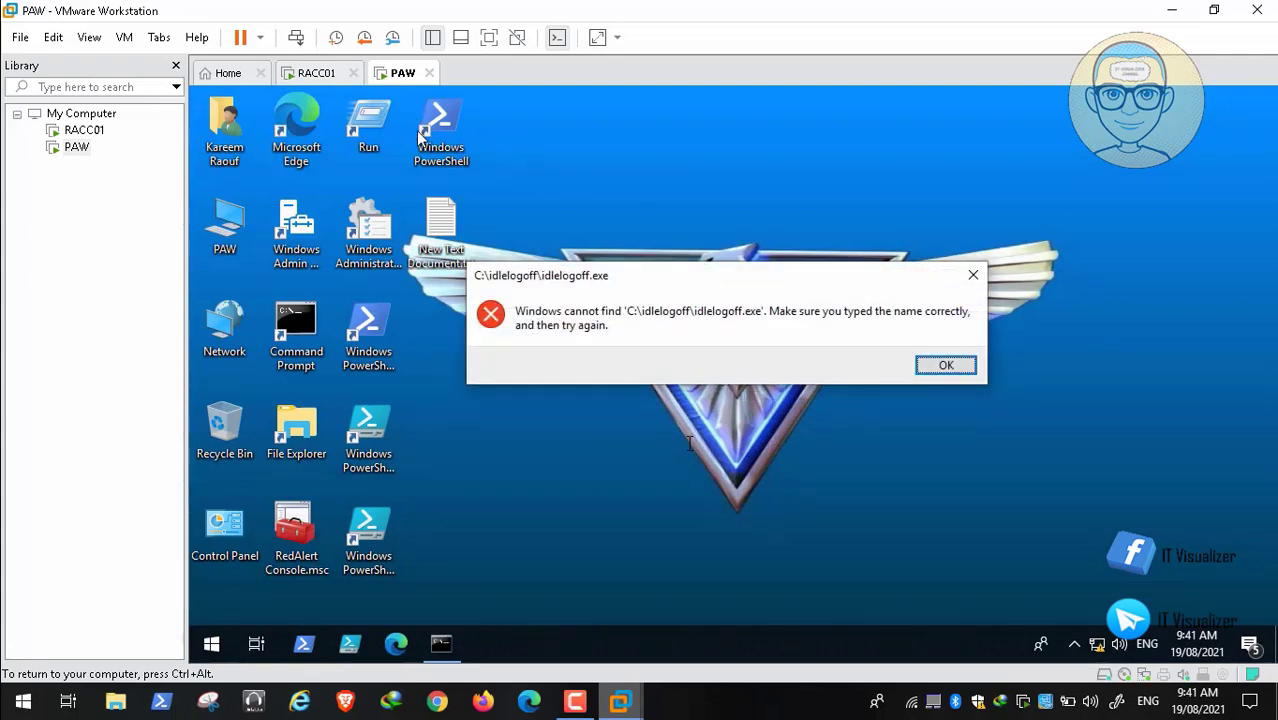
Step: Dismiss the idlelogoff error, open and refresh the User Account Pictures folder, then close it
{"action": "left_click", "coordinate": [942, 366]}
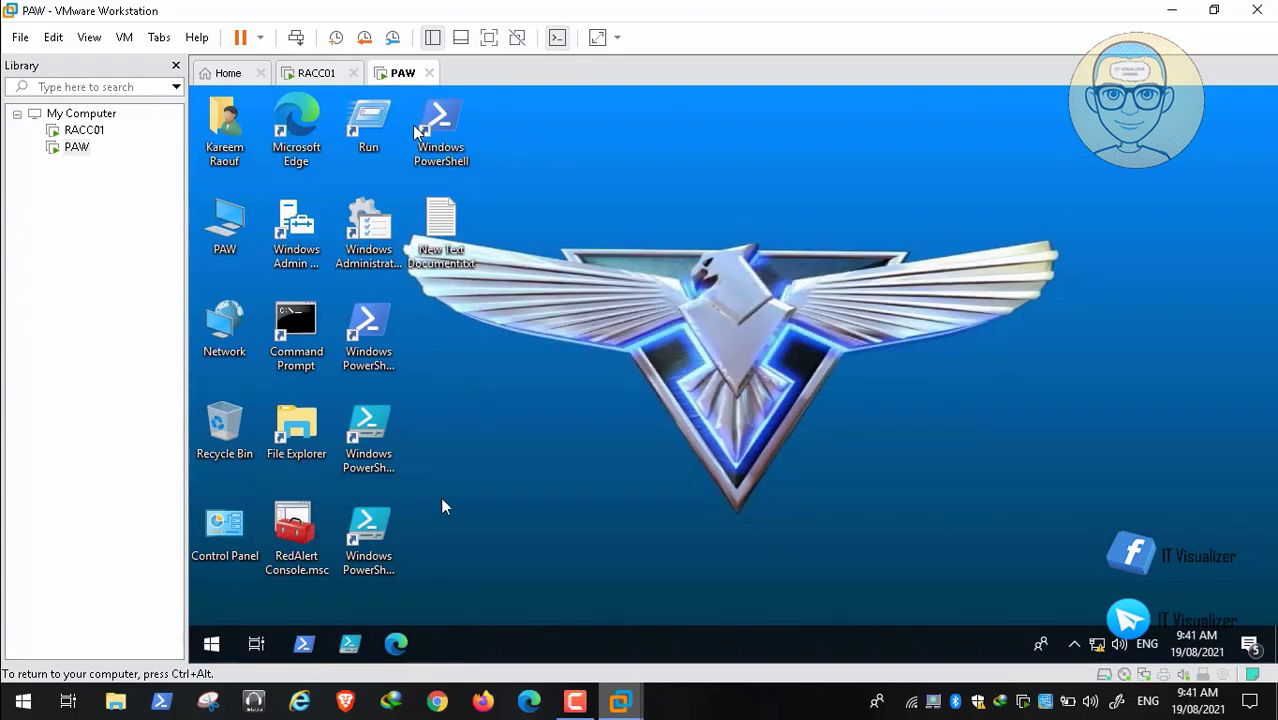
{"action": "left_click", "coordinate": [208, 646]}
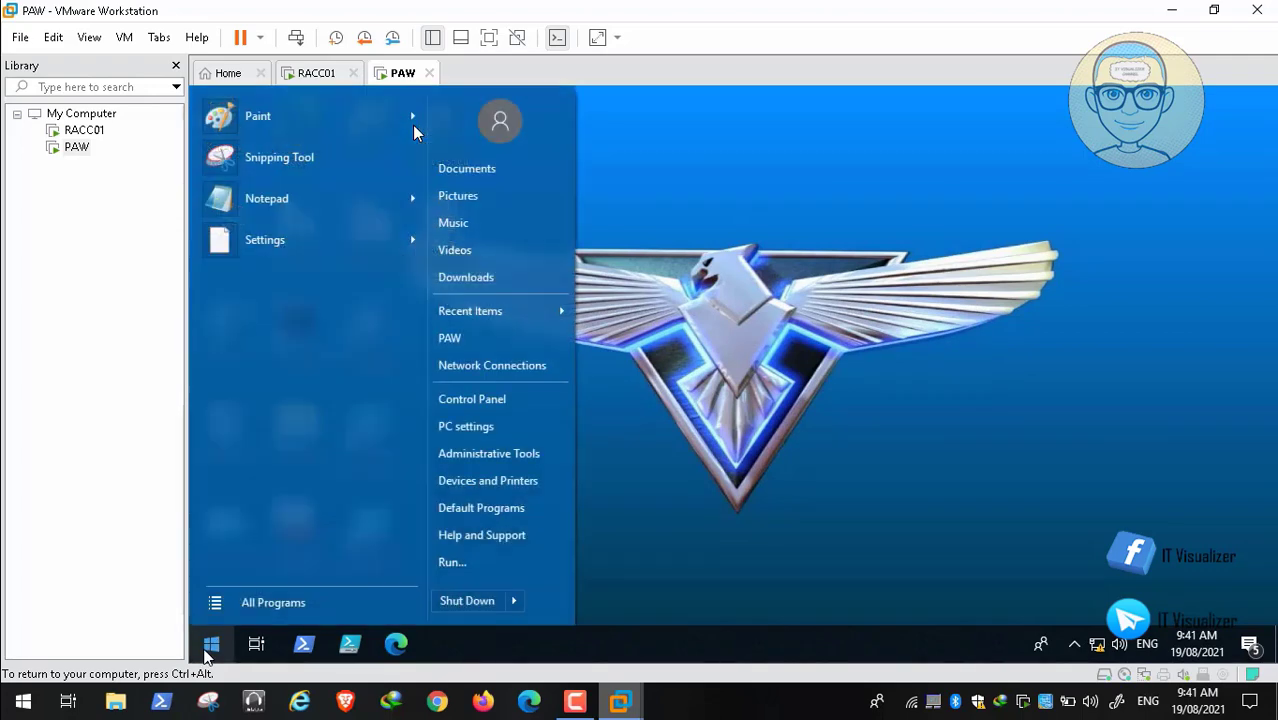
{"action": "left_click", "coordinate": [450, 563]}
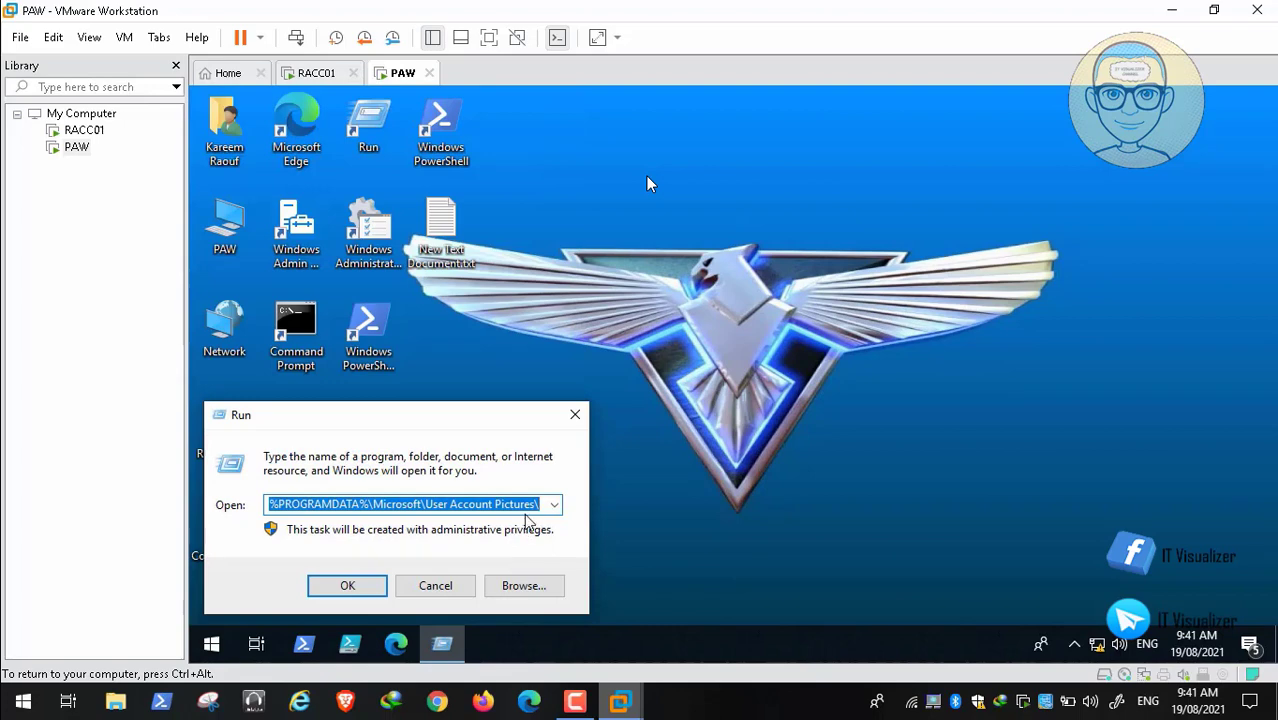
{"action": "left_click", "coordinate": [360, 588]}
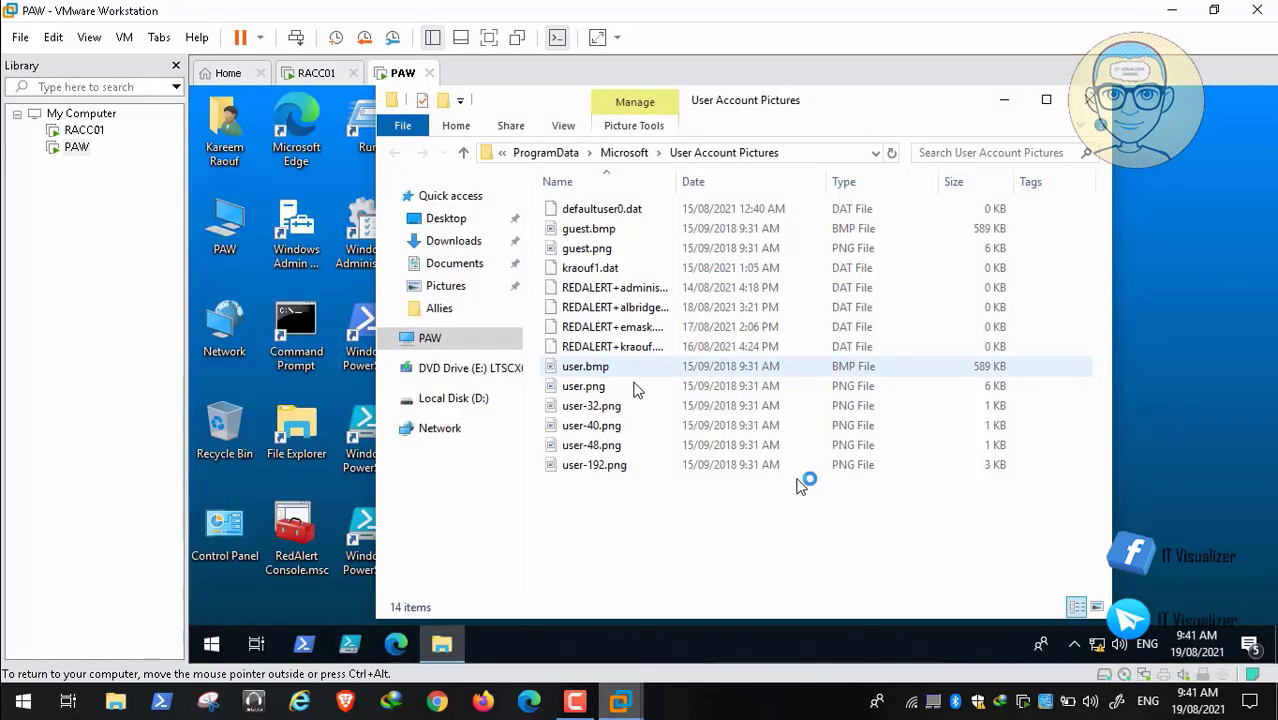
{"action": "right_click", "coordinate": [691, 522]}
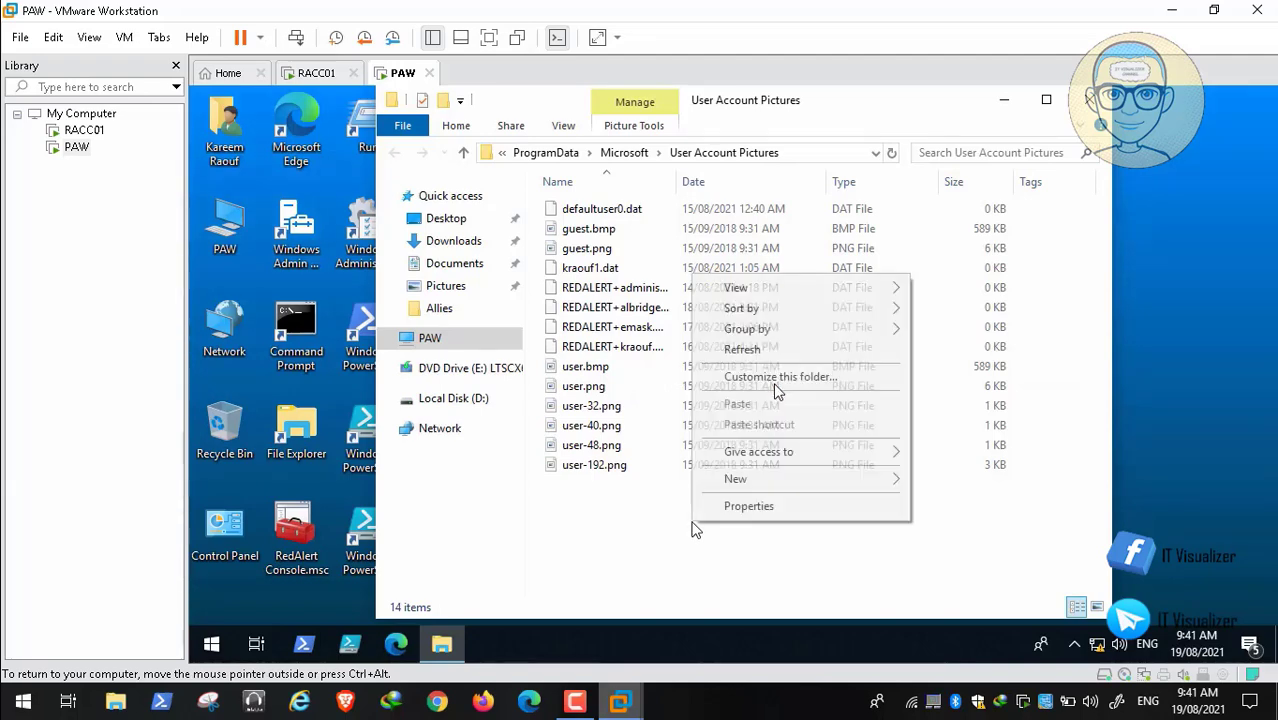
{"action": "left_click", "coordinate": [774, 355]}
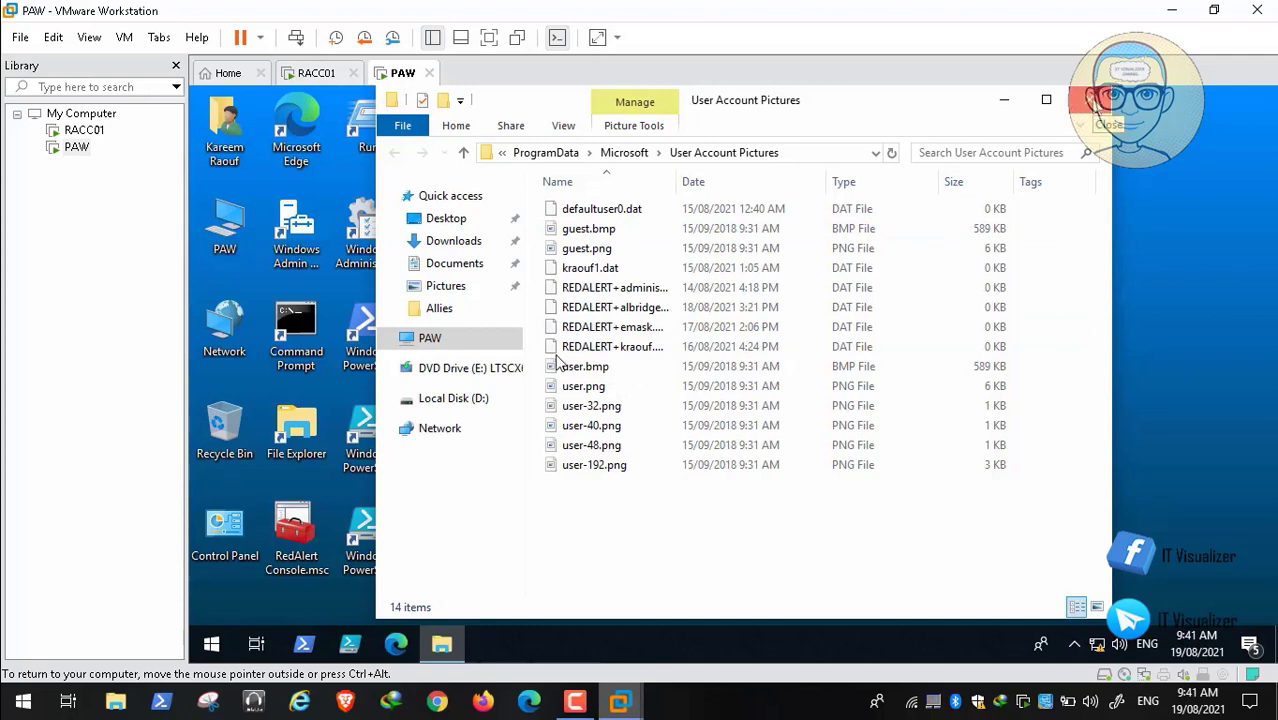
{"action": "left_click", "coordinate": [1092, 100]}
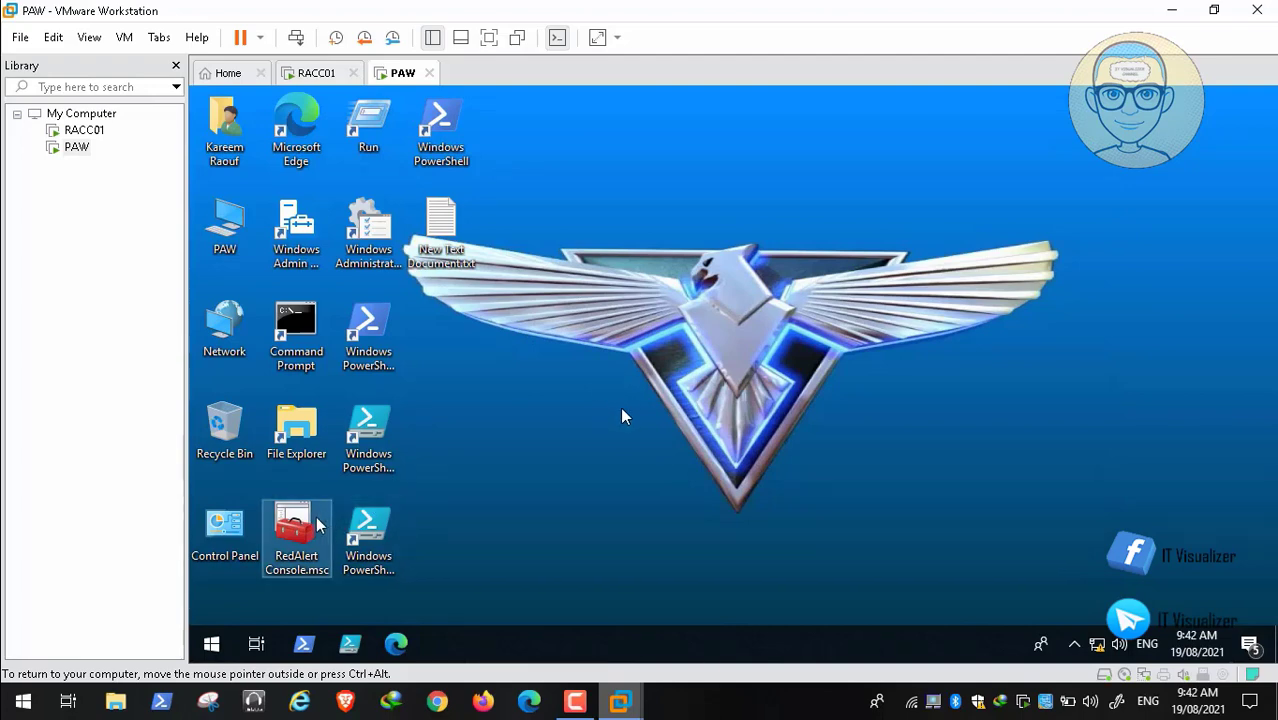
Step: Open %PROGRAMDATA%\Microsoft\User Account Pictures from Run and copy its full folder path
{"action": "left_click", "coordinate": [575, 702]}
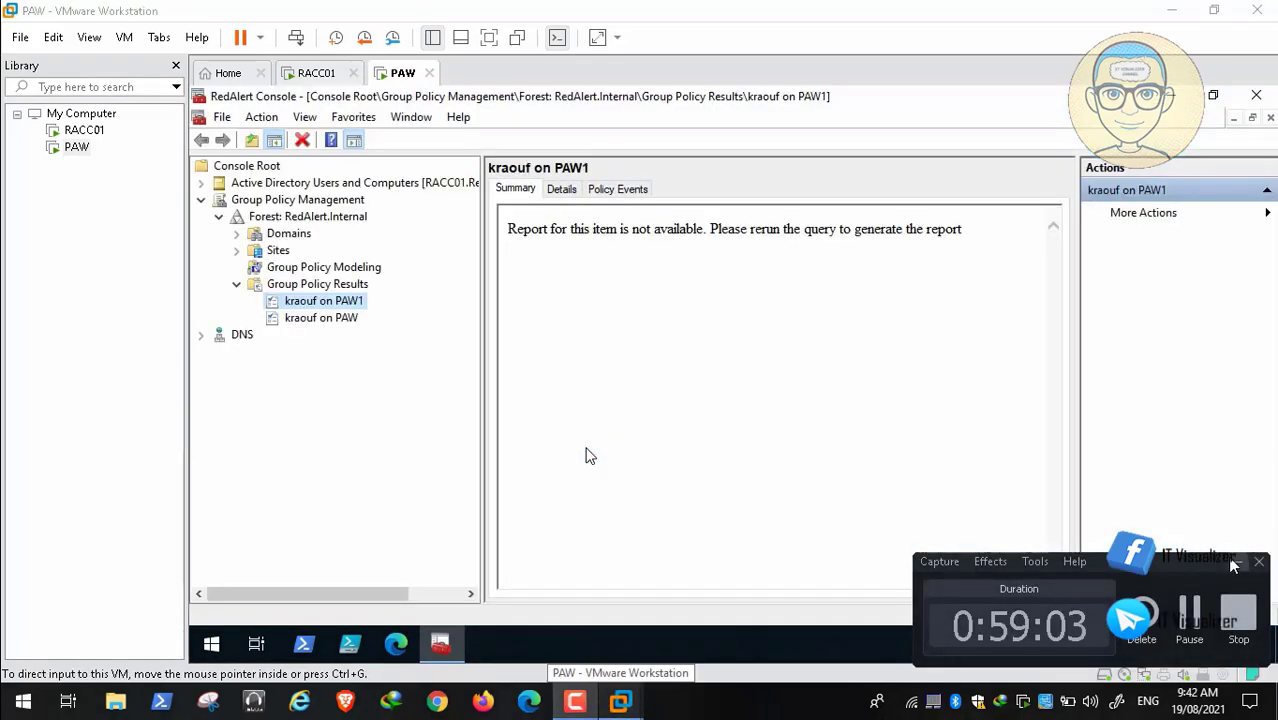
{"action": "left_click", "coordinate": [620, 702]}
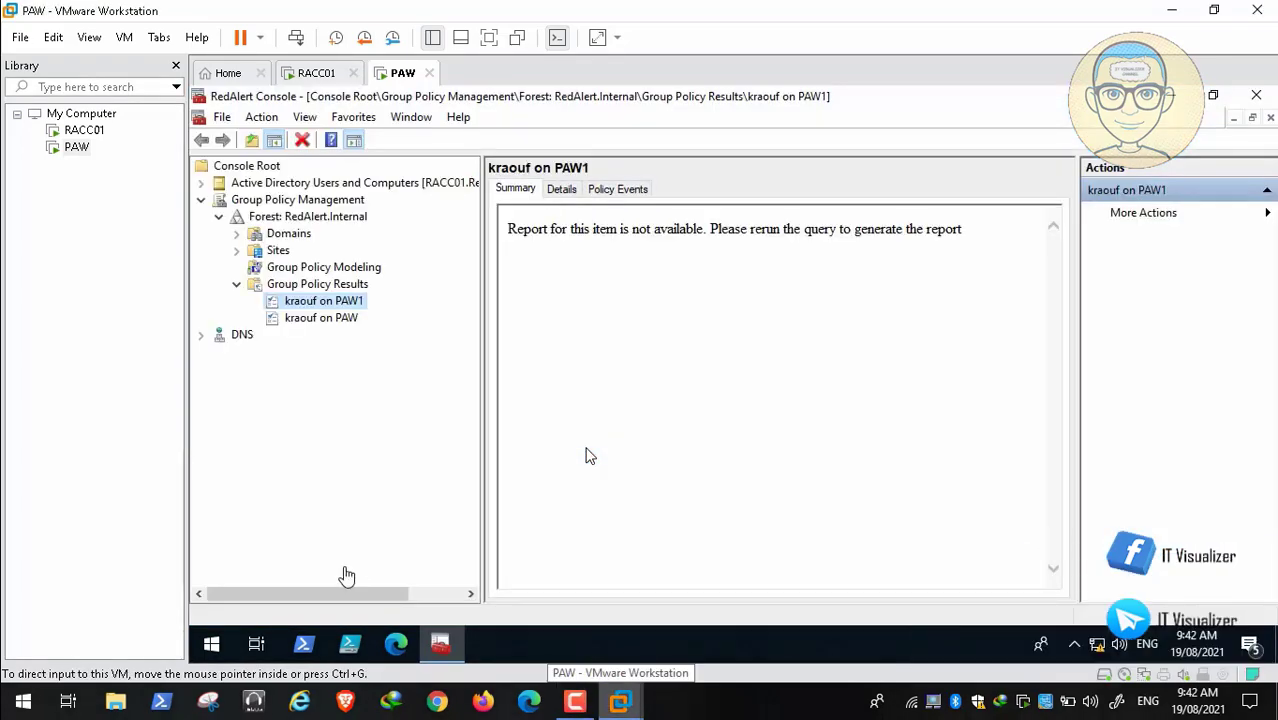
{"action": "left_click", "coordinate": [211, 644]}
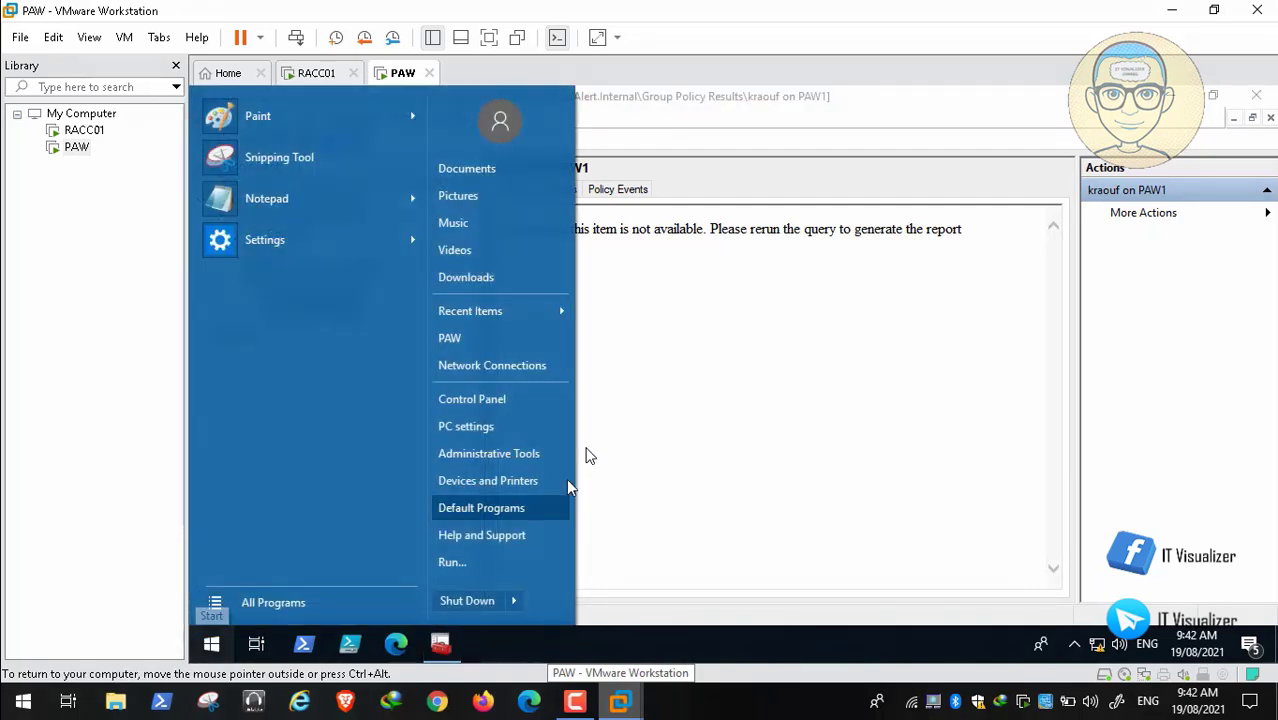
{"action": "left_click", "coordinate": [505, 561]}
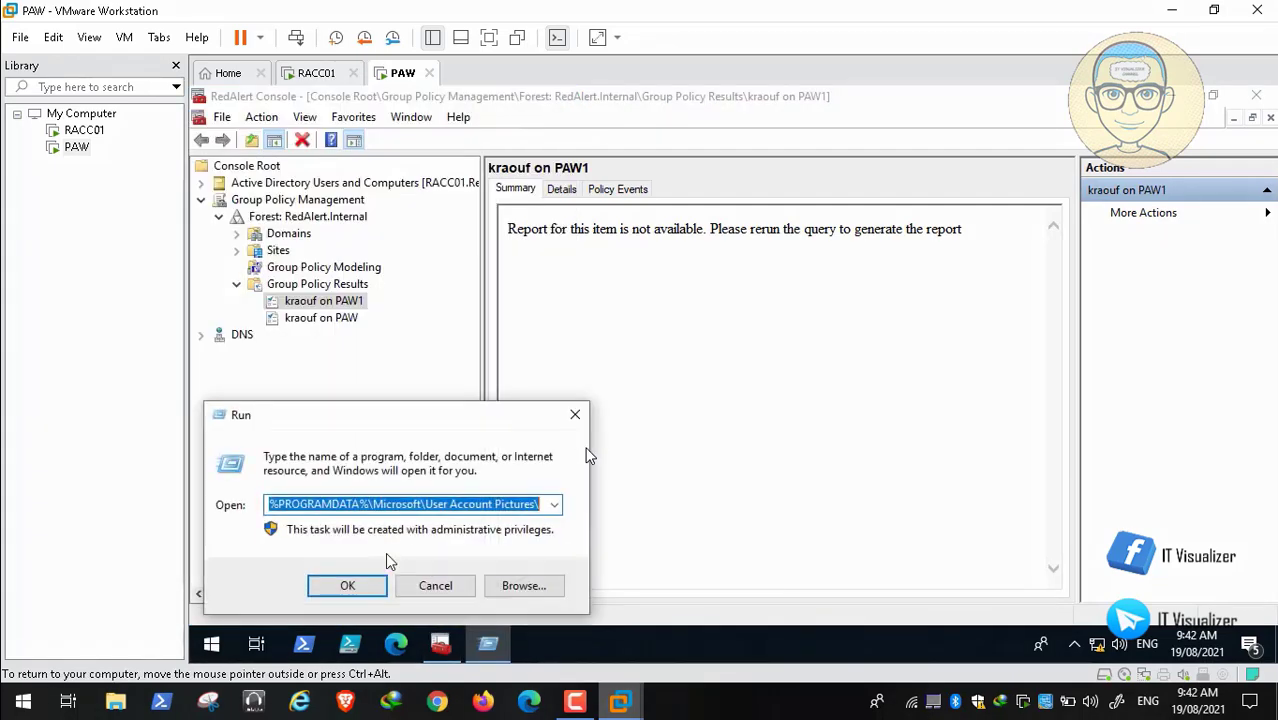
{"action": "left_click", "coordinate": [352, 585]}
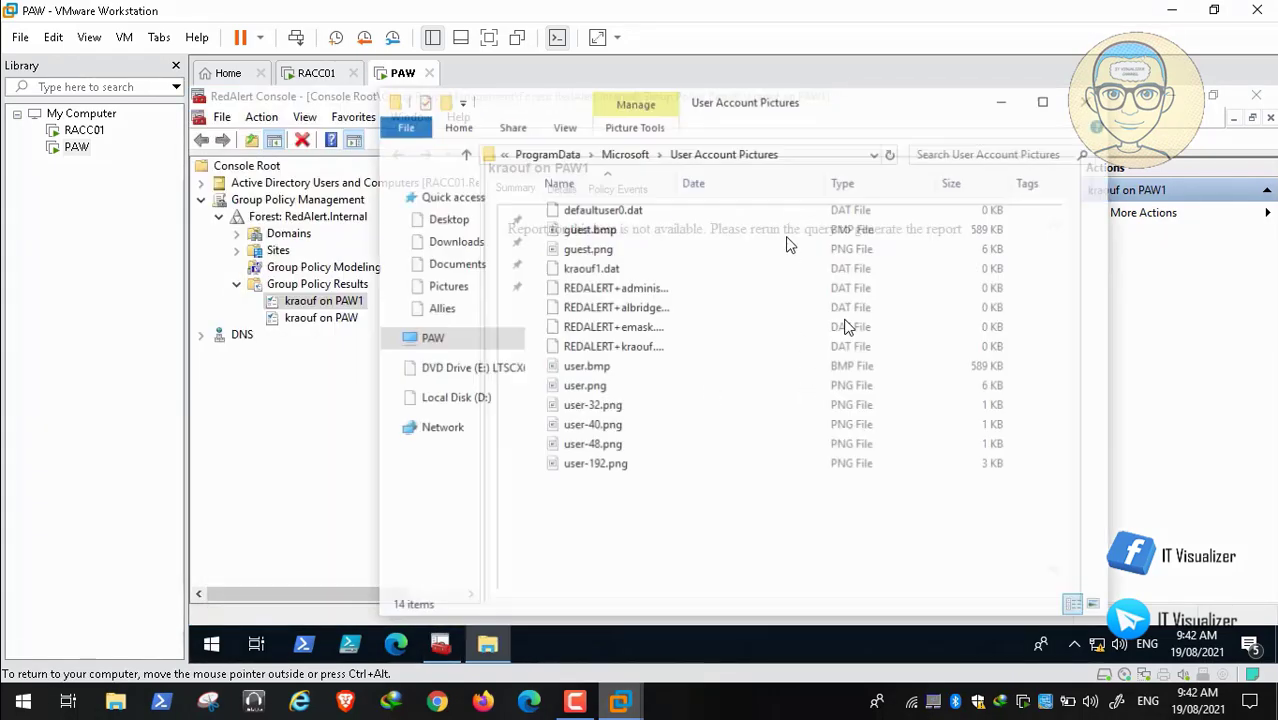
{"action": "left_click", "coordinate": [827, 157]}
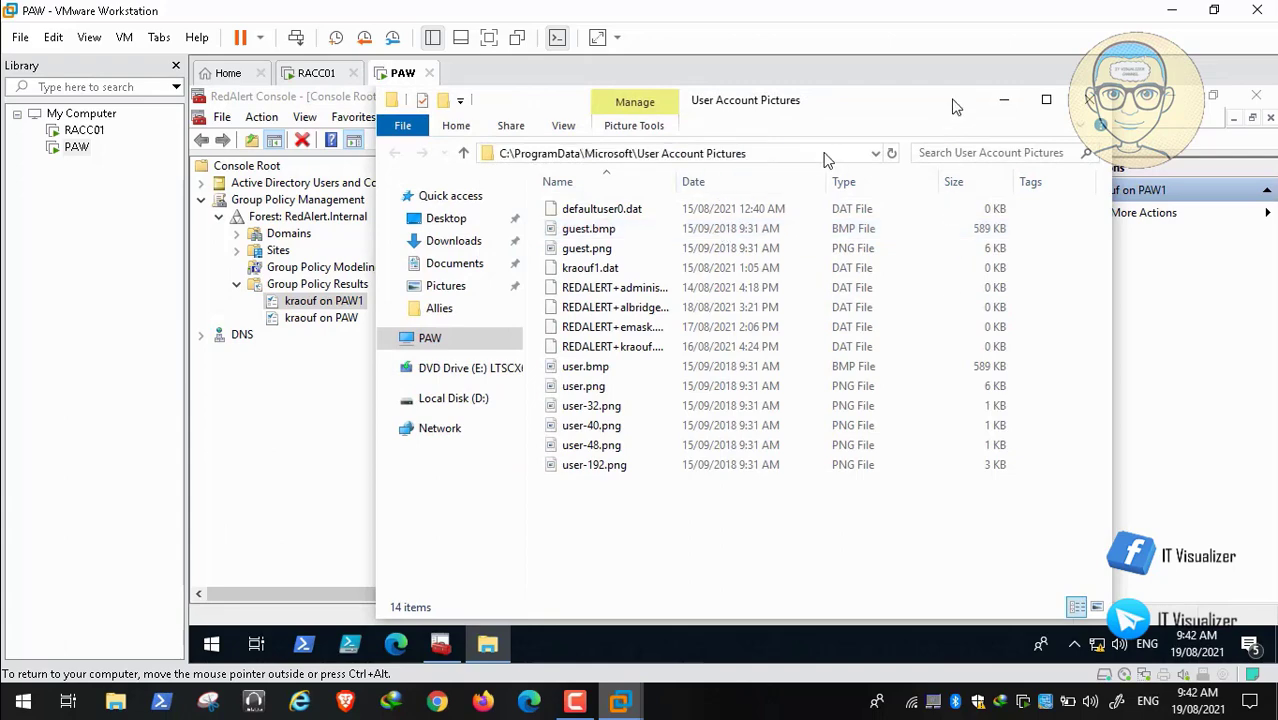
{"action": "right_click", "coordinate": [712, 155]}
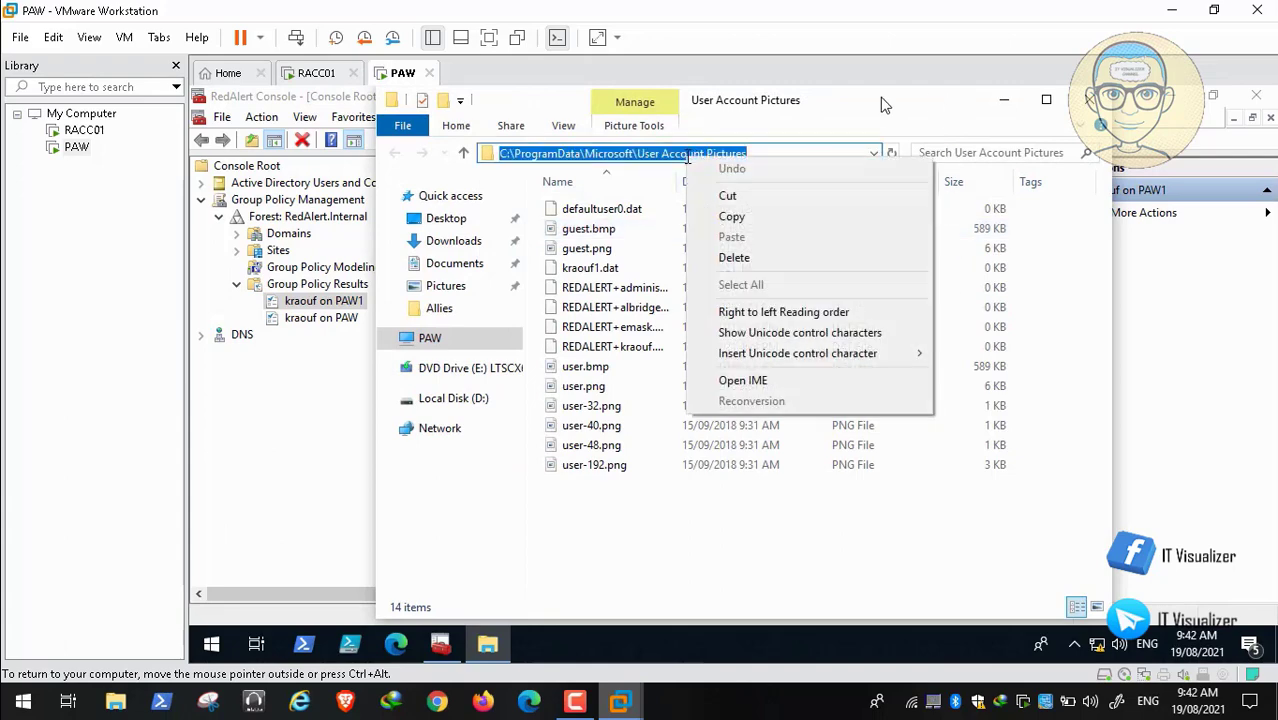
{"action": "left_click", "coordinate": [733, 215]}
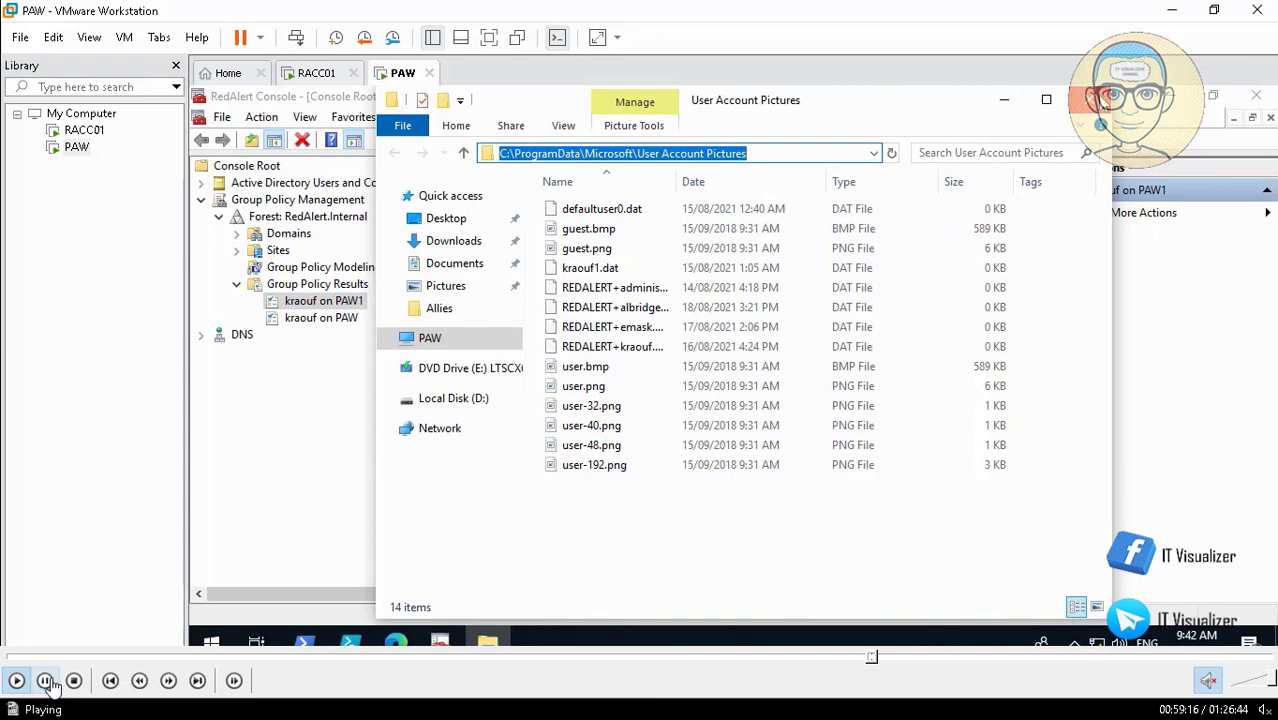
Step: Copy the User Account Pictures folder path again and close the folder window
{"action": "left_click", "coordinate": [45, 682]}
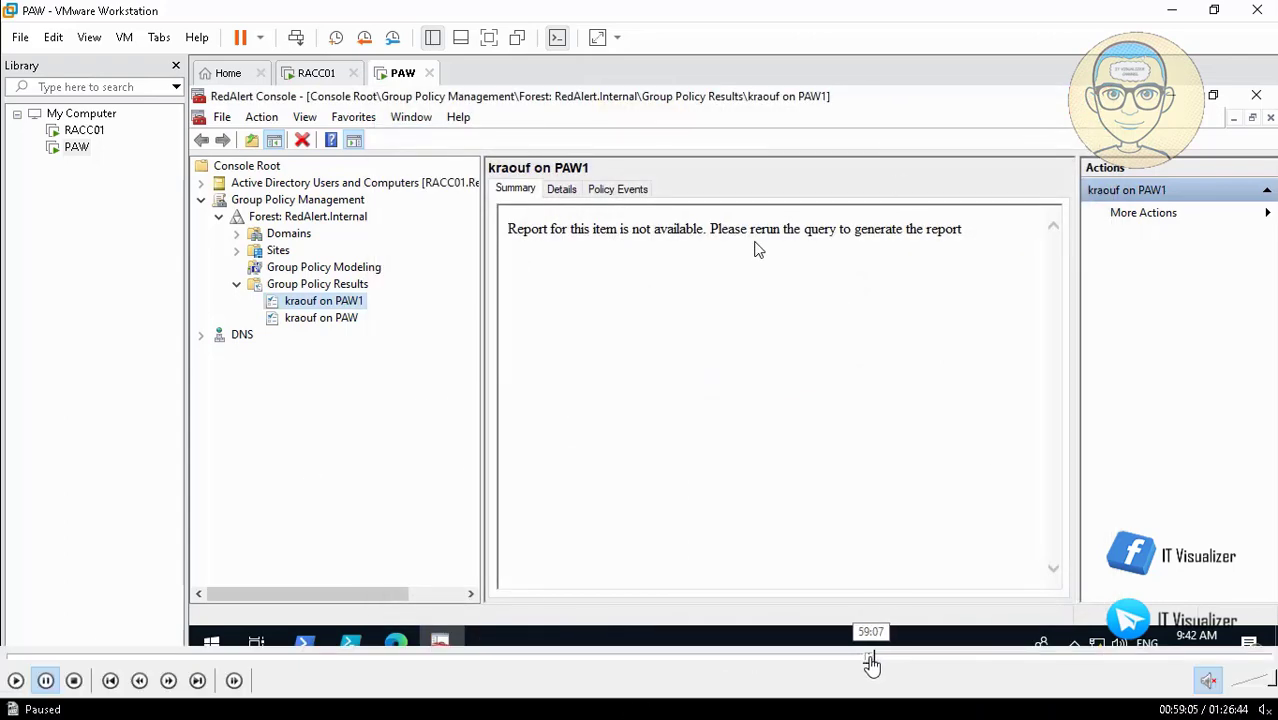
{"action": "left_click", "coordinate": [17, 682]}
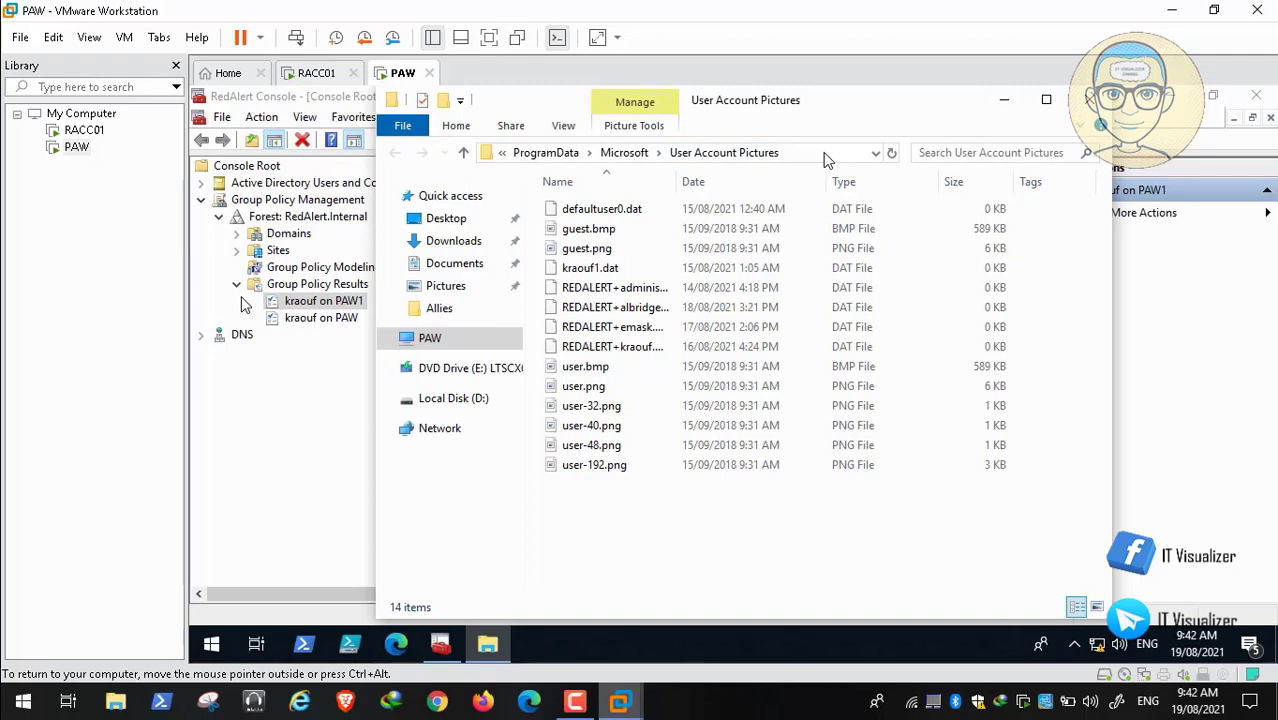
{"action": "left_click", "coordinate": [826, 155]}
{"action": "right_click", "coordinate": [688, 155]}
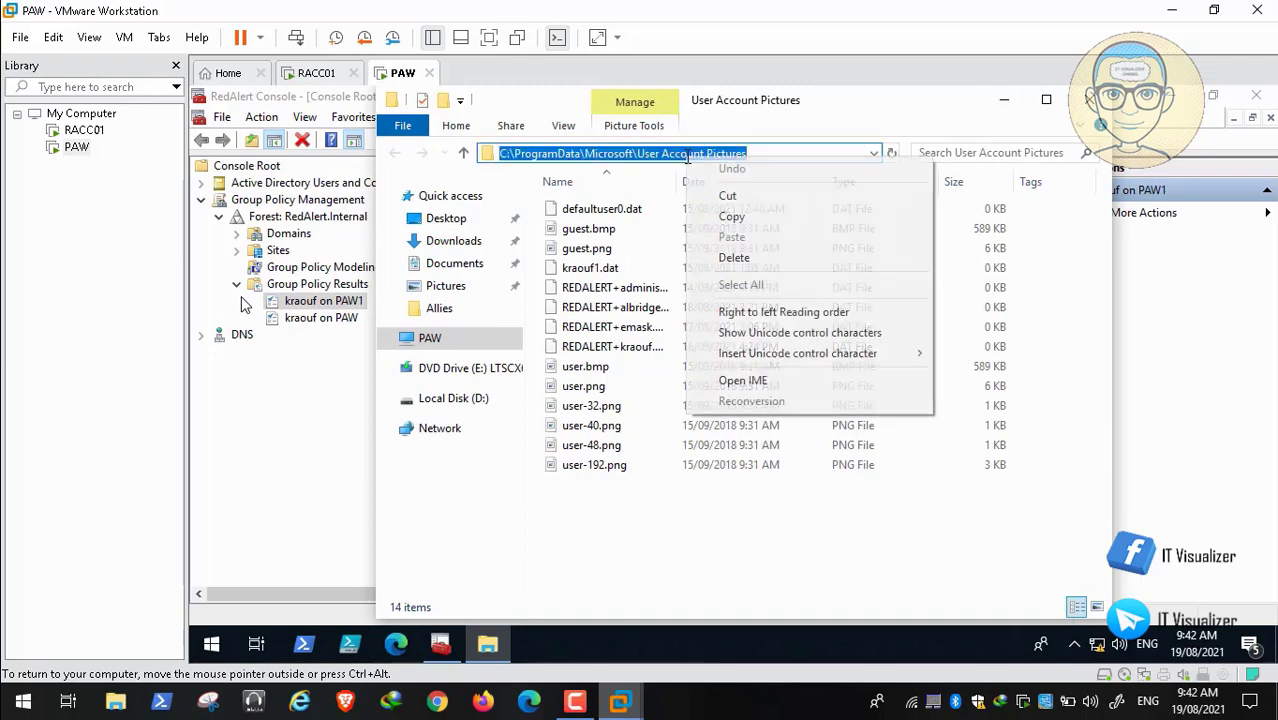
{"action": "left_click", "coordinate": [738, 216]}
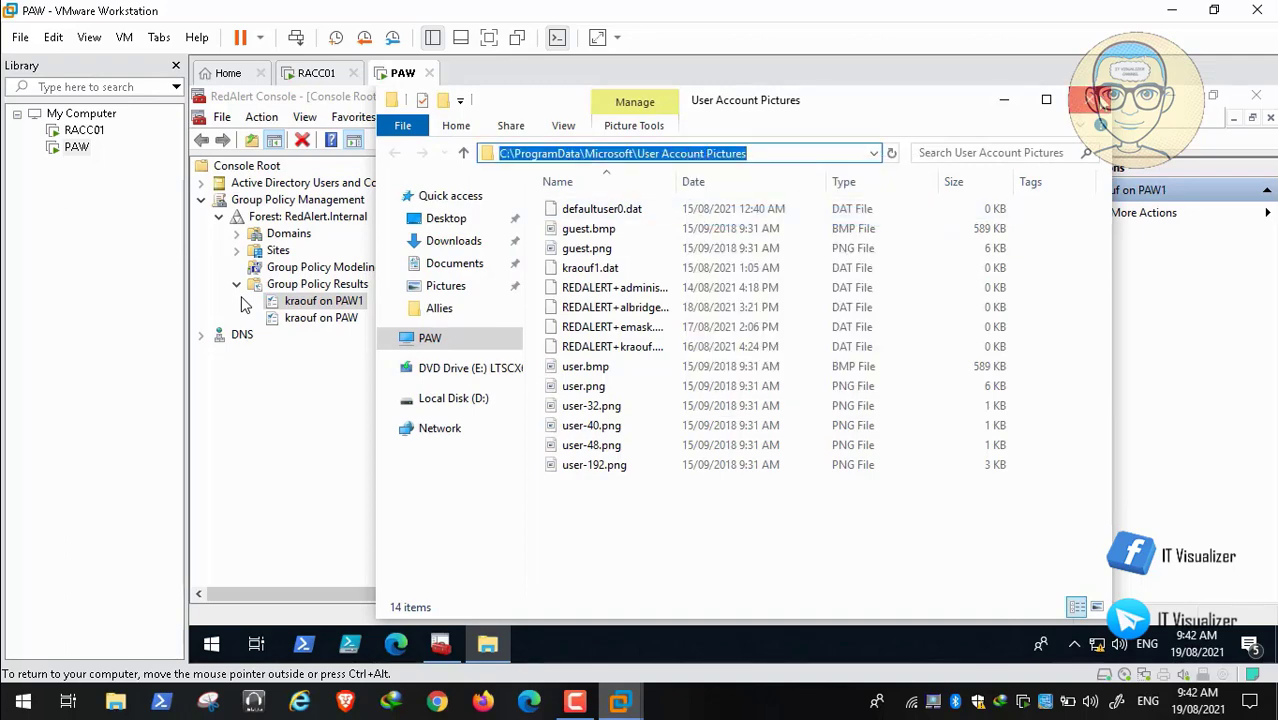
{"action": "left_click", "coordinate": [1090, 99]}
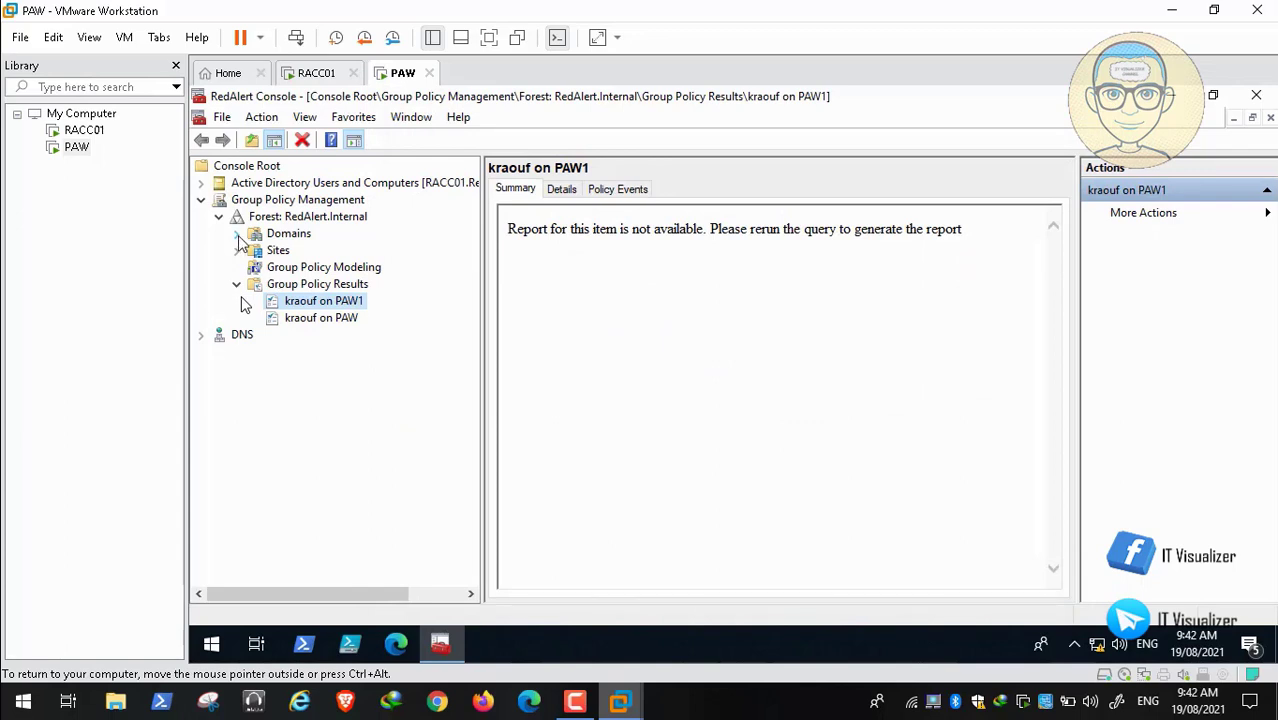
Step: Edit the Allies GPO under RedAlert.Internal and show Computer Preferences > Windows Settings > Files
{"action": "left_click", "coordinate": [237, 234]}
{"action": "left_click", "coordinate": [254, 251]}
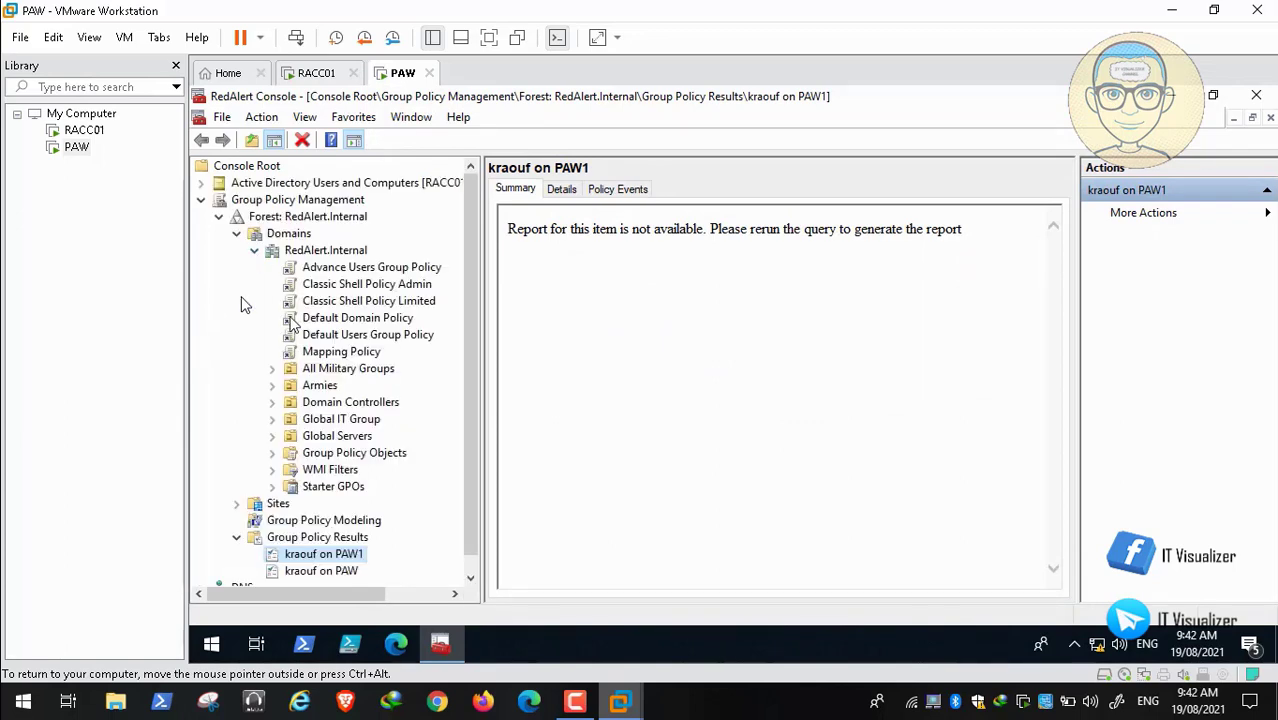
{"action": "left_click", "coordinate": [272, 453]}
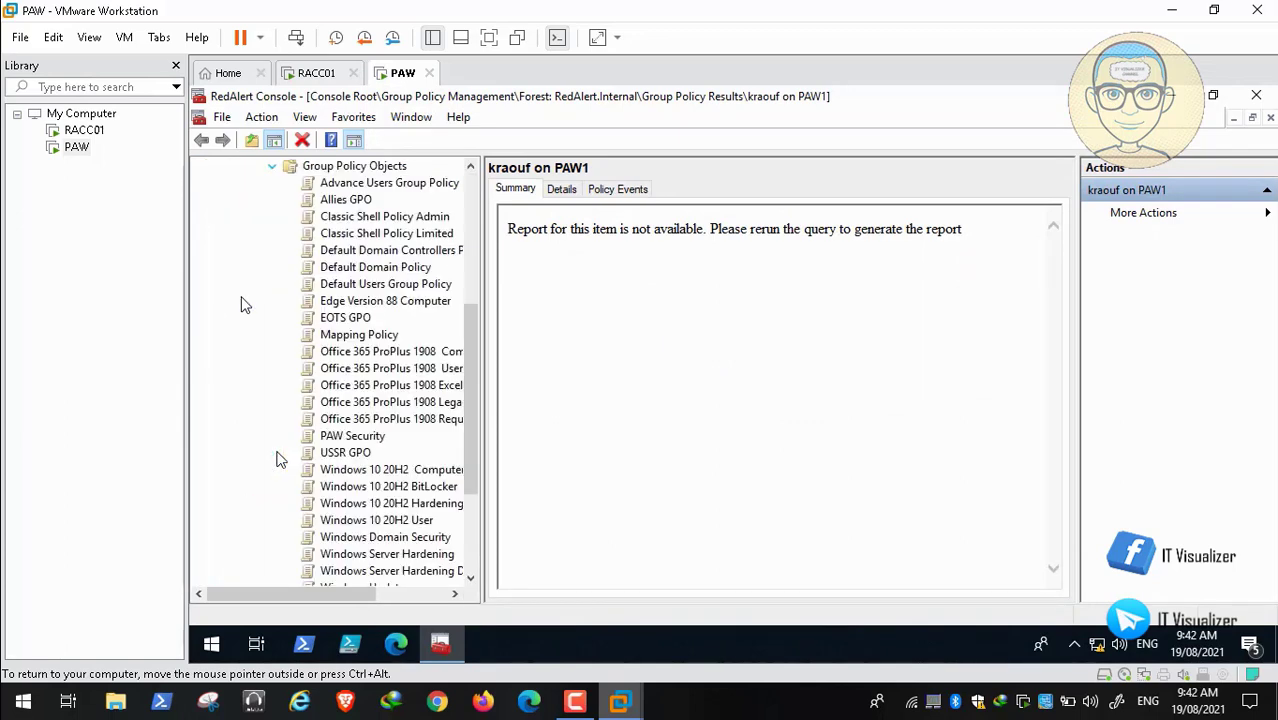
{"action": "right_click", "coordinate": [348, 205]}
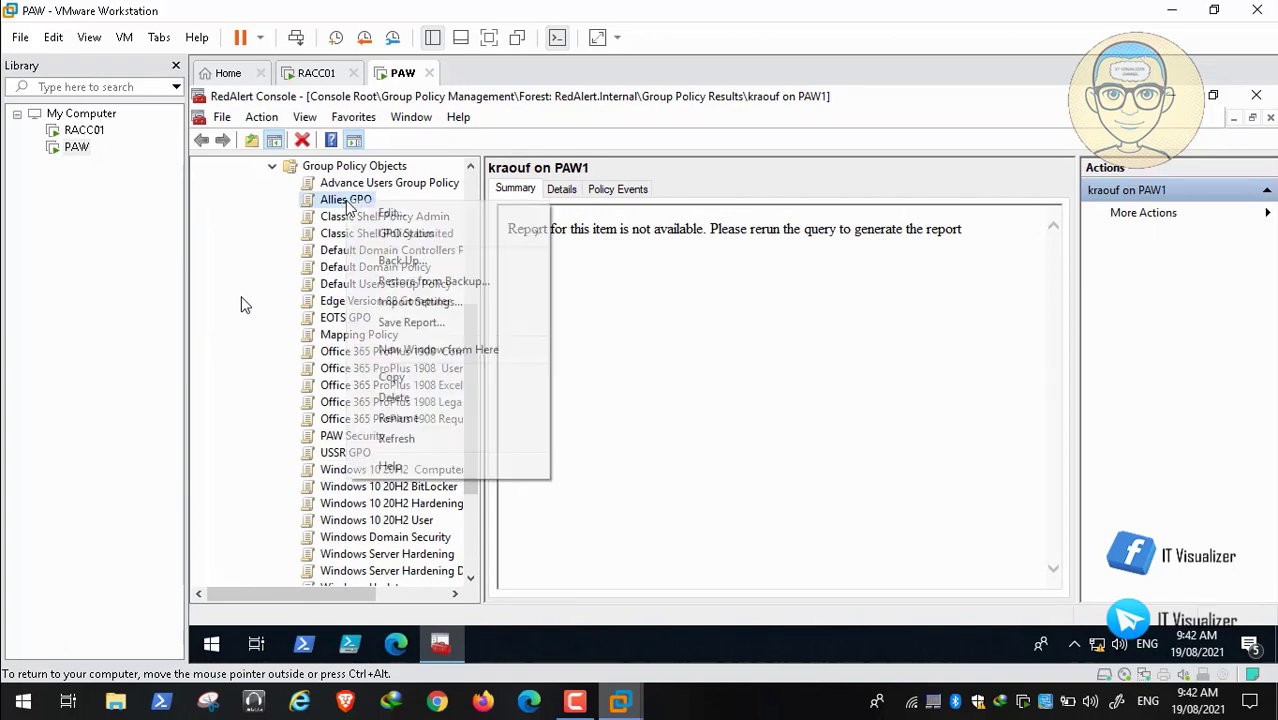
{"action": "left_click", "coordinate": [376, 215]}
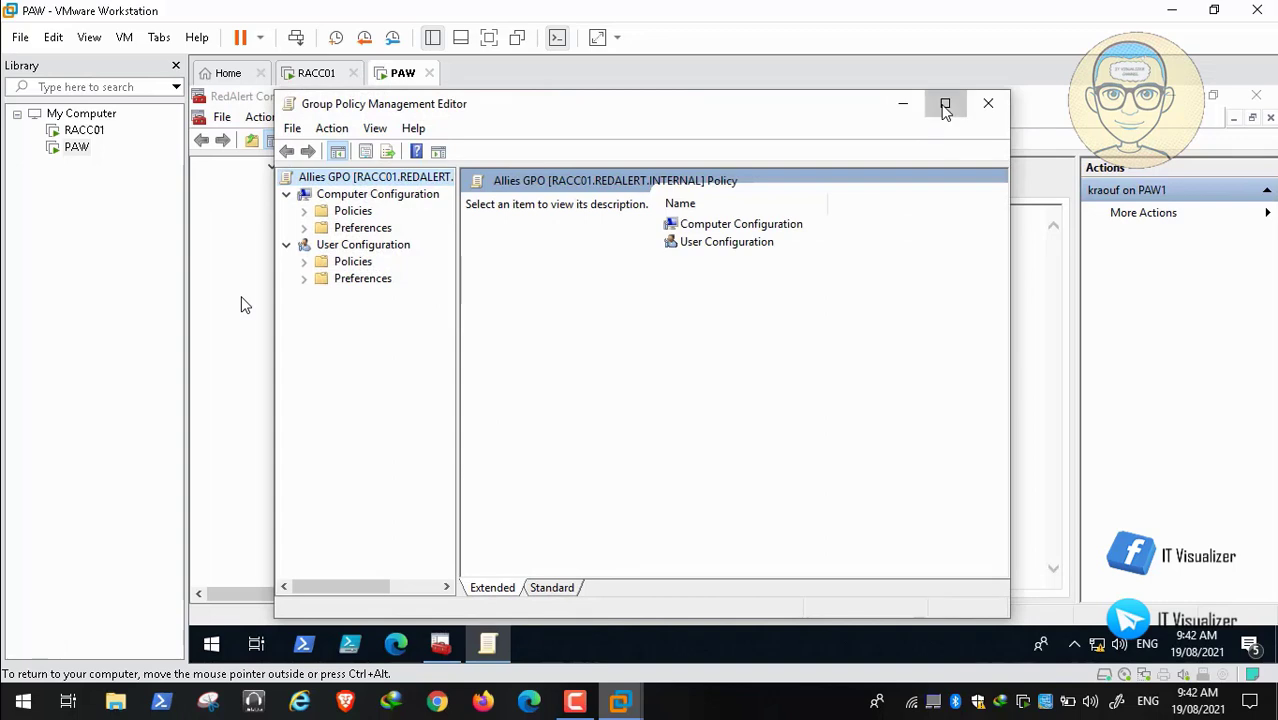
{"action": "left_click", "coordinate": [945, 107]}
{"action": "left_click", "coordinate": [219, 217]}
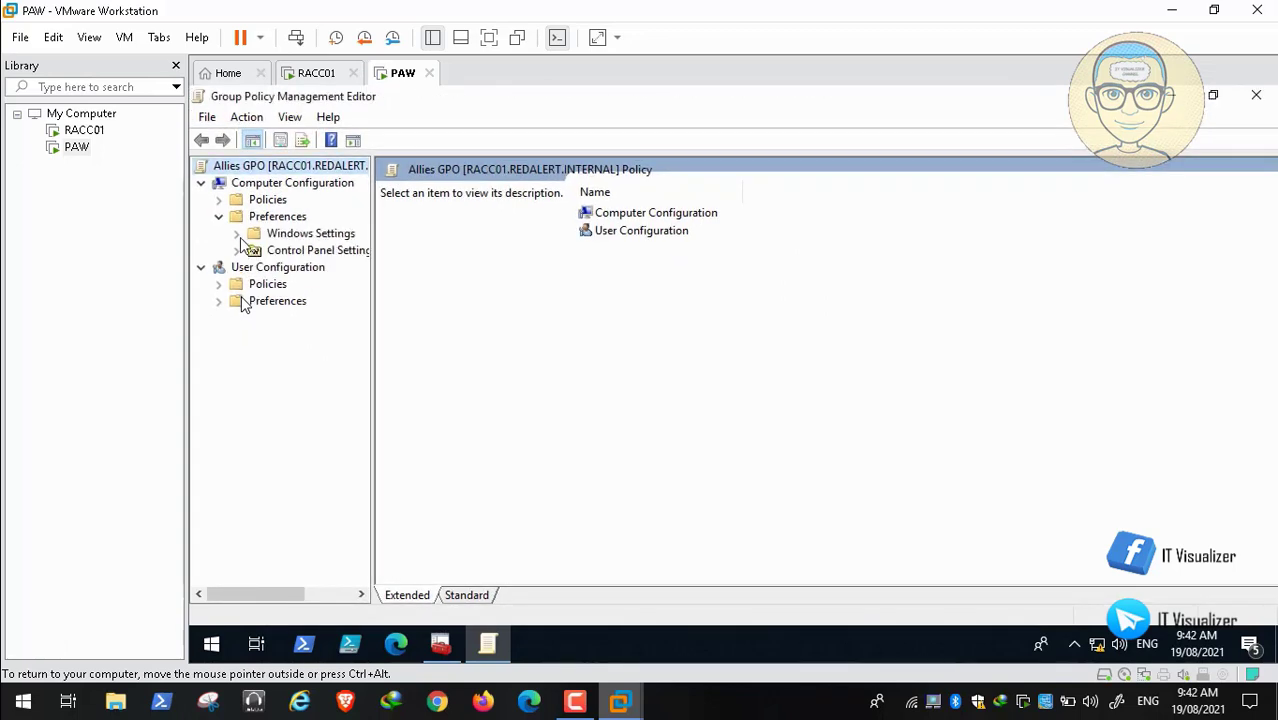
{"action": "left_click", "coordinate": [236, 233]}
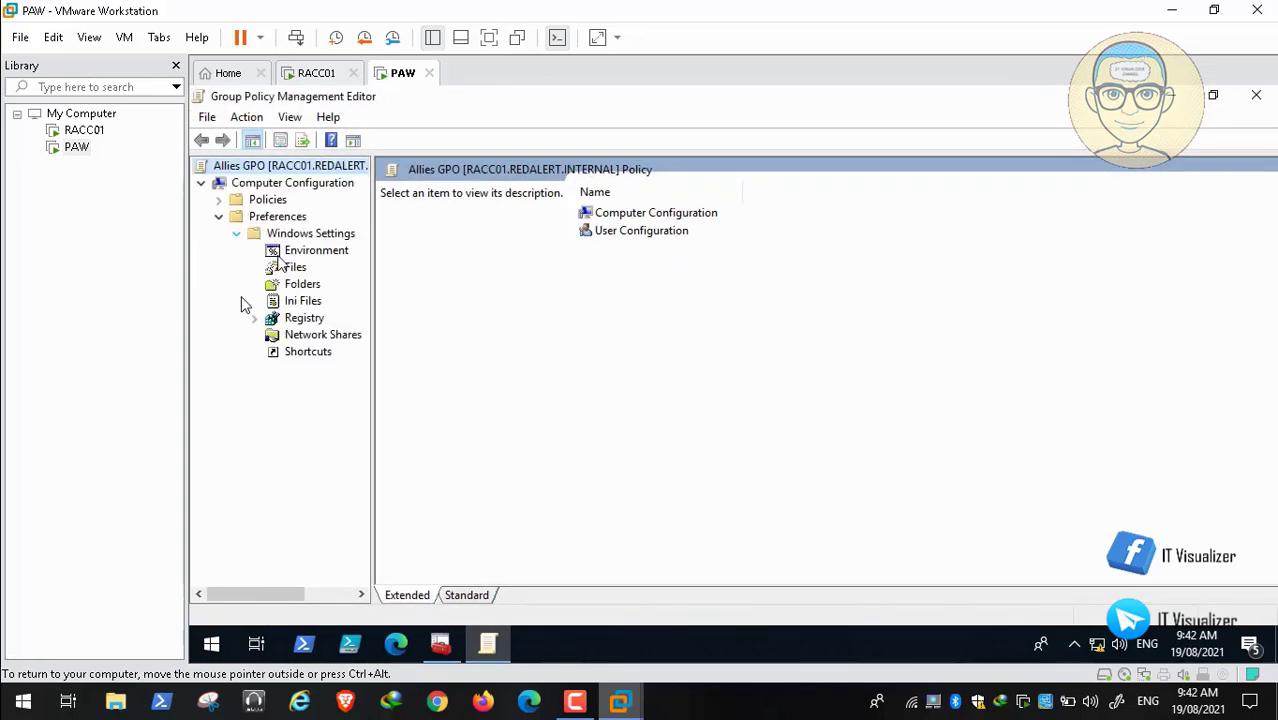
{"action": "left_click", "coordinate": [295, 267]}
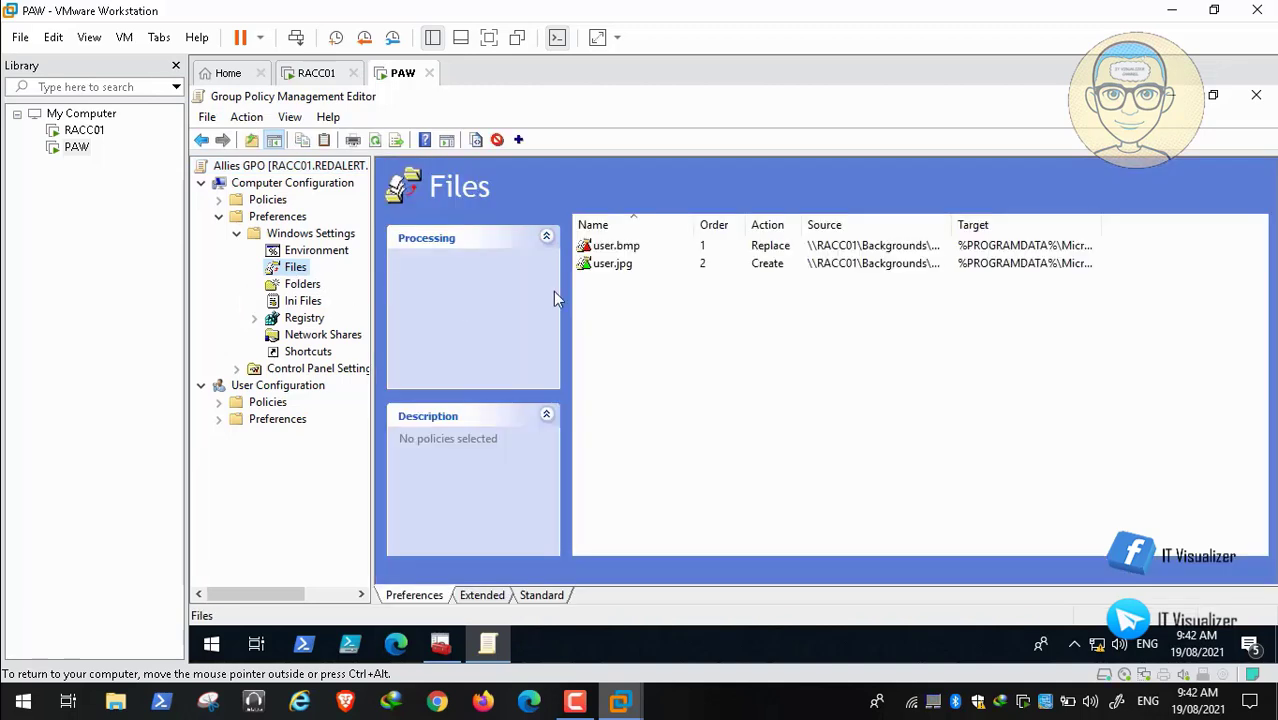
Step: Change Allies user.bmp's Destination File to C:\ProgramData\Microsoft\User Account Pictures\user.bmp and apply
{"action": "left_click", "coordinate": [626, 247]}
{"action": "double_click", "coordinate": [626, 249]}
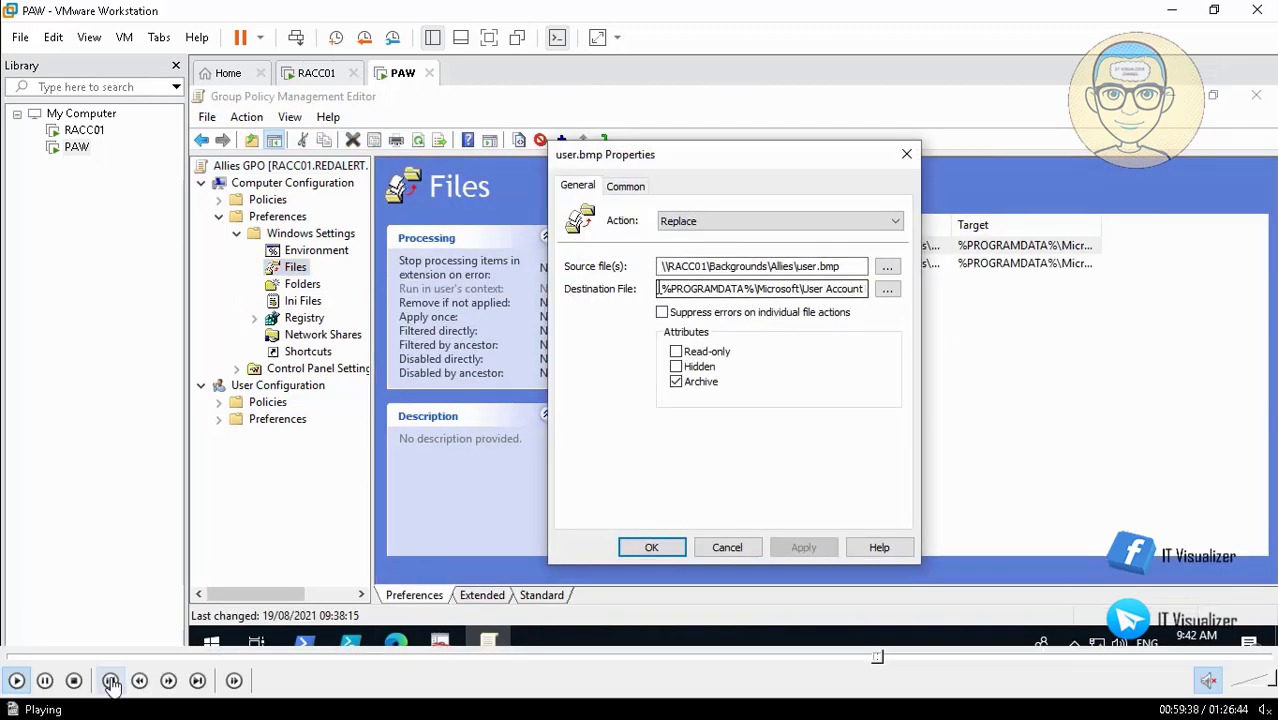
{"action": "left_click_drag", "start_coordinate": [661, 288], "coordinate": [759, 288]}
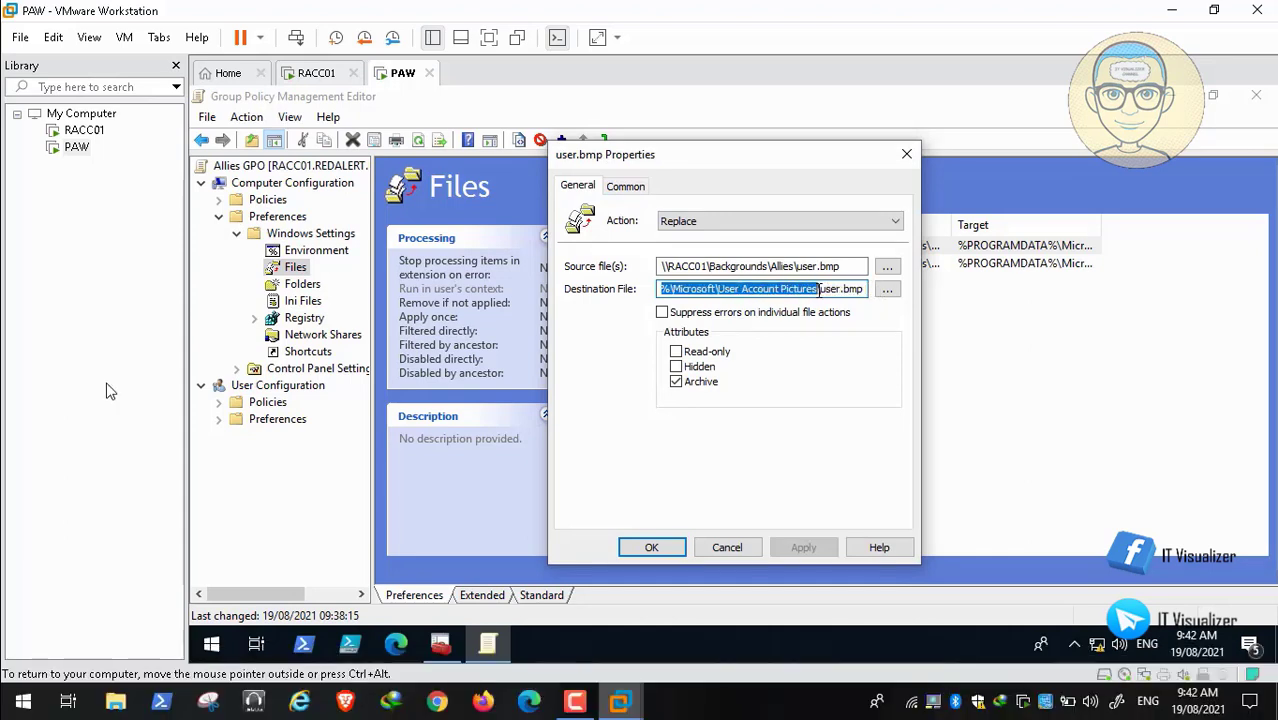
{"action": "key", "text": "ctrl+v"}
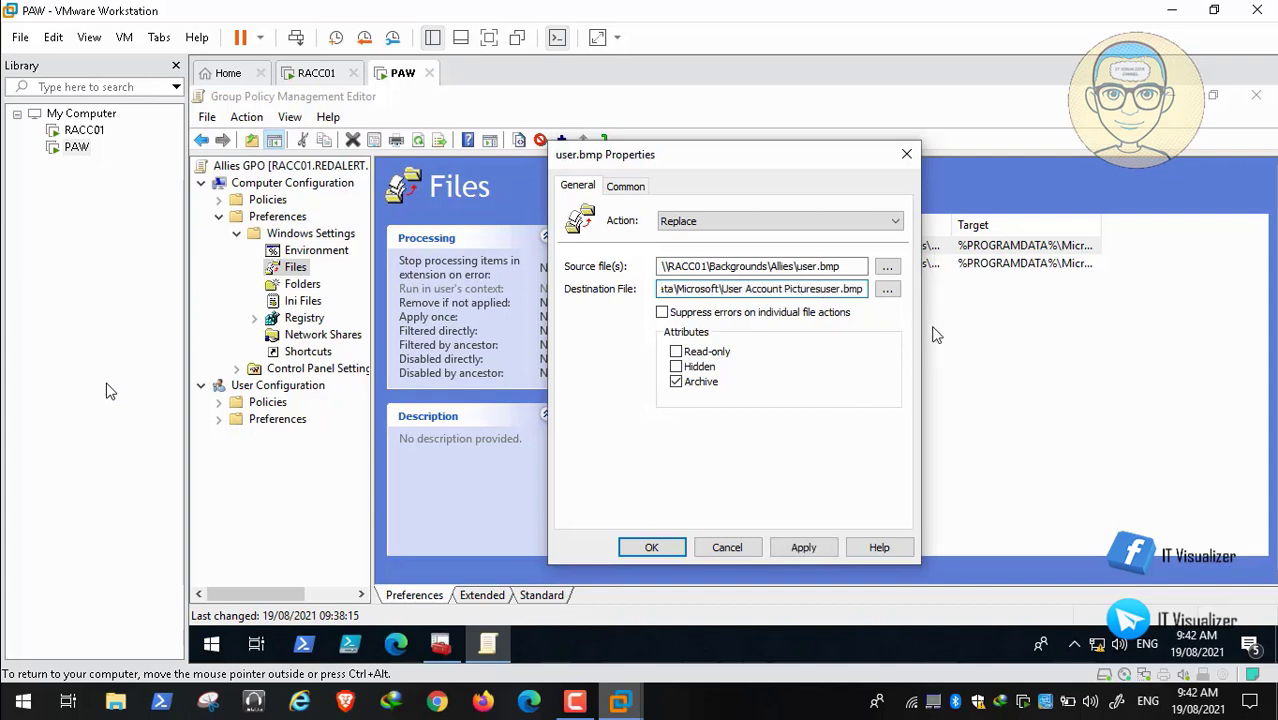
{"action": "type", "text": "\\"}
{"action": "key", "text": "Home"}
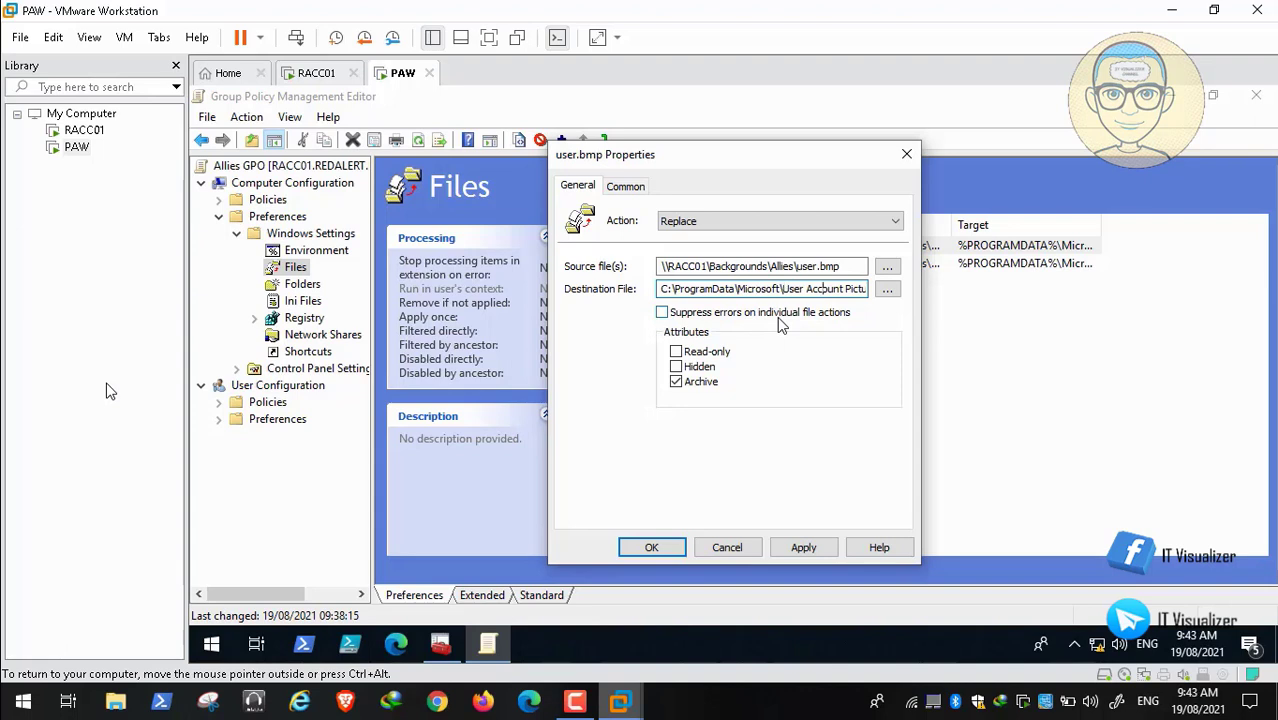
{"action": "key", "text": "Right"}
{"action": "key", "text": "Right"}
{"action": "key", "text": "Right"}
{"action": "key", "text": "Right"}
{"action": "key", "text": "Right"}
{"action": "key", "text": "Right"}
{"action": "key", "text": "Right"}
{"action": "key", "text": "Right"}
{"action": "key", "text": "Right"}
{"action": "key", "text": "Right"}
{"action": "key", "text": "Right"}
{"action": "key", "text": "Right"}
{"action": "key", "text": "Right"}
{"action": "key", "text": "Right"}
{"action": "key", "text": "Right"}
{"action": "key", "text": "Right"}
{"action": "key", "text": "Right"}
{"action": "key", "text": "Right"}
{"action": "key", "text": "Right"}
{"action": "key", "text": "Right"}
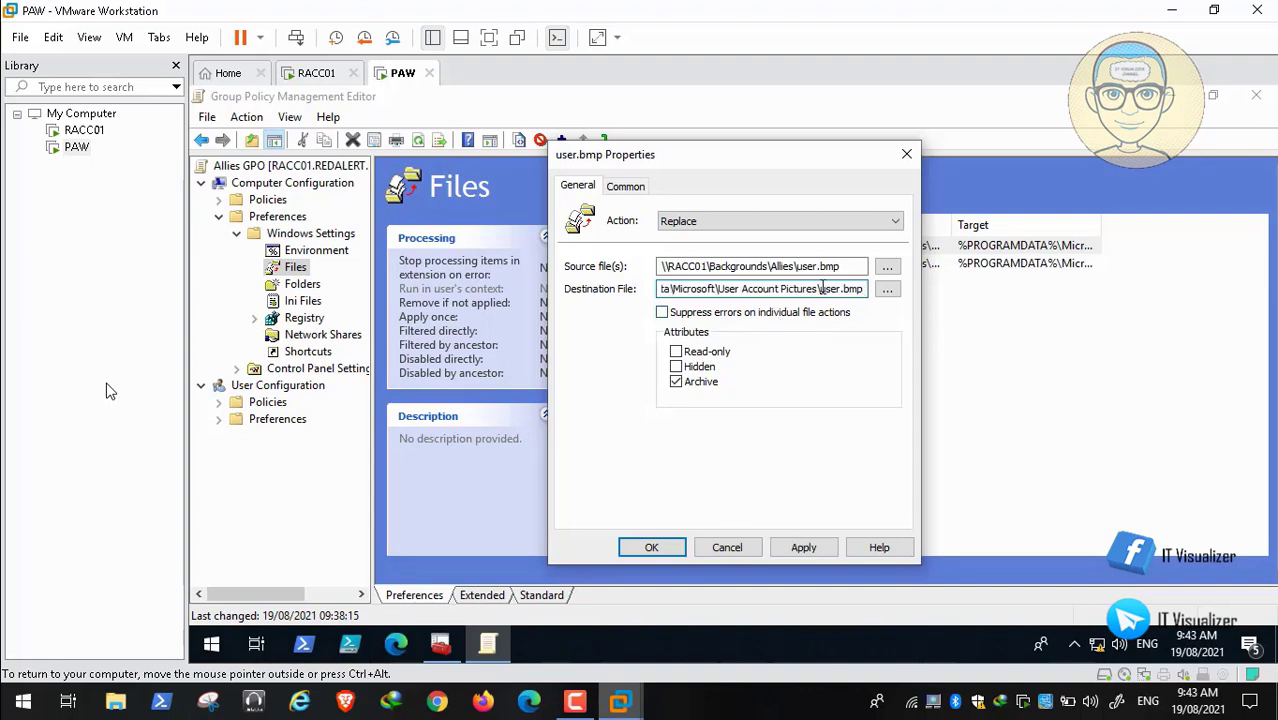
{"action": "left_click_drag", "start_coordinate": [822, 289], "coordinate": [576, 295]}
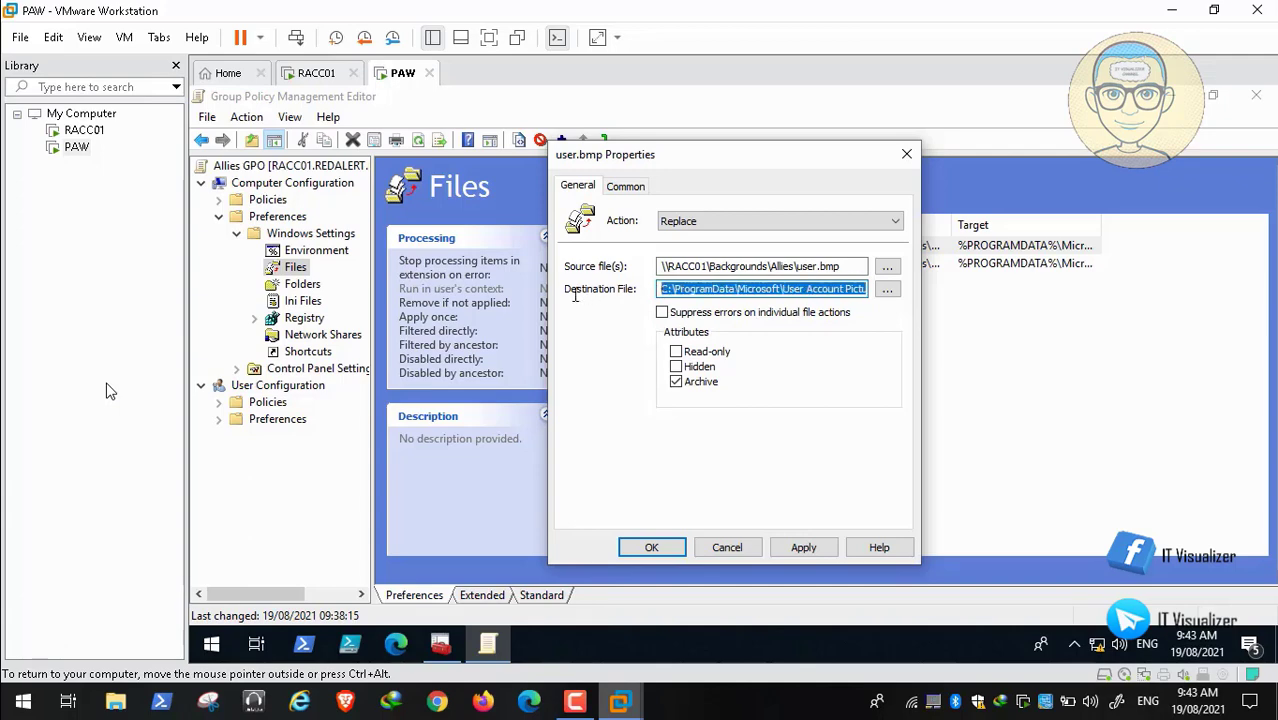
{"action": "left_click", "coordinate": [806, 549]}
{"action": "left_click", "coordinate": [652, 548]}
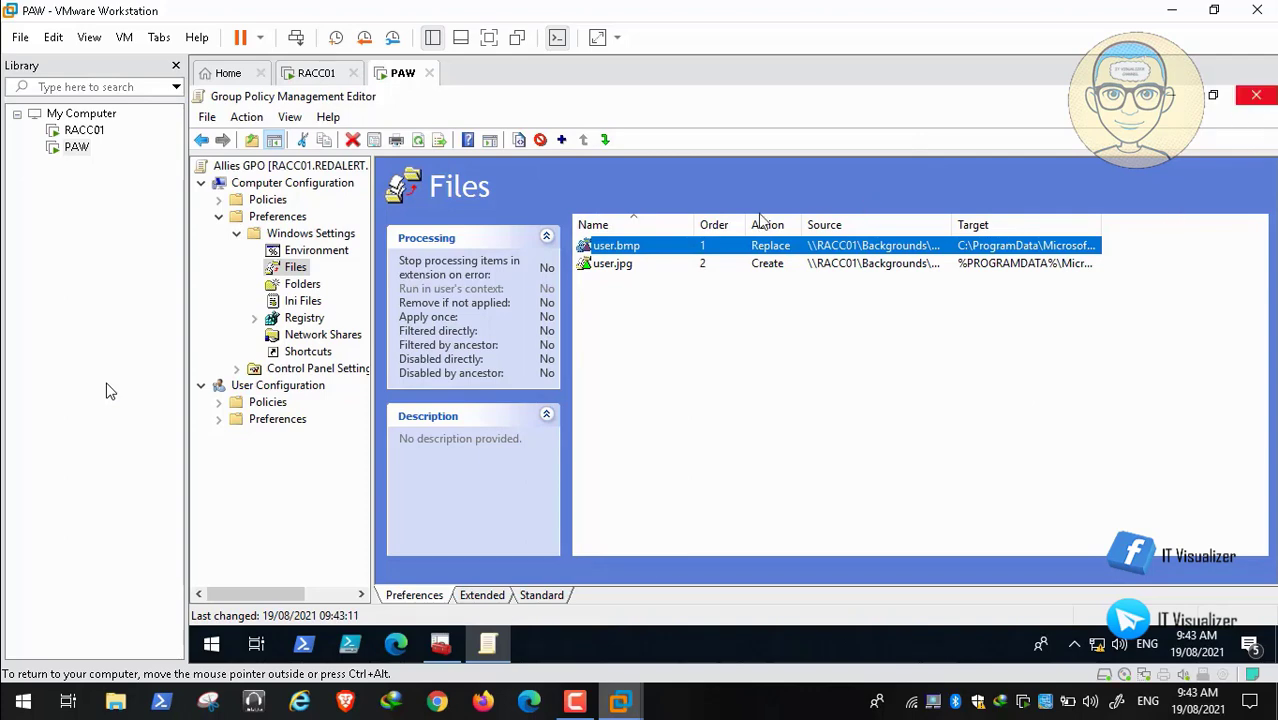
Step: Change Allies user.jpg's Destination File to C:\ProgramData\Microsoft\User Account Pictures\user.jpg and apply
{"action": "double_click", "coordinate": [612, 264]}
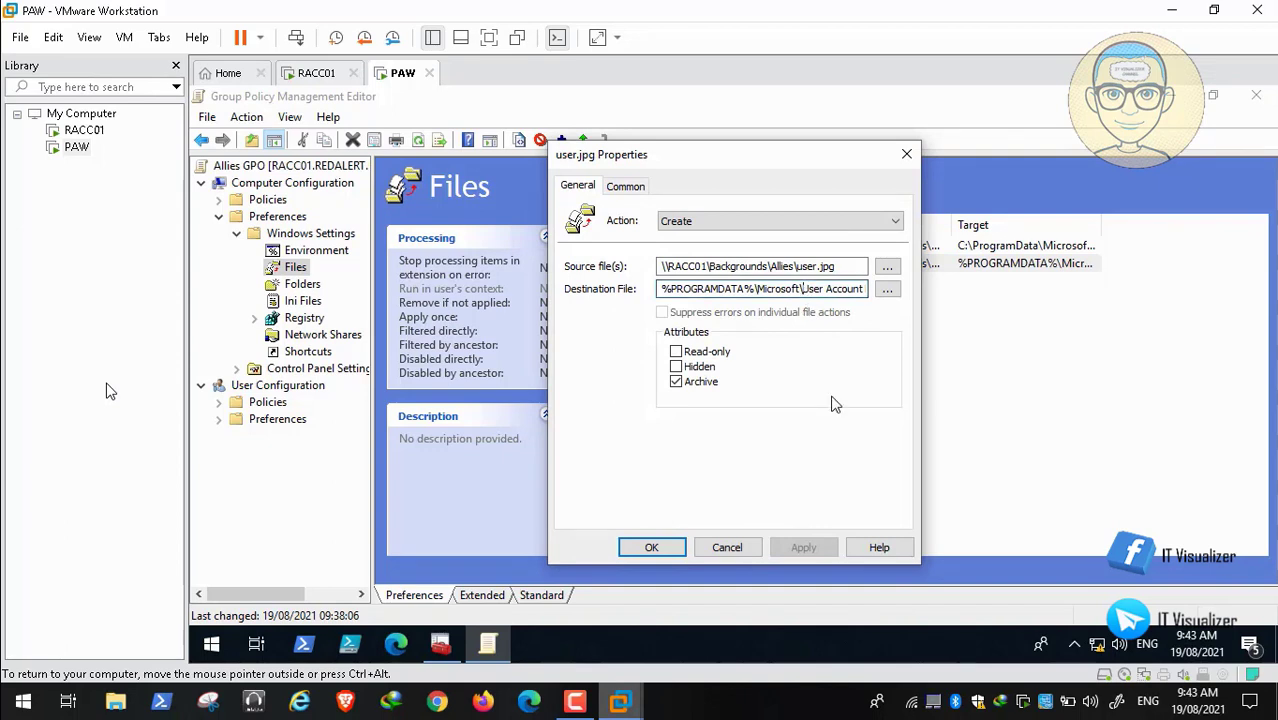
{"action": "key", "text": "BackSpace"}
{"action": "key", "text": "BackSpace"}
{"action": "key", "text": "BackSpace"}
{"action": "key", "text": "BackSpace"}
{"action": "key", "text": "BackSpace"}
{"action": "key", "text": "BackSpace"}
{"action": "key", "text": "BackSpace"}
{"action": "key", "text": "BackSpace"}
{"action": "key", "text": "BackSpace"}
{"action": "key", "text": "BackSpace"}
{"action": "key", "text": "BackSpace"}
{"action": "key", "text": "BackSpace"}
{"action": "key", "text": "BackSpace"}
{"action": "key", "text": "BackSpace"}
{"action": "key", "text": "BackSpace"}
{"action": "key", "text": "BackSpace"}
{"action": "key", "text": "BackSpace"}
{"action": "key", "text": "BackSpace"}
{"action": "key", "text": "BackSpace"}
{"action": "key", "text": "BackSpace"}
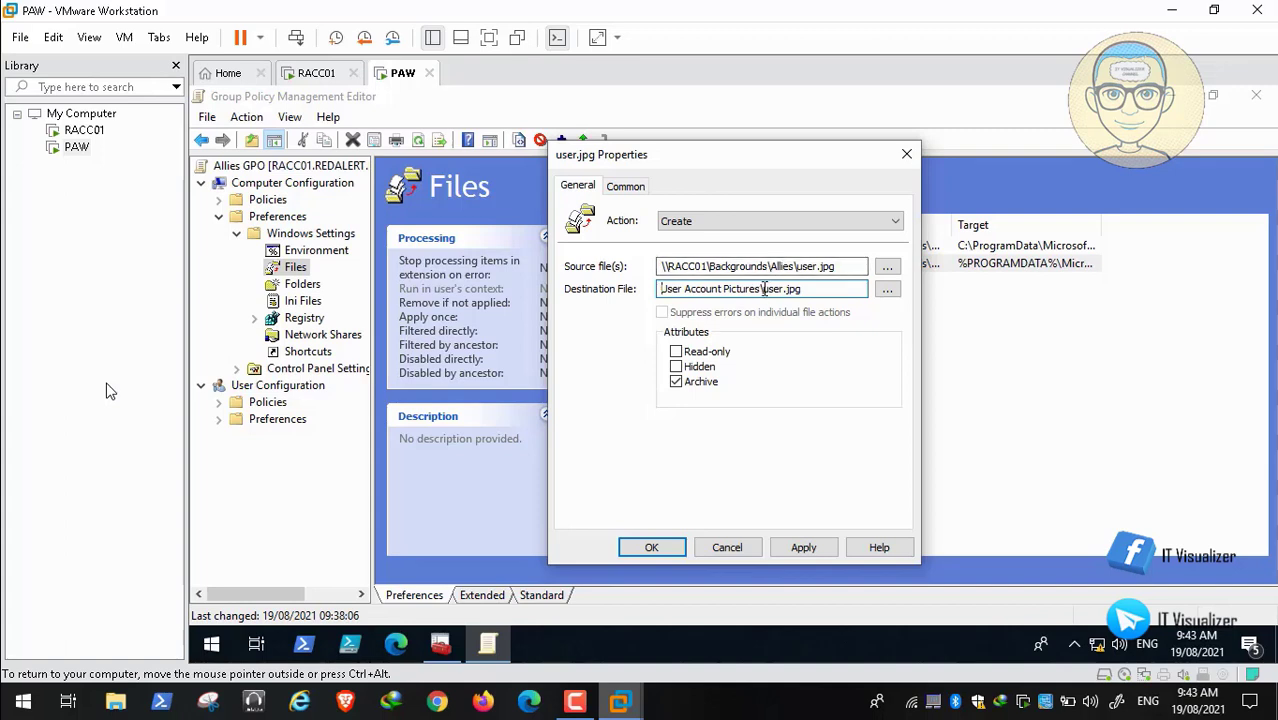
{"action": "left_click", "coordinate": [764, 289]}
{"action": "key", "text": "BackSpace"}
{"action": "key", "text": "BackSpace"}
{"action": "key", "text": "BackSpace"}
{"action": "key", "text": "BackSpace"}
{"action": "key", "text": "BackSpace"}
{"action": "key", "text": "BackSpace"}
{"action": "key", "text": "BackSpace"}
{"action": "key", "text": "BackSpace"}
{"action": "key", "text": "BackSpace"}
{"action": "key", "text": "BackSpace"}
{"action": "key", "text": "BackSpace"}
{"action": "key", "text": "BackSpace"}
{"action": "key", "text": "BackSpace"}
{"action": "key", "text": "BackSpace"}
{"action": "key", "text": "BackSpace"}
{"action": "key", "text": "BackSpace"}
{"action": "key", "text": "BackSpace"}
{"action": "key", "text": "BackSpace"}
{"action": "key", "text": "BackSpace"}
{"action": "key", "text": "BackSpace"}
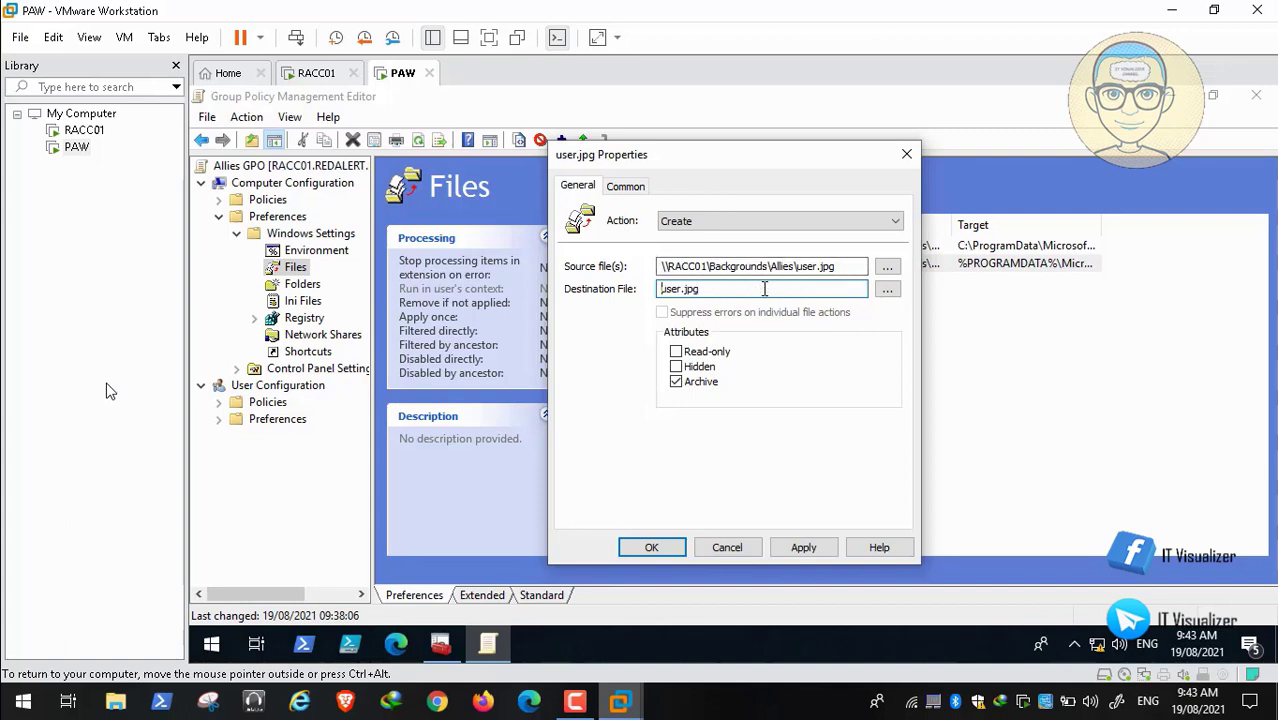
{"action": "key", "text": "ctrl+v"}
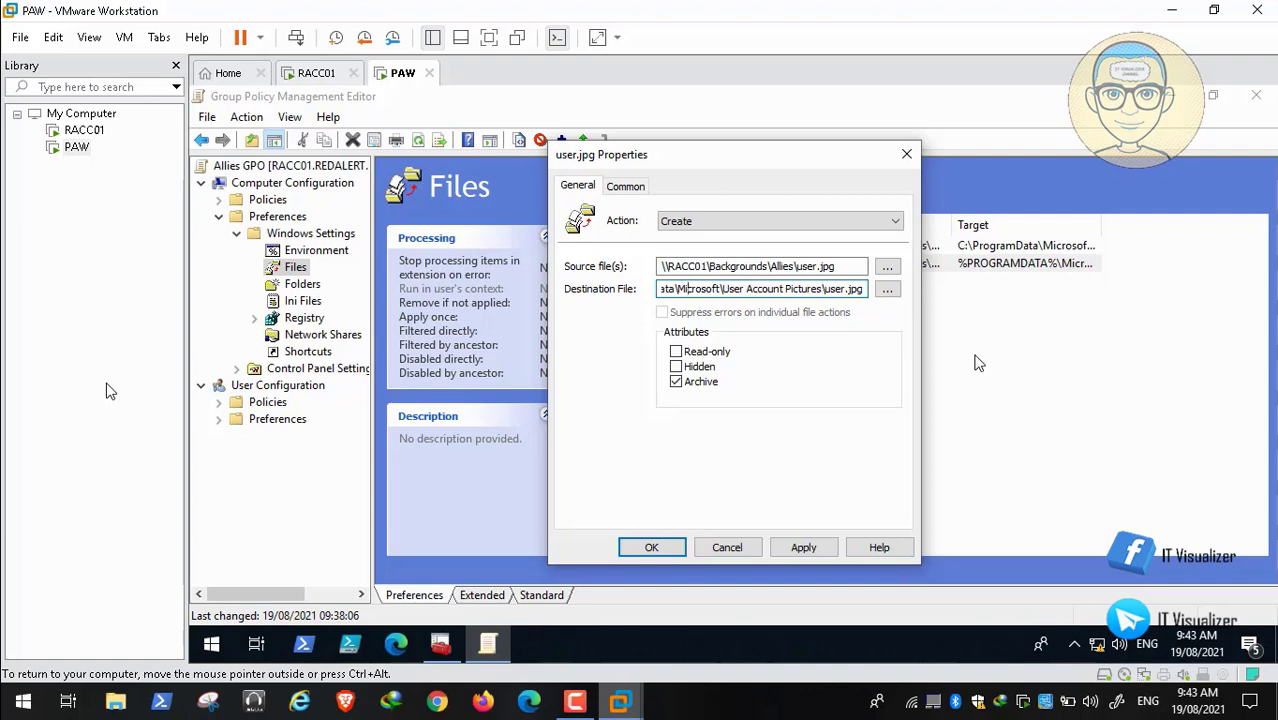
{"action": "key", "text": "Home"}
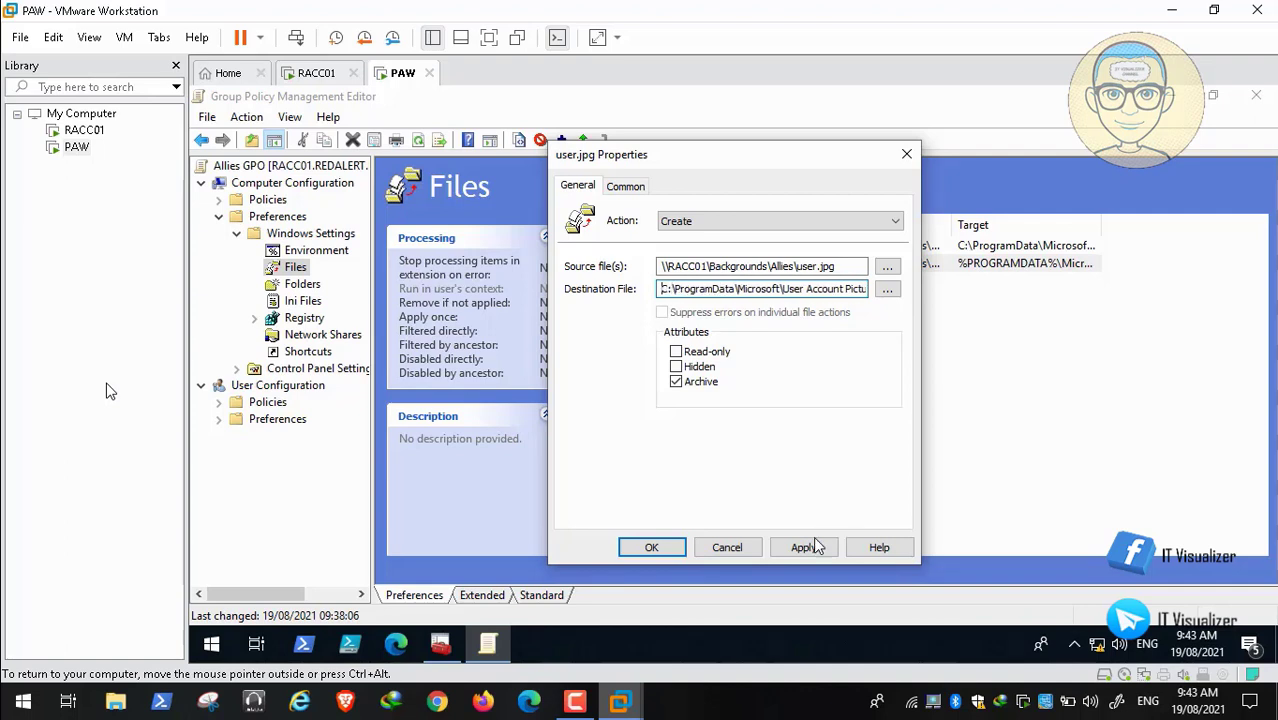
{"action": "left_click", "coordinate": [805, 547]}
{"action": "left_click", "coordinate": [662, 553]}
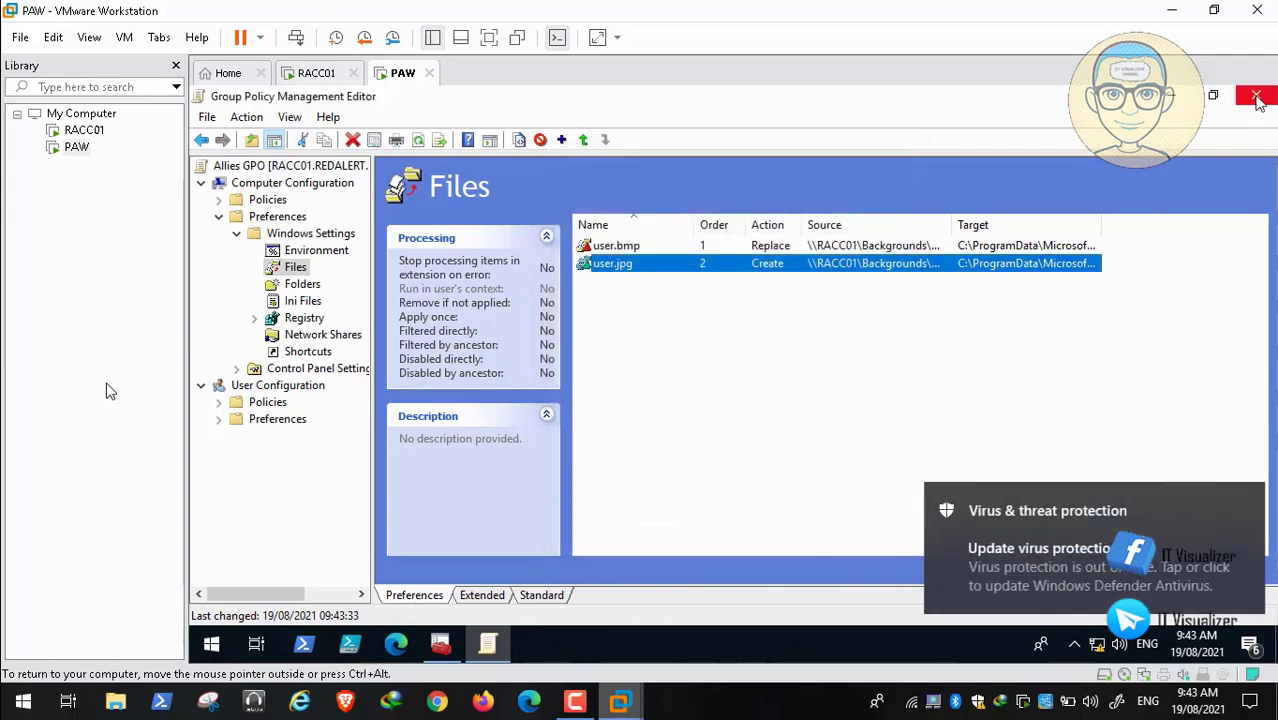
Step: Close the Allies editor and open the EOTS GPO's Computer Preferences > Windows Settings > Files
{"action": "left_click", "coordinate": [1256, 95]}
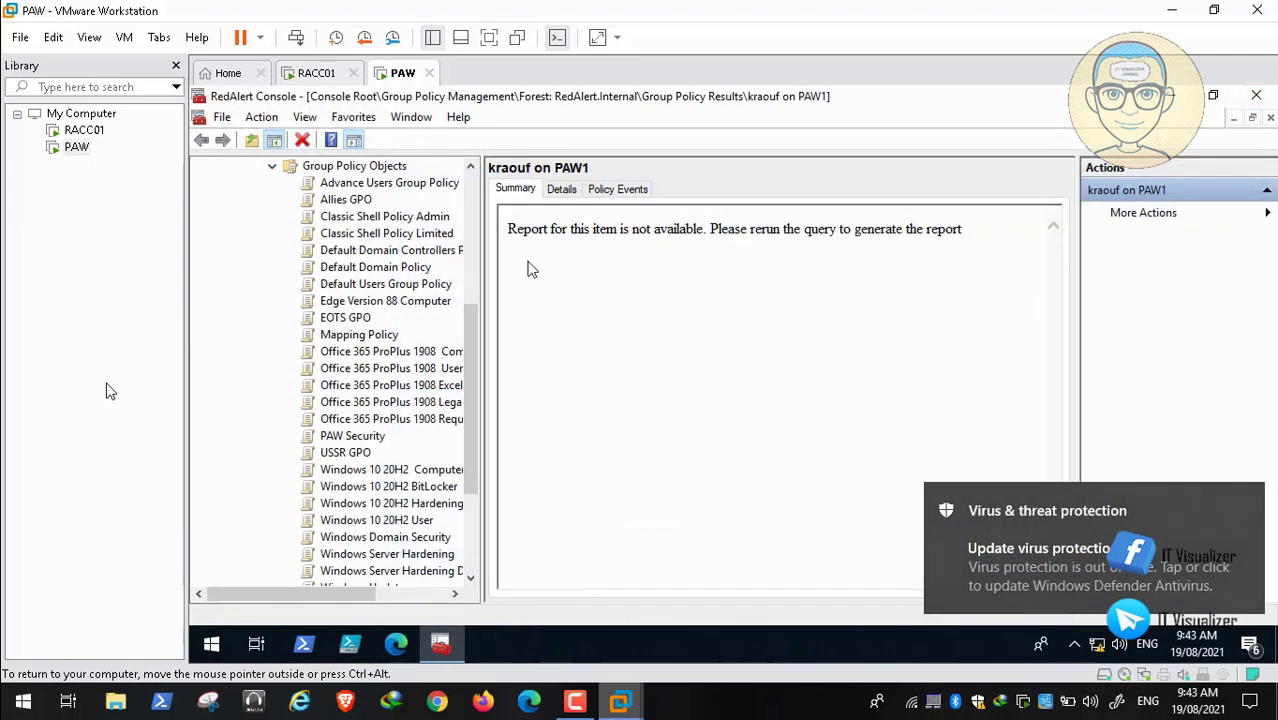
{"action": "right_click", "coordinate": [358, 322]}
{"action": "left_click", "coordinate": [400, 330]}
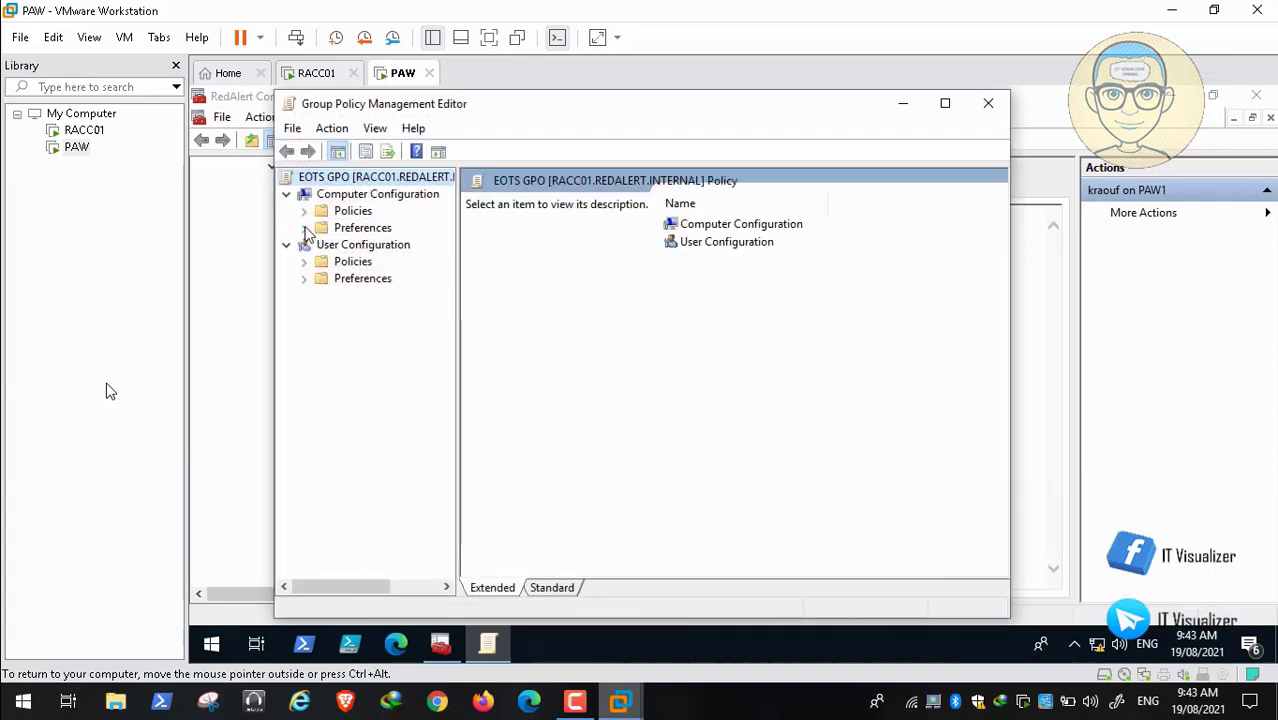
{"action": "left_click", "coordinate": [304, 228]}
{"action": "left_click", "coordinate": [322, 245]}
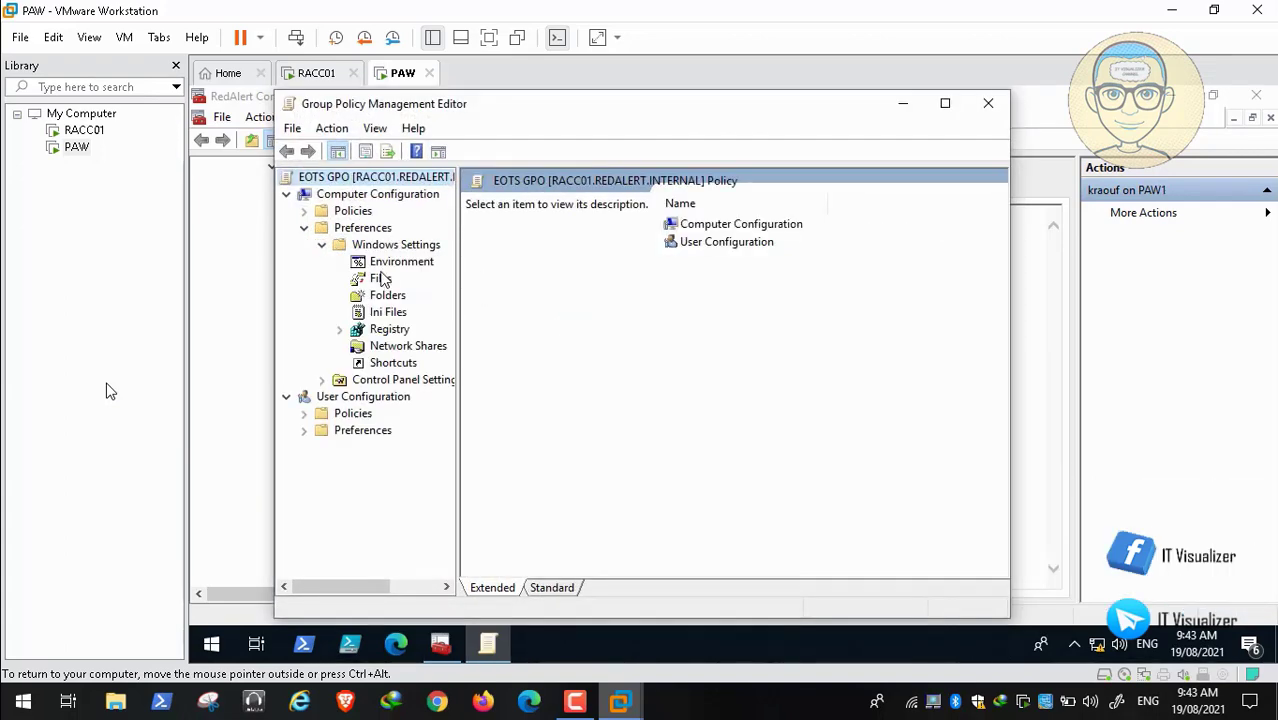
{"action": "left_click", "coordinate": [380, 279]}
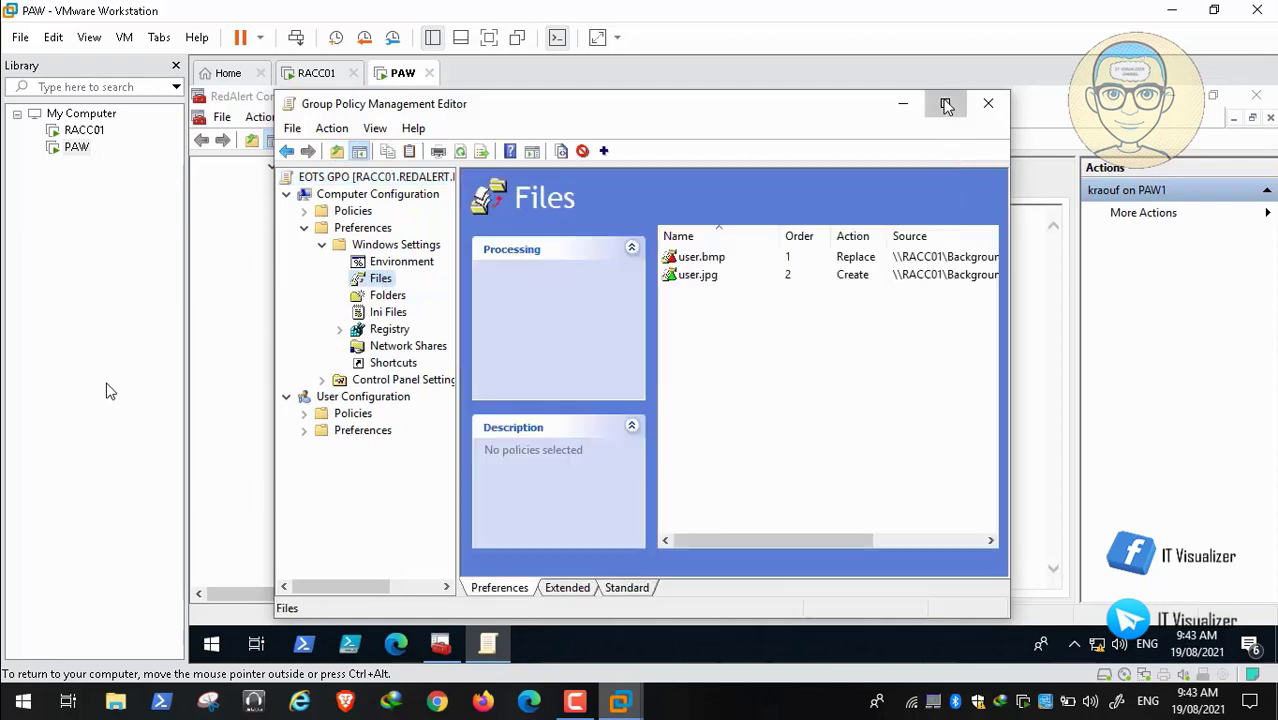
{"action": "left_click", "coordinate": [946, 105]}
Step: Keep EOTS user.bmp's destination in the User Account Pictures folder and apply it
{"action": "double_click", "coordinate": [666, 248]}
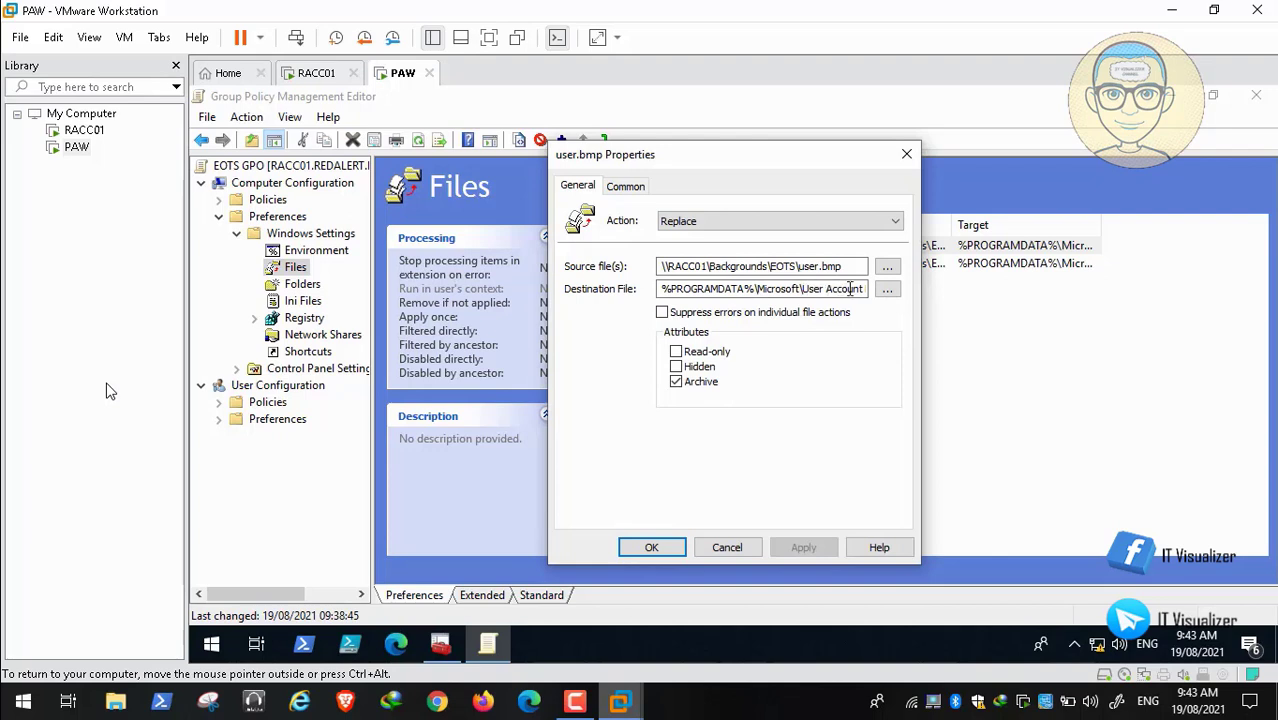
{"action": "left_click", "coordinate": [851, 289]}
{"action": "key", "text": "Right"}
{"action": "key", "text": "Right"}
{"action": "key", "text": "Right"}
{"action": "key", "text": "Right"}
{"action": "key", "text": "Right"}
{"action": "key", "text": "Right"}
{"action": "key", "text": "Right"}
{"action": "key", "text": "Right"}
{"action": "key", "text": "Right"}
{"action": "key", "text": "Right"}
{"action": "key", "text": "Right"}
{"action": "key", "text": "Right"}
{"action": "key", "text": "Right"}
{"action": "key", "text": "Right"}
{"action": "key", "text": "Right"}
{"action": "key", "text": "Right"}
{"action": "key", "text": "Right"}
{"action": "key", "text": "Right"}
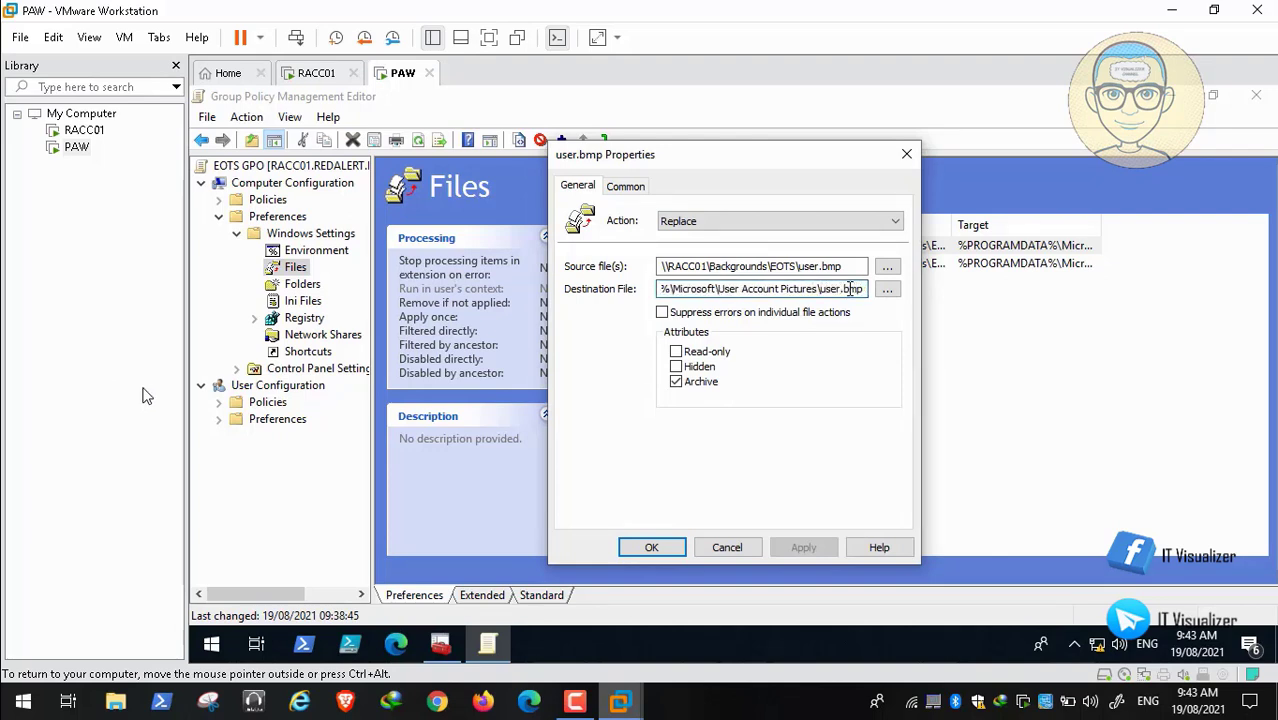
{"action": "key", "text": "Left"}
{"action": "key", "text": "Left"}
{"action": "key", "text": "Left"}
{"action": "key", "text": "Left"}
{"action": "key", "text": "Left"}
{"action": "key", "text": "Left"}
{"action": "key", "text": "Left"}
{"action": "key", "text": "Left"}
{"action": "key", "text": "BackSpace"}
{"action": "key", "text": "BackSpace"}
{"action": "key", "text": "BackSpace"}
{"action": "key", "text": "BackSpace"}
{"action": "key", "text": "BackSpace"}
{"action": "key", "text": "BackSpace"}
{"action": "key", "text": "BackSpace"}
{"action": "key", "text": "BackSpace"}
{"action": "key", "text": "BackSpace"}
{"action": "key", "text": "BackSpace"}
{"action": "key", "text": "BackSpace"}
{"action": "key", "text": "BackSpace"}
{"action": "key", "text": "BackSpace"}
{"action": "key", "text": "BackSpace"}
{"action": "key", "text": "BackSpace"}
{"action": "key", "text": "BackSpace"}
{"action": "key", "text": "BackSpace"}
{"action": "key", "text": "BackSpace"}
{"action": "key", "text": "BackSpace"}
{"action": "key", "text": "BackSpace"}
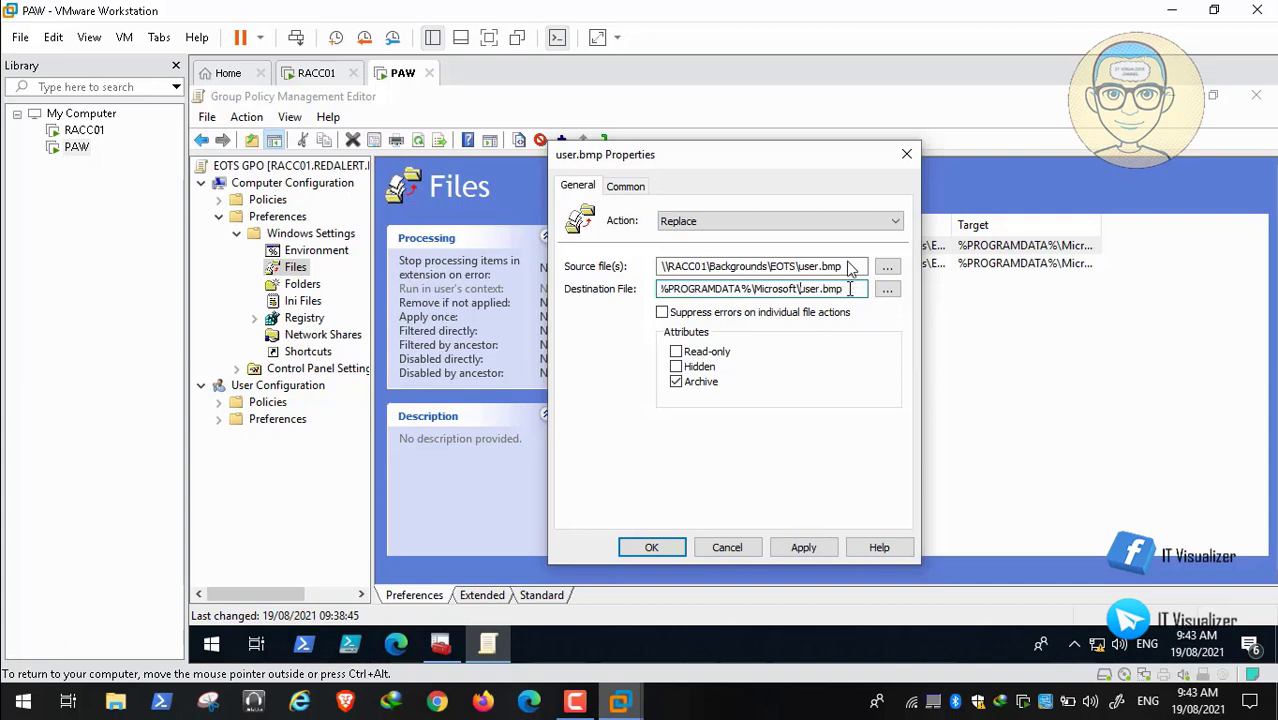
{"action": "key", "text": "ctrl+z"}
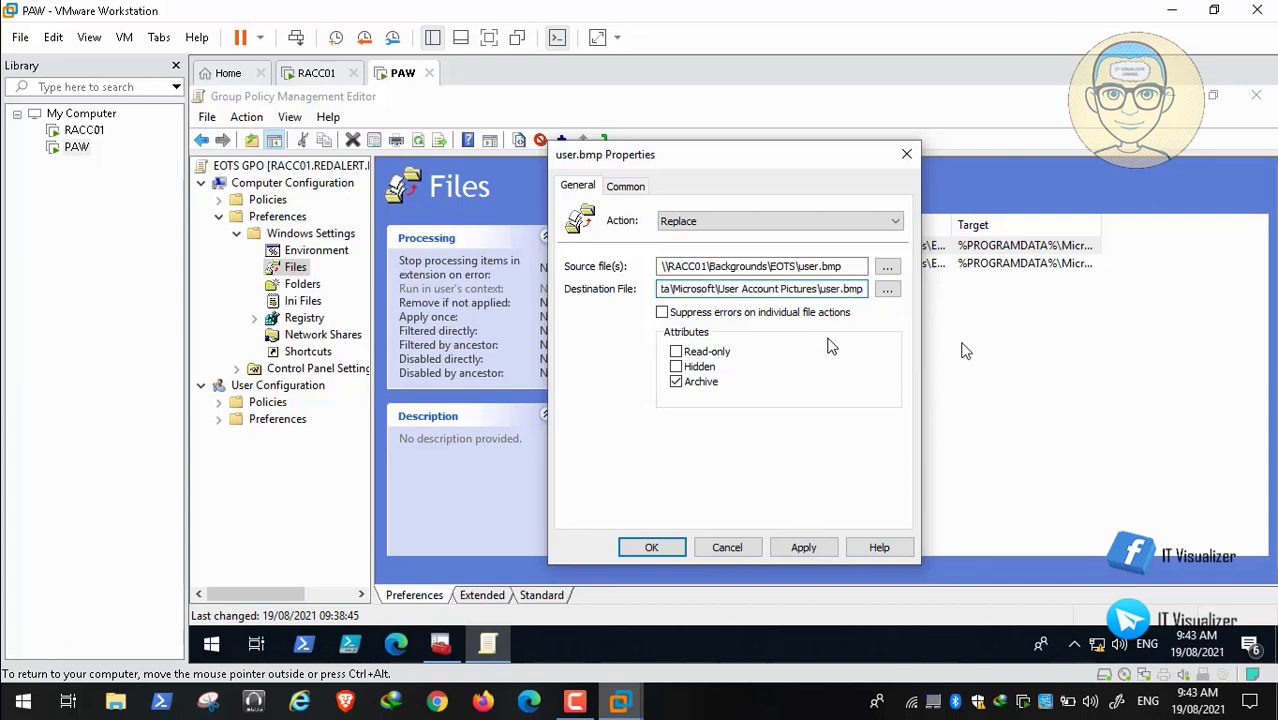
{"action": "left_click", "coordinate": [806, 547]}
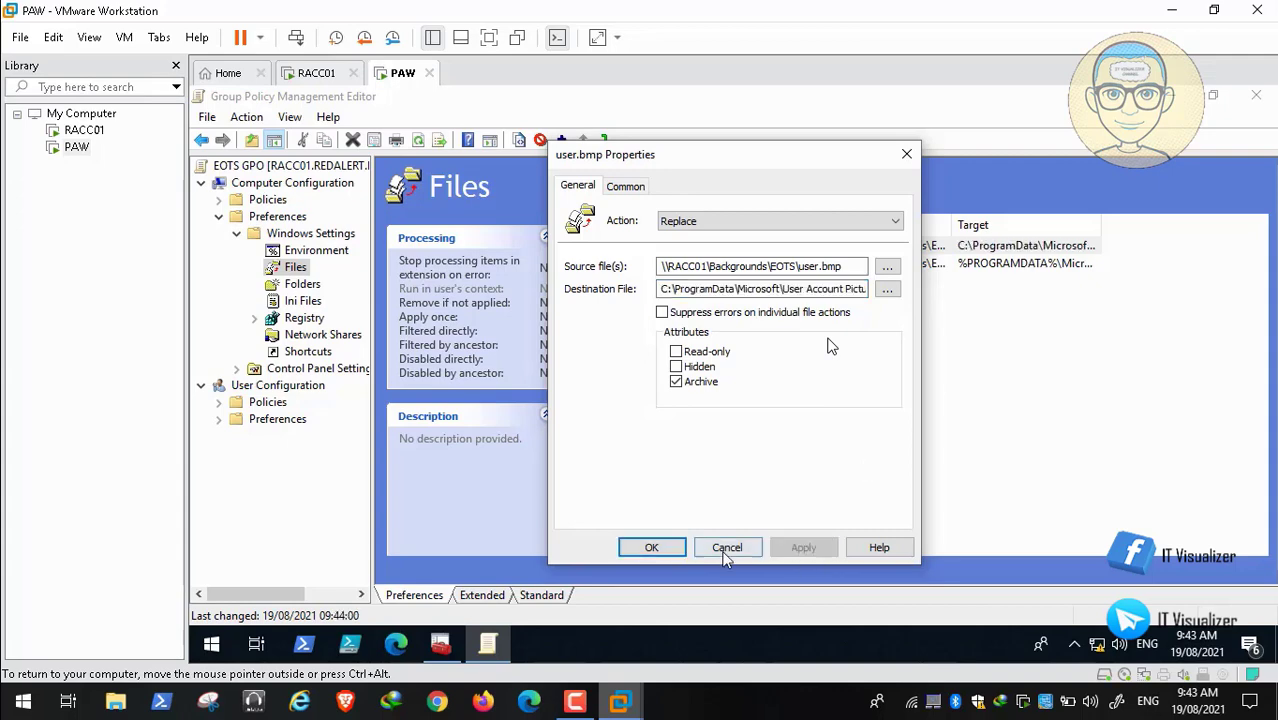
{"action": "left_click", "coordinate": [651, 548]}
Step: Repoint EOTS user.jpg to C:\ProgramData\Microsoft\User Account Pictures and close the editor
{"action": "double_click", "coordinate": [614, 265]}
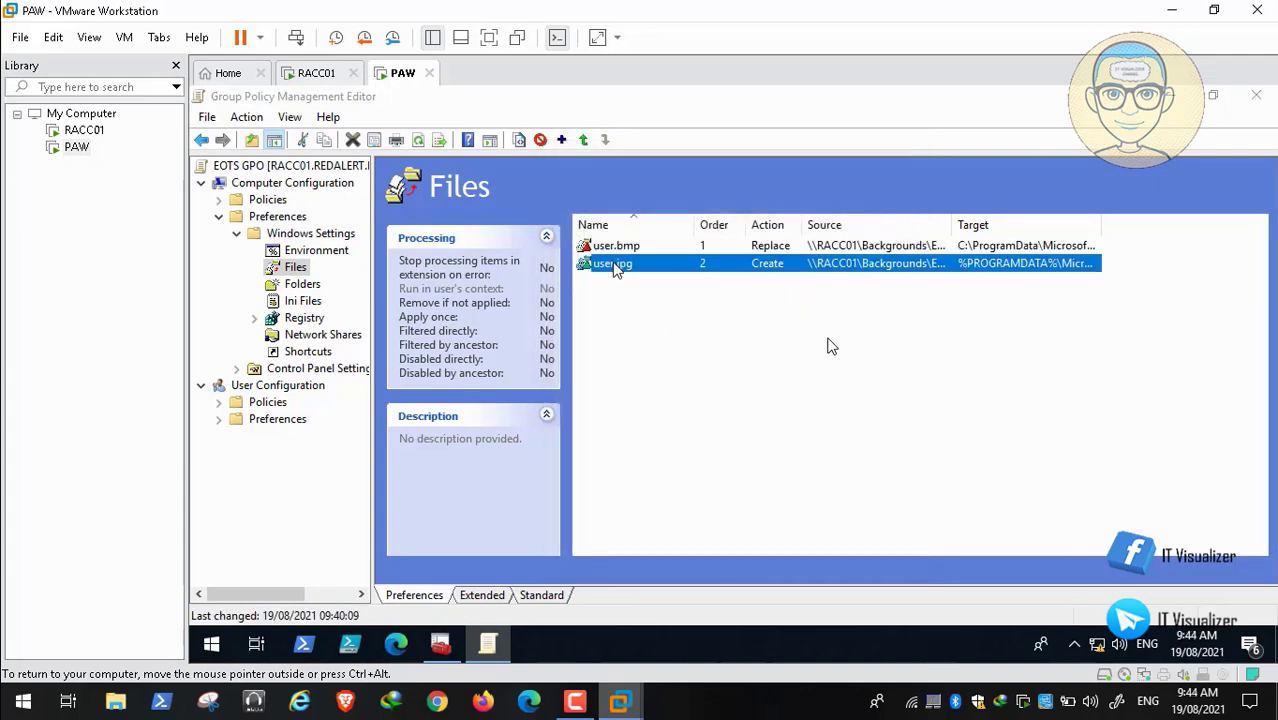
{"action": "key", "text": "Right"}
{"action": "key", "text": "Right"}
{"action": "key", "text": "Right"}
{"action": "key", "text": "Right"}
{"action": "key", "text": "Right"}
{"action": "key", "text": "Right"}
{"action": "key", "text": "Right"}
{"action": "key", "text": "Right"}
{"action": "key", "text": "Right"}
{"action": "key", "text": "Right"}
{"action": "key", "text": "Right"}
{"action": "key", "text": "Right"}
{"action": "key", "text": "Right"}
{"action": "key", "text": "Right"}
{"action": "key", "text": "Right"}
{"action": "key", "text": "Right"}
{"action": "key", "text": "Right"}
{"action": "key", "text": "Right"}
{"action": "key", "text": "Right"}
{"action": "key", "text": "Right"}
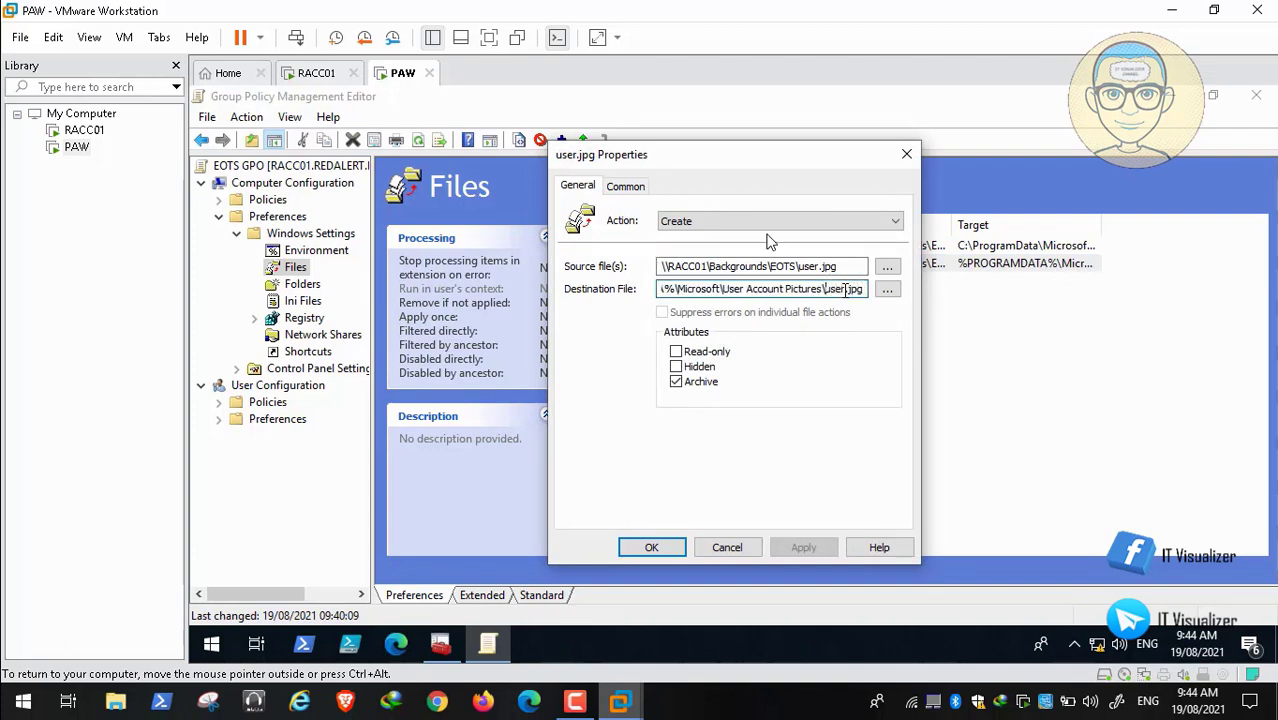
{"action": "key", "text": "BackSpace"}
{"action": "key", "text": "BackSpace"}
{"action": "key", "text": "BackSpace"}
{"action": "key", "text": "BackSpace"}
{"action": "key", "text": "BackSpace"}
{"action": "key", "text": "BackSpace"}
{"action": "key", "text": "BackSpace"}
{"action": "key", "text": "BackSpace"}
{"action": "key", "text": "BackSpace"}
{"action": "key", "text": "BackSpace"}
{"action": "key", "text": "BackSpace"}
{"action": "key", "text": "BackSpace"}
{"action": "key", "text": "BackSpace"}
{"action": "key", "text": "BackSpace"}
{"action": "key", "text": "BackSpace"}
{"action": "key", "text": "BackSpace"}
{"action": "key", "text": "BackSpace"}
{"action": "key", "text": "BackSpace"}
{"action": "key", "text": "BackSpace"}
{"action": "key", "text": "BackSpace"}
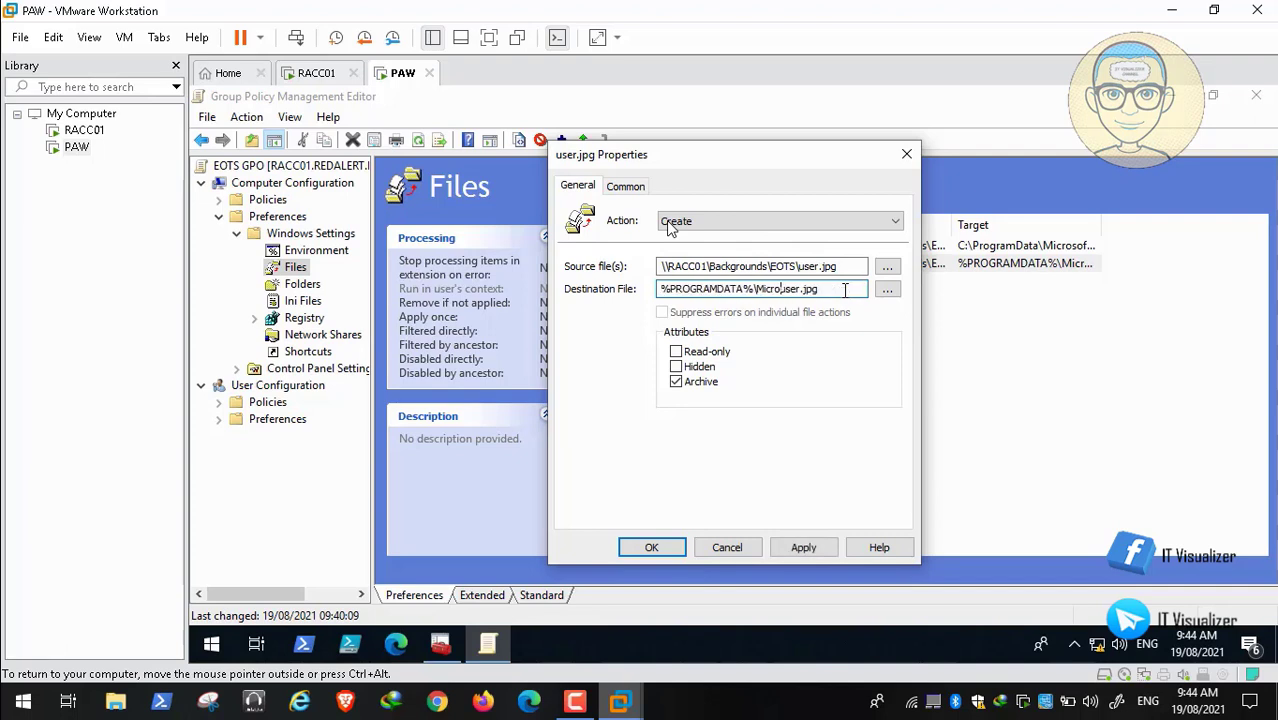
{"action": "key", "text": "BackSpace"}
{"action": "key", "text": "BackSpace"}
{"action": "key", "text": "BackSpace"}
{"action": "key", "text": "BackSpace"}
{"action": "key", "text": "BackSpace"}
{"action": "key", "text": "ctrl+v"}
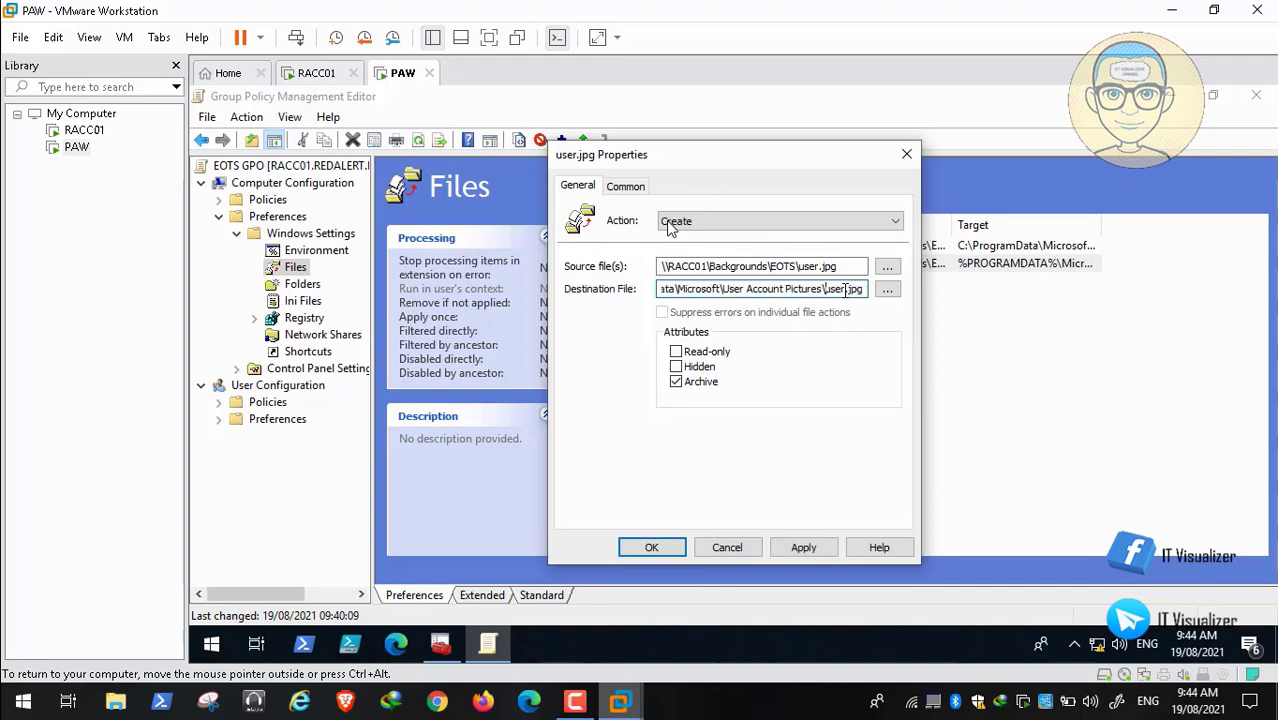
{"action": "key", "text": "End"}
{"action": "left_click", "coordinate": [803, 547]}
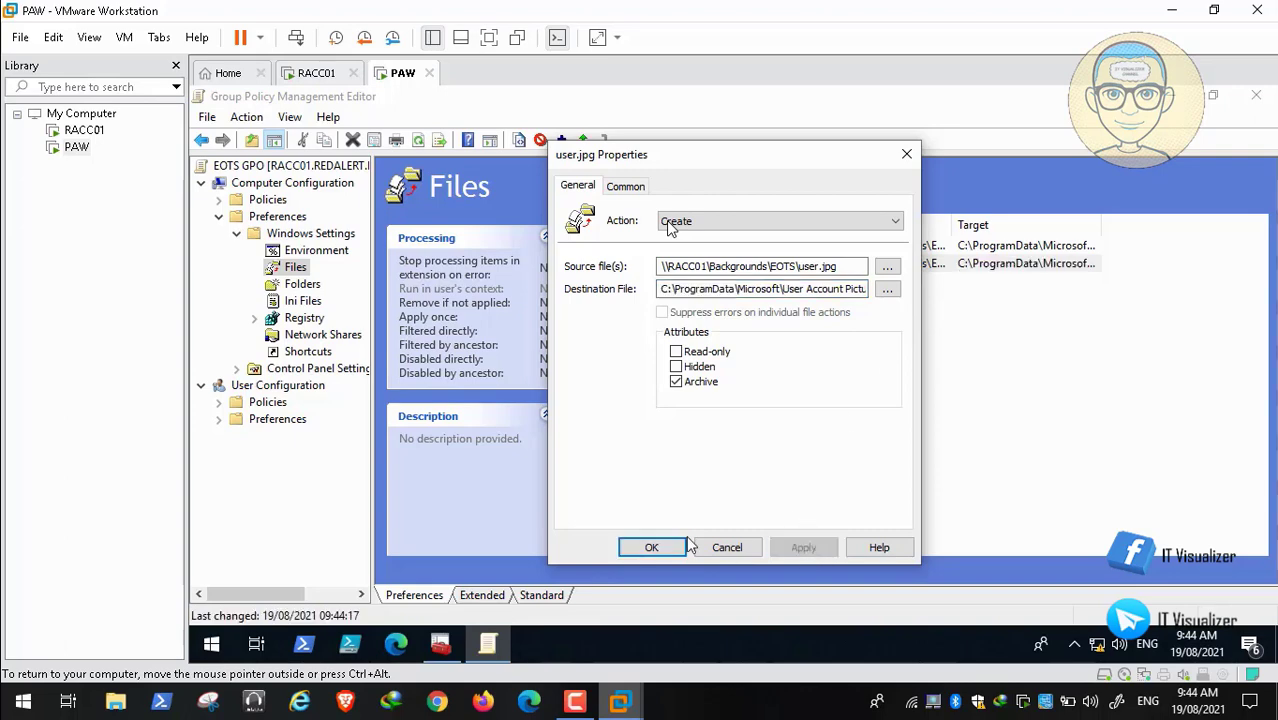
{"action": "left_click", "coordinate": [654, 546]}
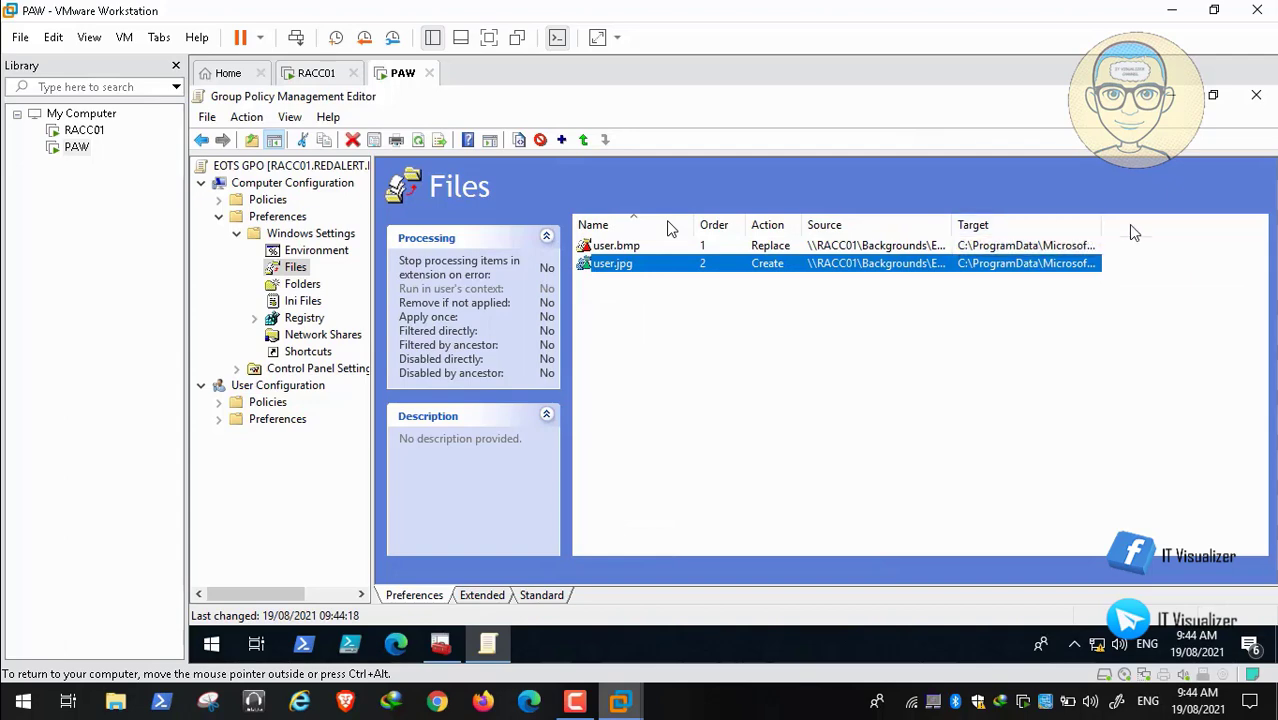
{"action": "left_click", "coordinate": [1256, 97]}
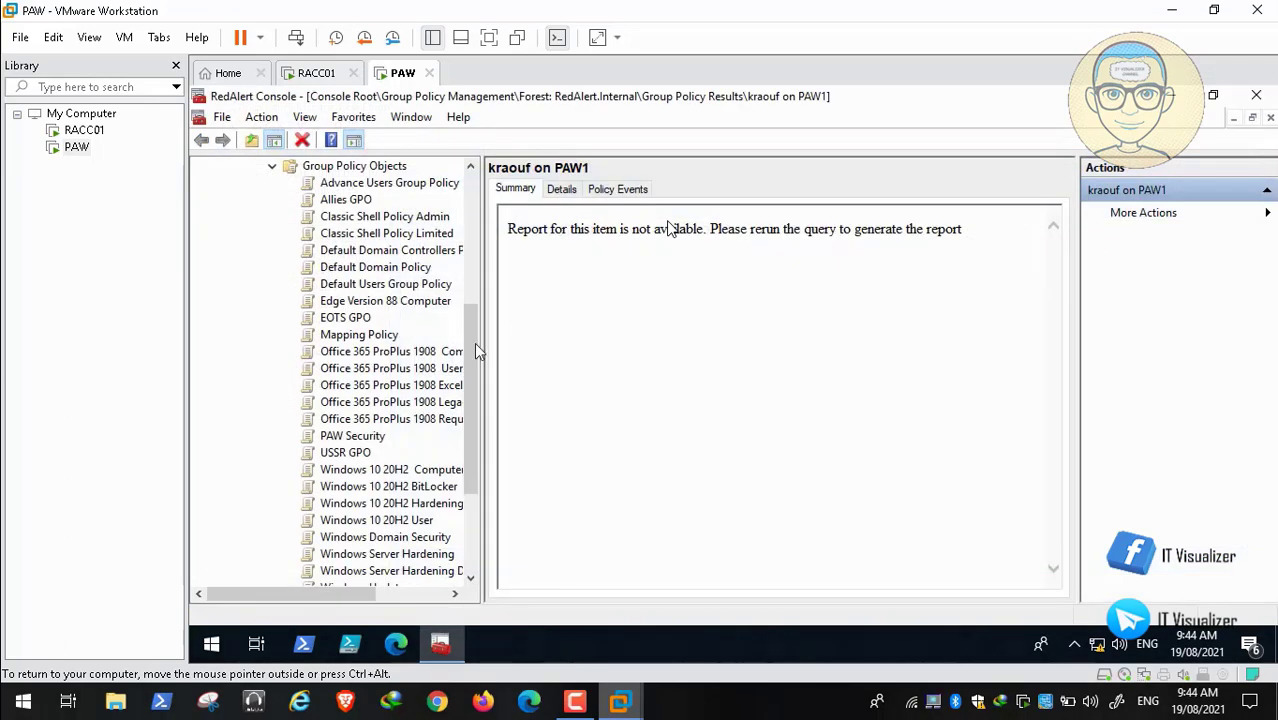
Step: Edit the USSR GPO and show its Computer Preferences > Windows Settings > Files items
{"action": "right_click", "coordinate": [360, 462]}
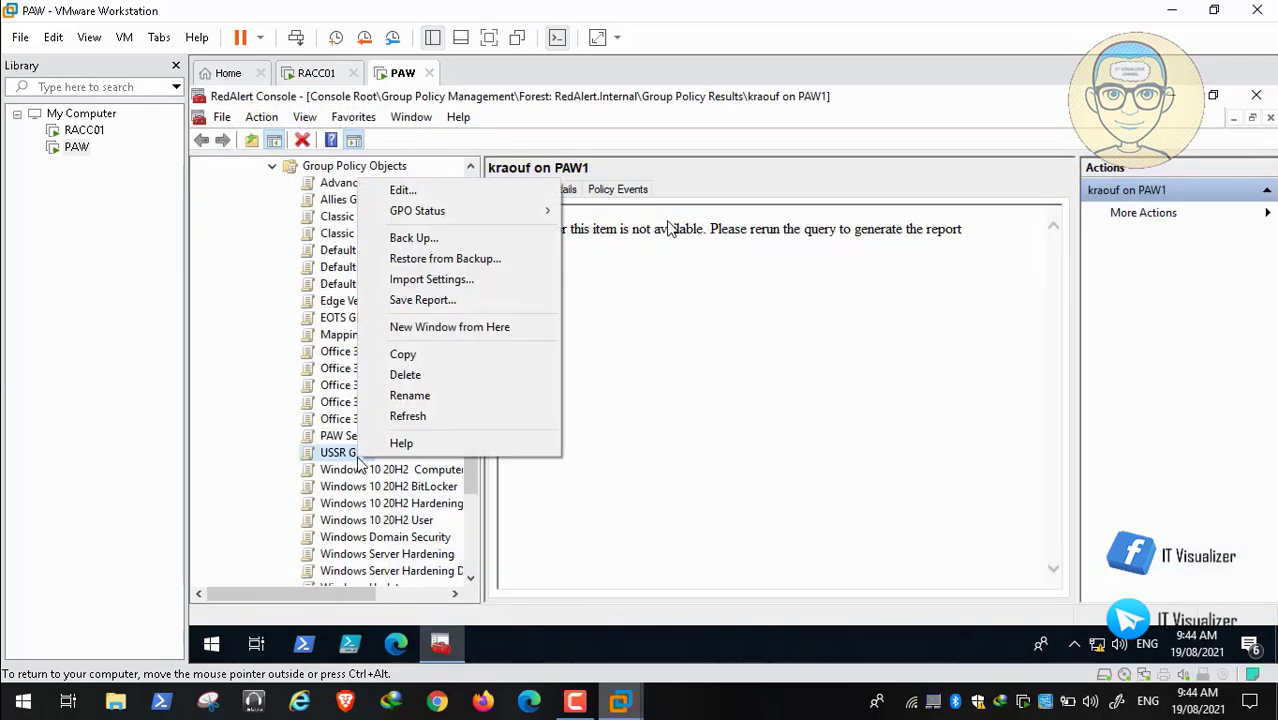
{"action": "left_click", "coordinate": [448, 191]}
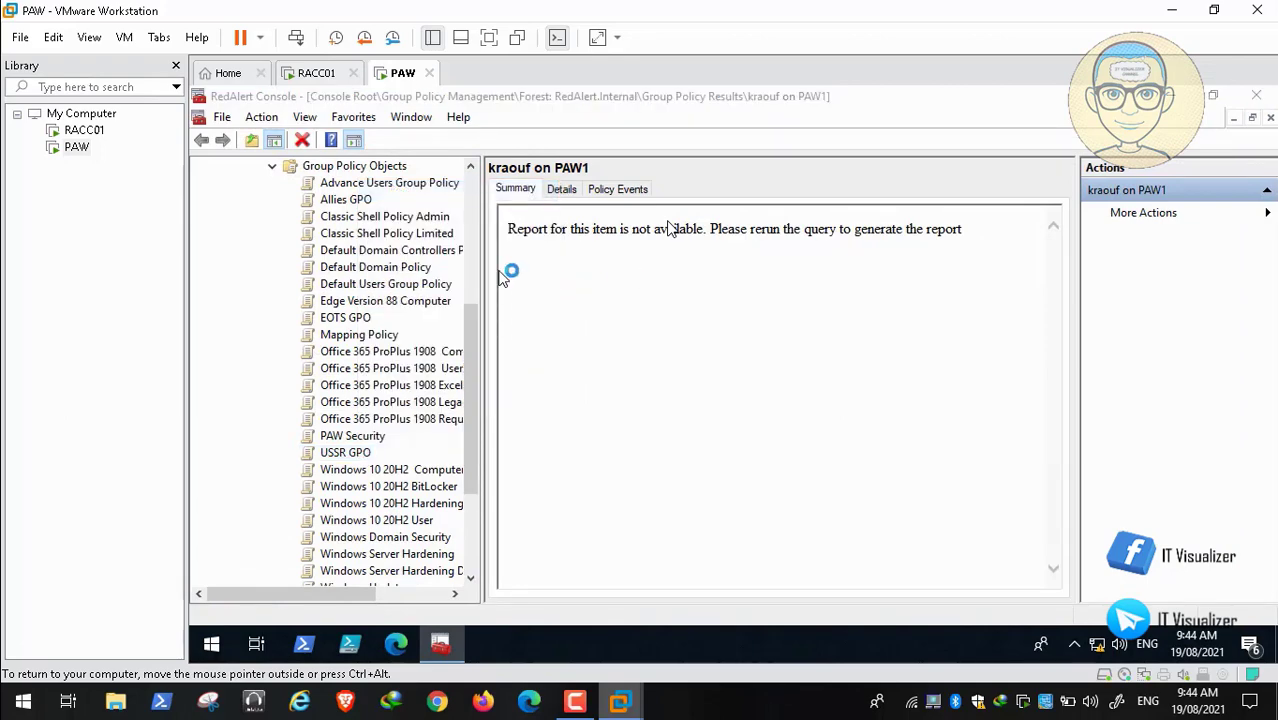
{"action": "left_click", "coordinate": [945, 103]}
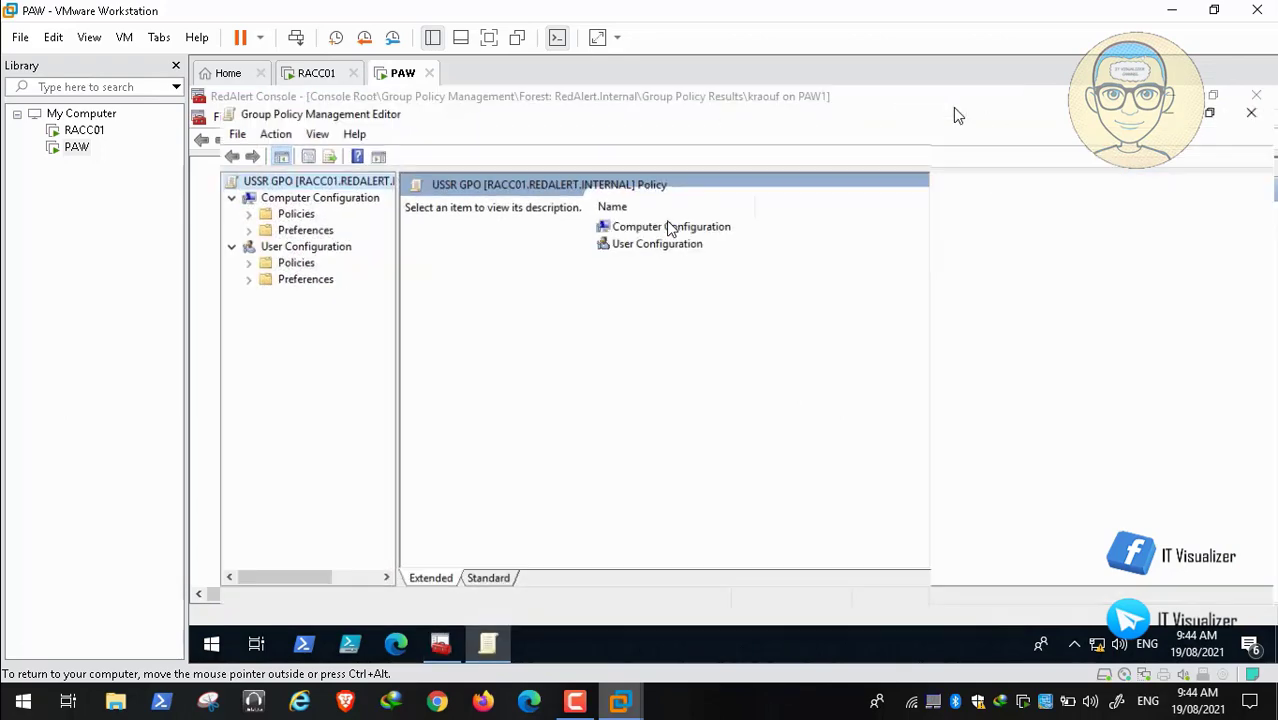
{"action": "left_click", "coordinate": [219, 217]}
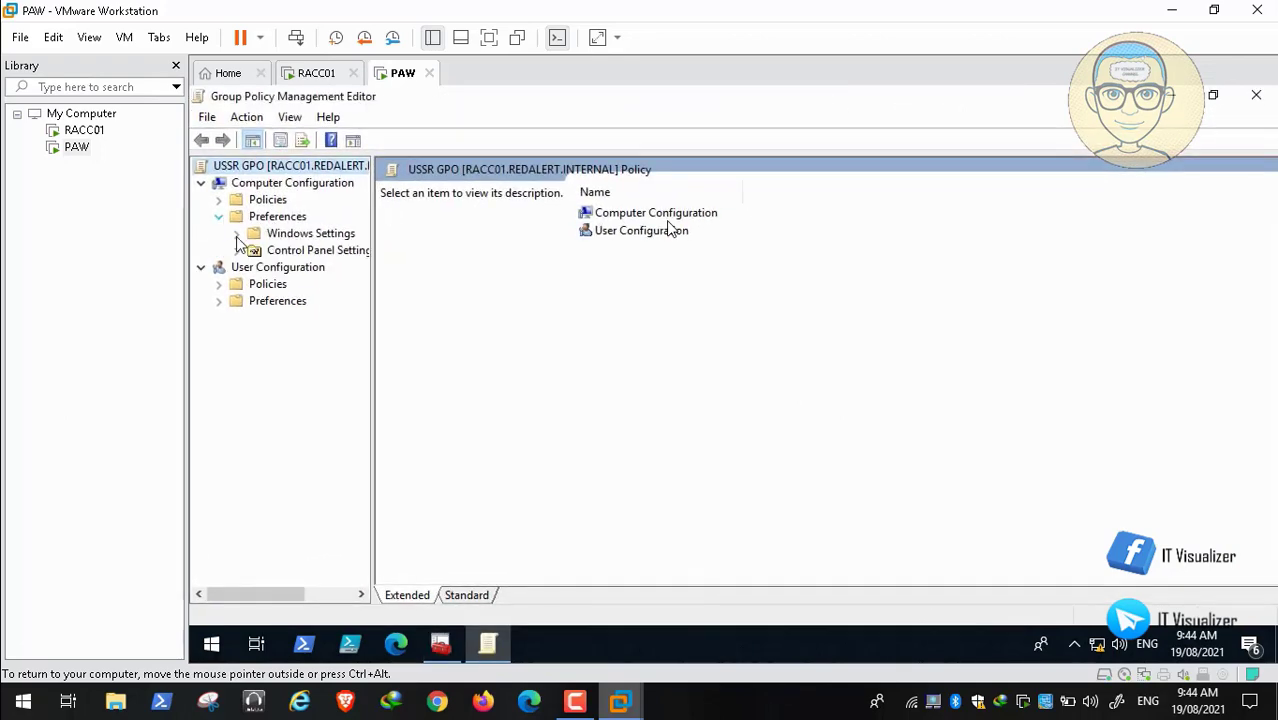
{"action": "left_click", "coordinate": [237, 251]}
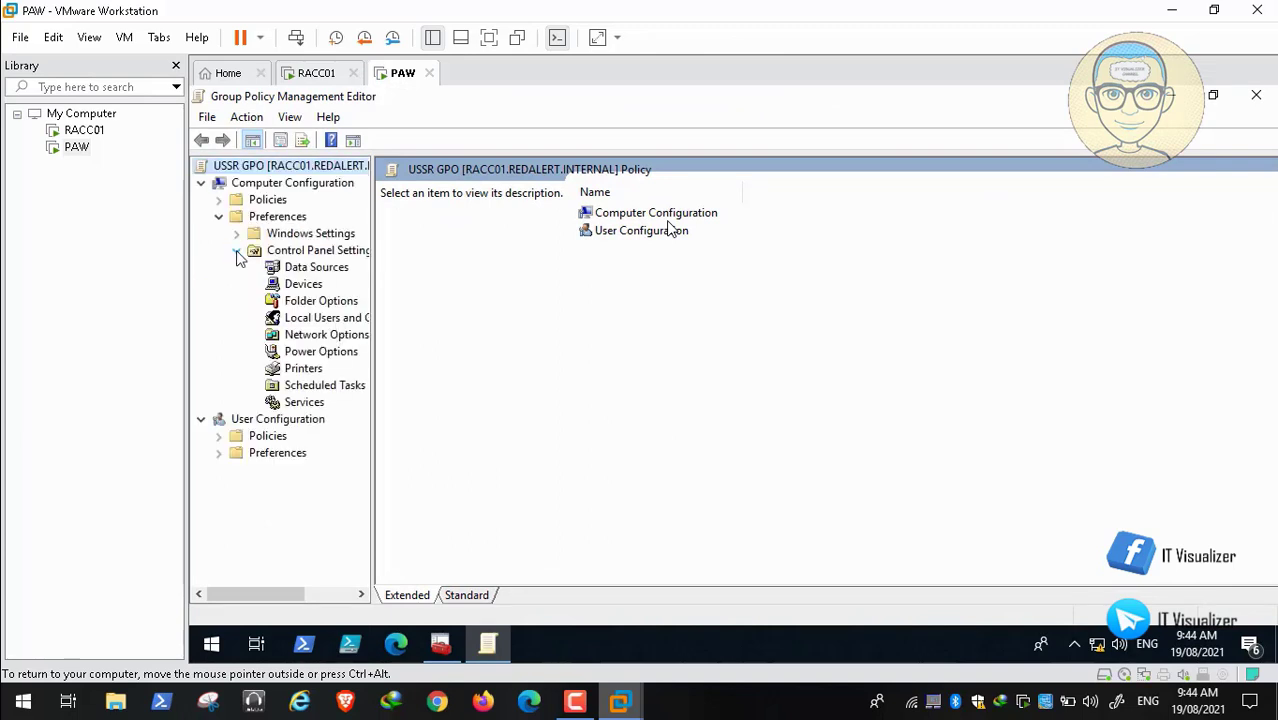
{"action": "left_click", "coordinate": [237, 251]}
{"action": "left_click", "coordinate": [290, 267]}
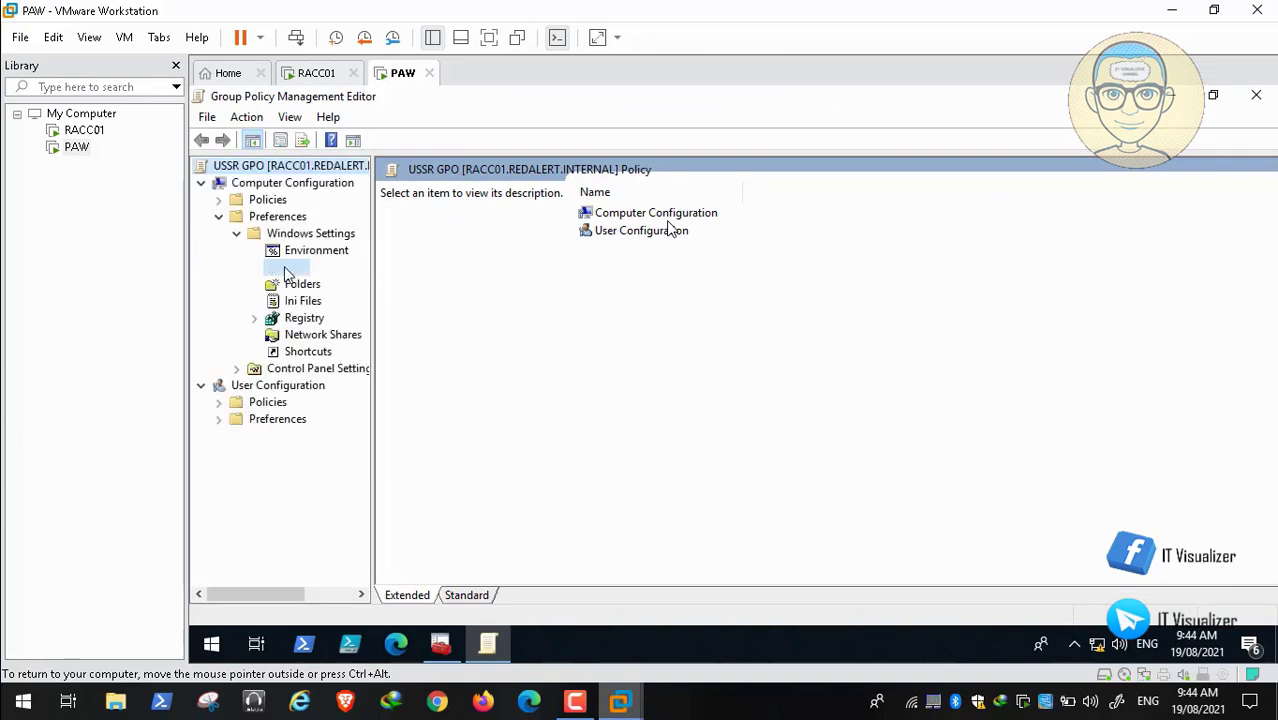
Step: Repoint USSR user.bmp's destination to C:\ProgramData\Microsoft\User Account Pictures
{"action": "double_click", "coordinate": [633, 247]}
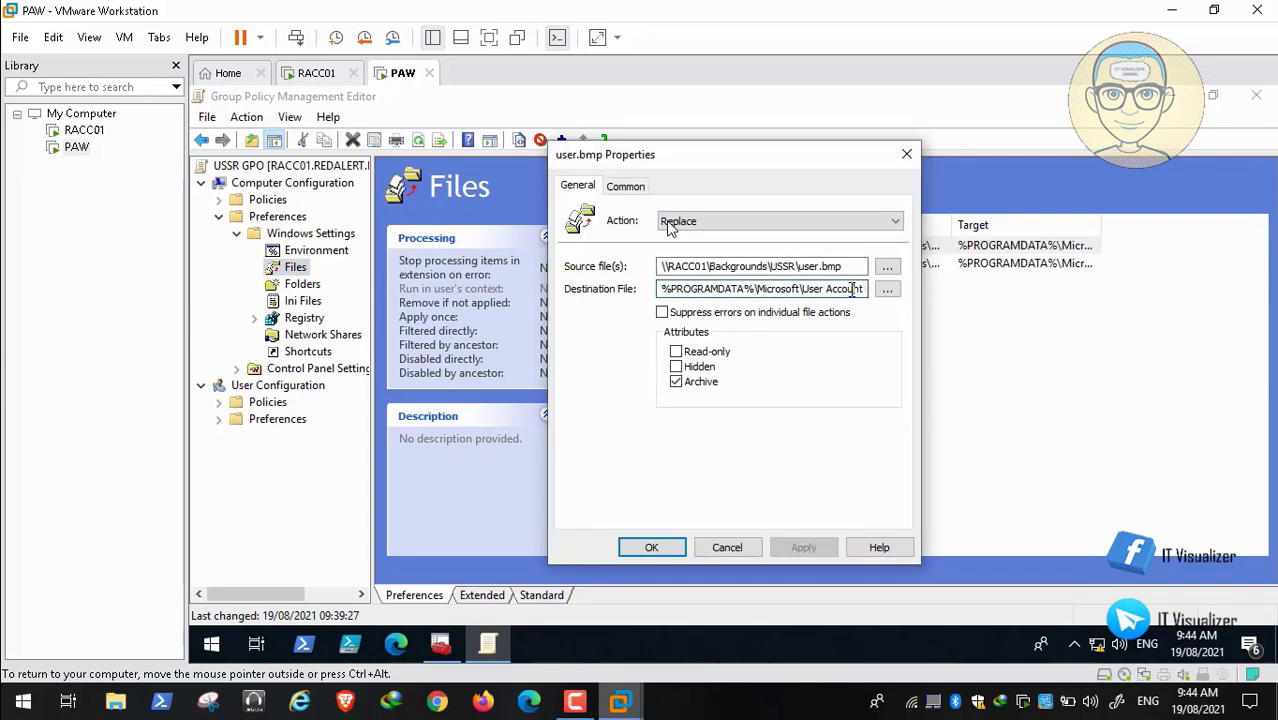
{"action": "key", "text": "Right"}
{"action": "key", "text": "Right"}
{"action": "key", "text": "Right"}
{"action": "key", "text": "Right"}
{"action": "key", "text": "Right"}
{"action": "key", "text": "Right"}
{"action": "key", "text": "Right"}
{"action": "key", "text": "Right"}
{"action": "key", "text": "Right"}
{"action": "key", "text": "Right"}
{"action": "key", "text": "Right"}
{"action": "key", "text": "Right"}
{"action": "key", "text": "Right"}
{"action": "key", "text": "Right"}
{"action": "key", "text": "Right"}
{"action": "key", "text": "Right"}
{"action": "key", "text": "Right"}
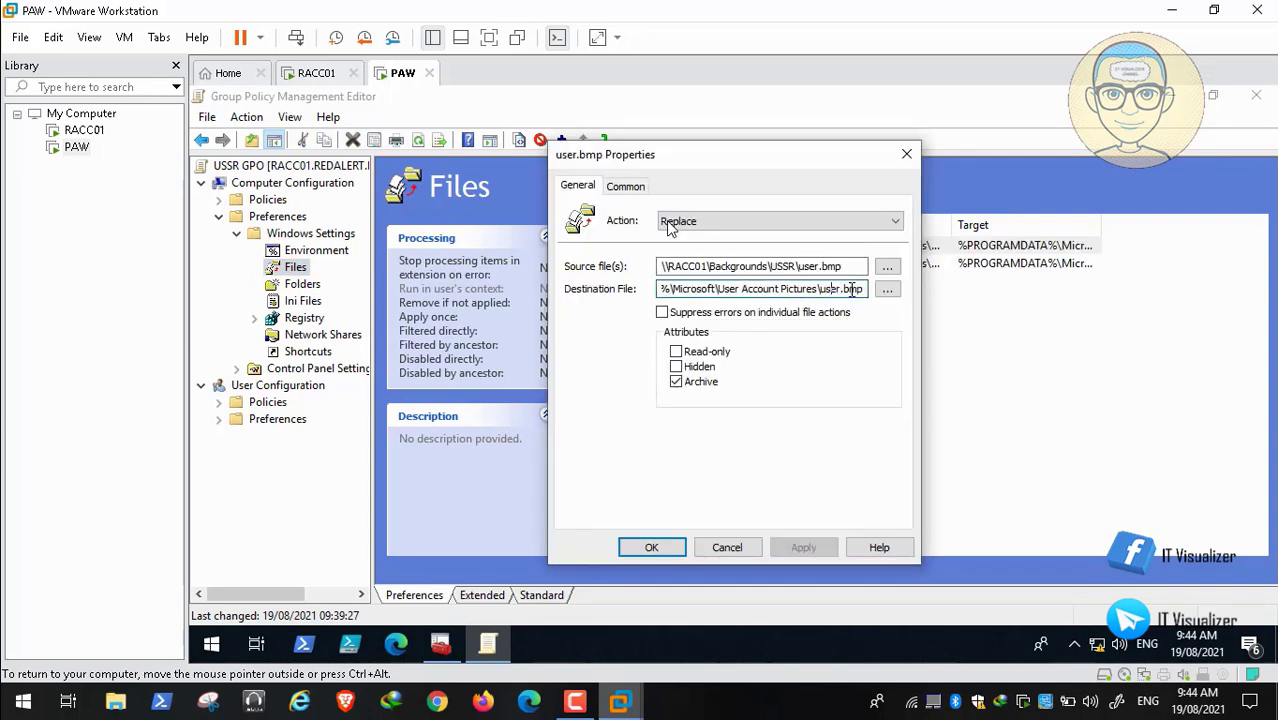
{"action": "key", "text": "BackSpace"}
{"action": "key", "text": "BackSpace"}
{"action": "key", "text": "BackSpace"}
{"action": "key", "text": "BackSpace"}
{"action": "key", "text": "BackSpace"}
{"action": "key", "text": "BackSpace"}
{"action": "key", "text": "BackSpace"}
{"action": "key", "text": "BackSpace"}
{"action": "key", "text": "BackSpace"}
{"action": "key", "text": "BackSpace"}
{"action": "key", "text": "BackSpace"}
{"action": "key", "text": "BackSpace"}
{"action": "key", "text": "BackSpace"}
{"action": "key", "text": "BackSpace"}
{"action": "key", "text": "BackSpace"}
{"action": "key", "text": "BackSpace"}
{"action": "key", "text": "BackSpace"}
{"action": "key", "text": "BackSpace"}
{"action": "key", "text": "BackSpace"}
{"action": "key", "text": "BackSpace"}
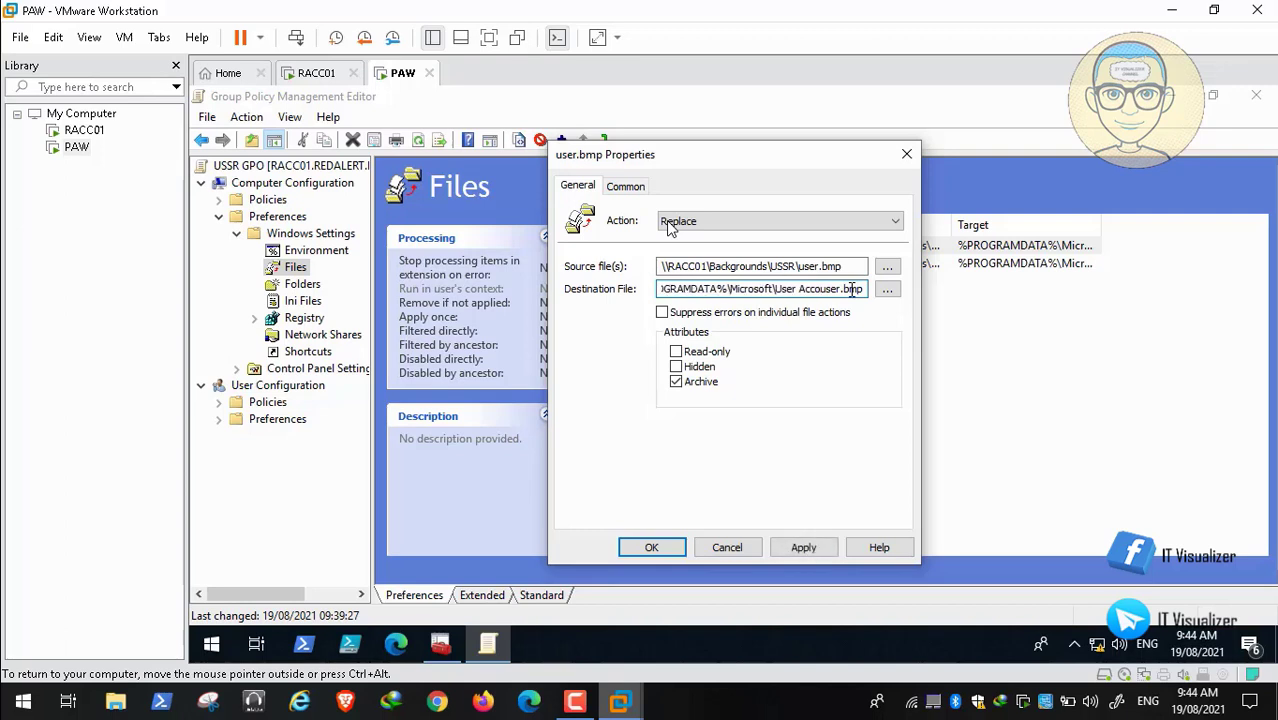
{"action": "key", "text": "BackSpace"}
{"action": "key", "text": "BackSpace"}
{"action": "key", "text": "BackSpace"}
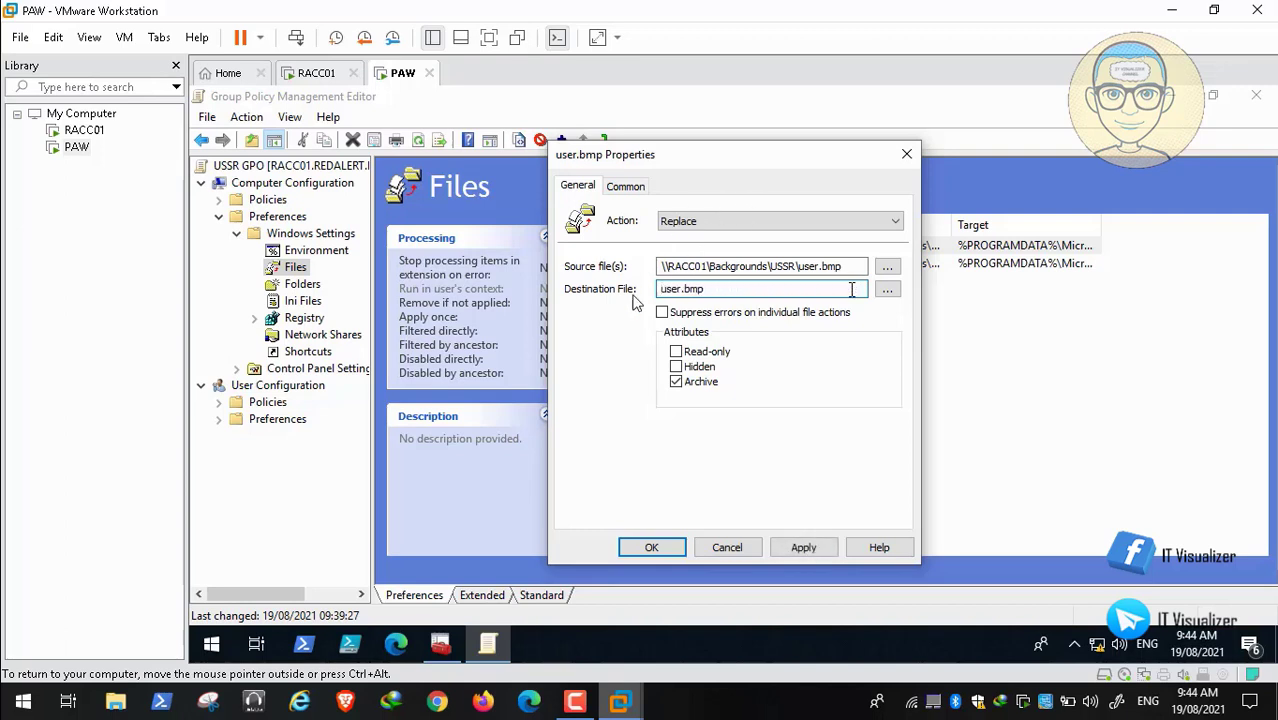
{"action": "type", "text": "C:\\ProgramData\\Microsoft\\User Account Pictures\\"}
{"action": "left_click", "coordinate": [803, 547]}
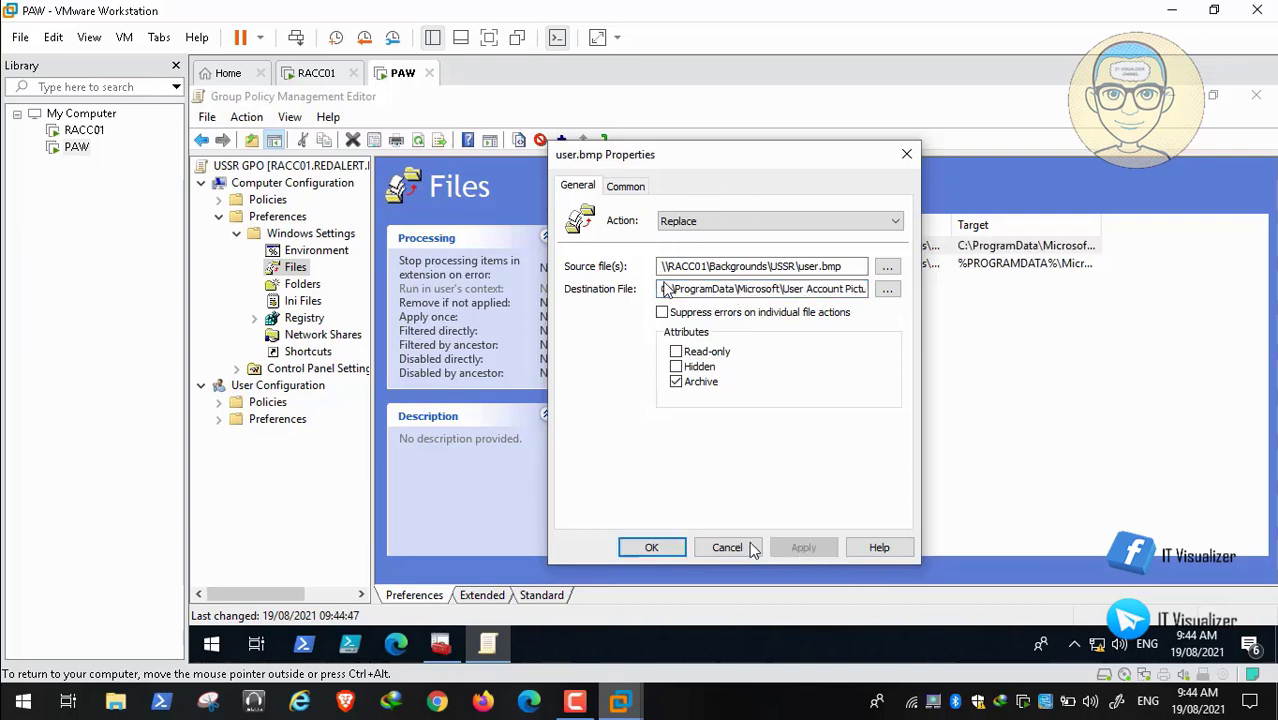
{"action": "left_click", "coordinate": [652, 546]}
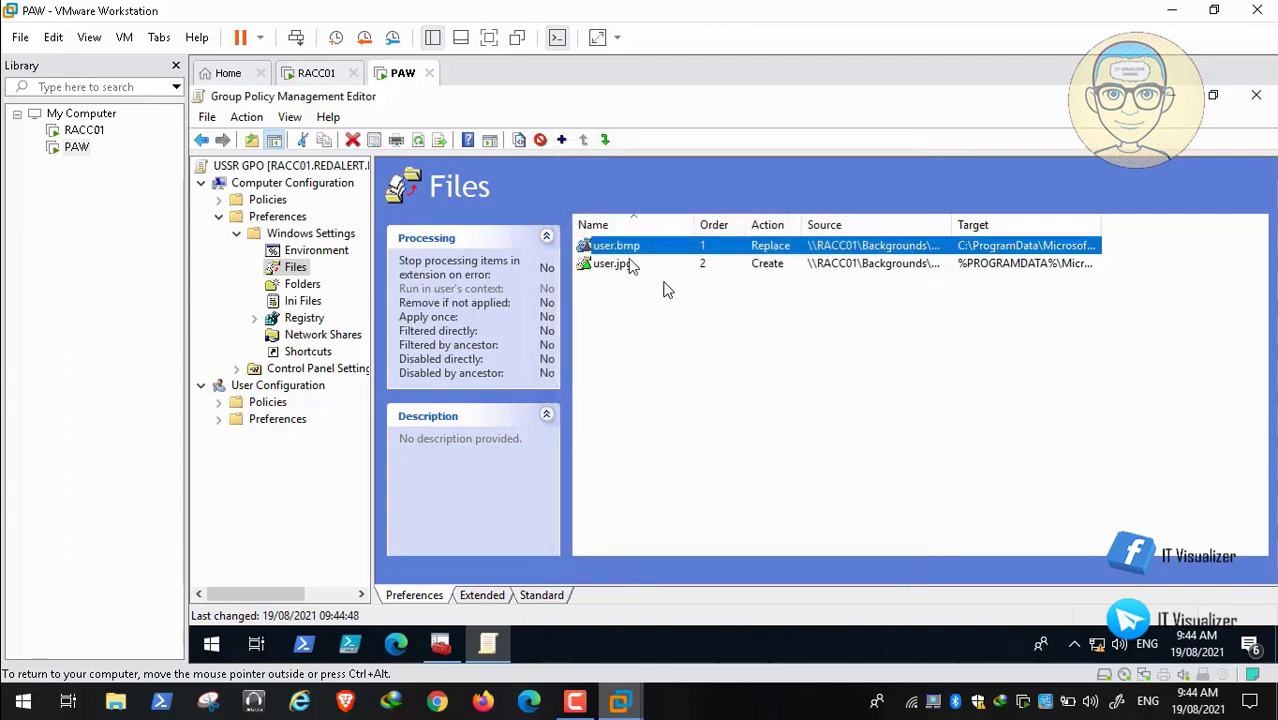
Step: Repoint USSR user.jpg to the same folder, widen the Target column, and close the editor
{"action": "double_click", "coordinate": [630, 264]}
{"action": "left_click", "coordinate": [800, 289]}
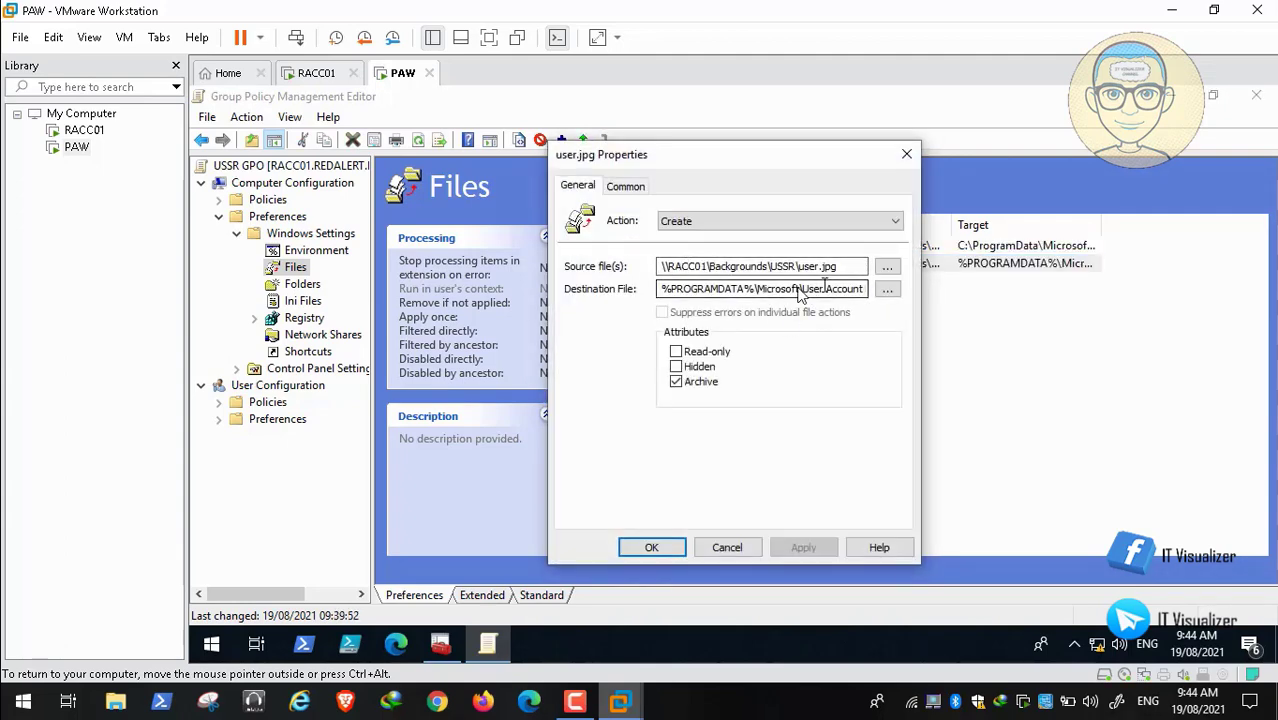
{"action": "key", "text": "Right"}
{"action": "key", "text": "Right"}
{"action": "key", "text": "Right"}
{"action": "key", "text": "Right"}
{"action": "key", "text": "Right"}
{"action": "key", "text": "Right"}
{"action": "key", "text": "Right"}
{"action": "key", "text": "Right"}
{"action": "key", "text": "Right"}
{"action": "key", "text": "Right"}
{"action": "key", "text": "Right"}
{"action": "key", "text": "Right"}
{"action": "key", "text": "Right"}
{"action": "key", "text": "Right"}
{"action": "key", "text": "Right"}
{"action": "key", "text": "Right"}
{"action": "key", "text": "Right"}
{"action": "key", "text": "Right"}
{"action": "key", "text": "Right"}
{"action": "key", "text": "Right"}
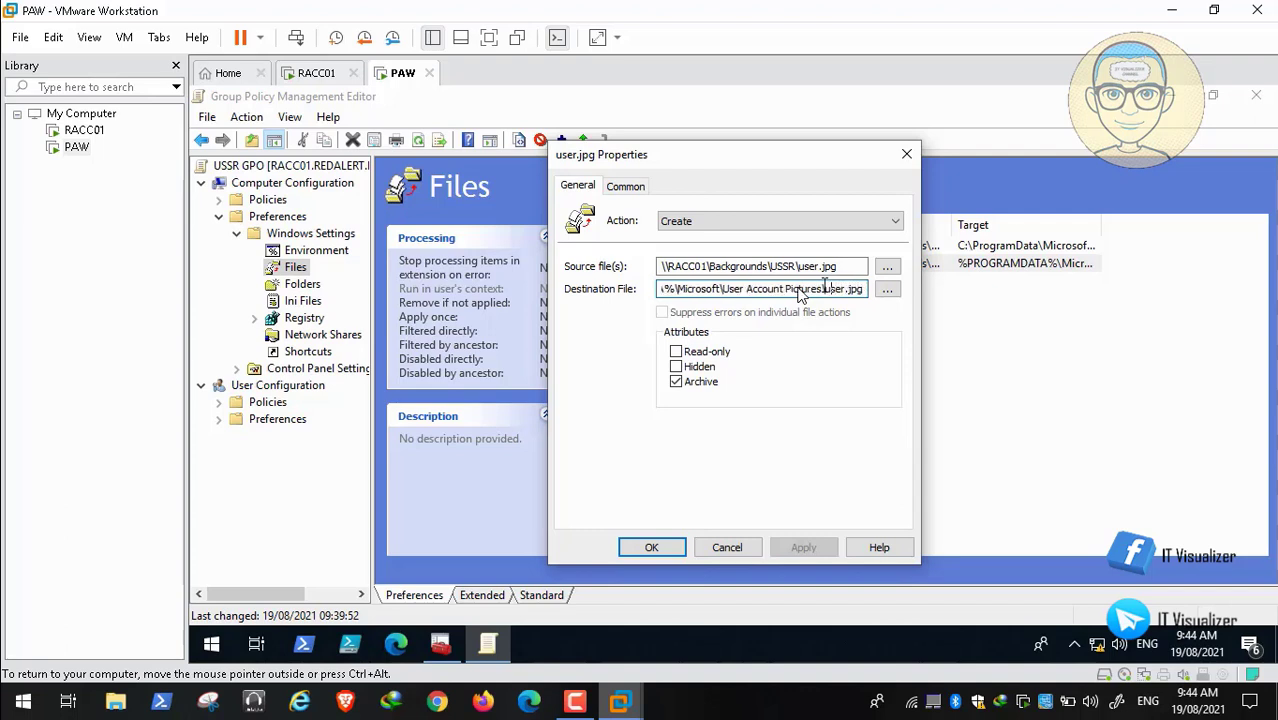
{"action": "key", "text": "BackSpace"}
{"action": "key", "text": "BackSpace"}
{"action": "key", "text": "BackSpace"}
{"action": "key", "text": "BackSpace"}
{"action": "key", "text": "BackSpace"}
{"action": "key", "text": "BackSpace"}
{"action": "key", "text": "BackSpace"}
{"action": "key", "text": "BackSpace"}
{"action": "key", "text": "BackSpace"}
{"action": "key", "text": "BackSpace"}
{"action": "key", "text": "BackSpace"}
{"action": "key", "text": "BackSpace"}
{"action": "key", "text": "BackSpace"}
{"action": "key", "text": "BackSpace"}
{"action": "key", "text": "BackSpace"}
{"action": "key", "text": "BackSpace"}
{"action": "key", "text": "BackSpace"}
{"action": "key", "text": "BackSpace"}
{"action": "key", "text": "BackSpace"}
{"action": "key", "text": "BackSpace"}
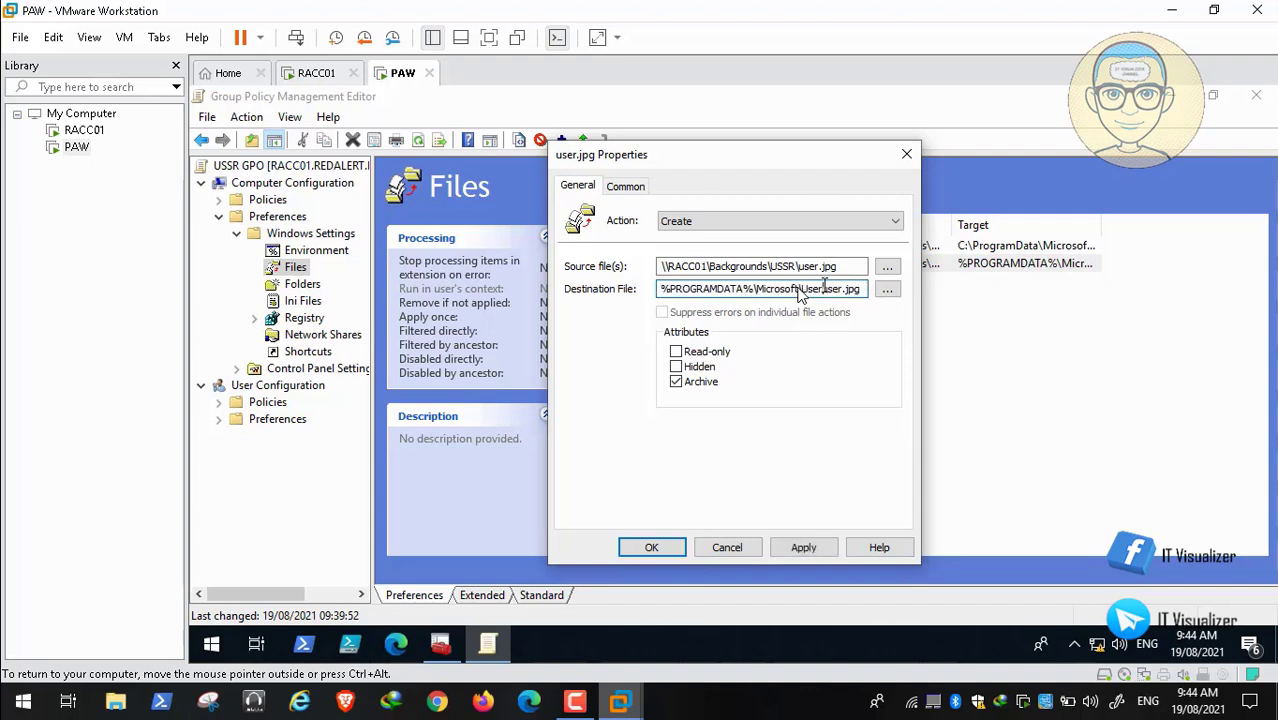
{"action": "key", "text": "BackSpace"}
{"action": "key", "text": "BackSpace"}
{"action": "key", "text": "BackSpace"}
{"action": "key", "text": "BackSpace"}
{"action": "key", "text": "BackSpace"}
{"action": "key", "text": "BackSpace"}
{"action": "key", "text": "BackSpace"}
{"action": "key", "text": "BackSpace"}
{"action": "key", "text": "BackSpace"}
{"action": "key", "text": "BackSpace"}
{"action": "key", "text": "BackSpace"}
{"action": "key", "text": "BackSpace"}
{"action": "type", "text": "C:\\ProgramData\\Microsoft\\User Account Pictures\\"}
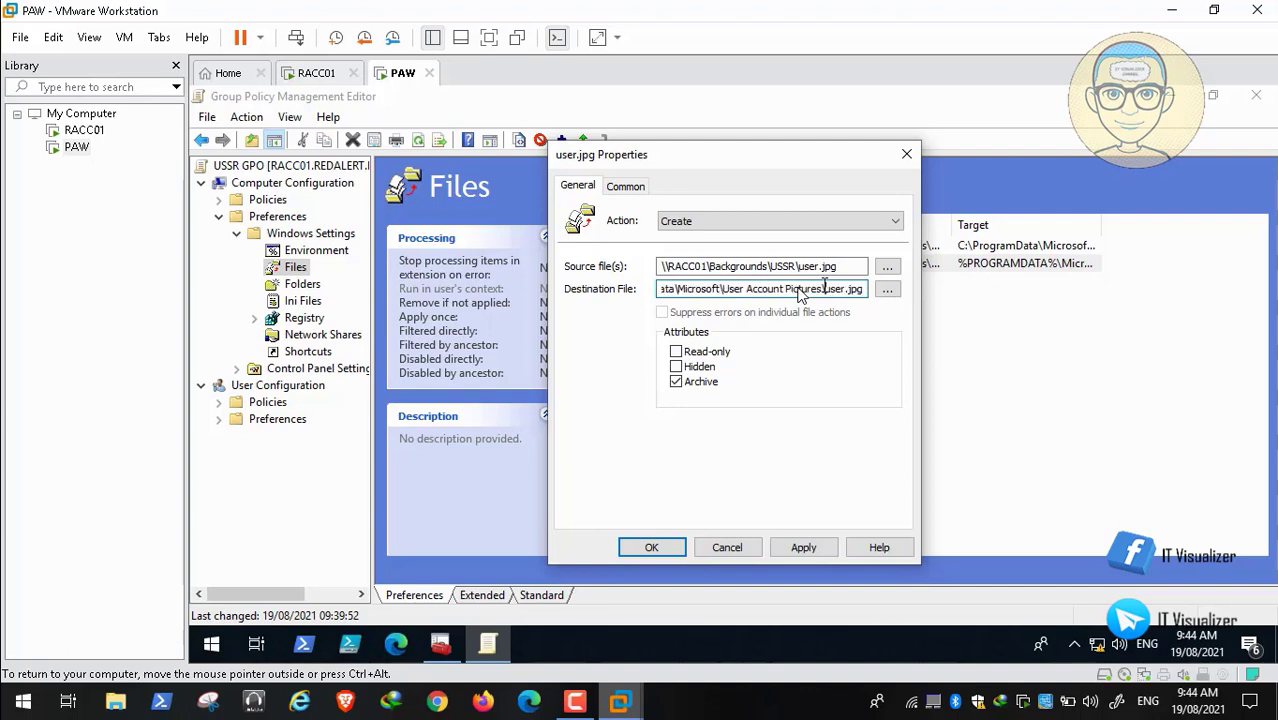
{"action": "left_click", "coordinate": [803, 547]}
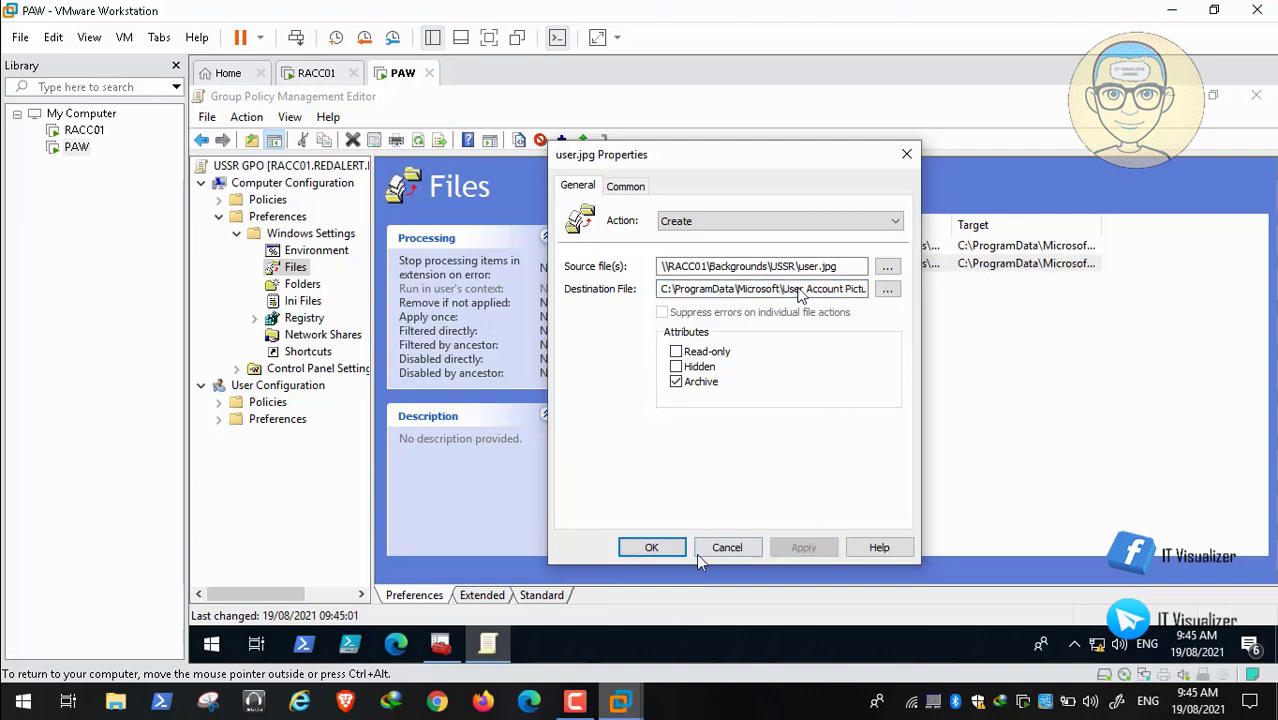
{"action": "left_click", "coordinate": [653, 548]}
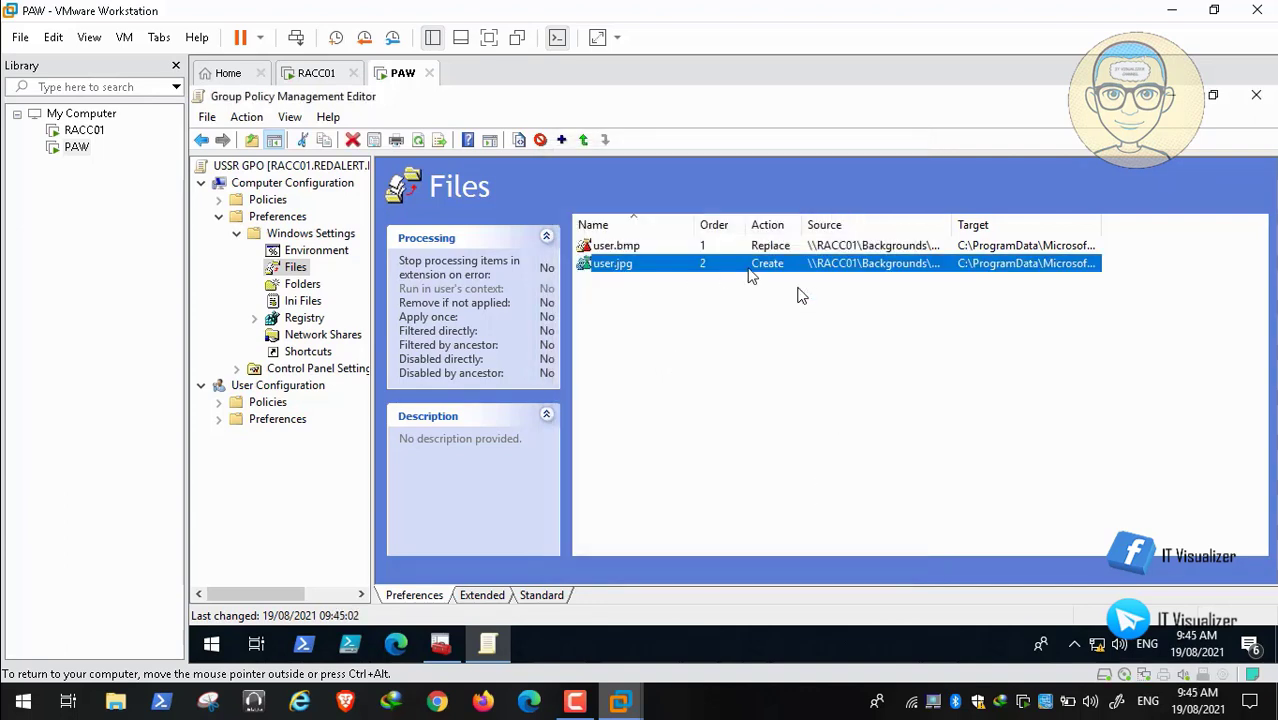
{"action": "left_click_drag", "start_coordinate": [1104, 226], "coordinate": [1265, 240]}
{"action": "left_click", "coordinate": [1256, 95]}
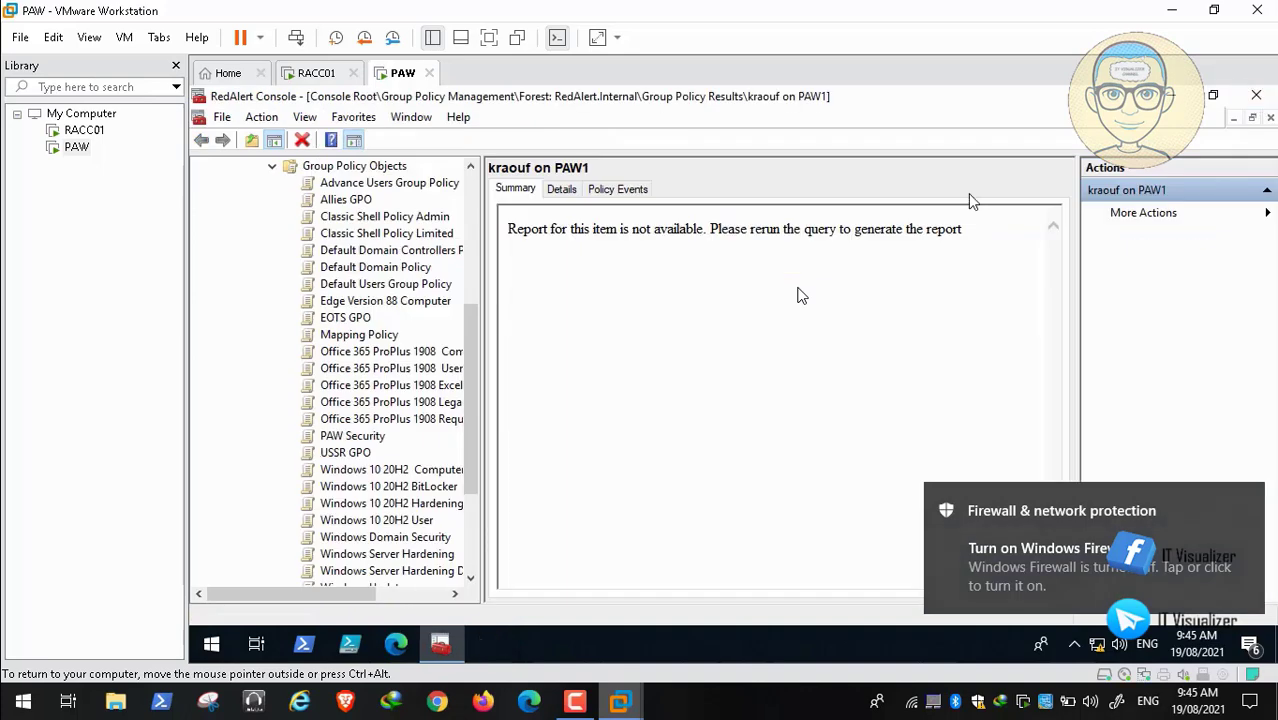
Step: Close the RedAlert Console and restart the PAW virtual machine
{"action": "left_click", "coordinate": [1256, 95]}
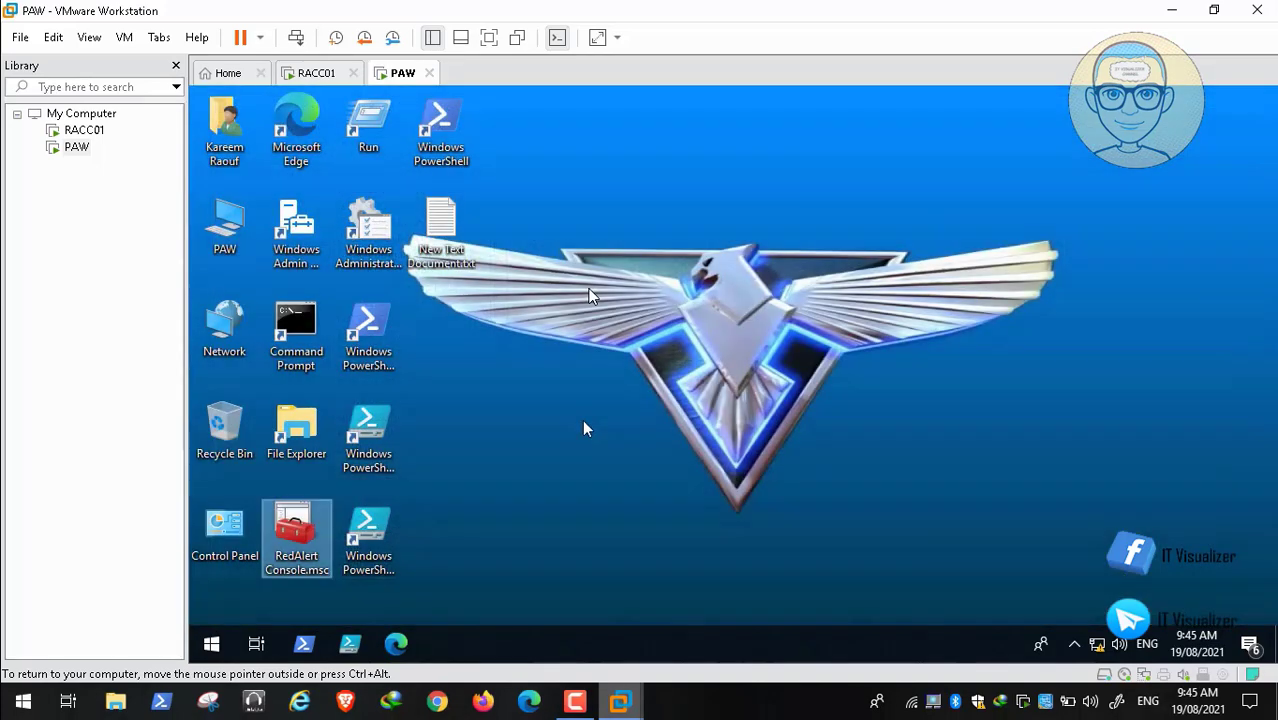
{"action": "right_click", "coordinate": [211, 644]}
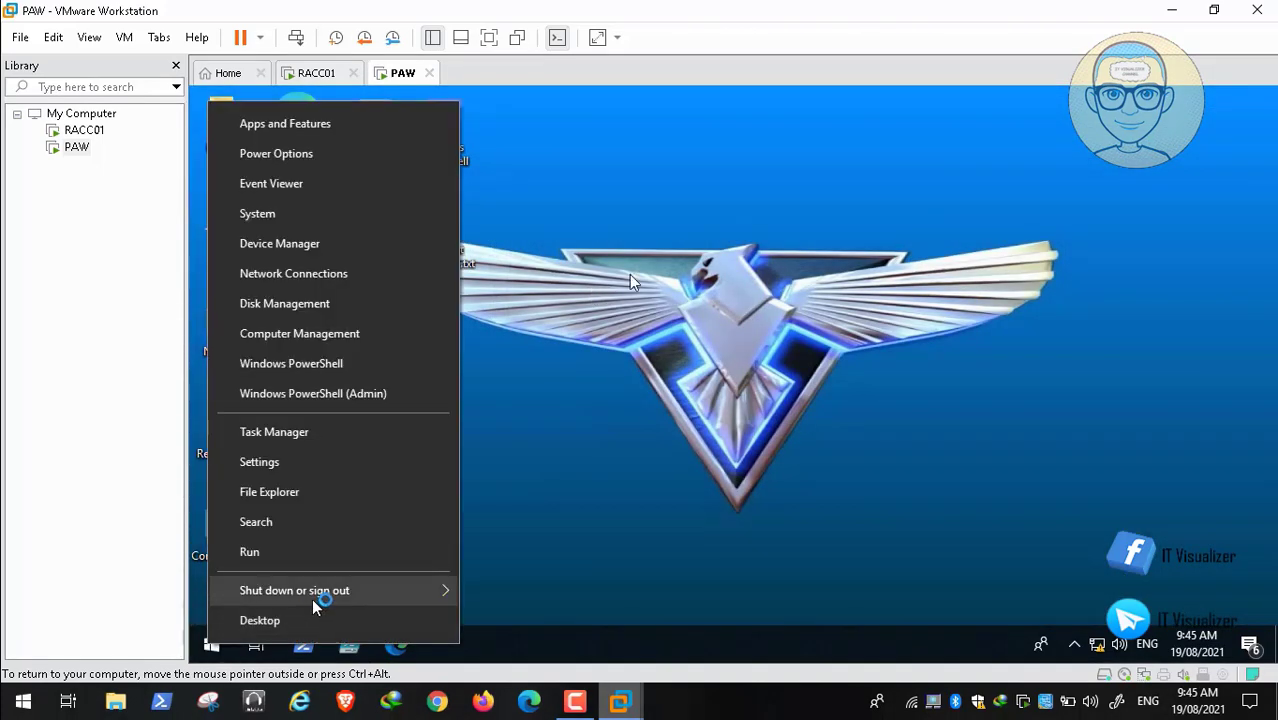
{"action": "mouse_move", "coordinate": [462, 592]}
{"action": "left_click", "coordinate": [503, 586]}
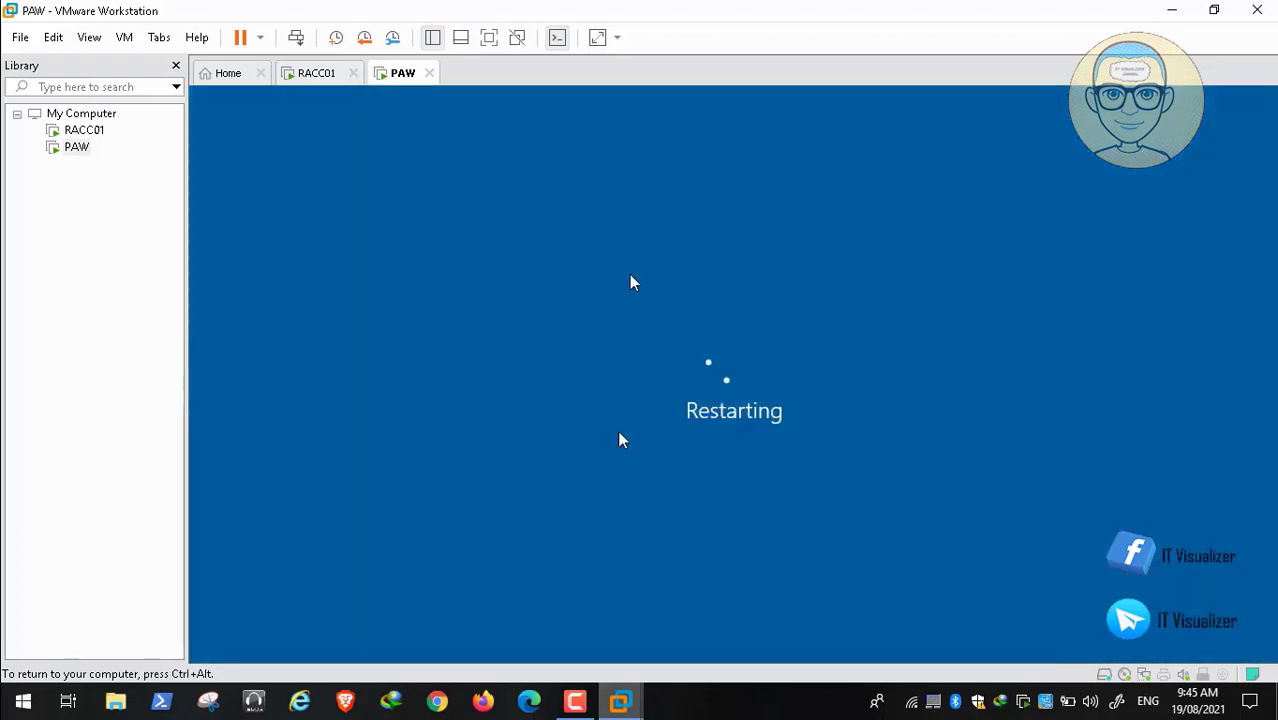
{"action": "left_click", "coordinate": [575, 701]}
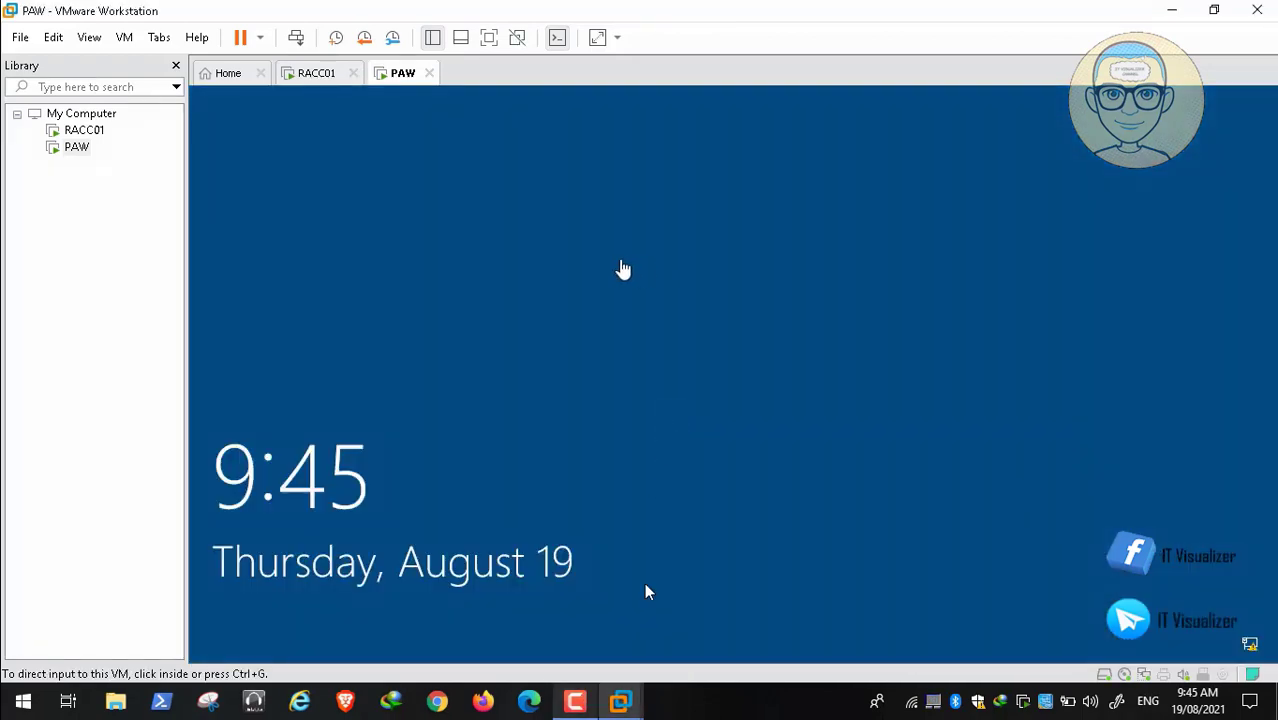
Step: Send Ctrl+Alt+Del, accept the notice, and sign in with the REDALERT domain username and password
{"action": "left_click", "coordinate": [296, 40]}
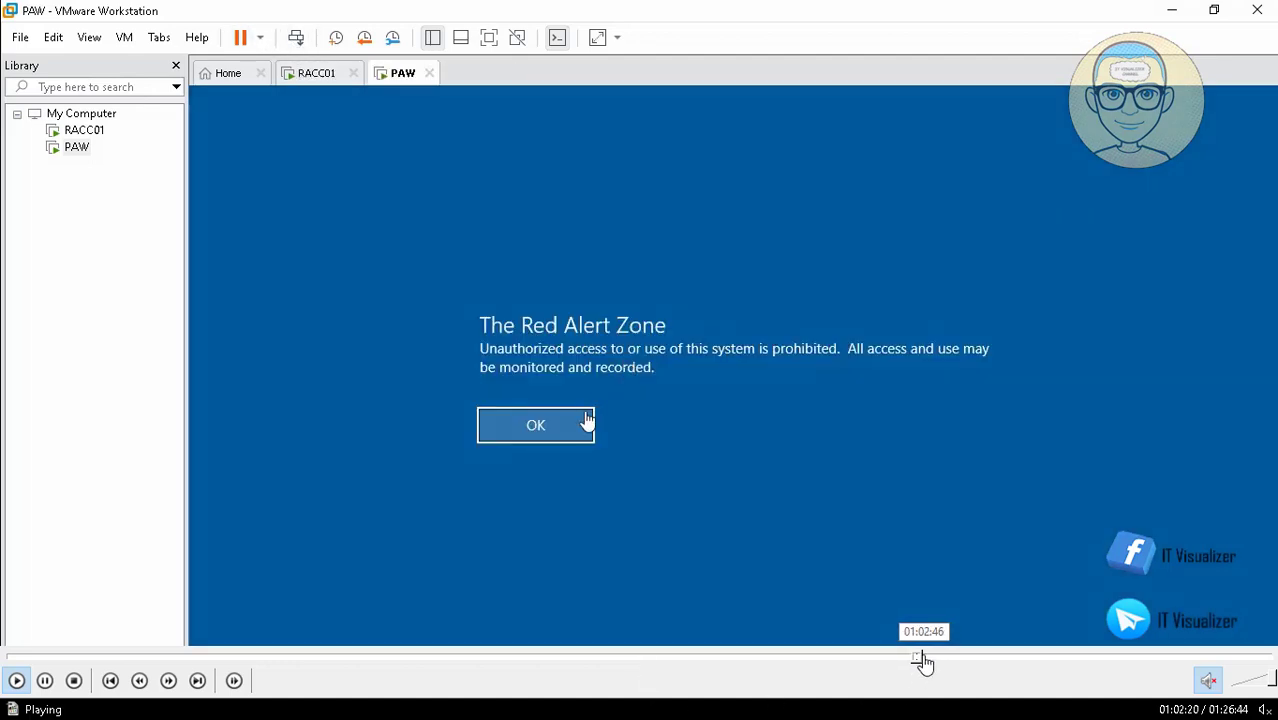
{"action": "left_click", "coordinate": [558, 431]}
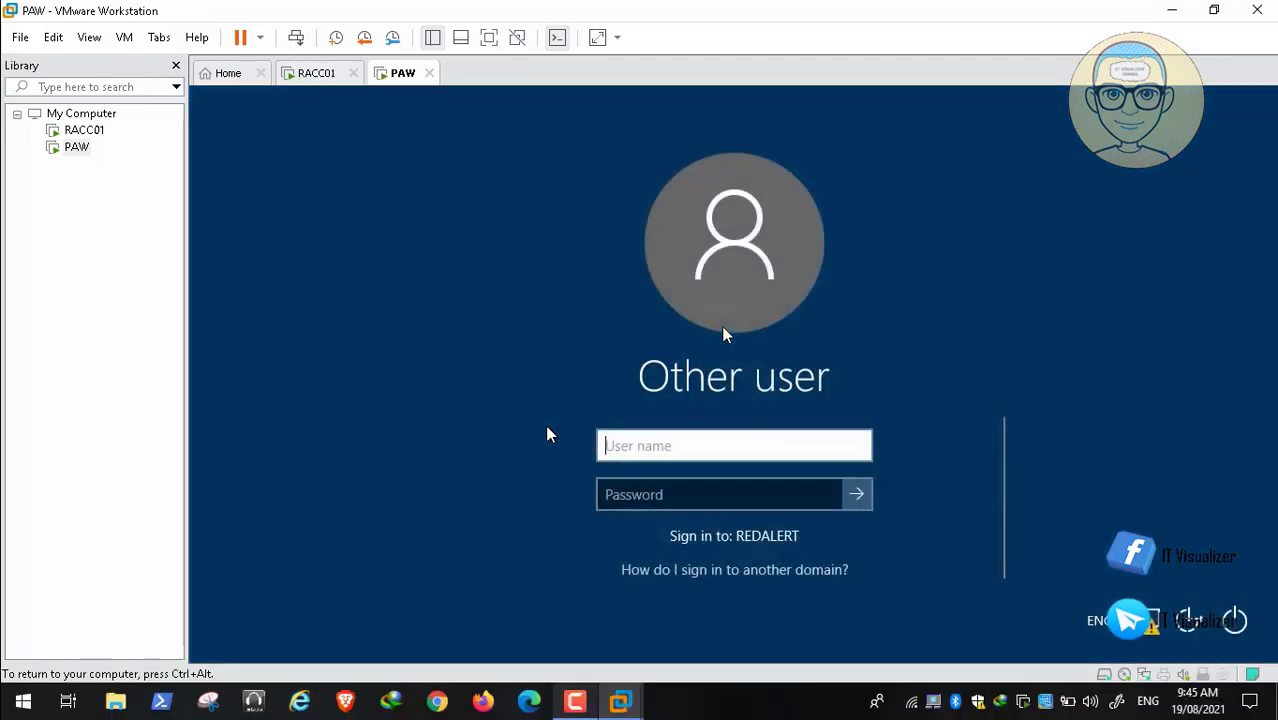
{"action": "type", "text": "red"}
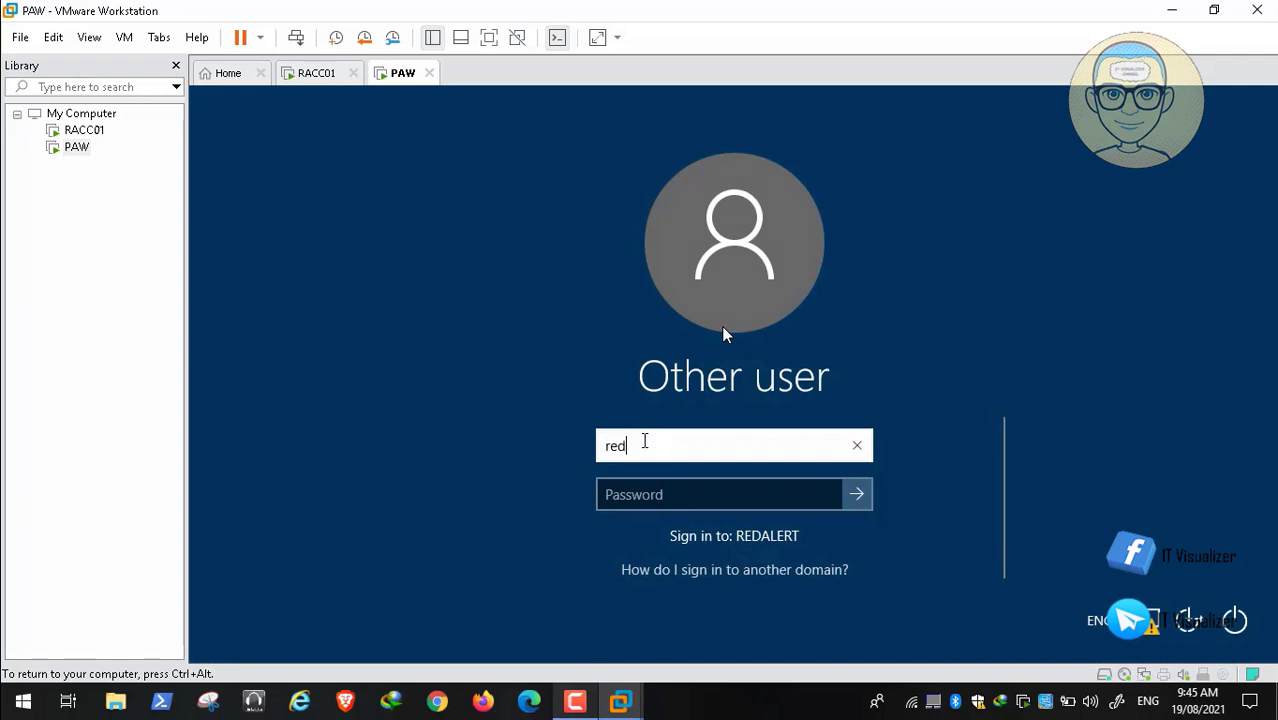
{"action": "type", "text": "alert"}
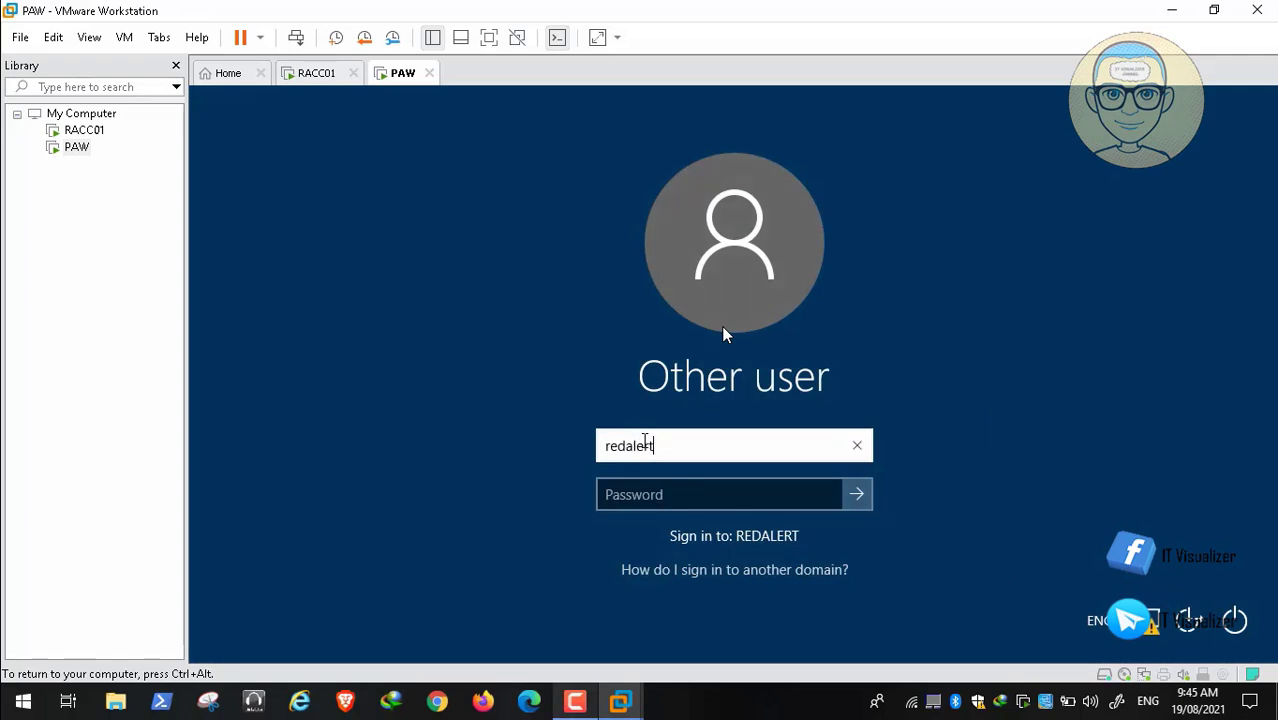
{"action": "type", "text": "\\kra"}
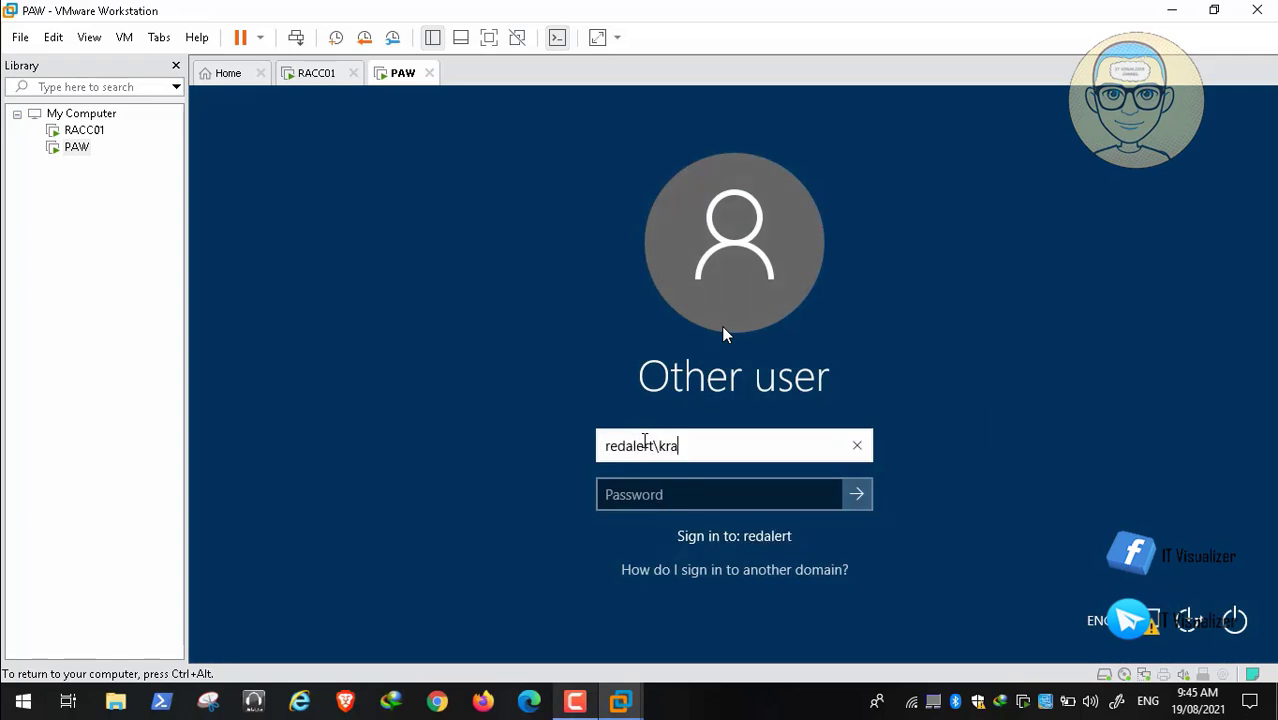
{"action": "type", "text": "ouf"}
{"action": "key", "text": "Tab"}
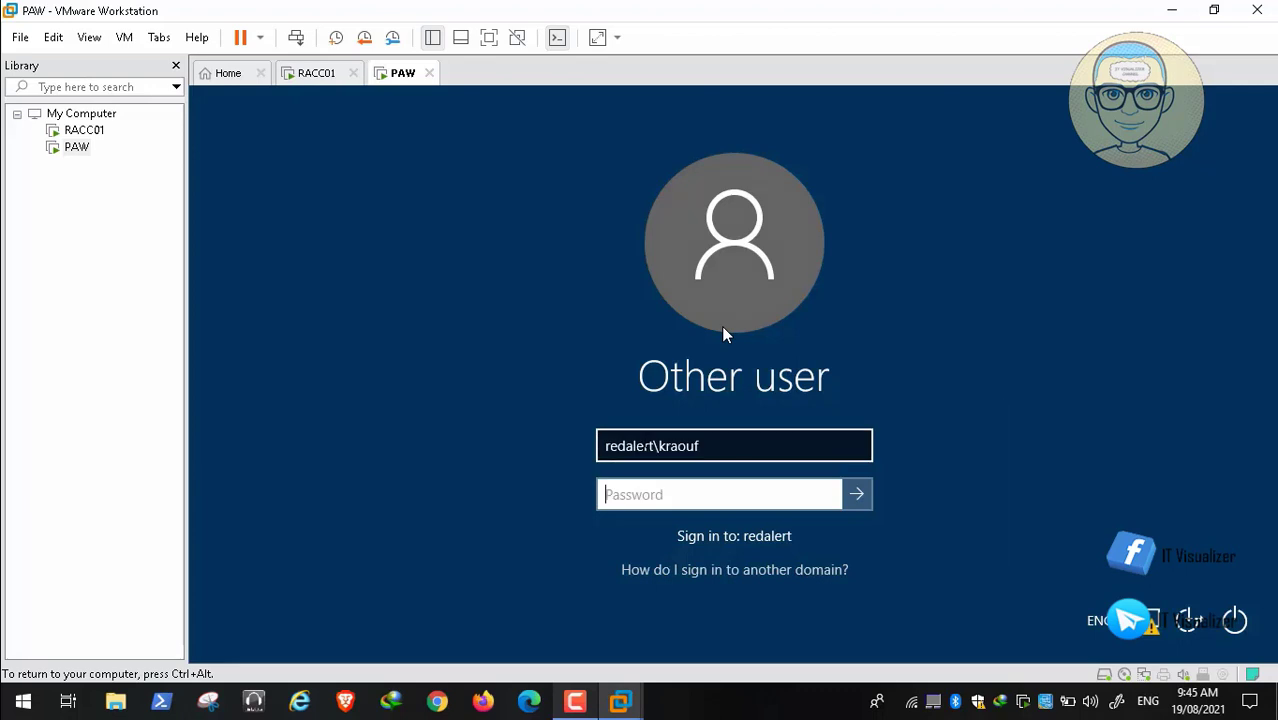
{"action": "type", "text": "******"}
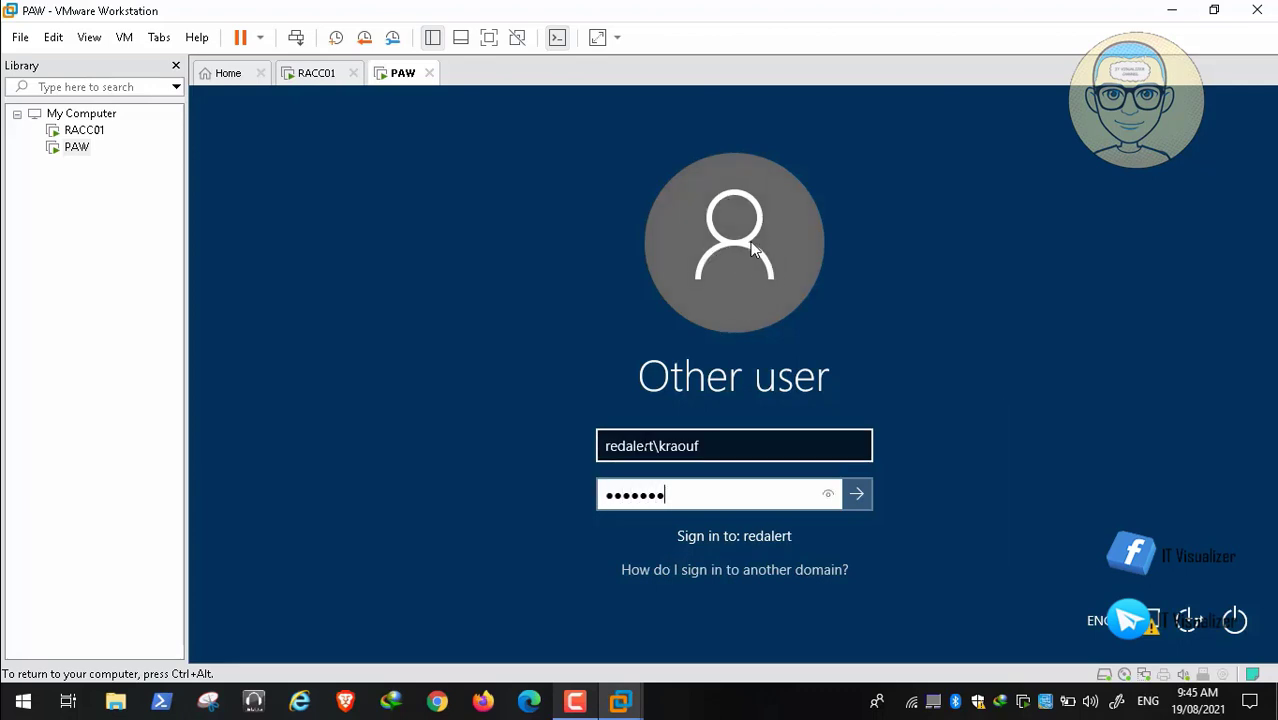
{"action": "type", "text": "***"}
{"action": "key", "text": "Return"}
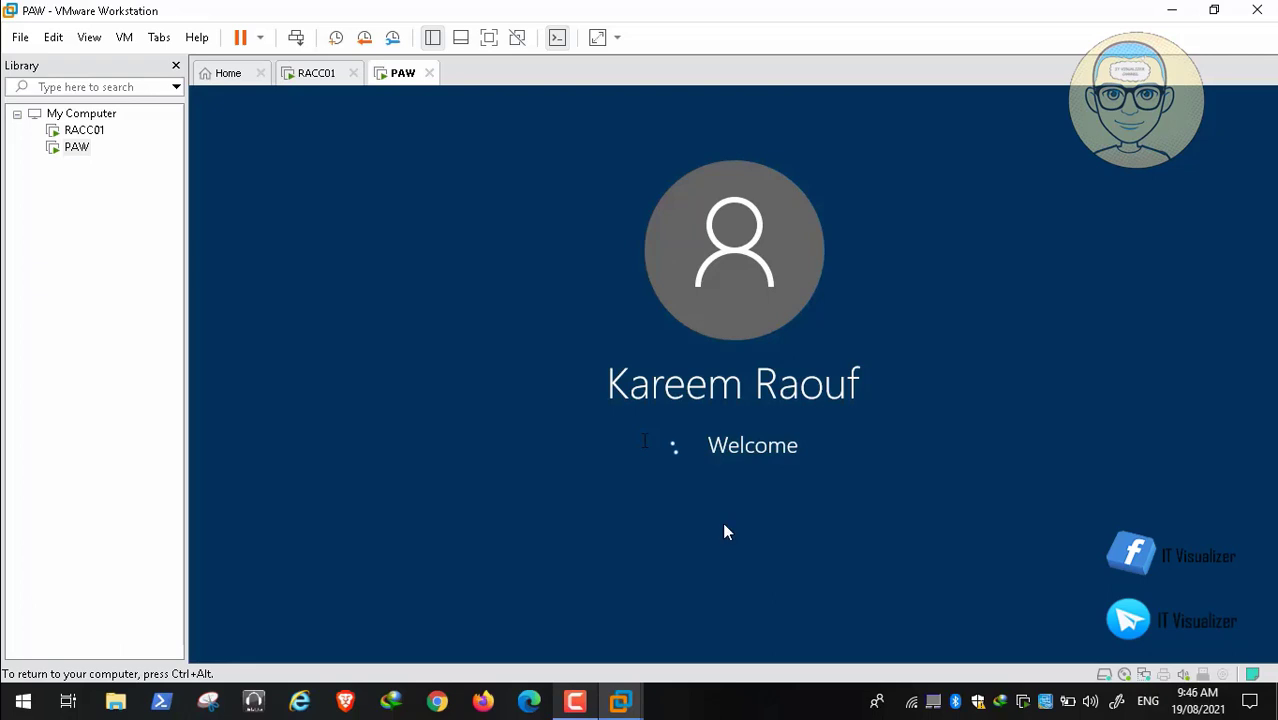
{"action": "mouse_move", "coordinate": [770, 694]}
{"action": "mouse_move", "coordinate": [875, 716]}
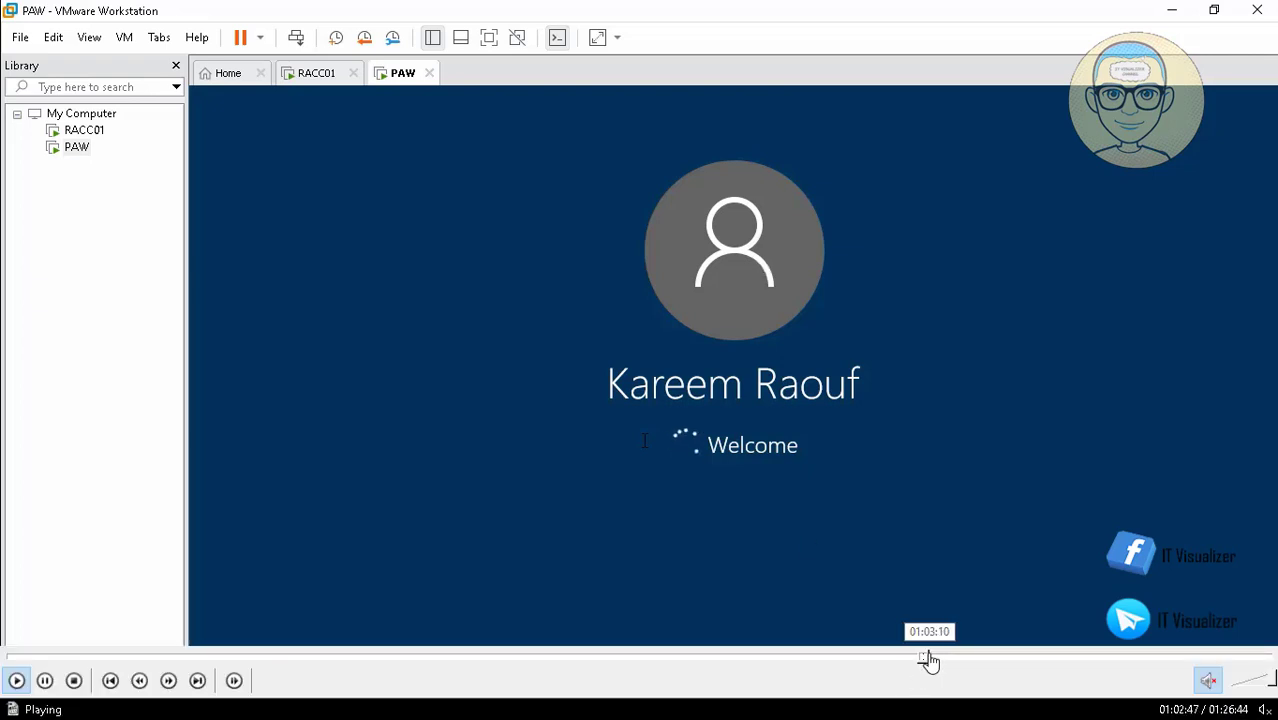
{"action": "left_click", "coordinate": [929, 657]}
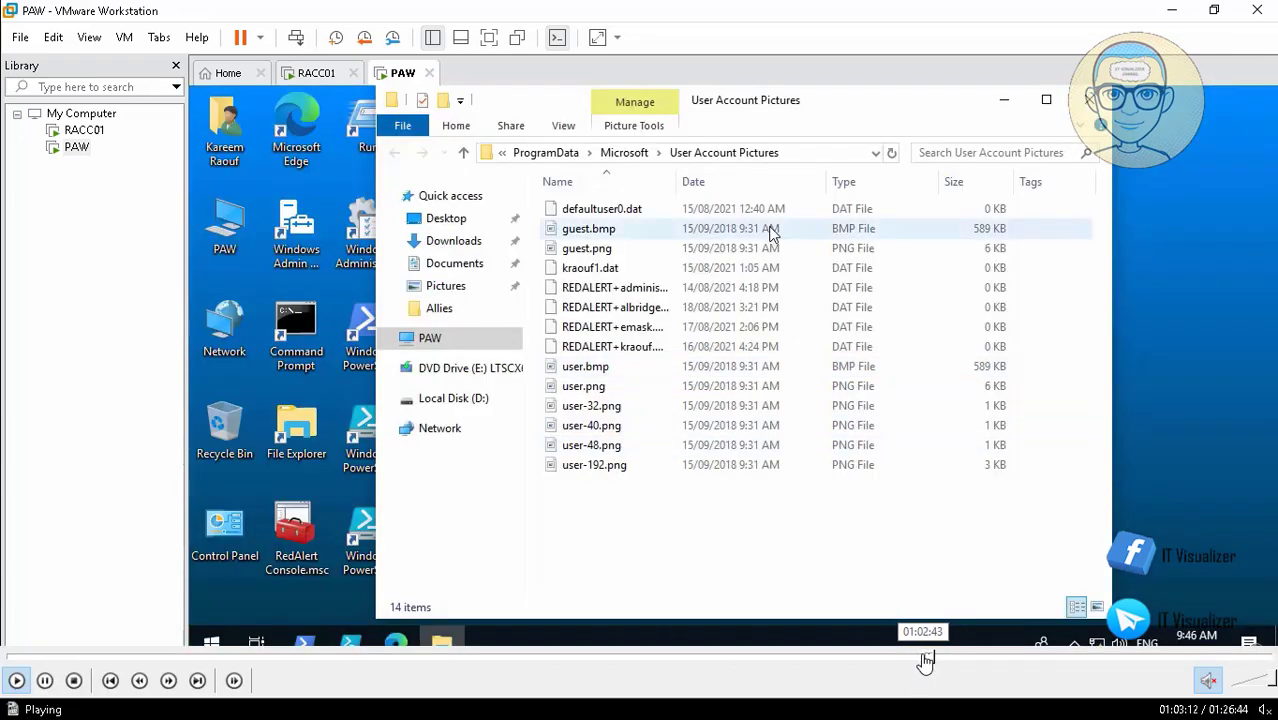
{"action": "left_click", "coordinate": [925, 658]}
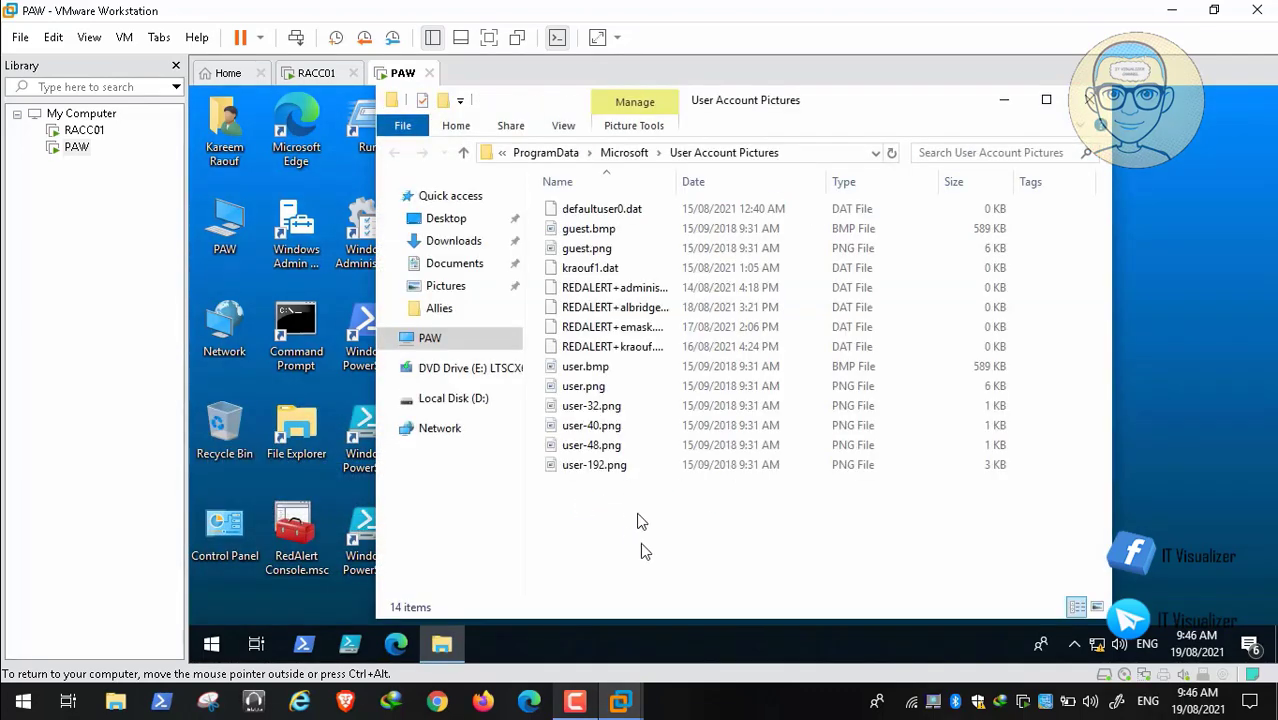
{"action": "right_click", "coordinate": [655, 540]}
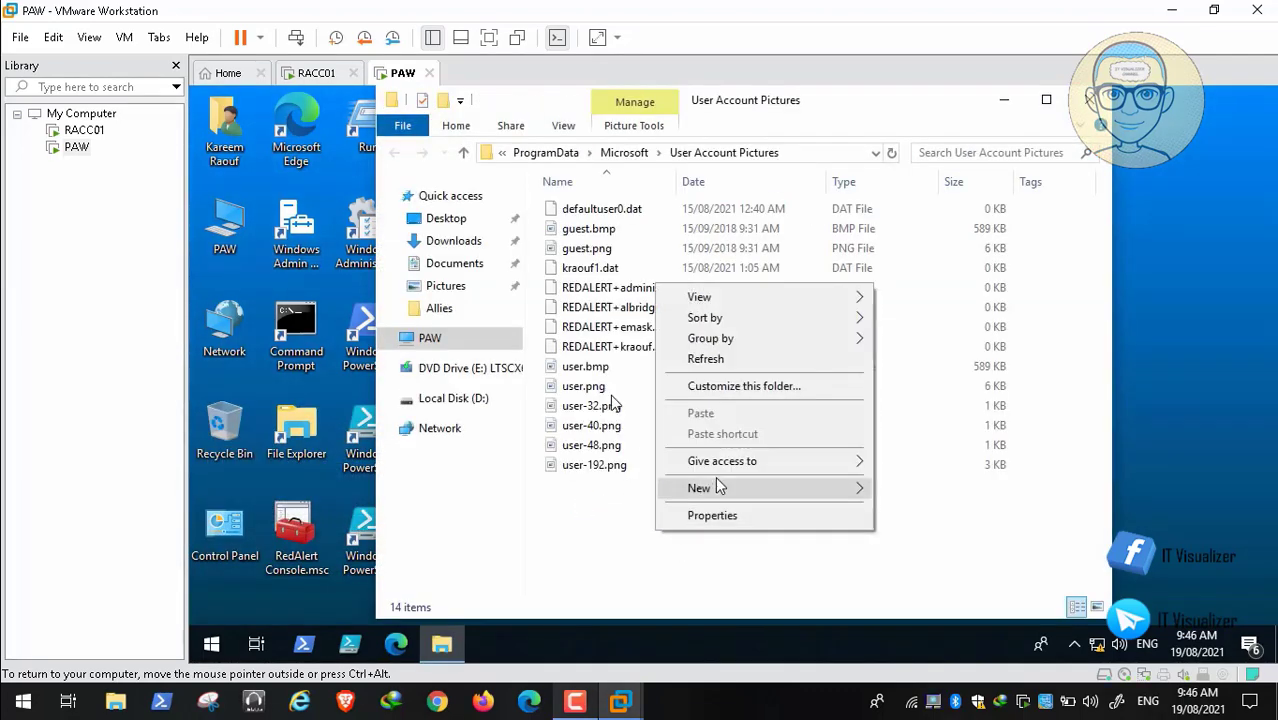
{"action": "left_click", "coordinate": [737, 362]}
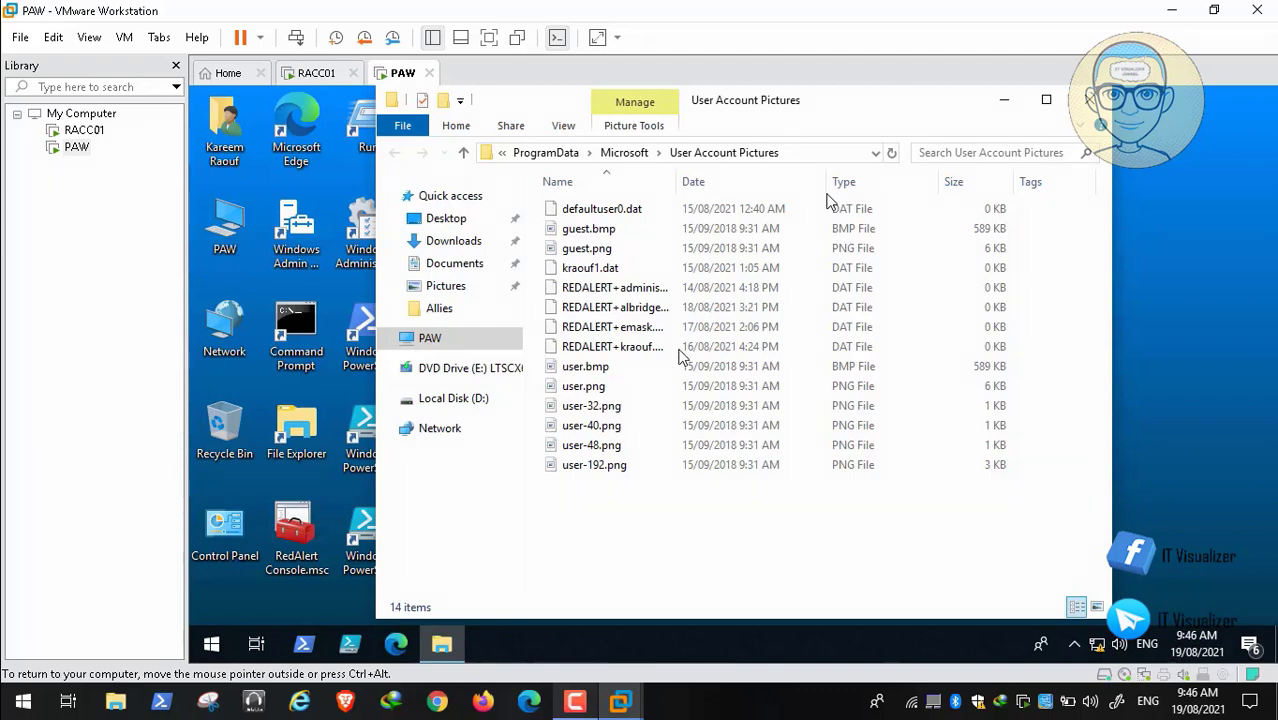
{"action": "mouse_move", "coordinate": [739, 673]}
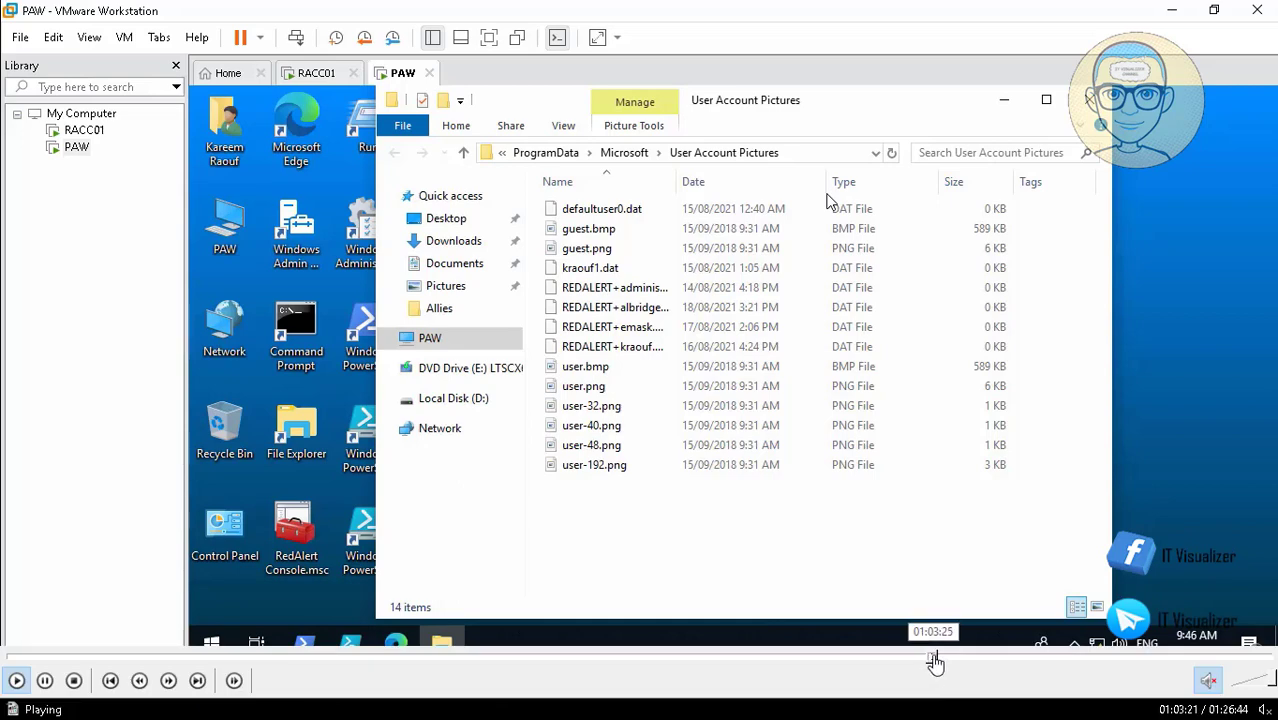
{"action": "left_click", "coordinate": [933, 660]}
{"action": "left_click", "coordinate": [941, 660]}
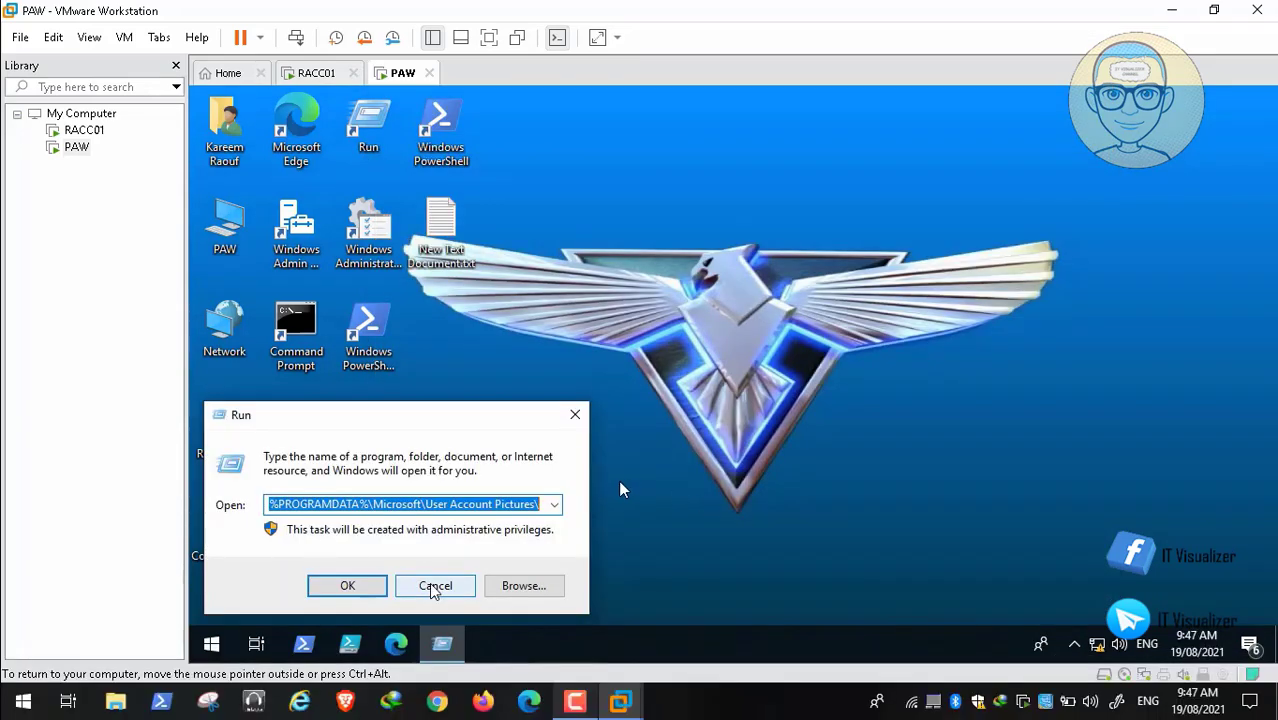
Step: Open the Backgrounds share from Run history, view its full path, then close it
{"action": "mouse_move", "coordinate": [884, 662]}
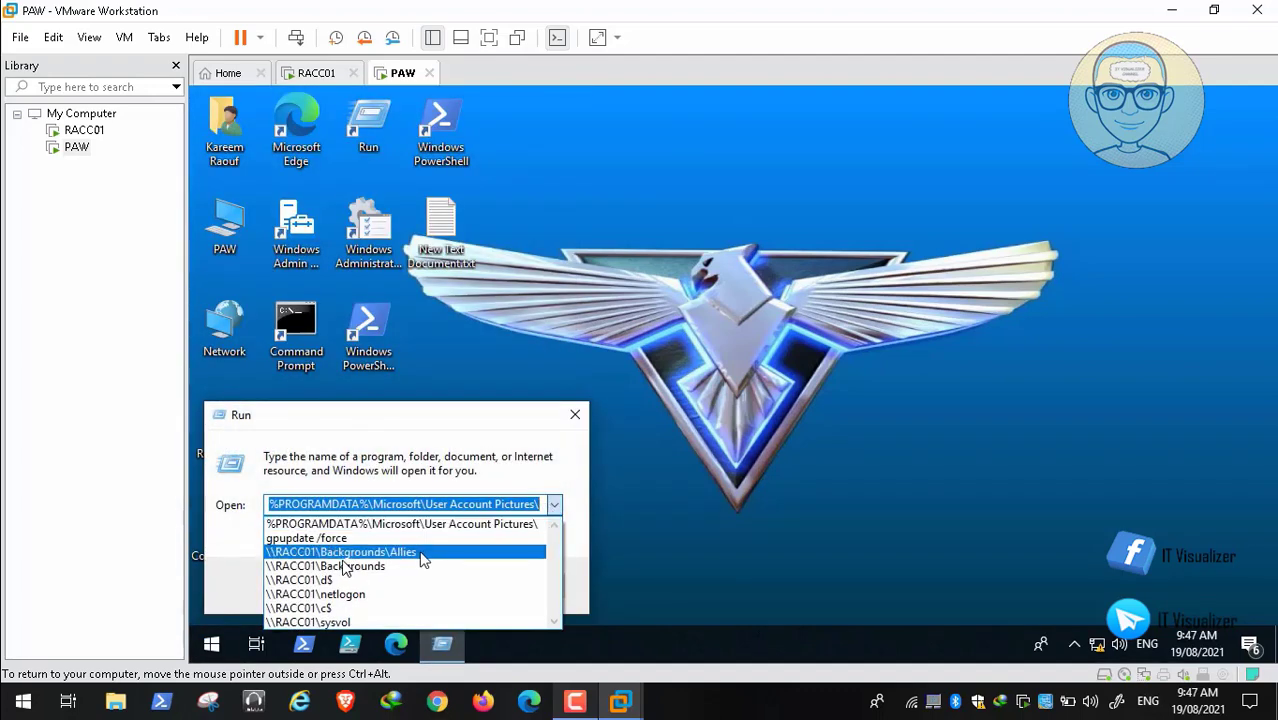
{"action": "left_click", "coordinate": [384, 566]}
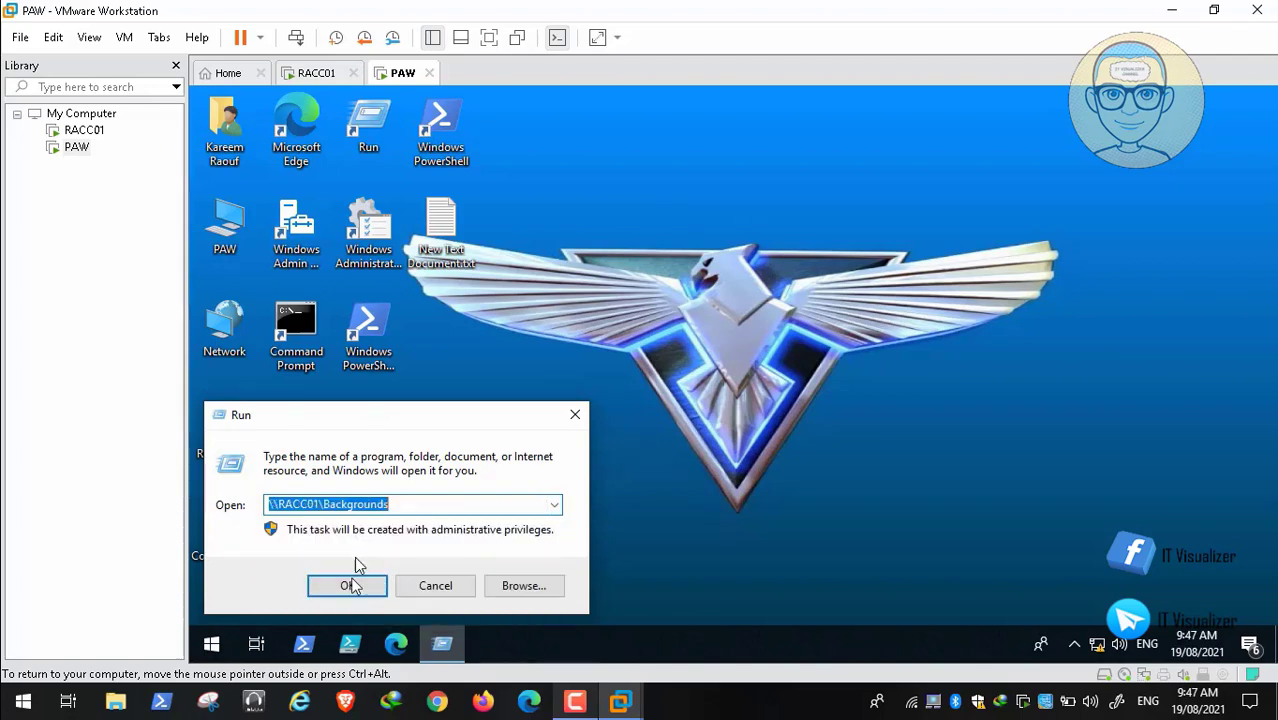
{"action": "left_click", "coordinate": [357, 581]}
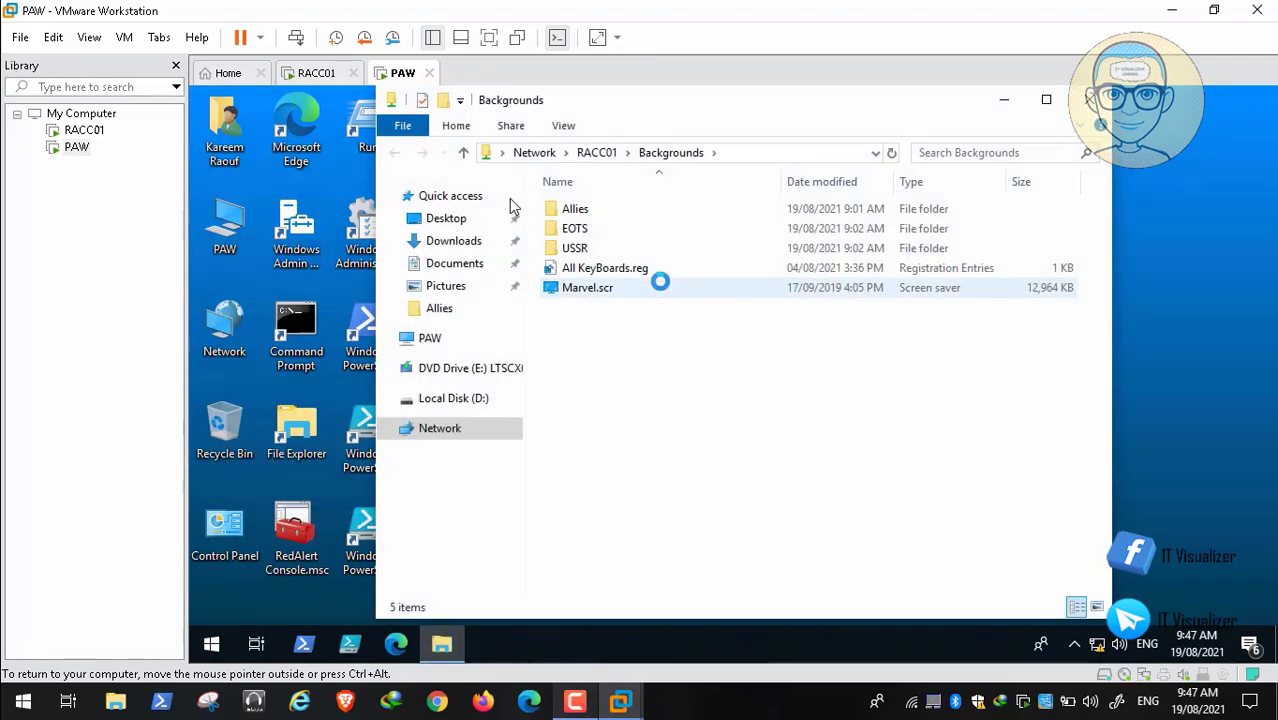
{"action": "left_click", "coordinate": [758, 152]}
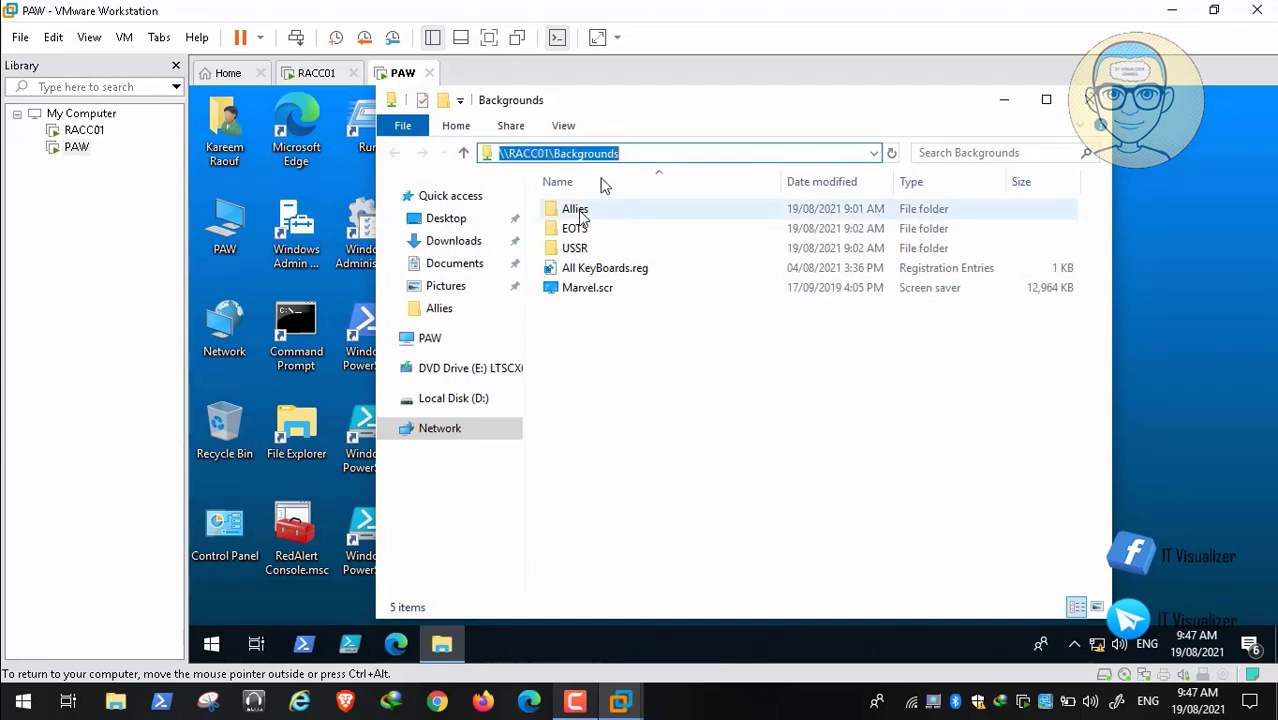
{"action": "left_click", "coordinate": [1085, 99]}
Step: Trim the Run path to the server root and open RACC01's d$ share
{"action": "right_click", "coordinate": [210, 645]}
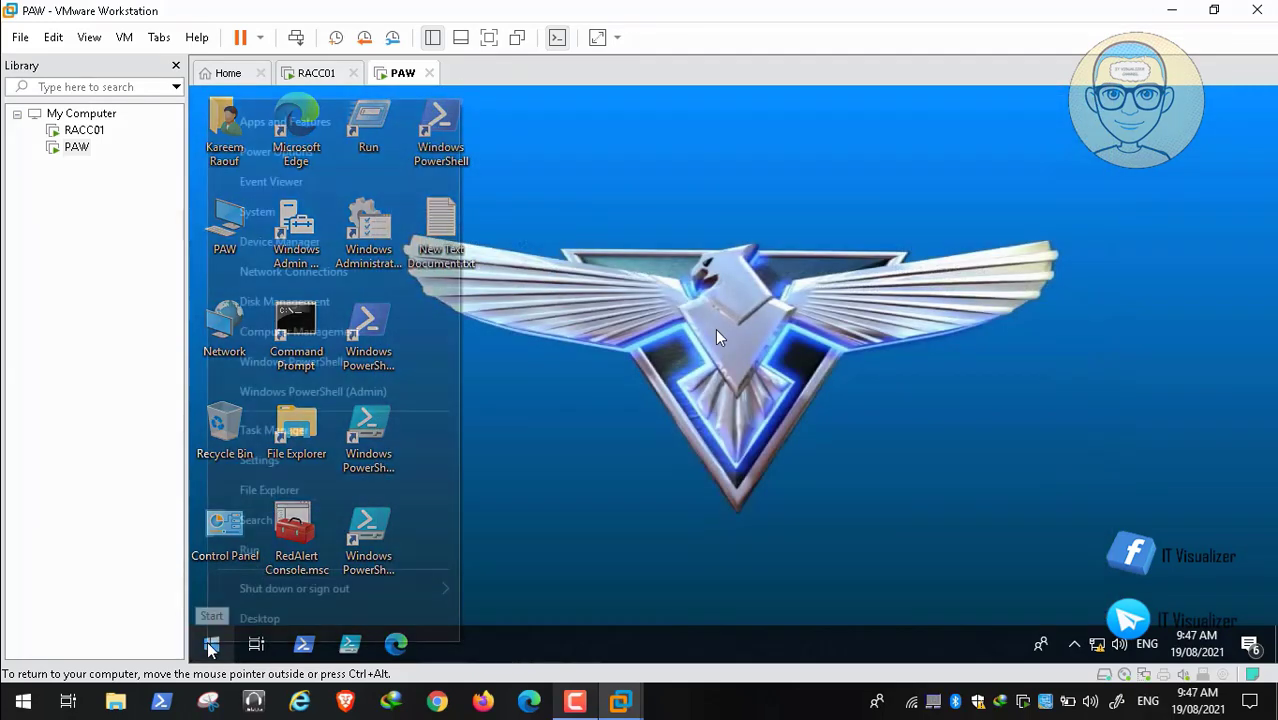
{"action": "left_click", "coordinate": [294, 551]}
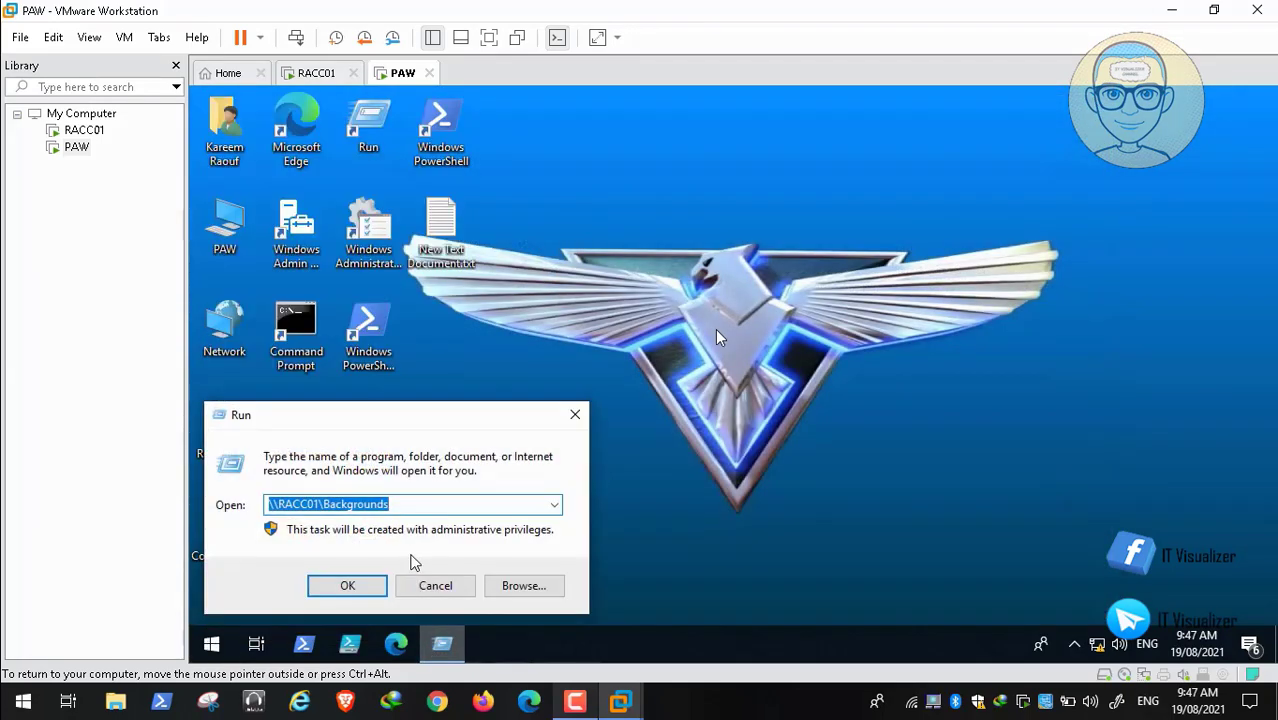
{"action": "key", "text": "End"}
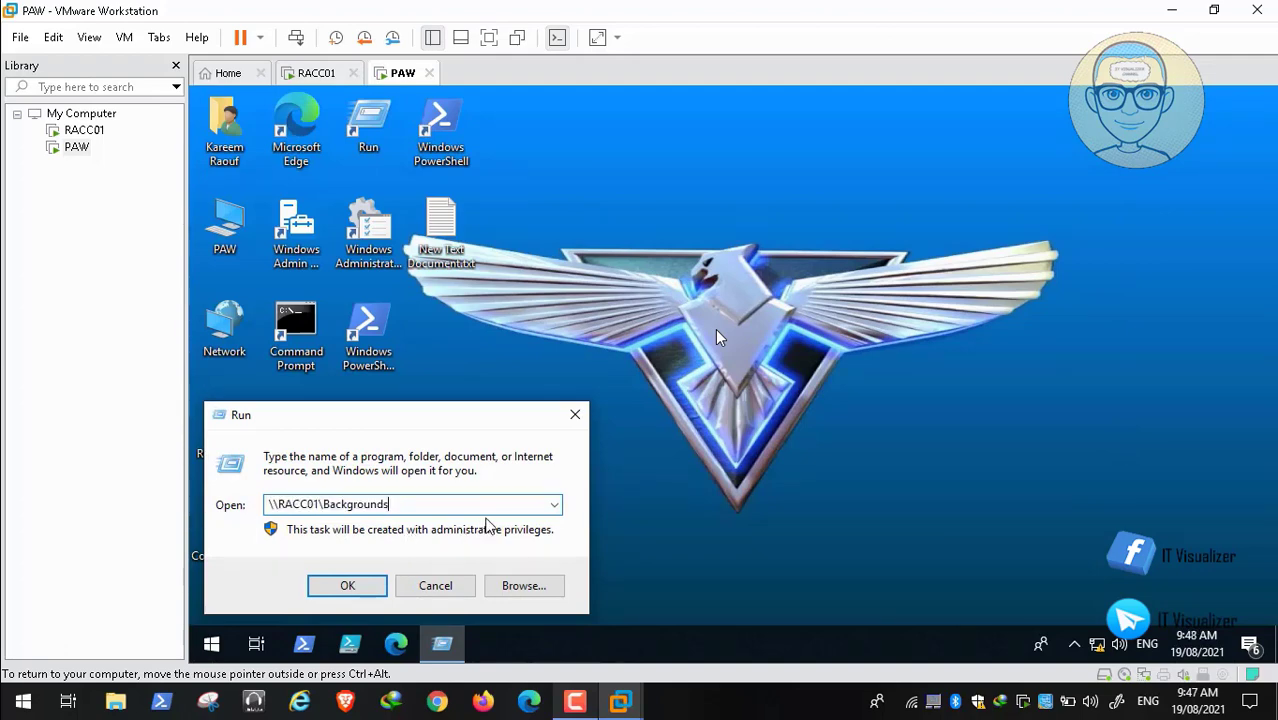
{"action": "key", "text": "BackSpace"}
{"action": "key", "text": "BackSpace"}
{"action": "key", "text": "BackSpace"}
{"action": "key", "text": "BackSpace"}
{"action": "key", "text": "BackSpace"}
{"action": "key", "text": "BackSpace"}
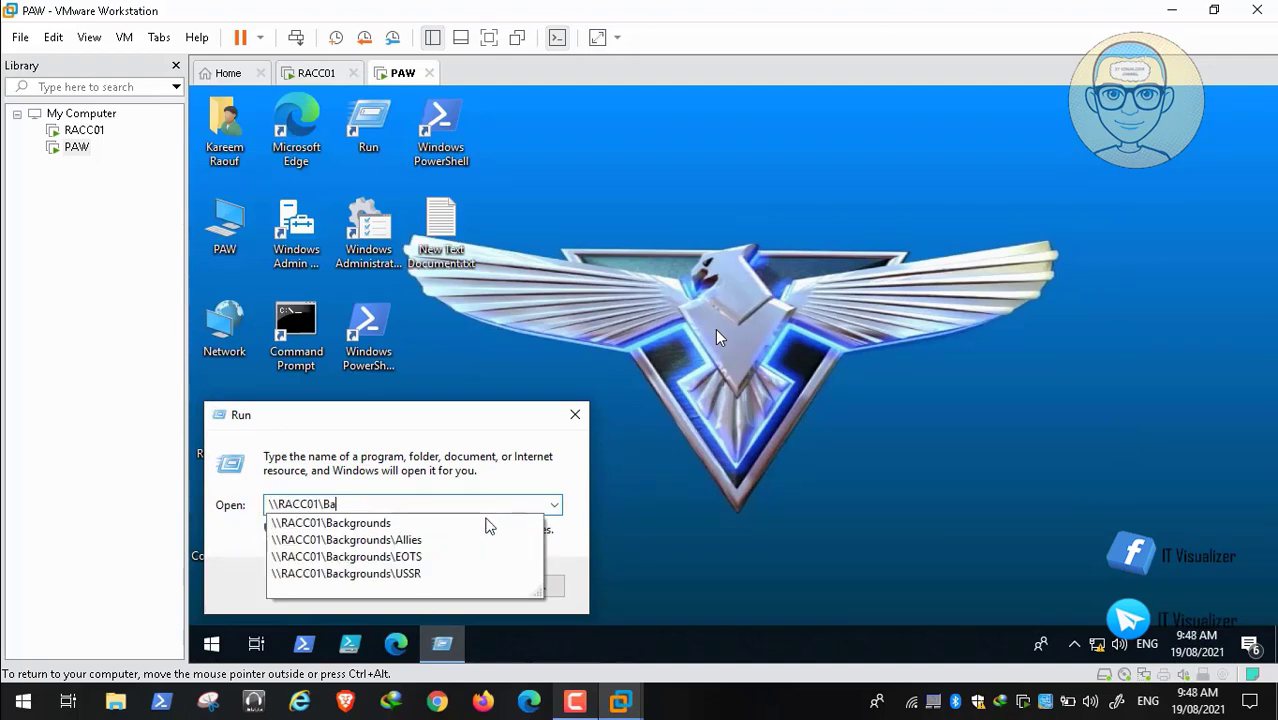
{"action": "key", "text": "BackSpace"}
{"action": "key", "text": "BackSpace"}
{"action": "type", "text": "d$"}
{"action": "key", "text": "Escape"}
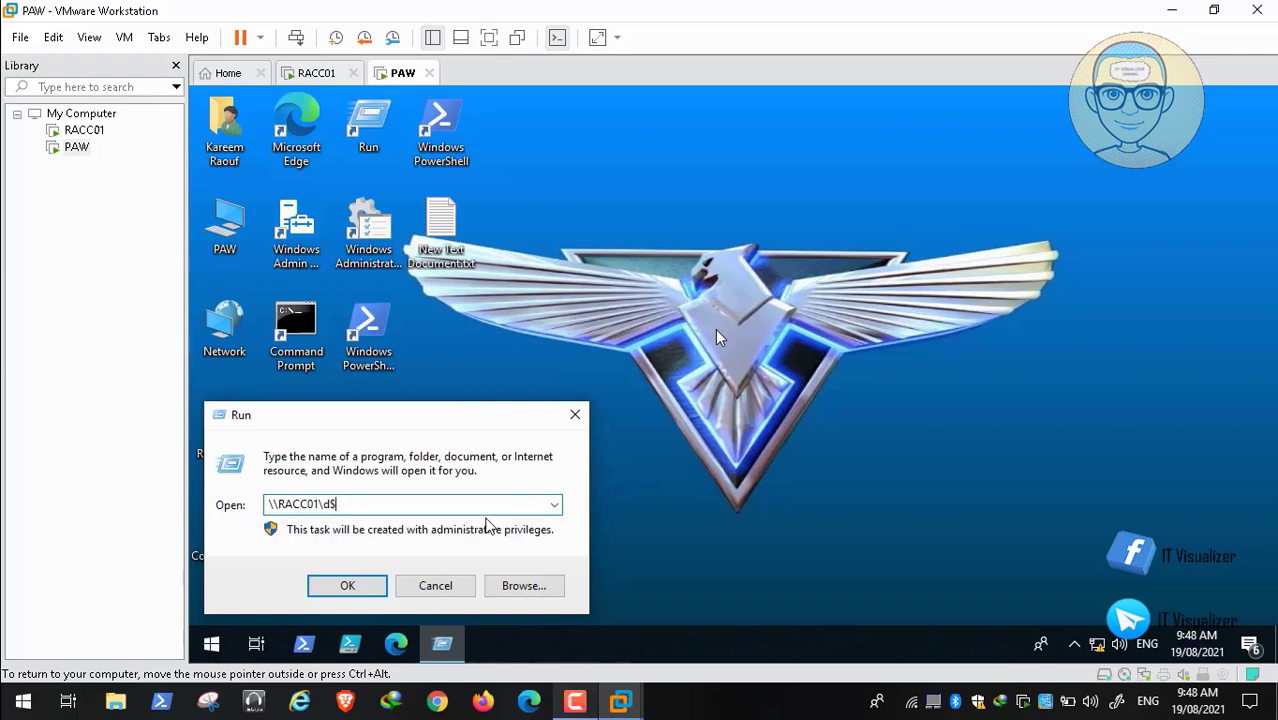
{"action": "key", "text": "Return"}
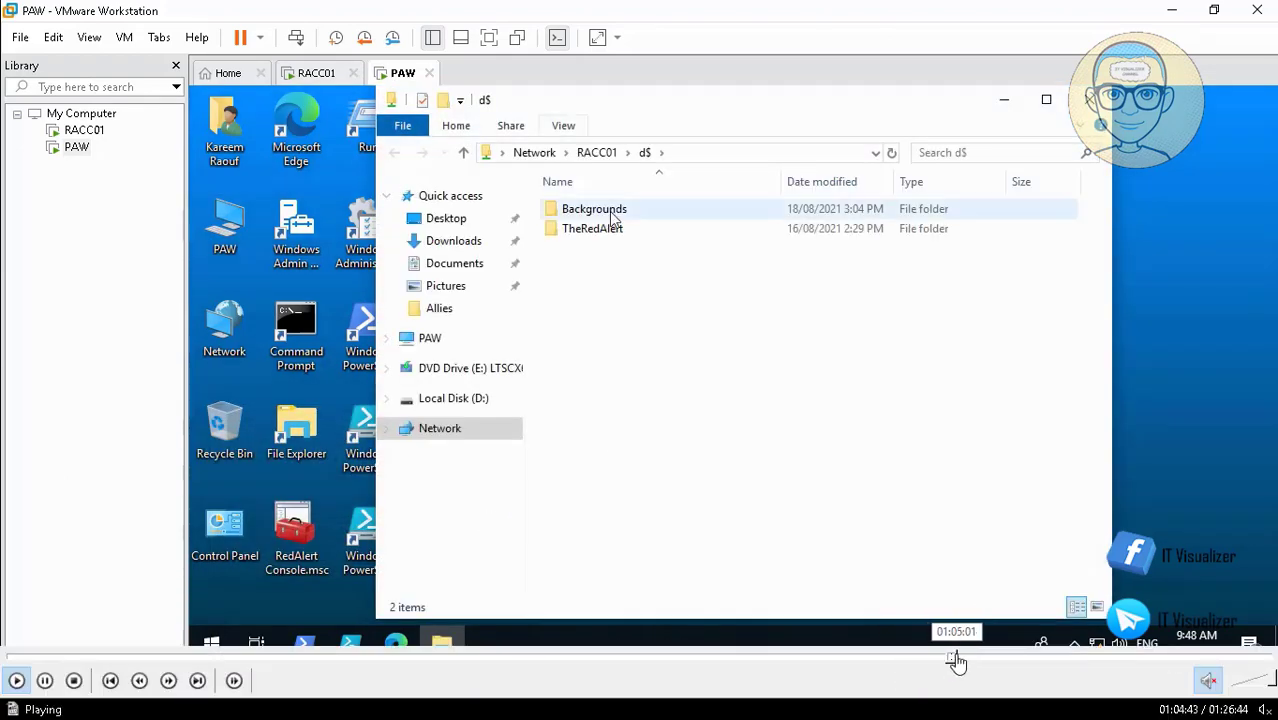
{"action": "left_click", "coordinate": [956, 658]}
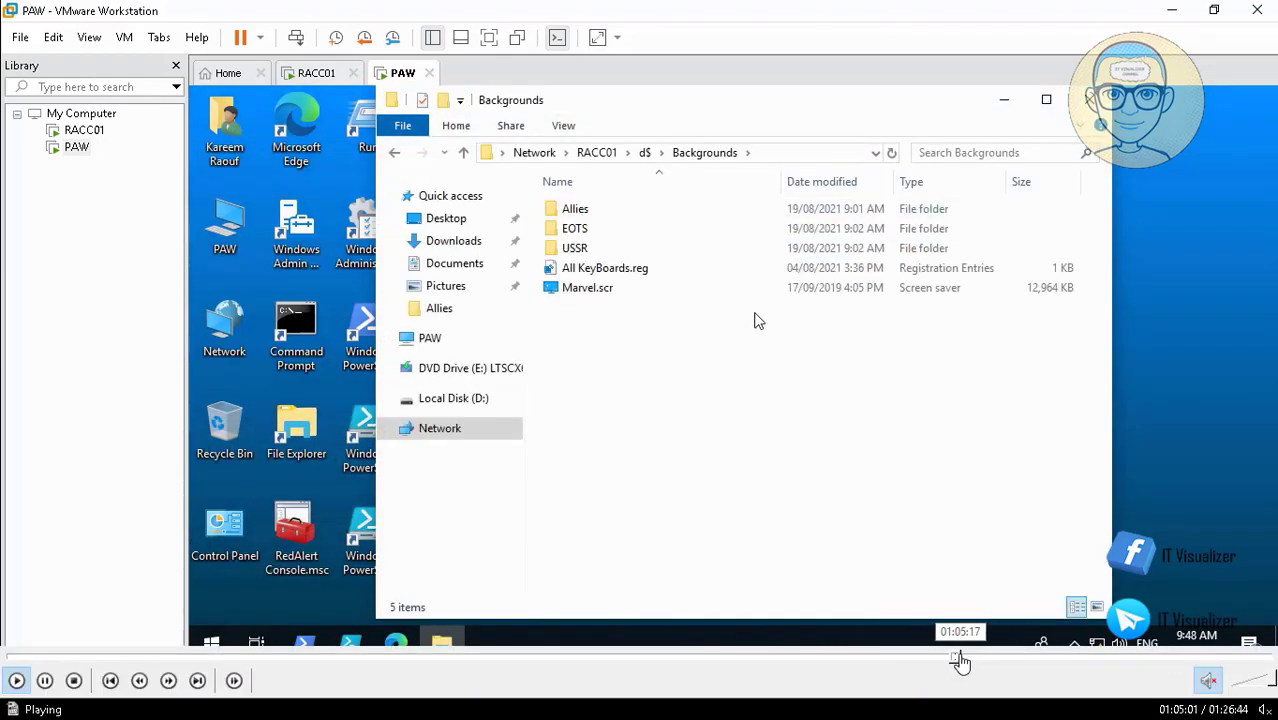
Step: Skim the woshub 'Copy Files or Folders to All Computers' article in Chrome, then return to the VM
{"action": "left_click", "coordinate": [968, 660]}
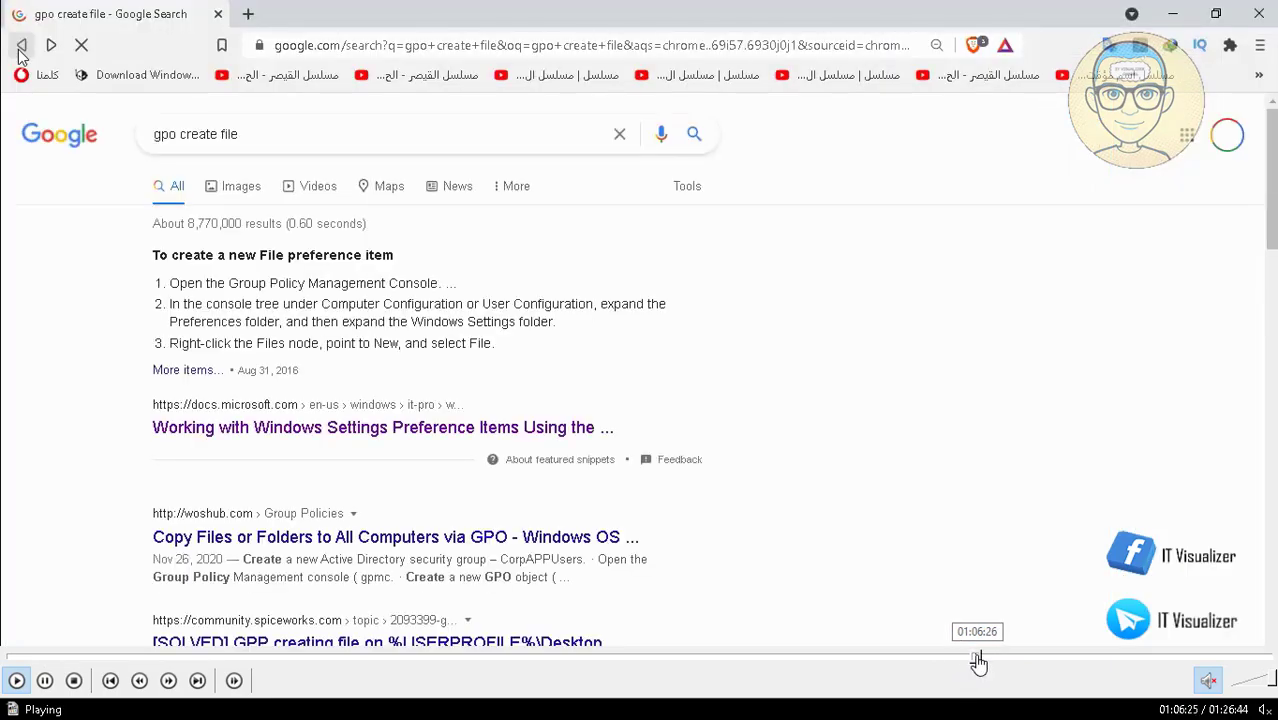
{"action": "left_click", "coordinate": [976, 660]}
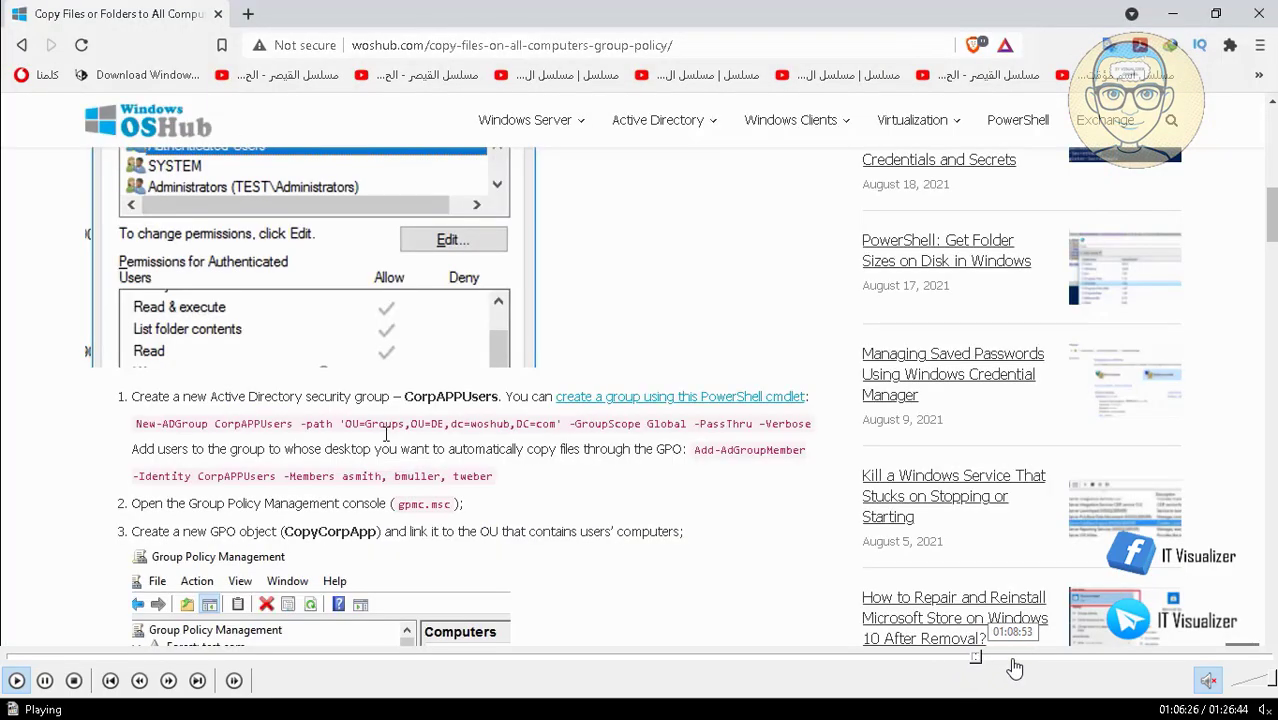
{"action": "left_click", "coordinate": [1015, 660]}
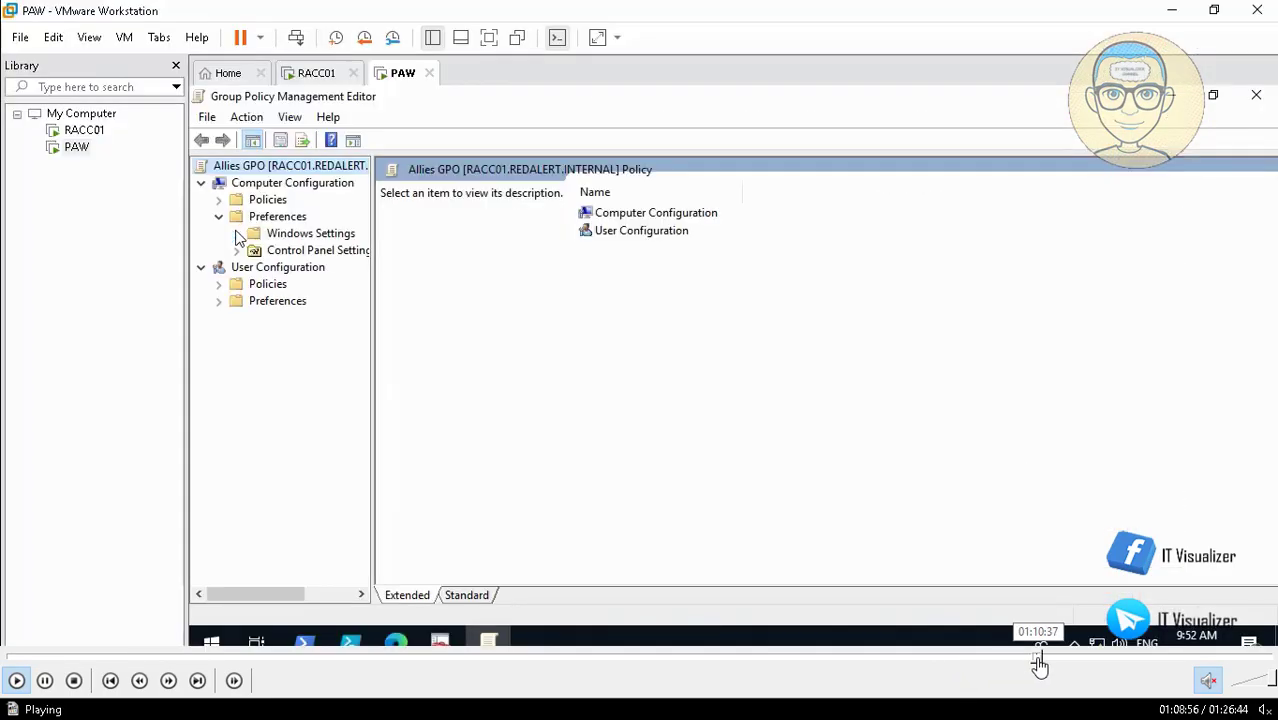
{"action": "left_click", "coordinate": [1042, 660]}
{"action": "left_click", "coordinate": [1066, 658]}
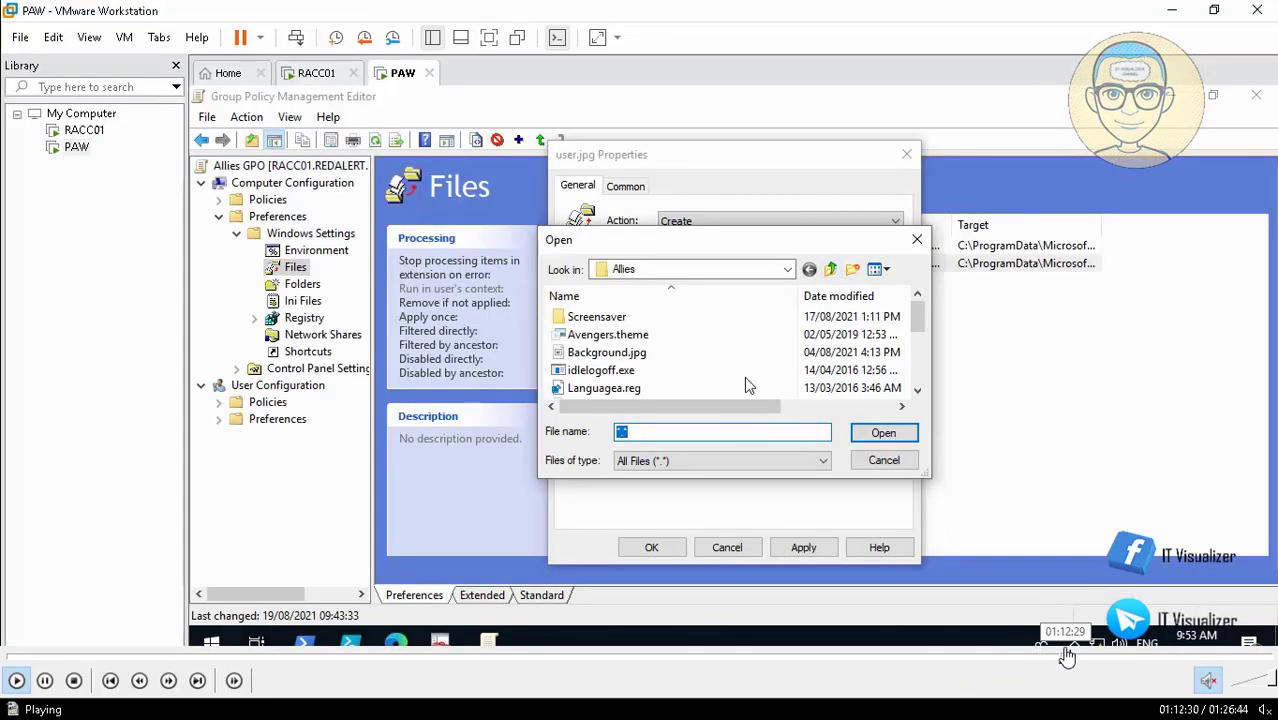
{"action": "left_click", "coordinate": [1092, 658]}
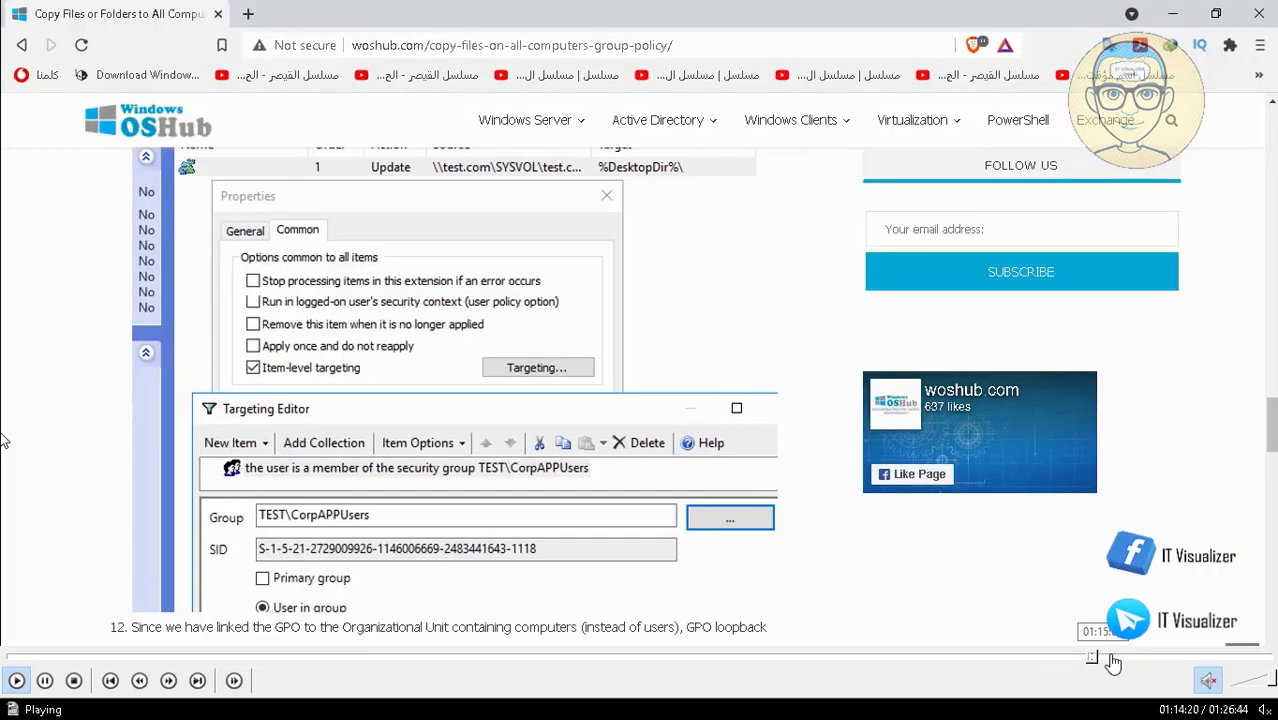
{"action": "left_click", "coordinate": [1113, 658]}
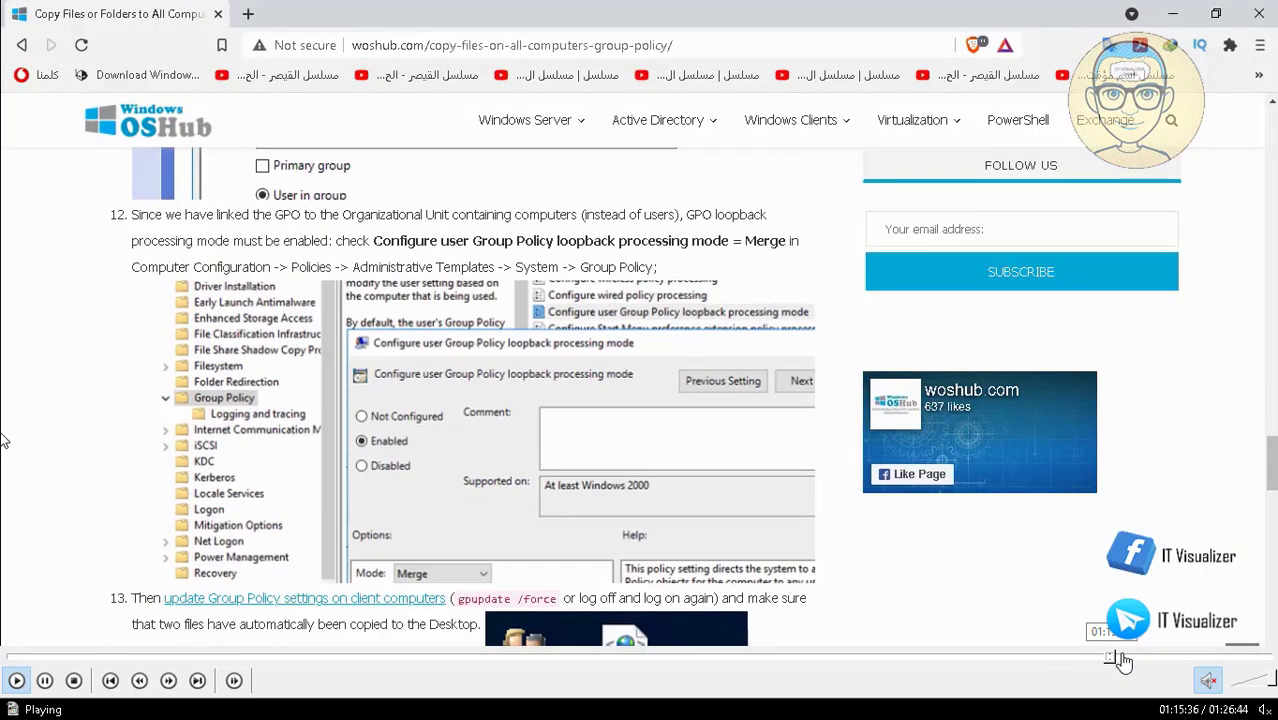
{"action": "left_click", "coordinate": [1120, 658]}
{"action": "left_click", "coordinate": [1127, 658]}
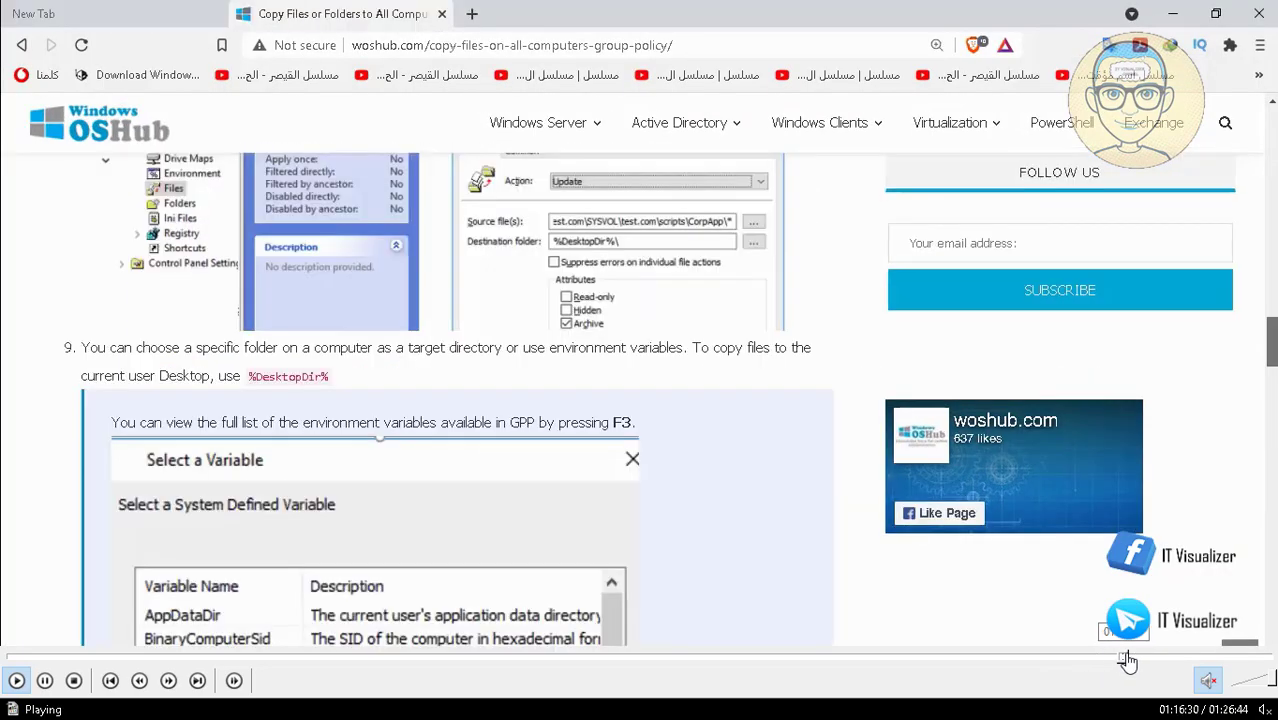
{"action": "left_click", "coordinate": [1134, 658]}
{"action": "left_click", "coordinate": [1141, 658]}
{"action": "left_click", "coordinate": [1155, 658]}
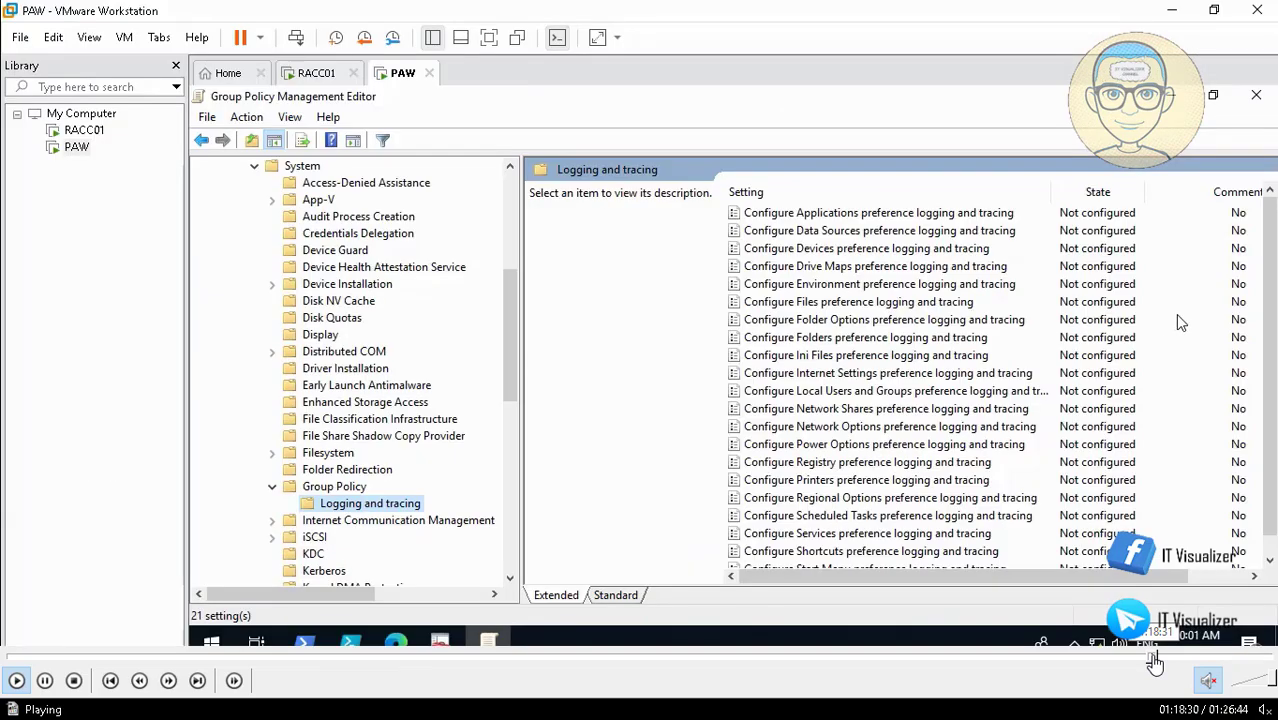
{"action": "left_click", "coordinate": [1163, 658]}
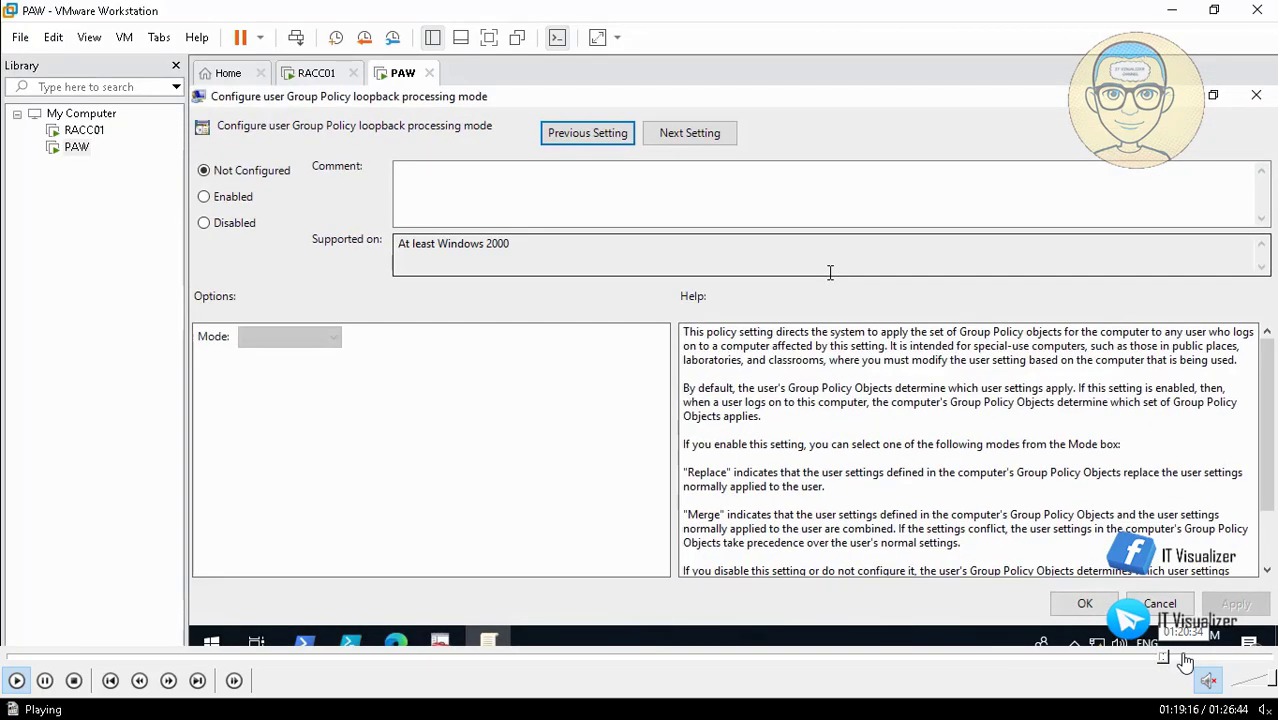
{"action": "left_click", "coordinate": [1183, 658]}
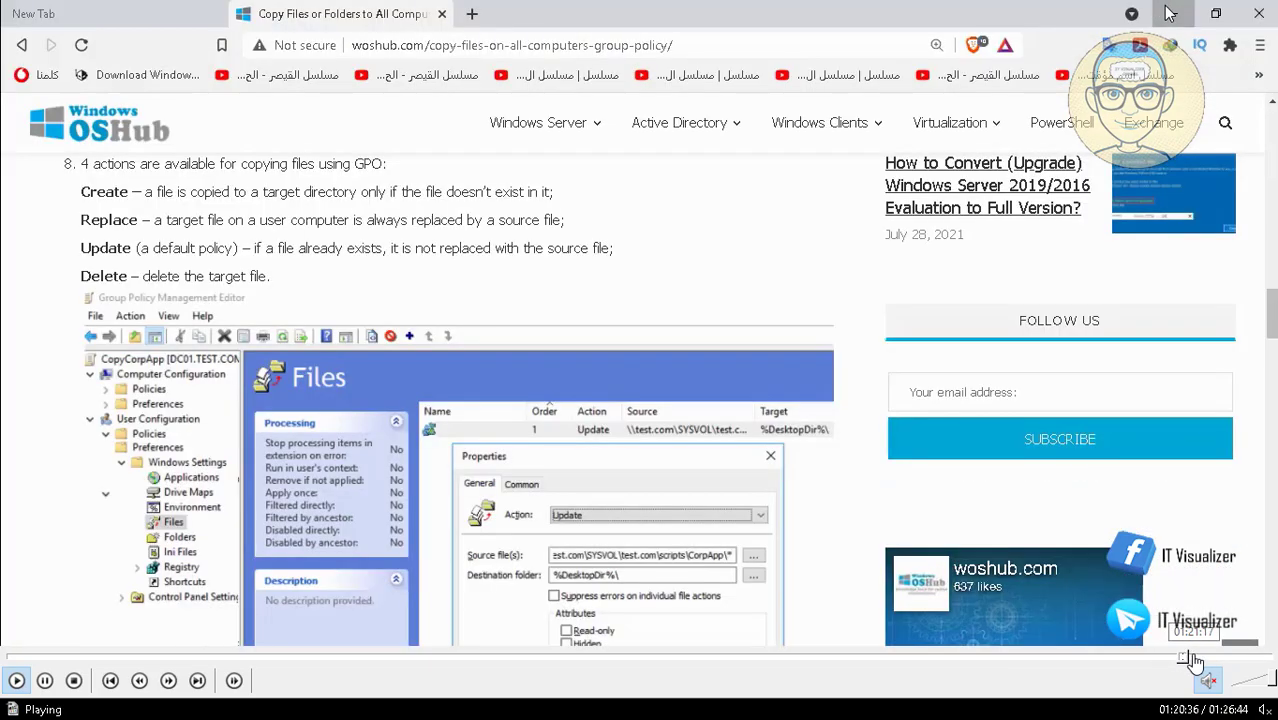
{"action": "left_click", "coordinate": [1194, 658]}
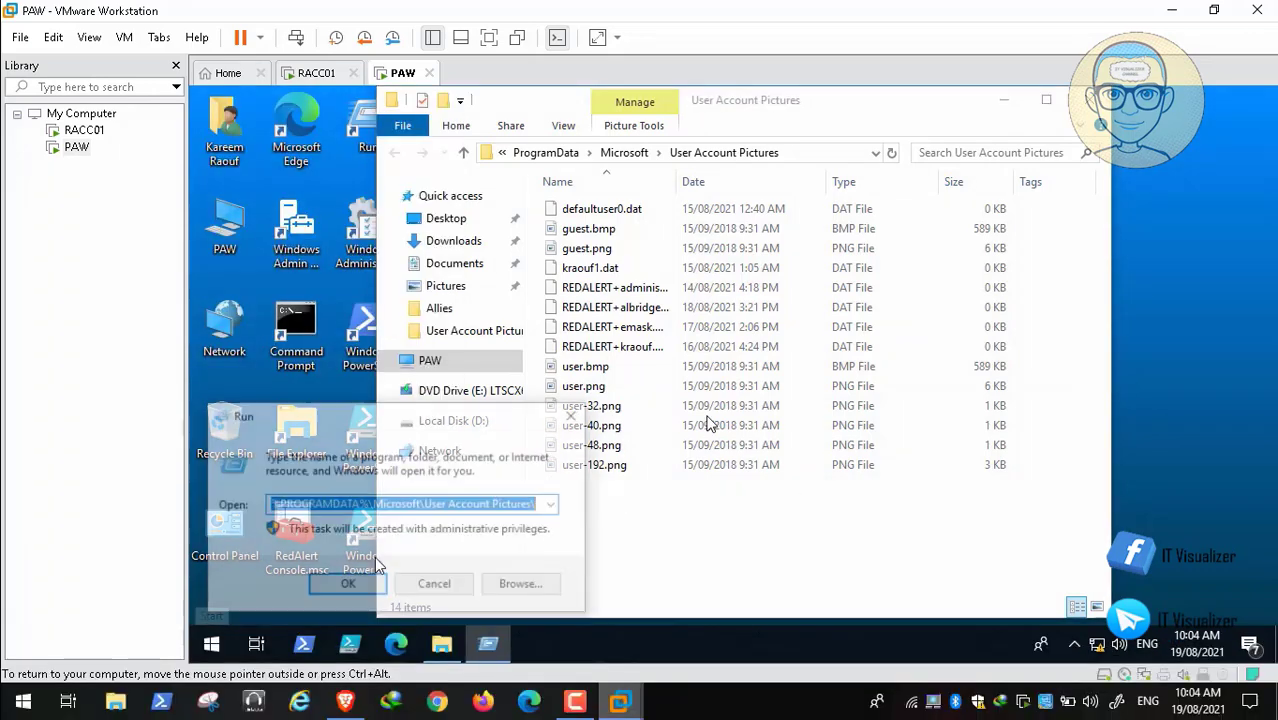
Step: Open the \\RACC01\Backgrounds\Allies share by choosing it from the Run history
{"action": "left_click", "coordinate": [553, 504]}
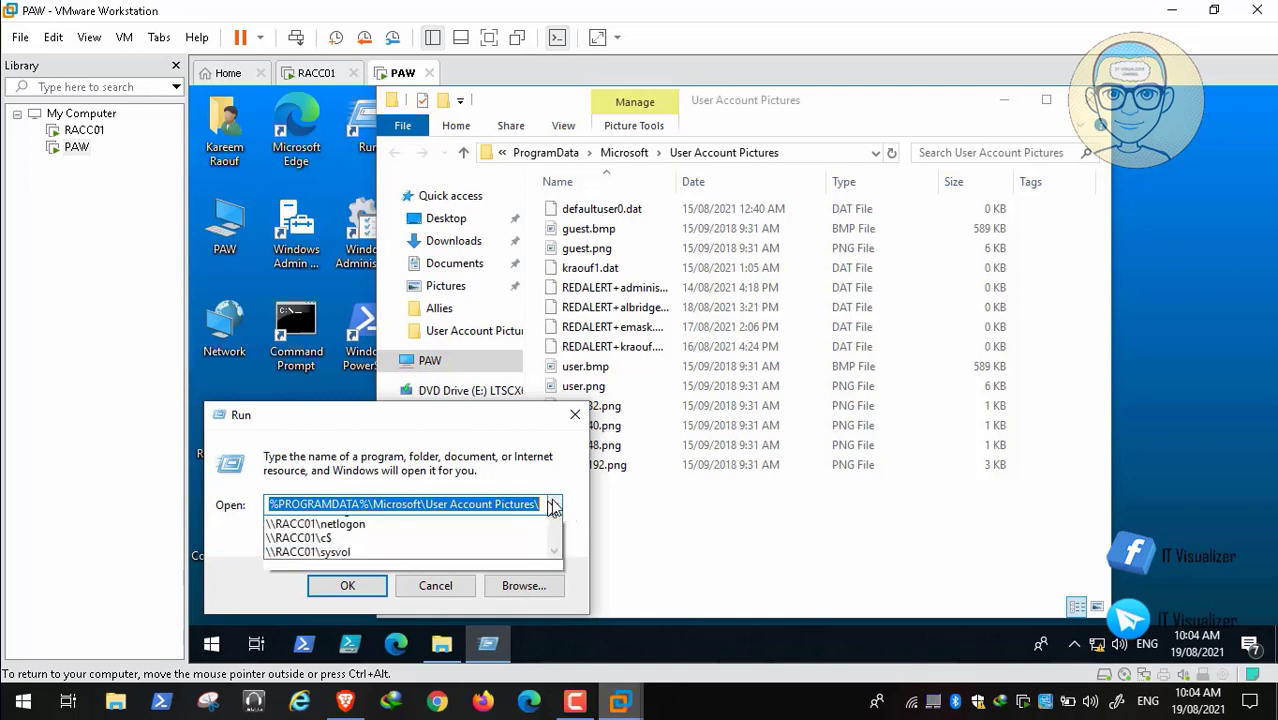
{"action": "left_click", "coordinate": [438, 566]}
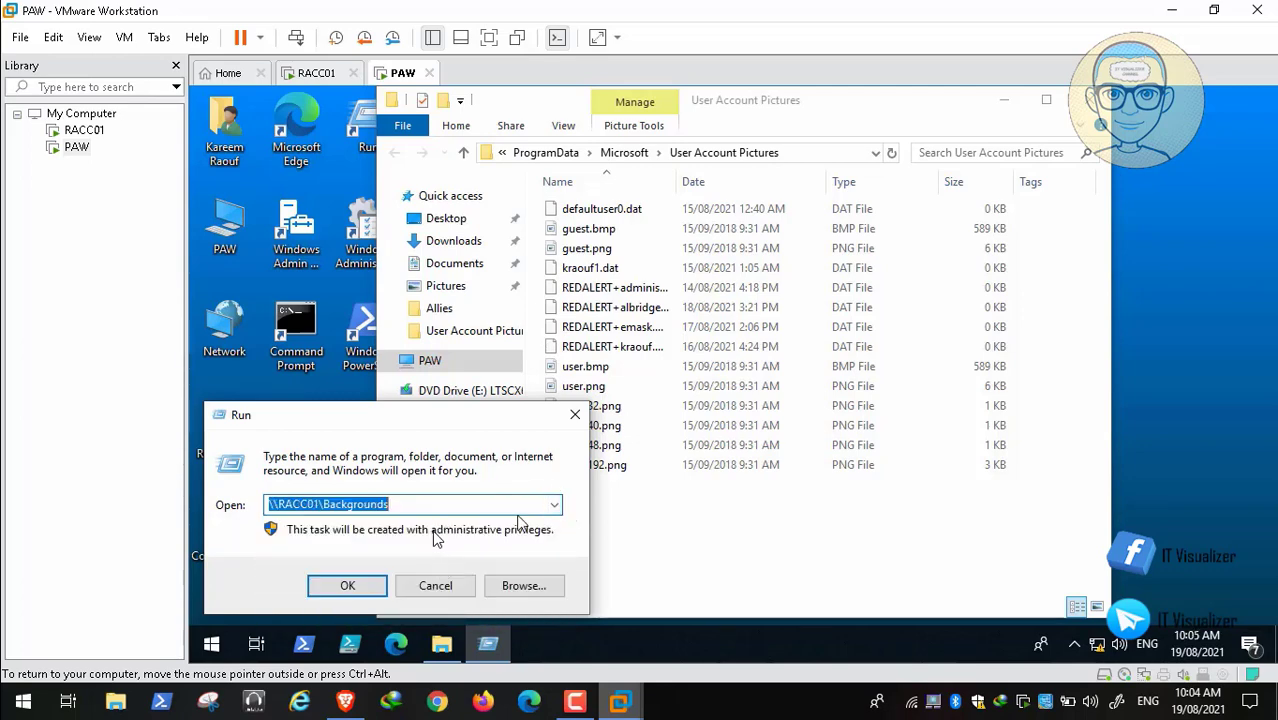
{"action": "left_click", "coordinate": [556, 506]}
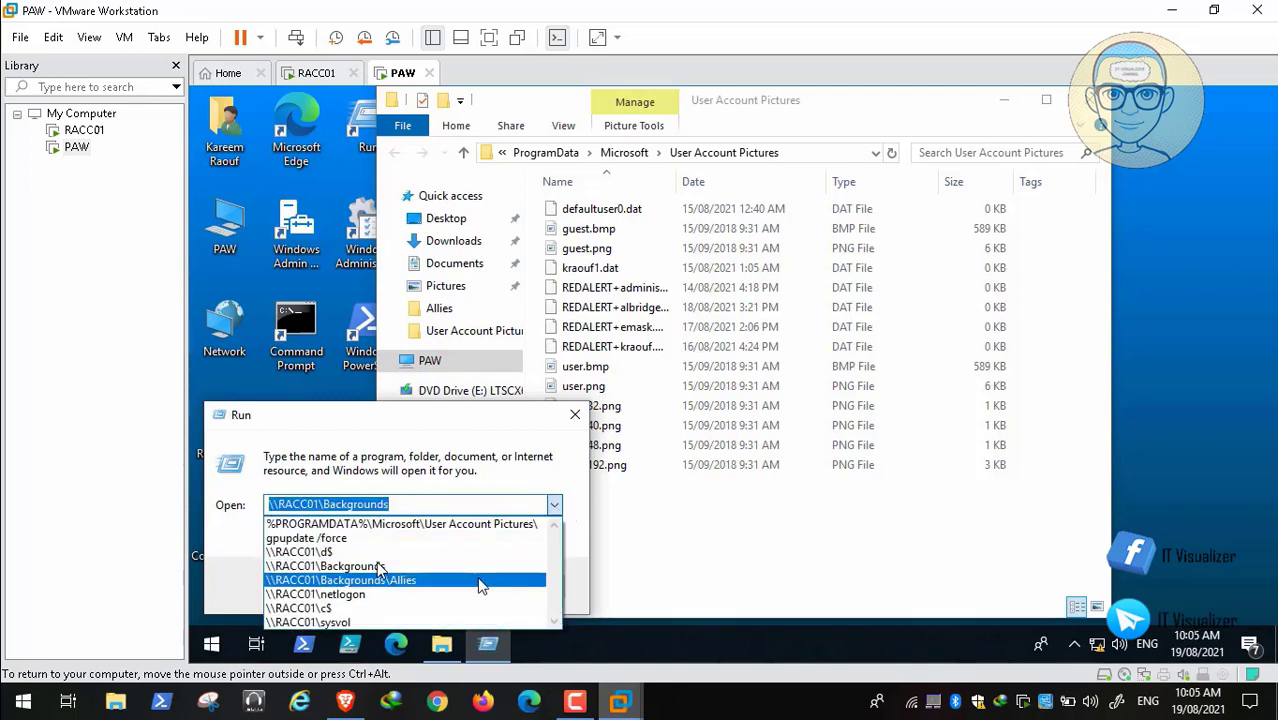
{"action": "left_click", "coordinate": [478, 582]}
{"action": "left_click", "coordinate": [352, 587]}
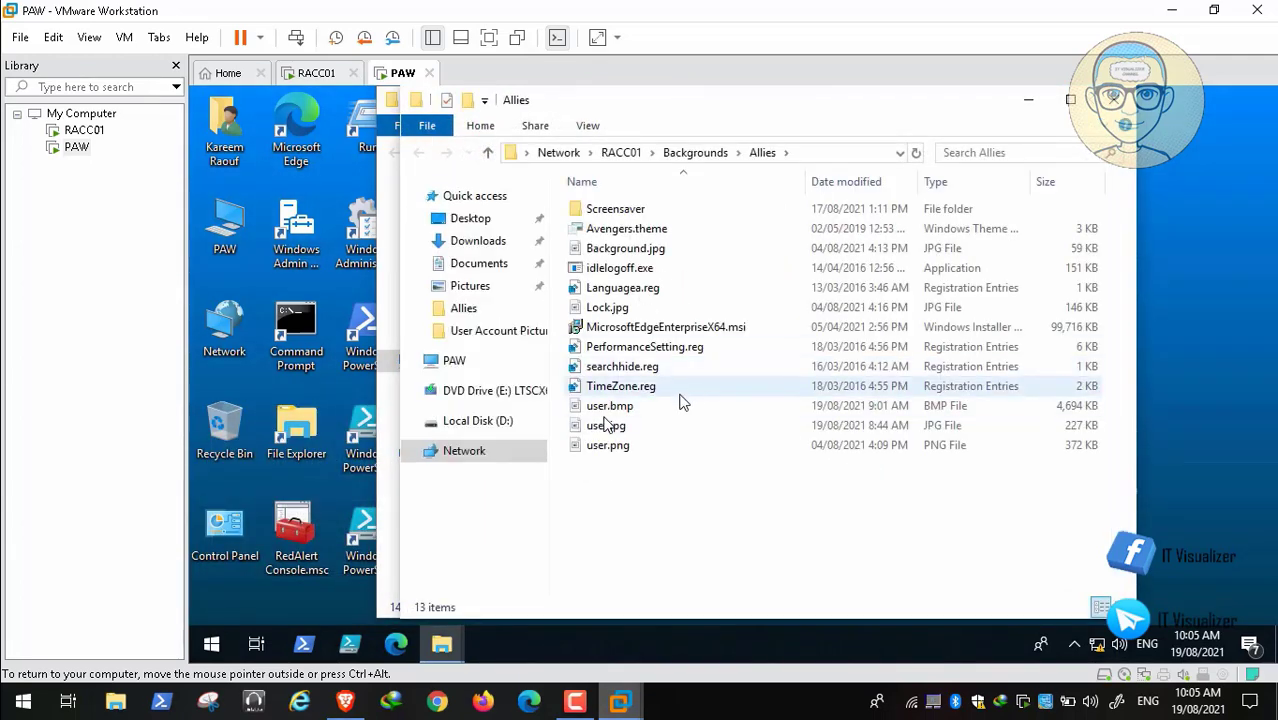
Step: Copy user.bmp and user.jpg from the Allies share folder
{"action": "left_click", "coordinate": [626, 410]}
{"action": "left_click", "coordinate": [617, 427], "text": "ctrl"}
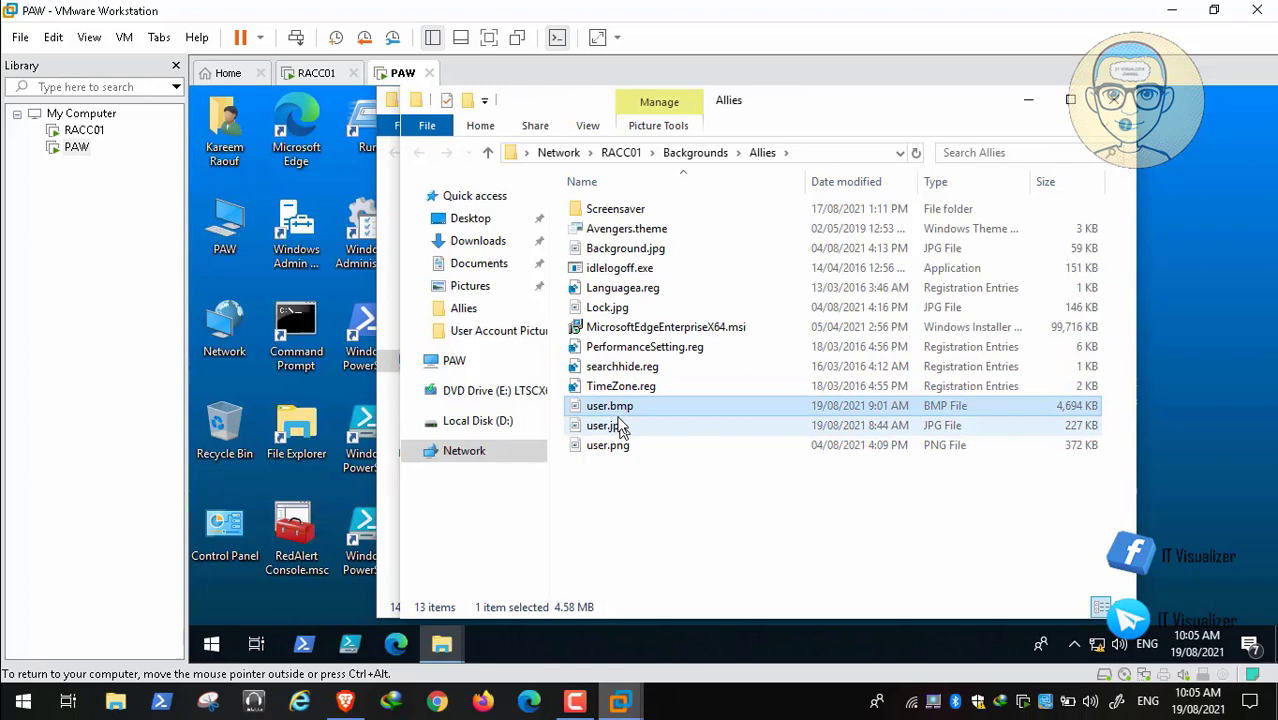
{"action": "right_click", "coordinate": [620, 425]}
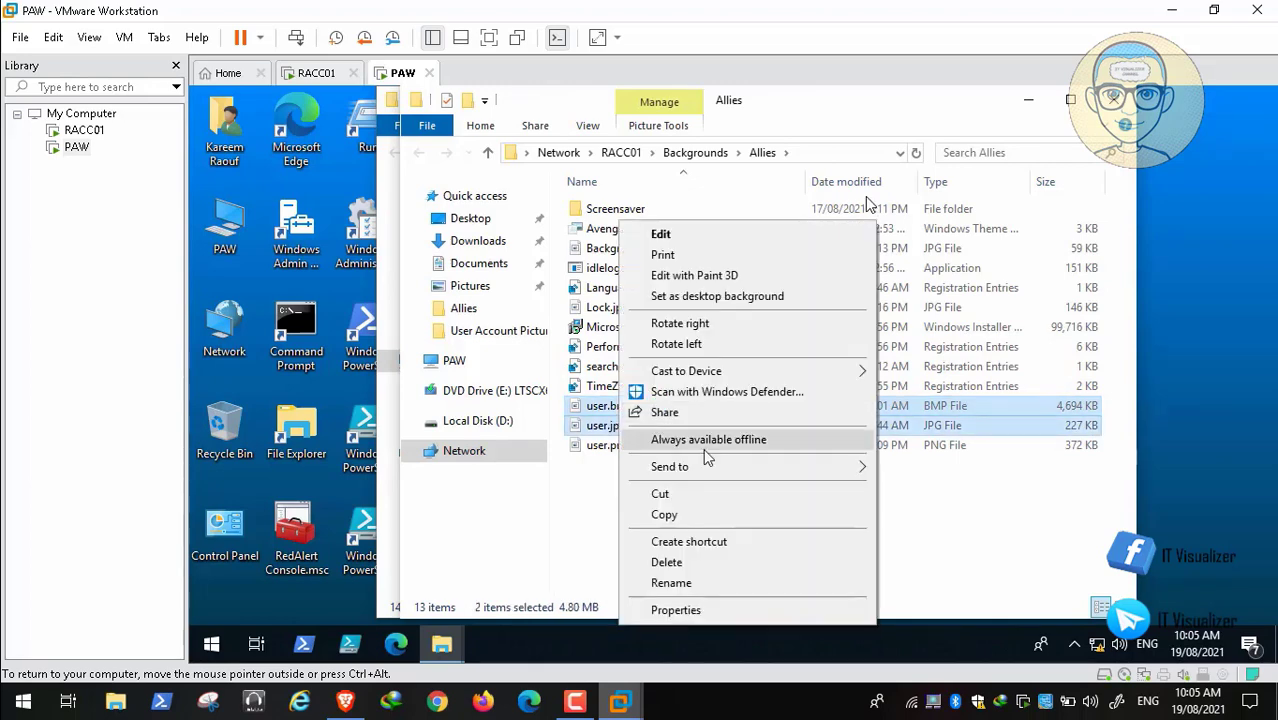
{"action": "left_click", "coordinate": [707, 514]}
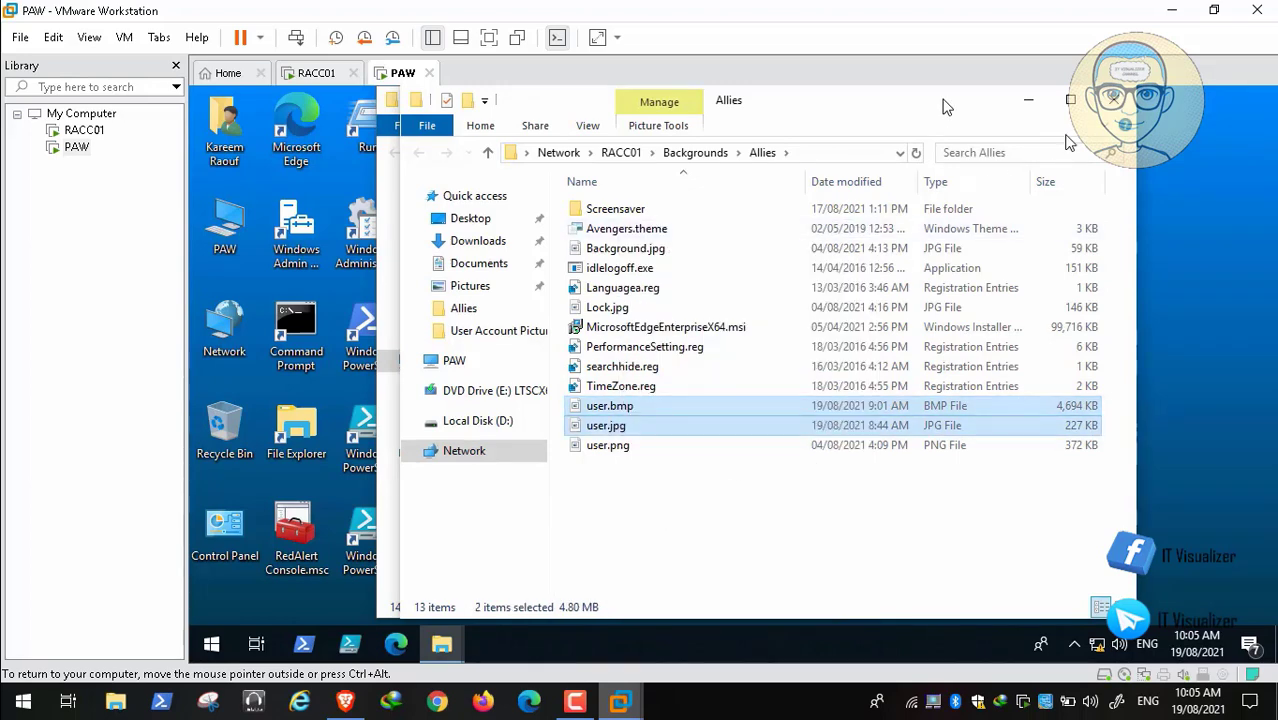
{"action": "left_click", "coordinate": [1113, 100]}
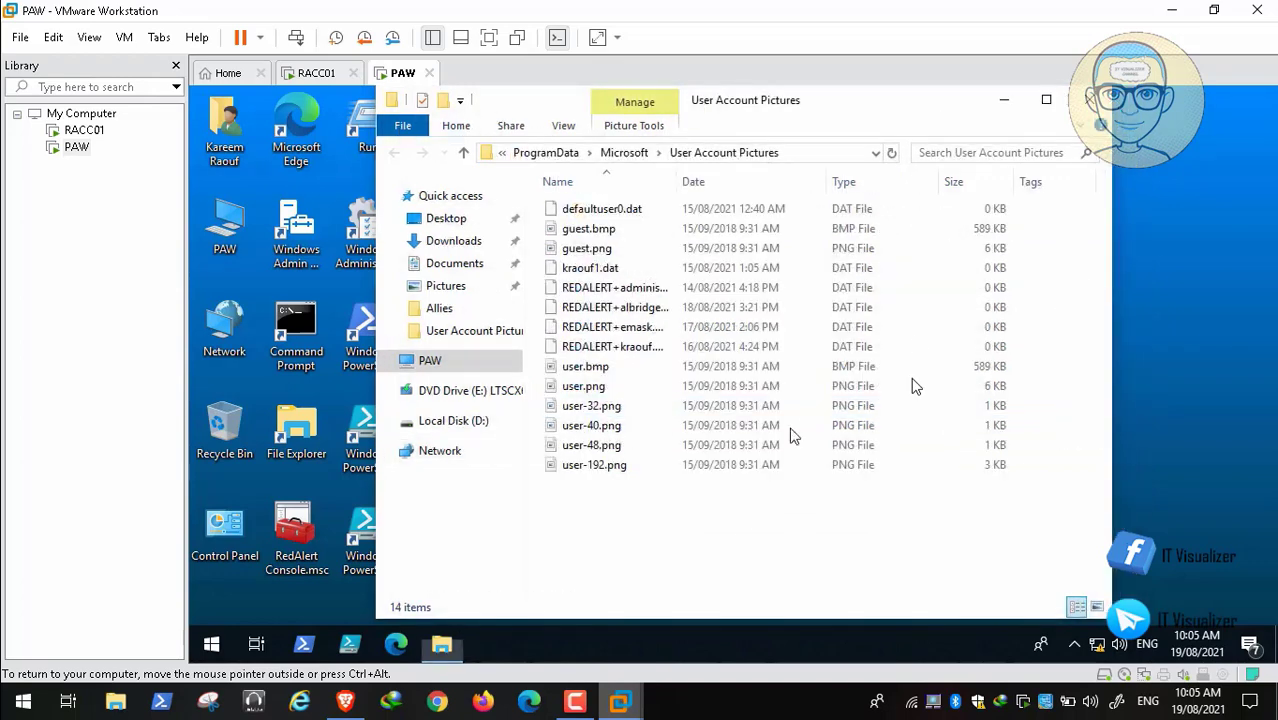
Step: Paste both images into User Account Pictures, replacing the existing user.bmp
{"action": "right_click", "coordinate": [672, 558]}
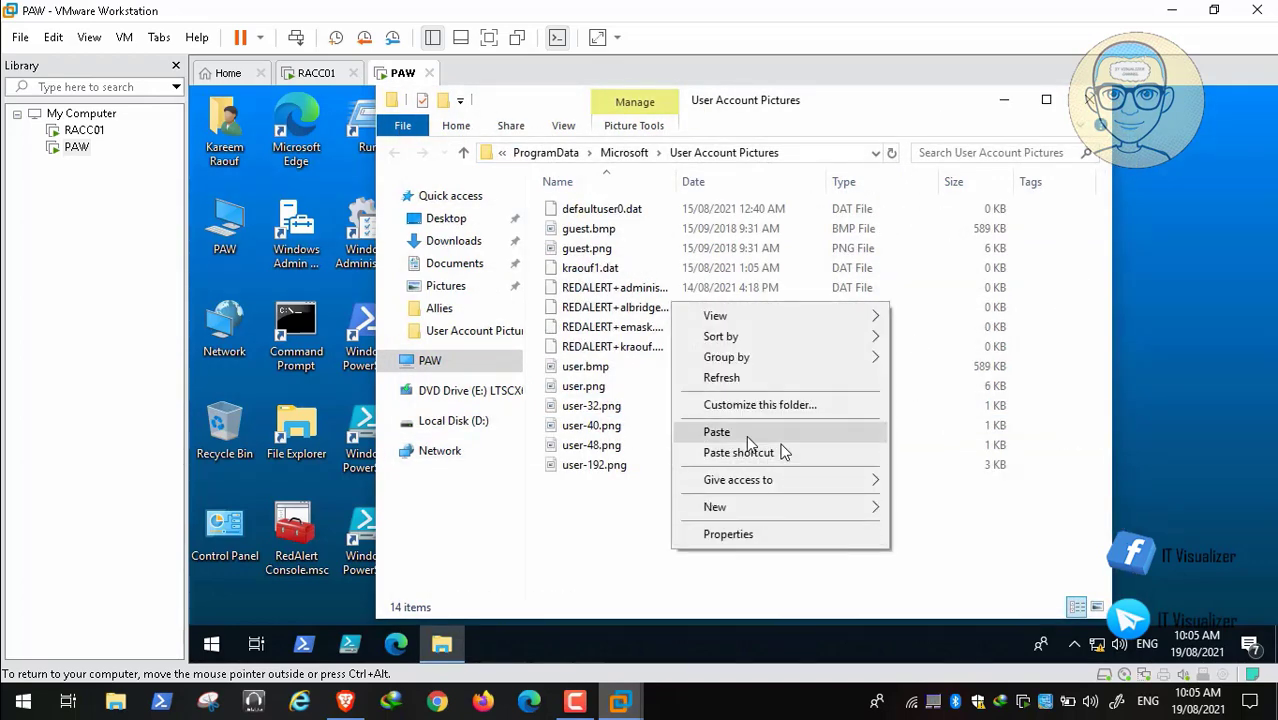
{"action": "left_click", "coordinate": [746, 435]}
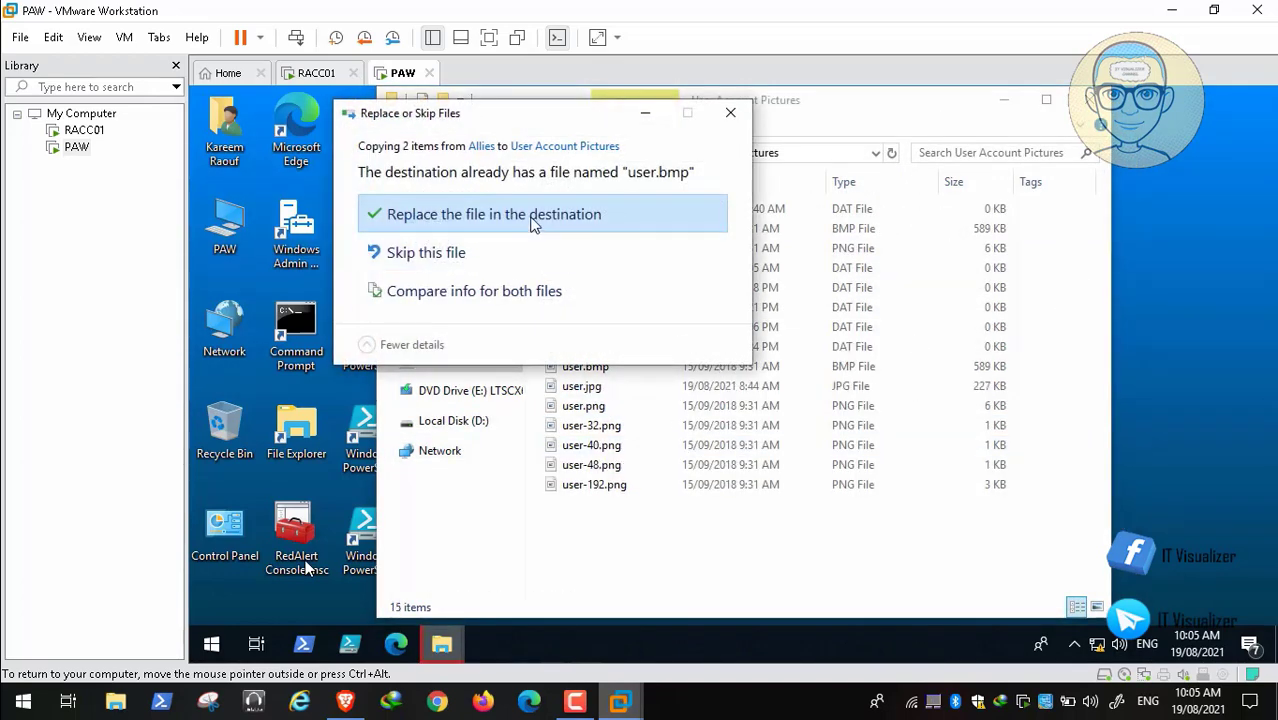
{"action": "left_click", "coordinate": [531, 223]}
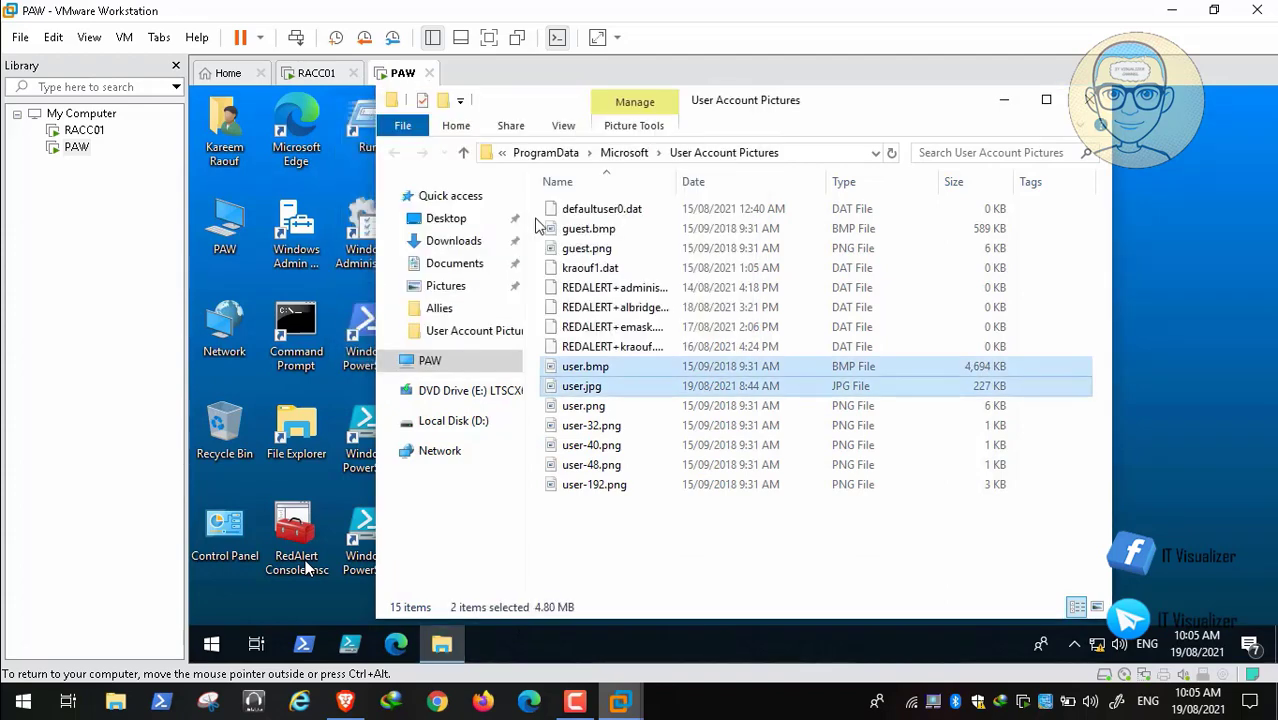
{"action": "left_click", "coordinate": [1090, 100]}
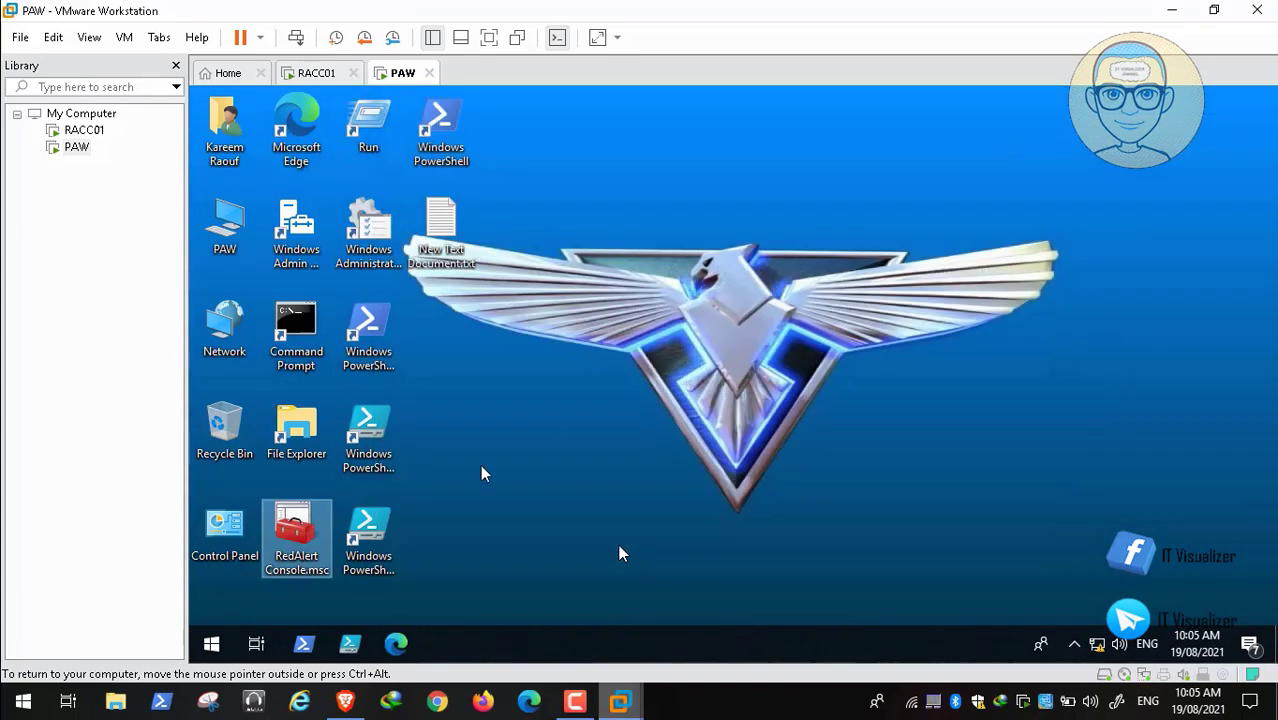
{"action": "left_click", "coordinate": [211, 644]}
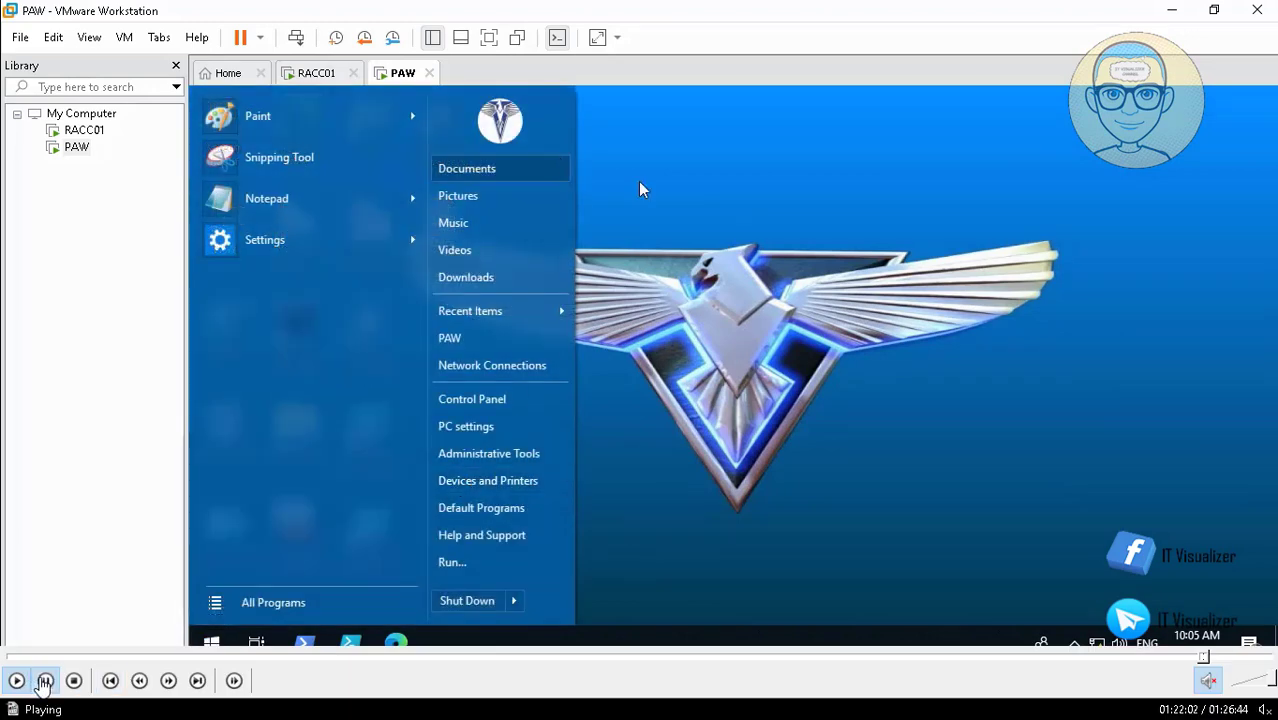
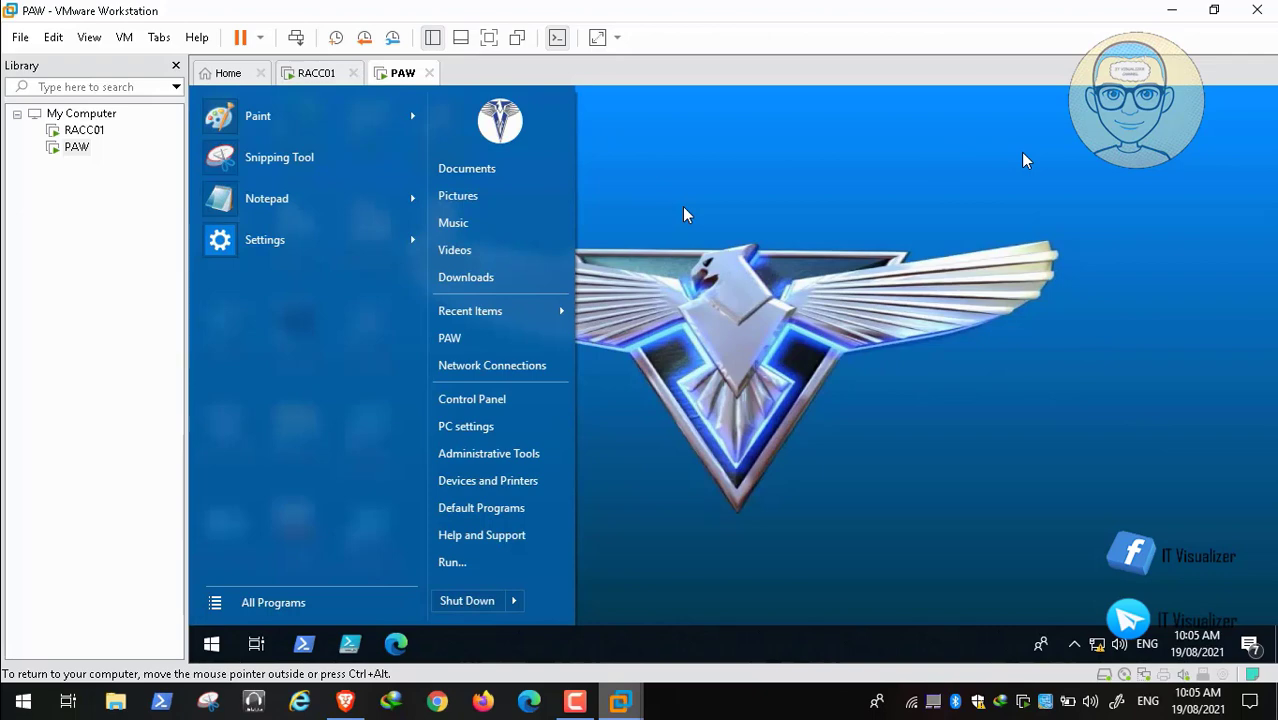
Step: Dismiss the PAW guest's Start menu to reveal the RedAlert Console.msc and PowerShell desktop shortcuts
{"action": "key", "text": "space"}
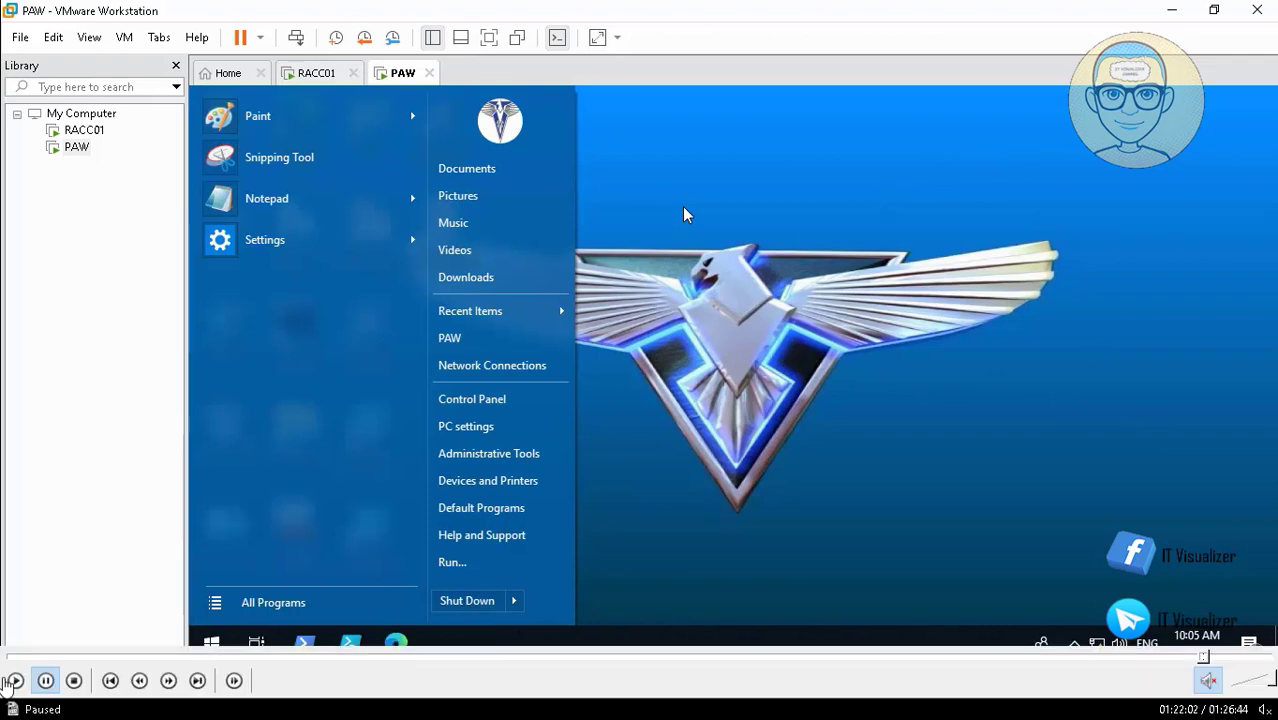
{"action": "left_click", "coordinate": [13, 682]}
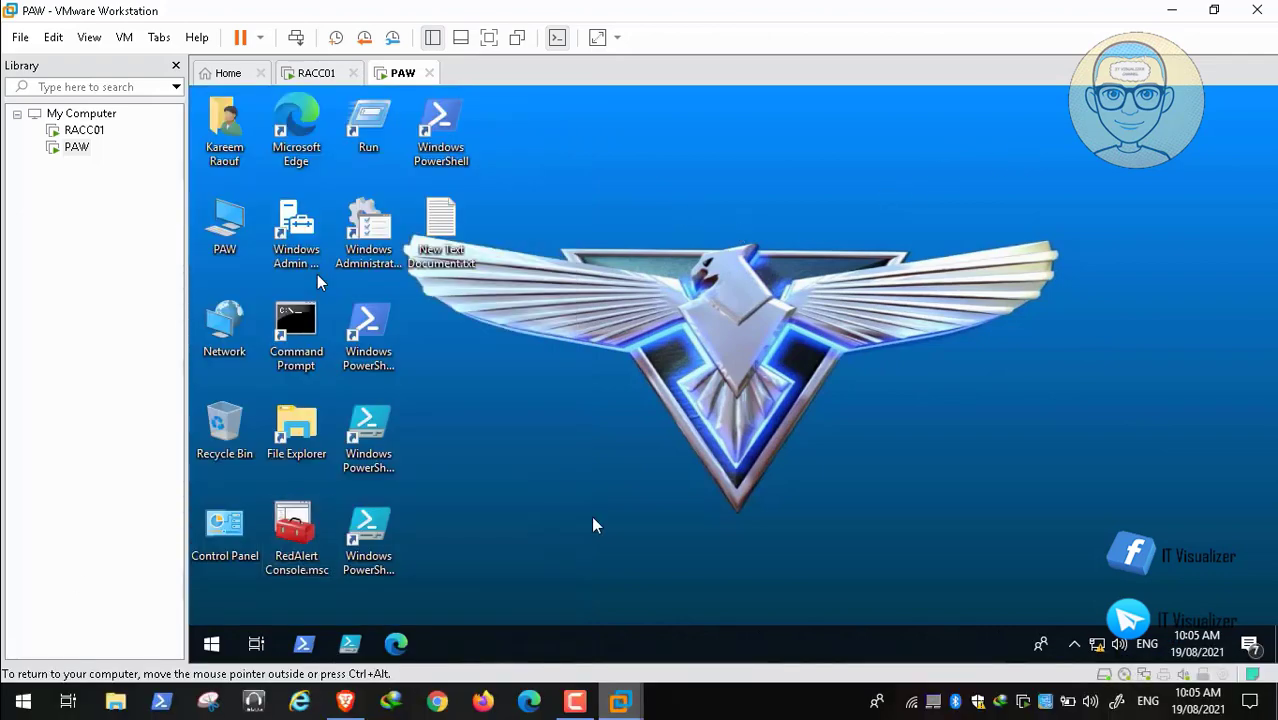
{"action": "mouse_move", "coordinate": [1012, 592]}
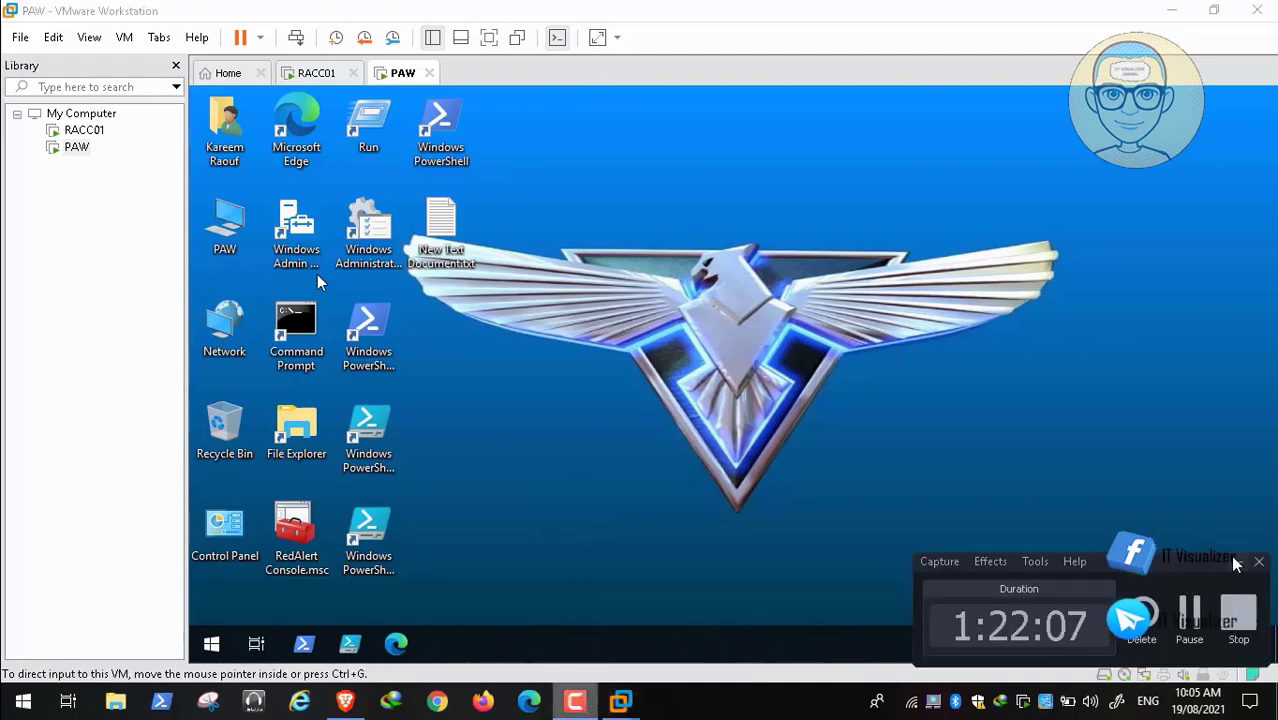
Step: Restart PAW from the Start button's Shut down or sign out menu and wait for the Welcome screen
{"action": "right_click", "coordinate": [211, 648]}
{"action": "mouse_move", "coordinate": [311, 590]}
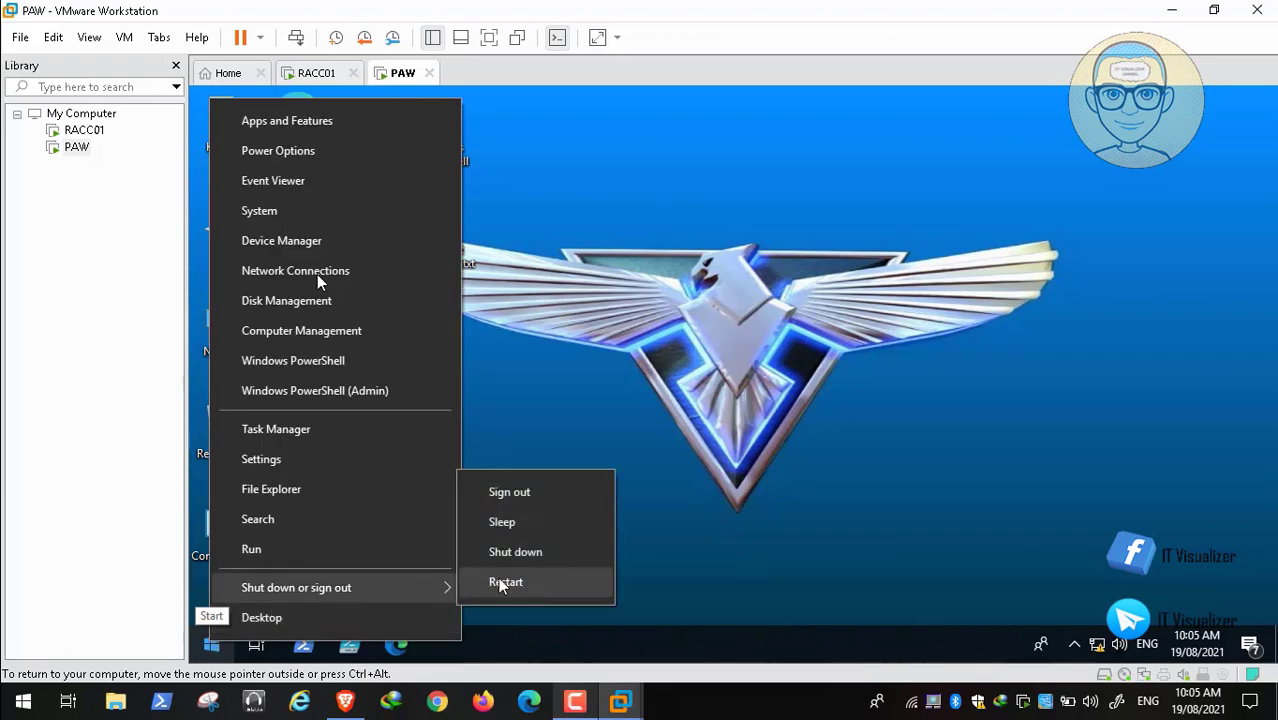
{"action": "left_click", "coordinate": [504, 583]}
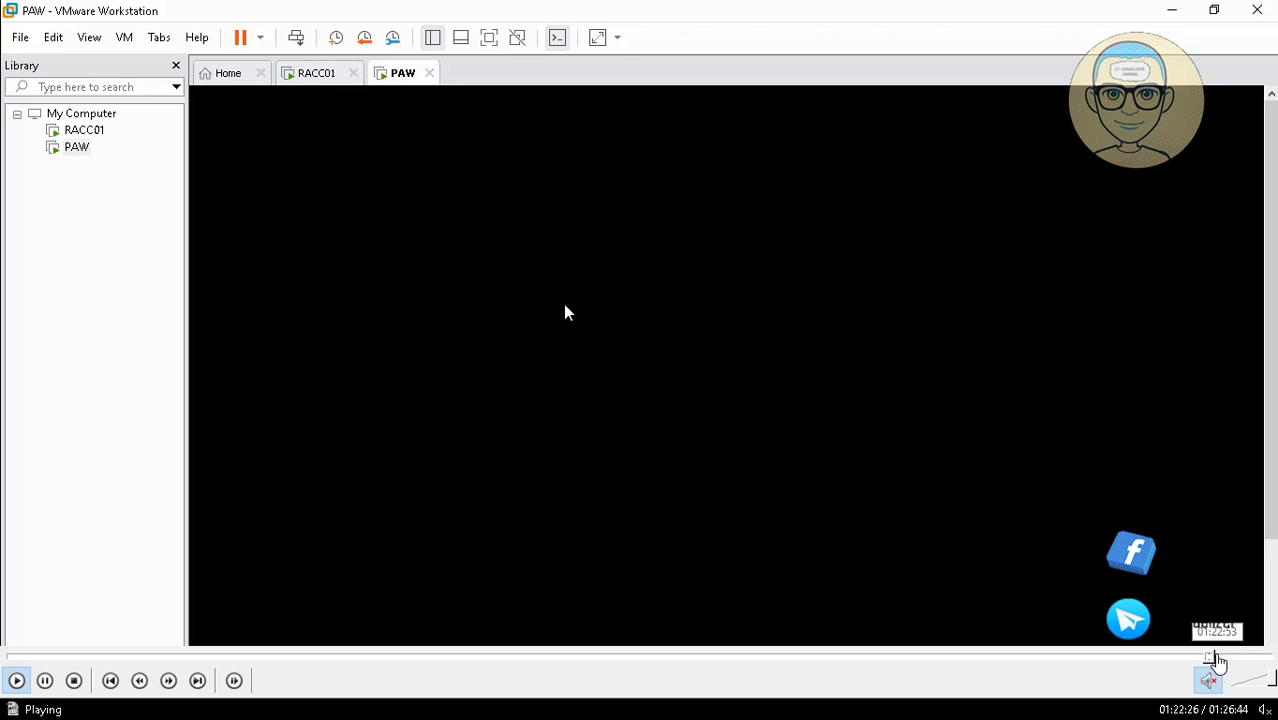
{"action": "left_click", "coordinate": [1216, 660]}
{"action": "left_click", "coordinate": [1222, 659]}
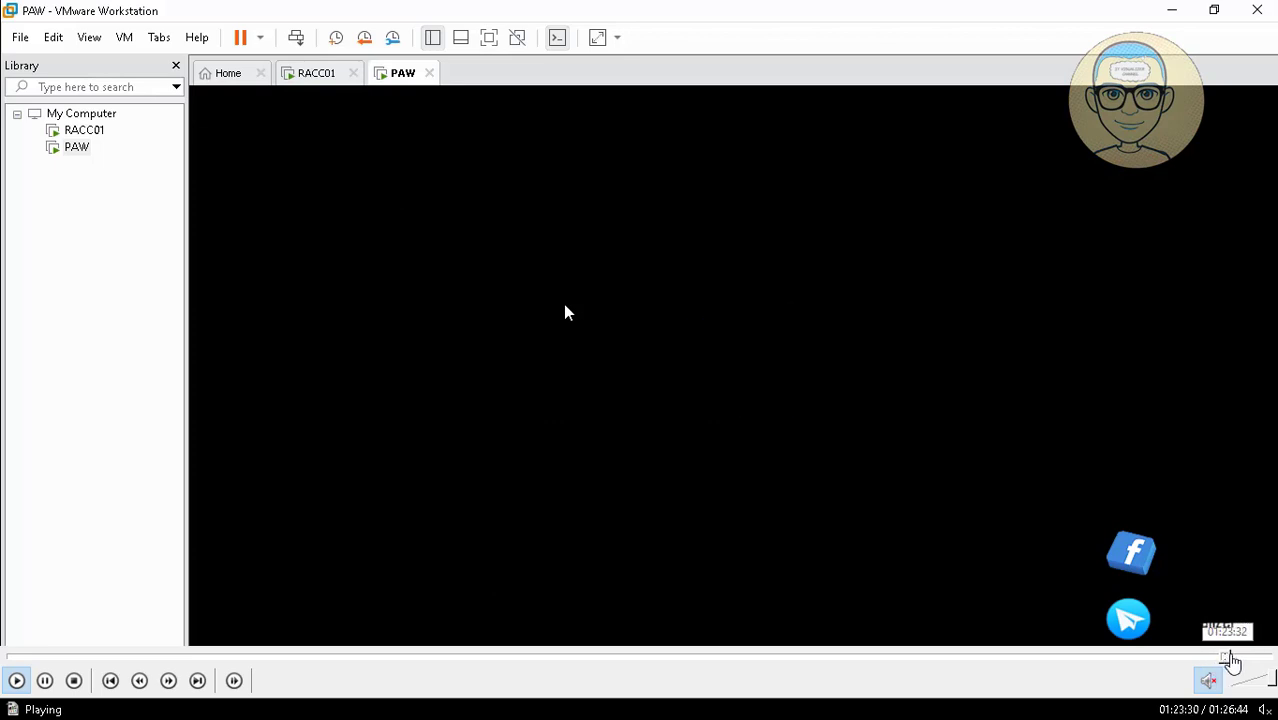
{"action": "left_click", "coordinate": [1234, 658]}
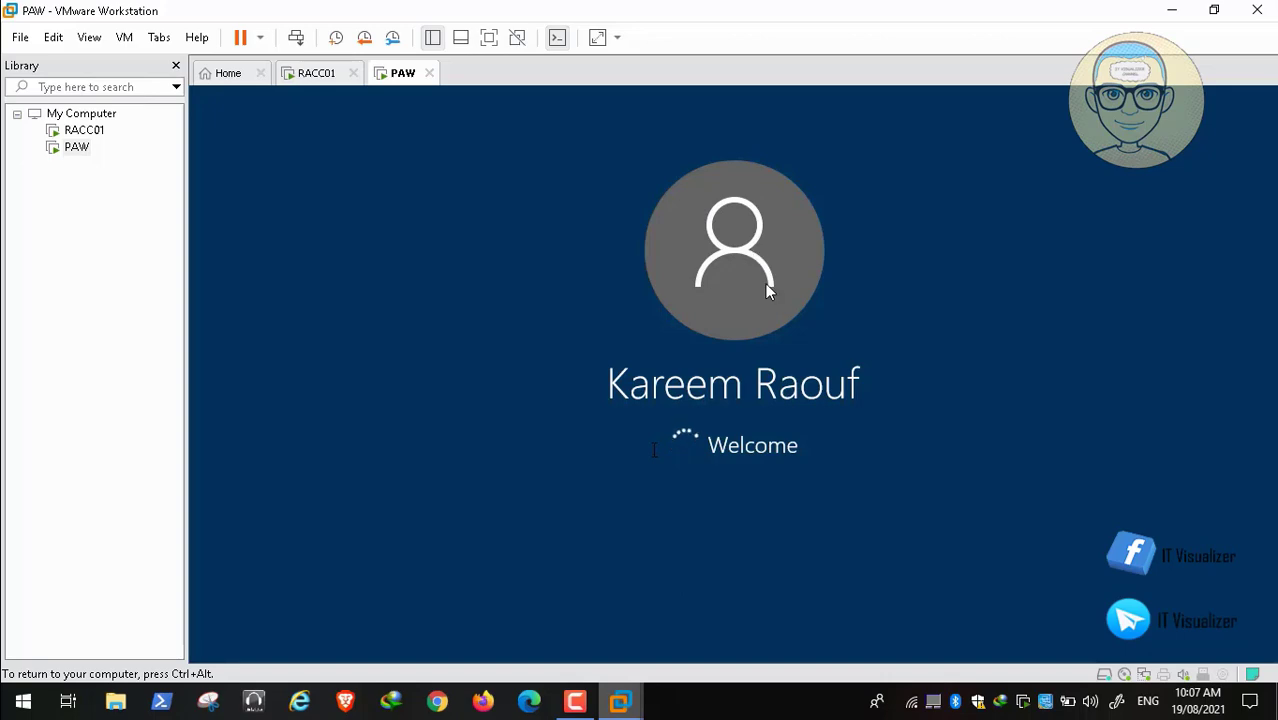
Step: Lock the PAW session, then send Ctrl+Alt+Del to bring up the password prompt
{"action": "mouse_move", "coordinate": [1058, 712]}
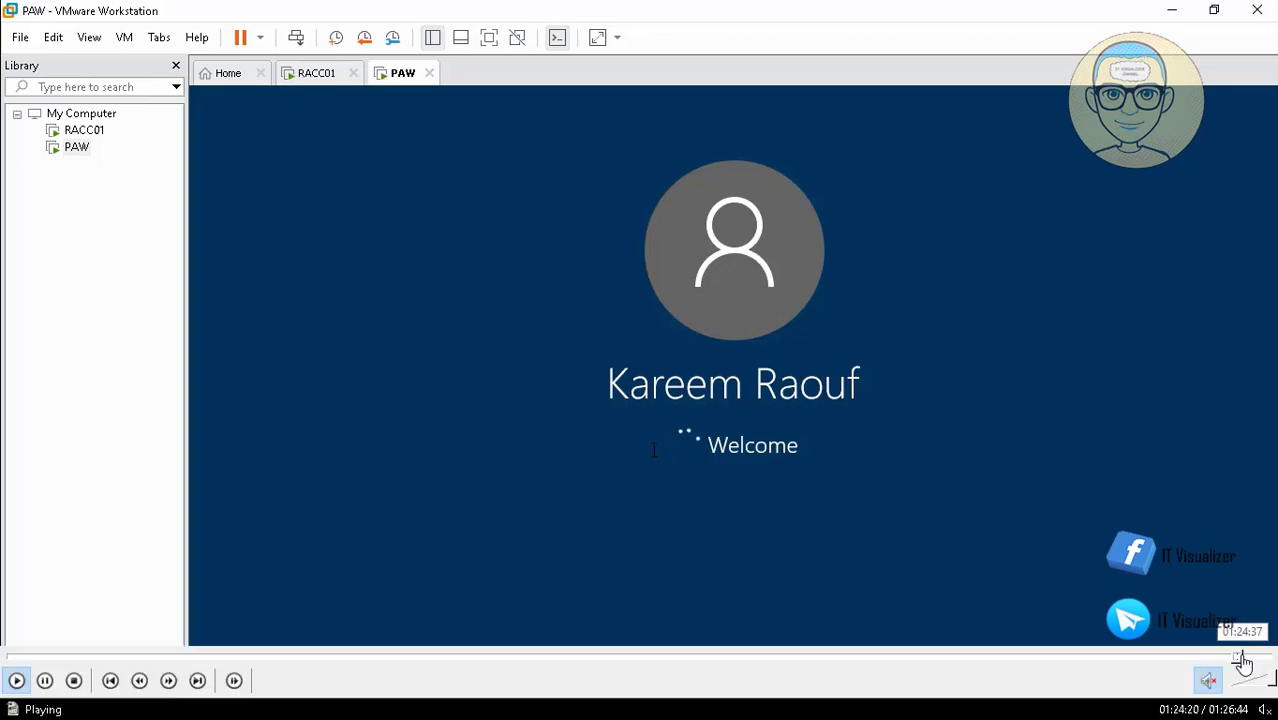
{"action": "left_click", "coordinate": [1245, 658]}
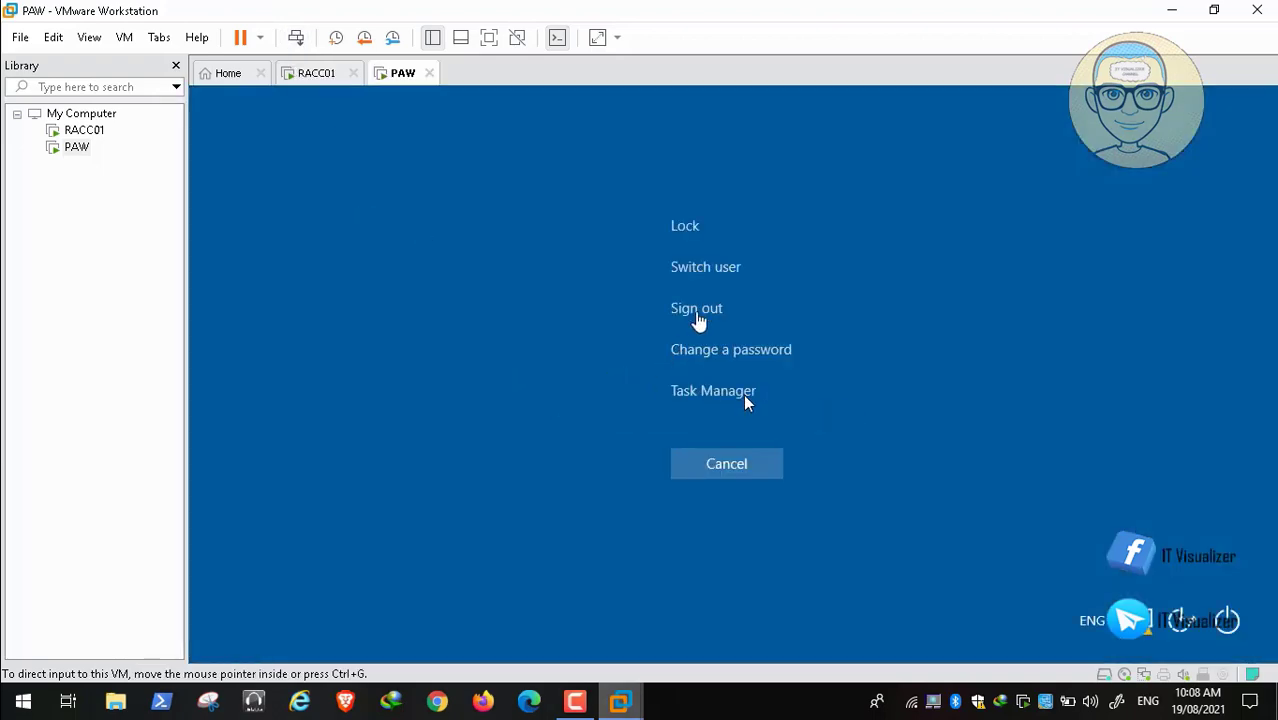
{"action": "left_click", "coordinate": [686, 232]}
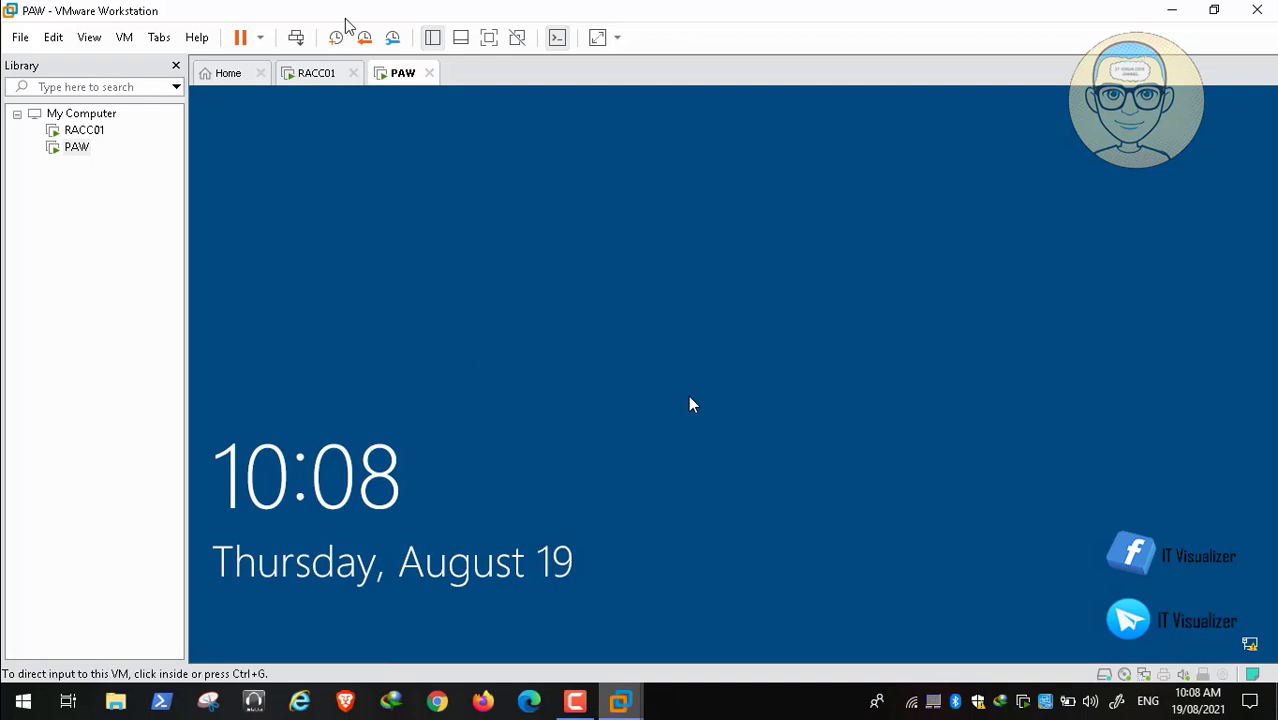
{"action": "left_click", "coordinate": [296, 37]}
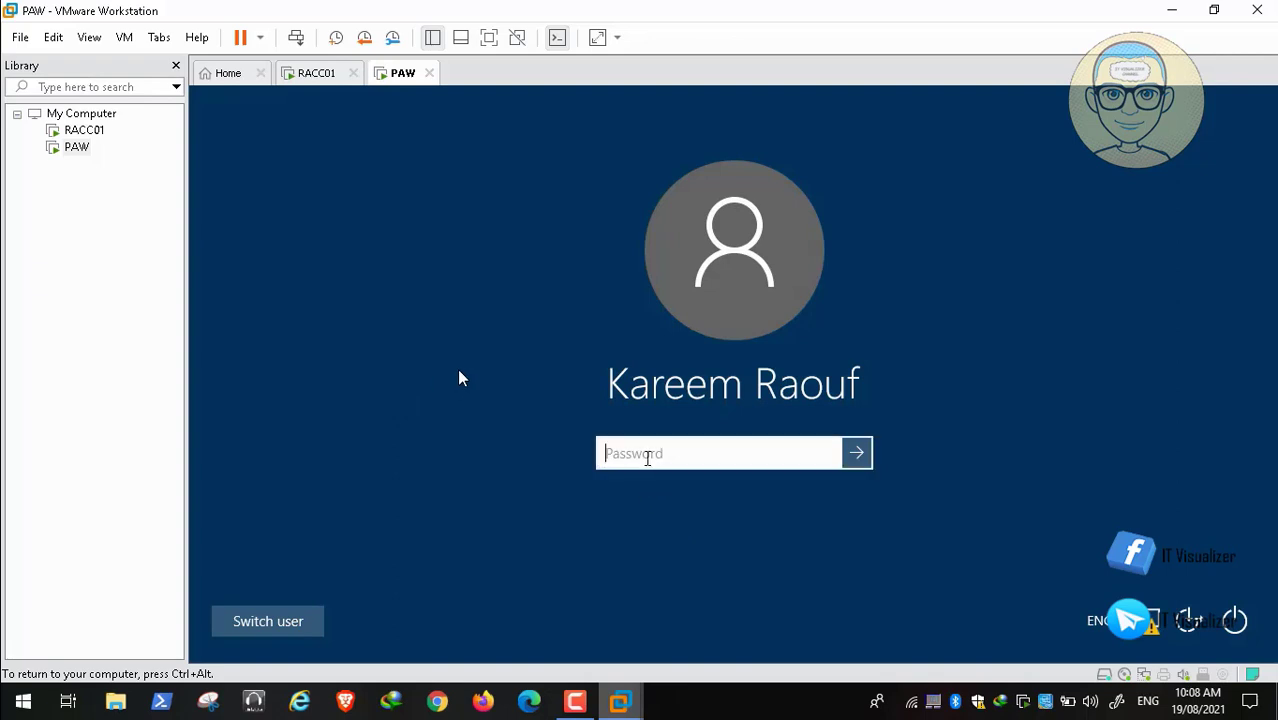
Step: Enter the account password to sign in to PAW, shut it down, then move to RACC01's console
{"action": "type", "text": "*****"}
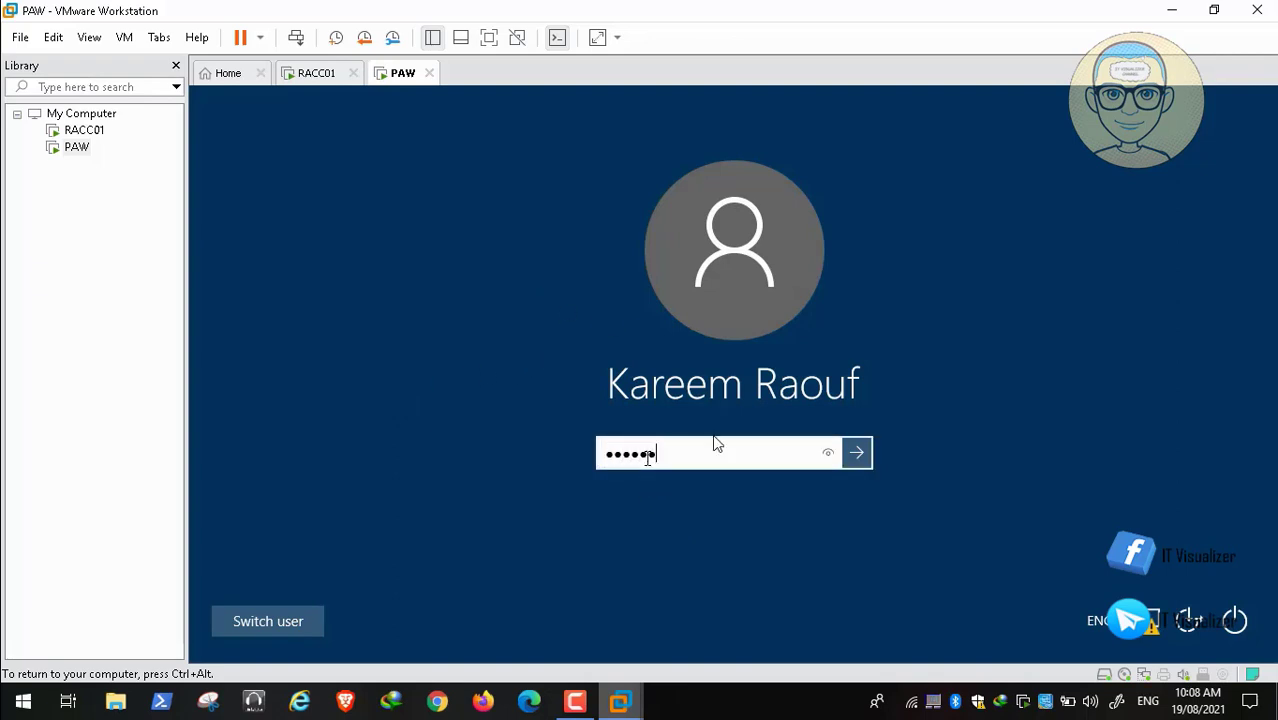
{"action": "mouse_move", "coordinate": [1250, 665]}
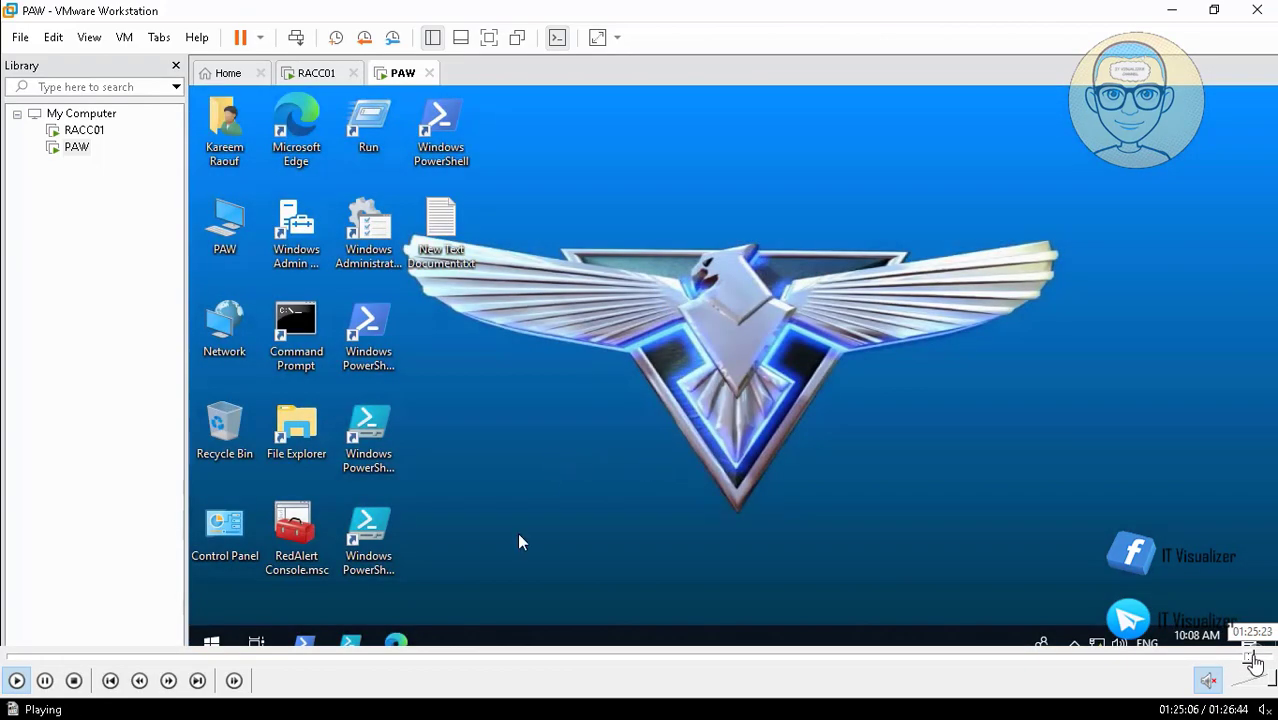
{"action": "left_click", "coordinate": [1253, 656]}
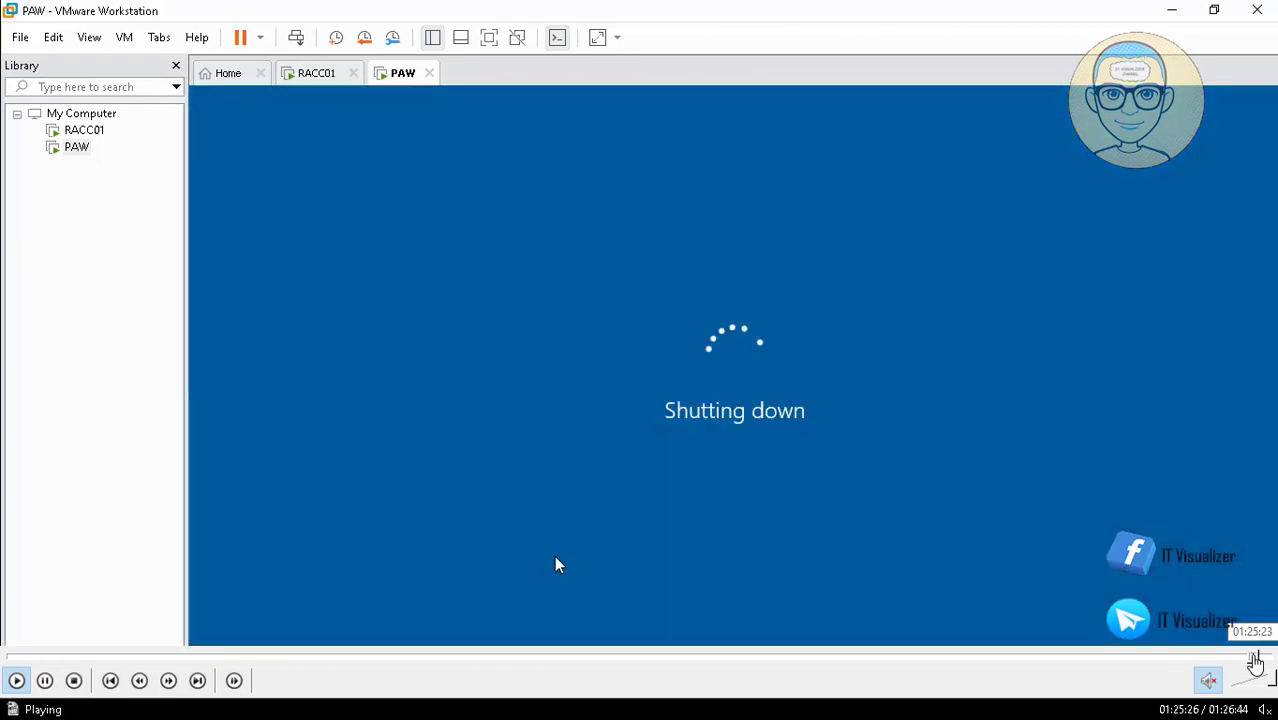
{"action": "left_click", "coordinate": [1256, 657]}
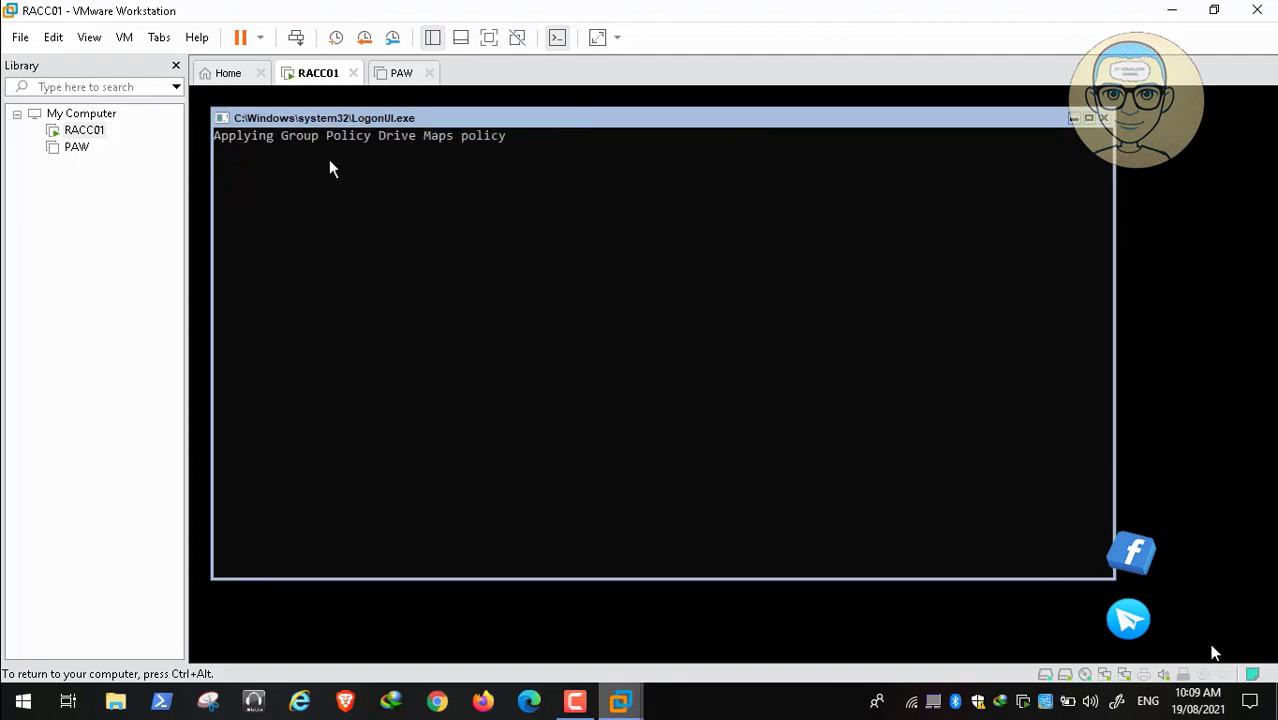
Step: Run 'shutdown /p' in RACC01's command prompt, then release input with Ctrl+Alt
{"action": "mouse_move", "coordinate": [1265, 662]}
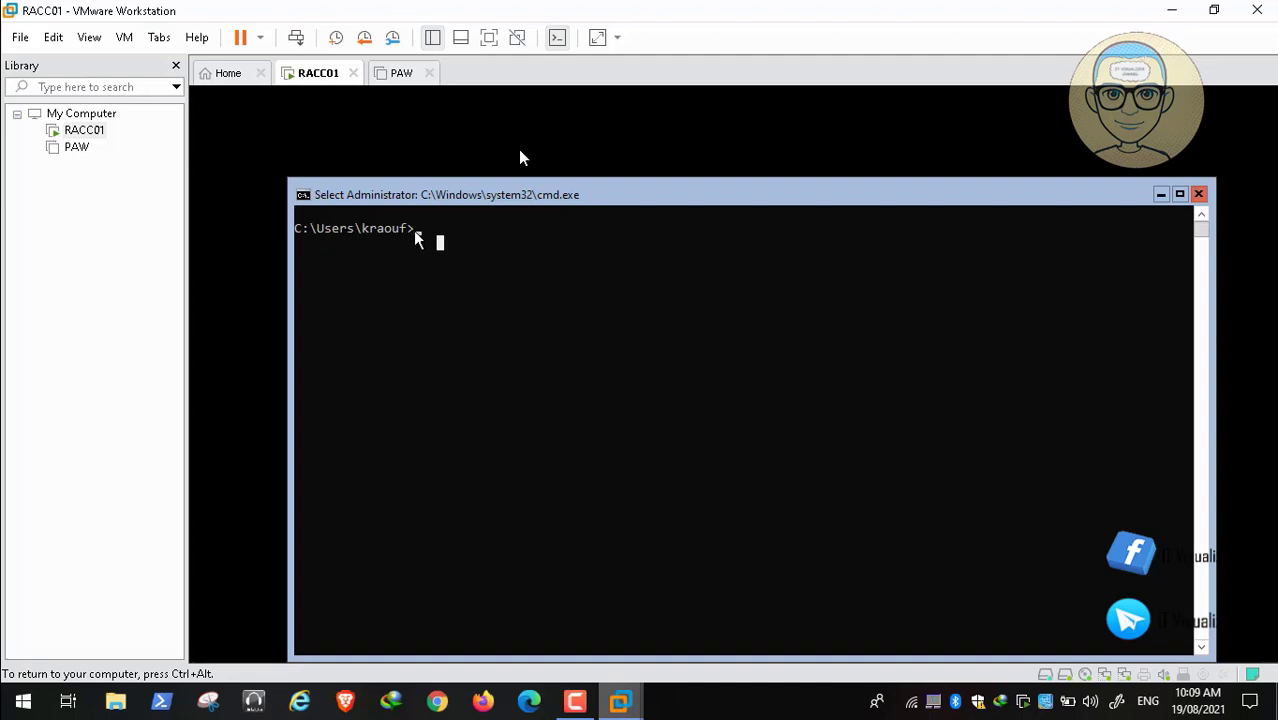
{"action": "type", "text": "shu"}
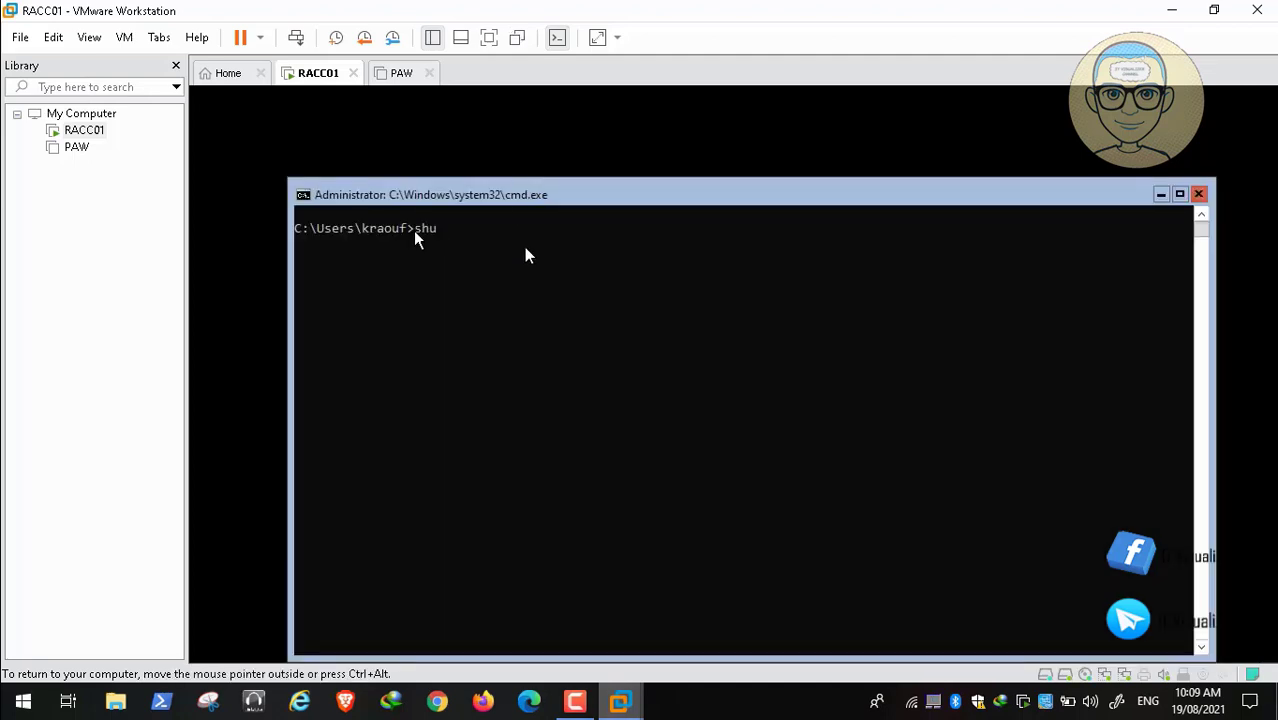
{"action": "type", "text": "tdown /p"}
{"action": "key", "text": "Return"}
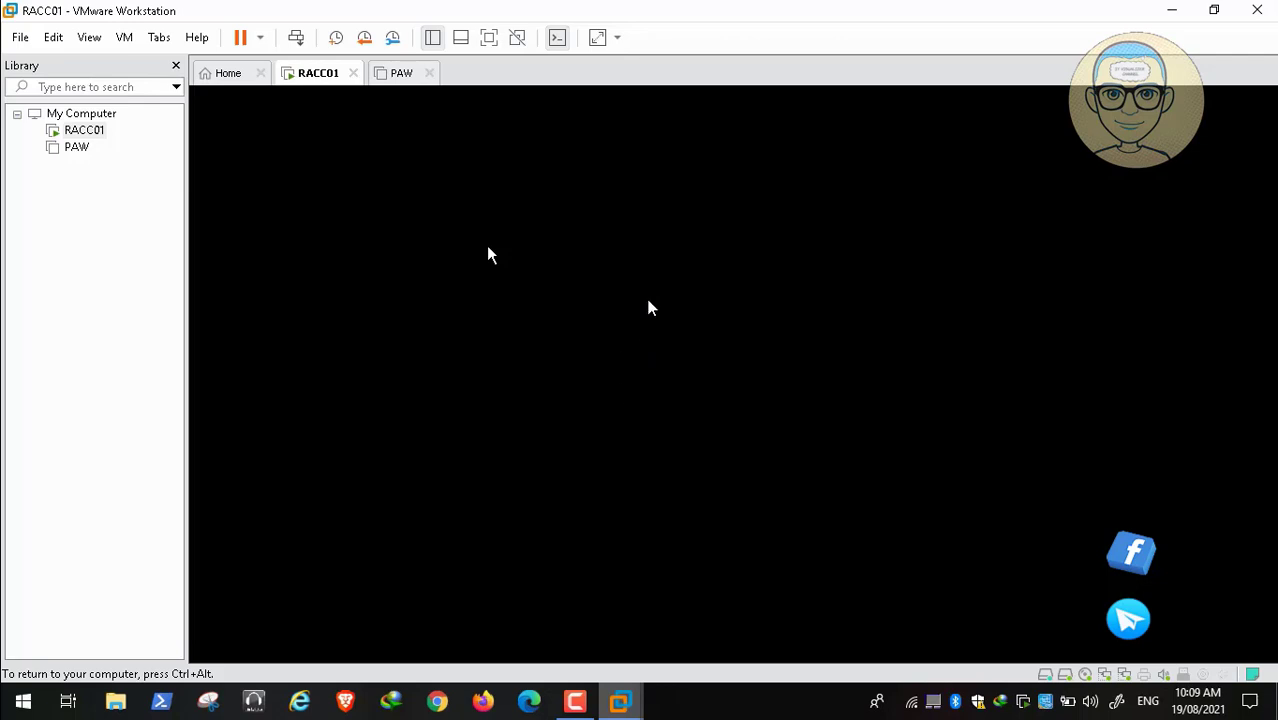
{"action": "key", "text": "ctrl+alt"}
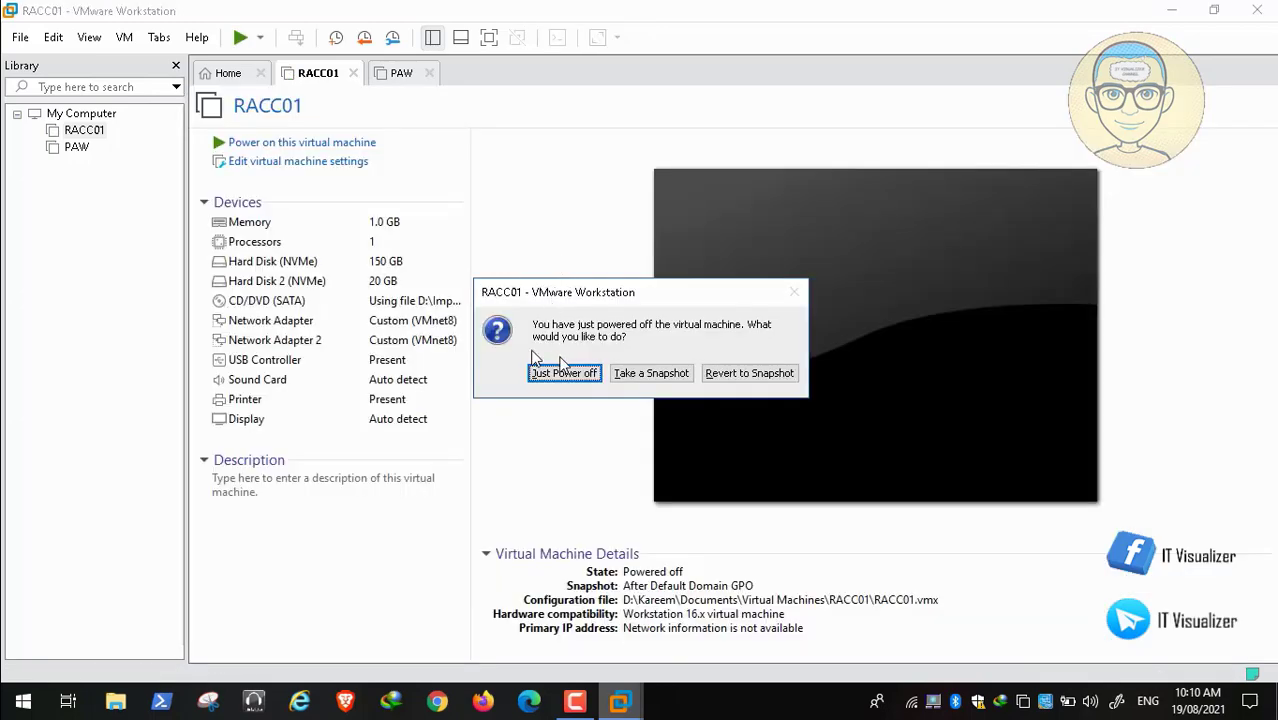
Step: Choose Just Power off for RACC01, exit VMware Workstation, and bring up the Camtasia recorder controls
{"action": "left_click", "coordinate": [564, 372]}
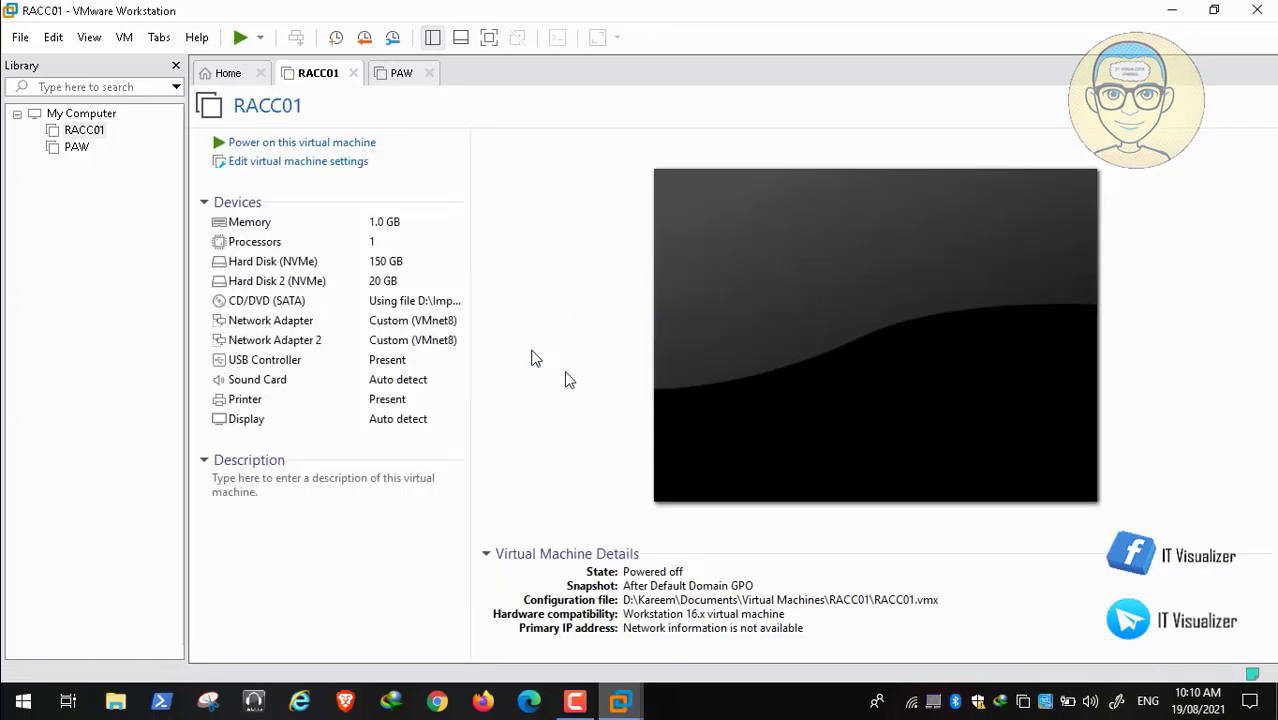
{"action": "left_click", "coordinate": [1255, 10]}
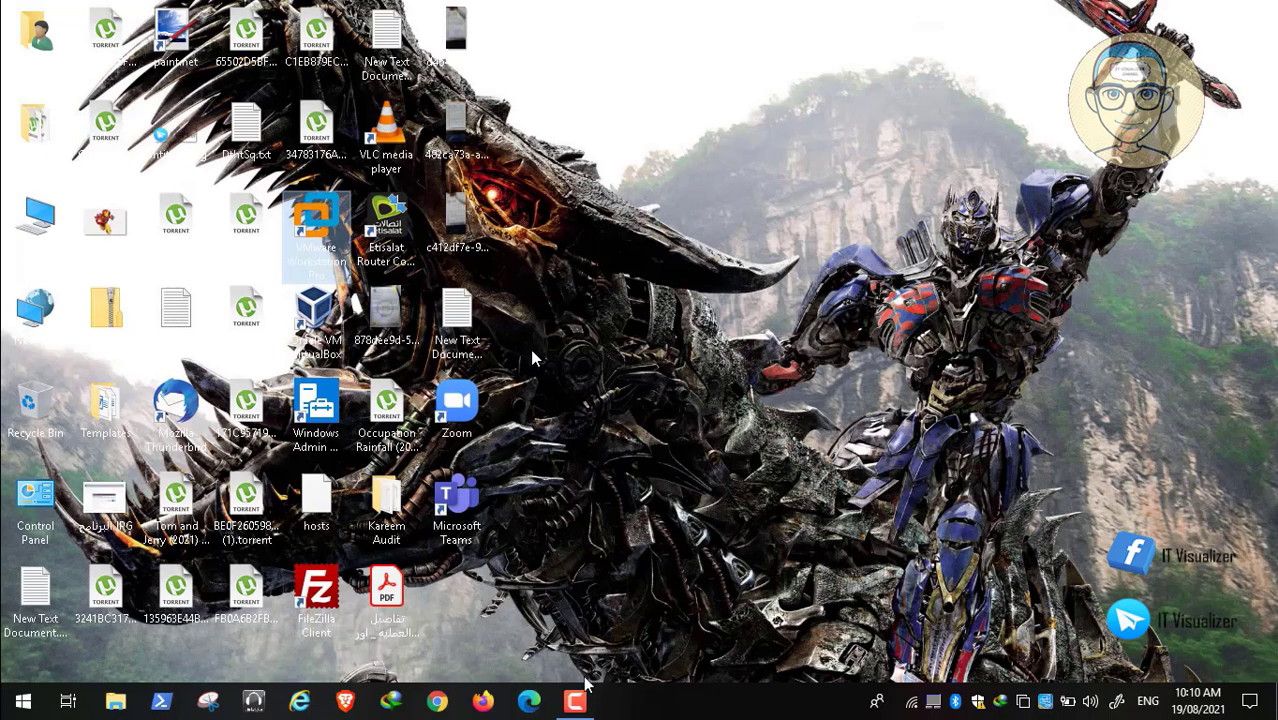
{"action": "left_click", "coordinate": [578, 700]}
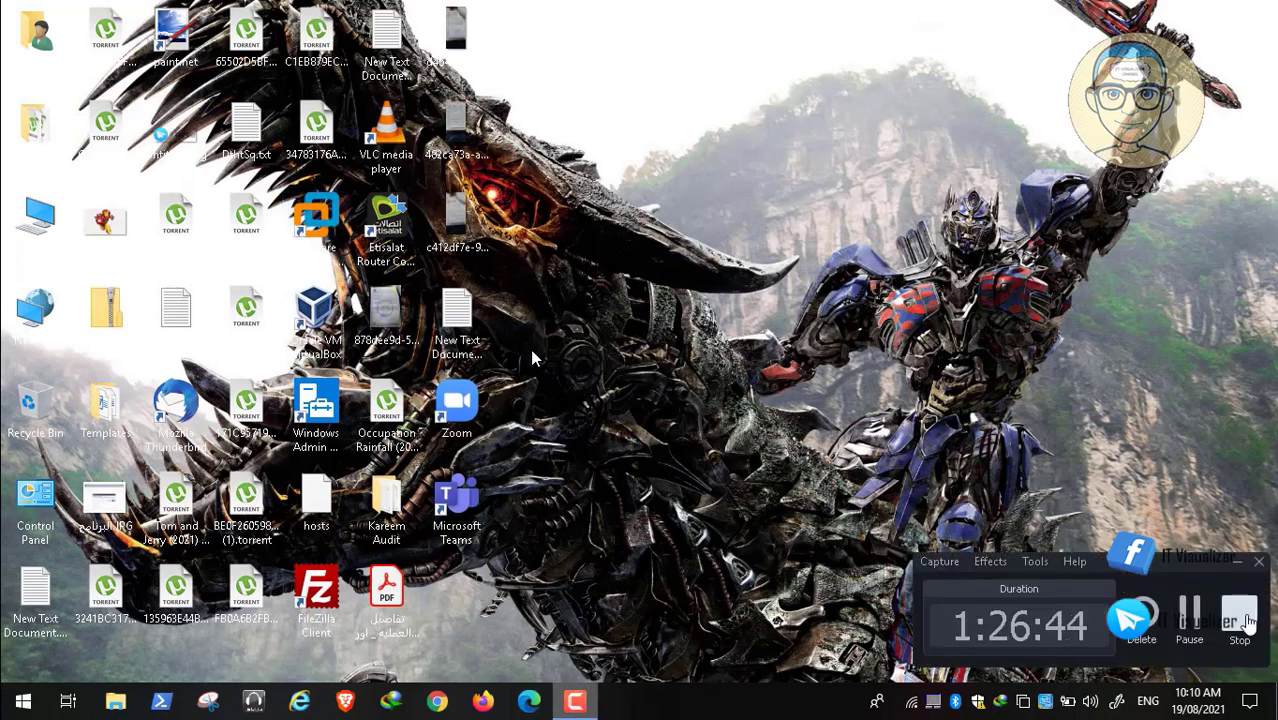